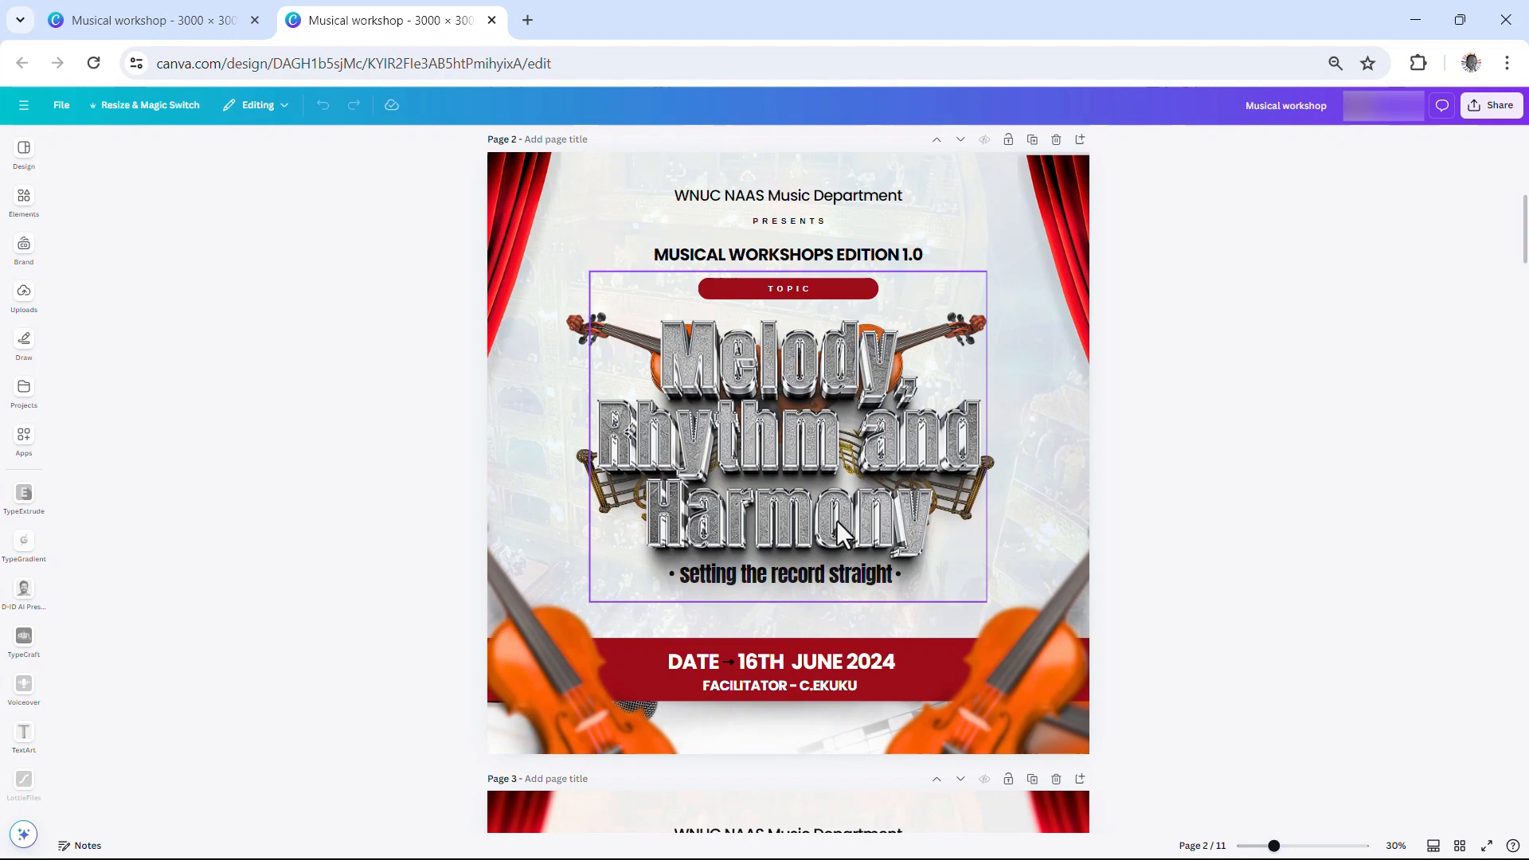
Add the theatre photo from Uploads to page 2 and enlarge it past the page edges
{"action": "scroll", "coordinate": [904, 480], "scroll_direction": "up", "scroll_amount": 8}
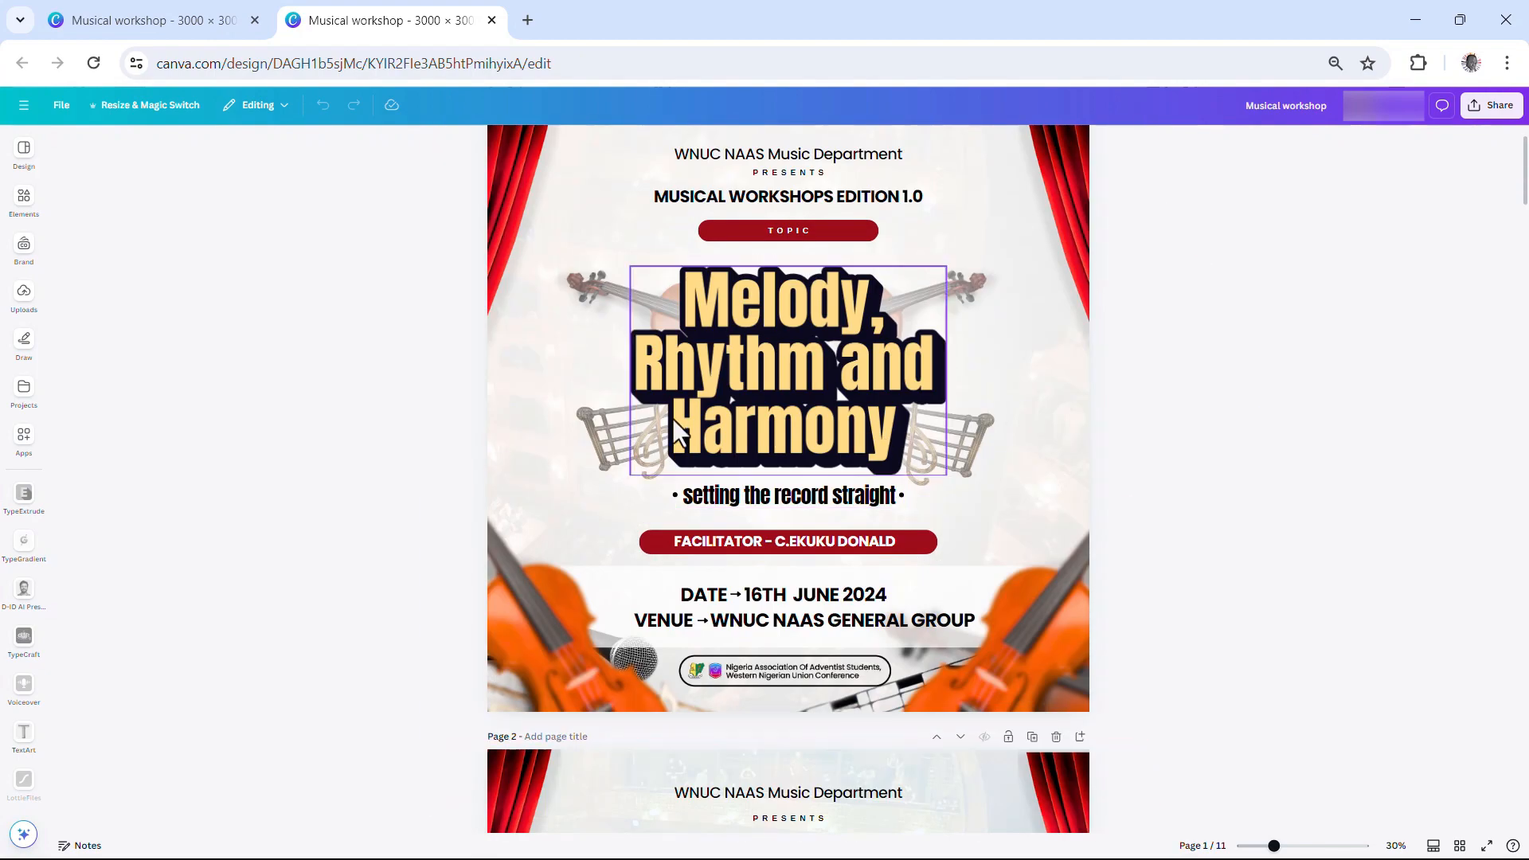
{"action": "scroll", "coordinate": [766, 429], "scroll_direction": "up", "scroll_amount": 1}
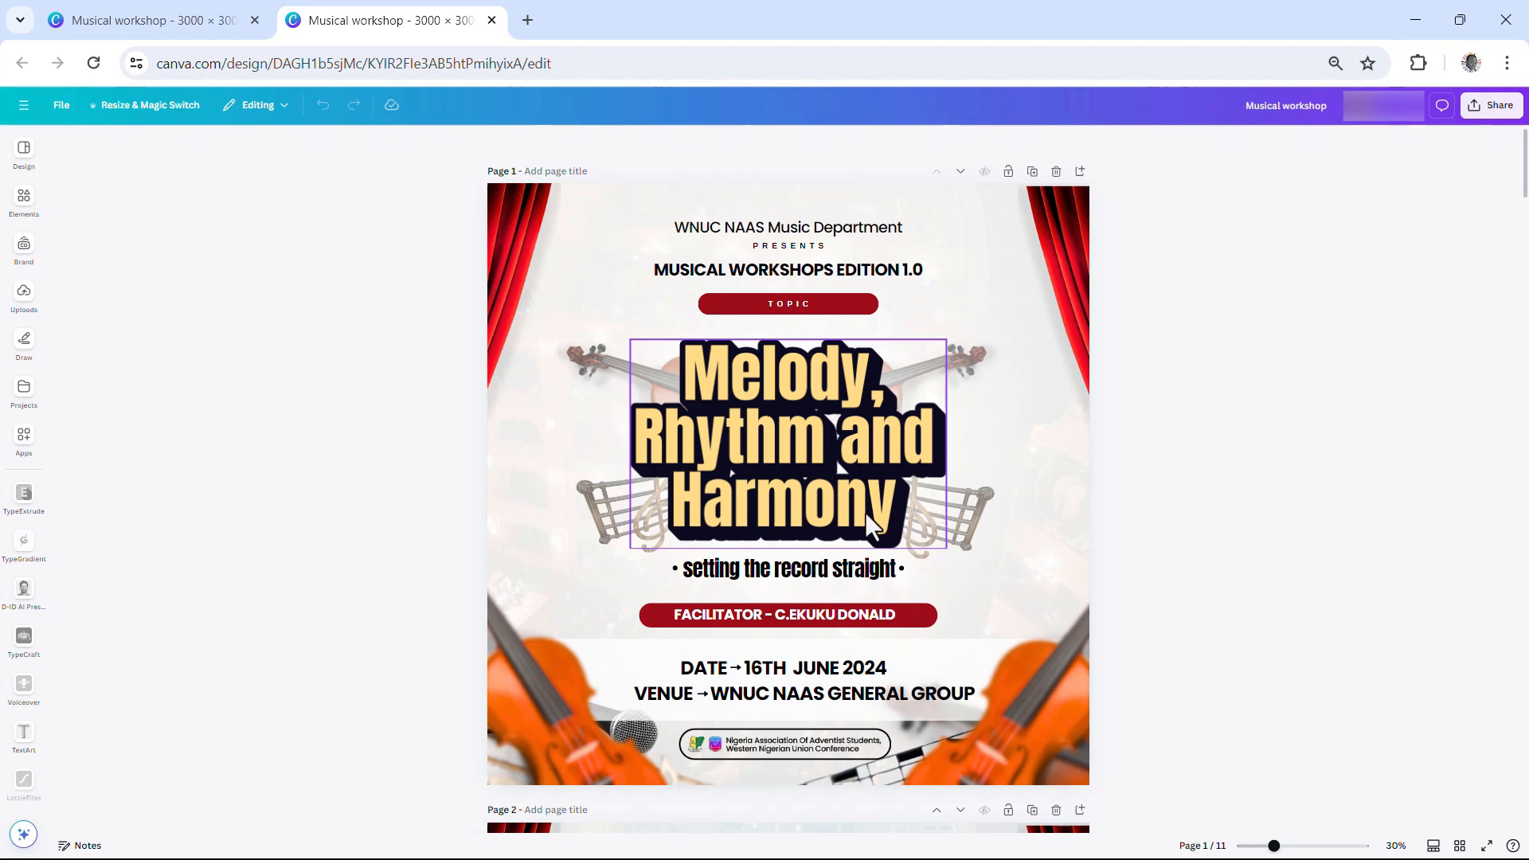
{"action": "scroll", "coordinate": [865, 526], "scroll_direction": "down", "scroll_amount": 5}
{"action": "scroll", "coordinate": [851, 585], "scroll_direction": "down", "scroll_amount": 3}
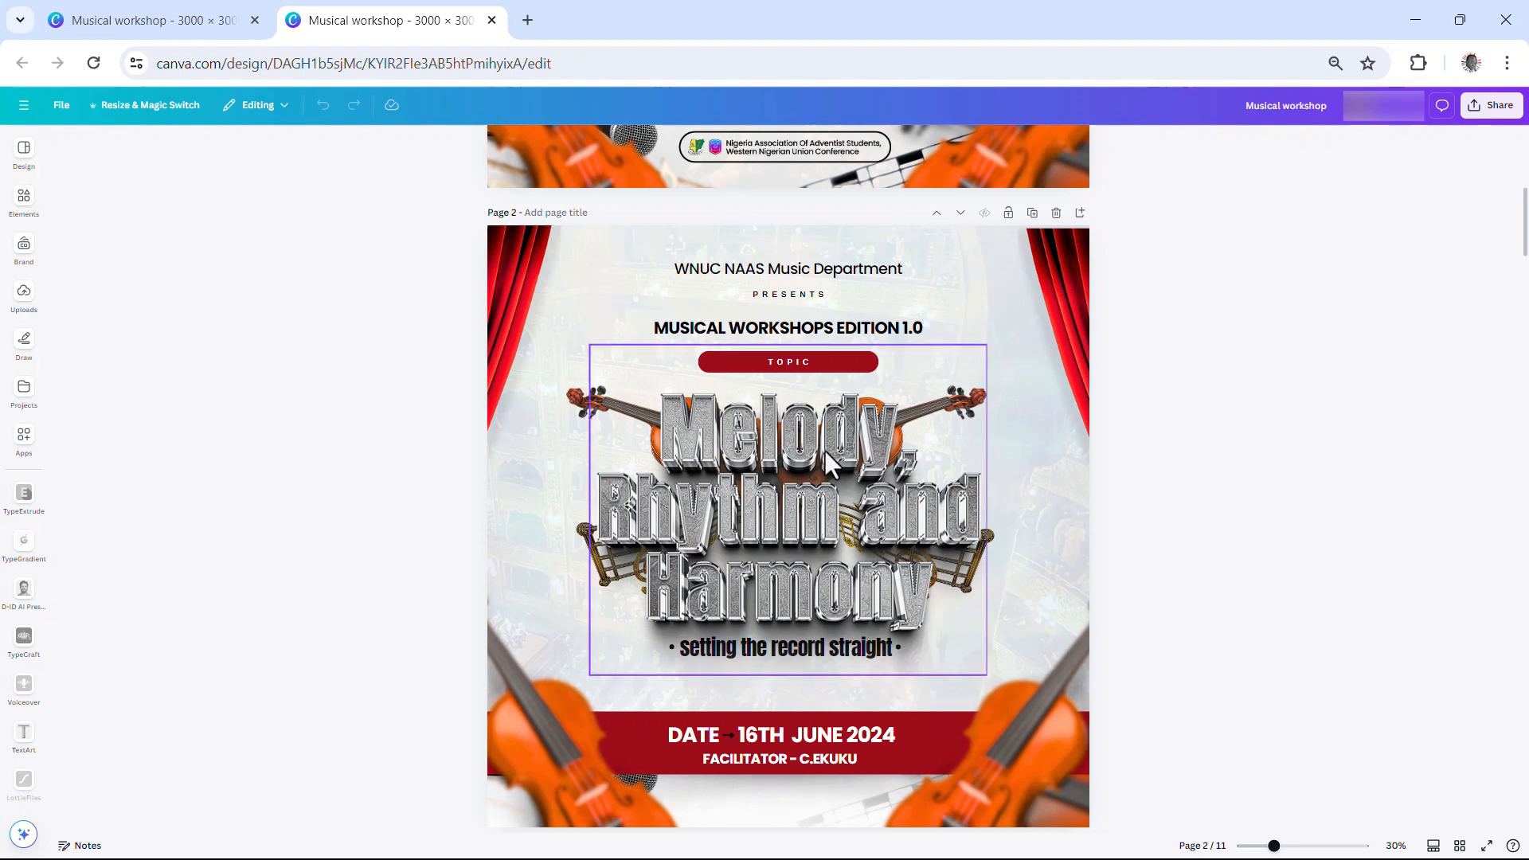
{"action": "scroll", "coordinate": [825, 446], "scroll_direction": "up", "scroll_amount": 5}
{"action": "scroll", "coordinate": [781, 303], "scroll_direction": "up", "scroll_amount": 3}
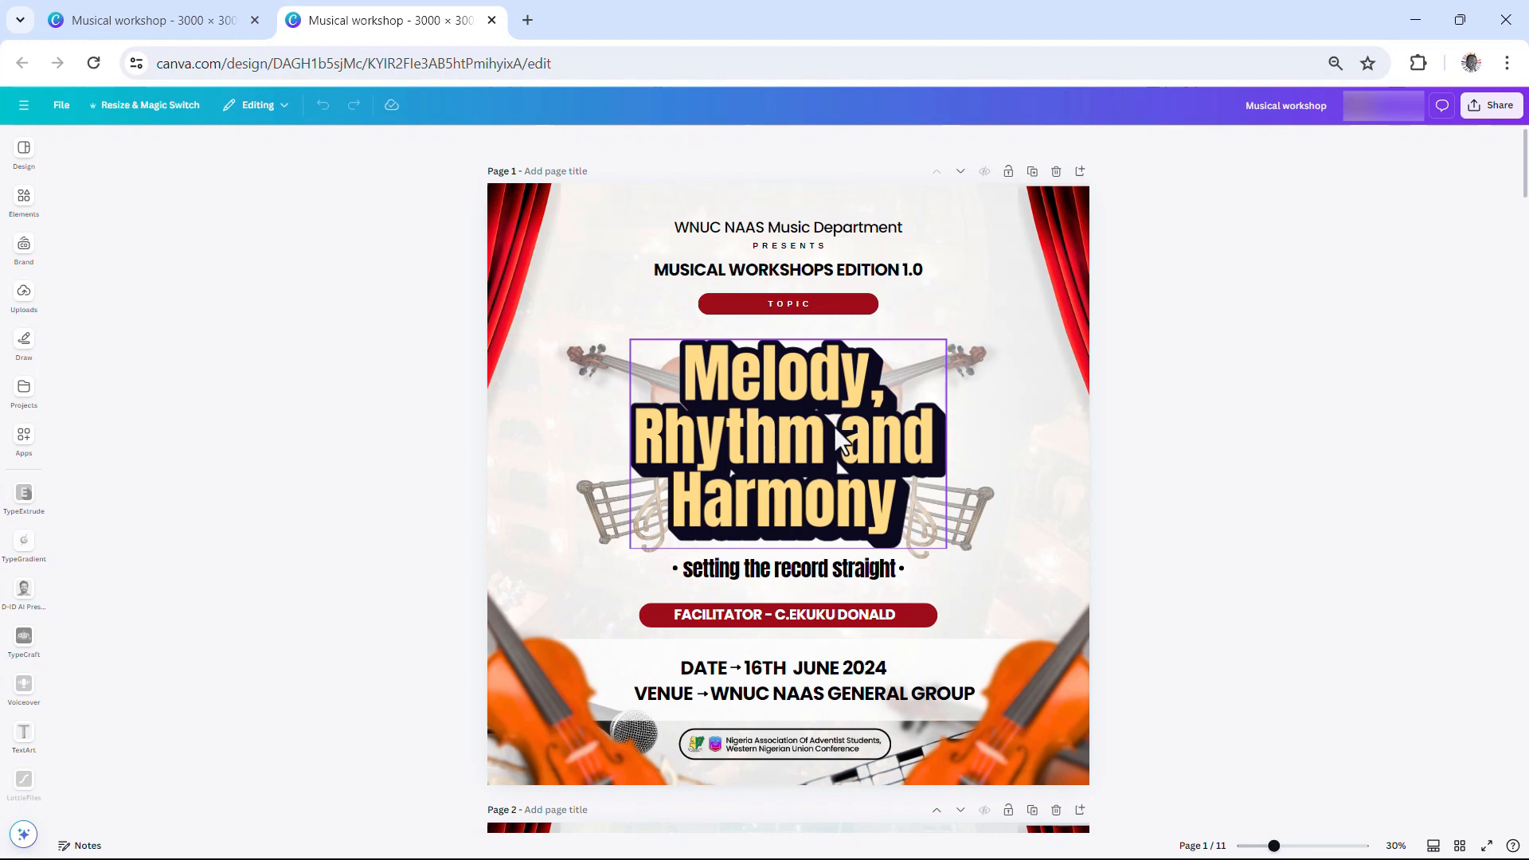
{"action": "scroll", "coordinate": [871, 427], "scroll_direction": "down", "scroll_amount": 1}
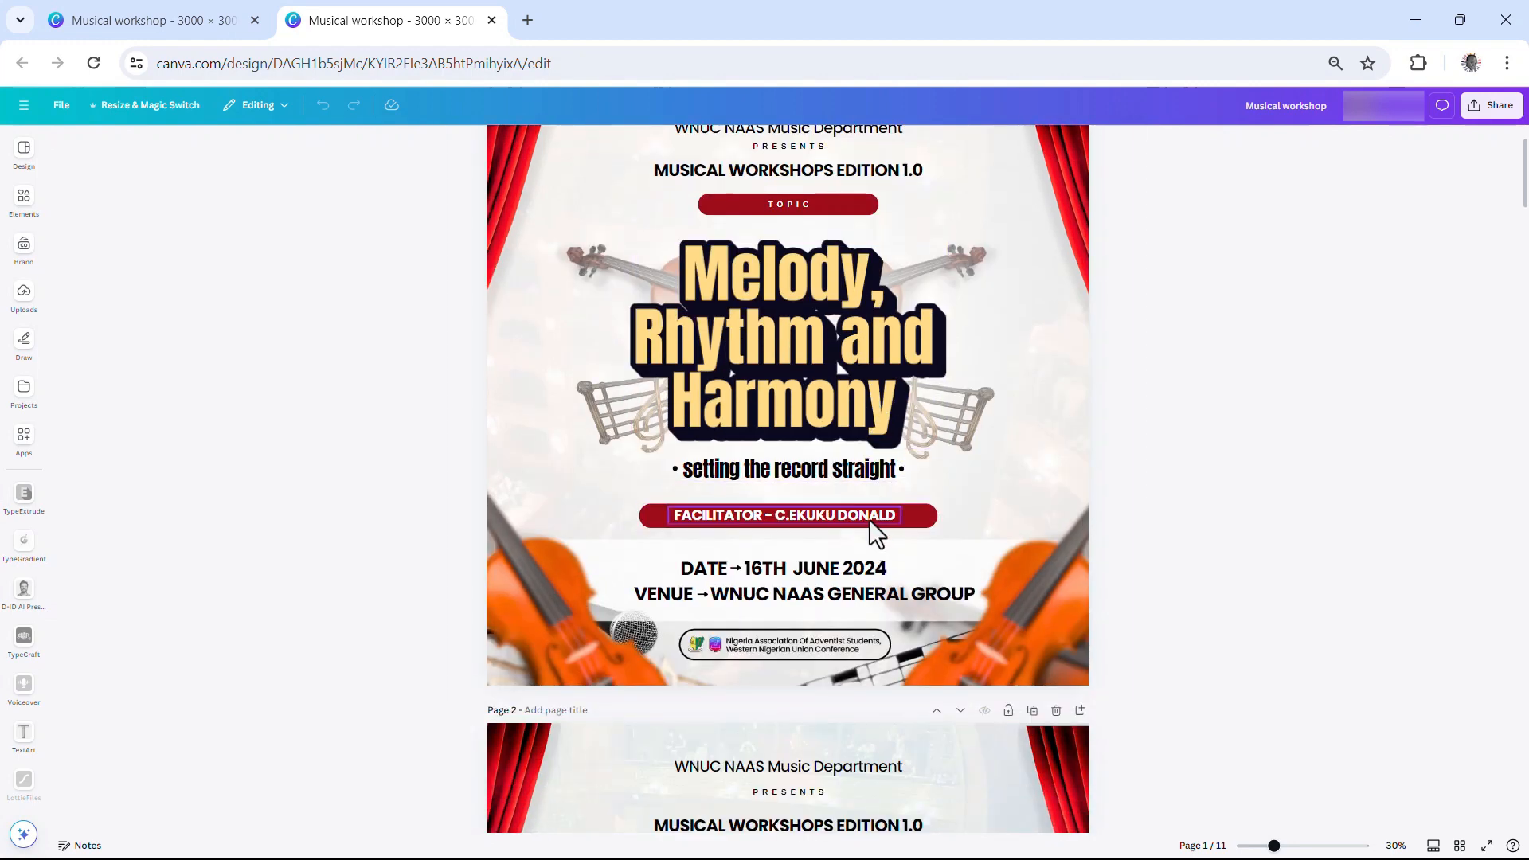
{"action": "scroll", "coordinate": [954, 485], "scroll_direction": "up", "scroll_amount": 1}
{"action": "scroll", "coordinate": [890, 585], "scroll_direction": "down", "scroll_amount": 2}
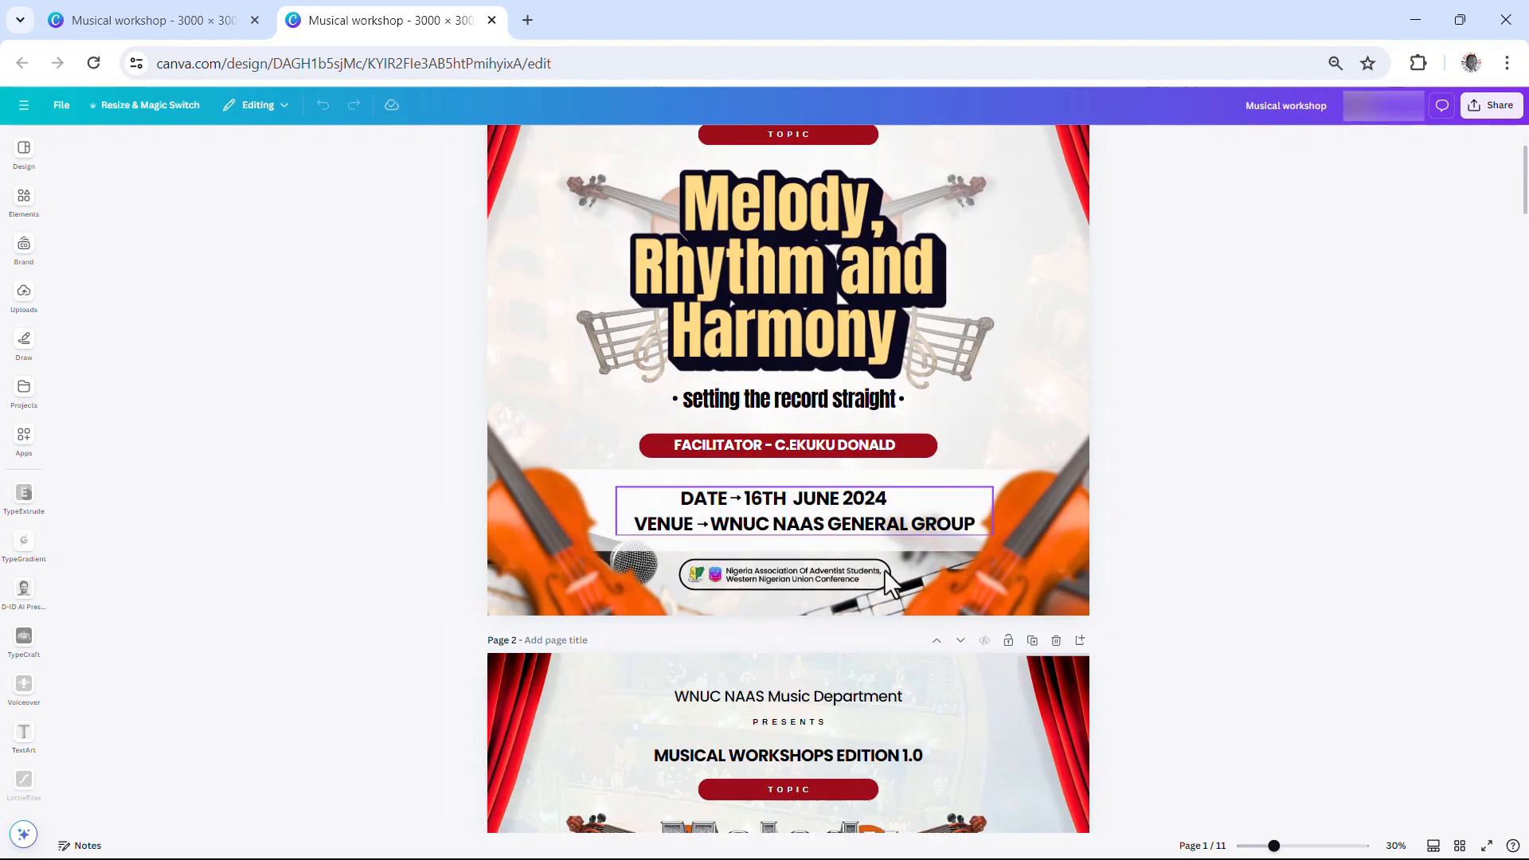
{"action": "scroll", "coordinate": [886, 575], "scroll_direction": "down", "scroll_amount": 2}
{"action": "scroll", "coordinate": [818, 728], "scroll_direction": "down", "scroll_amount": 1}
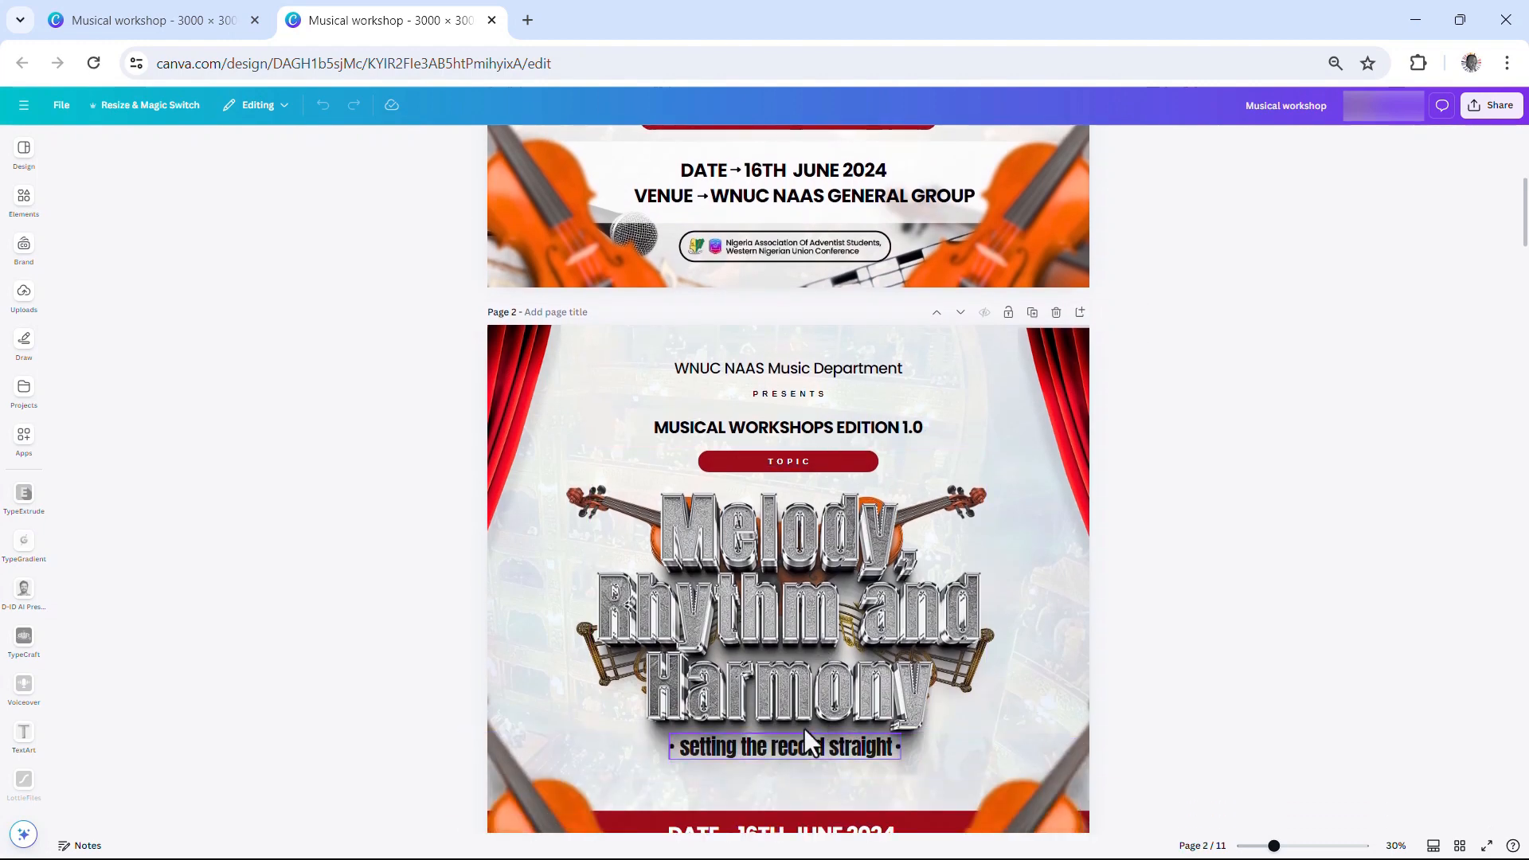
{"action": "scroll", "coordinate": [805, 728], "scroll_direction": "down", "scroll_amount": 2}
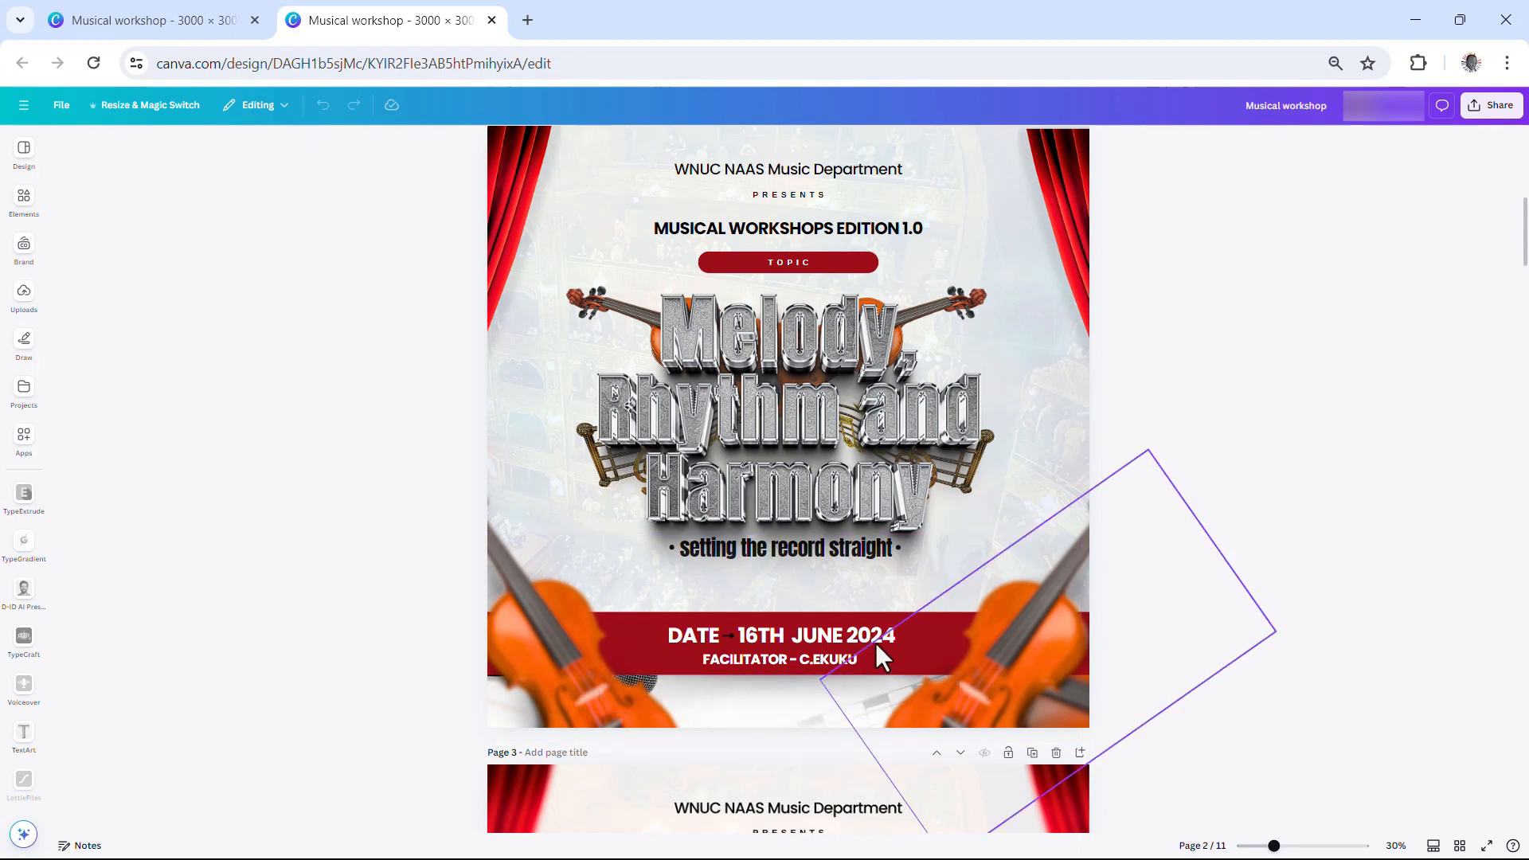
{"action": "scroll", "coordinate": [875, 642], "scroll_direction": "up", "scroll_amount": 2}
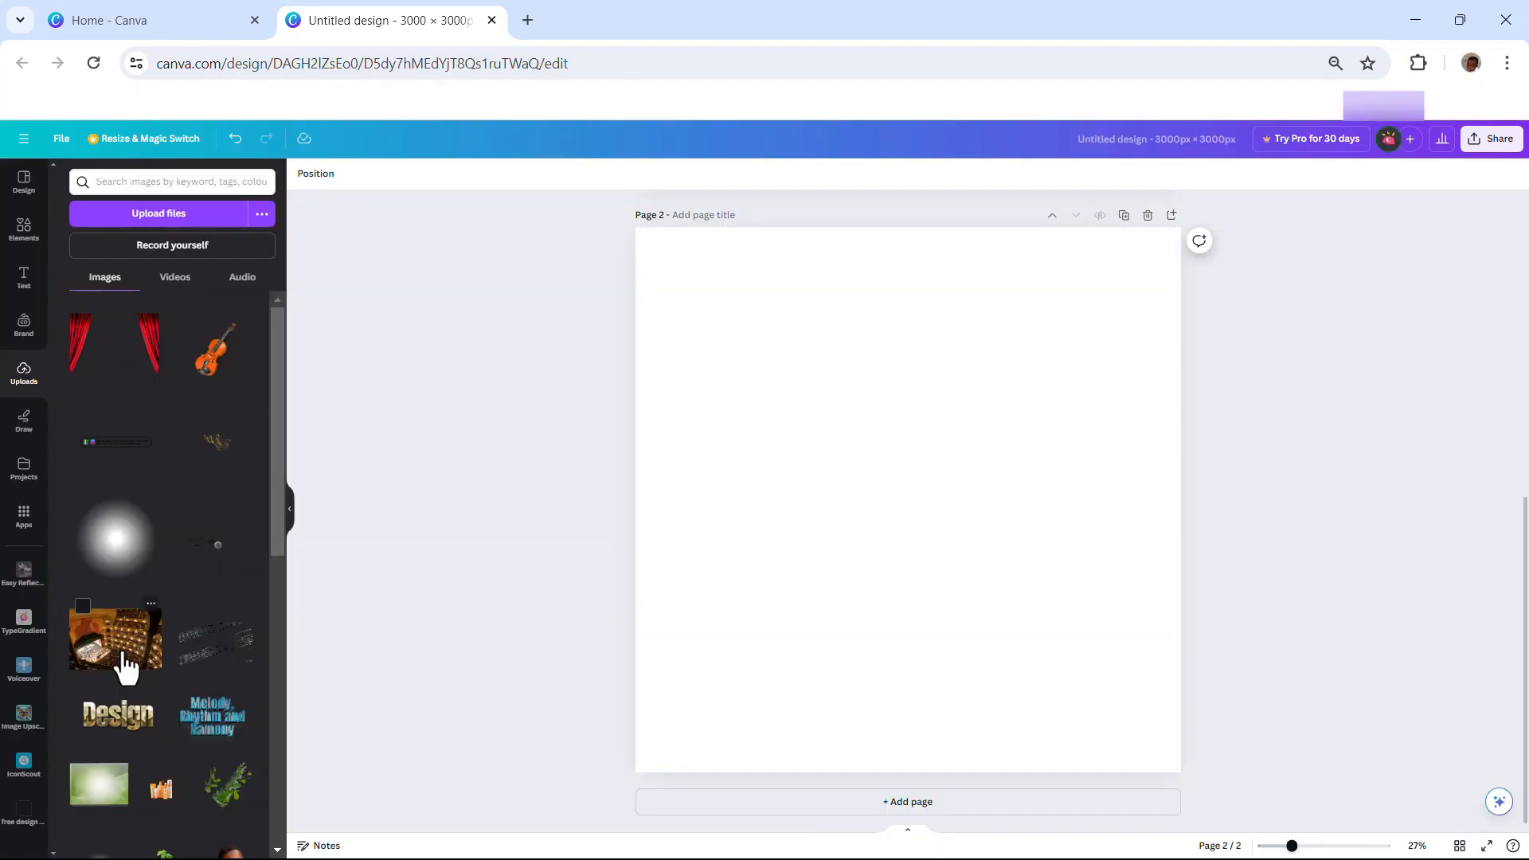
{"action": "left_click", "coordinate": [121, 659]}
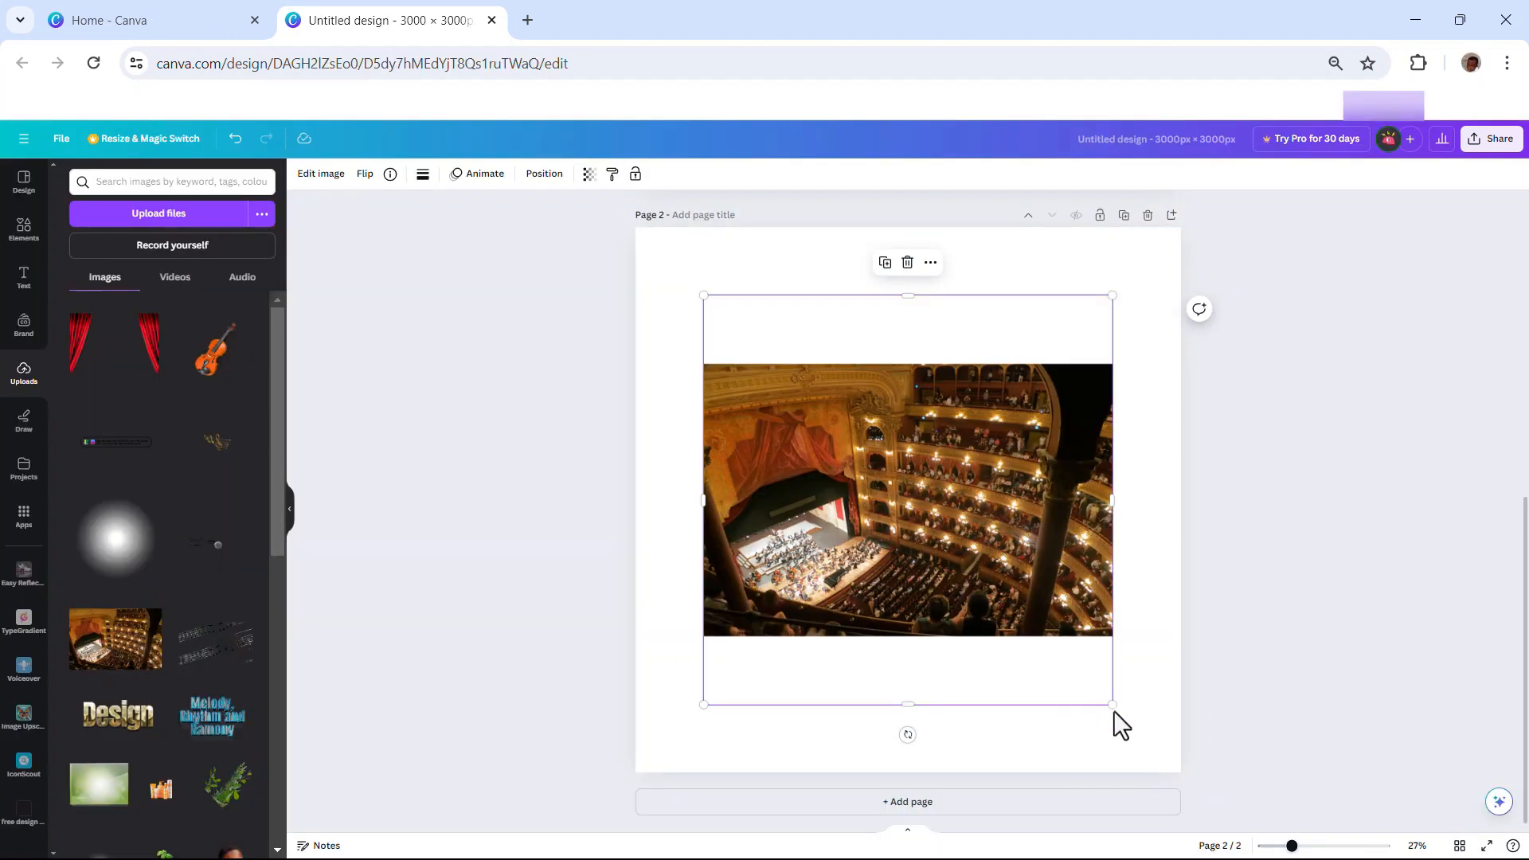
{"action": "left_click_drag", "start_coordinate": [1113, 710], "coordinate": [1298, 819]}
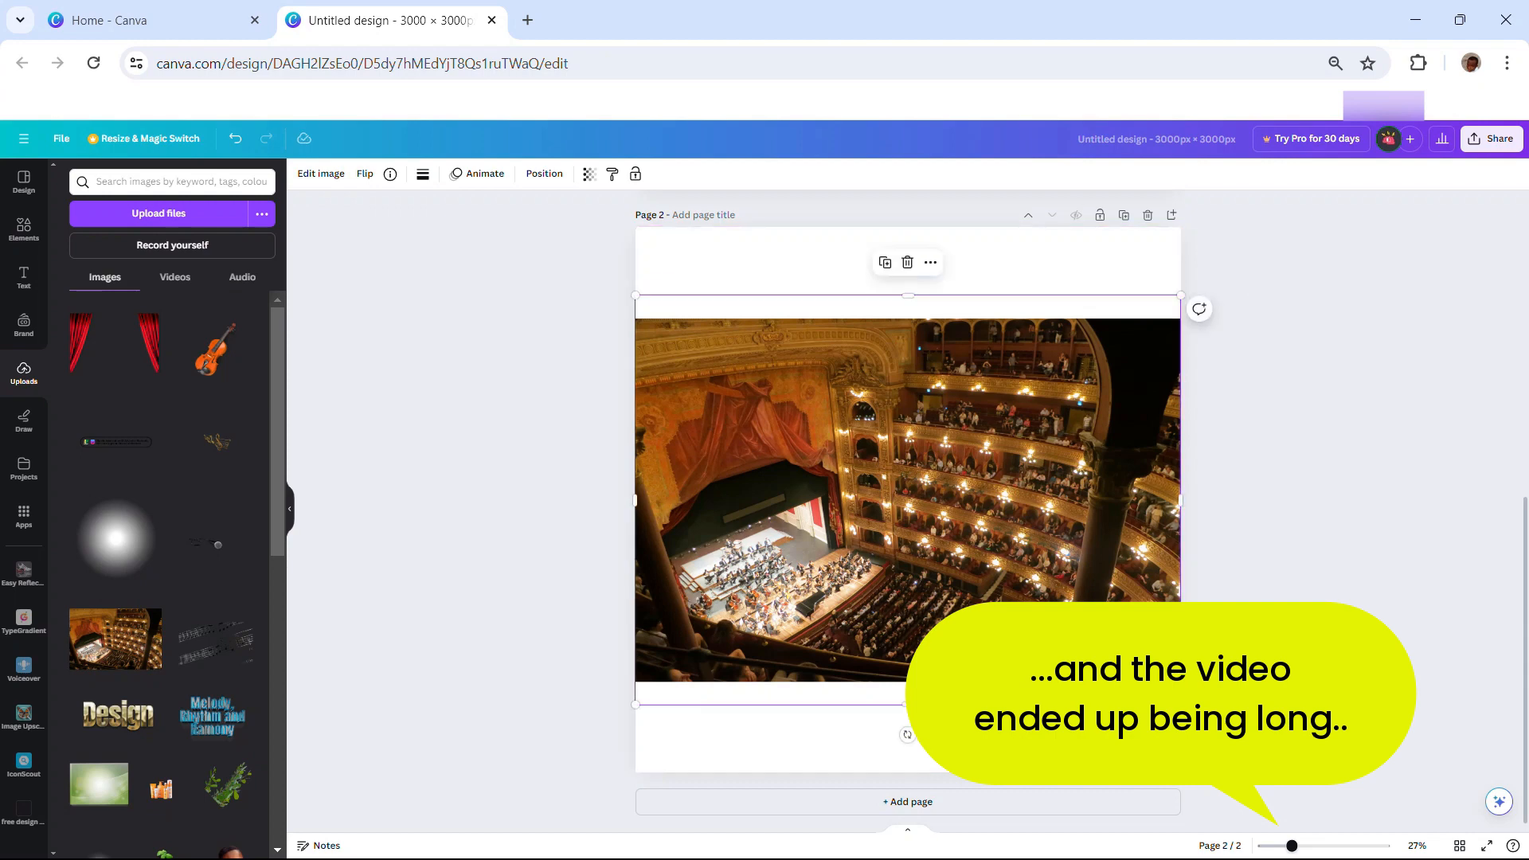
{"action": "left_click_drag", "start_coordinate": [1181, 704], "coordinate": [1403, 833]}
{"action": "left_click_drag", "start_coordinate": [1011, 663], "coordinate": [909, 559]}
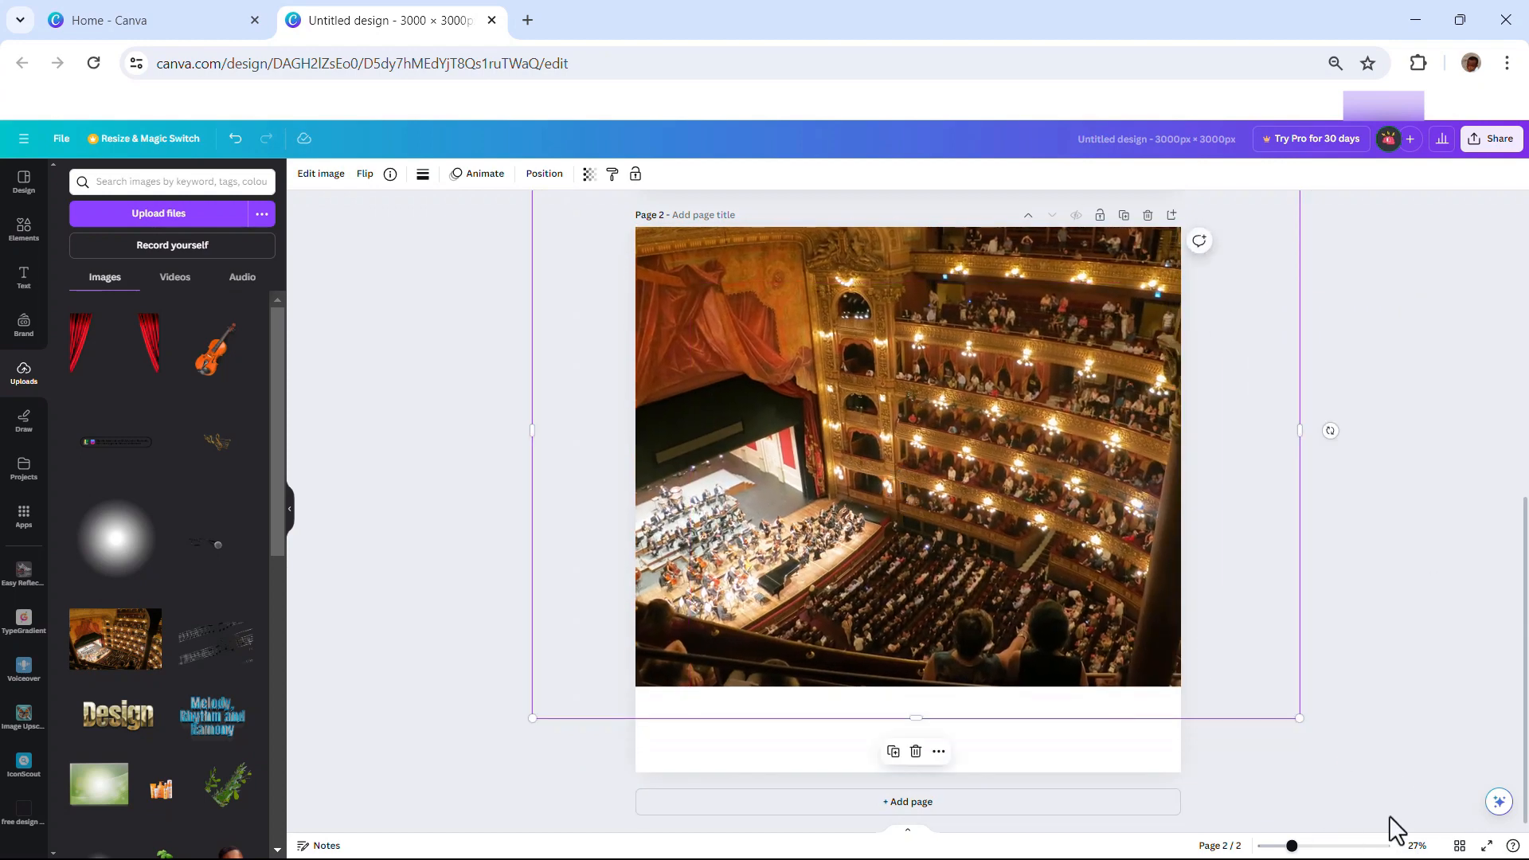
{"action": "left_click_drag", "start_coordinate": [1301, 717], "coordinate": [1439, 821]}
Shift the photo so it fully covers page 2 and set its transparency to 13
{"action": "left_click_drag", "start_coordinate": [950, 647], "coordinate": [908, 671]}
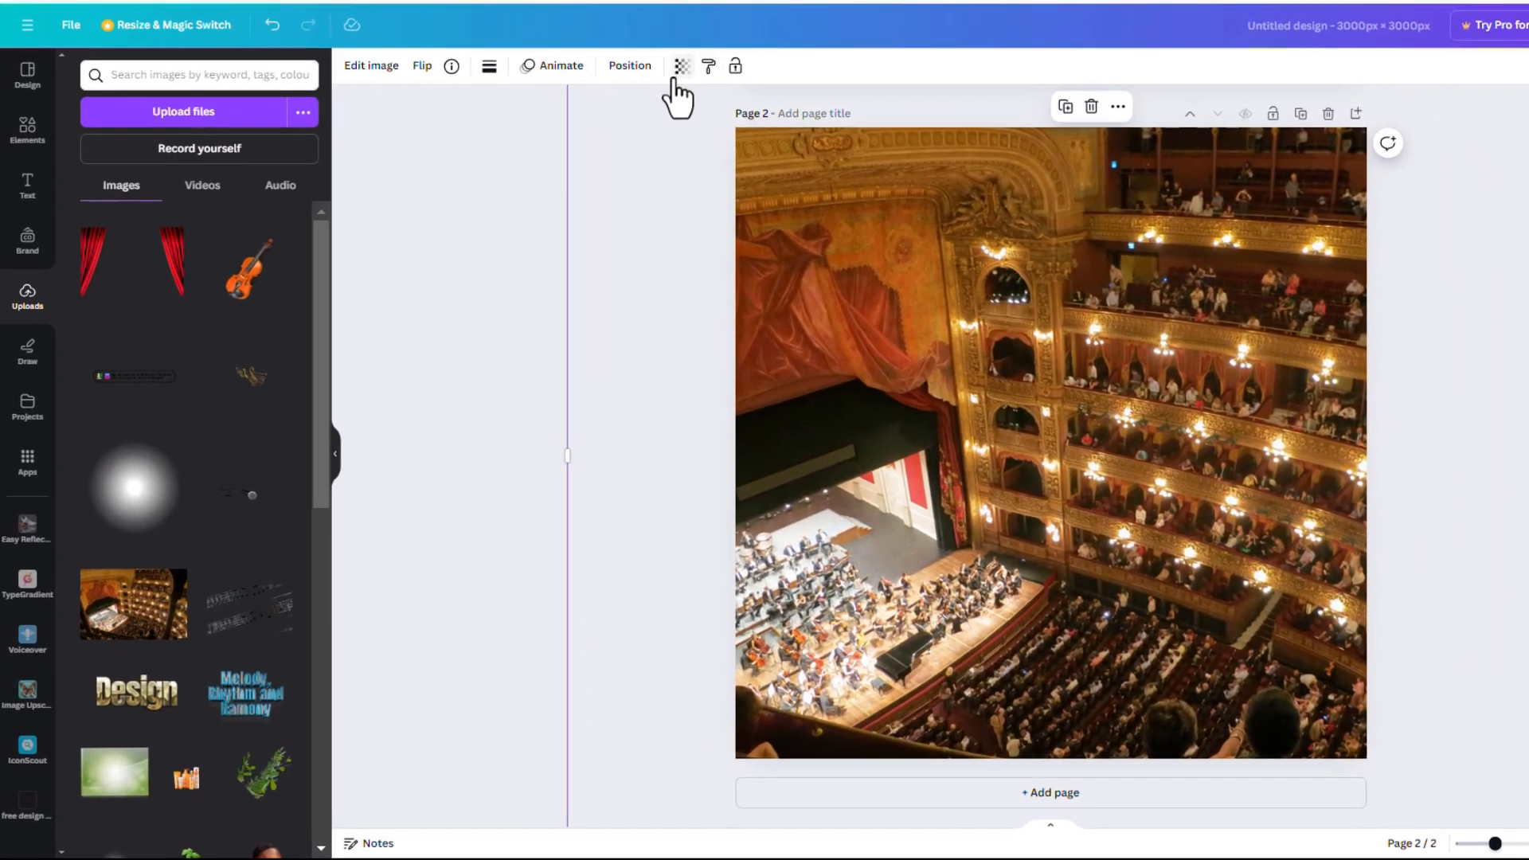
{"action": "left_click", "coordinate": [590, 174]}
{"action": "left_click_drag", "start_coordinate": [645, 120], "coordinate": [553, 122]}
Add the red curtains image and crop it into the top-left corner of page 2
{"action": "left_click", "coordinate": [484, 358]}
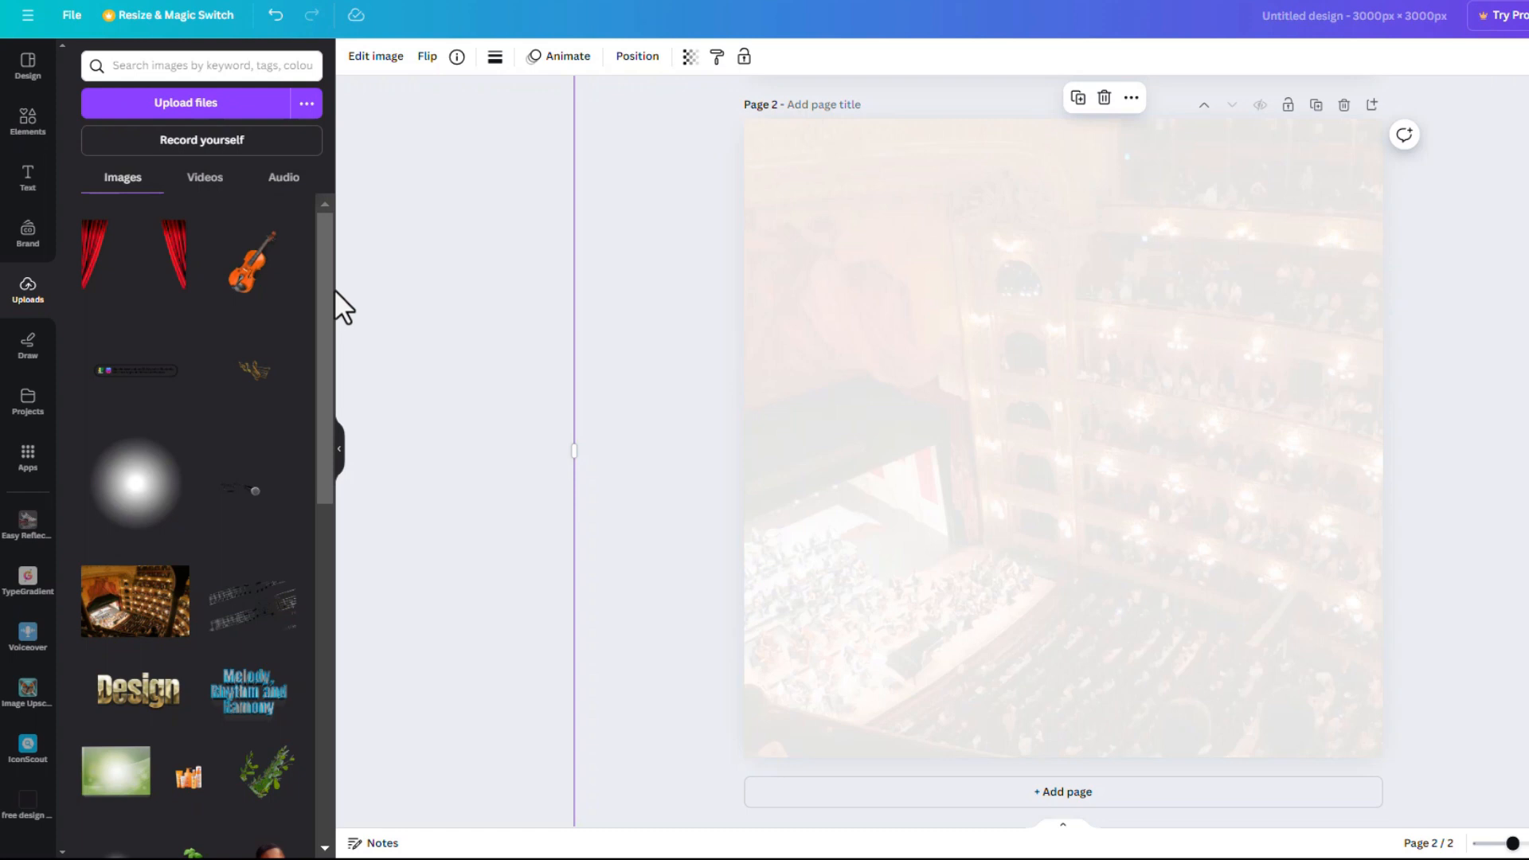
{"action": "left_click", "coordinate": [137, 267]}
{"action": "left_click_drag", "start_coordinate": [1248, 437], "coordinate": [960, 280]}
{"action": "left_click_drag", "start_coordinate": [881, 246], "coordinate": [1130, 303]}
Duplicate the curtain and crop the copy into the top-right corner
{"action": "left_click", "coordinate": [775, 565]}
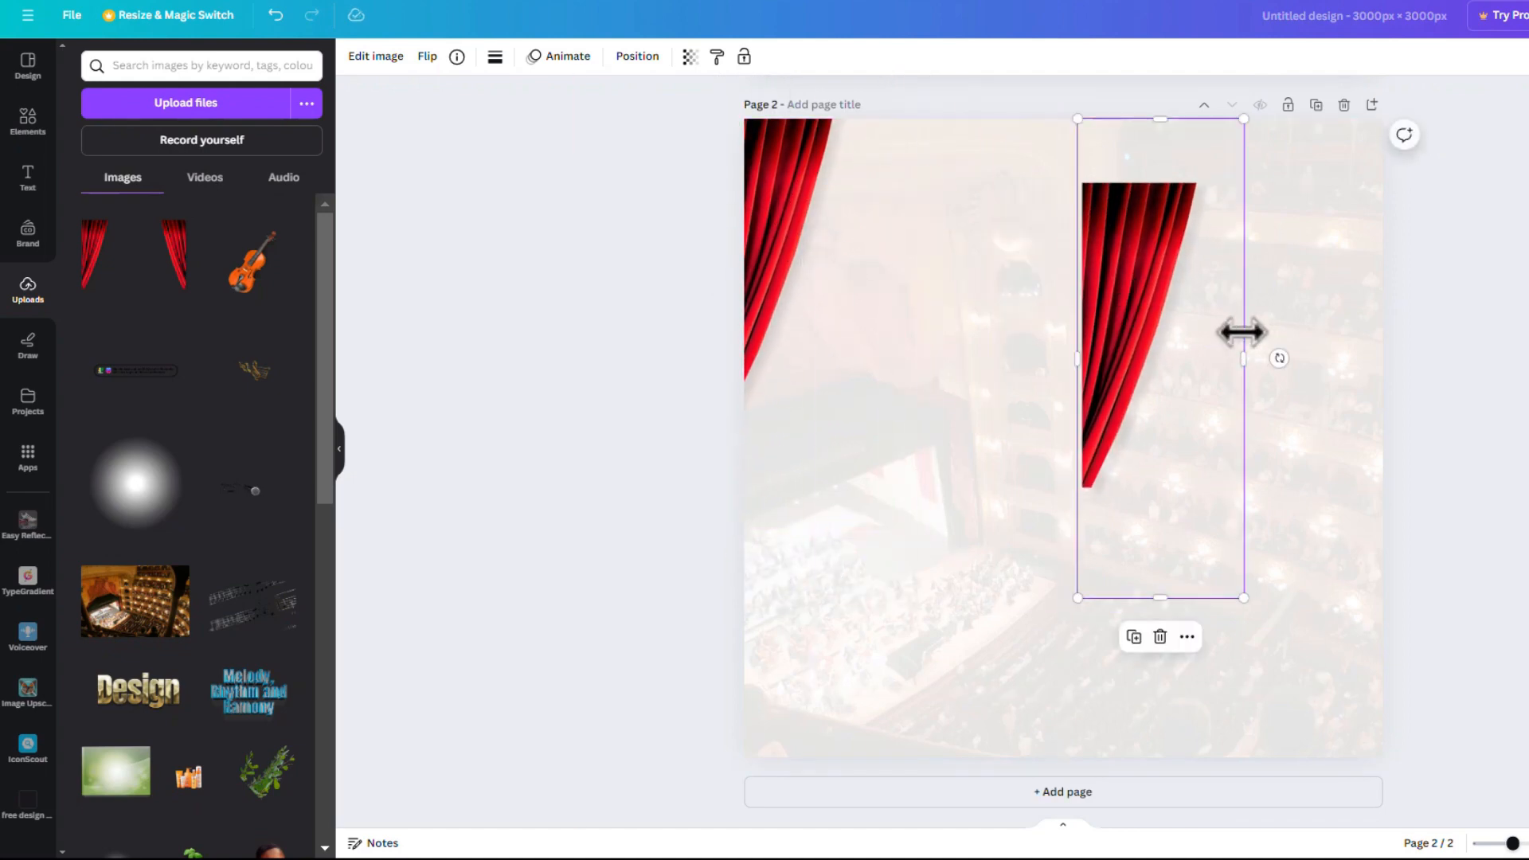
{"action": "left_click_drag", "start_coordinate": [1243, 353], "coordinate": [1528, 343]}
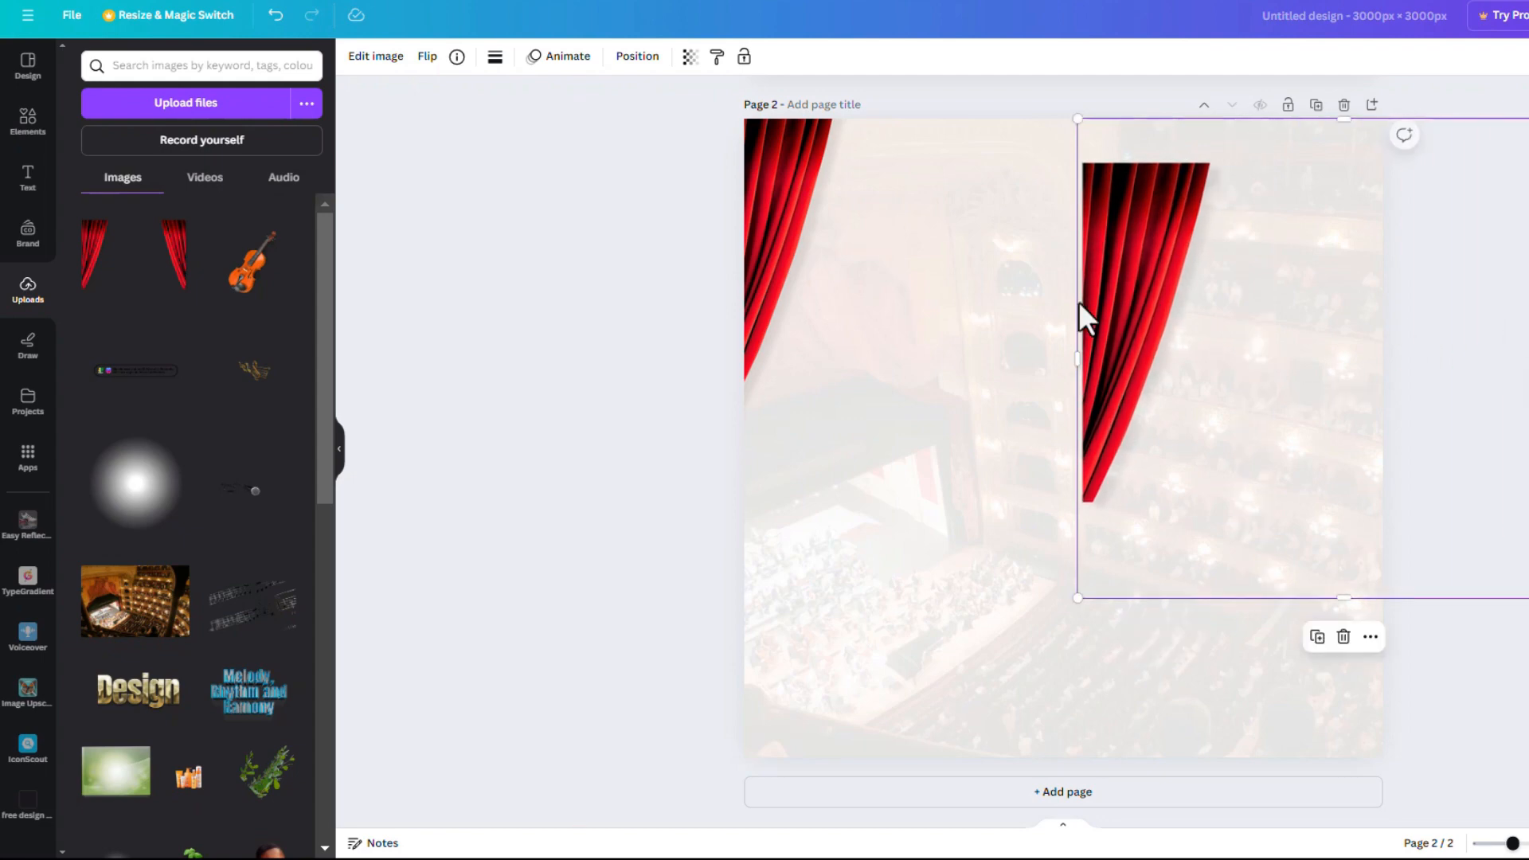
{"action": "key", "text": "ctrl+z"}
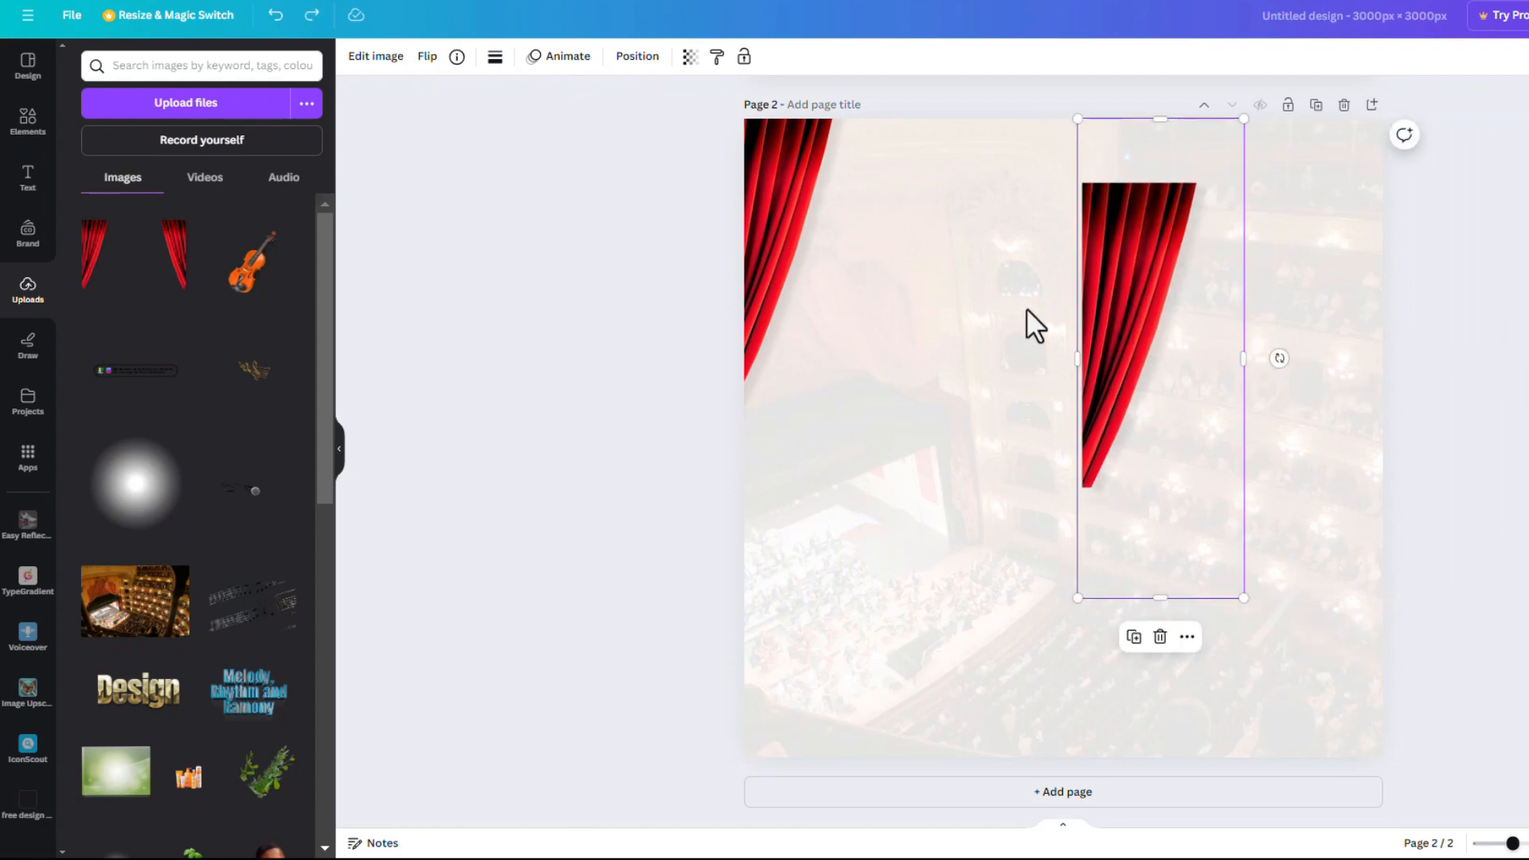
{"action": "left_click_drag", "start_coordinate": [1164, 348], "coordinate": [1318, 343]}
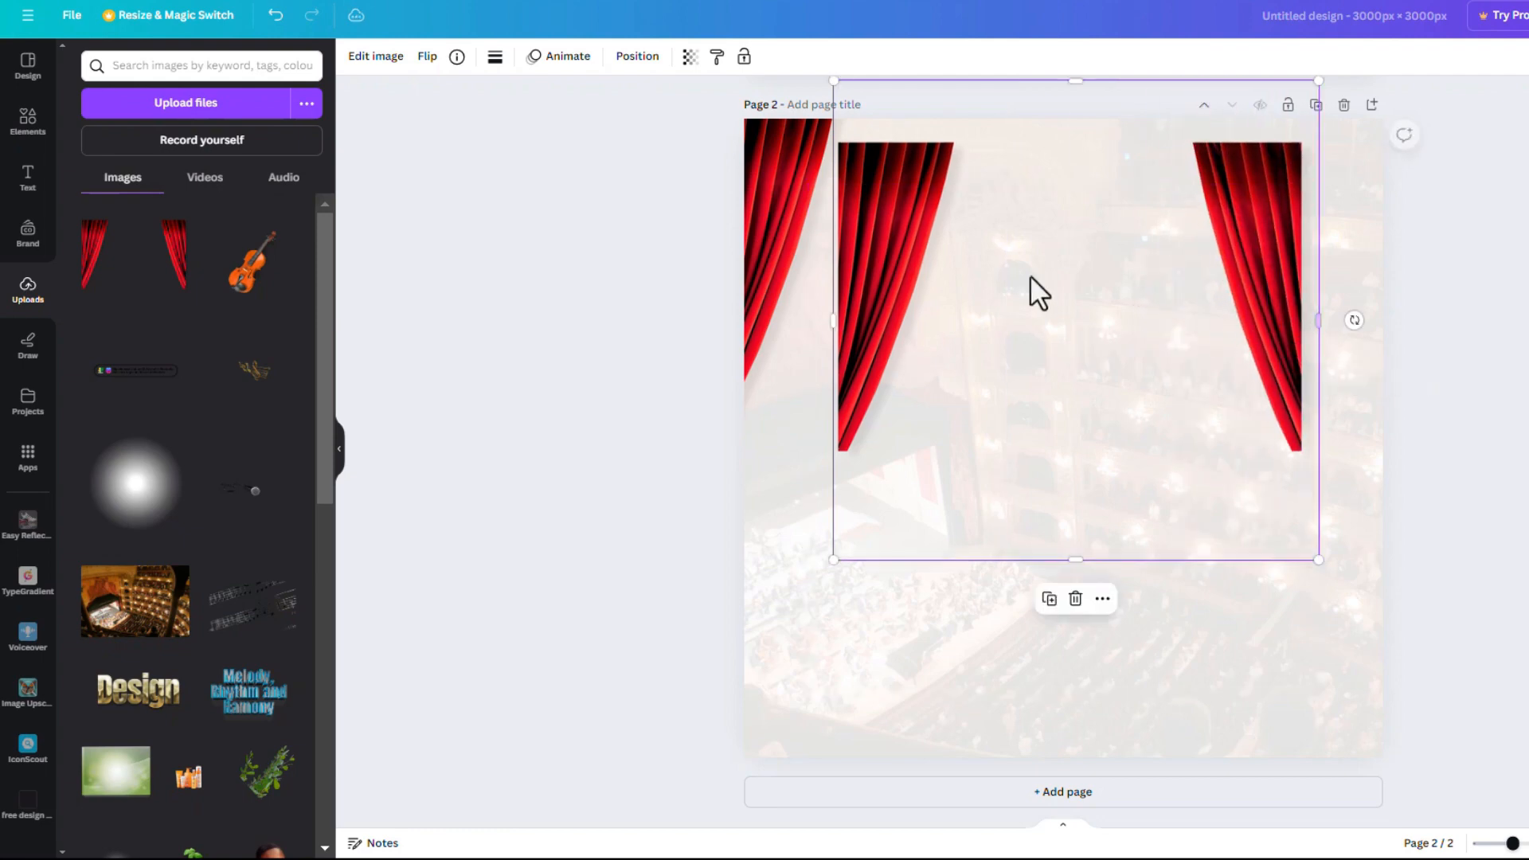
{"action": "left_click_drag", "start_coordinate": [834, 325], "coordinate": [1348, 190]}
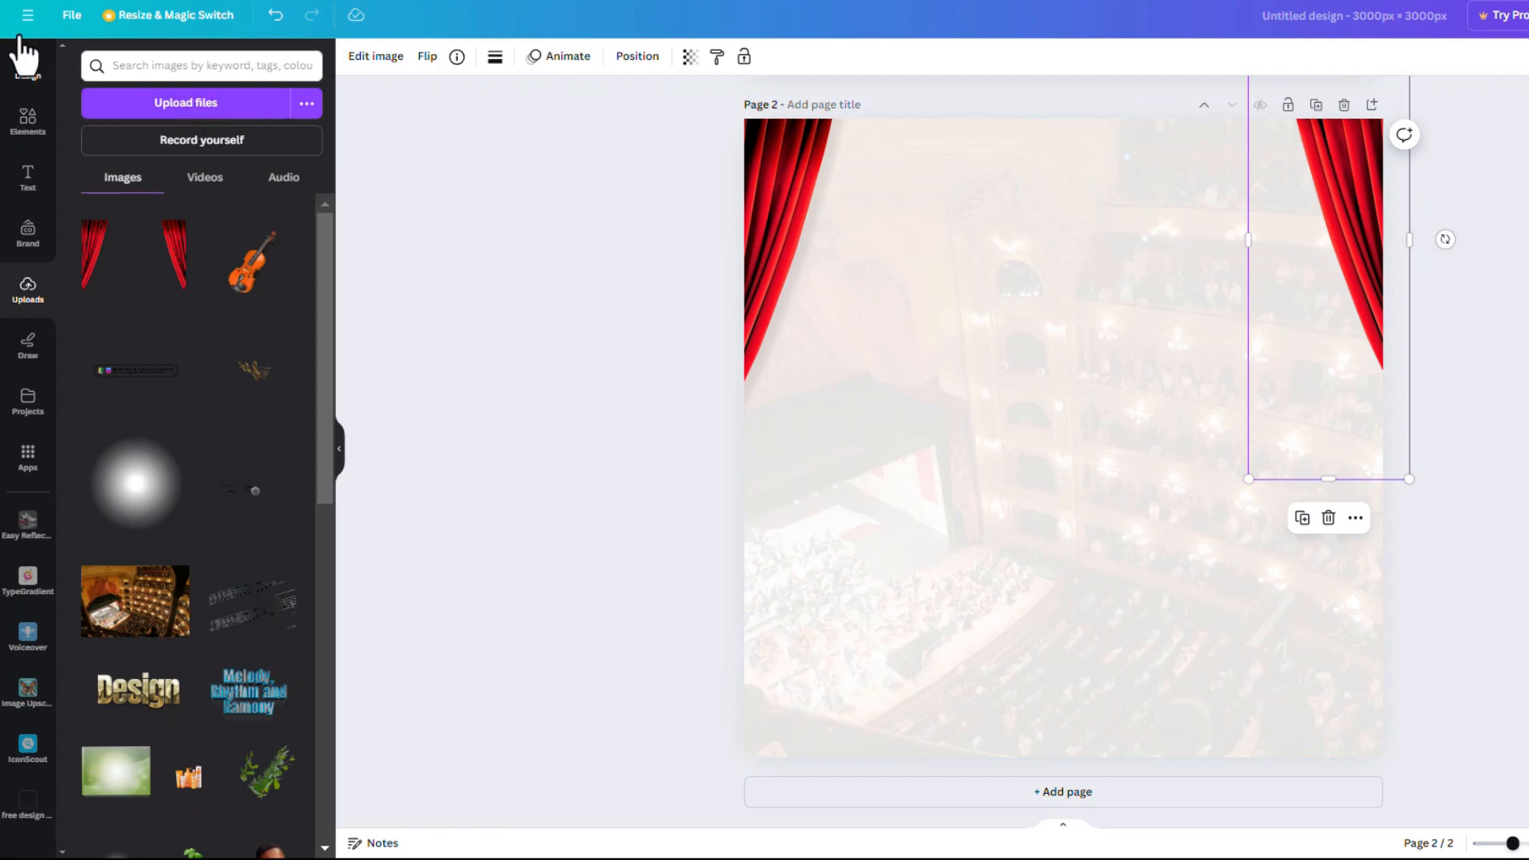
Turn on rulers and guides, add a horizontal guide at the curtains' bottom, and align the right curtain
{"action": "left_click", "coordinate": [71, 26]}
{"action": "mouse_move", "coordinate": [195, 208]}
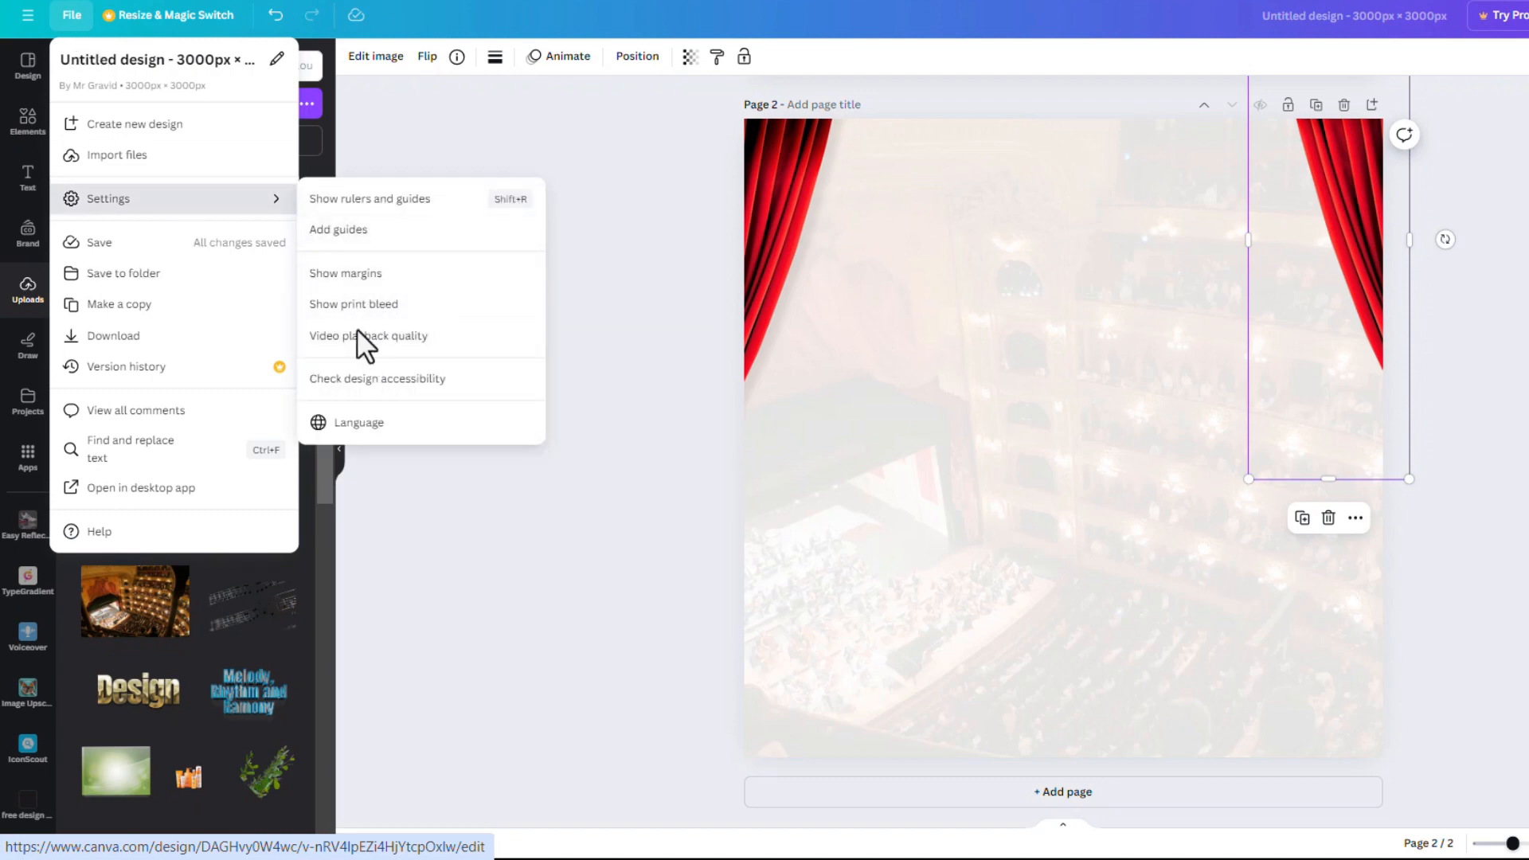
{"action": "left_click", "coordinate": [380, 206]}
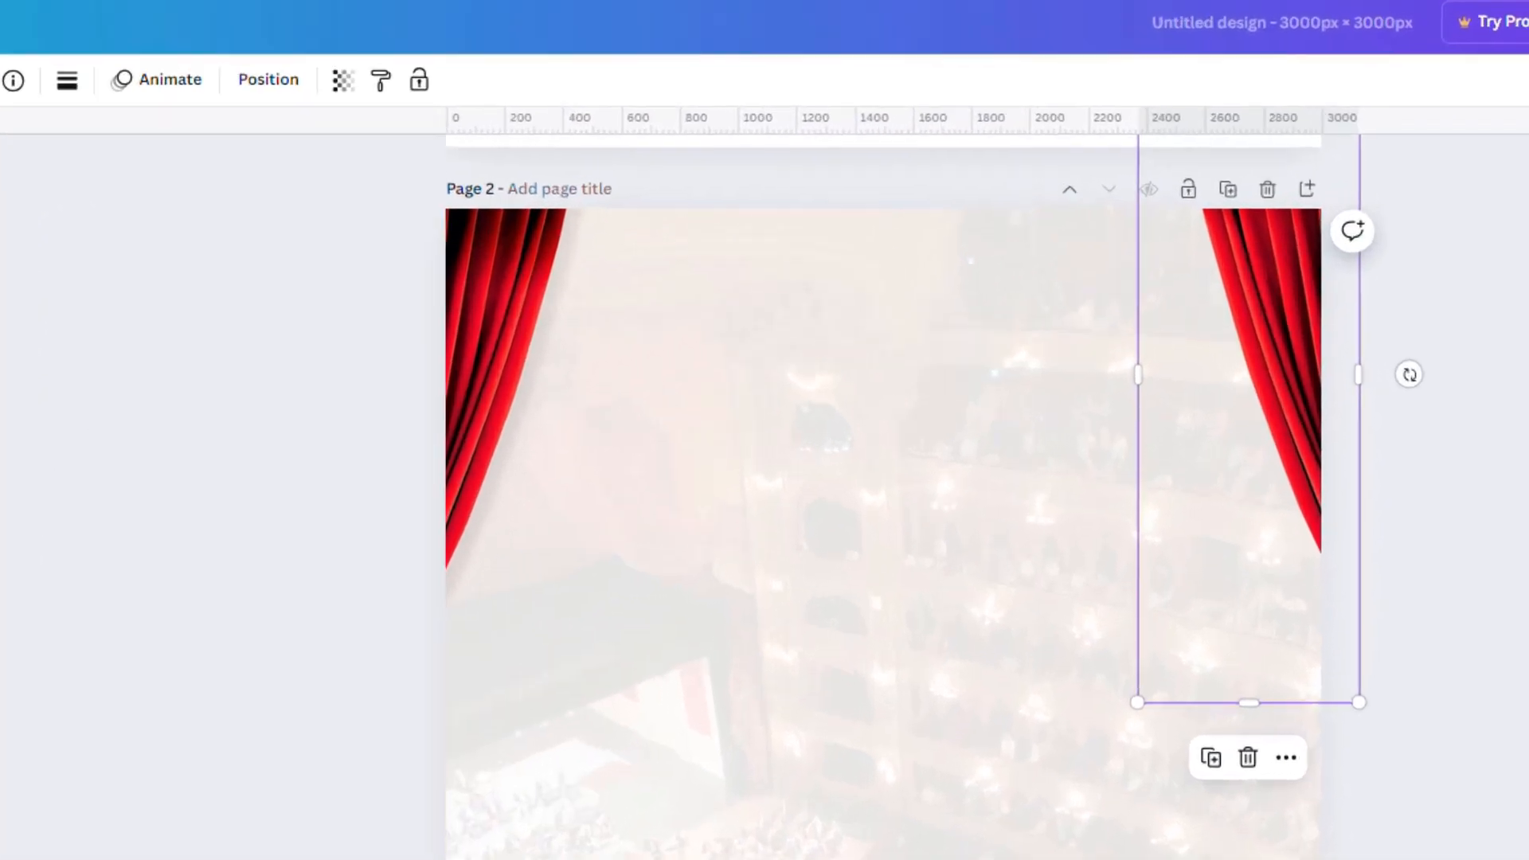
{"action": "left_click_drag", "start_coordinate": [915, 150], "coordinate": [909, 694]}
{"action": "left_click_drag", "start_coordinate": [1256, 439], "coordinate": [1259, 460]}
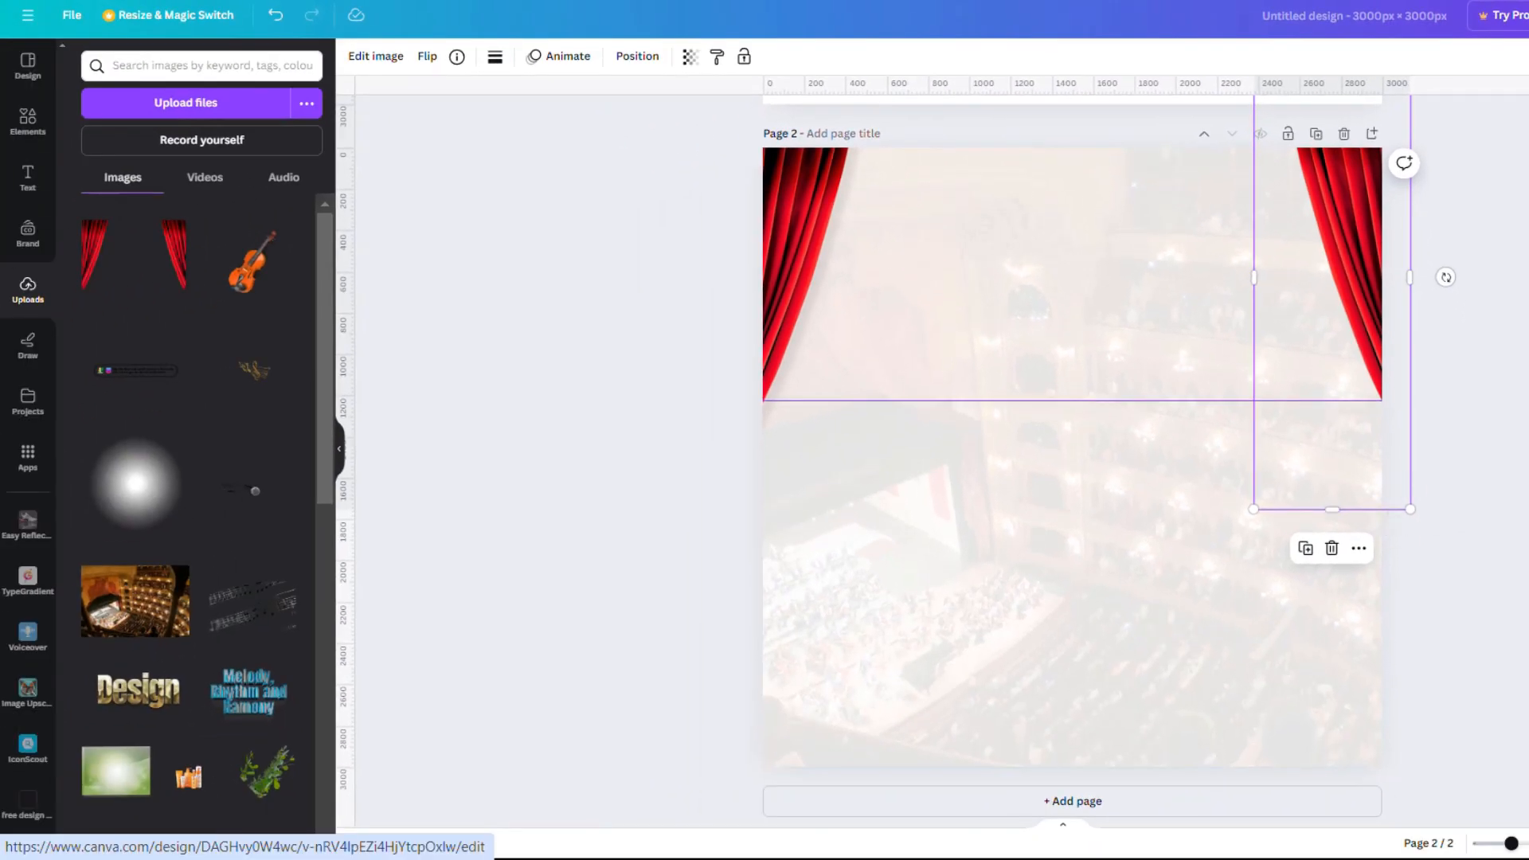
{"action": "left_click", "coordinate": [1518, 462]}
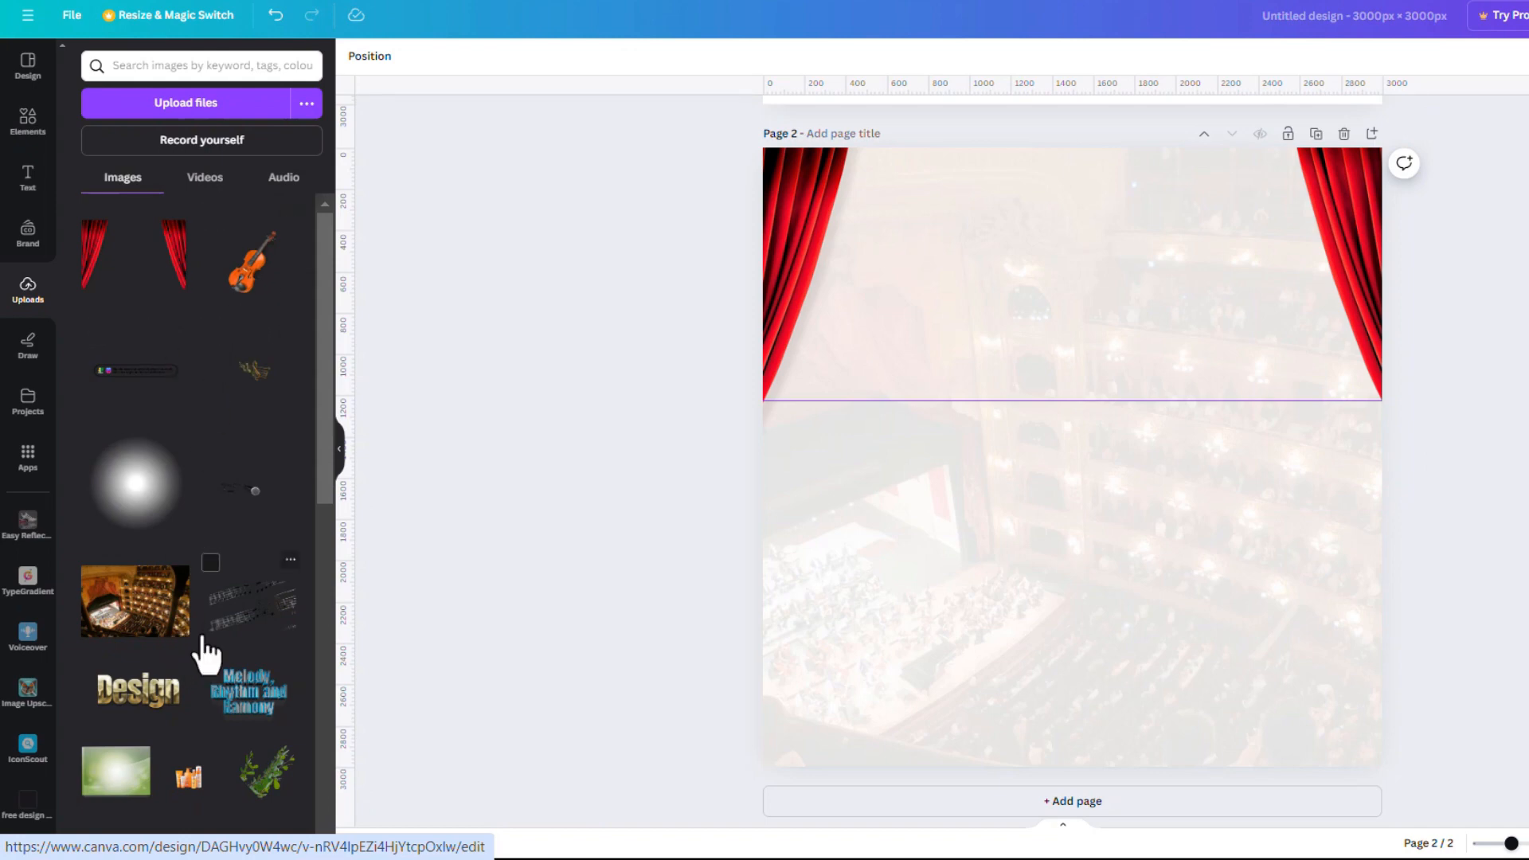
Duplicate the 'Melody, Rhythm and Harmony' title from page 1 and centre the copy on page 2
{"action": "scroll", "coordinate": [1068, 588], "scroll_direction": "down", "scroll_amount": 1}
{"action": "scroll", "coordinate": [1069, 587], "scroll_direction": "up", "scroll_amount": 7}
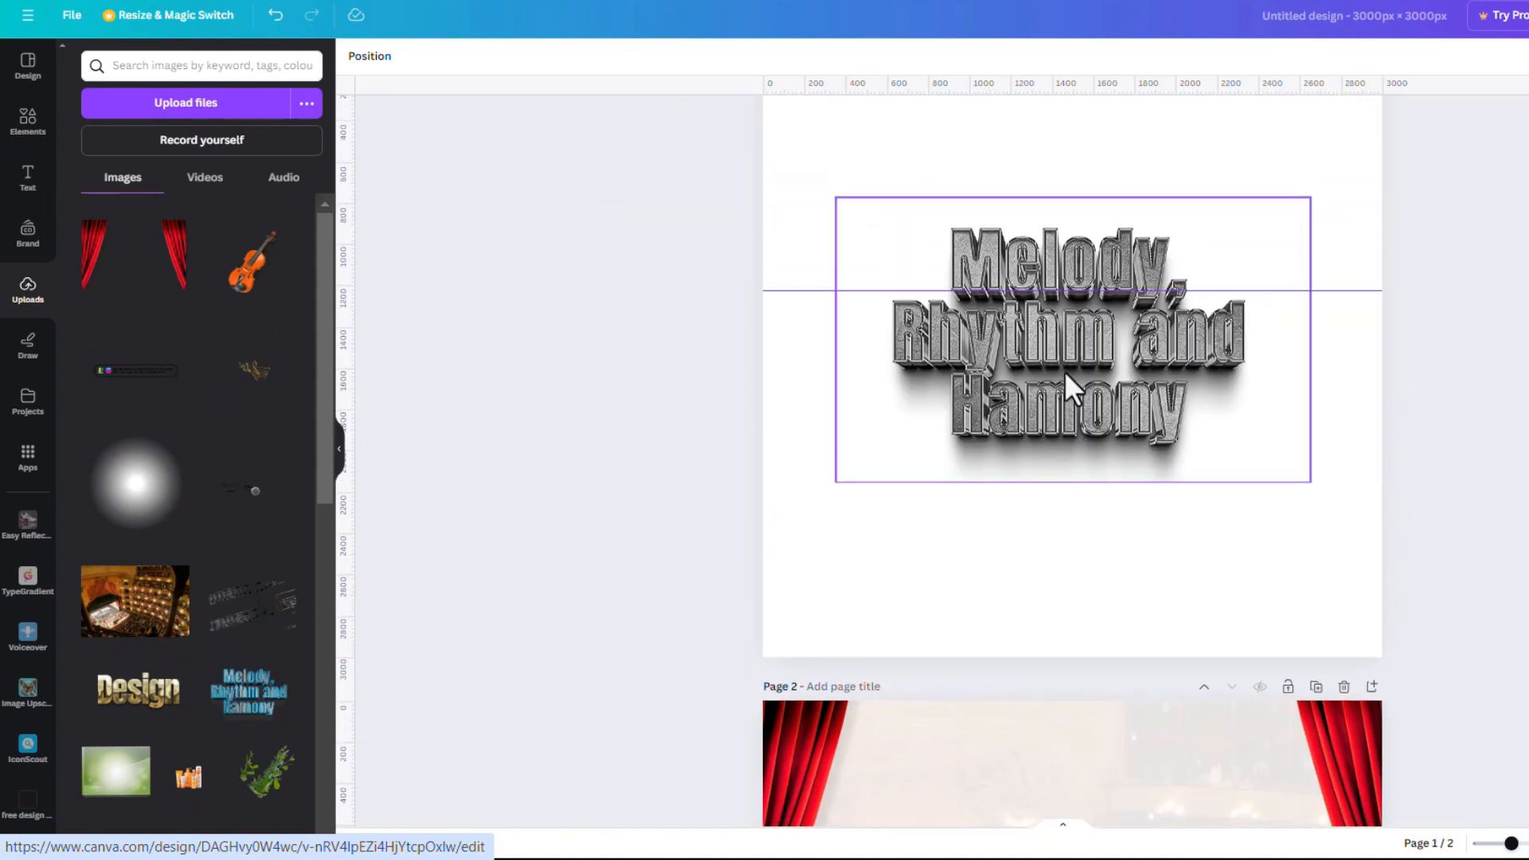
{"action": "left_click", "coordinate": [1064, 371]}
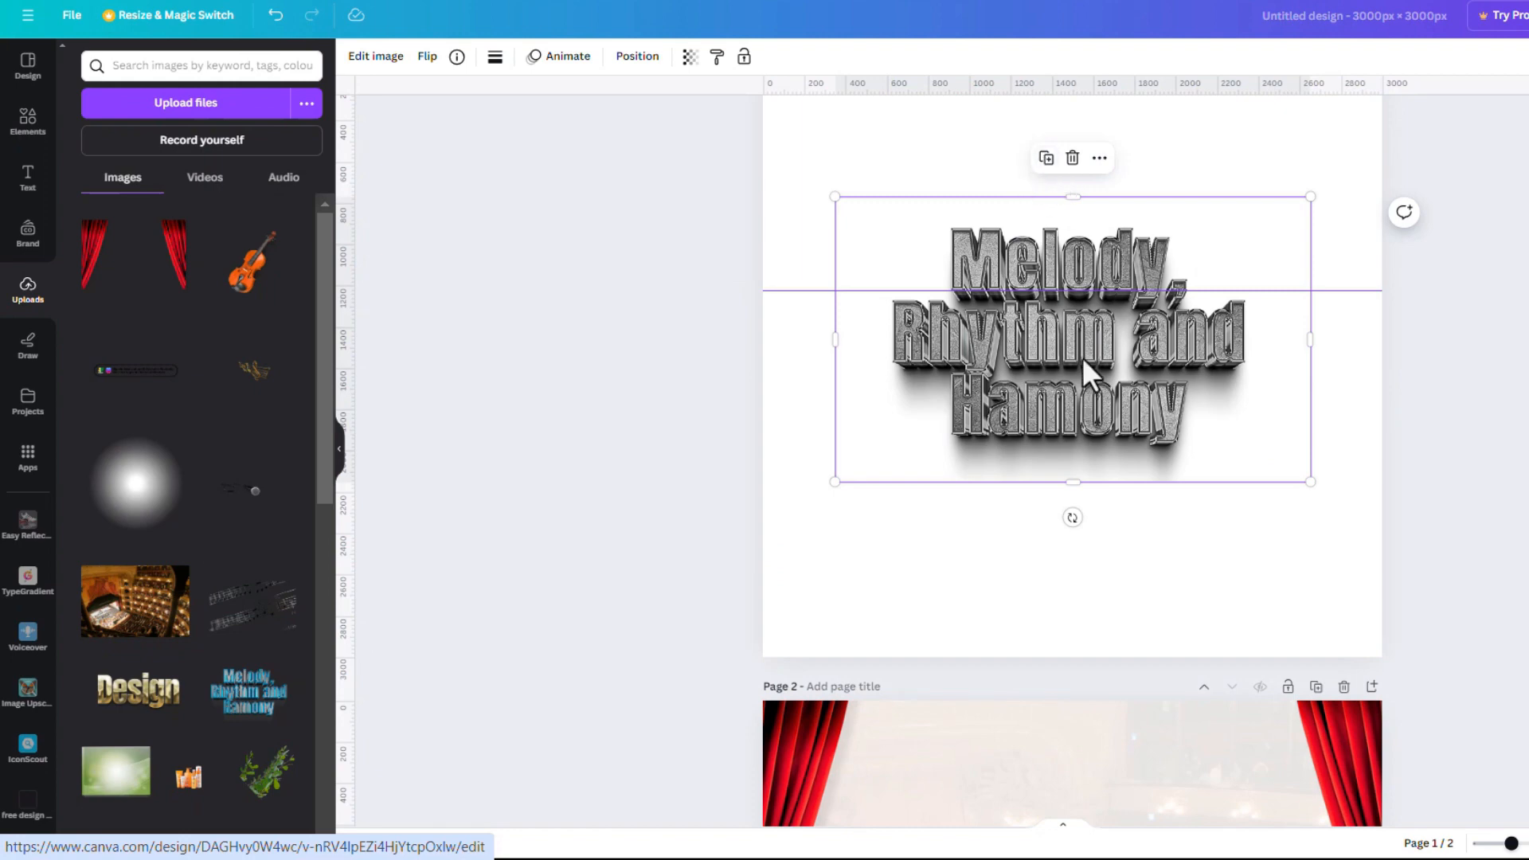
{"action": "left_click", "coordinate": [1047, 158]}
{"action": "left_click_drag", "start_coordinate": [1049, 261], "coordinate": [1111, 611]}
{"action": "scroll", "coordinate": [1101, 494], "scroll_direction": "down", "scroll_amount": 5}
{"action": "left_click_drag", "start_coordinate": [1083, 141], "coordinate": [1072, 448]}
{"action": "left_click_drag", "start_coordinate": [1087, 526], "coordinate": [1090, 492]}
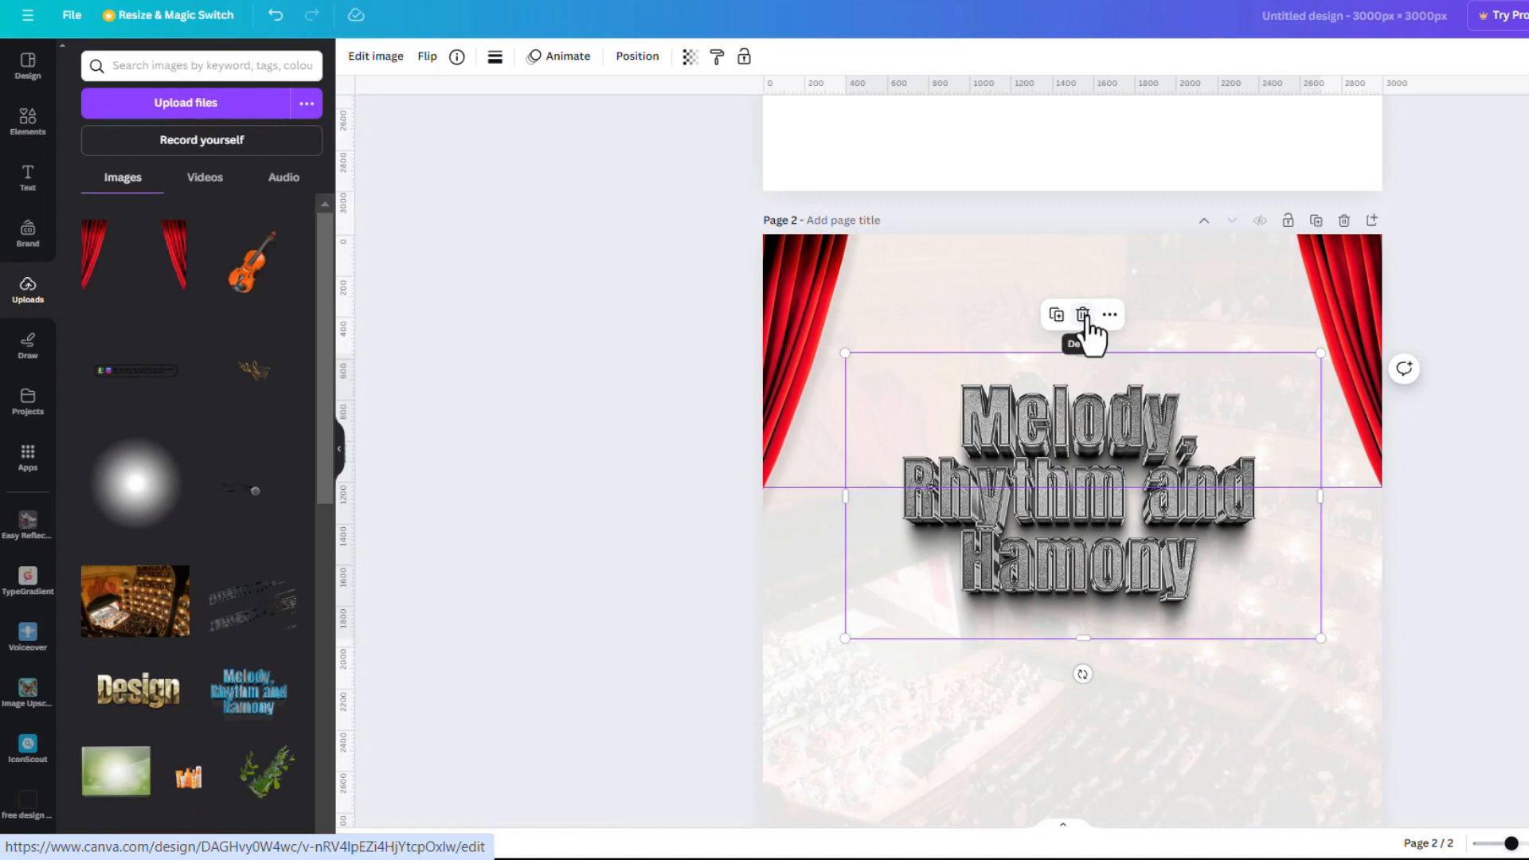
{"action": "left_click_drag", "start_coordinate": [1085, 445], "coordinate": [1076, 623]}
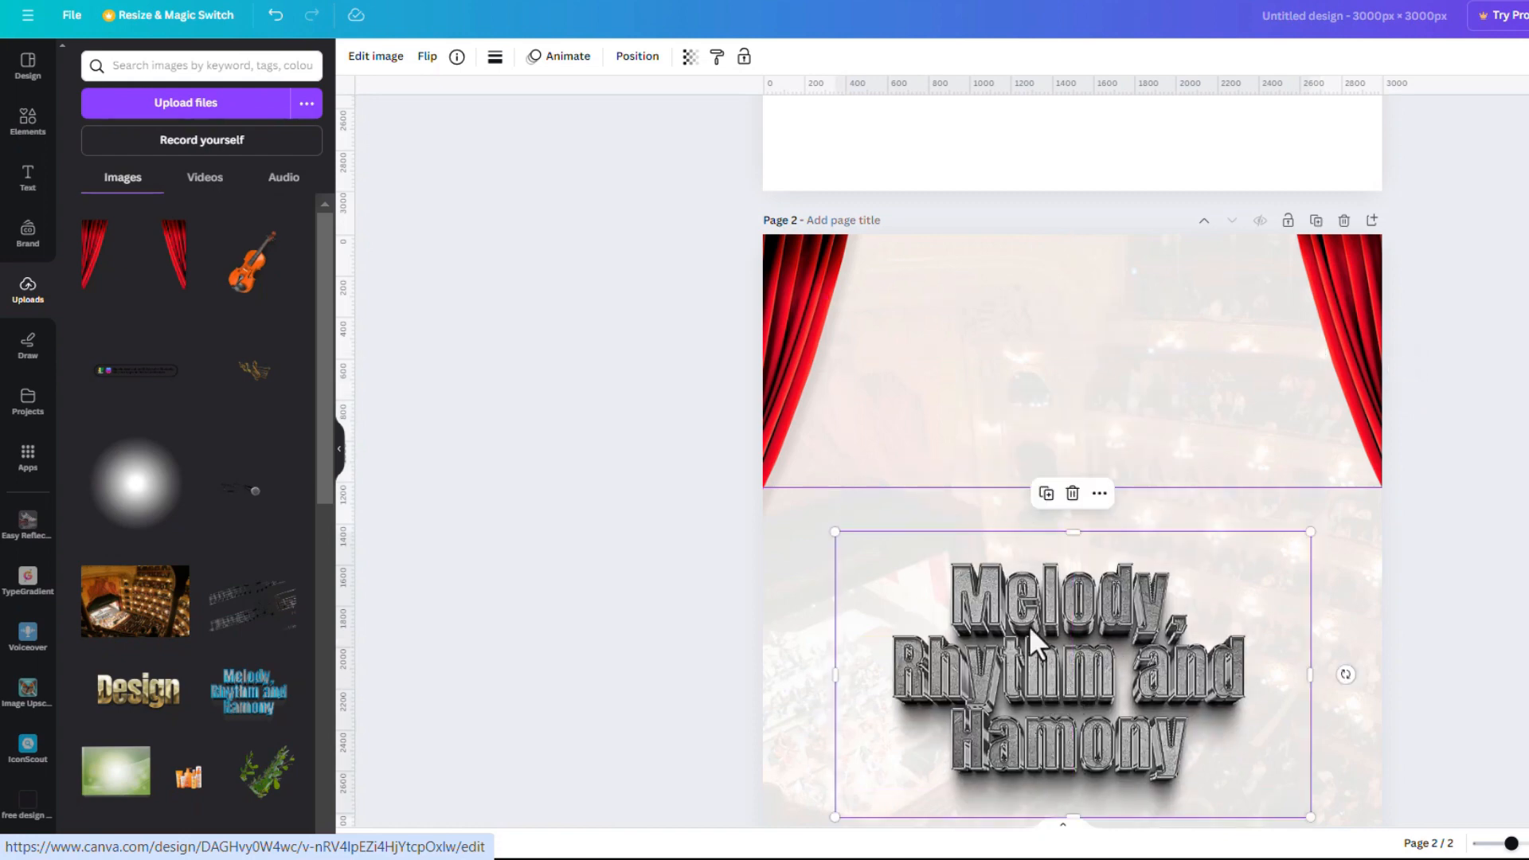
Add the violin image to page 2 and crop its frame on all four sides
{"action": "left_click", "coordinate": [243, 287]}
{"action": "left_click_drag", "start_coordinate": [1097, 628], "coordinate": [1102, 498]}
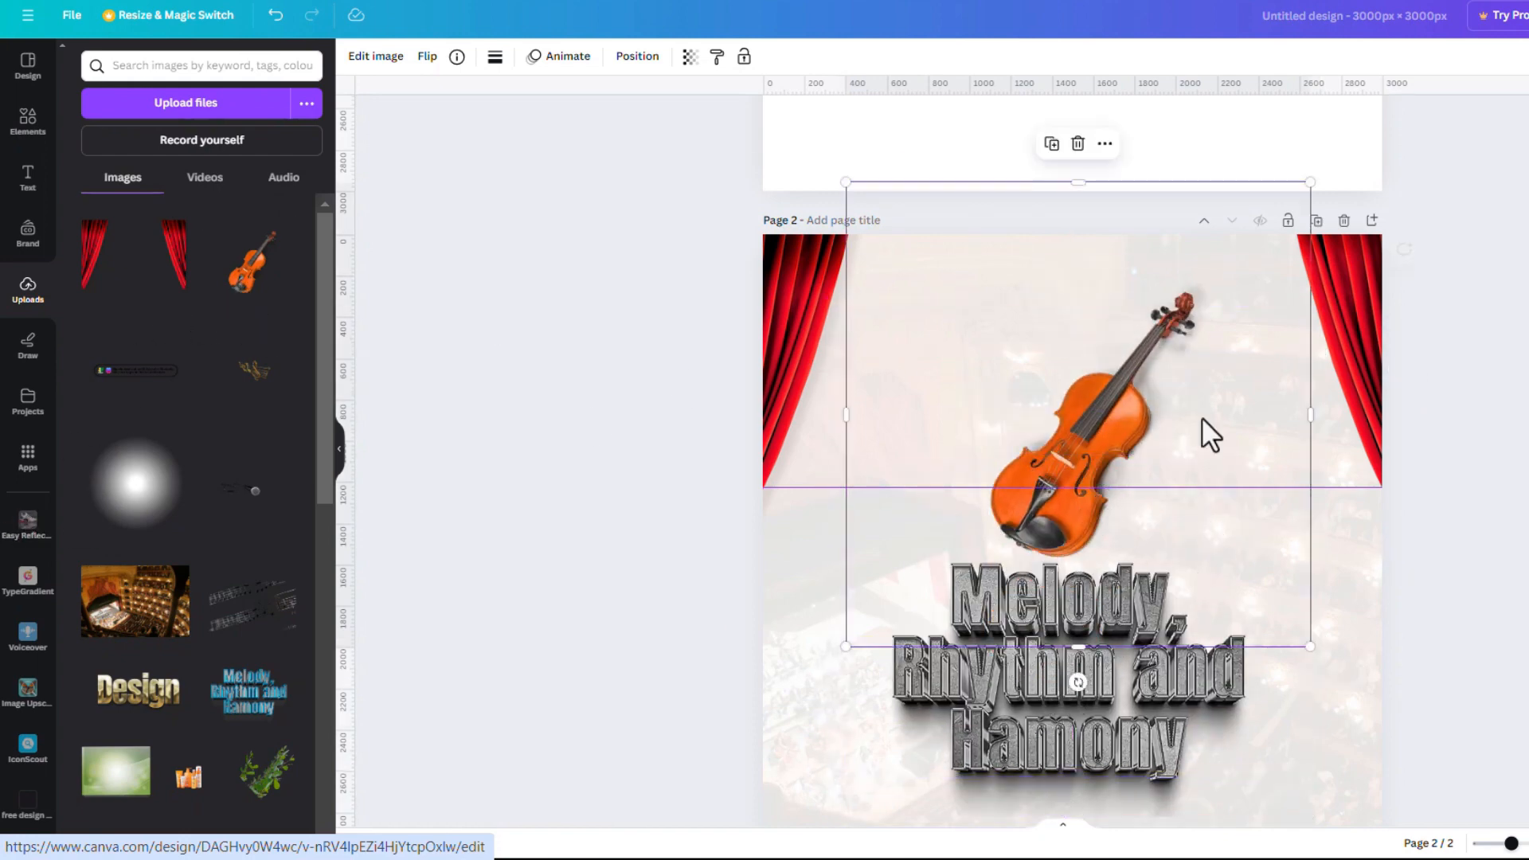
{"action": "left_click_drag", "start_coordinate": [1311, 414], "coordinate": [1210, 415]}
{"action": "left_click_drag", "start_coordinate": [847, 414], "coordinate": [954, 421]}
{"action": "left_click_drag", "start_coordinate": [1081, 183], "coordinate": [1081, 283]}
{"action": "left_click_drag", "start_coordinate": [1087, 645], "coordinate": [999, 582]}
{"action": "left_click_drag", "start_coordinate": [1051, 478], "coordinate": [1079, 479]}
Check the reference design, then shrink the violin and move it up the page
{"action": "key", "text": "alt+Tab"}
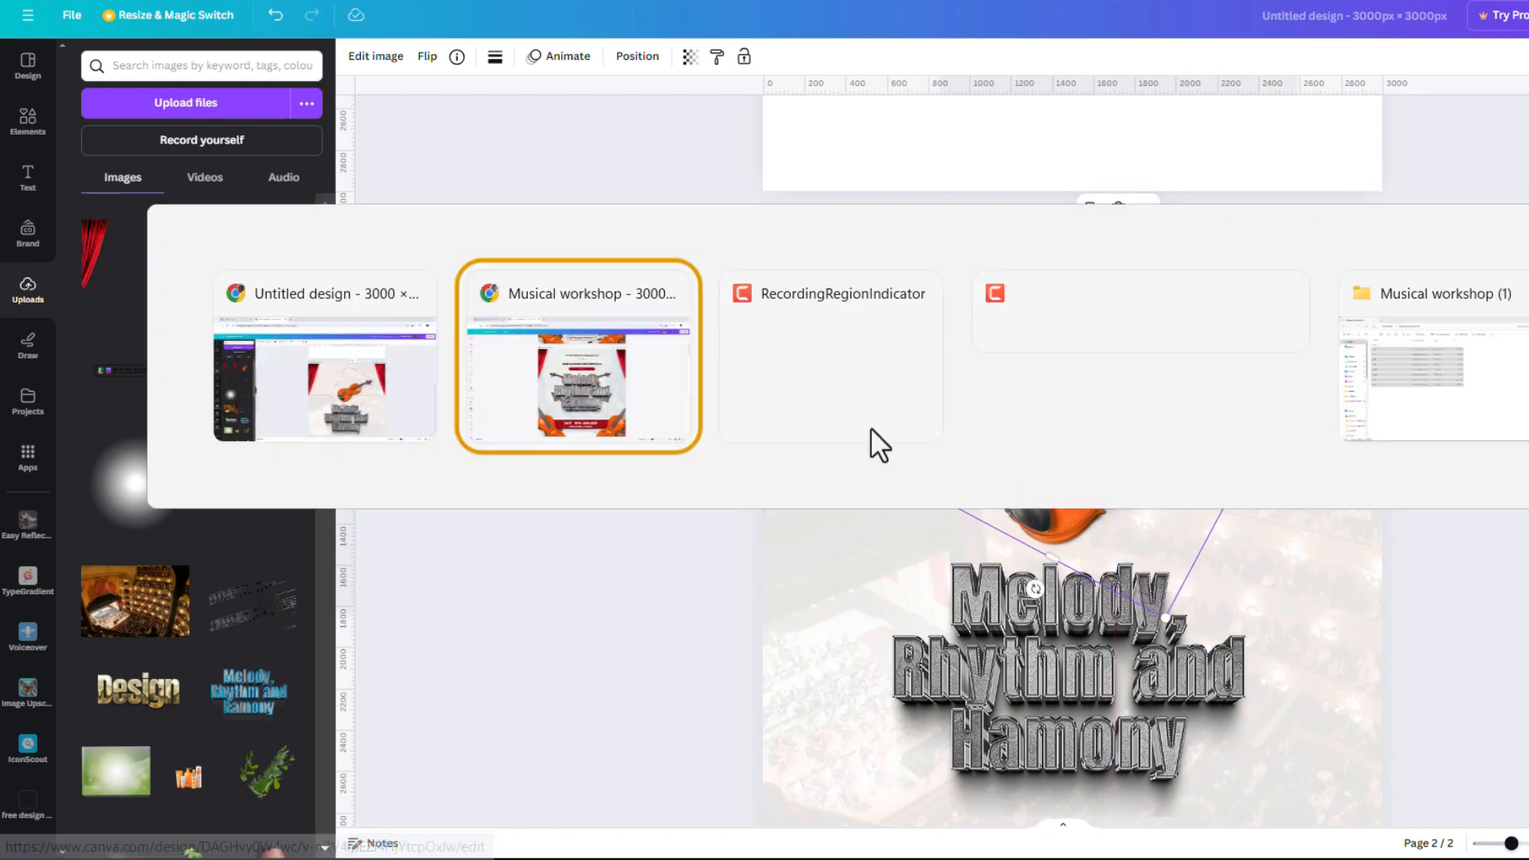
{"action": "left_click", "coordinate": [629, 414]}
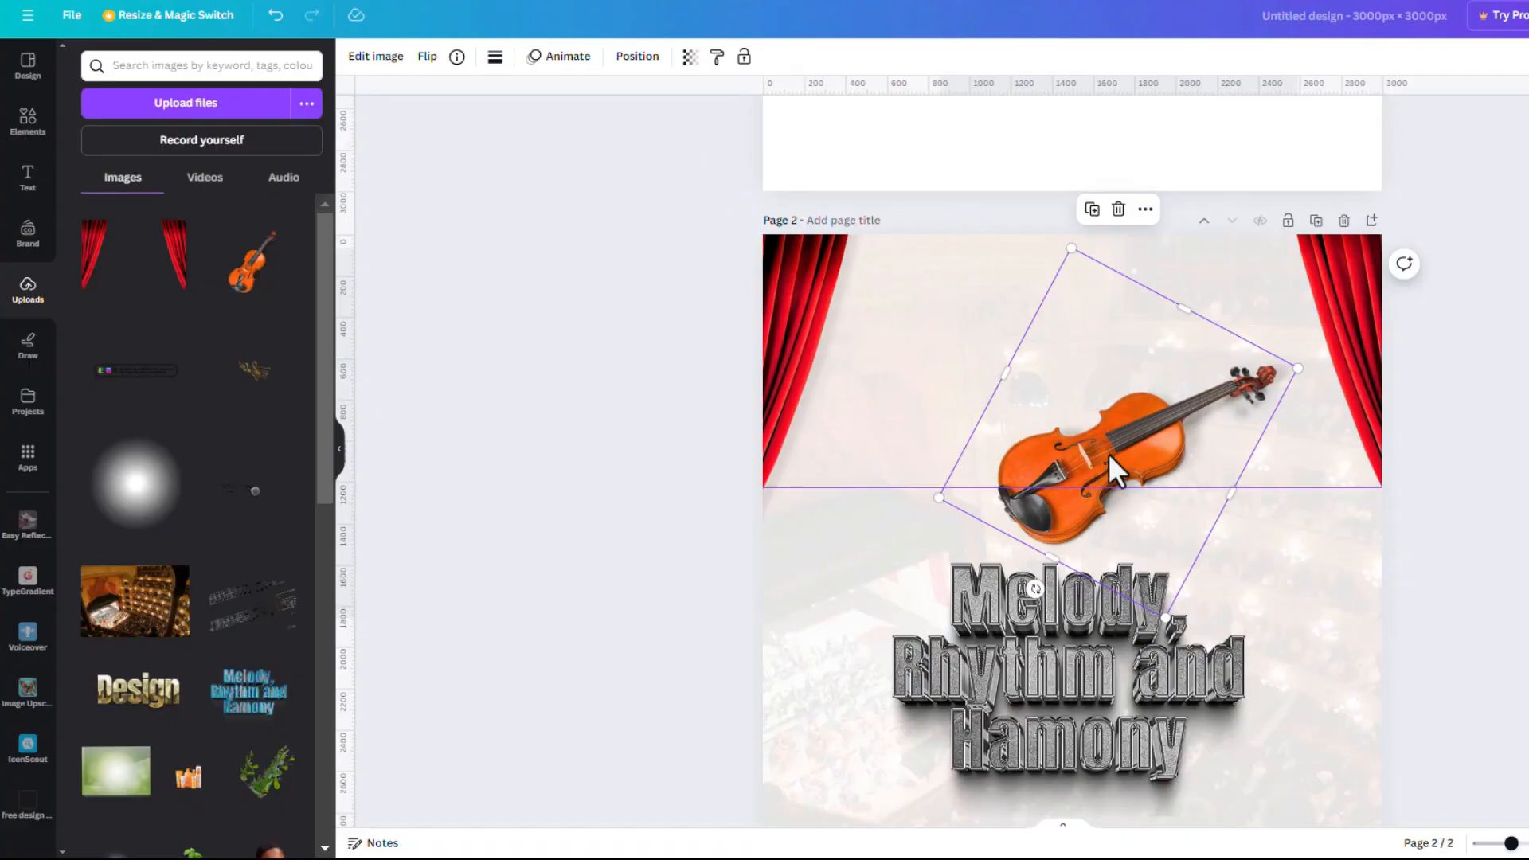
{"action": "left_click_drag", "start_coordinate": [1110, 458], "coordinate": [1116, 418]}
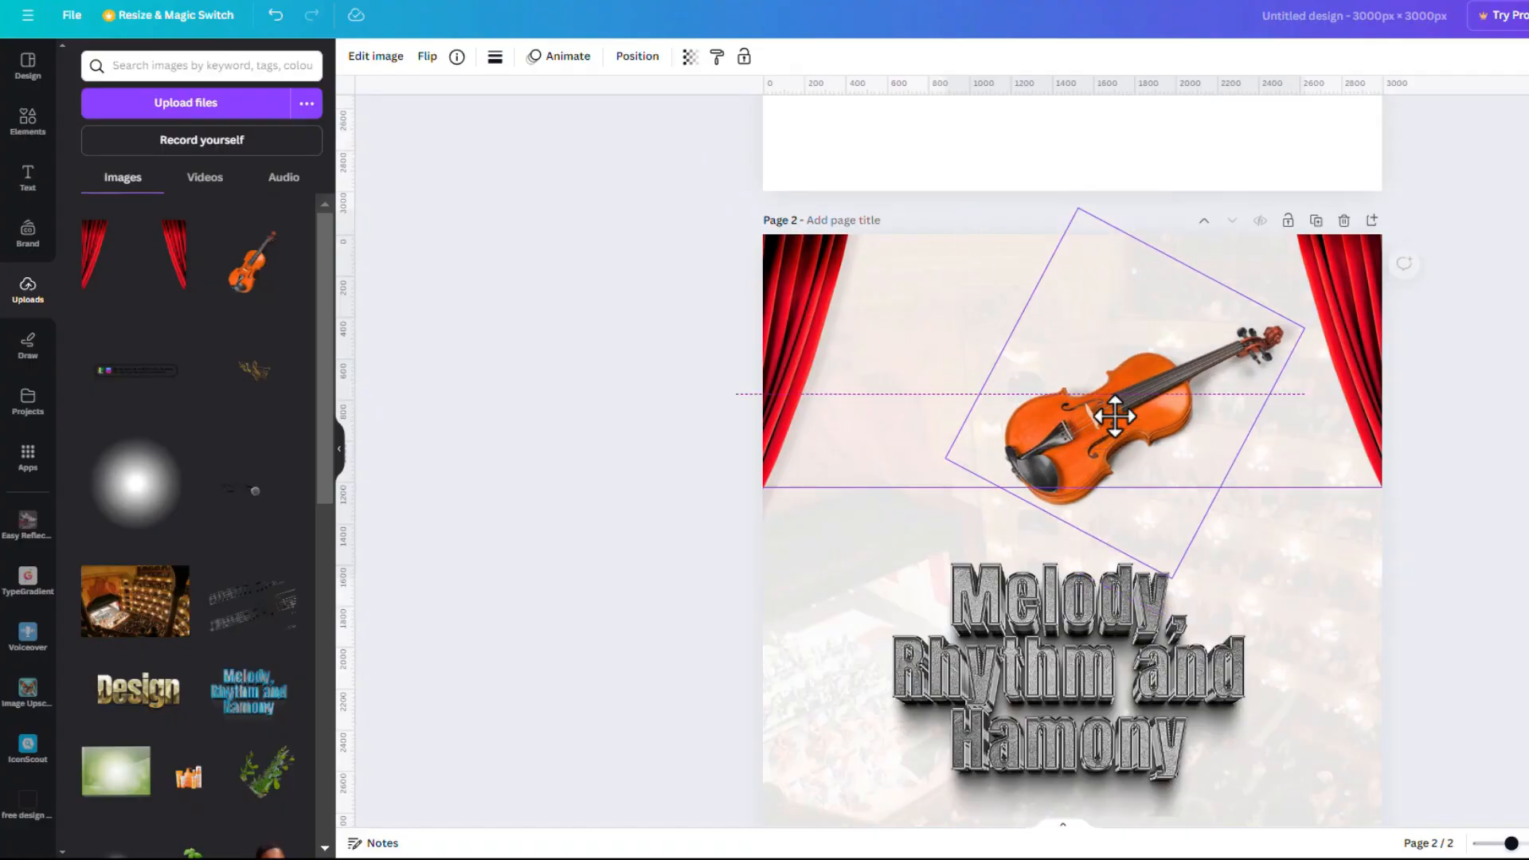
{"action": "left_click_drag", "start_coordinate": [1082, 208], "coordinate": [1098, 281]}
{"action": "left_click_drag", "start_coordinate": [1134, 479], "coordinate": [1134, 461]}
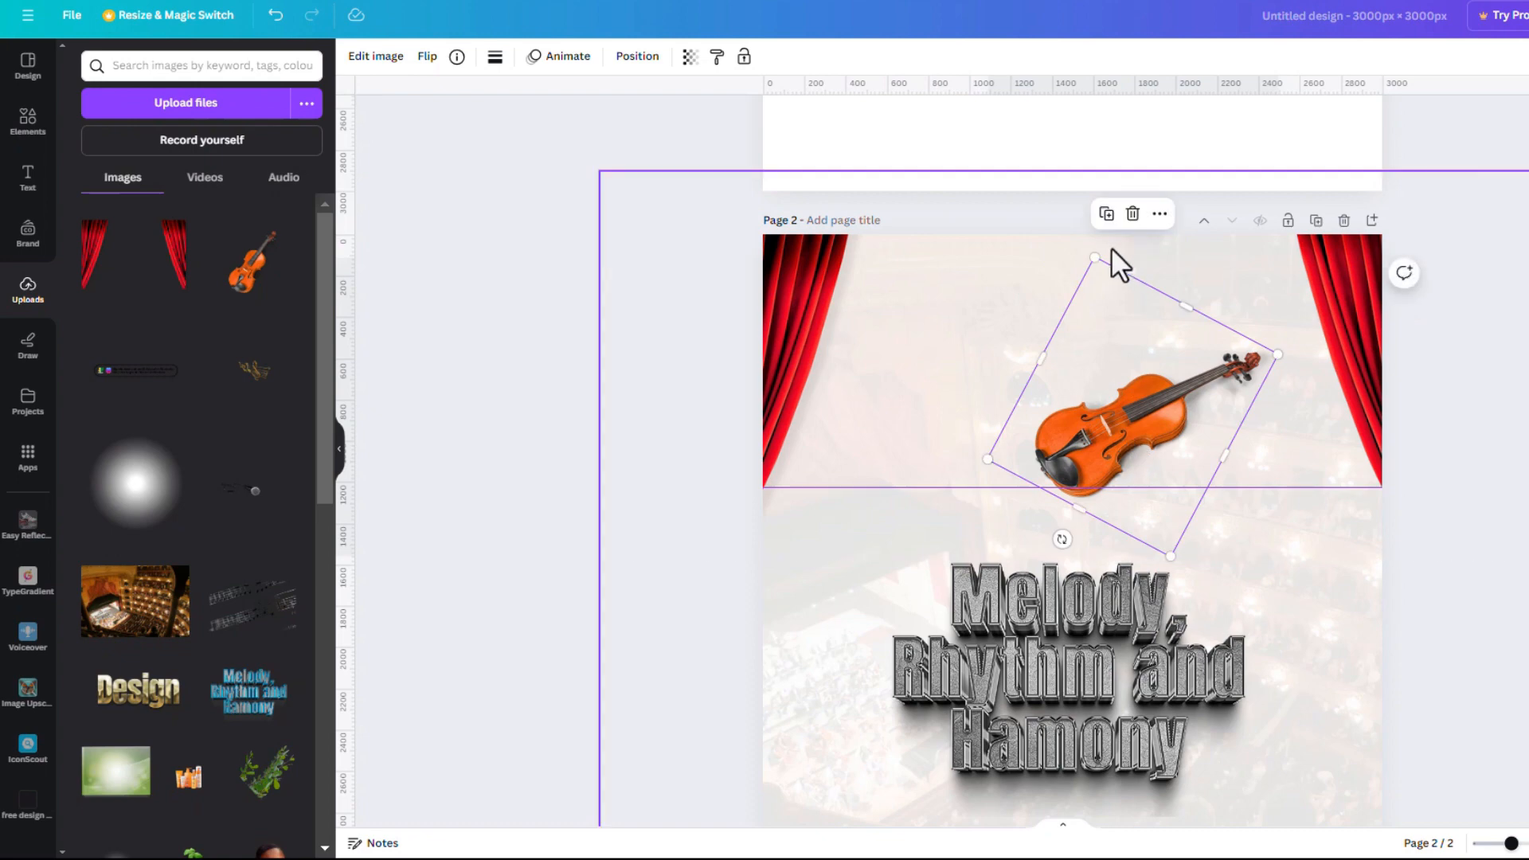
{"action": "left_click_drag", "start_coordinate": [1100, 255], "coordinate": [1109, 278]}
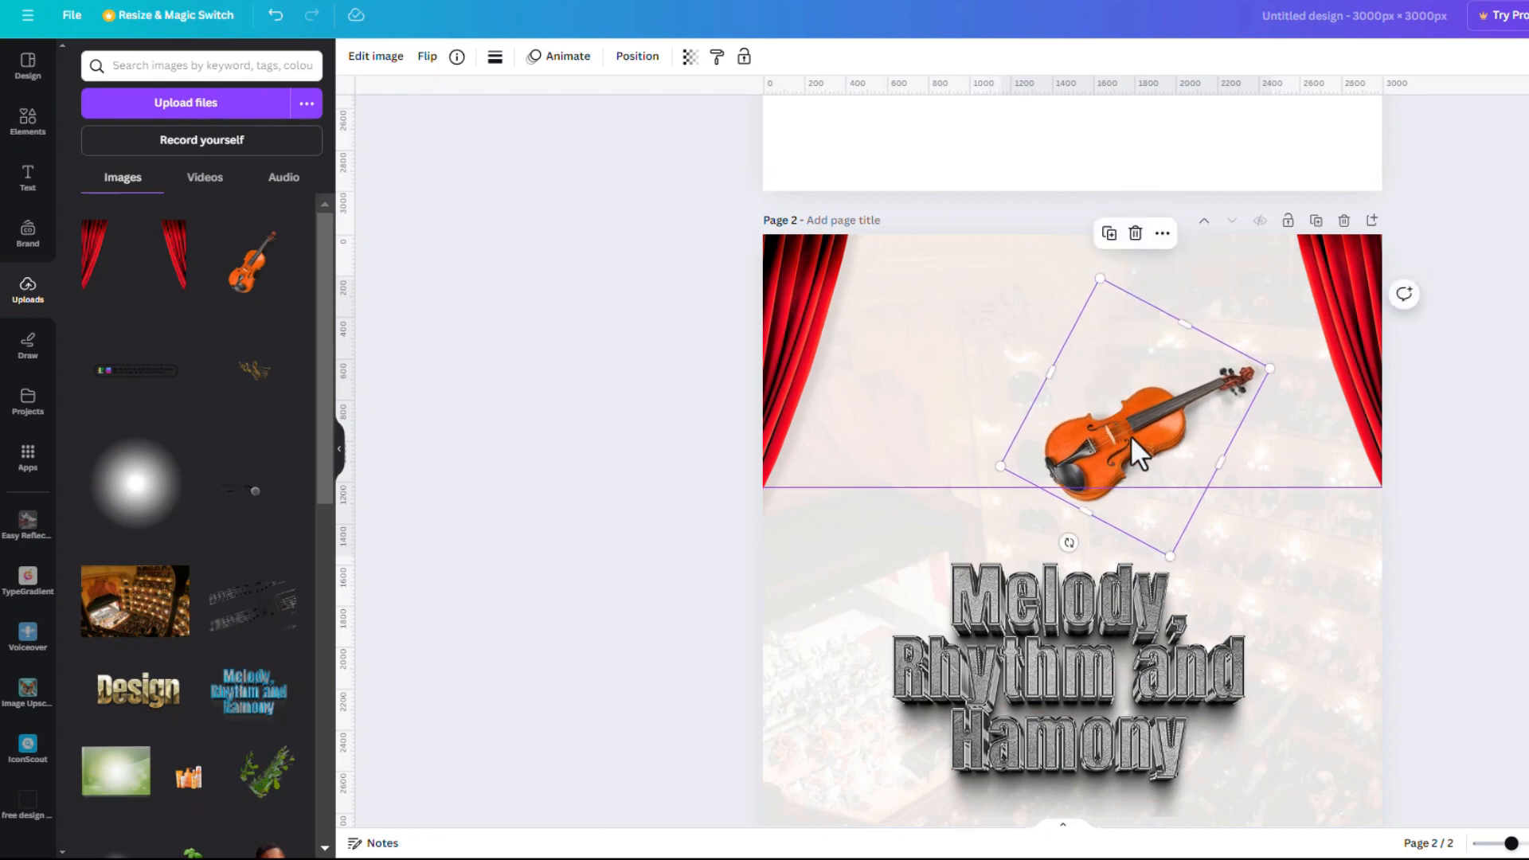
{"action": "left_click_drag", "start_coordinate": [1125, 448], "coordinate": [1128, 451]}
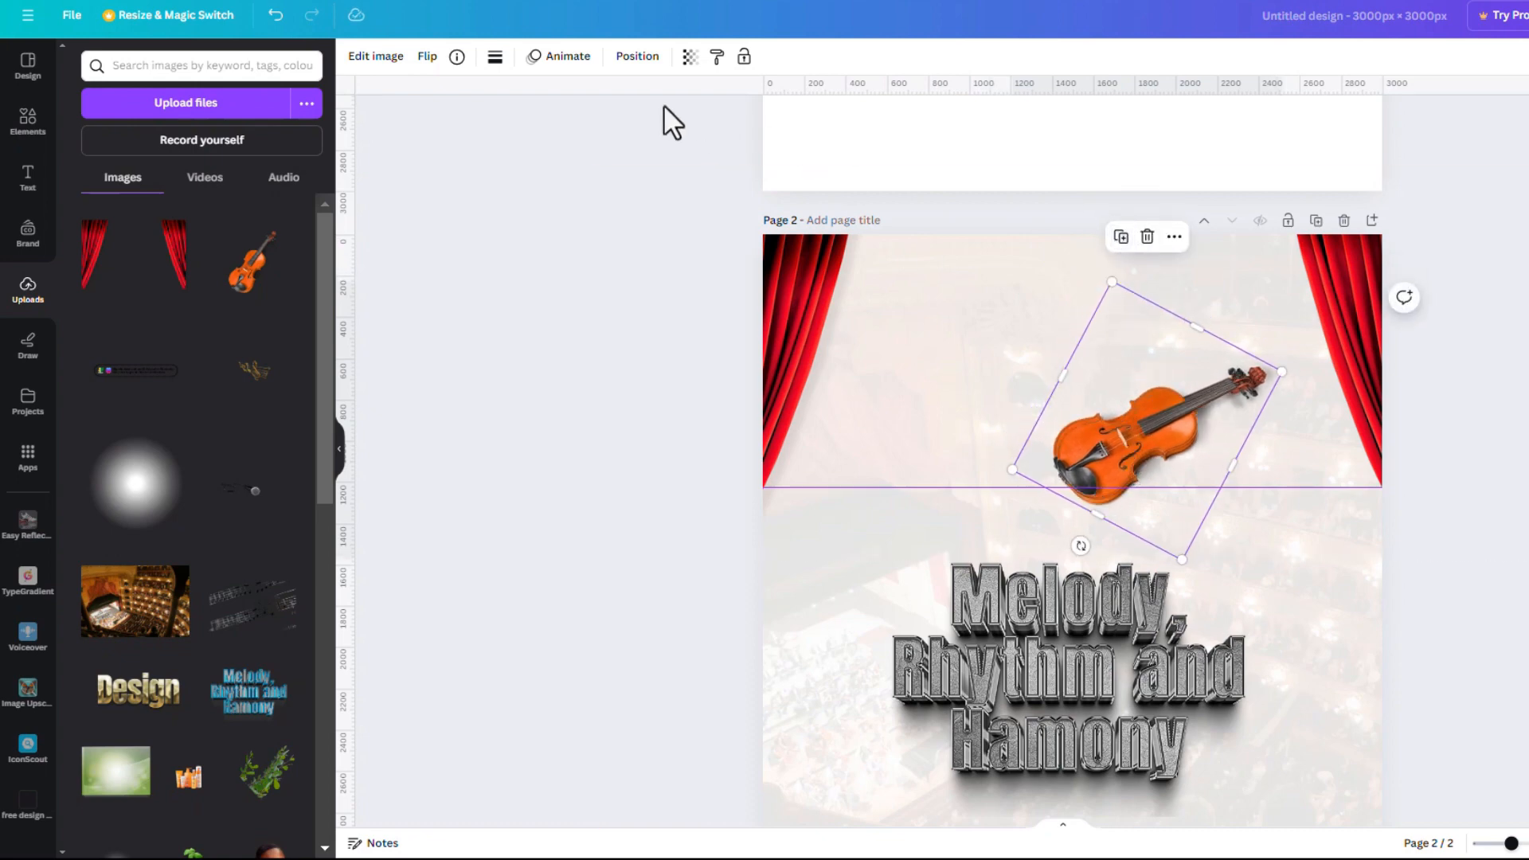
Mirror the violin, tilt it to -22°, and move it left to cross the other violin
{"action": "left_click", "coordinate": [428, 57]}
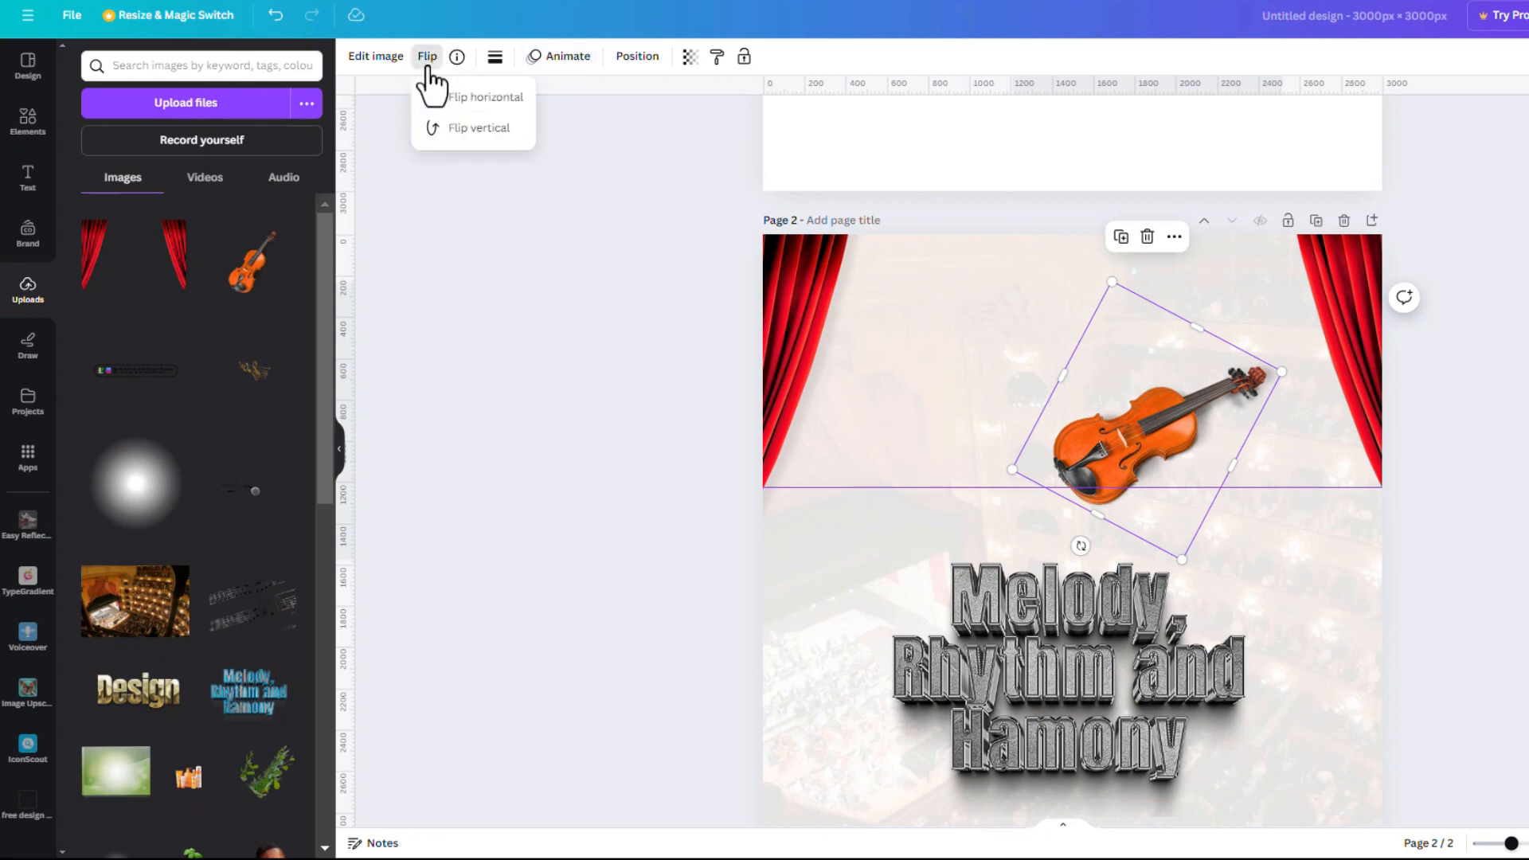
{"action": "left_click", "coordinate": [472, 124]}
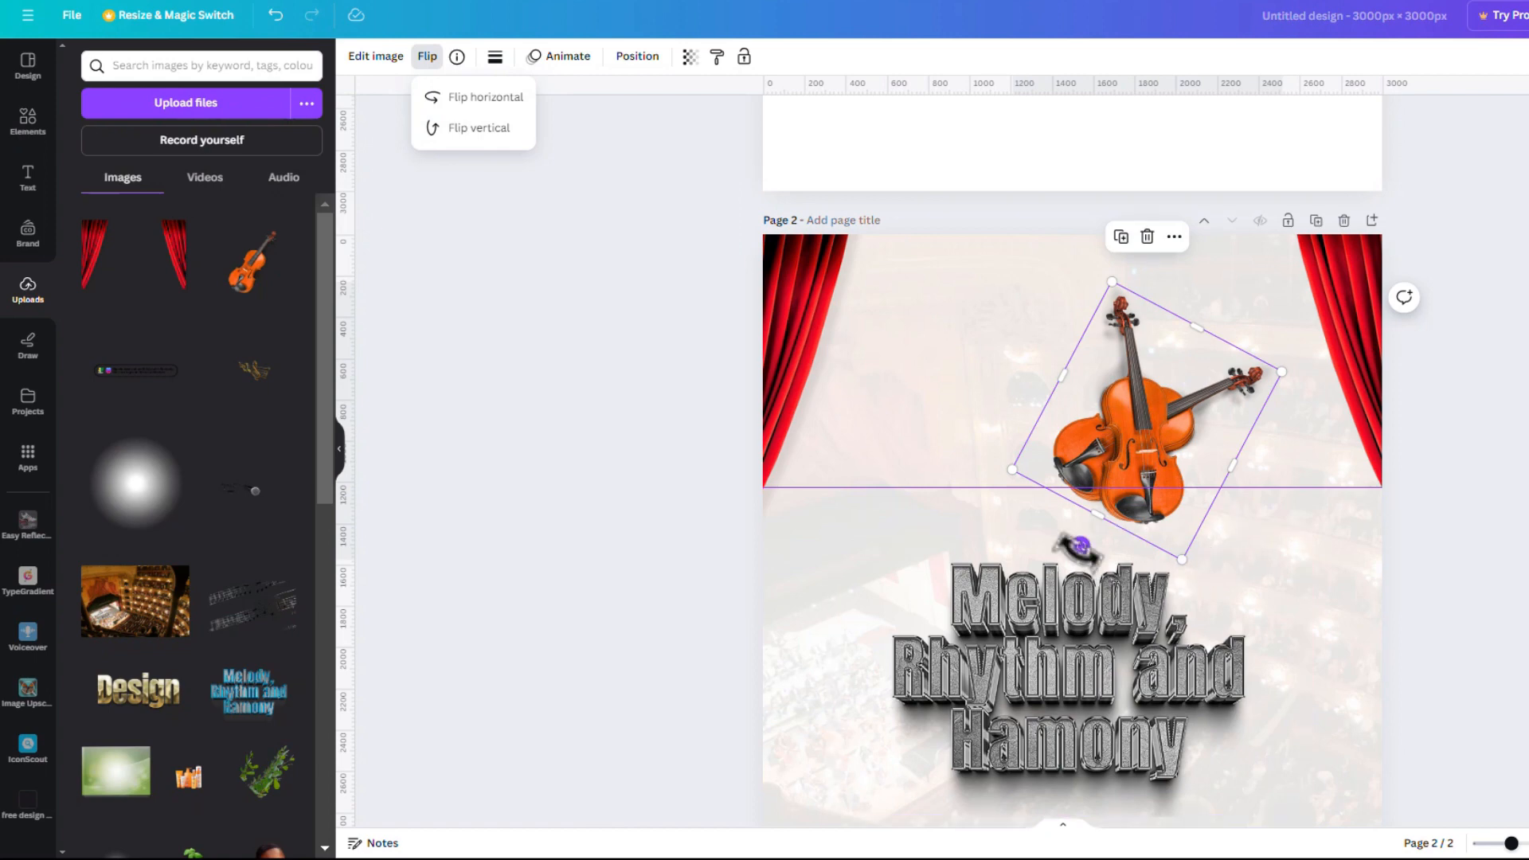
{"action": "left_click_drag", "start_coordinate": [1080, 547], "coordinate": [1193, 537]}
{"action": "left_click_drag", "start_coordinate": [1191, 447], "coordinate": [1085, 454]}
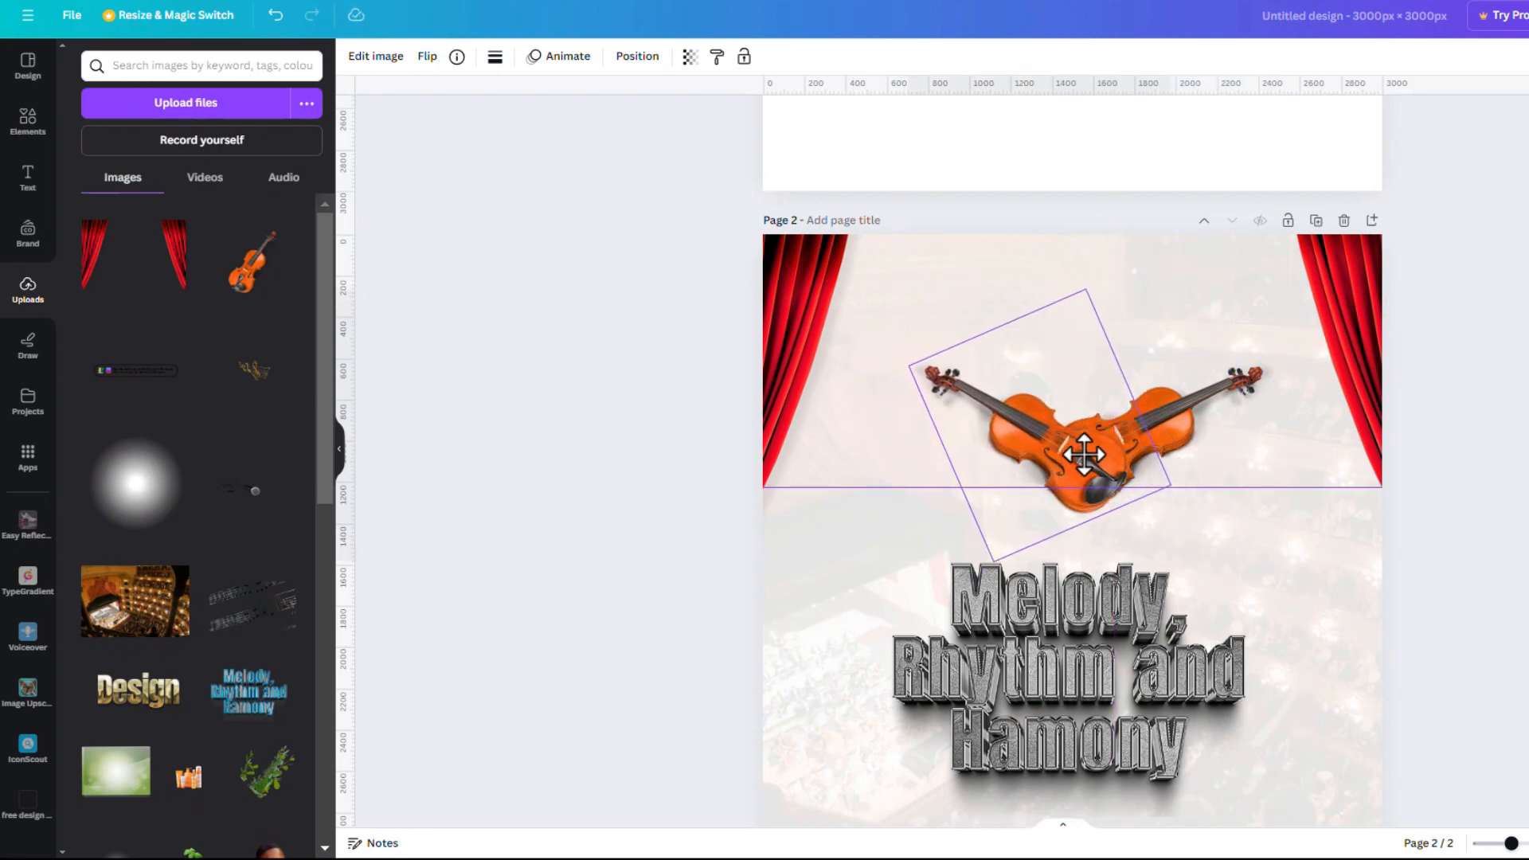
Add the gold music-notes image onto the violins and crop it on all four sides
{"action": "left_click", "coordinate": [236, 372]}
{"action": "left_click_drag", "start_coordinate": [1115, 541], "coordinate": [1092, 451]}
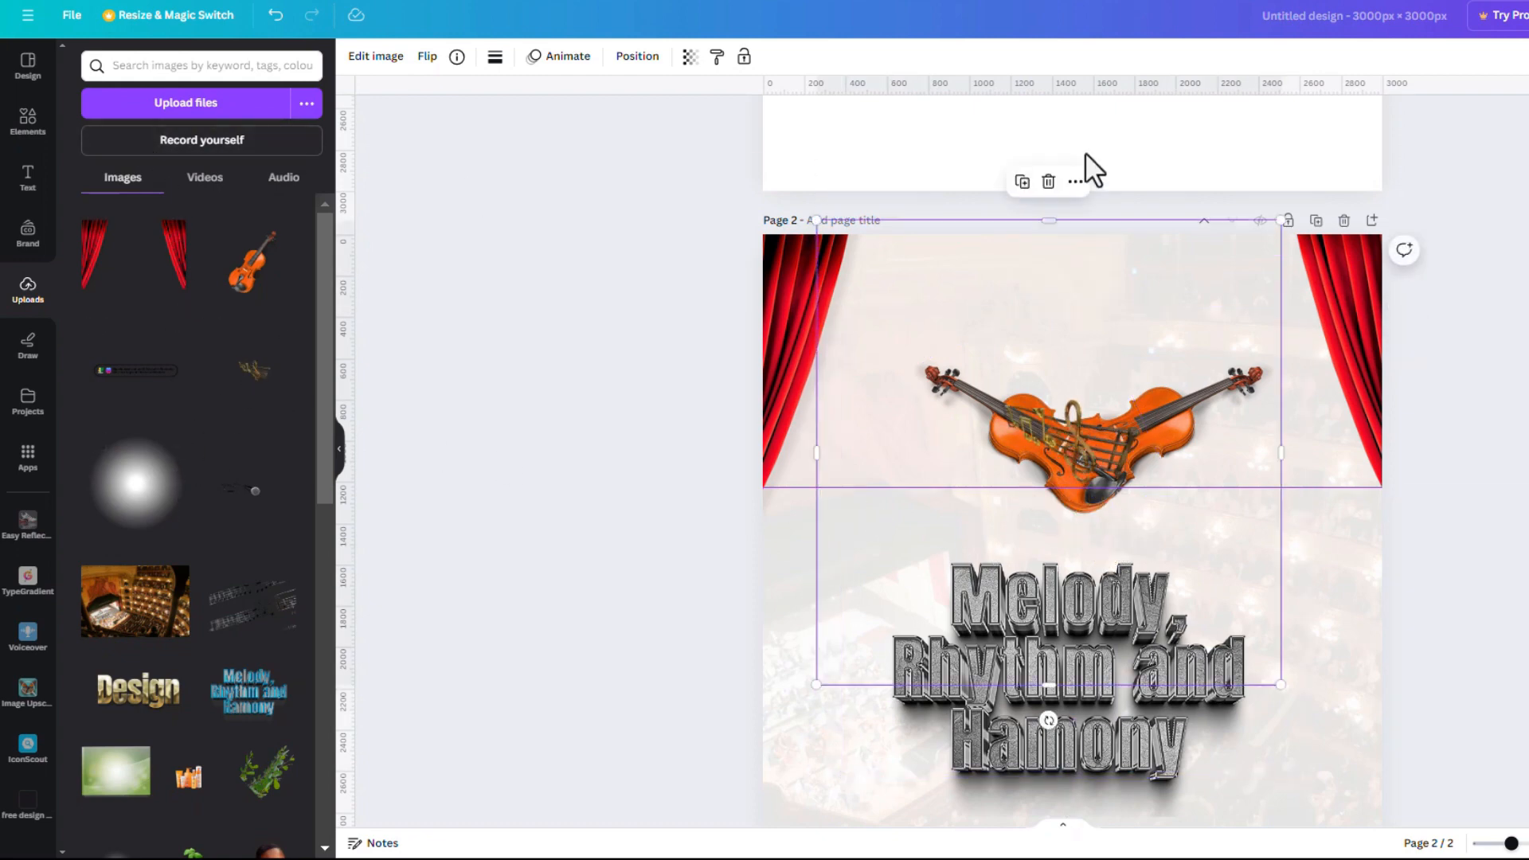
{"action": "left_click_drag", "start_coordinate": [1044, 222], "coordinate": [1048, 375]}
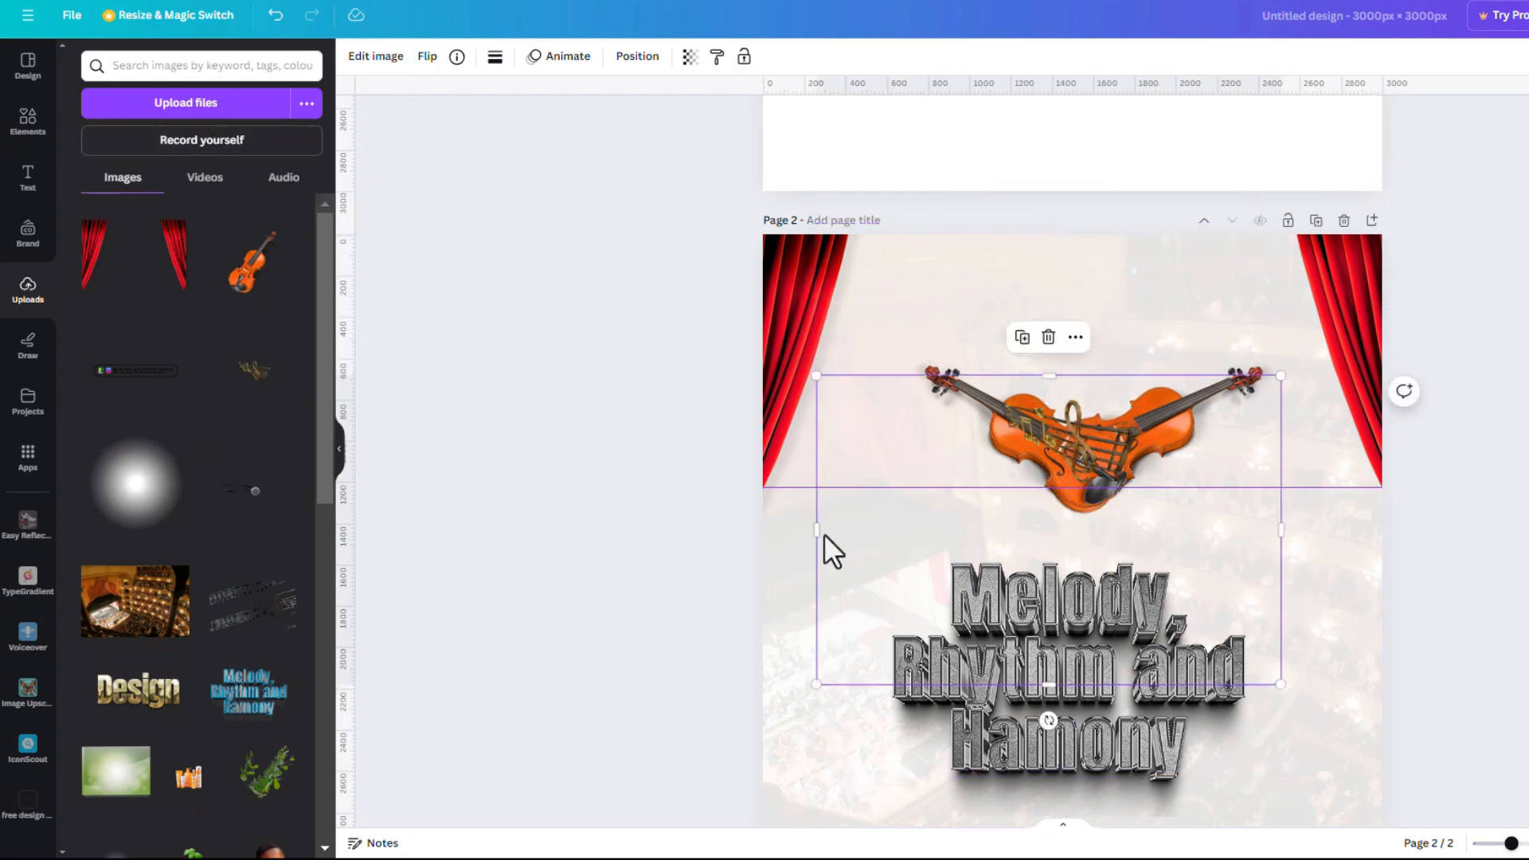
{"action": "left_click_drag", "start_coordinate": [816, 534], "coordinate": [980, 530]}
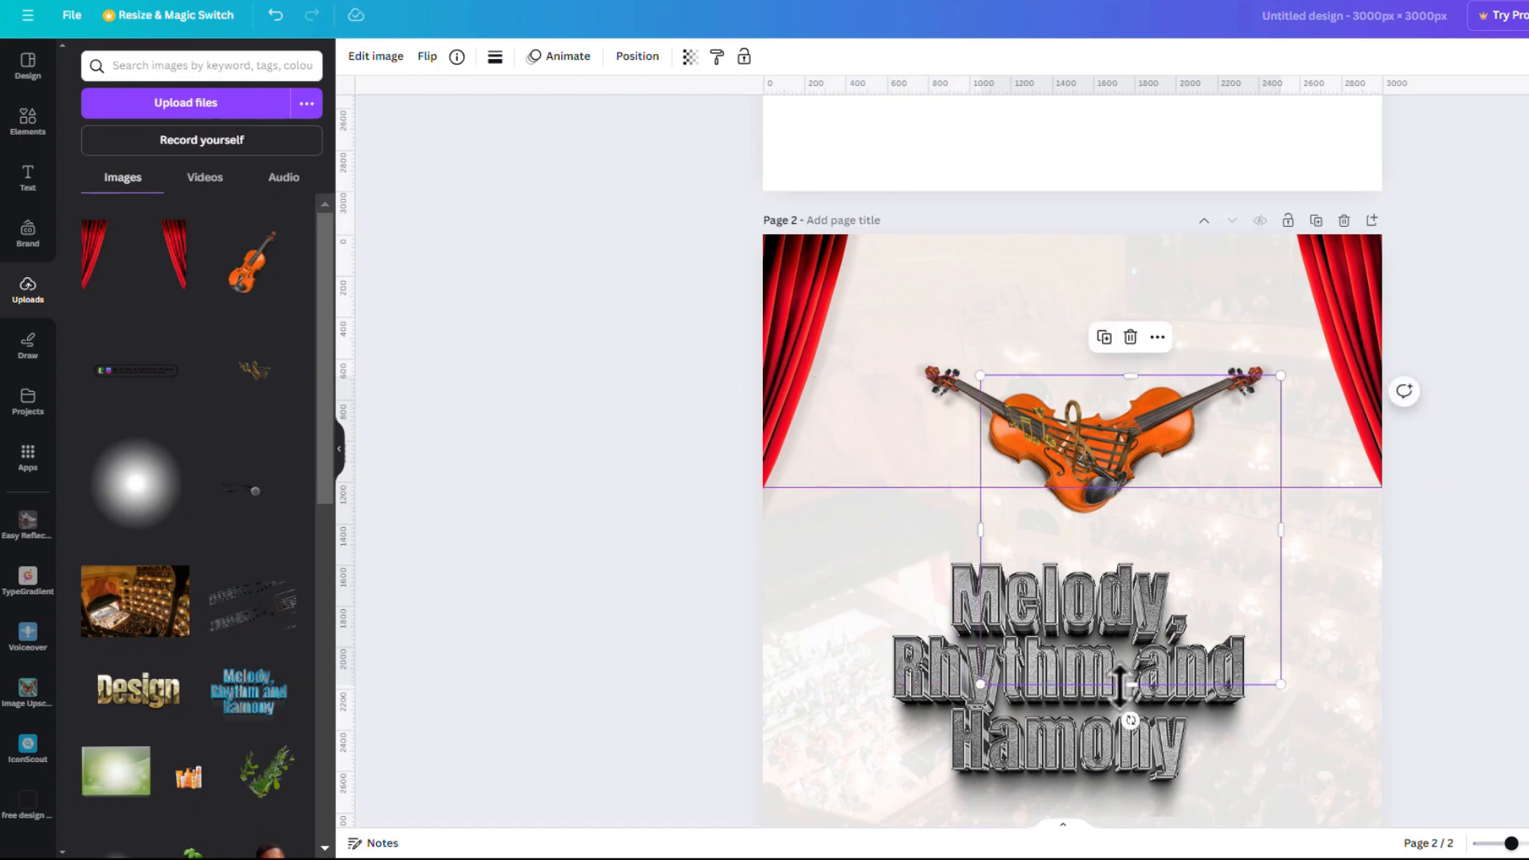
{"action": "left_click_drag", "start_coordinate": [1139, 684], "coordinate": [1169, 532]}
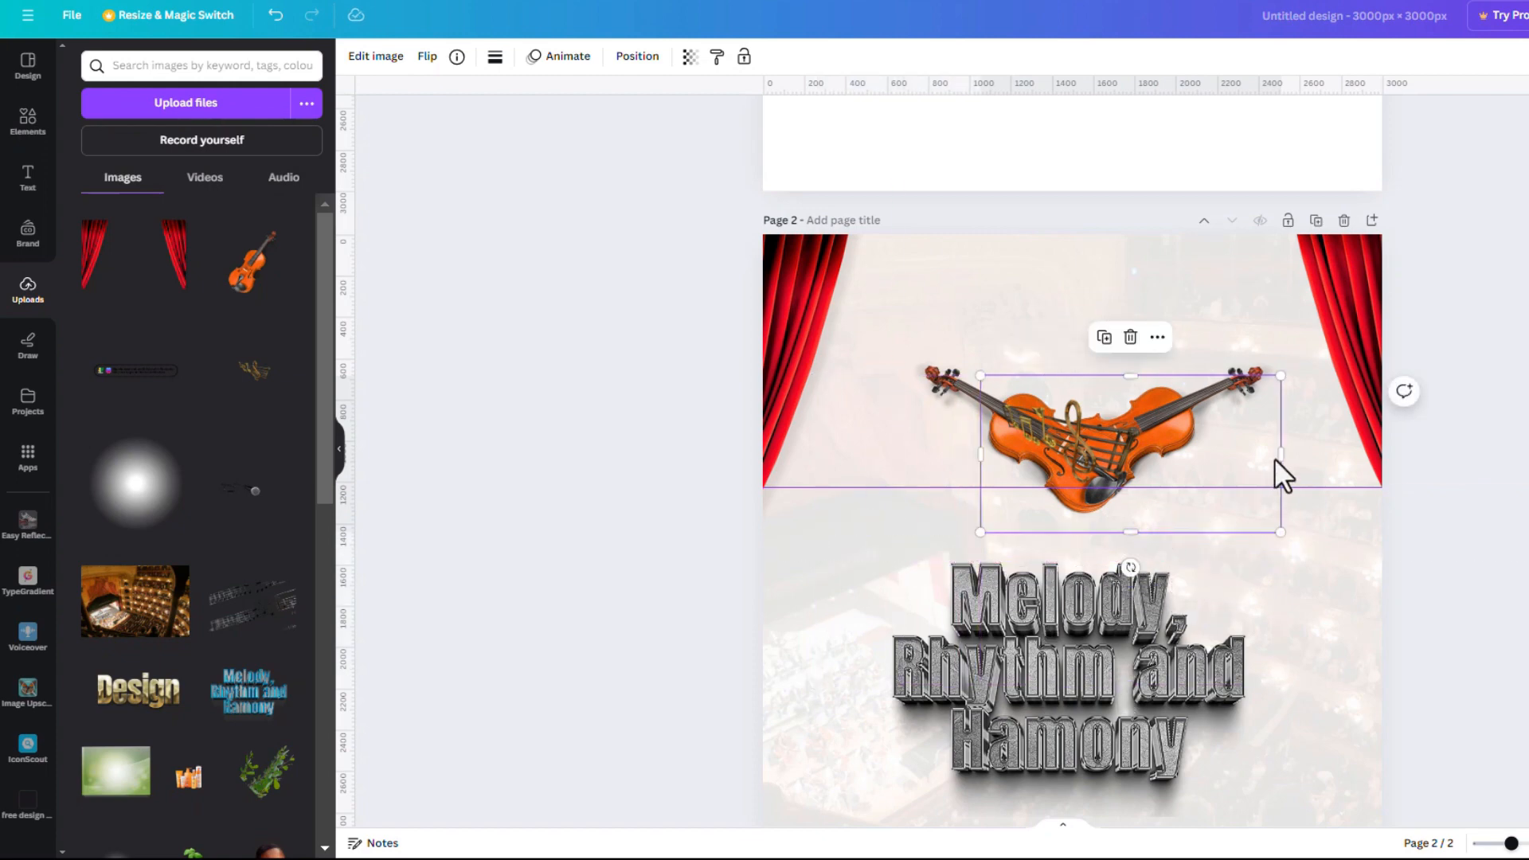
{"action": "left_click_drag", "start_coordinate": [1269, 452], "coordinate": [1193, 501]}
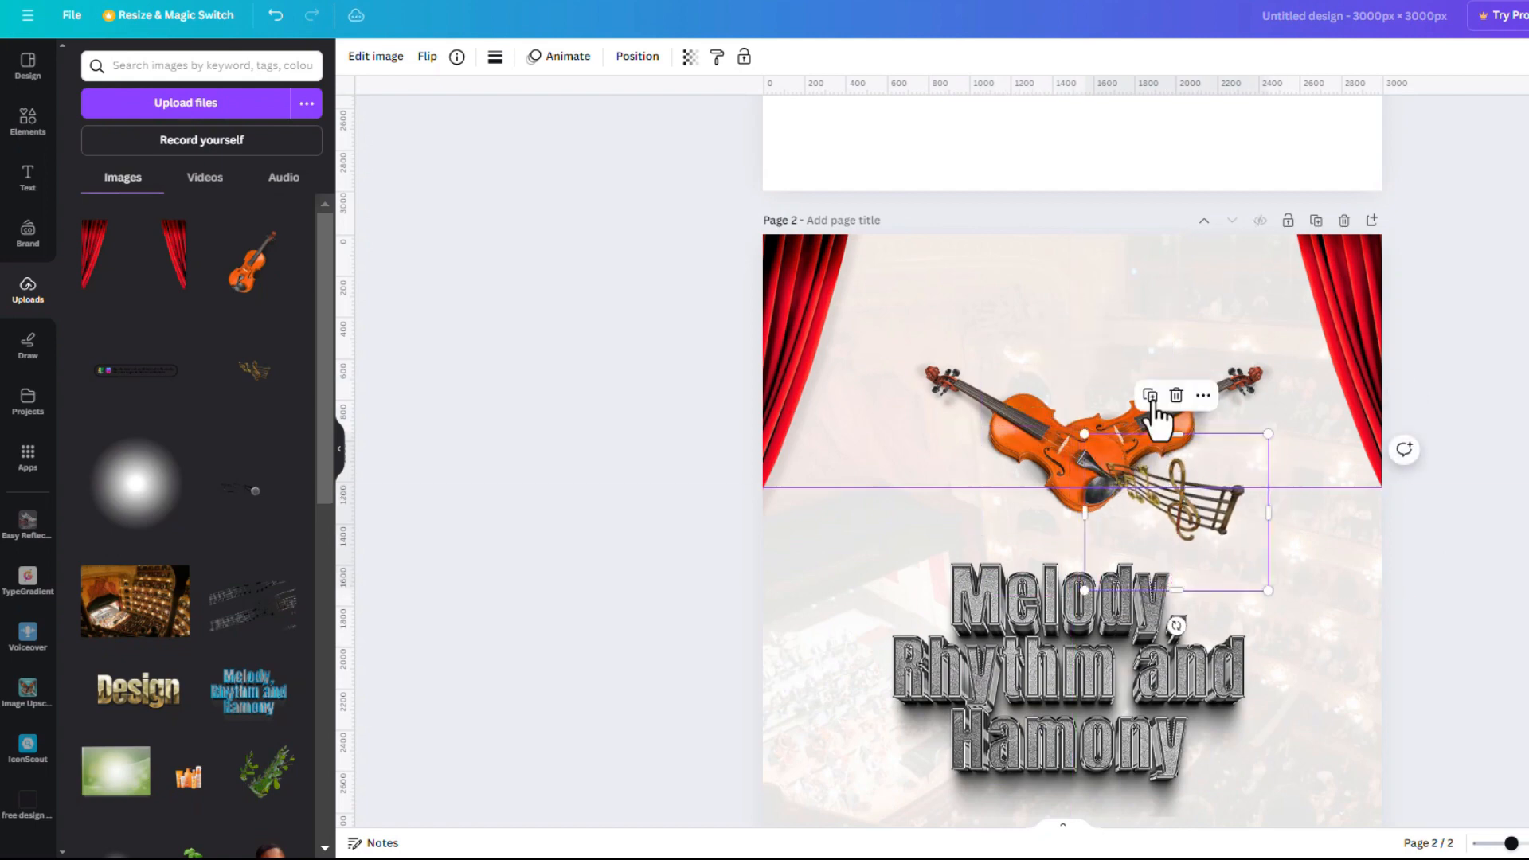
Duplicate the music notes, flip the copy horizontally, and move it to the left side
{"action": "left_click", "coordinate": [1152, 401]}
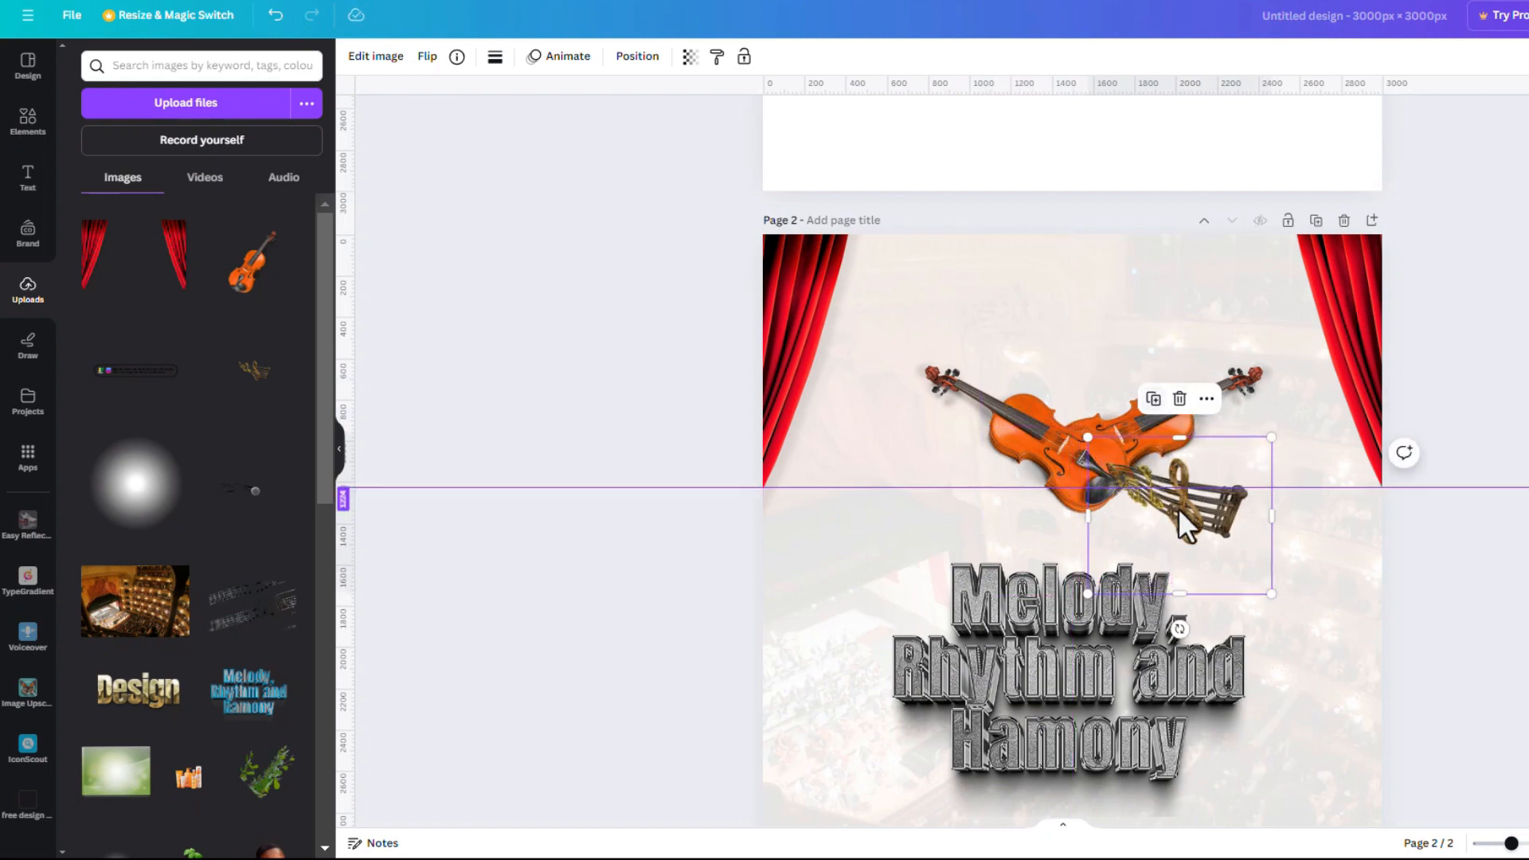
{"action": "left_click", "coordinate": [429, 57]}
{"action": "left_click", "coordinate": [480, 99]}
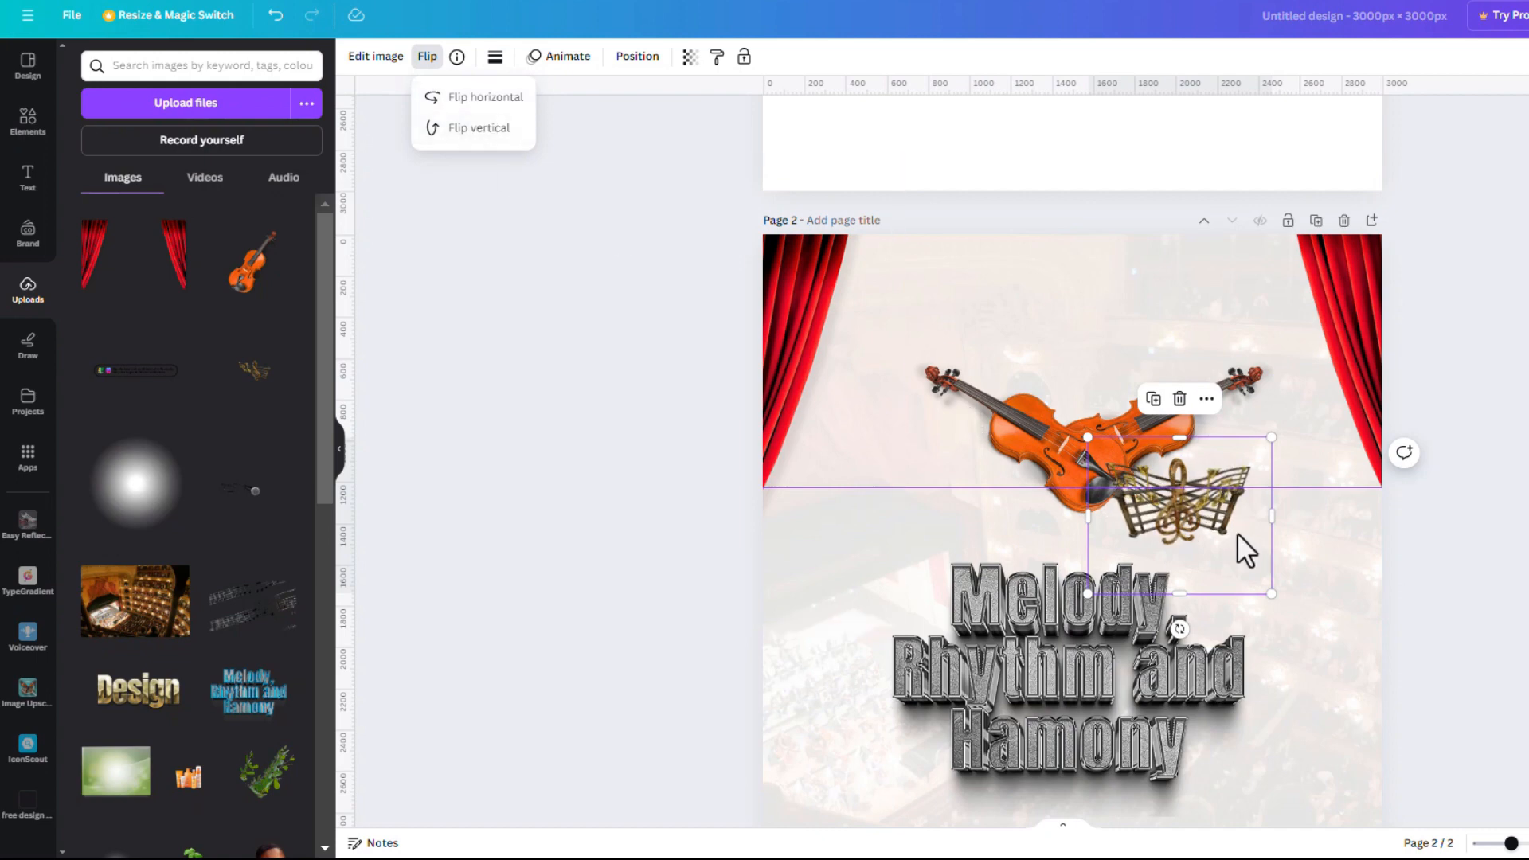
{"action": "left_click_drag", "start_coordinate": [1115, 503], "coordinate": [992, 501]}
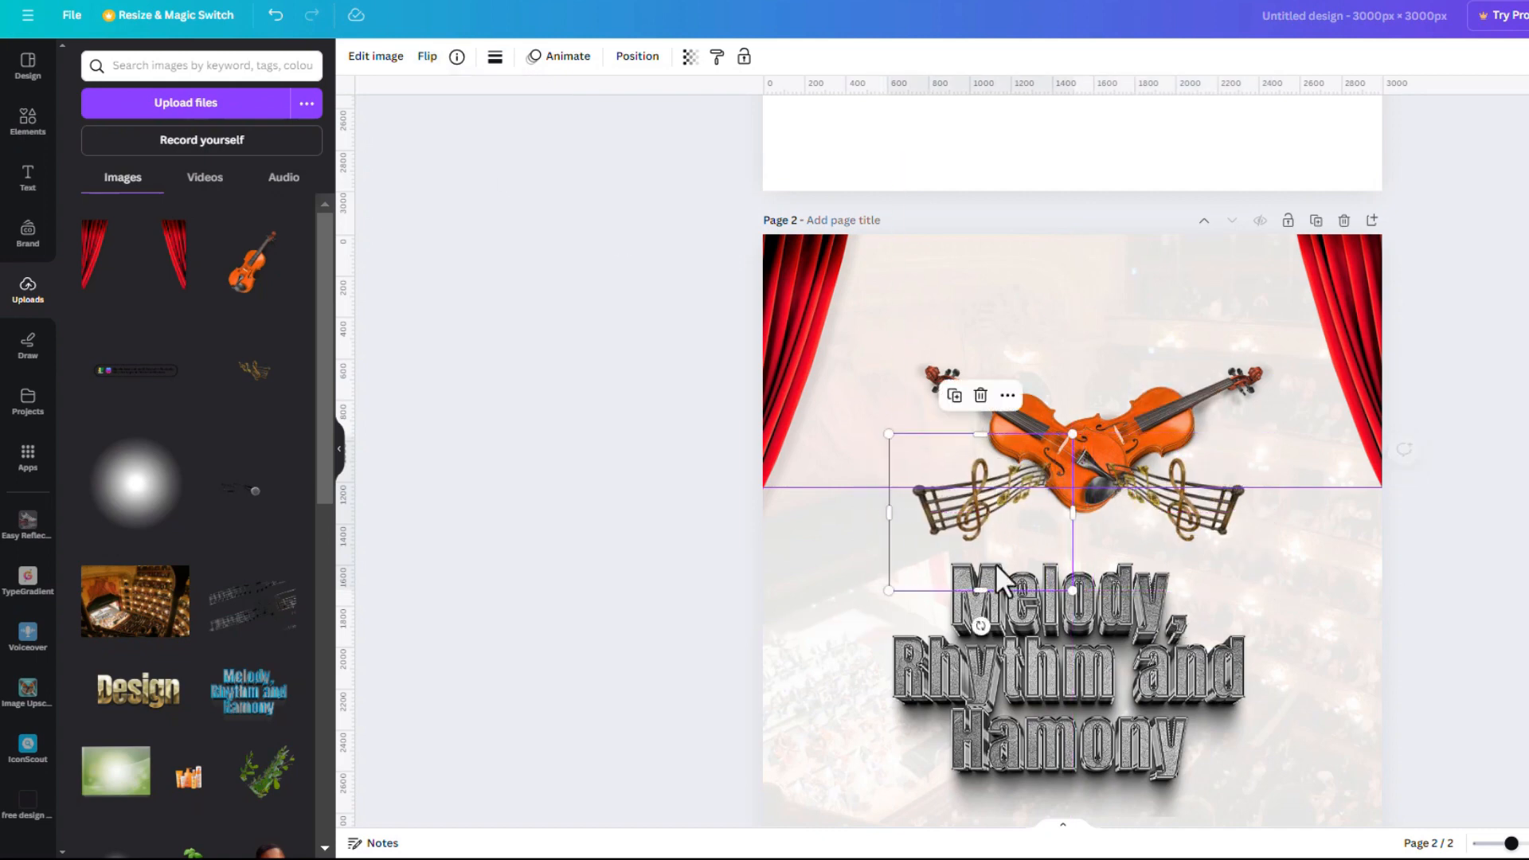
Move the title up beneath the crossed violins
{"action": "left_click", "coordinate": [1083, 695]}
{"action": "left_click_drag", "start_coordinate": [1084, 696], "coordinate": [1097, 445]}
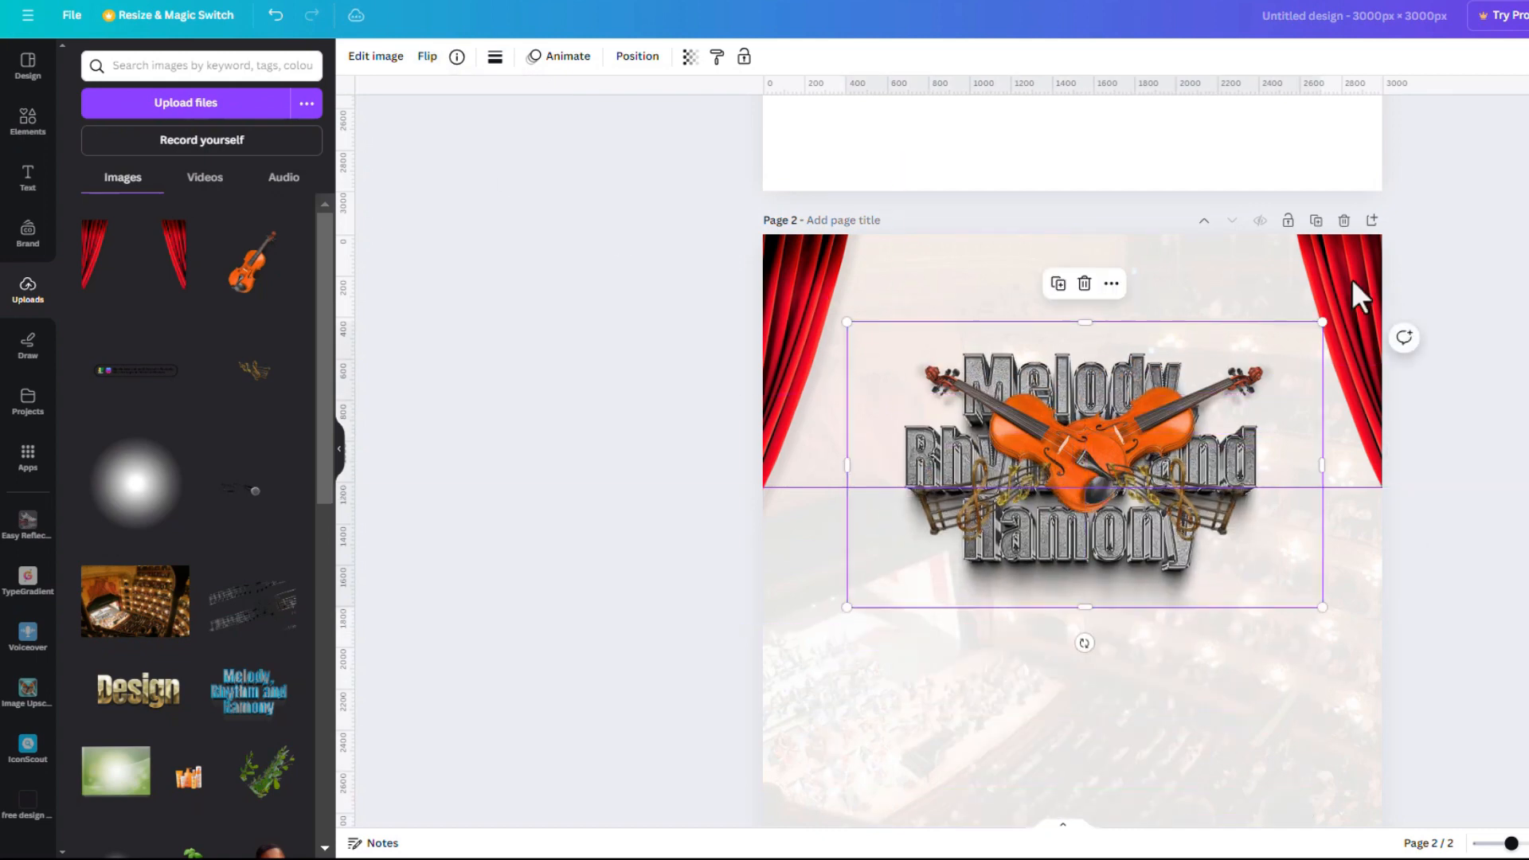
{"action": "left_click", "coordinate": [635, 60]}
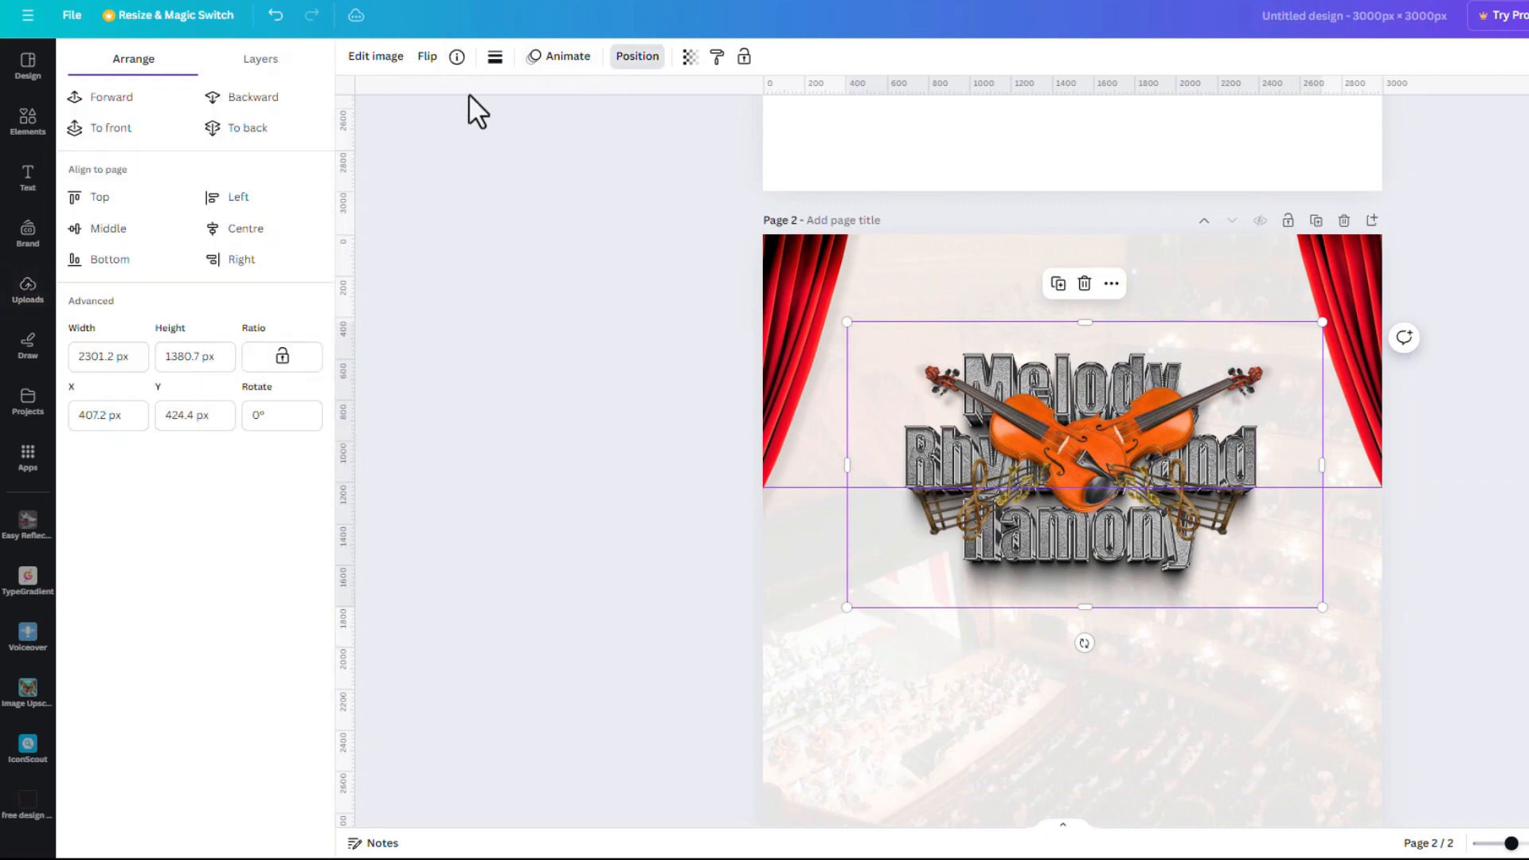
Bring the title to the top layer and move it down off the violins
{"action": "left_click", "coordinate": [261, 58]}
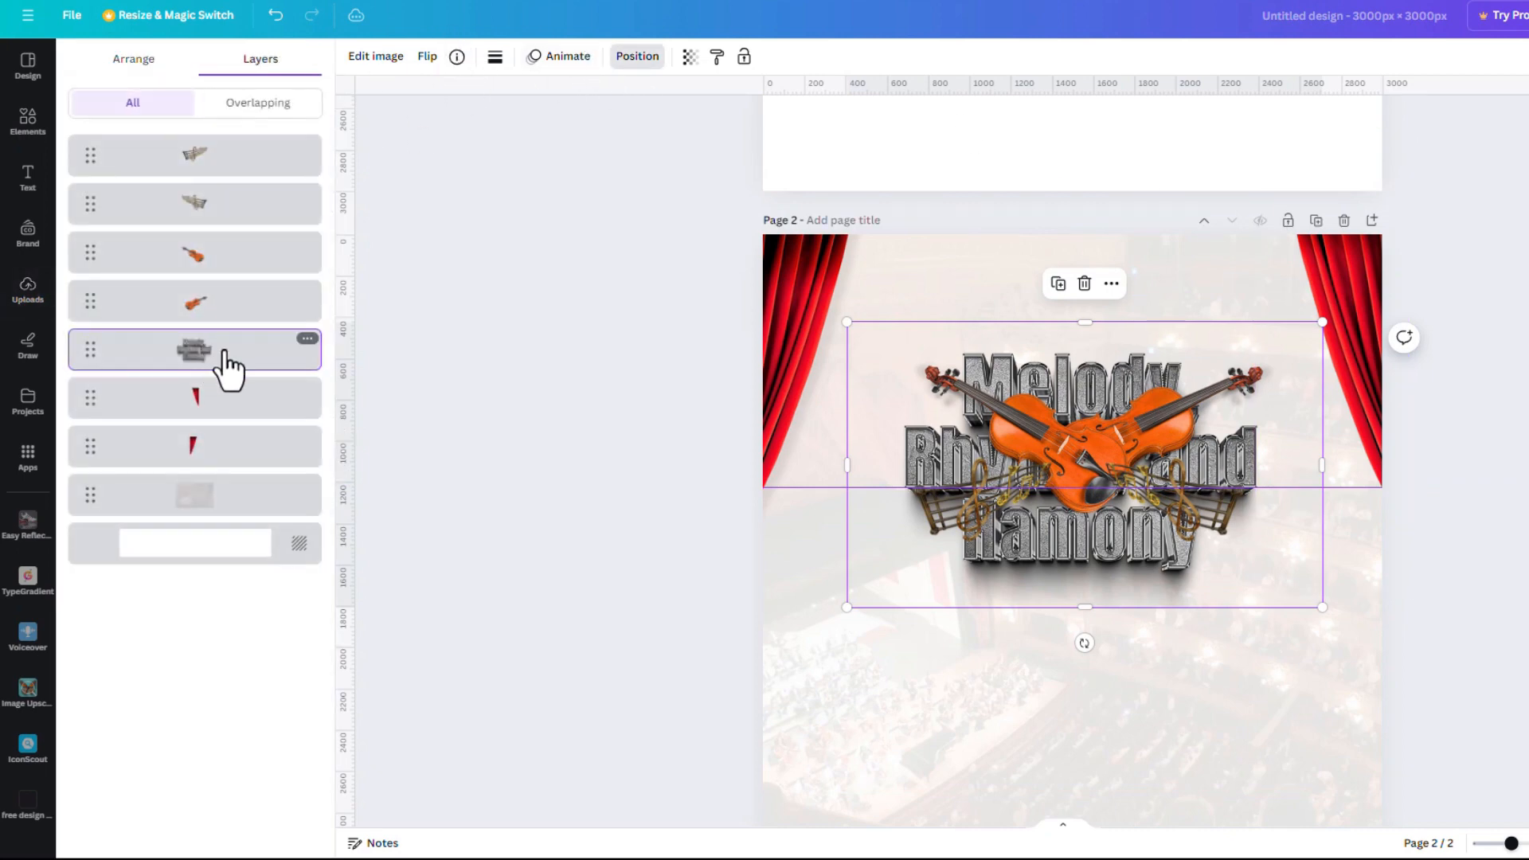
{"action": "left_click_drag", "start_coordinate": [226, 362], "coordinate": [237, 156]}
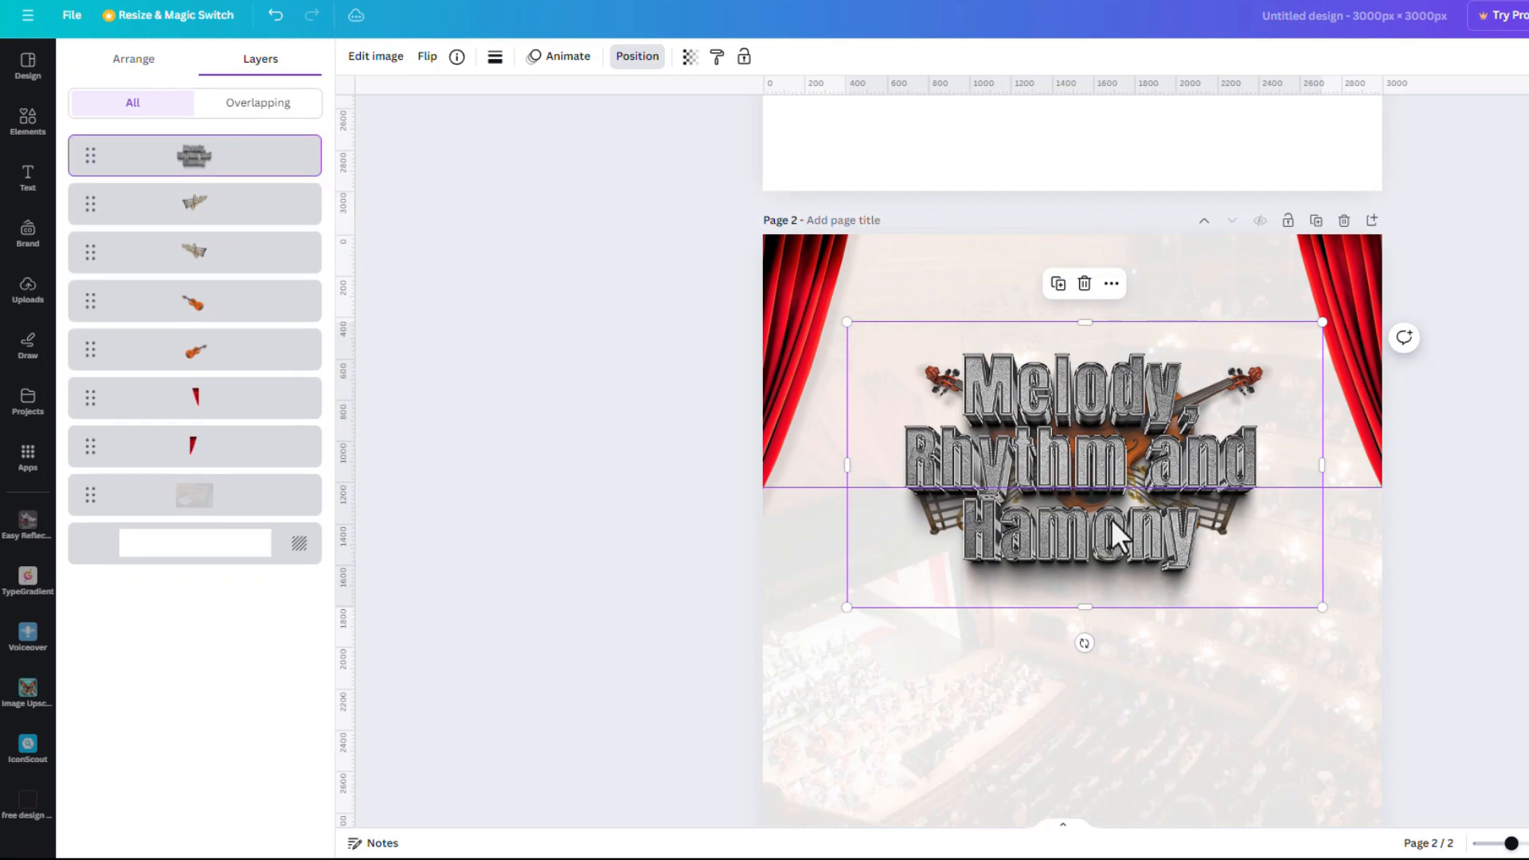
{"action": "left_click_drag", "start_coordinate": [1177, 482], "coordinate": [1099, 721]}
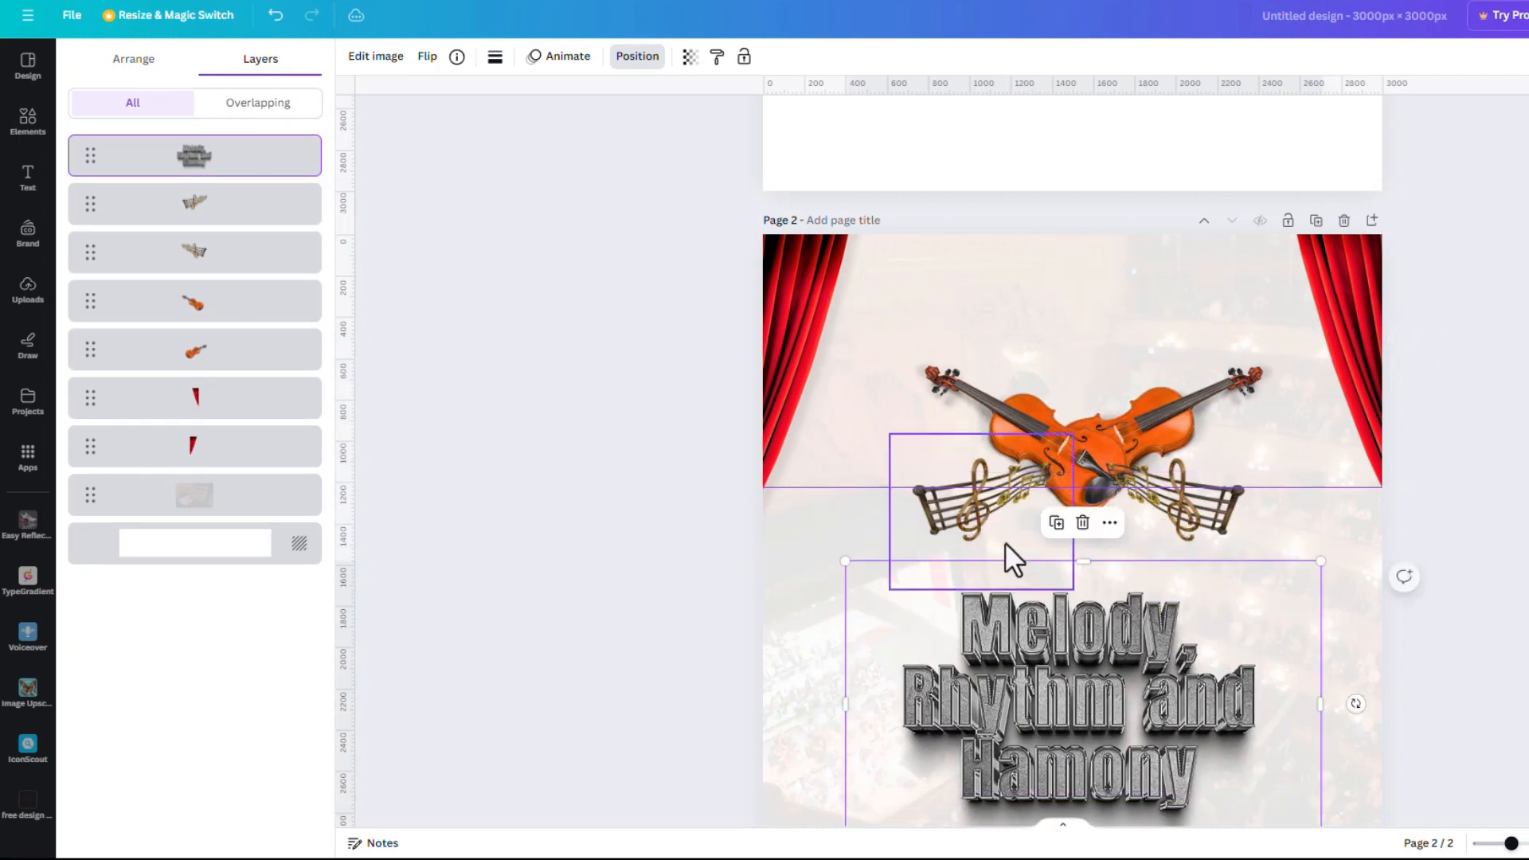
Group both violins with the music notes, enlarge and centre the group, then move the title onto it
{"action": "left_click", "coordinate": [967, 505]}
{"action": "left_click", "coordinate": [947, 367]}
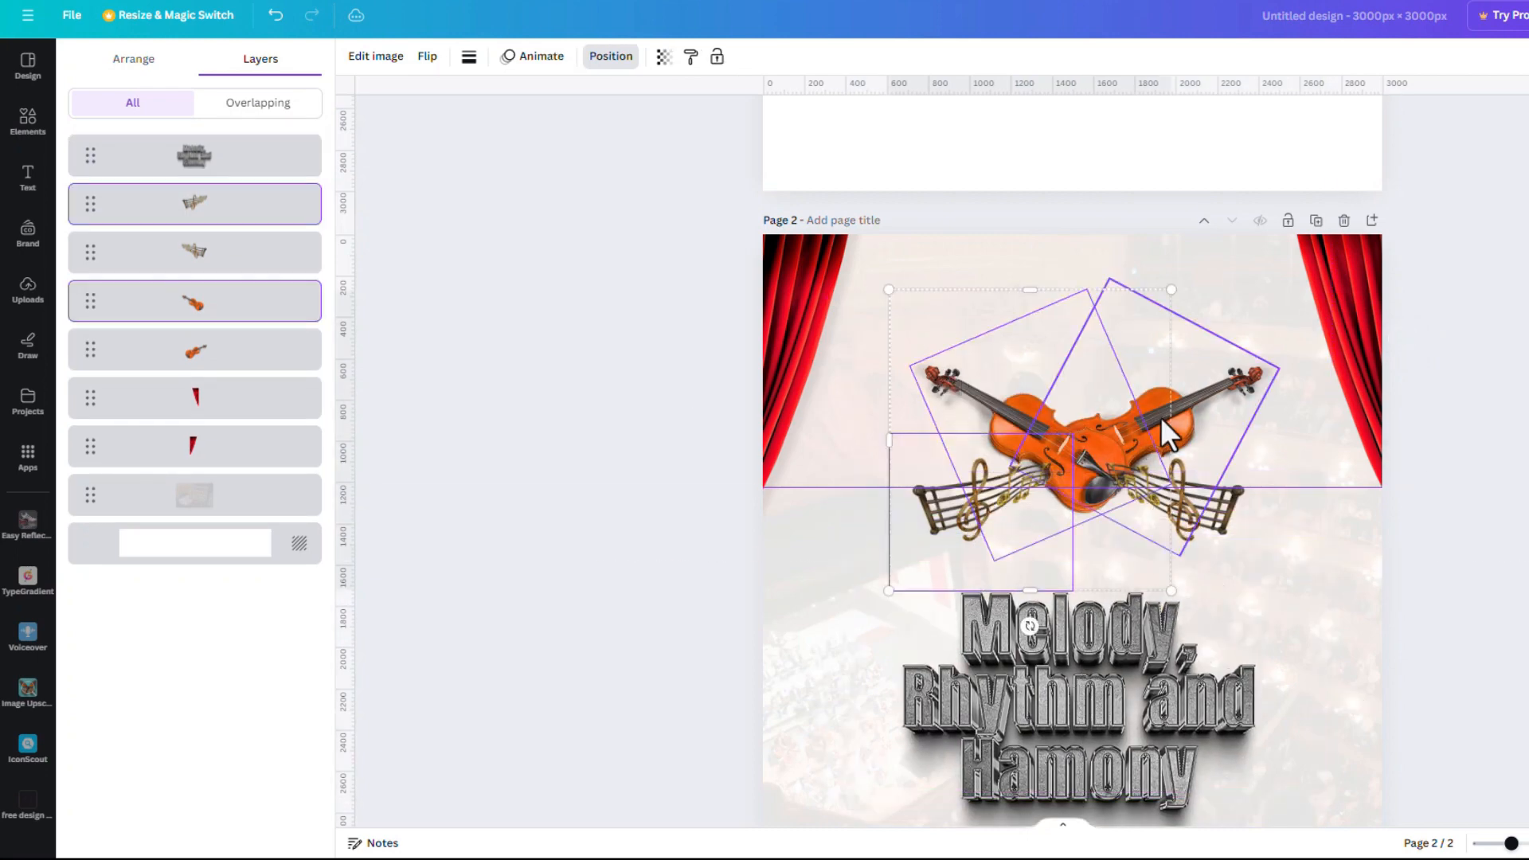
{"action": "left_click", "coordinate": [1184, 407], "text": "shift"}
{"action": "left_click", "coordinate": [1212, 529], "text": "shift"}
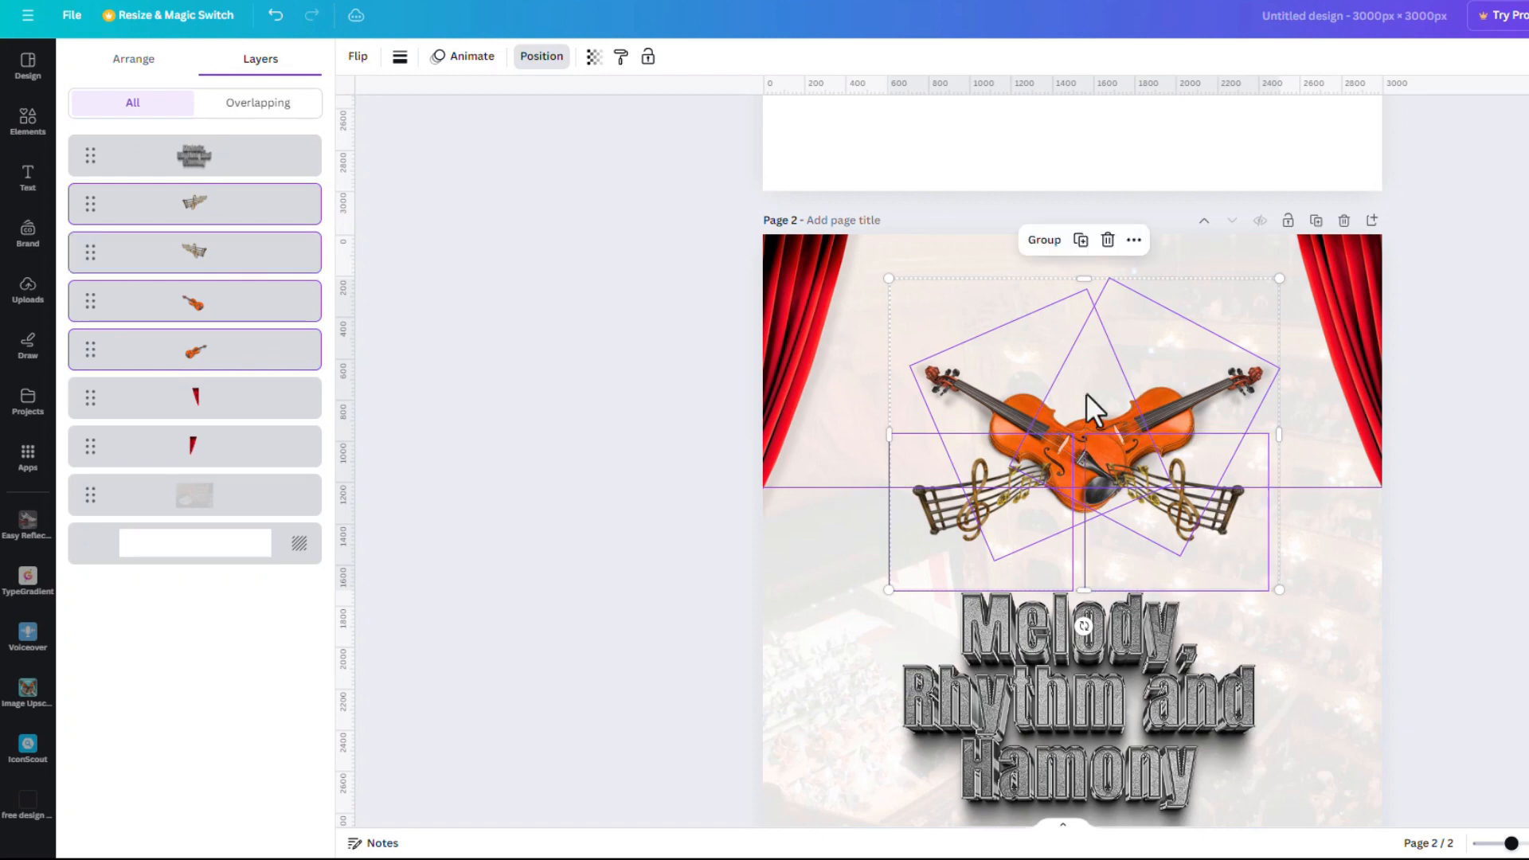
{"action": "left_click", "coordinate": [1043, 240]}
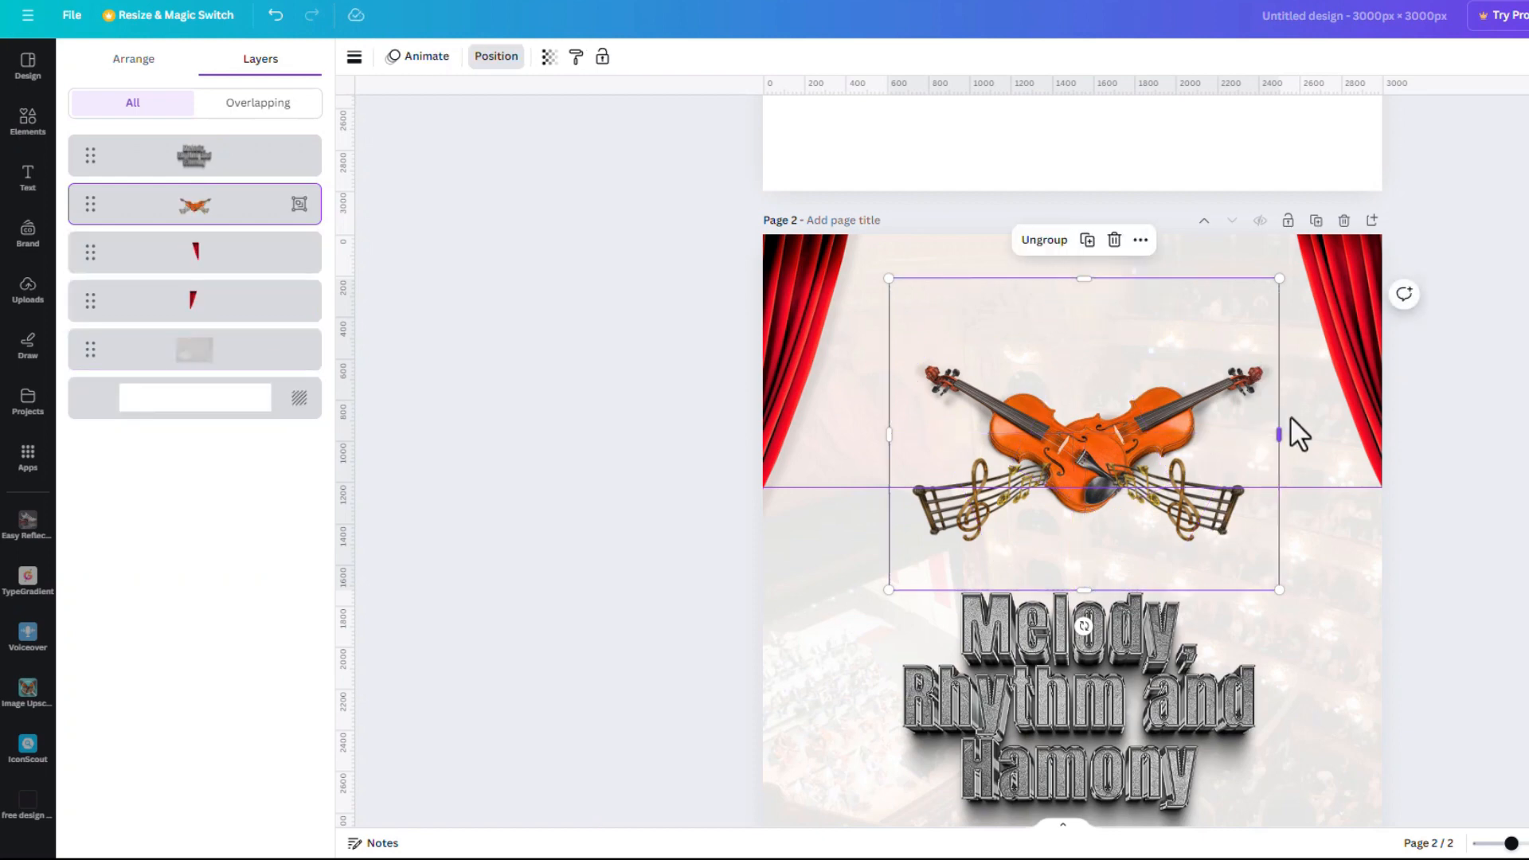
{"action": "left_click_drag", "start_coordinate": [1279, 279], "coordinate": [1340, 233]}
{"action": "key", "text": "super"}
{"action": "key", "text": "super"}
{"action": "left_click_drag", "start_coordinate": [1193, 366], "coordinate": [1147, 425]}
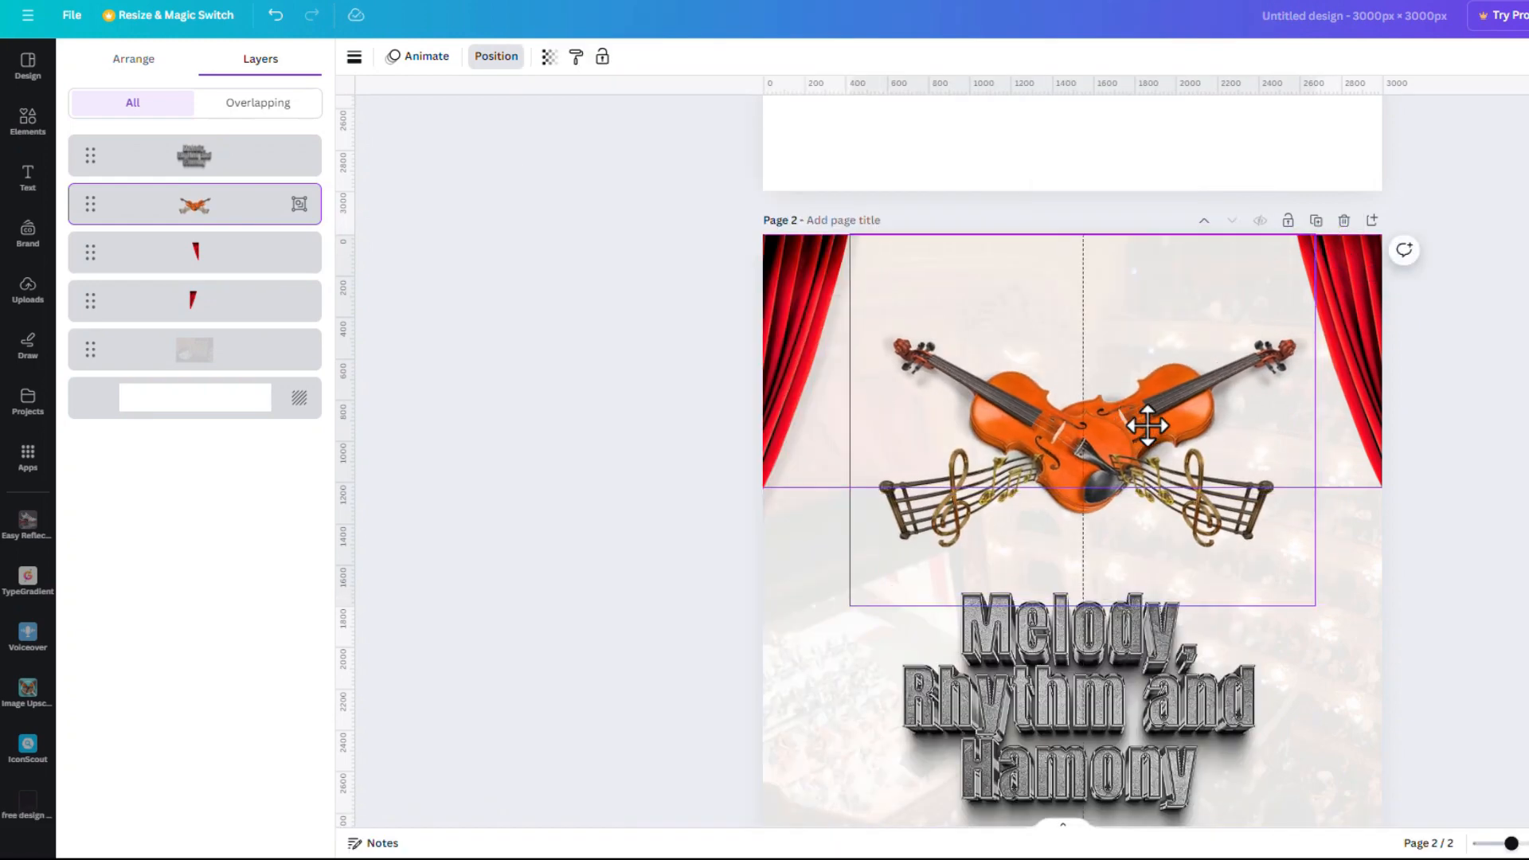
{"action": "left_click_drag", "start_coordinate": [1100, 734], "coordinate": [1098, 491]}
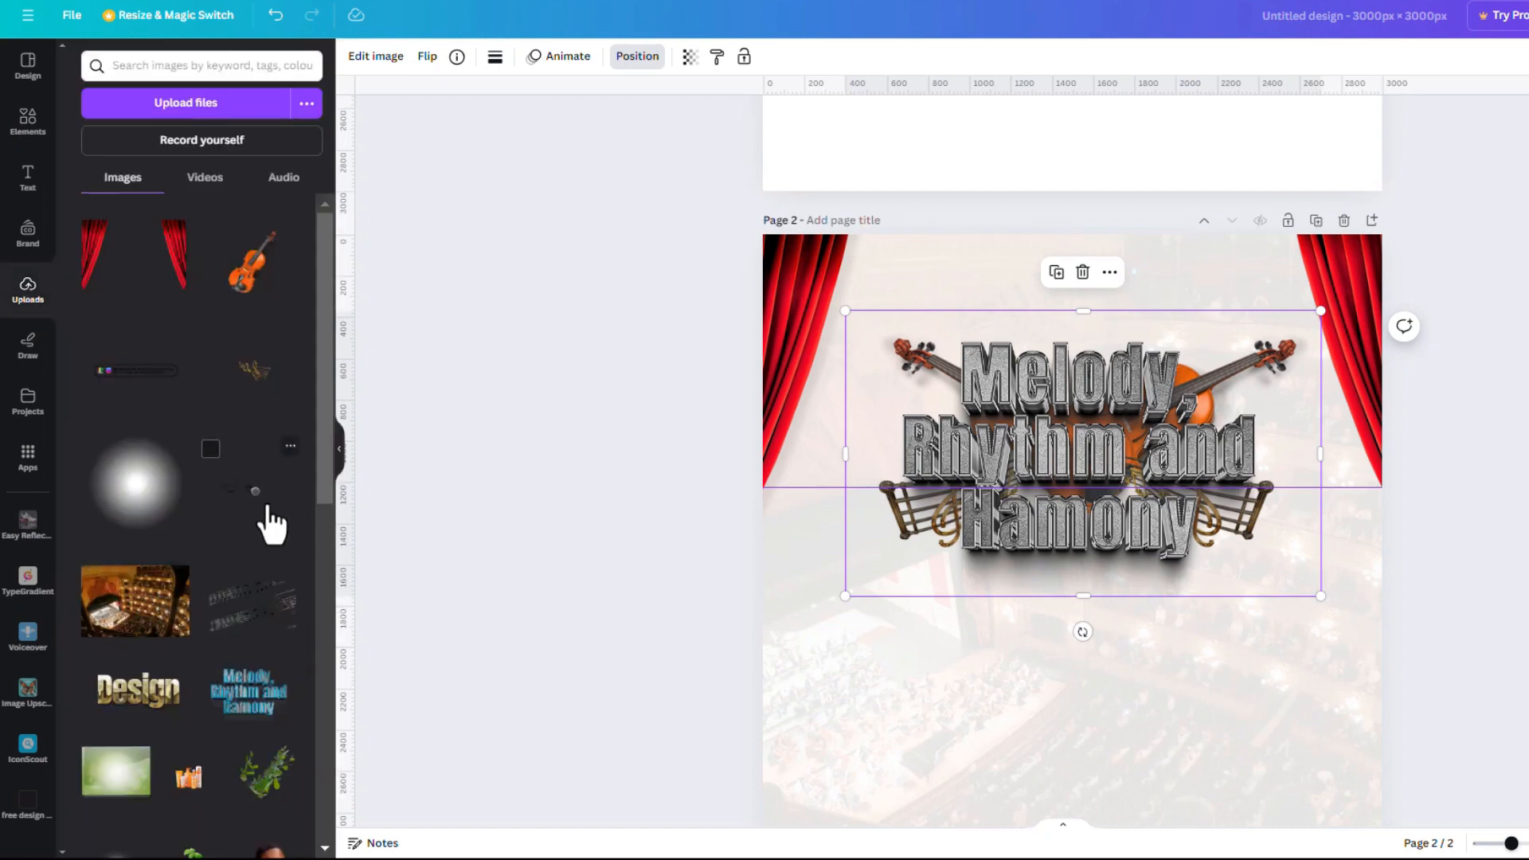
Add the microphone image at the lower left of page 2, comparing with the reference design
{"action": "left_click_drag", "start_coordinate": [256, 490], "coordinate": [797, 799]}
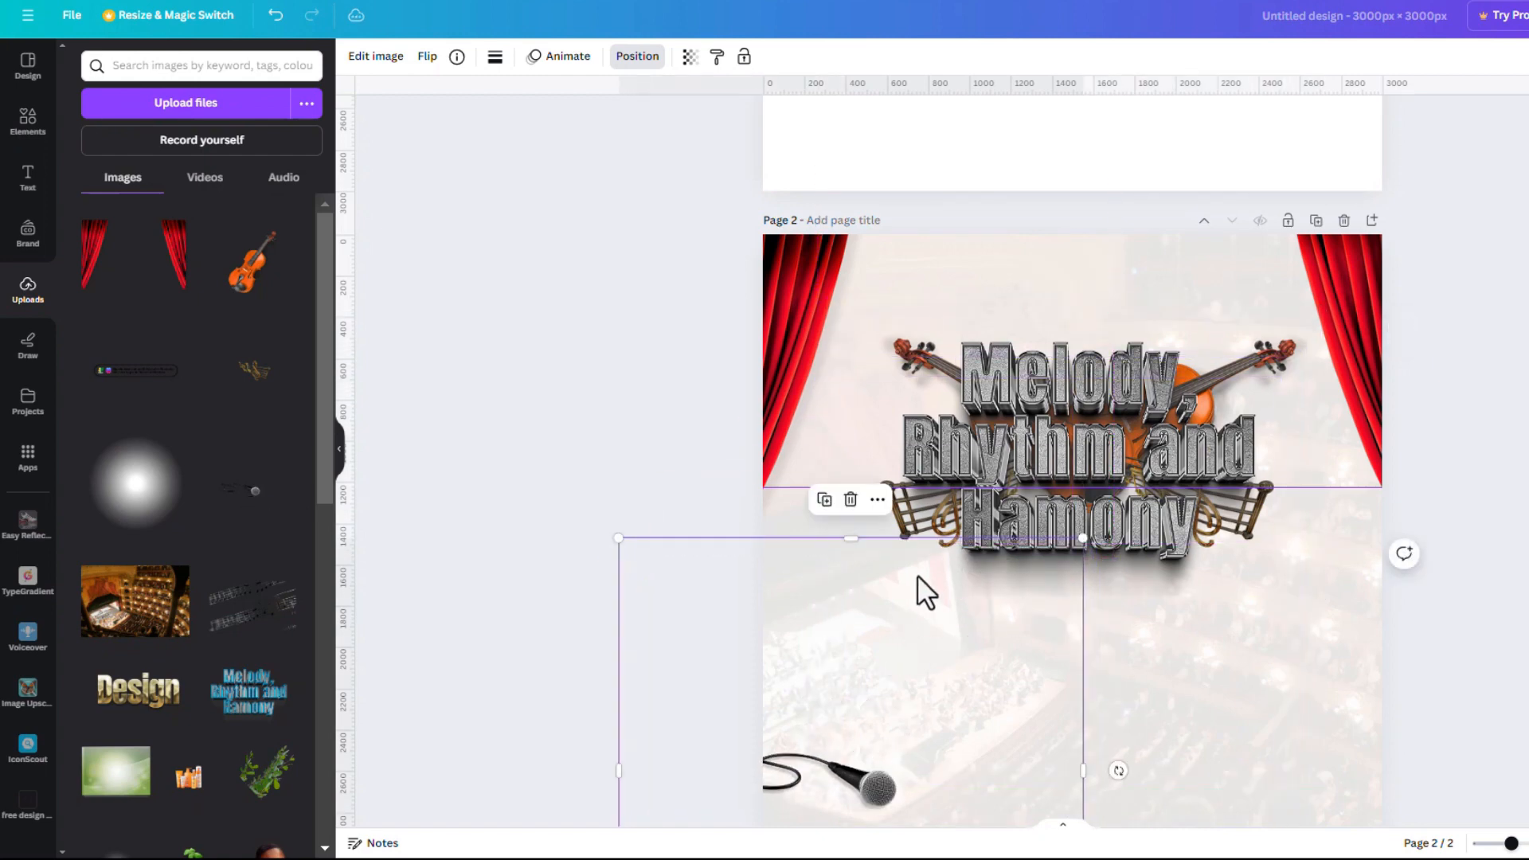
{"action": "key", "text": "alt+Tab"}
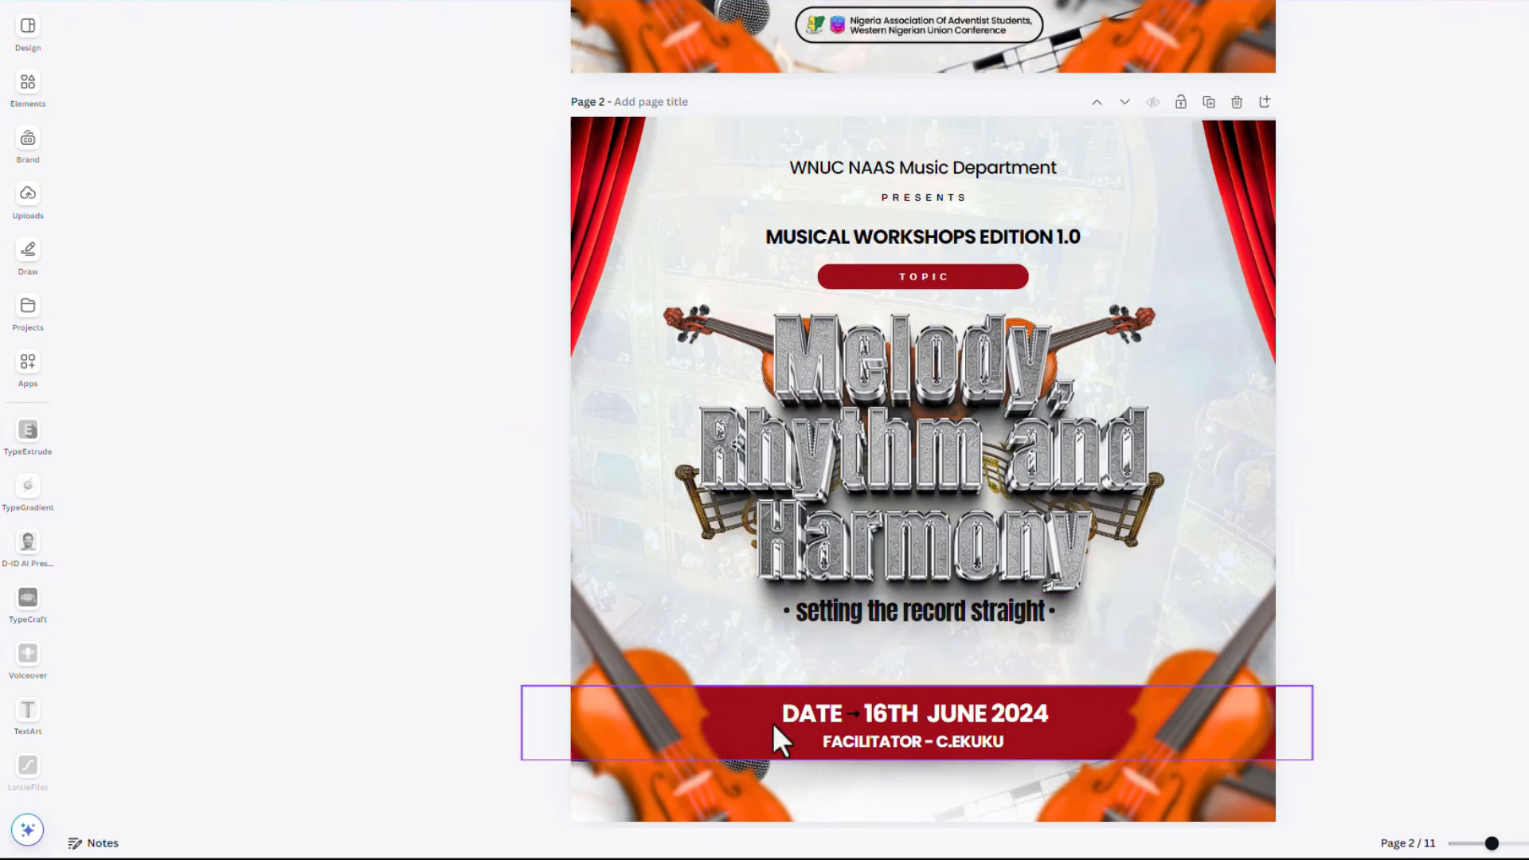
{"action": "key", "text": "alt+Tab"}
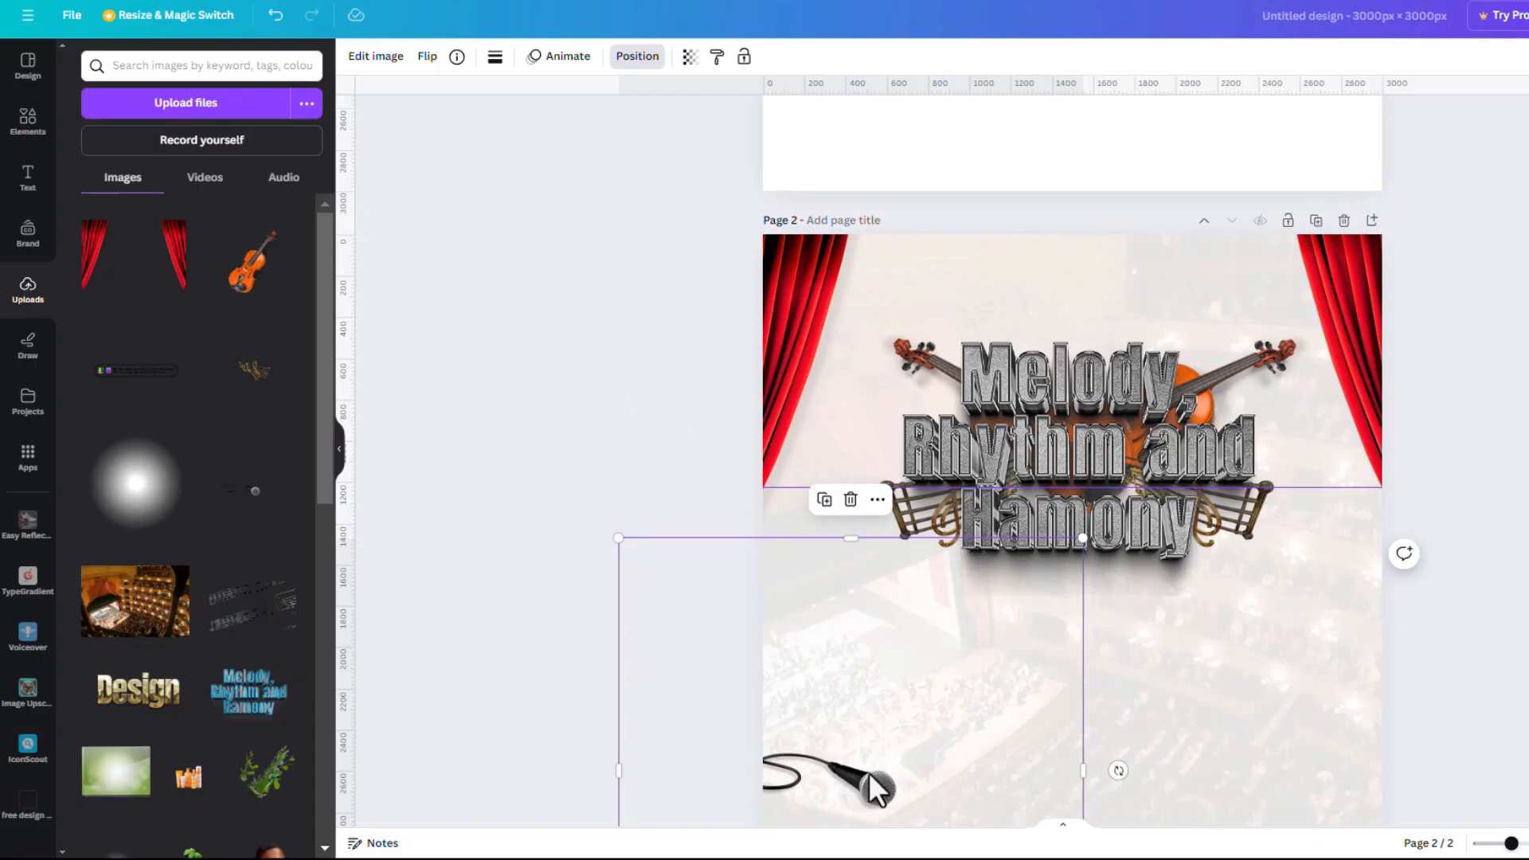
{"action": "scroll", "coordinate": [1018, 618], "scroll_direction": "down", "scroll_amount": 2}
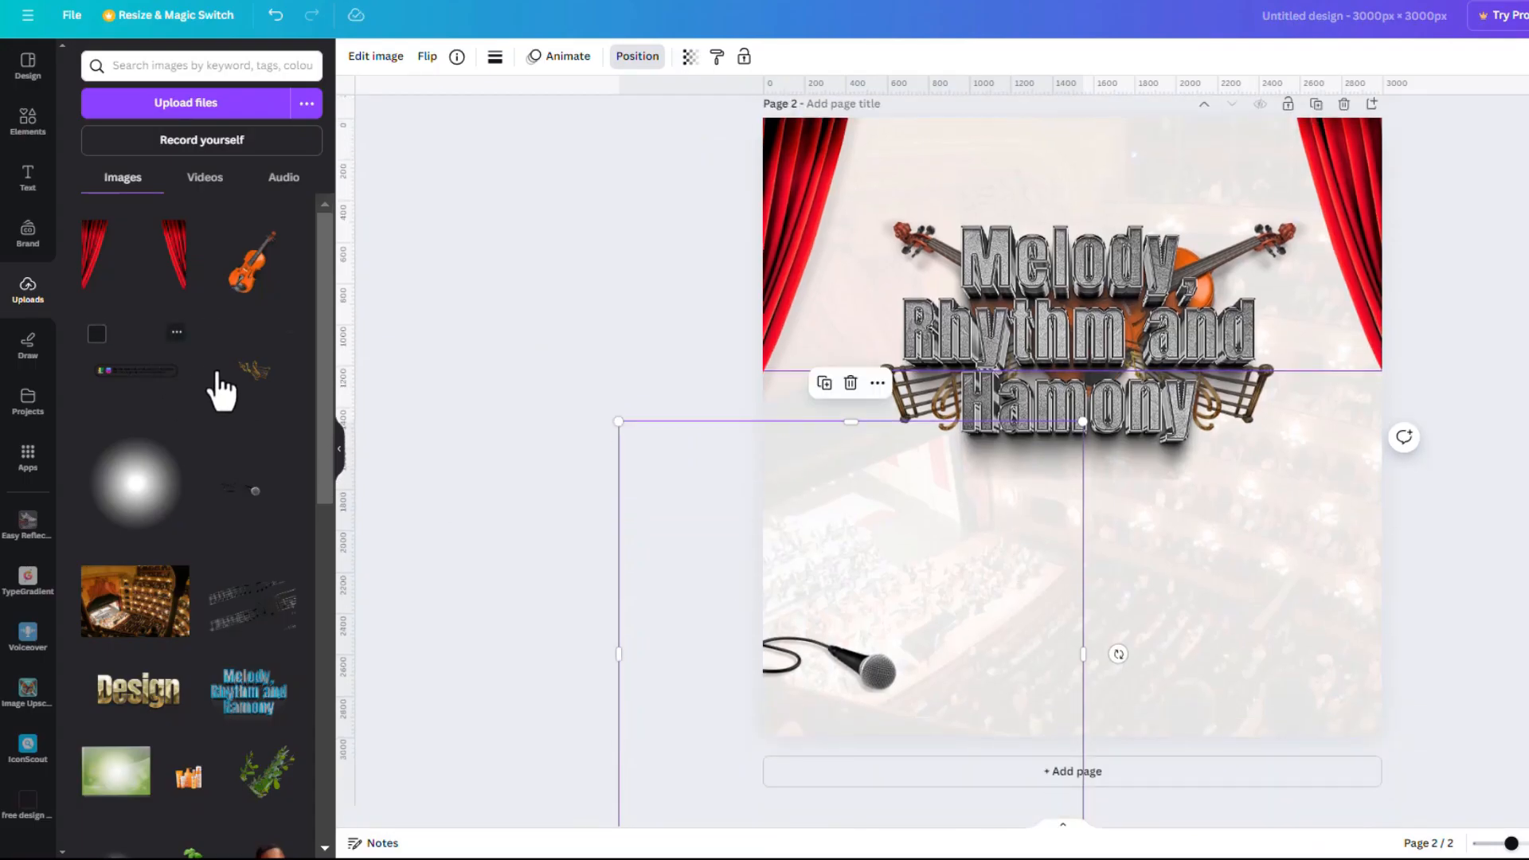
Place the music-notes image at the bottom-right and add another violin image
{"action": "left_click", "coordinate": [248, 644]}
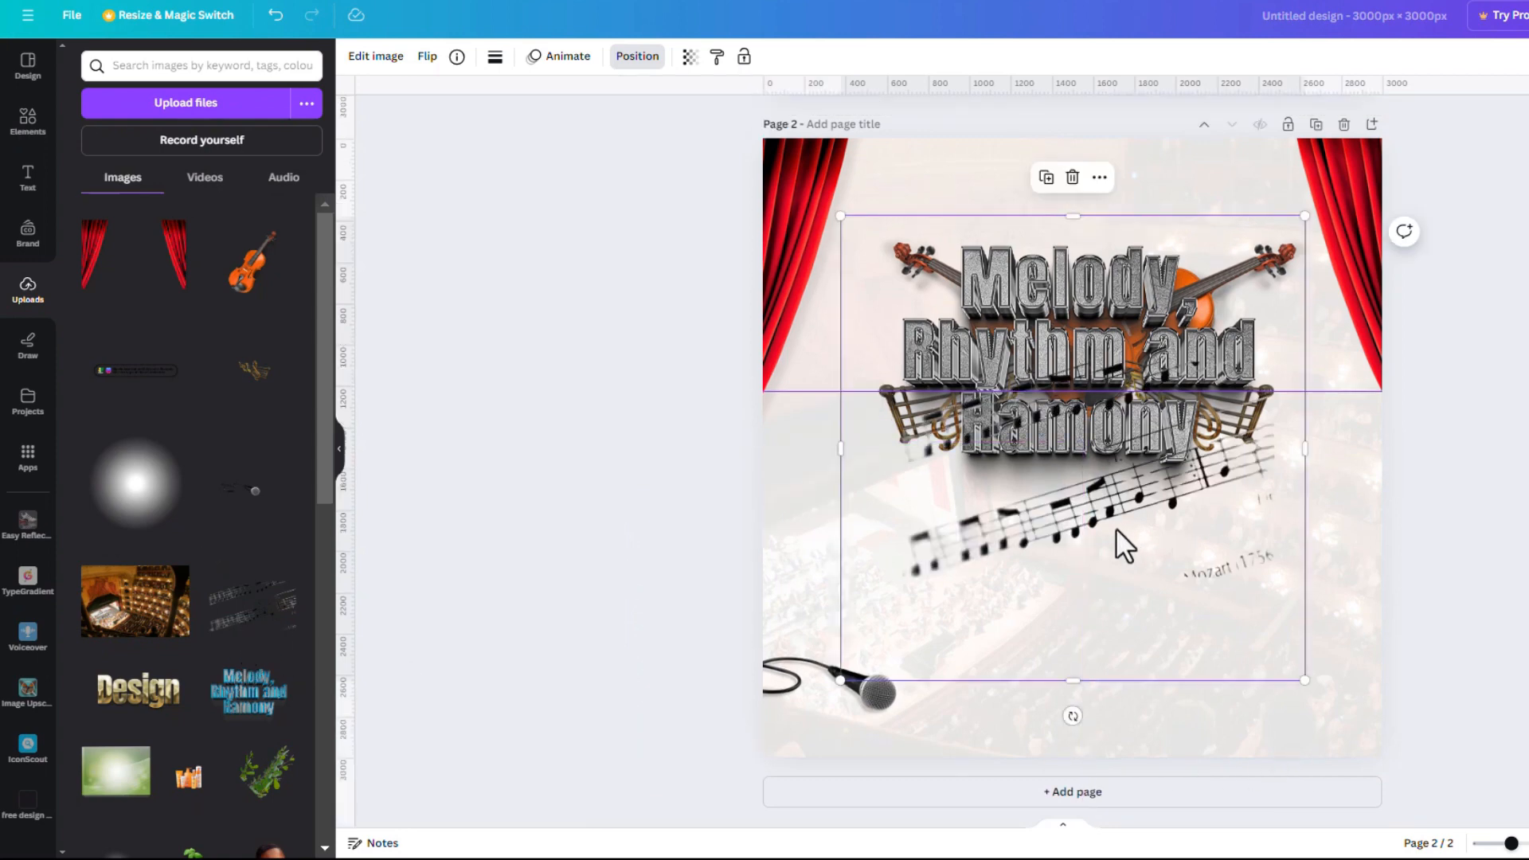
{"action": "left_click_drag", "start_coordinate": [1120, 539], "coordinate": [1253, 796]}
{"action": "scroll", "coordinate": [1265, 568], "scroll_direction": "down", "scroll_amount": 3}
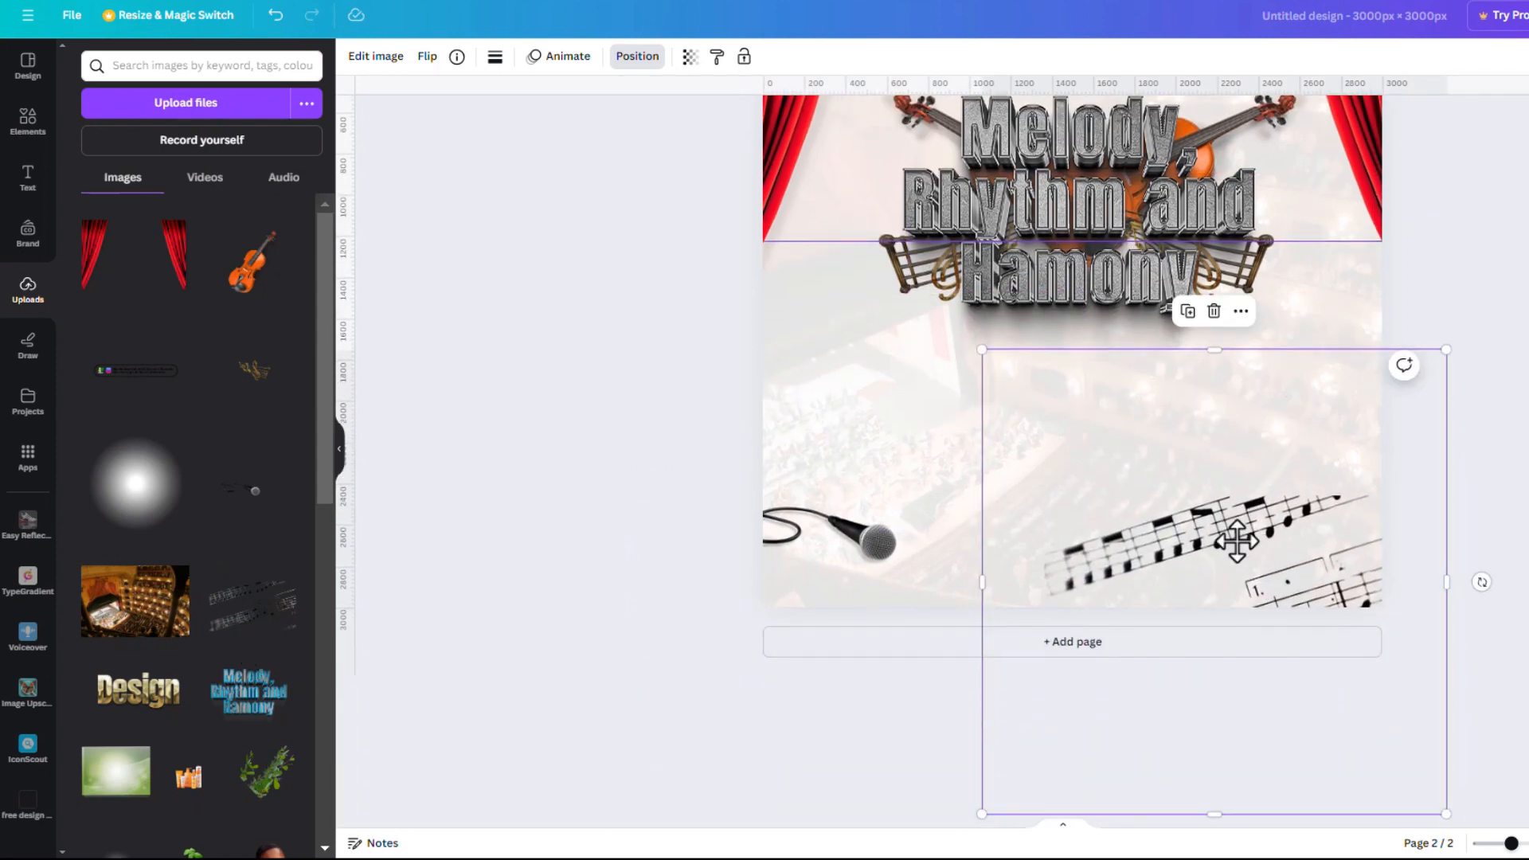
{"action": "left_click_drag", "start_coordinate": [1219, 515], "coordinate": [1227, 570]}
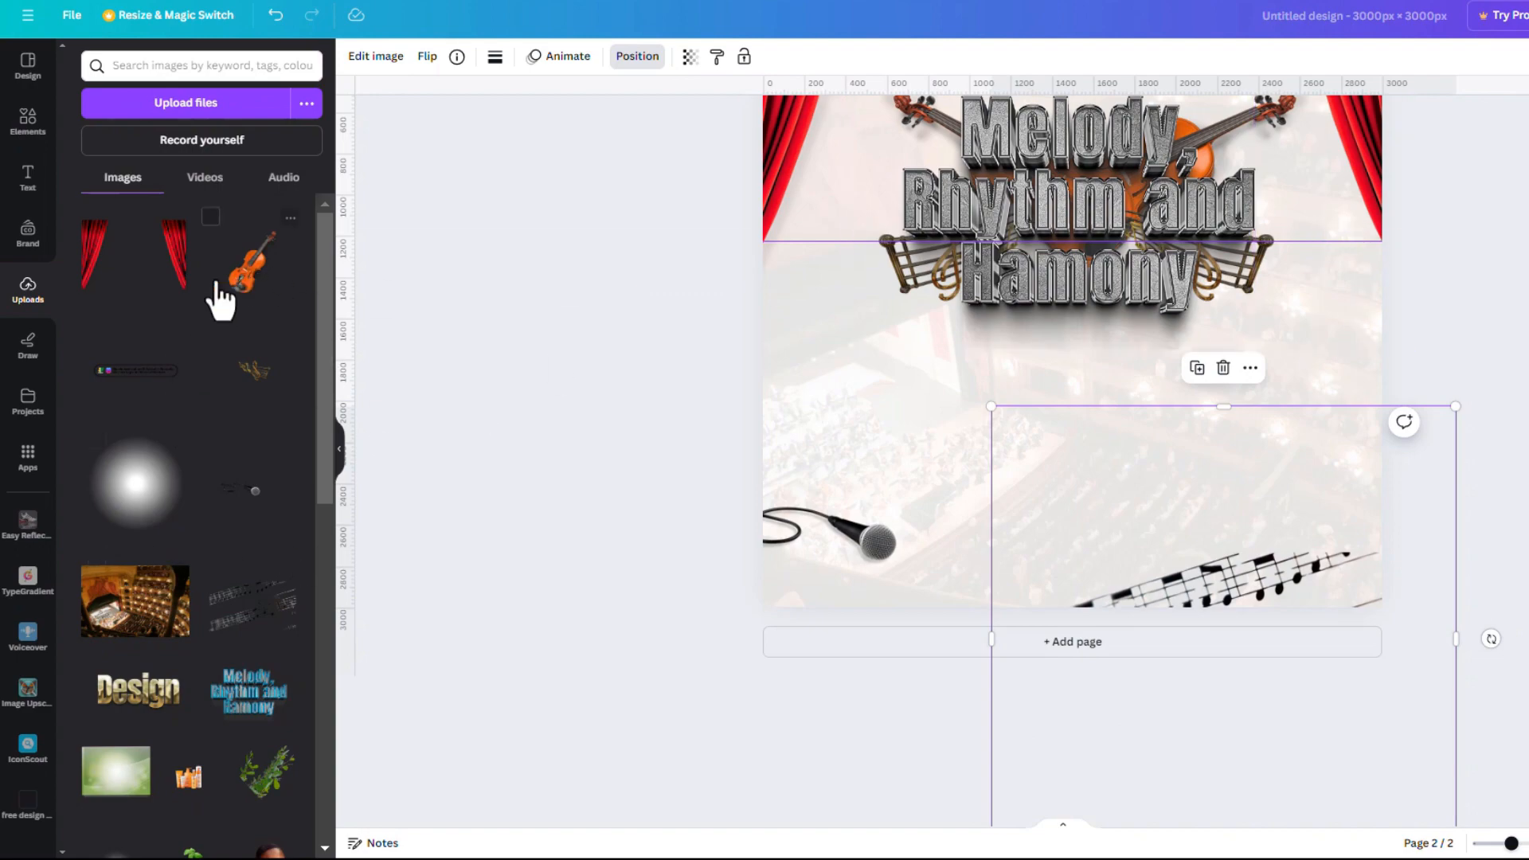
{"action": "left_click", "coordinate": [243, 288]}
{"action": "scroll", "coordinate": [1257, 572], "scroll_direction": "up", "scroll_amount": 1}
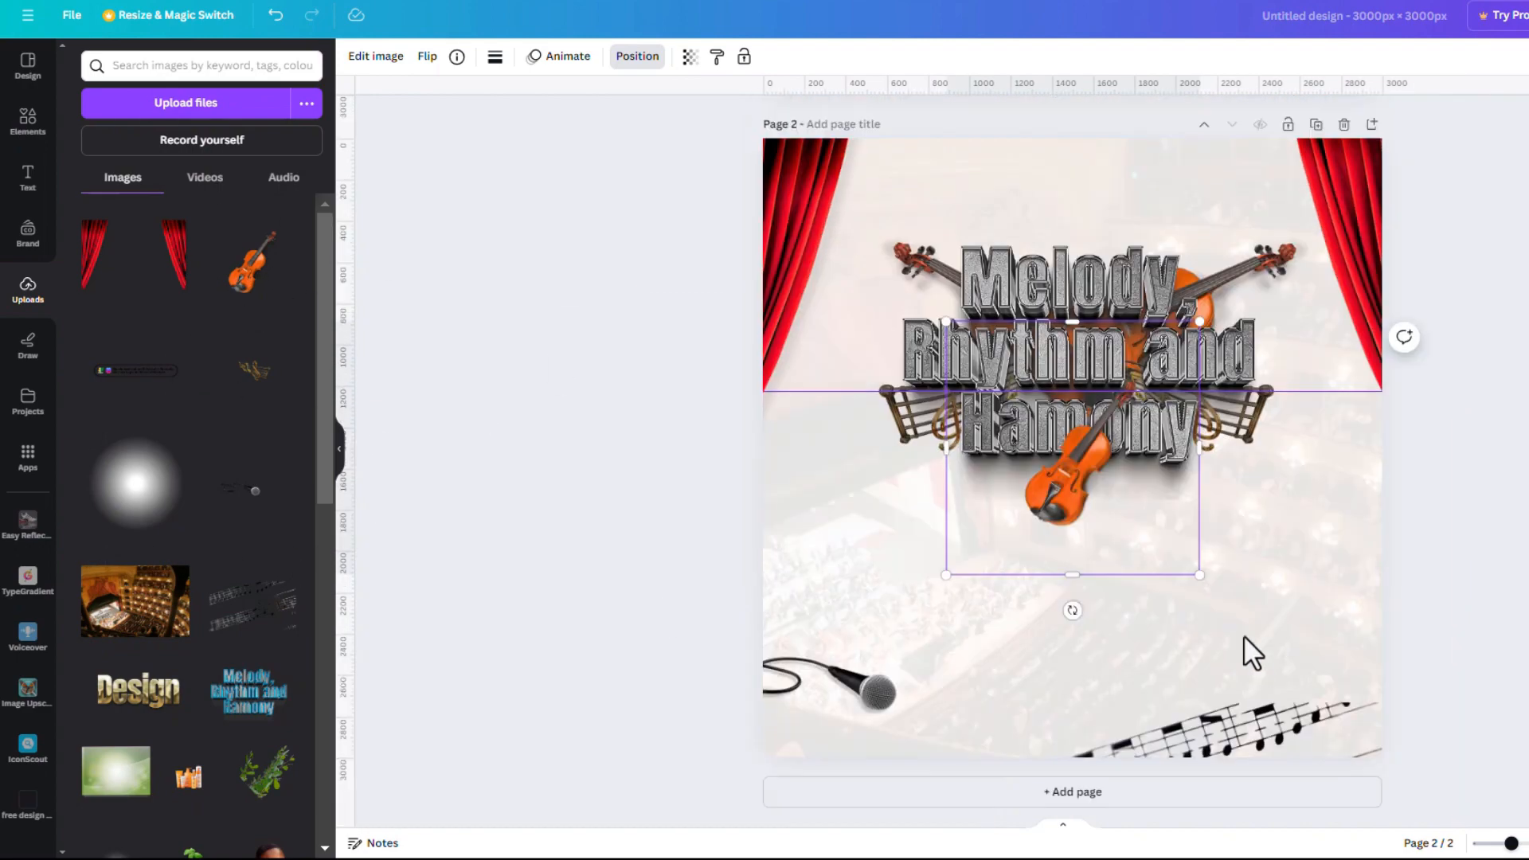
Enlarge the violin and crop away the empty space around it
{"action": "scroll", "coordinate": [1244, 622], "scroll_direction": "down", "scroll_amount": 1}
{"action": "scroll", "coordinate": [1244, 444], "scroll_direction": "up", "scroll_amount": 2}
{"action": "scroll", "coordinate": [1258, 580], "scroll_direction": "down", "scroll_amount": 1}
{"action": "left_click_drag", "start_coordinate": [1116, 523], "coordinate": [1242, 718]}
{"action": "left_click_drag", "start_coordinate": [1328, 515], "coordinate": [1501, 341]}
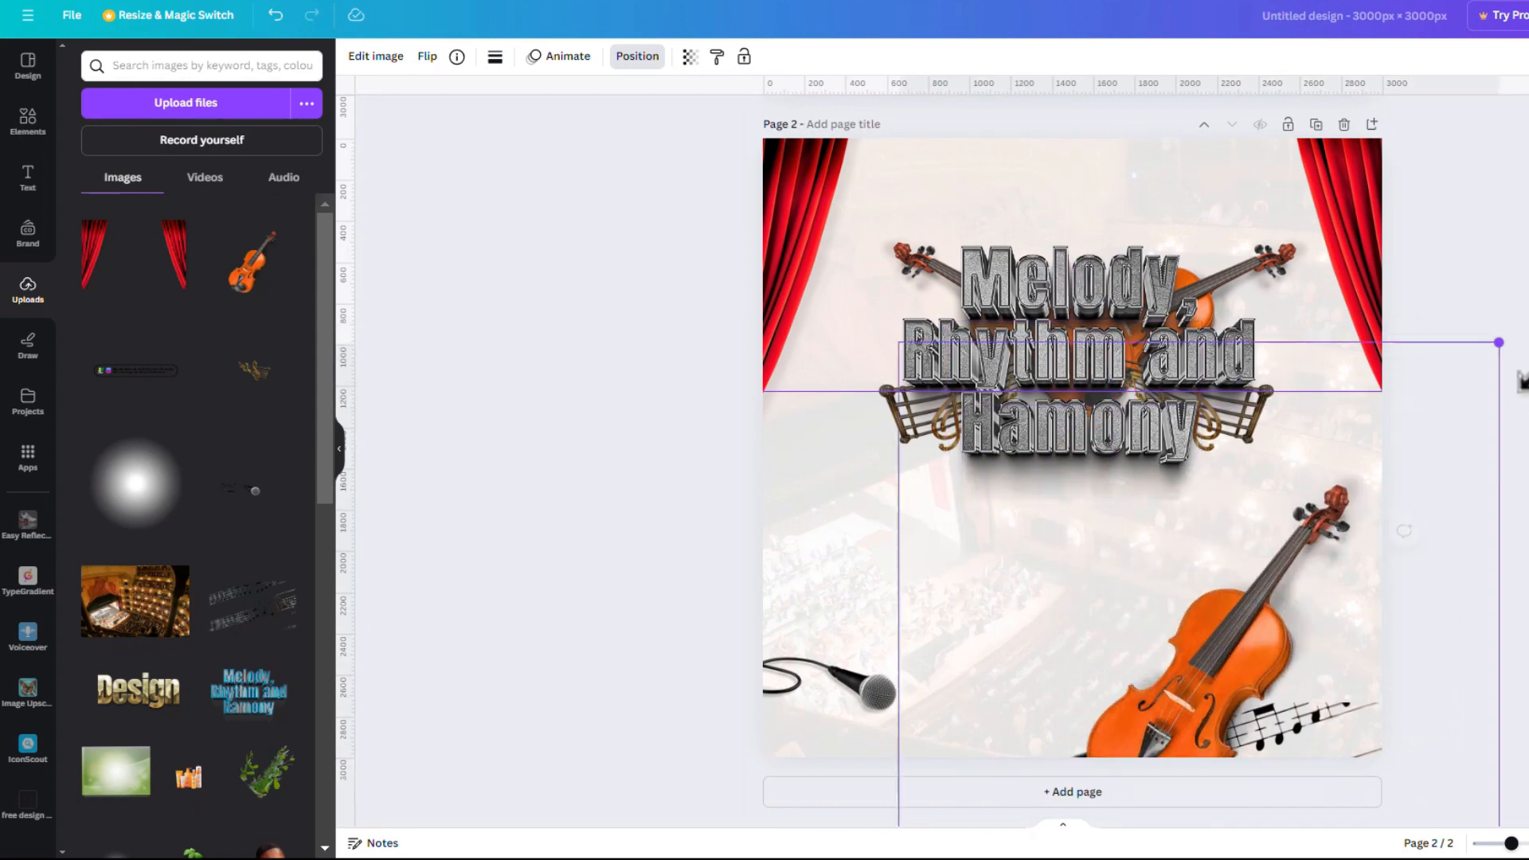
{"action": "left_click_drag", "start_coordinate": [1207, 430], "coordinate": [1199, 472]}
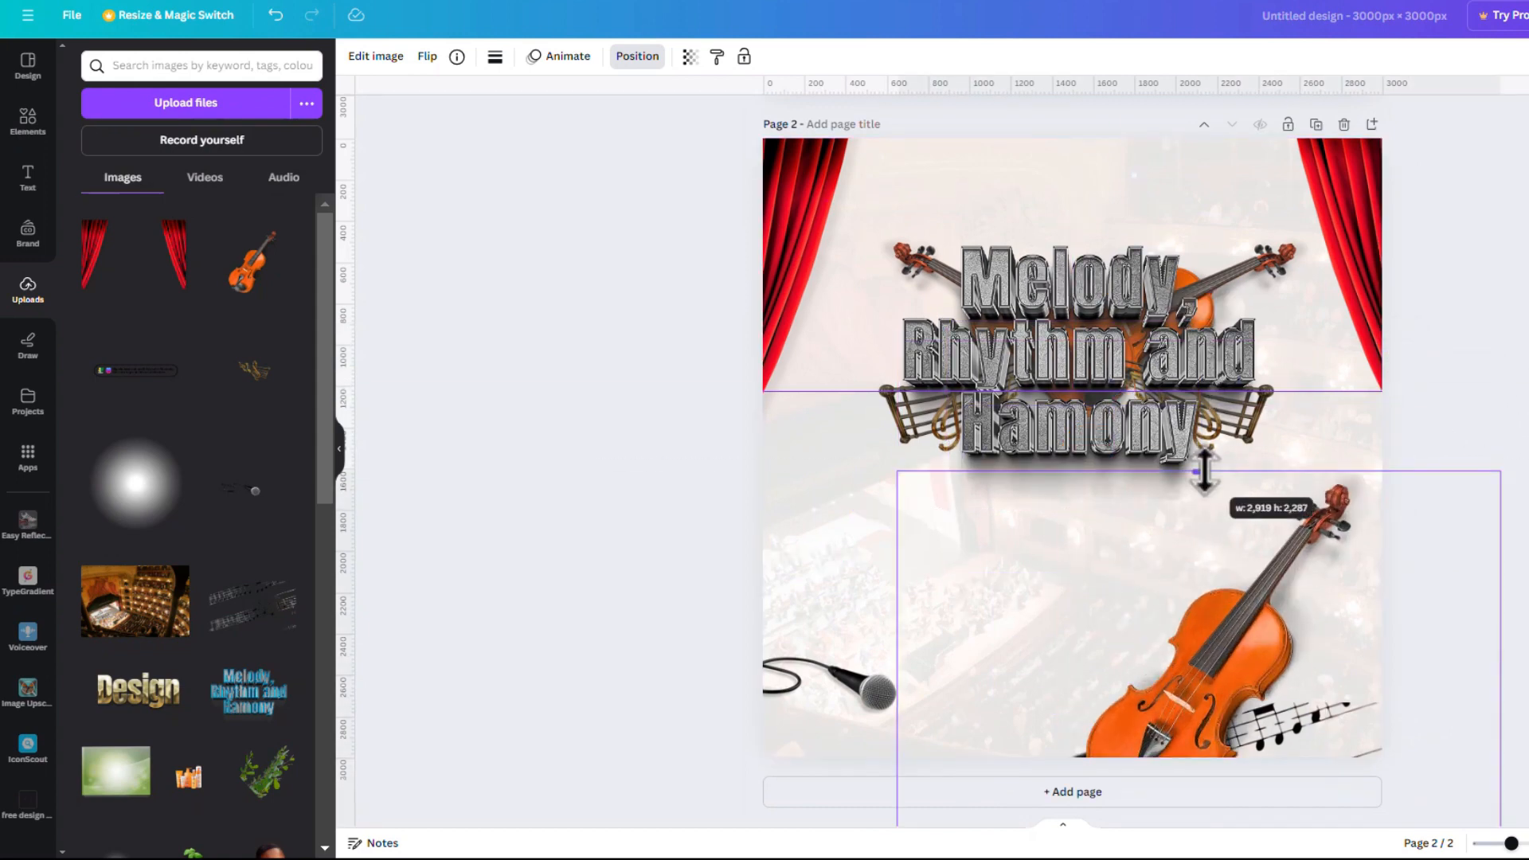
{"action": "left_click_drag", "start_coordinate": [899, 709], "coordinate": [1036, 709]}
{"action": "left_click_drag", "start_coordinate": [1501, 720], "coordinate": [1358, 717]}
{"action": "left_click_drag", "start_coordinate": [1211, 727], "coordinate": [1179, 453]}
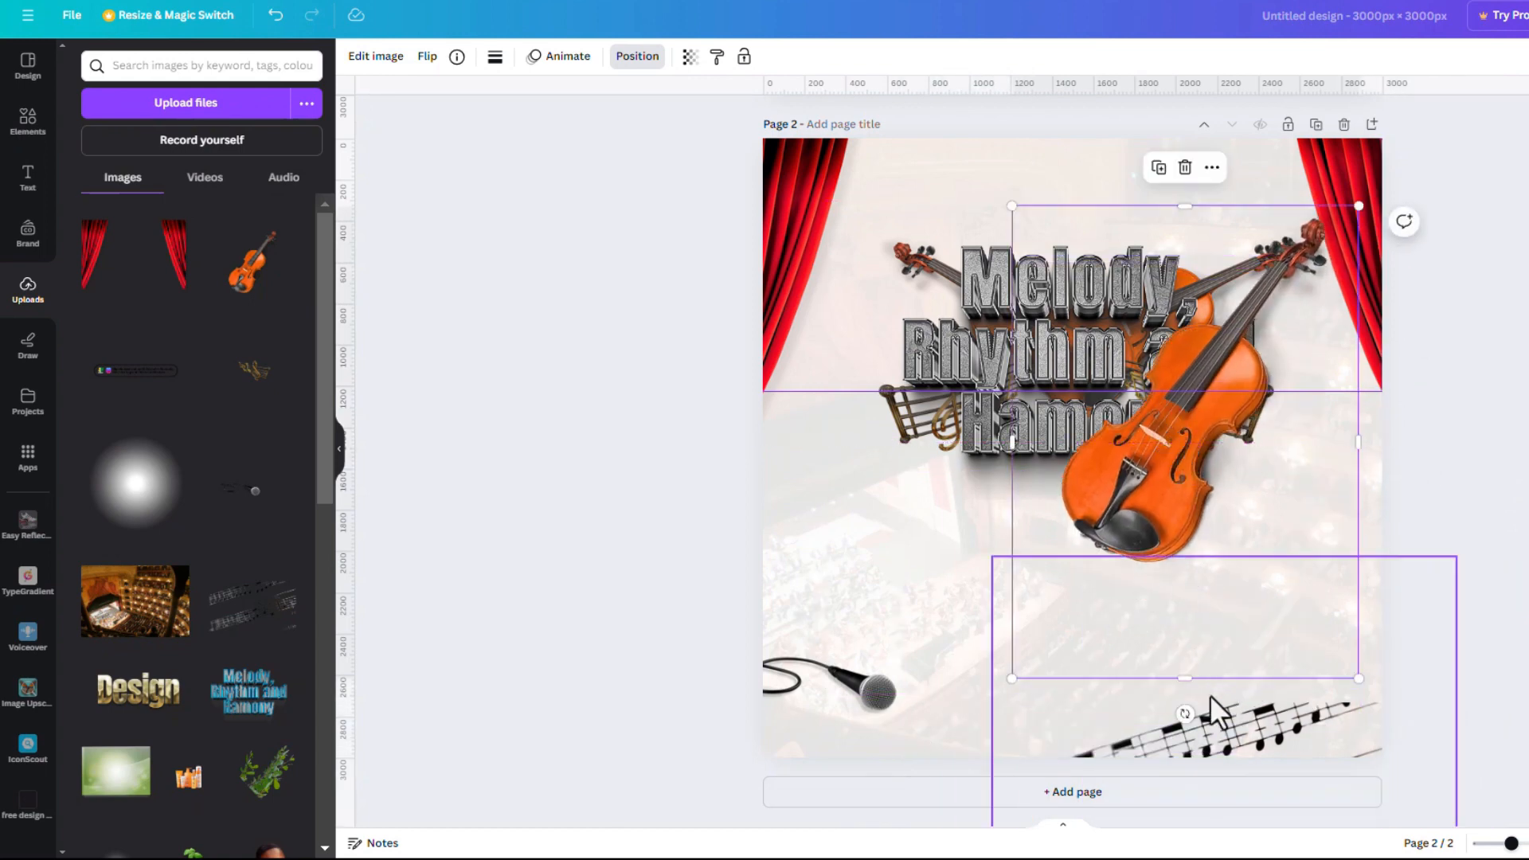
{"action": "left_click_drag", "start_coordinate": [1186, 678], "coordinate": [1185, 586]}
Tilt the violin and move it into the page's bottom-right corner
{"action": "left_click_drag", "start_coordinate": [1174, 483], "coordinate": [1154, 668]}
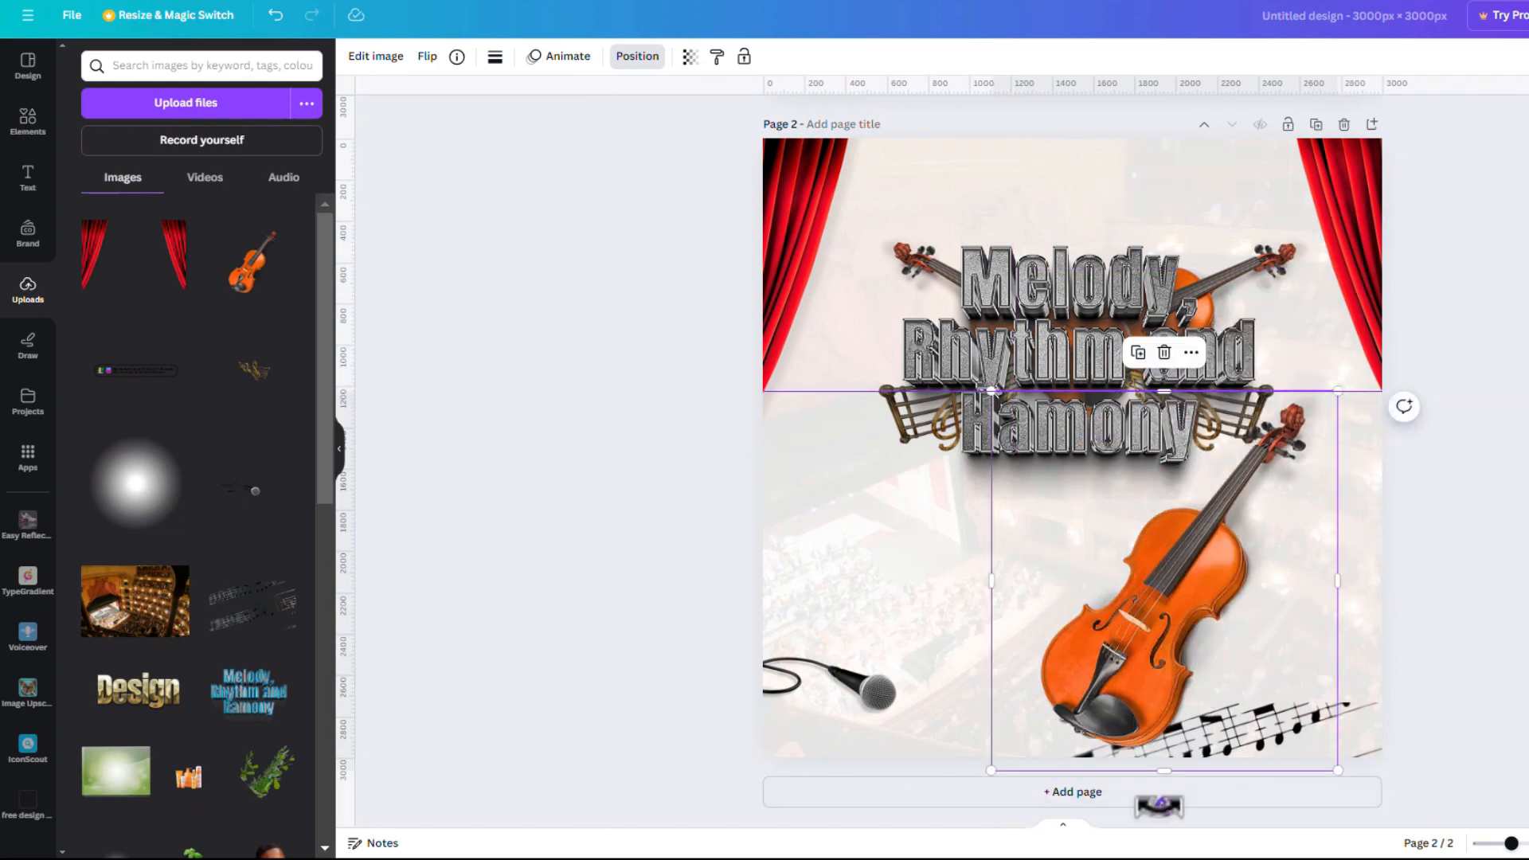
{"action": "left_click_drag", "start_coordinate": [1157, 807], "coordinate": [1051, 791]}
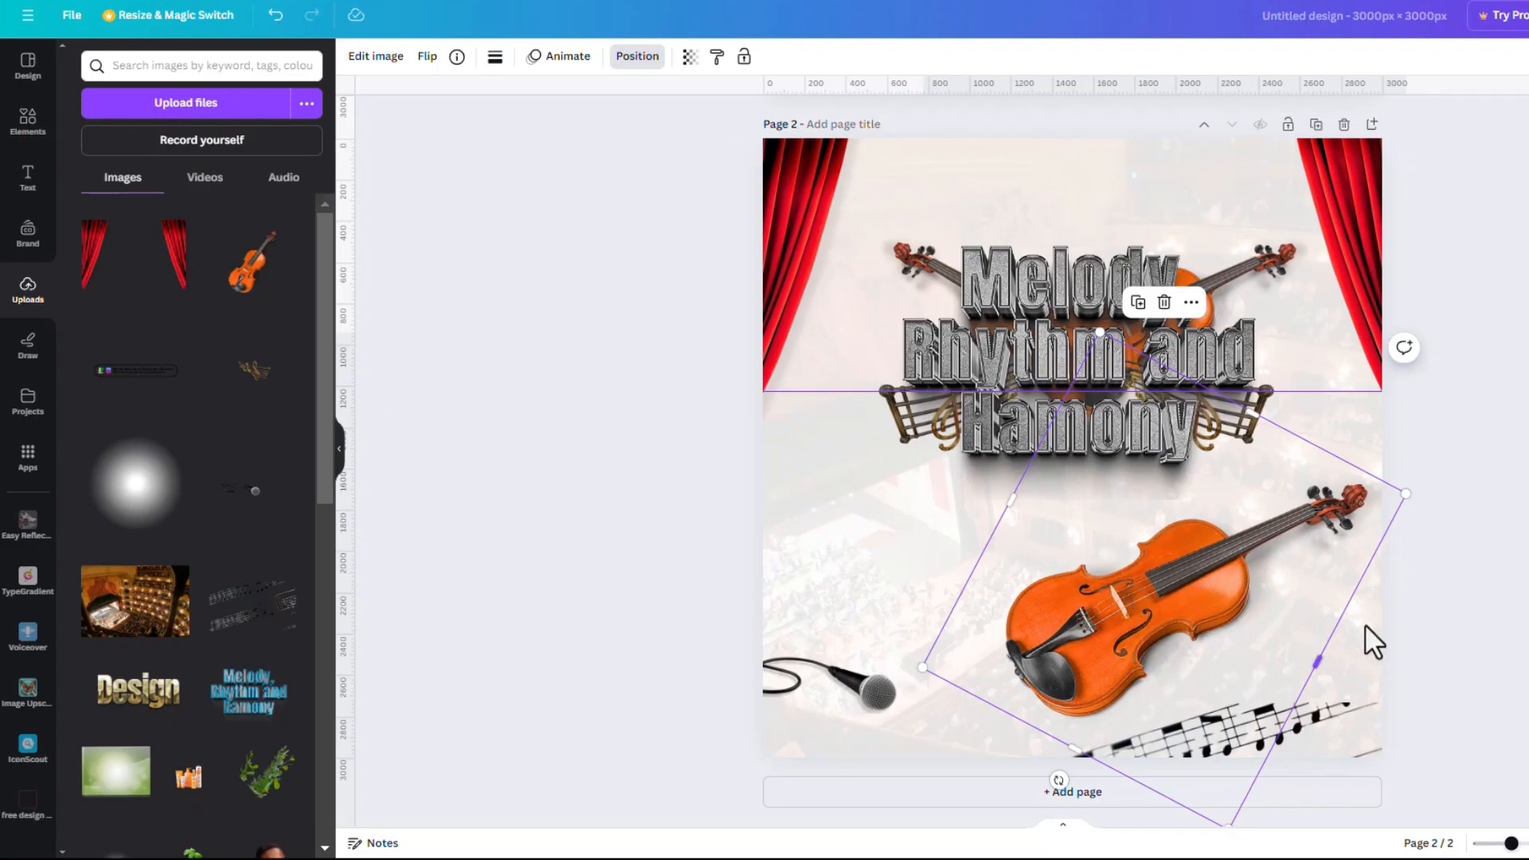
{"action": "left_click_drag", "start_coordinate": [1059, 779], "coordinate": [1151, 829]}
{"action": "left_click_drag", "start_coordinate": [1187, 751], "coordinate": [1034, 650]}
Duplicate the violin, flip it horizontally, tilt it to -13°, and place it bottom-left
{"action": "left_click", "coordinate": [1266, 443]}
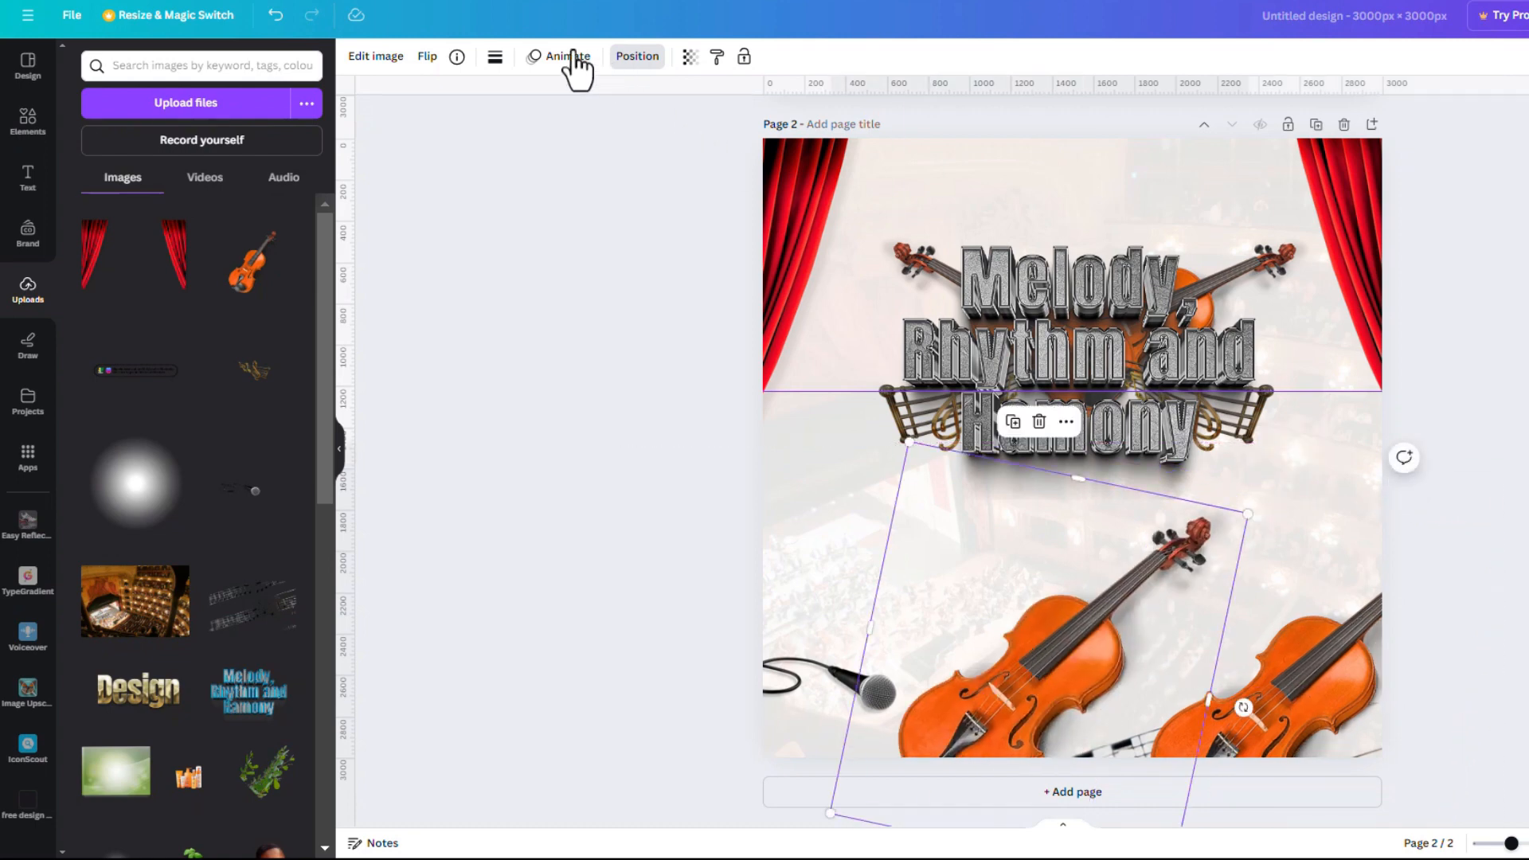
{"action": "left_click", "coordinate": [423, 57]}
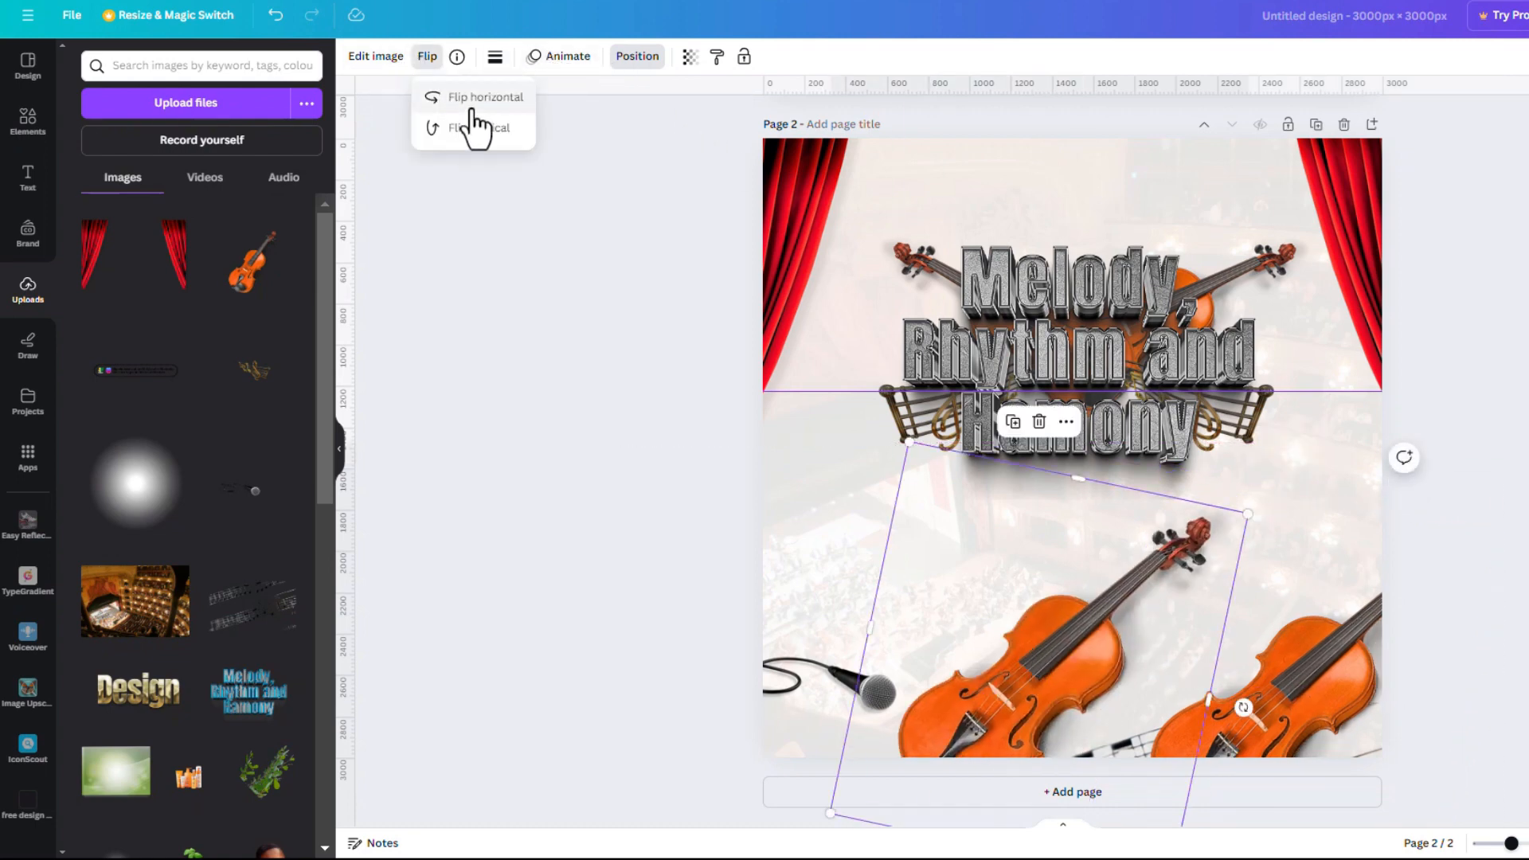
{"action": "left_click", "coordinate": [478, 98]}
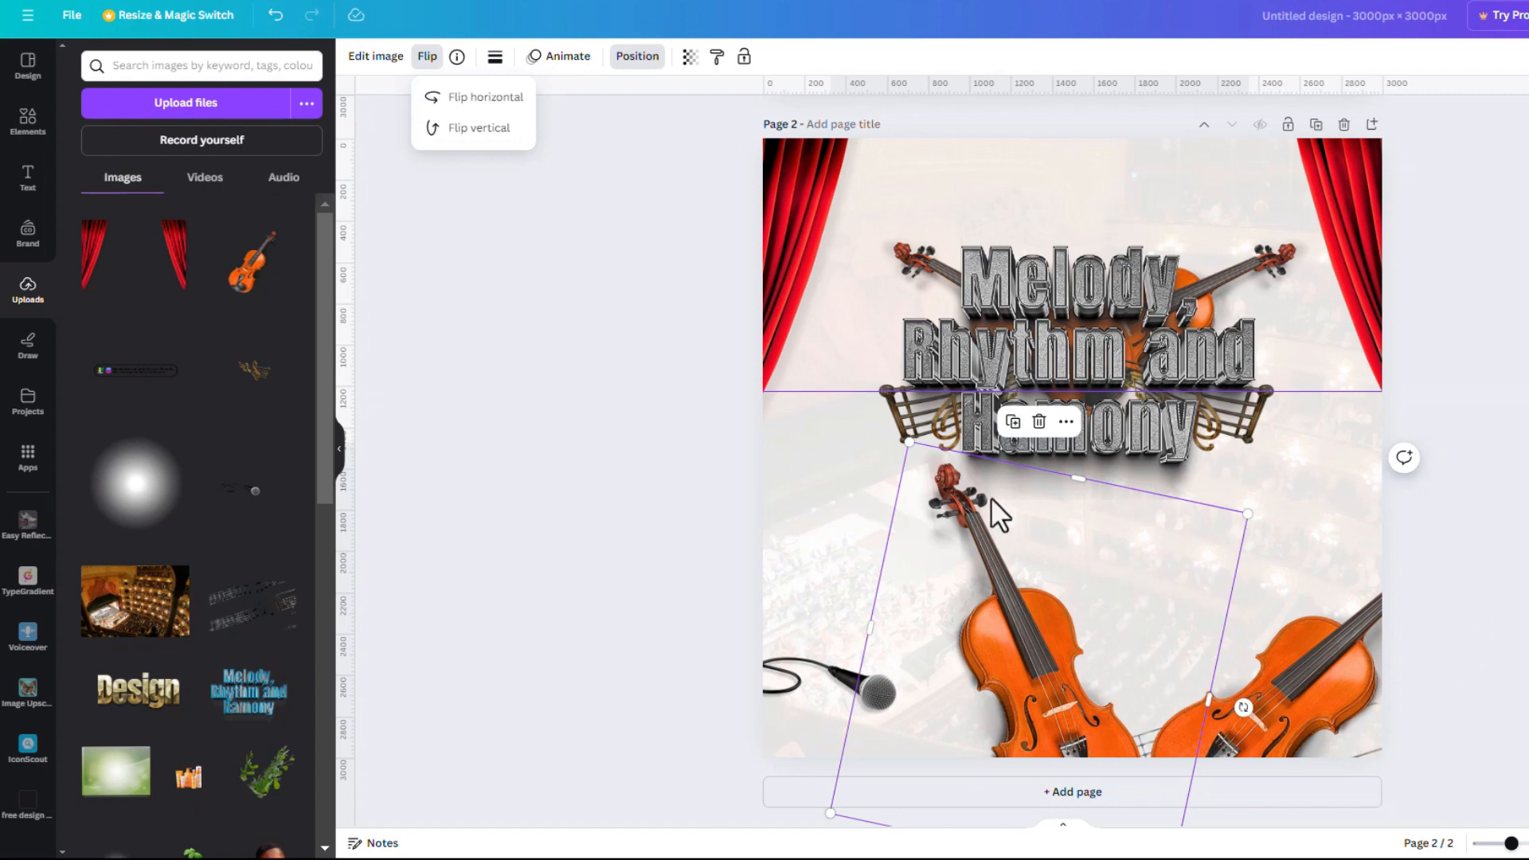
{"action": "scroll", "coordinate": [989, 500], "scroll_direction": "down", "scroll_amount": 1}
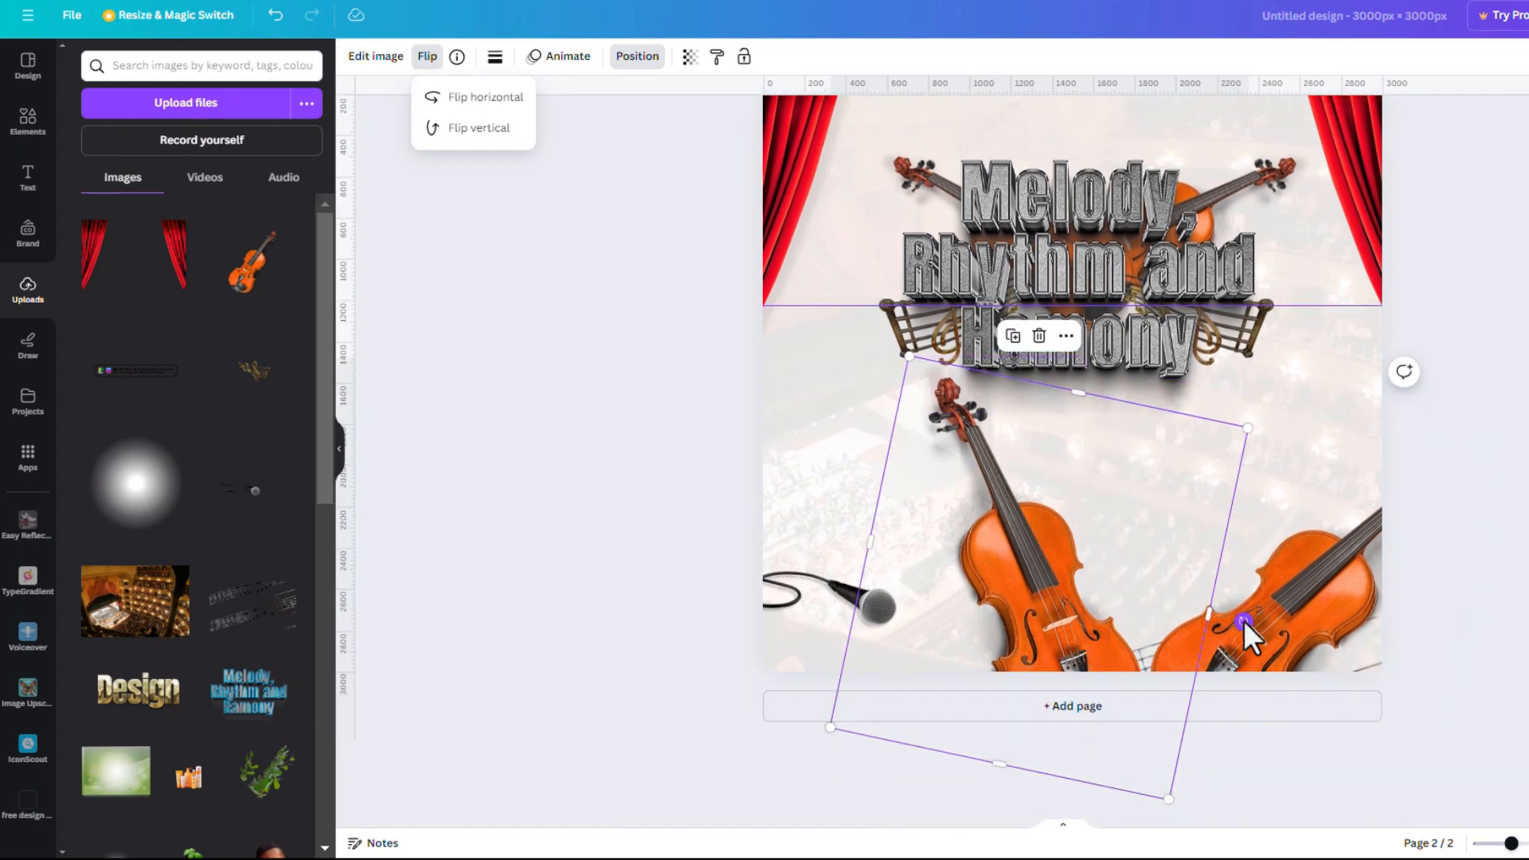
{"action": "left_click_drag", "start_coordinate": [1243, 622], "coordinate": [1265, 522]}
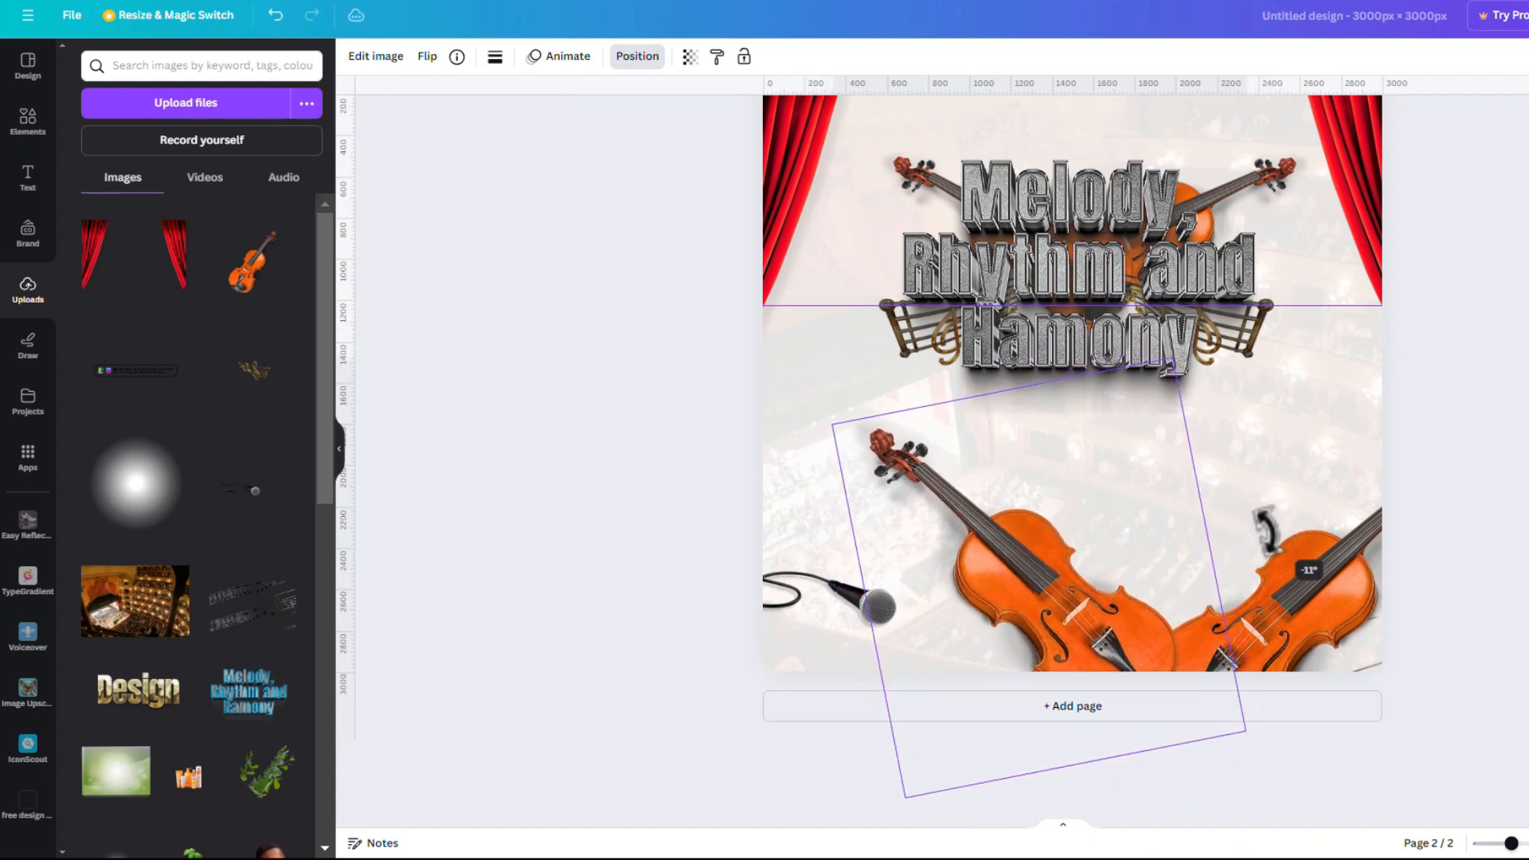
{"action": "left_click_drag", "start_coordinate": [1066, 605], "coordinate": [1288, 630]}
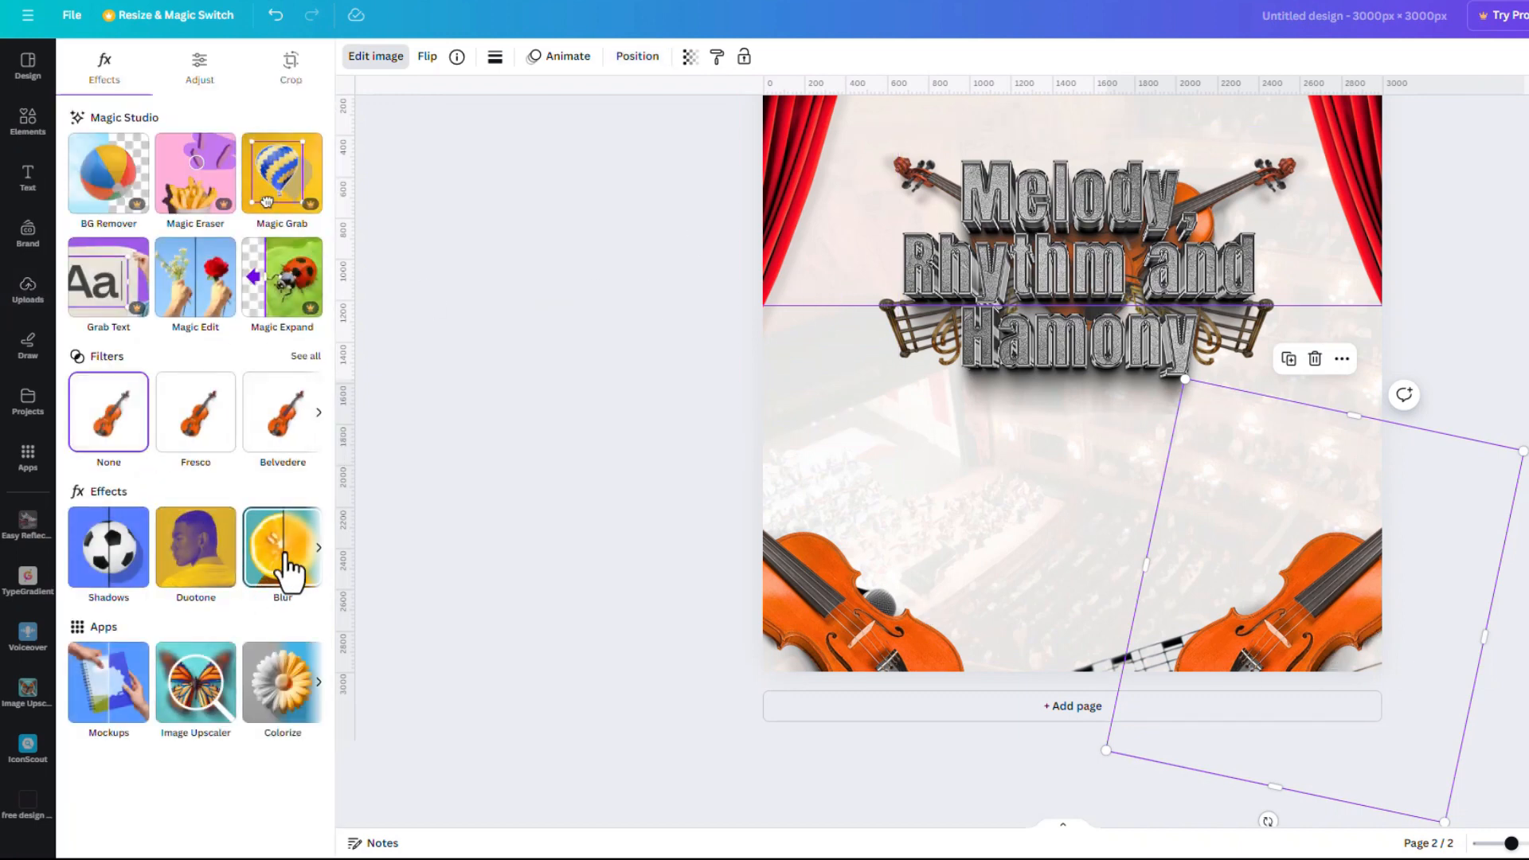
Apply a whole-image blur at intensity 24 to the bottom-right violin
{"action": "left_click", "coordinate": [287, 558]}
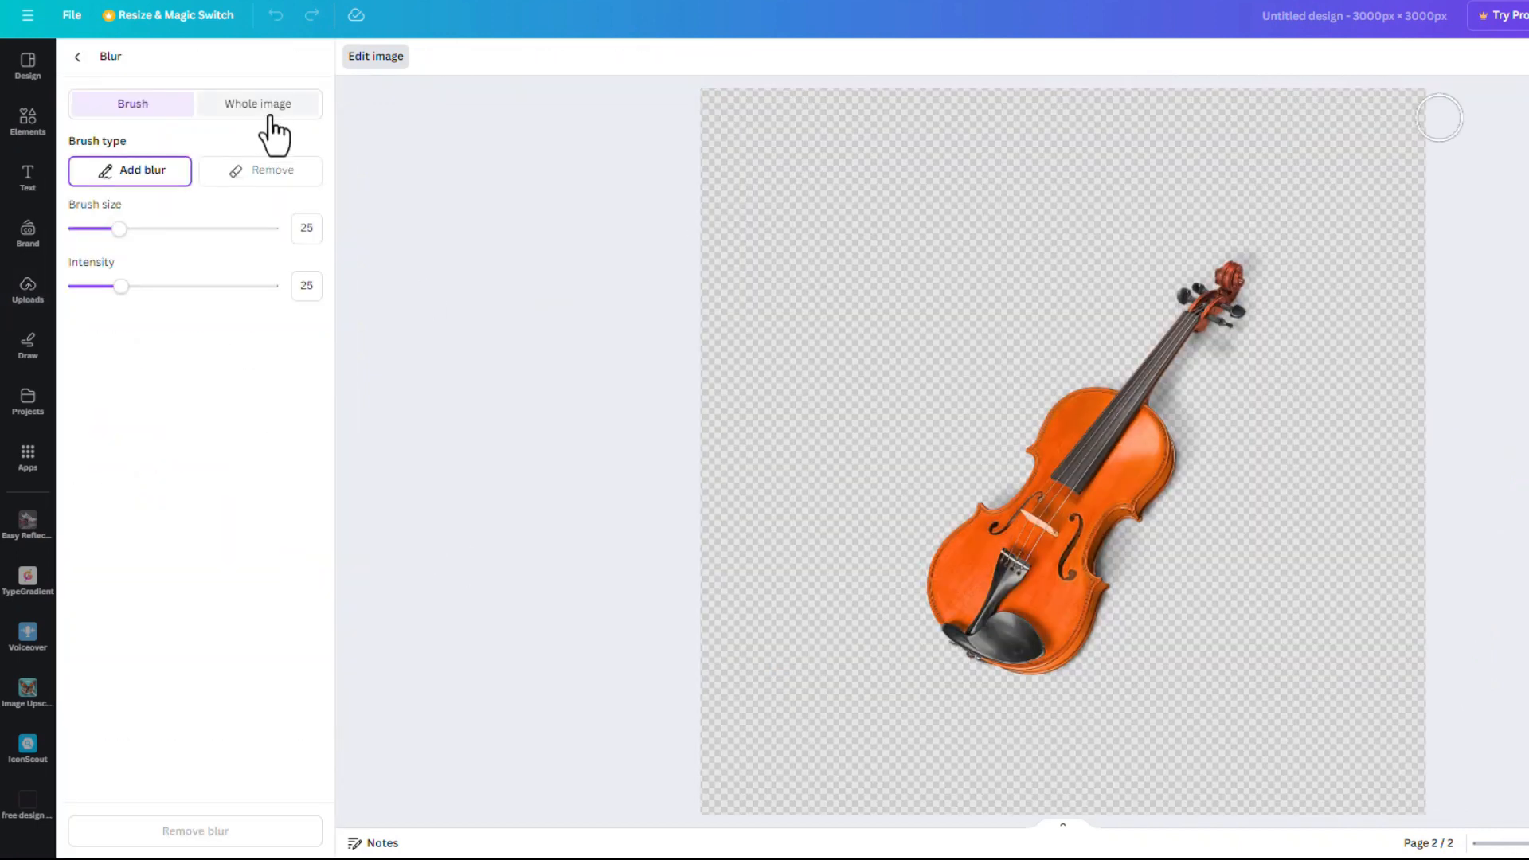
{"action": "left_click", "coordinate": [263, 105]}
{"action": "mouse_move", "coordinate": [121, 174]}
{"action": "left_mouse_down"}
{"action": "mouse_move", "coordinate": [102, 175]}
{"action": "mouse_move", "coordinate": [140, 181]}
{"action": "mouse_move", "coordinate": [122, 186]}
{"action": "left_mouse_up"}
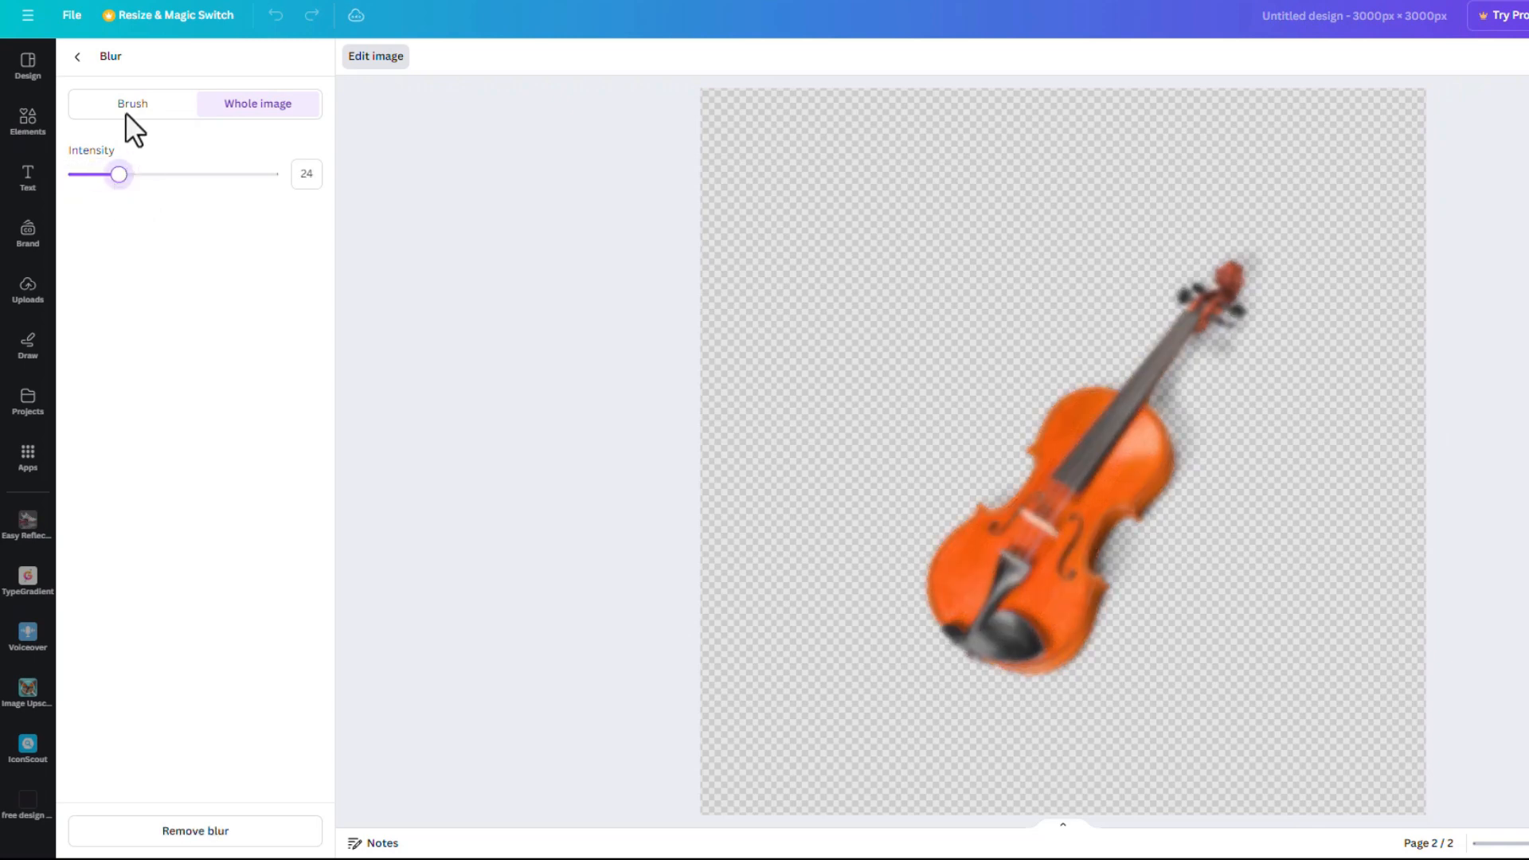
{"action": "left_click", "coordinate": [77, 56]}
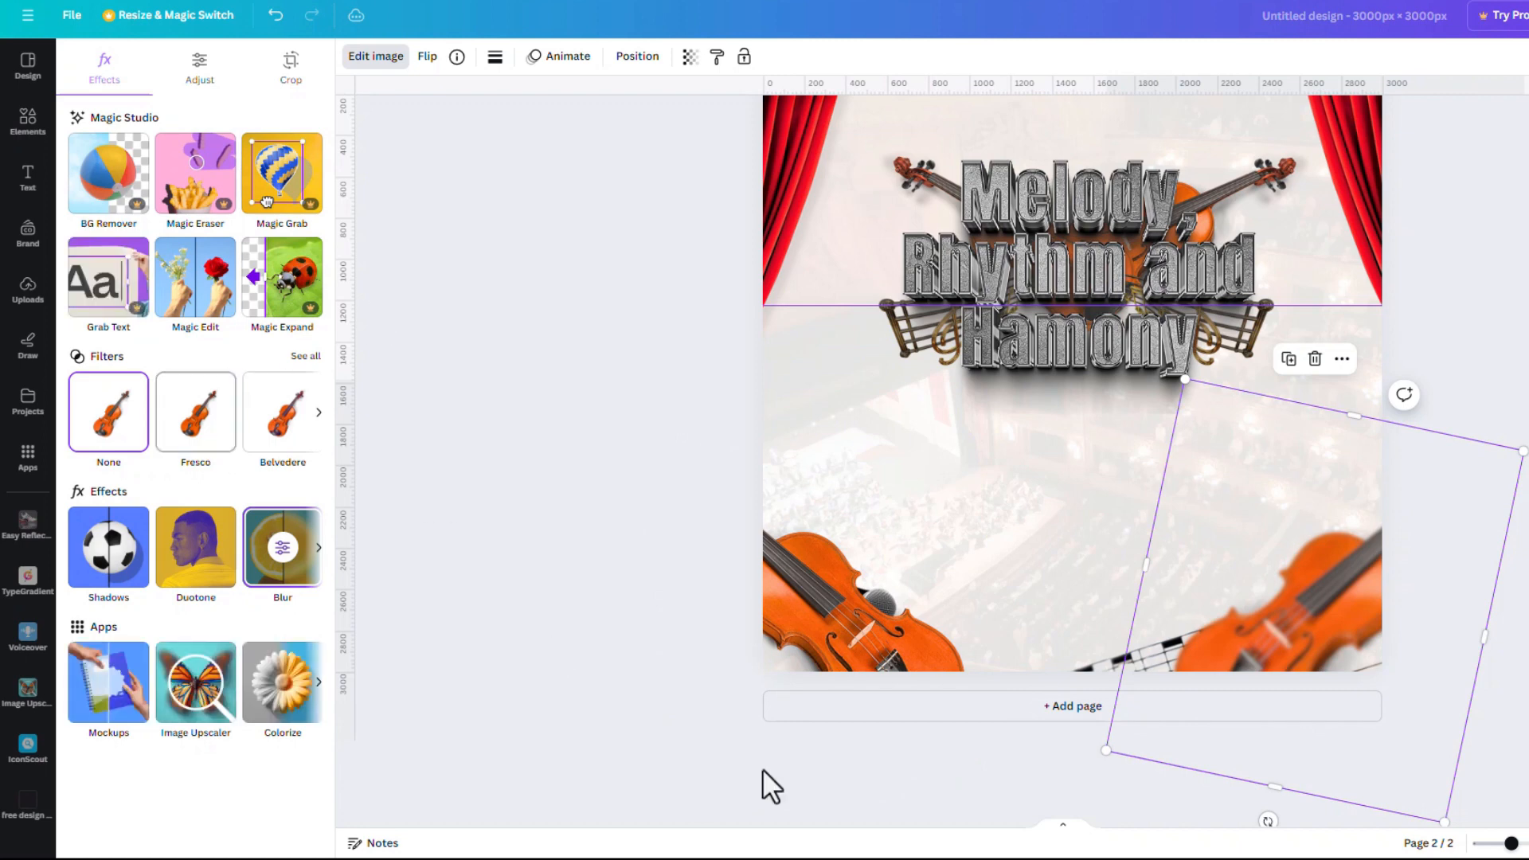
{"action": "left_click", "coordinate": [821, 622]}
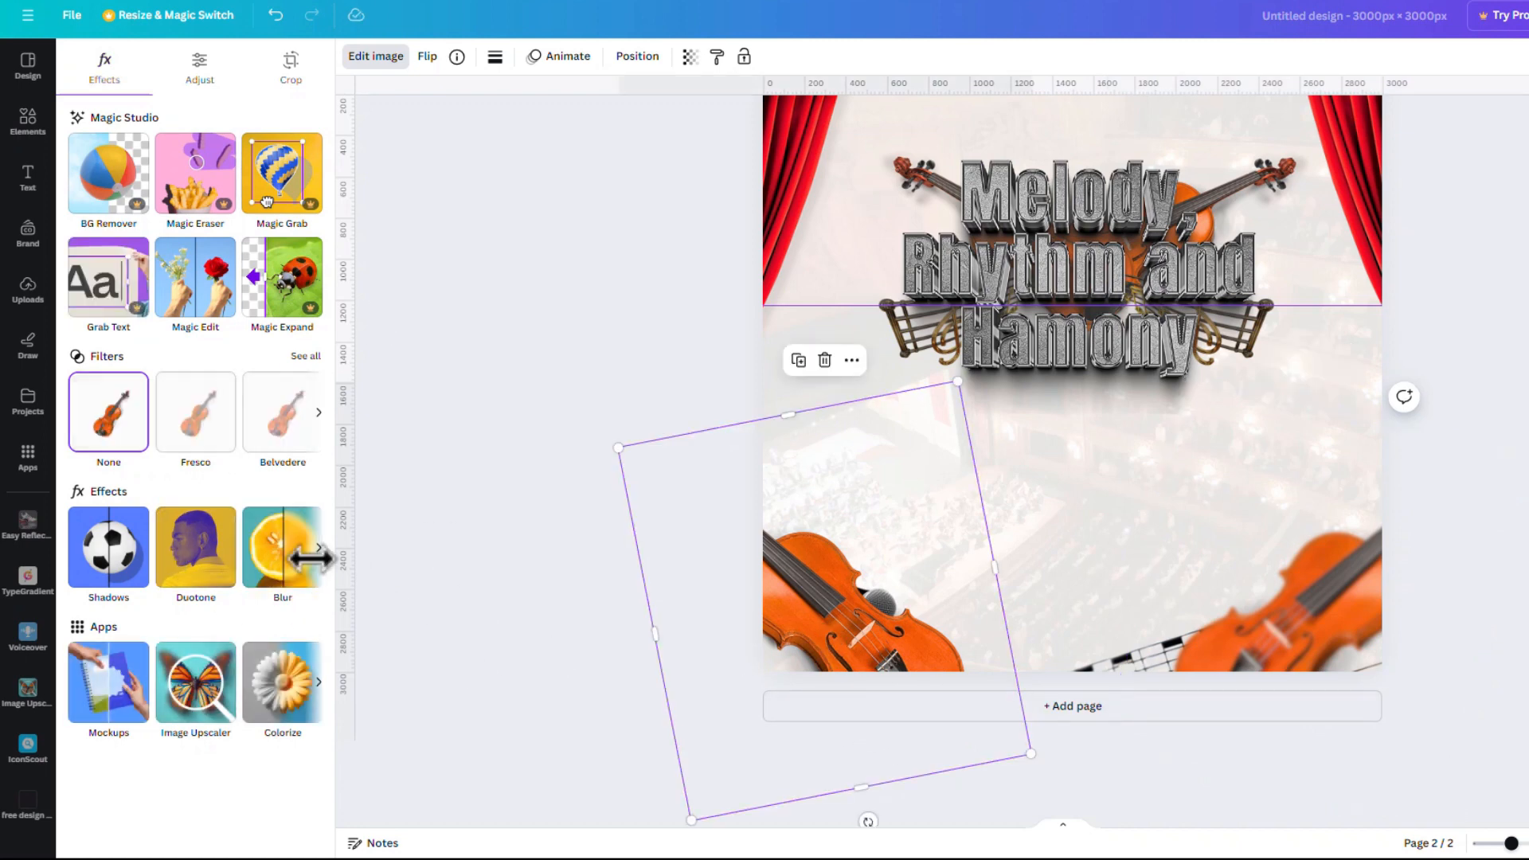
Copy the blurred violin's style and paste it onto the bottom-left violin
{"action": "left_click", "coordinate": [1326, 607]}
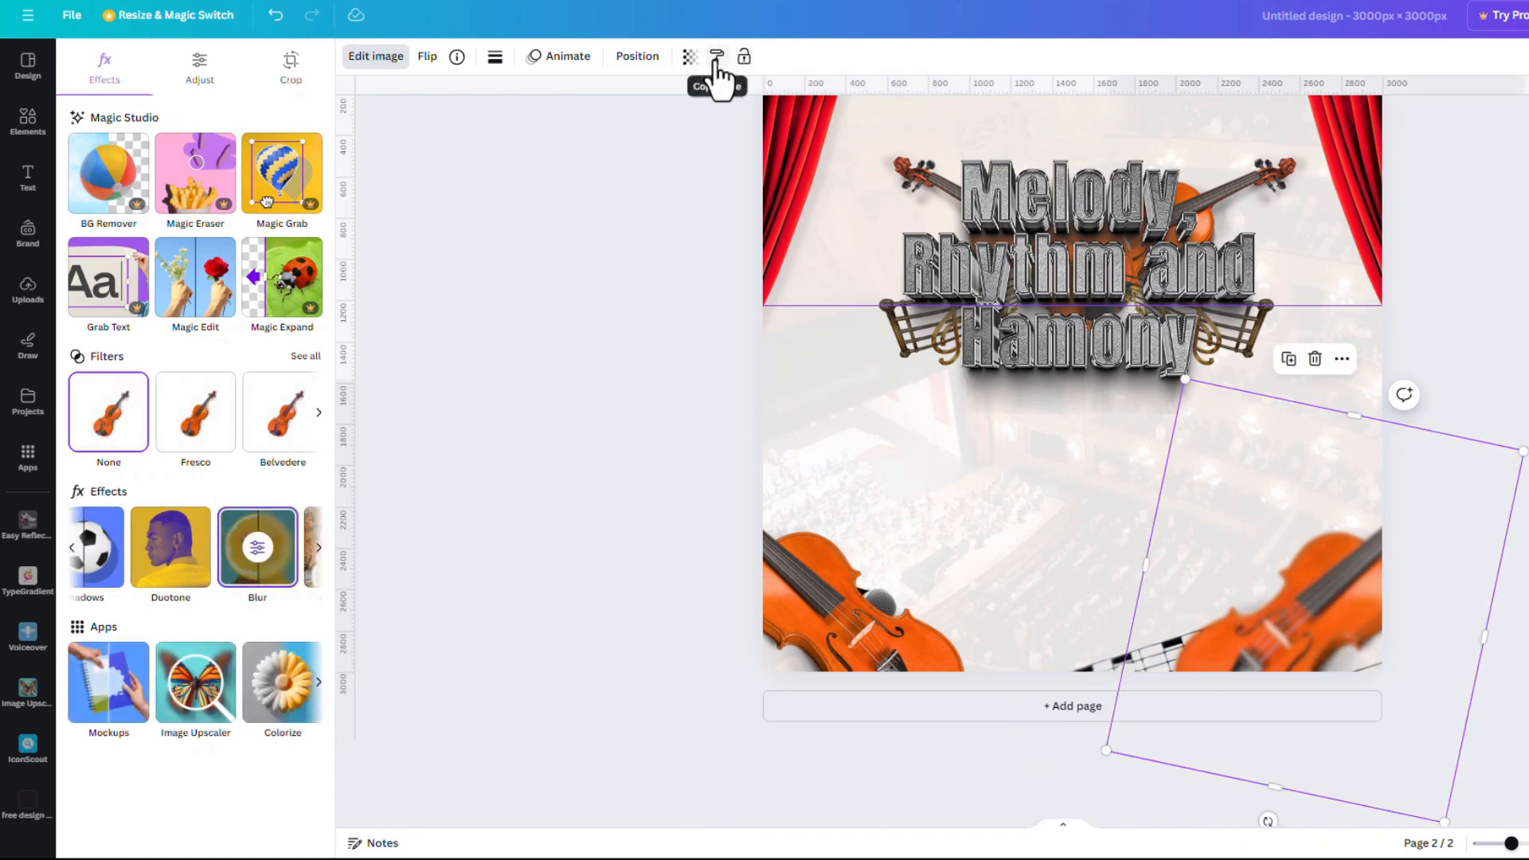
{"action": "right_click", "coordinate": [1306, 599]}
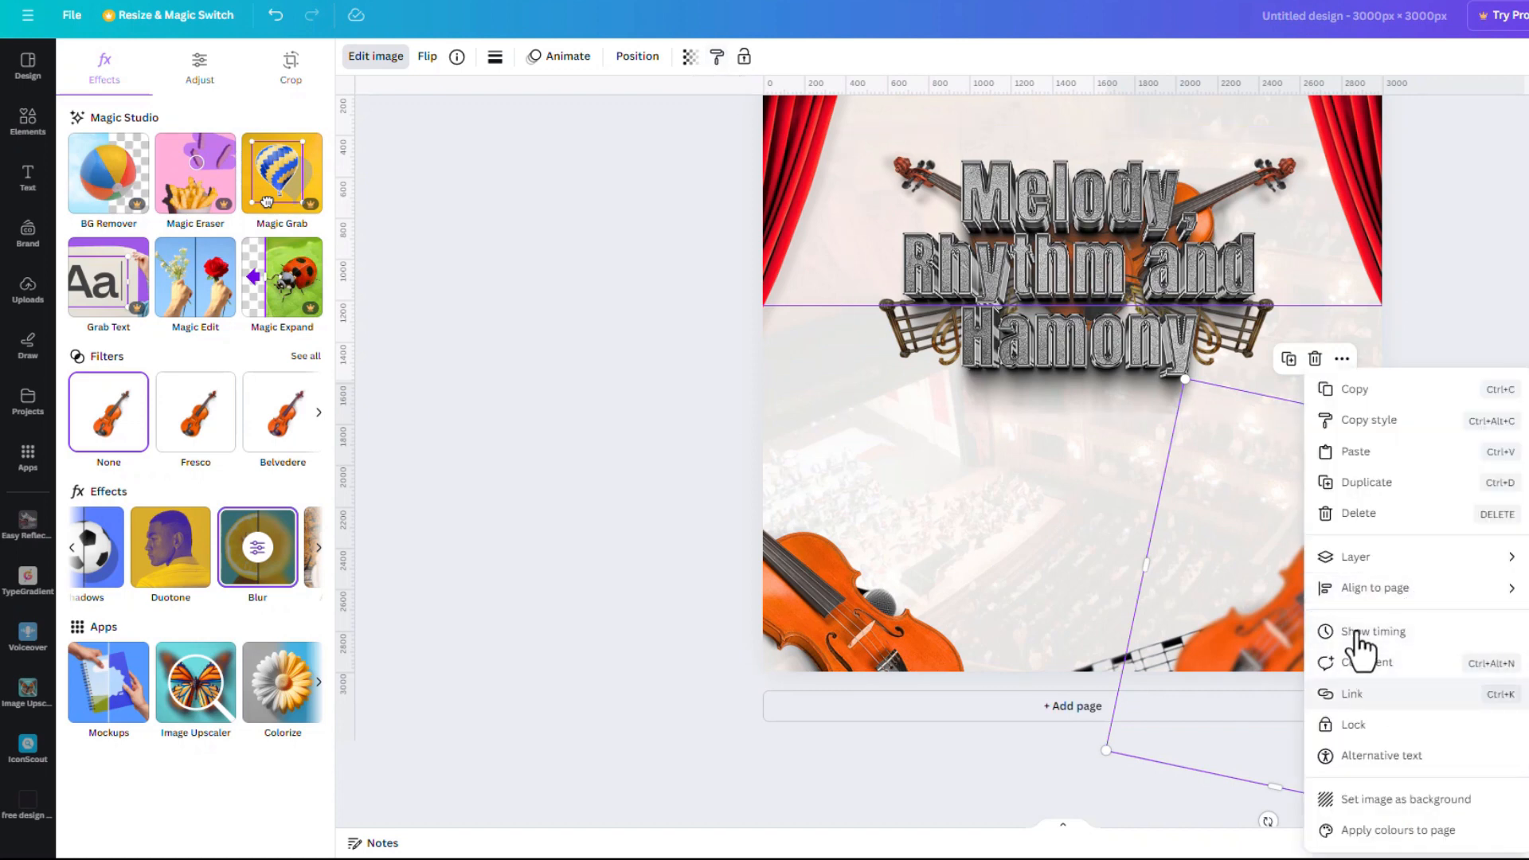
{"action": "left_click", "coordinate": [1382, 436]}
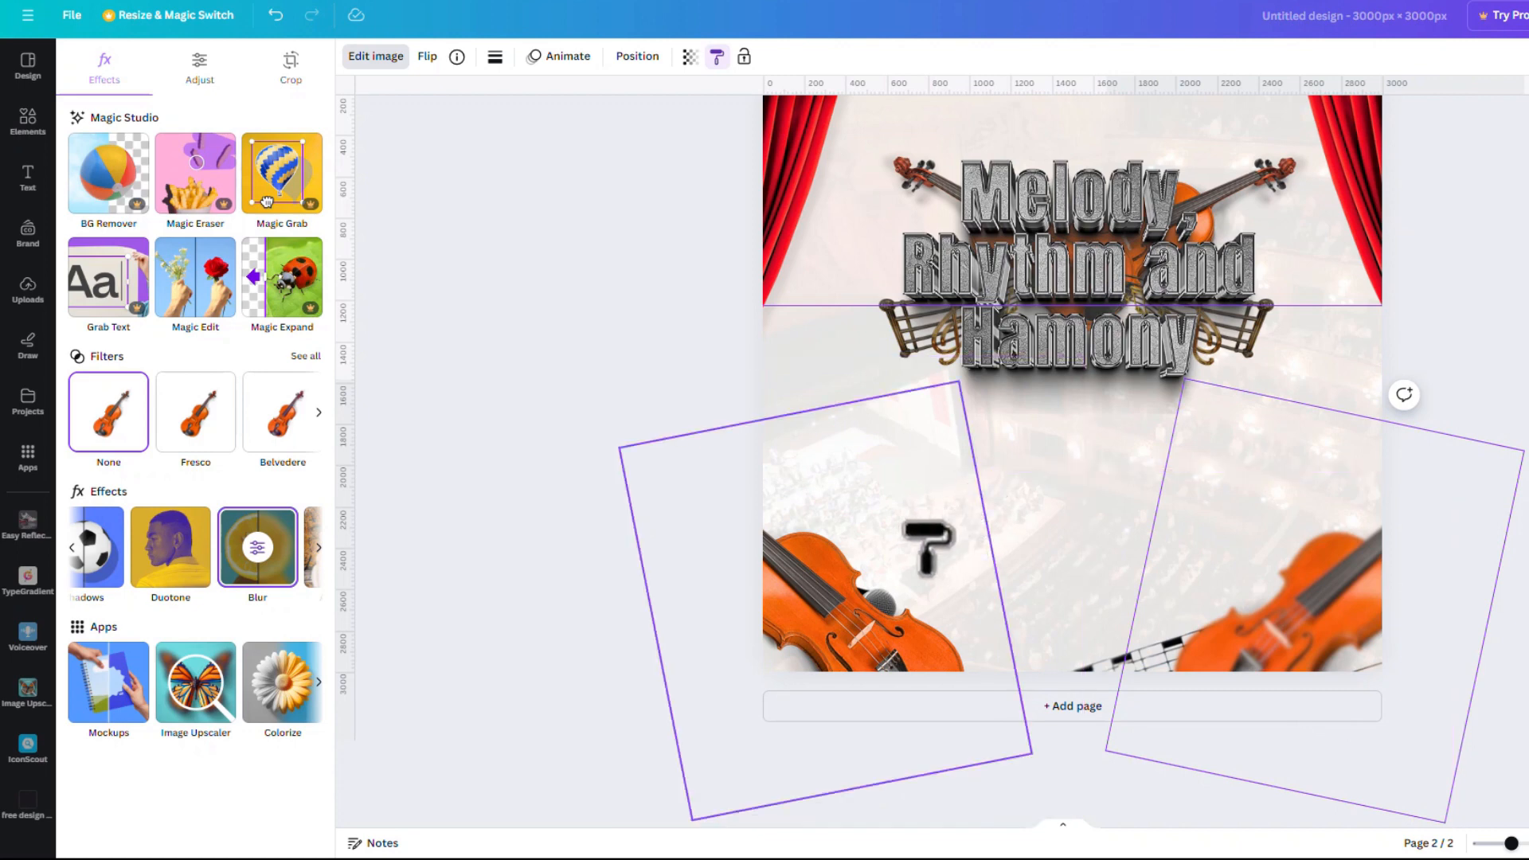
{"action": "left_click", "coordinate": [821, 605]}
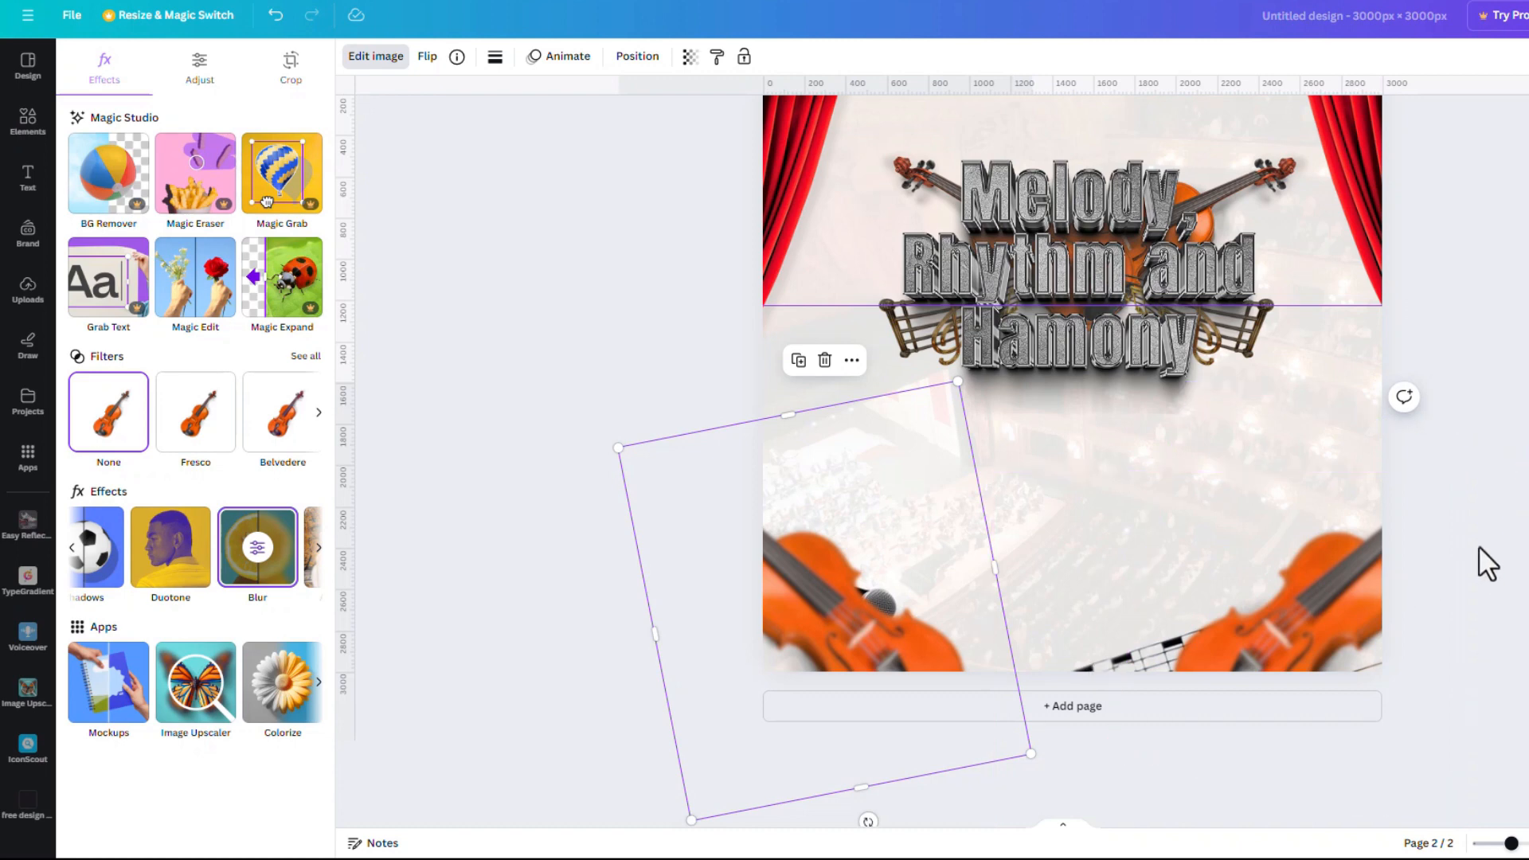
{"action": "scroll", "coordinate": [1170, 555], "scroll_direction": "up", "scroll_amount": 2}
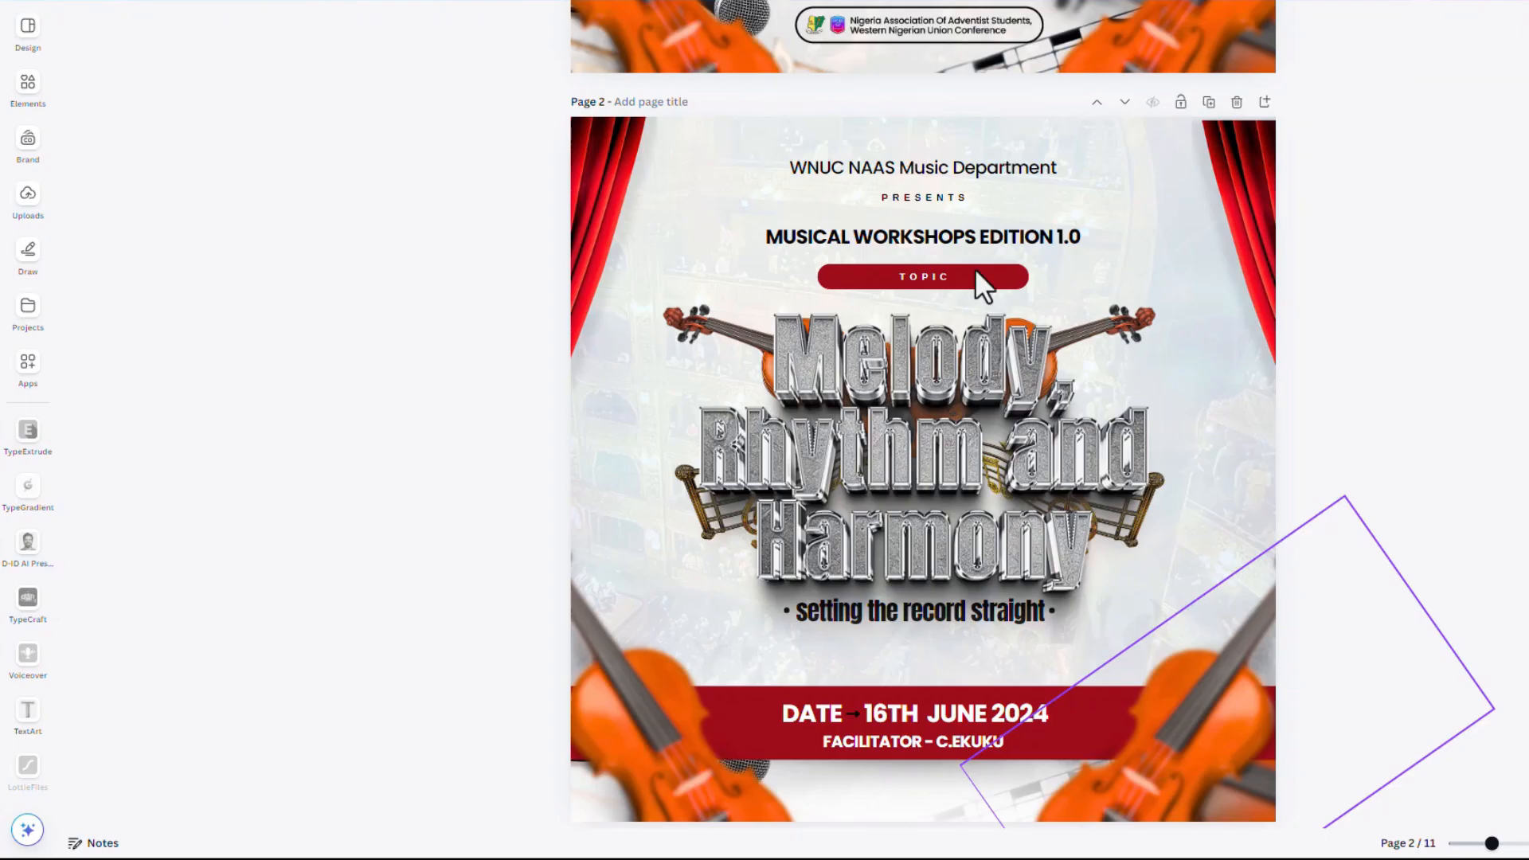
Scroll down to page 2 and bring up the Elements library in the left sidebar
{"action": "scroll", "coordinate": [925, 722], "scroll_direction": "down", "scroll_amount": 2}
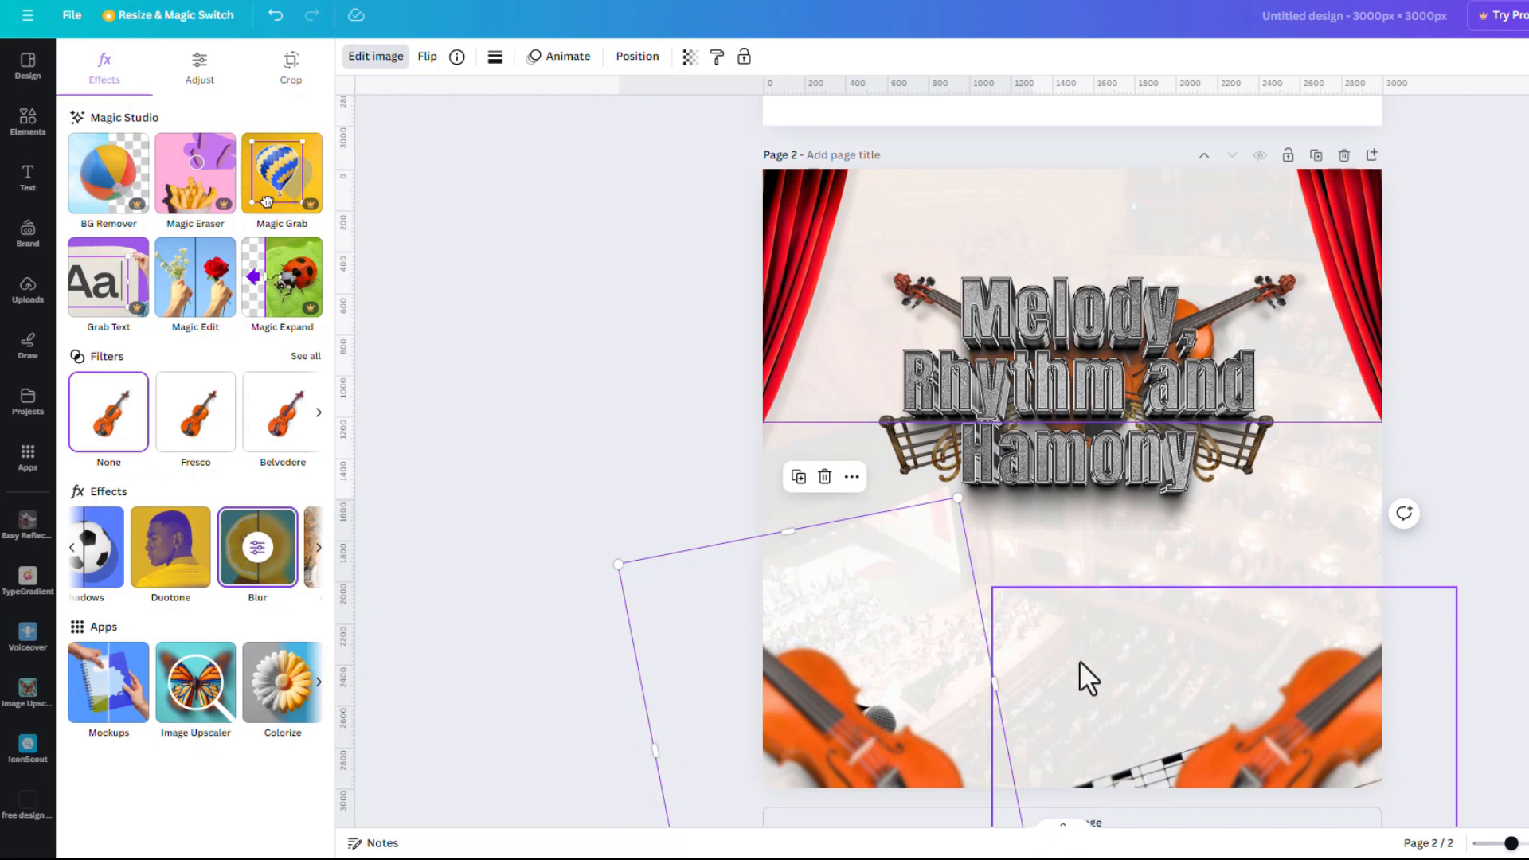
{"action": "scroll", "coordinate": [1078, 661], "scroll_direction": "down", "scroll_amount": 2}
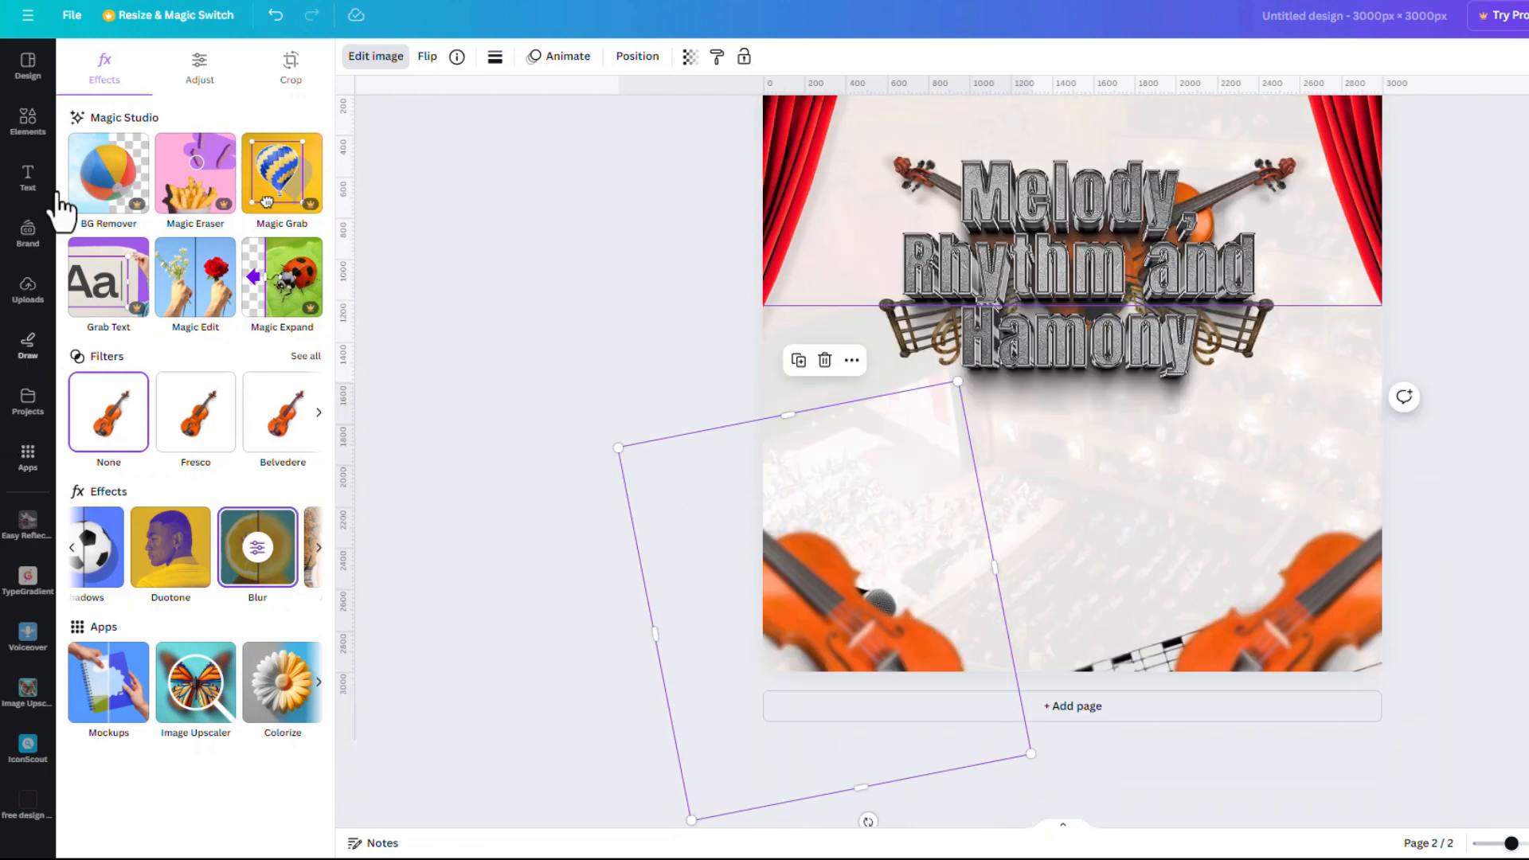
{"action": "left_click", "coordinate": [16, 134]}
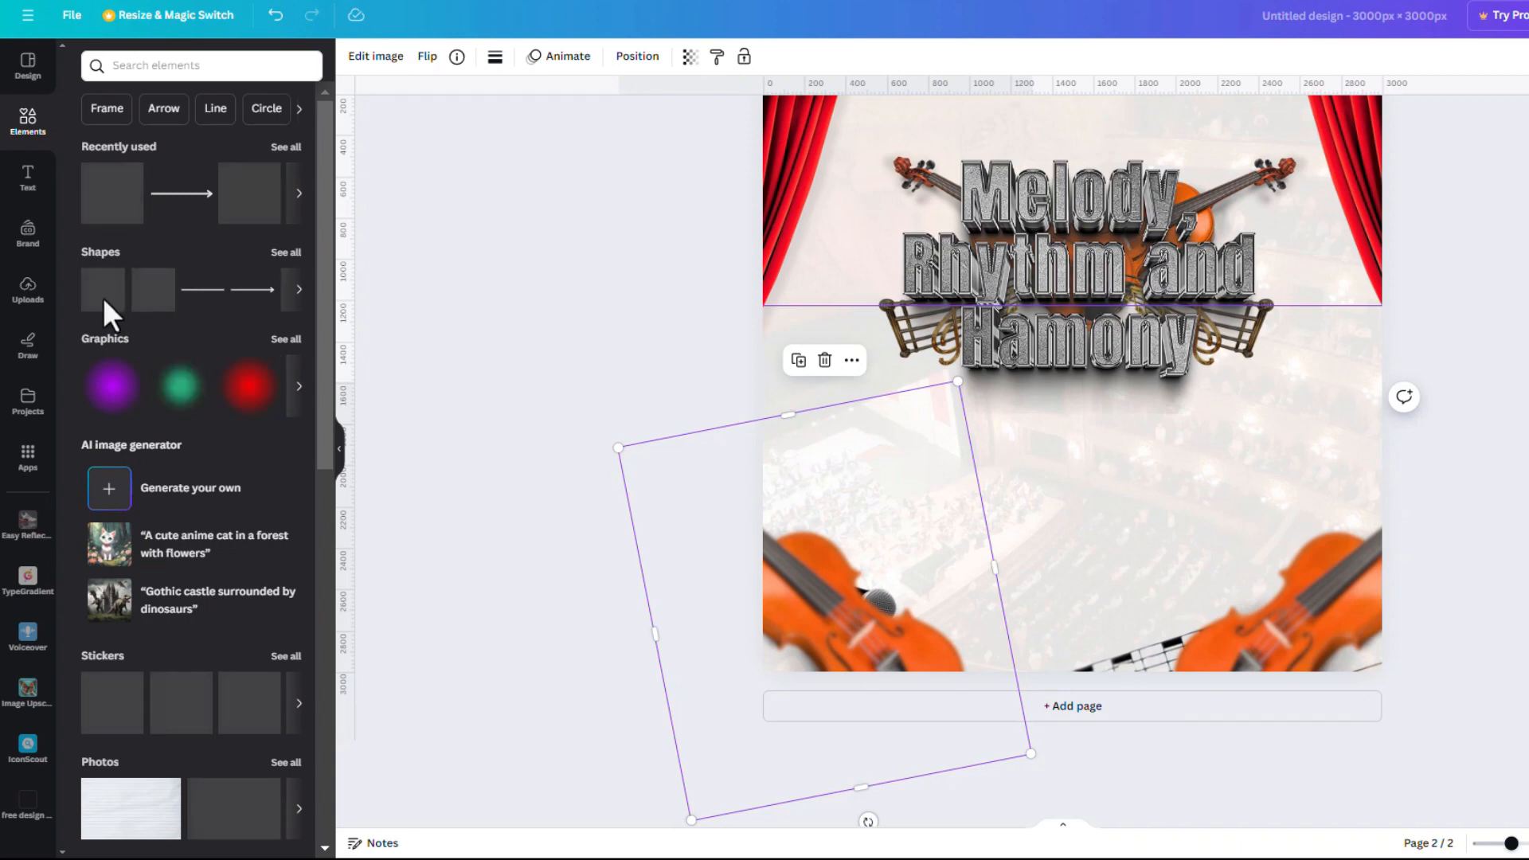
Add a red square and stretch it into a thin full-width band near the page bottom
{"action": "left_click", "coordinate": [104, 310]}
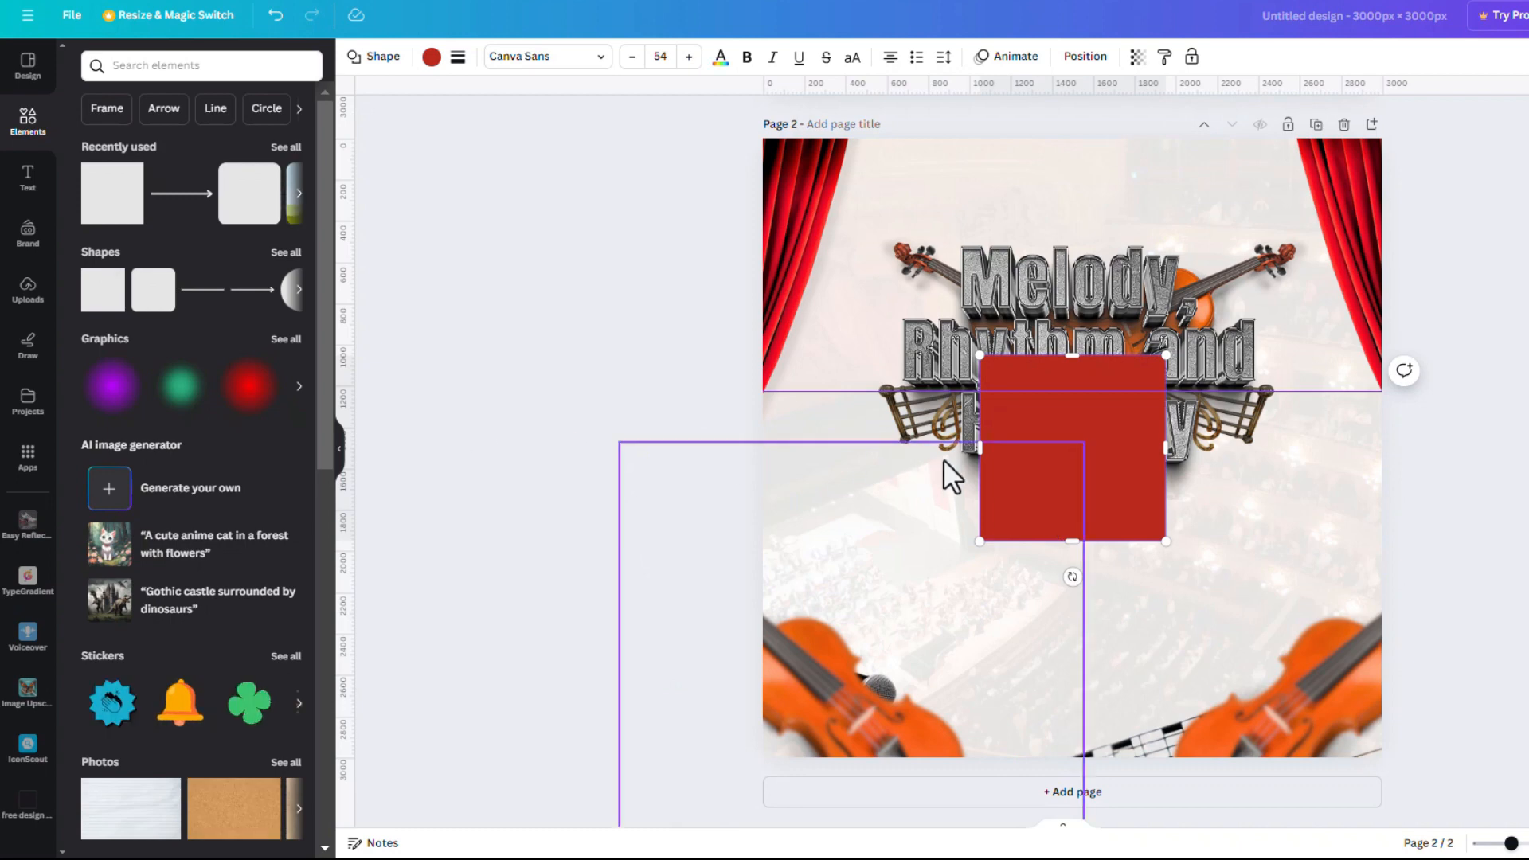
{"action": "left_click_drag", "start_coordinate": [983, 447], "coordinate": [587, 451]}
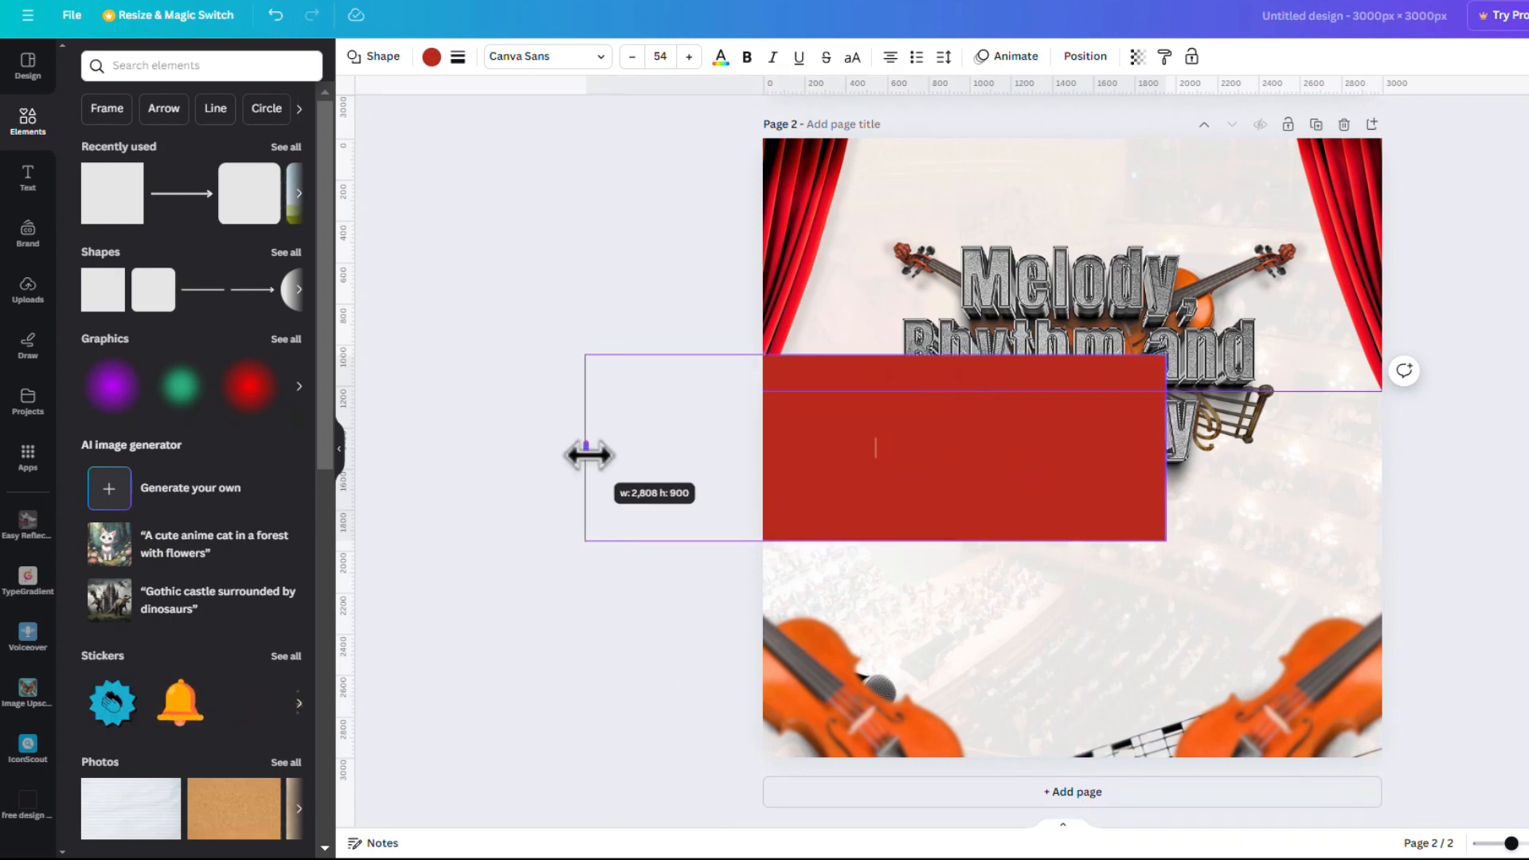
{"action": "left_click_drag", "start_coordinate": [1175, 449], "coordinate": [1424, 447]}
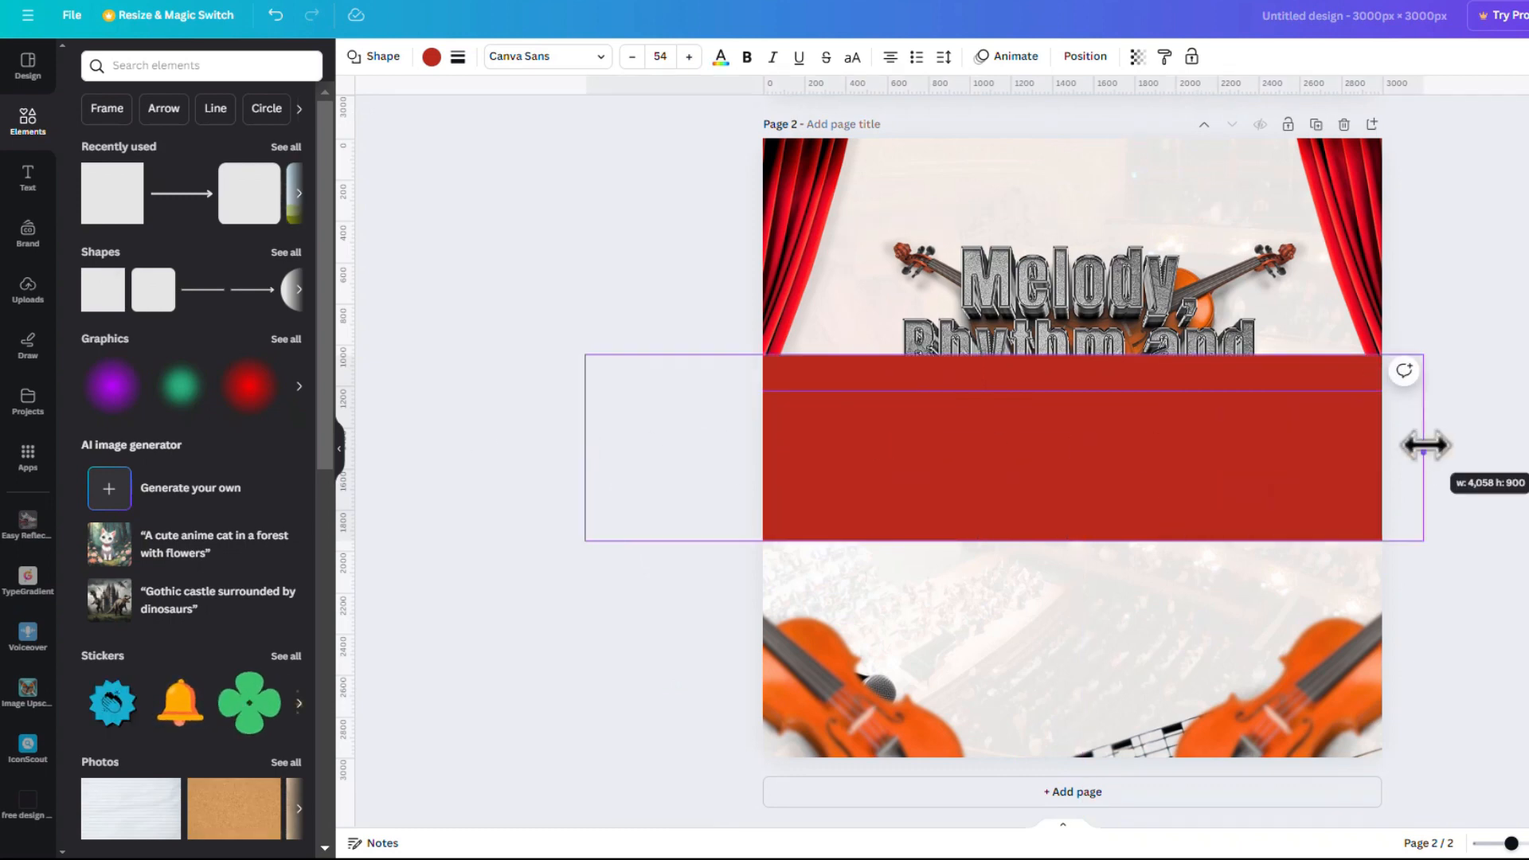
{"action": "left_click_drag", "start_coordinate": [1005, 362], "coordinate": [1092, 690]}
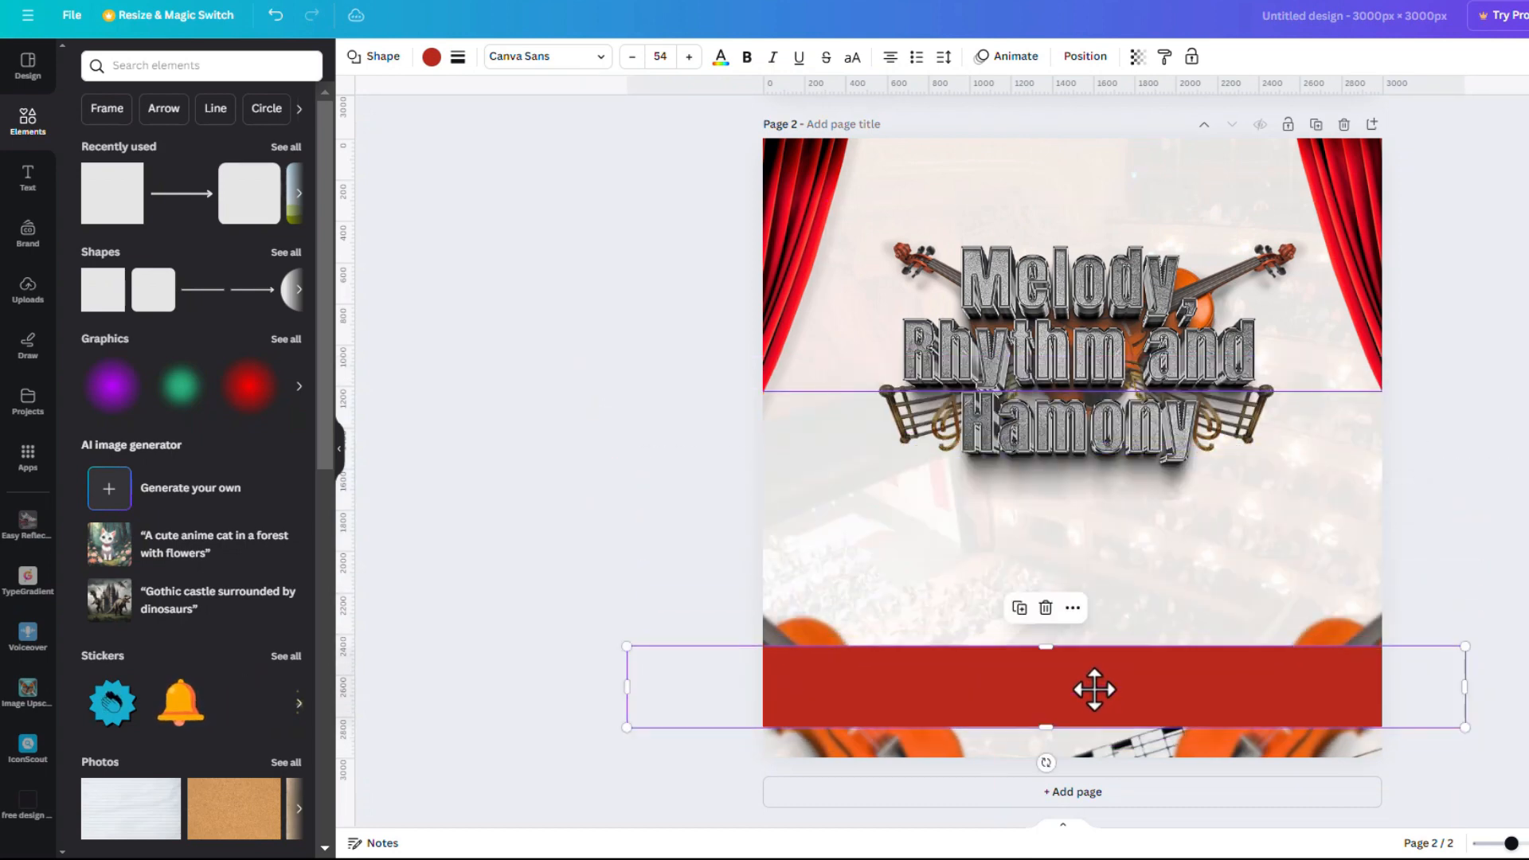
Move the red band below the violin images in the layer order
{"action": "left_click", "coordinate": [1072, 64]}
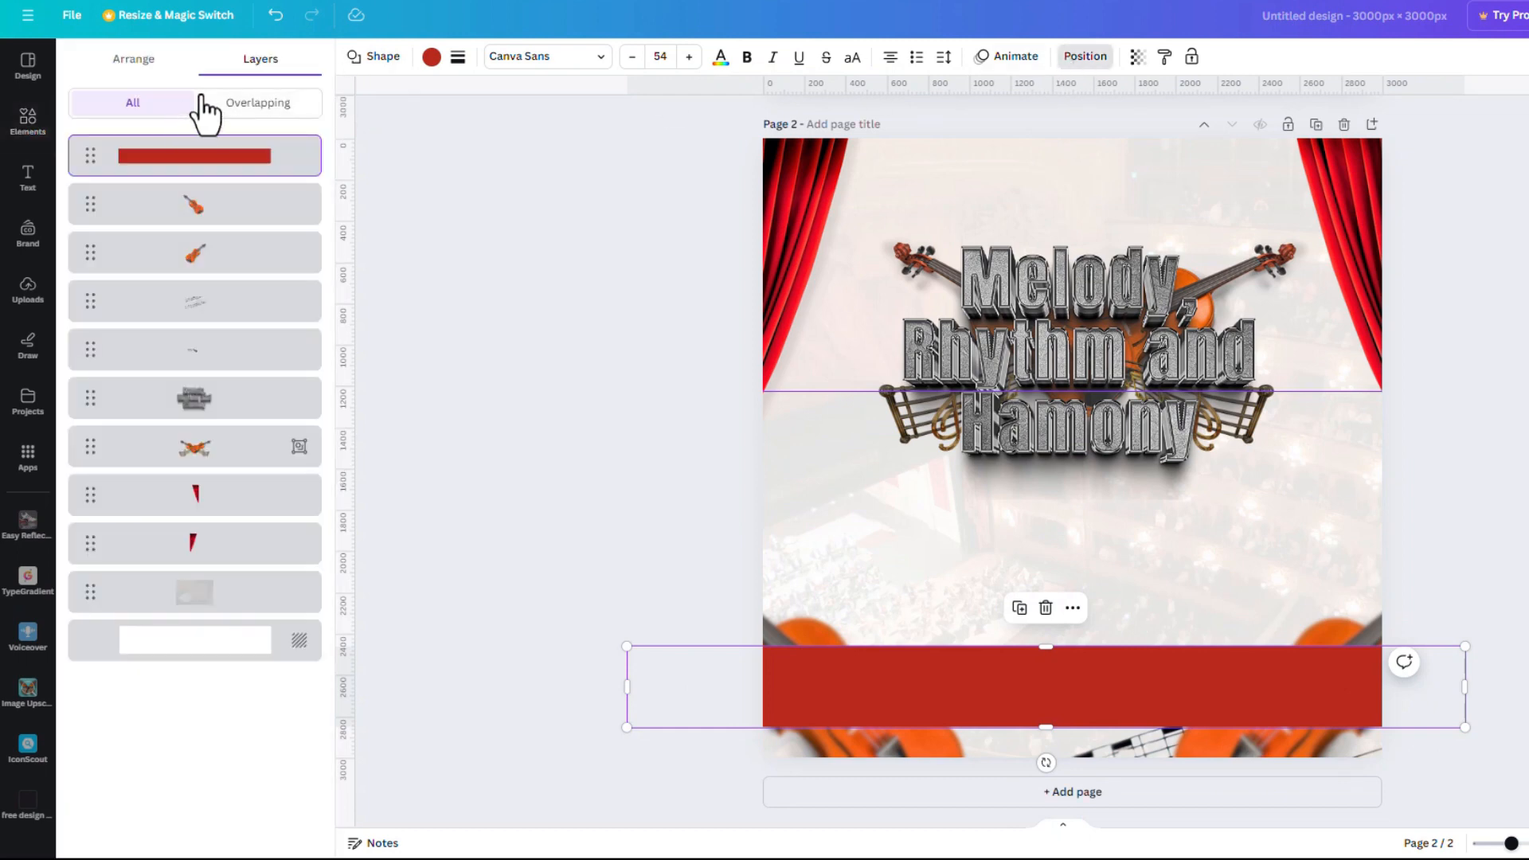
{"action": "left_click_drag", "start_coordinate": [246, 172], "coordinate": [222, 283]}
{"action": "left_click", "coordinate": [1524, 466]}
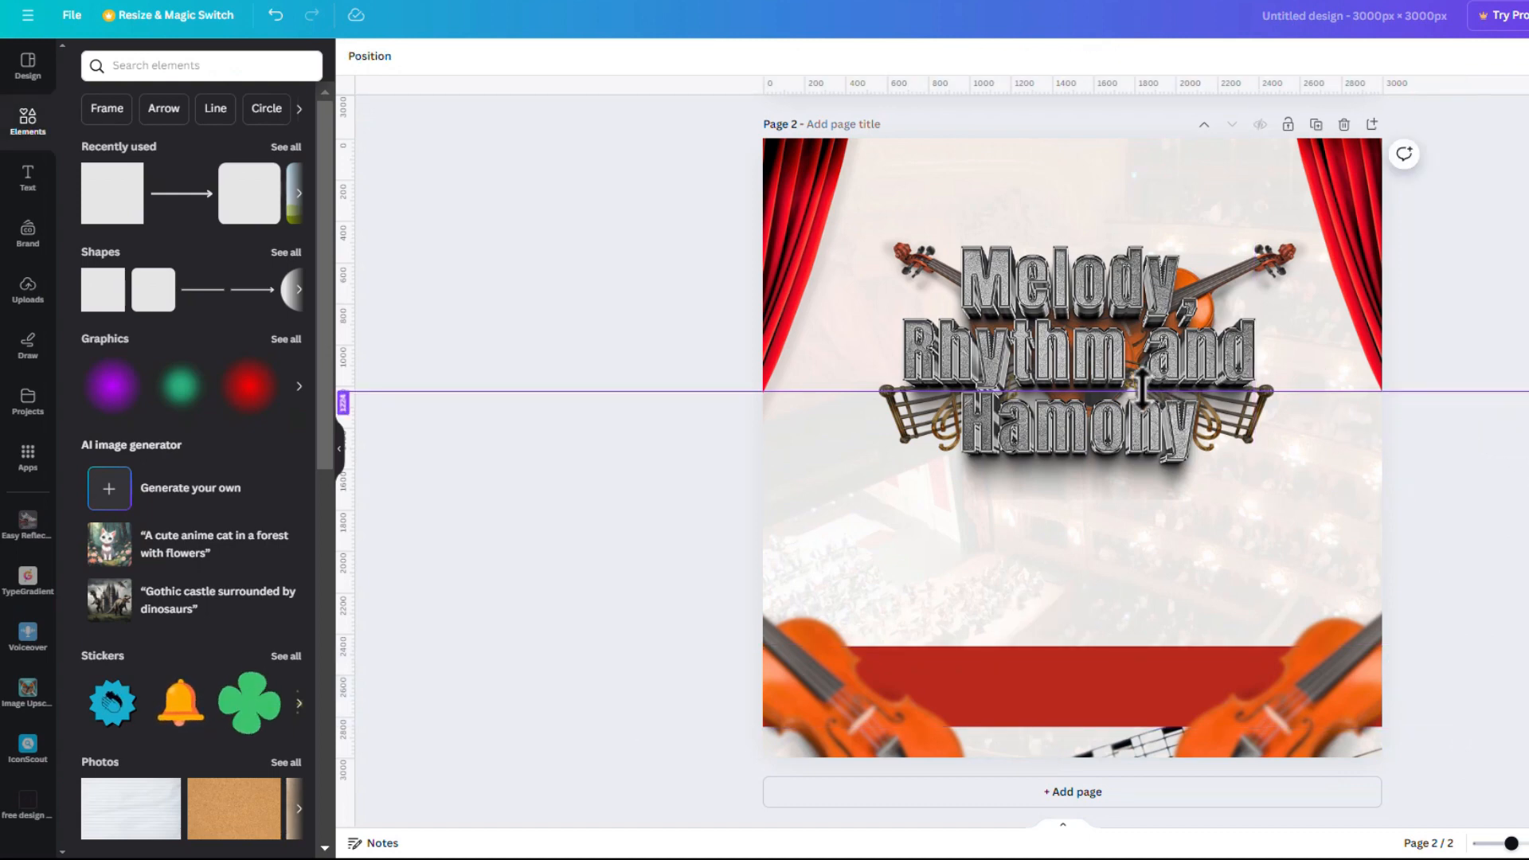
Remove the centre guide and add margin guides near the top, bottom, left and right edges
{"action": "left_click_drag", "start_coordinate": [1141, 391], "coordinate": [1103, 21]}
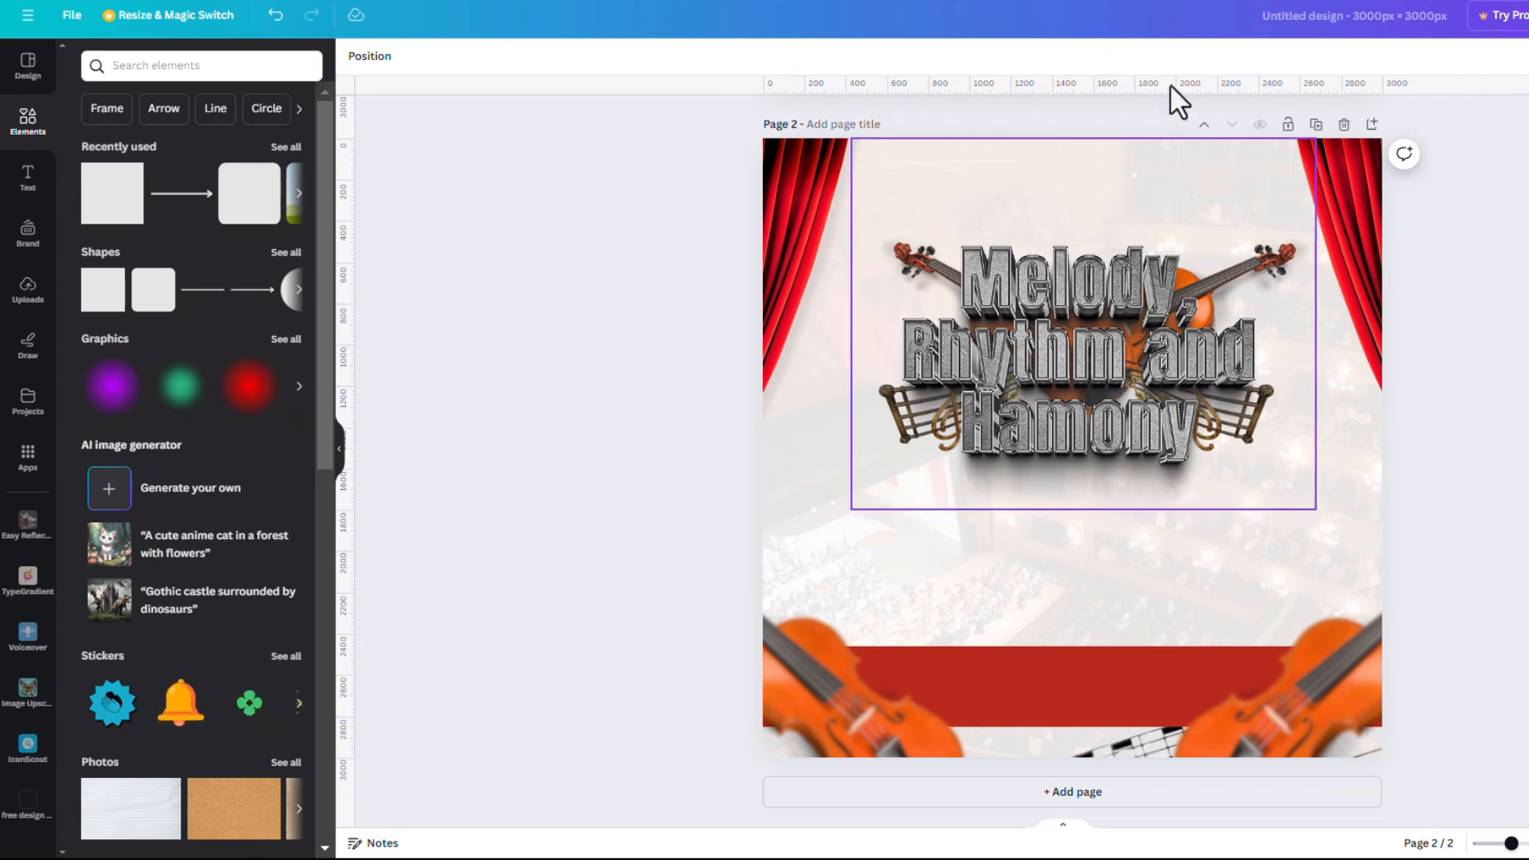
{"action": "left_click_drag", "start_coordinate": [1180, 89], "coordinate": [1201, 176]}
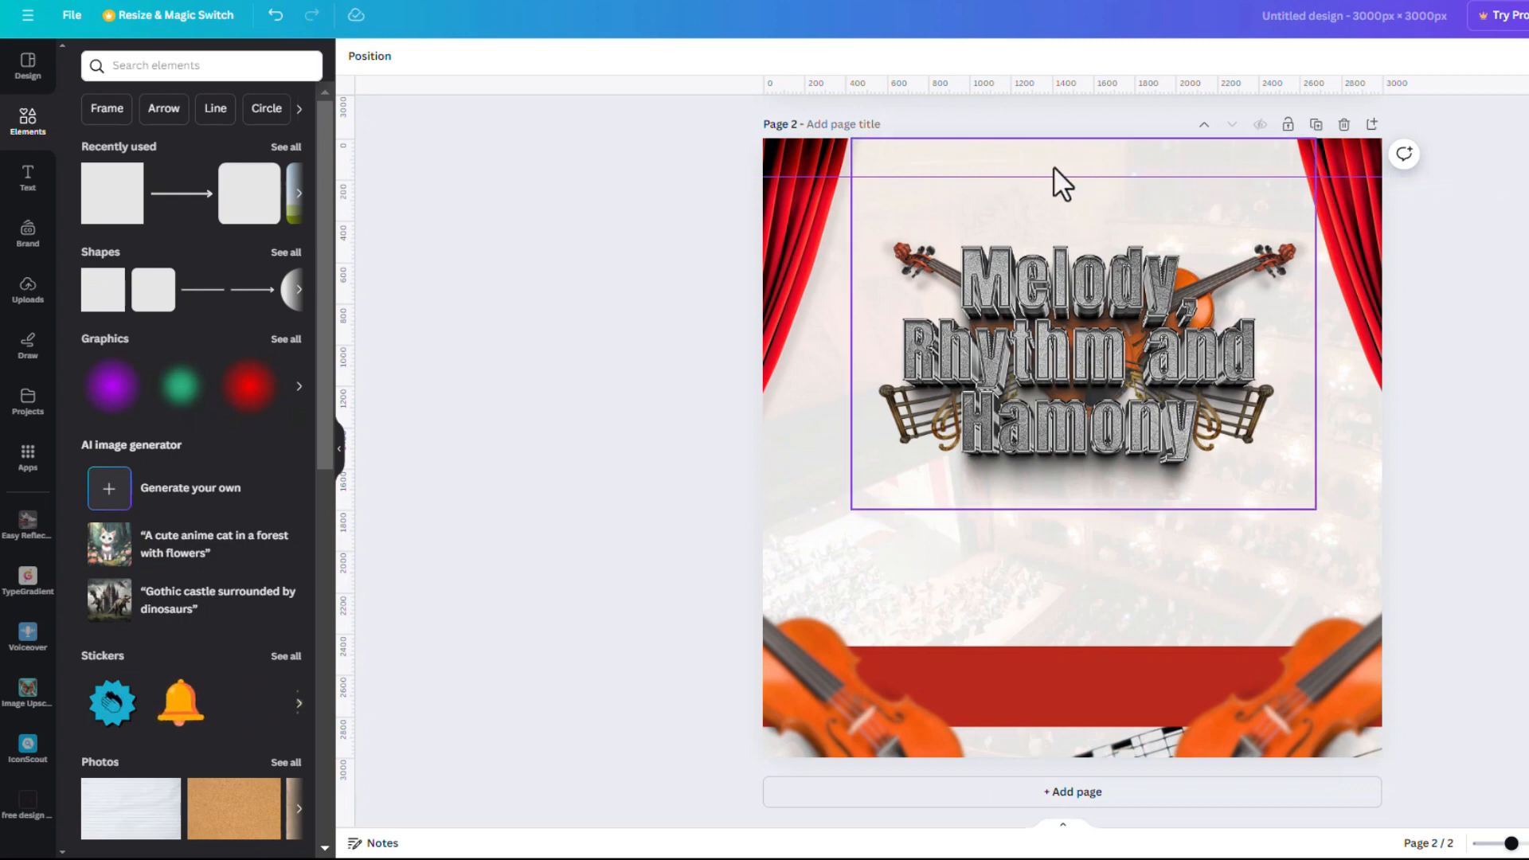
{"action": "left_click_drag", "start_coordinate": [983, 85], "coordinate": [1027, 714]}
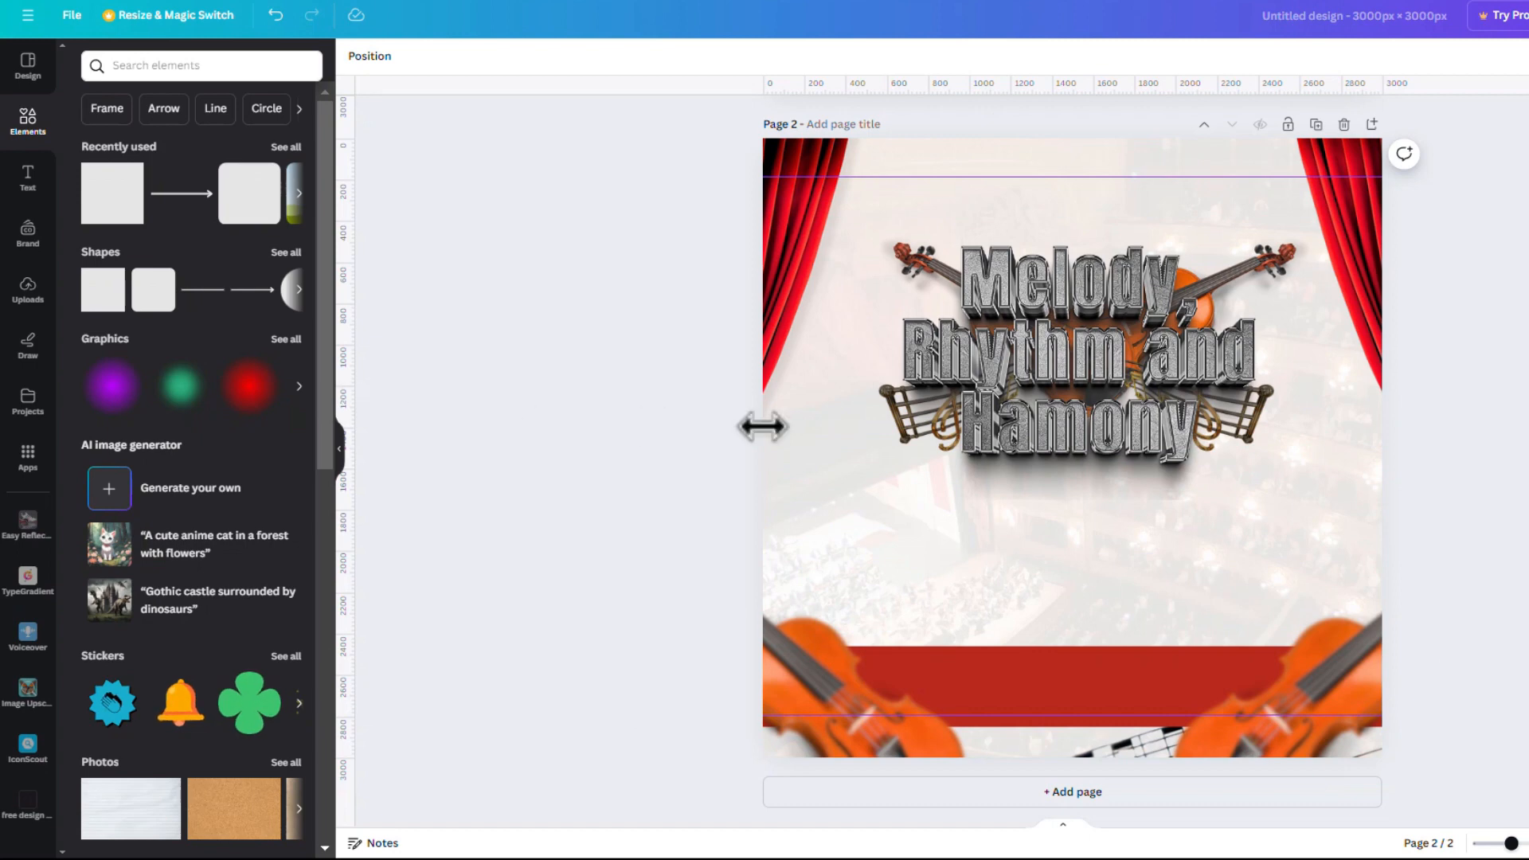
{"action": "left_click_drag", "start_coordinate": [762, 426], "coordinate": [818, 434]}
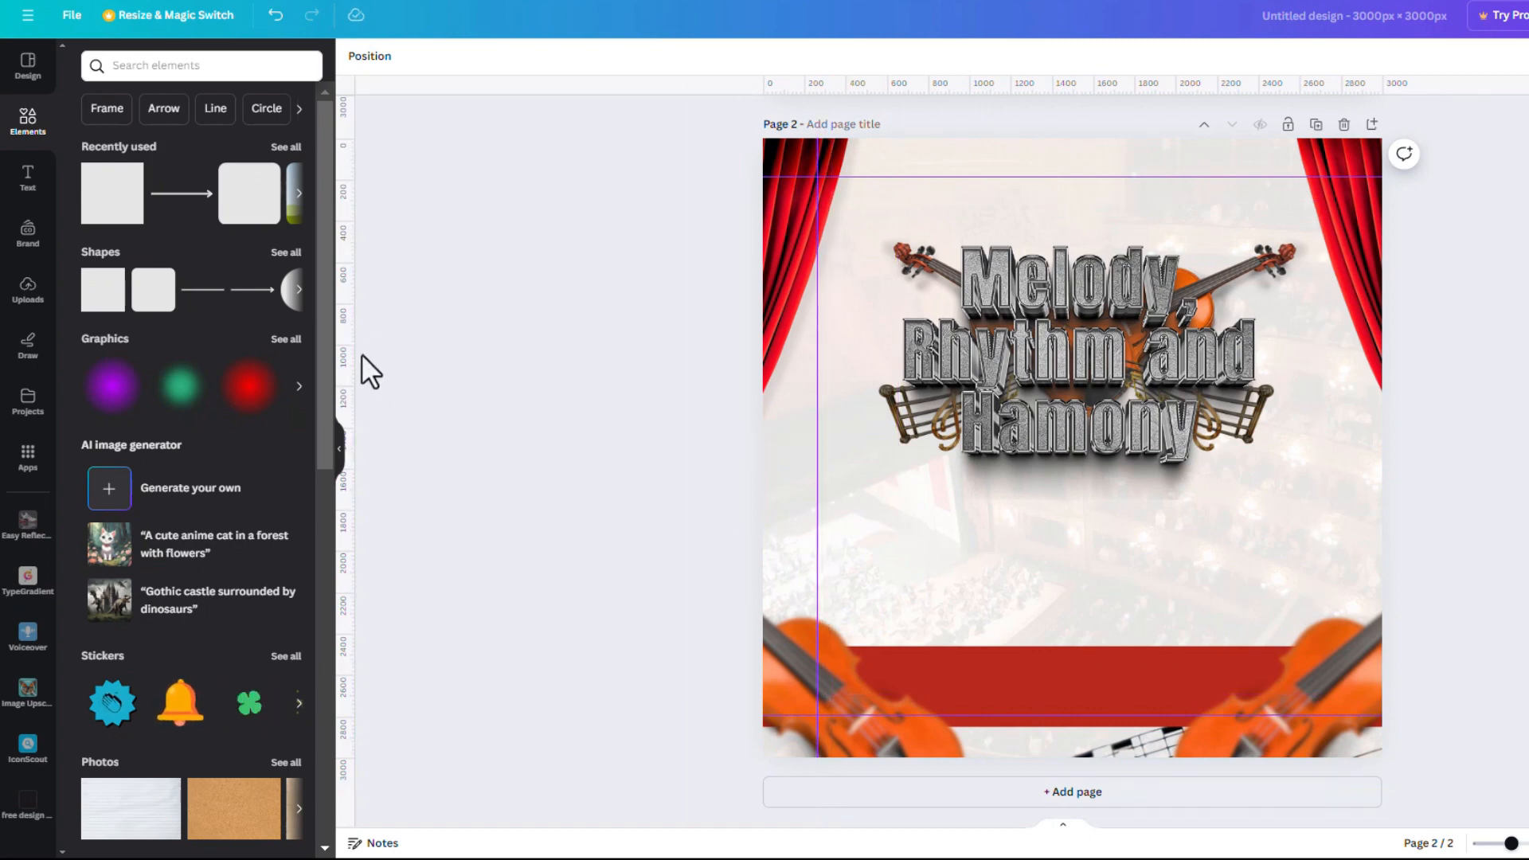
{"action": "left_click_drag", "start_coordinate": [341, 352], "coordinate": [1331, 390]}
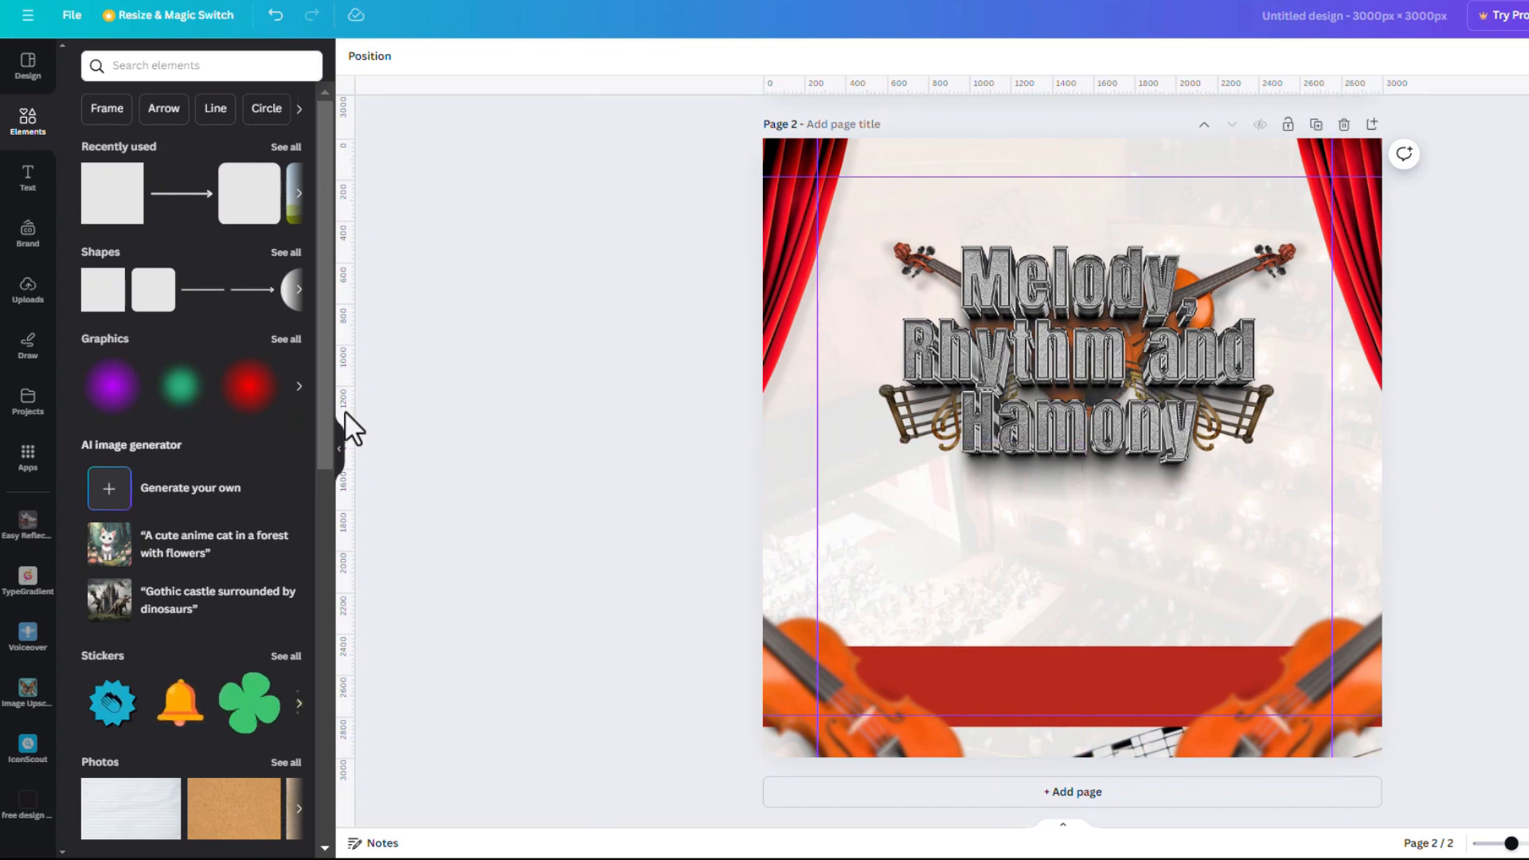
{"action": "left_click", "coordinate": [19, 299]}
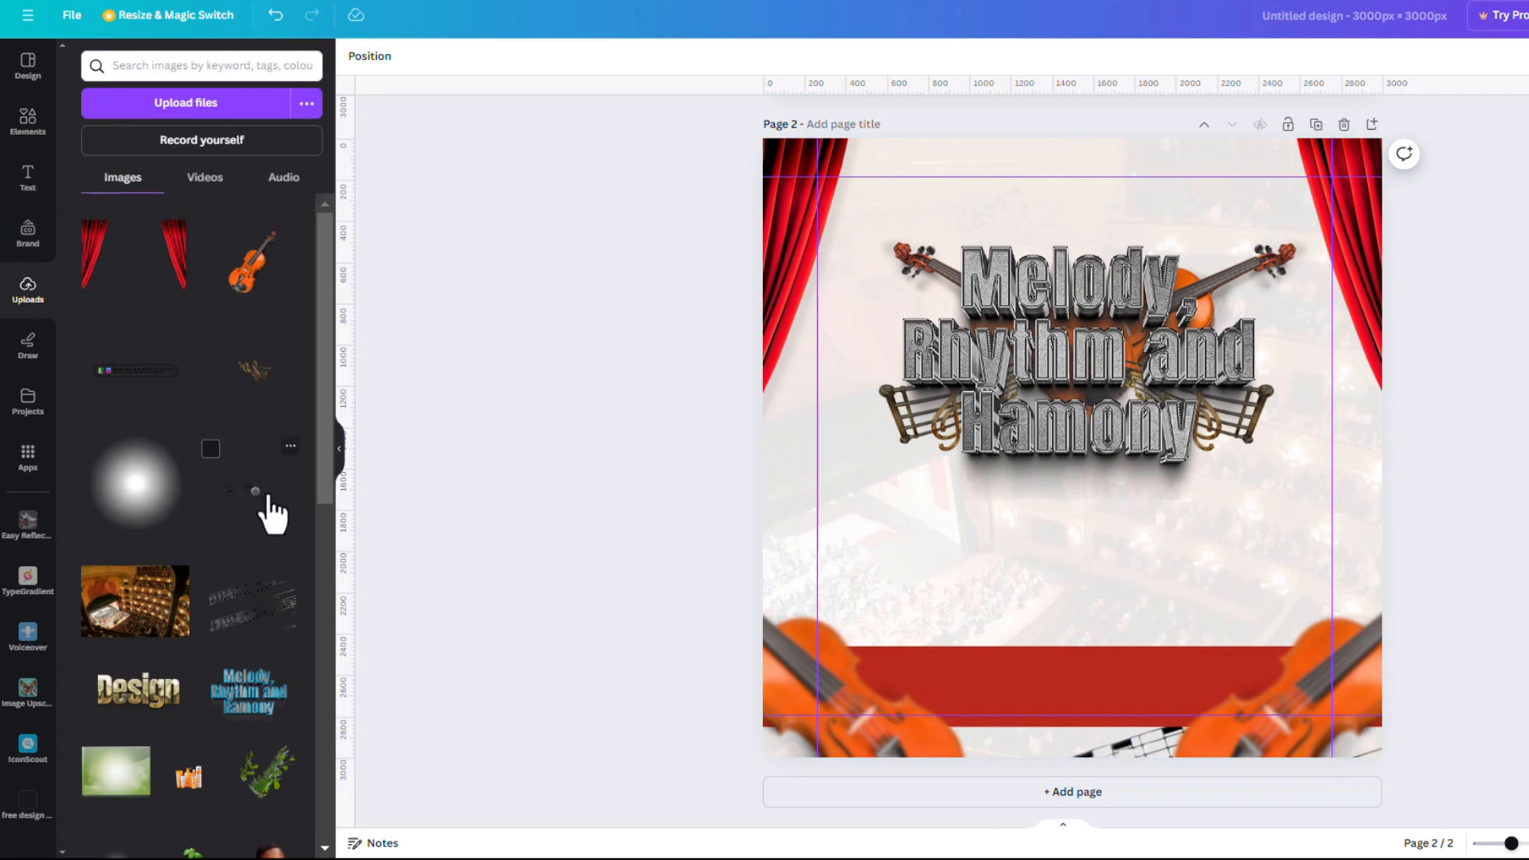
Discard the microphone image, then add the association logo banner, crop it and place it below the title
{"action": "left_click", "coordinate": [269, 501]}
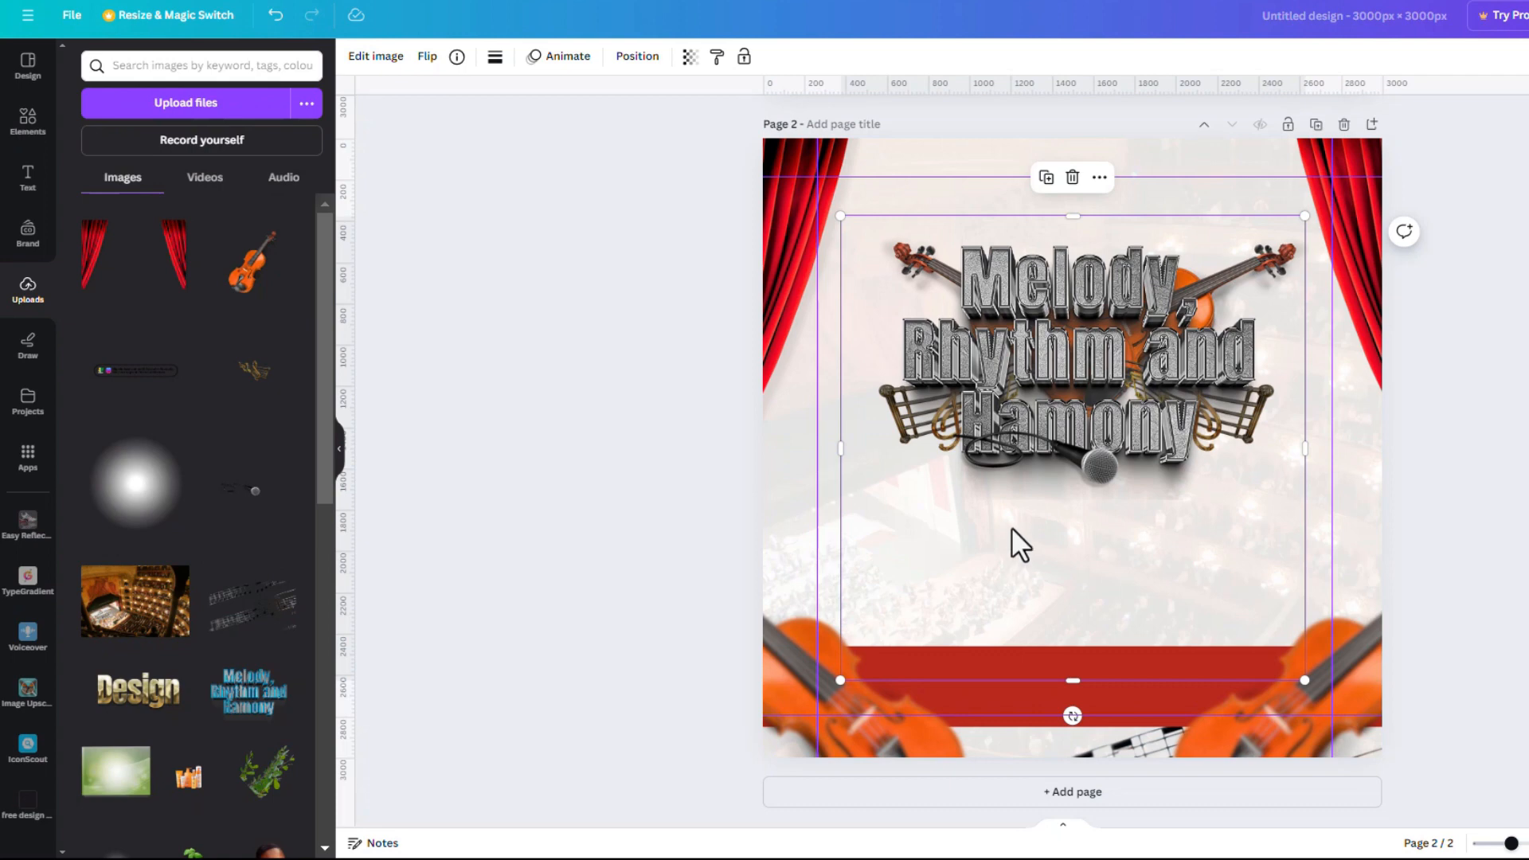
{"action": "left_click_drag", "start_coordinate": [1011, 513], "coordinate": [194, 478]}
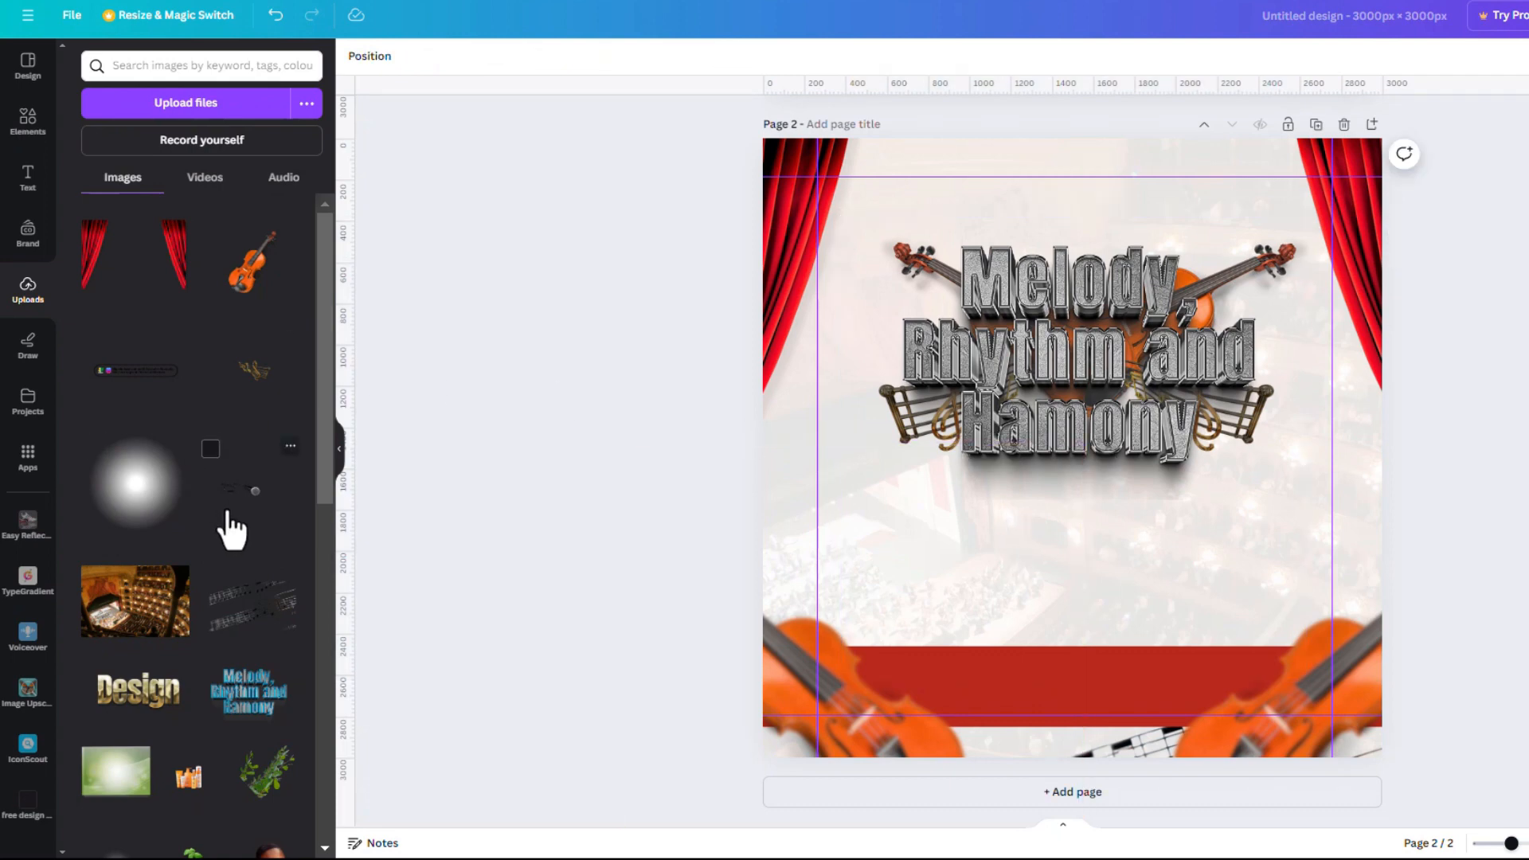
{"action": "left_click", "coordinate": [155, 402]}
{"action": "left_click_drag", "start_coordinate": [1117, 555], "coordinate": [1117, 708]}
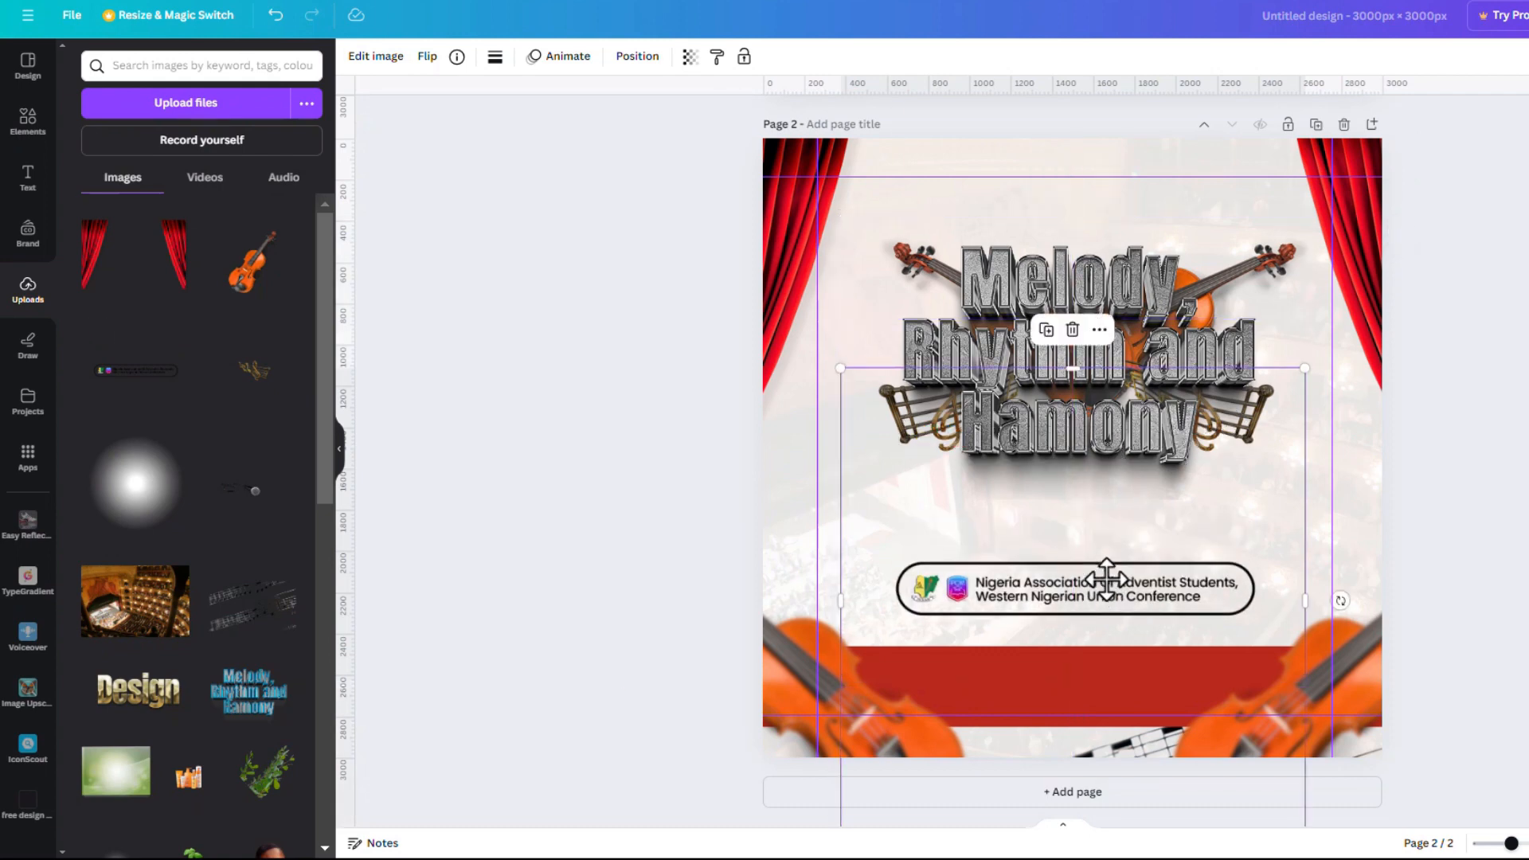
{"action": "left_click_drag", "start_coordinate": [1071, 368], "coordinate": [1062, 455]}
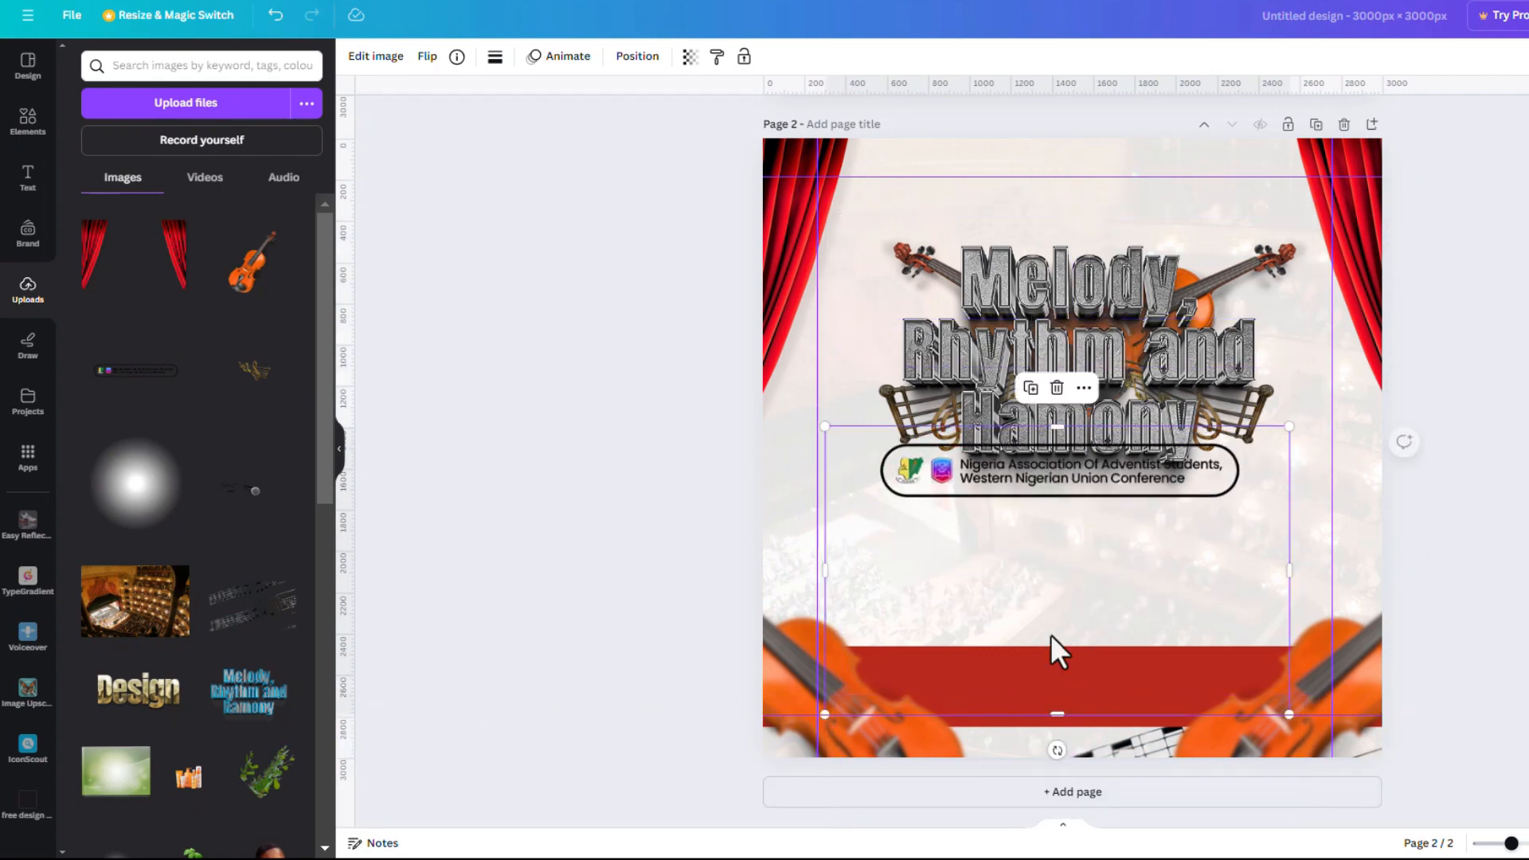
{"action": "left_click_drag", "start_coordinate": [1057, 714], "coordinate": [1079, 513]}
{"action": "left_click_drag", "start_coordinate": [1109, 451], "coordinate": [1093, 553]}
Shrink the logo banner and centre it under the title, keeping the left guide in place
{"action": "left_click_drag", "start_coordinate": [847, 539], "coordinate": [889, 546]}
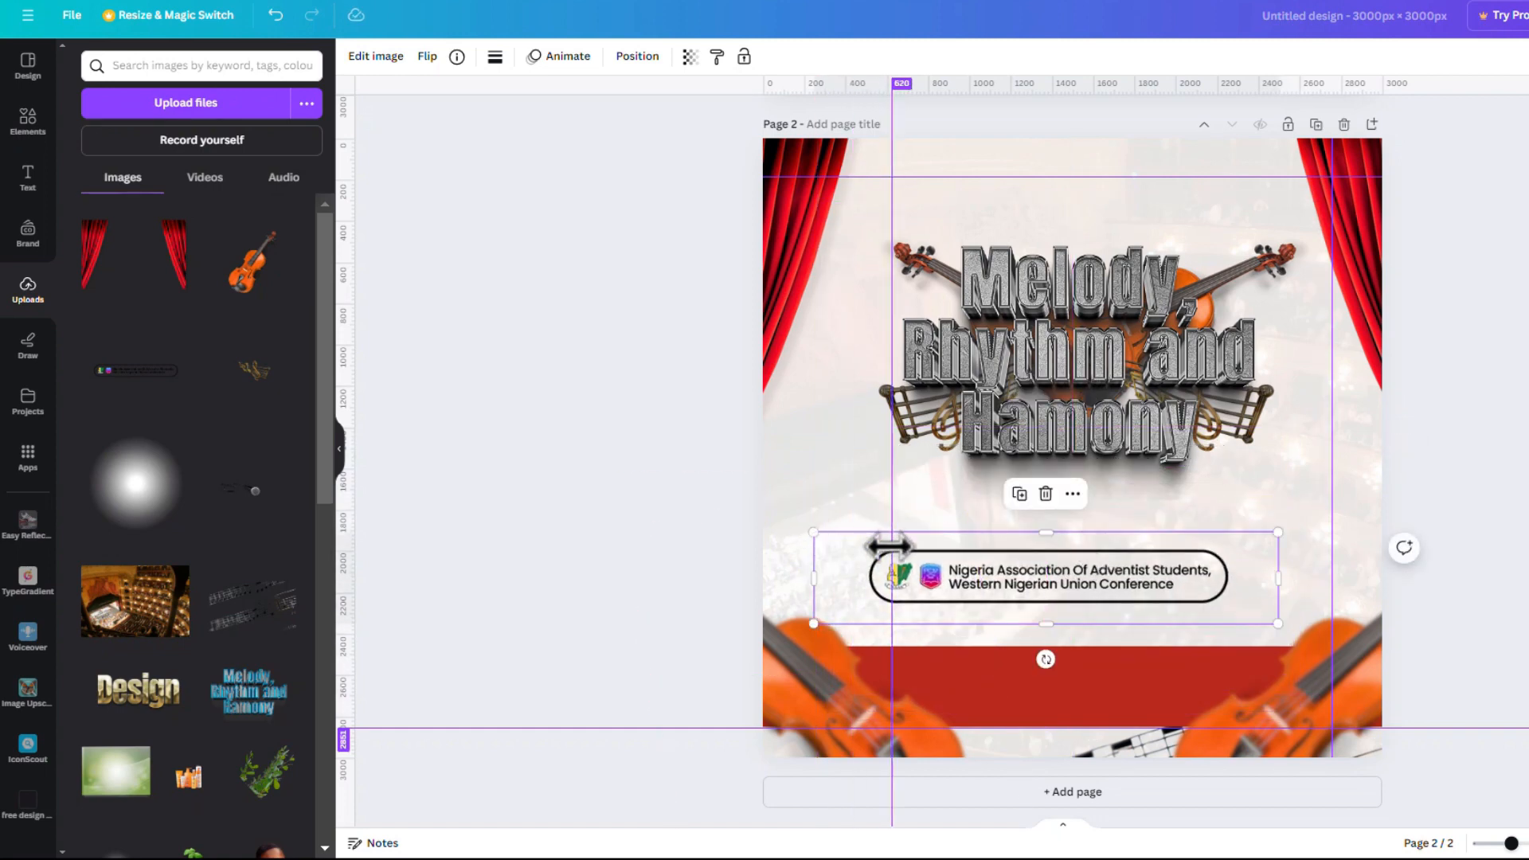
{"action": "key", "text": "ctrl+z"}
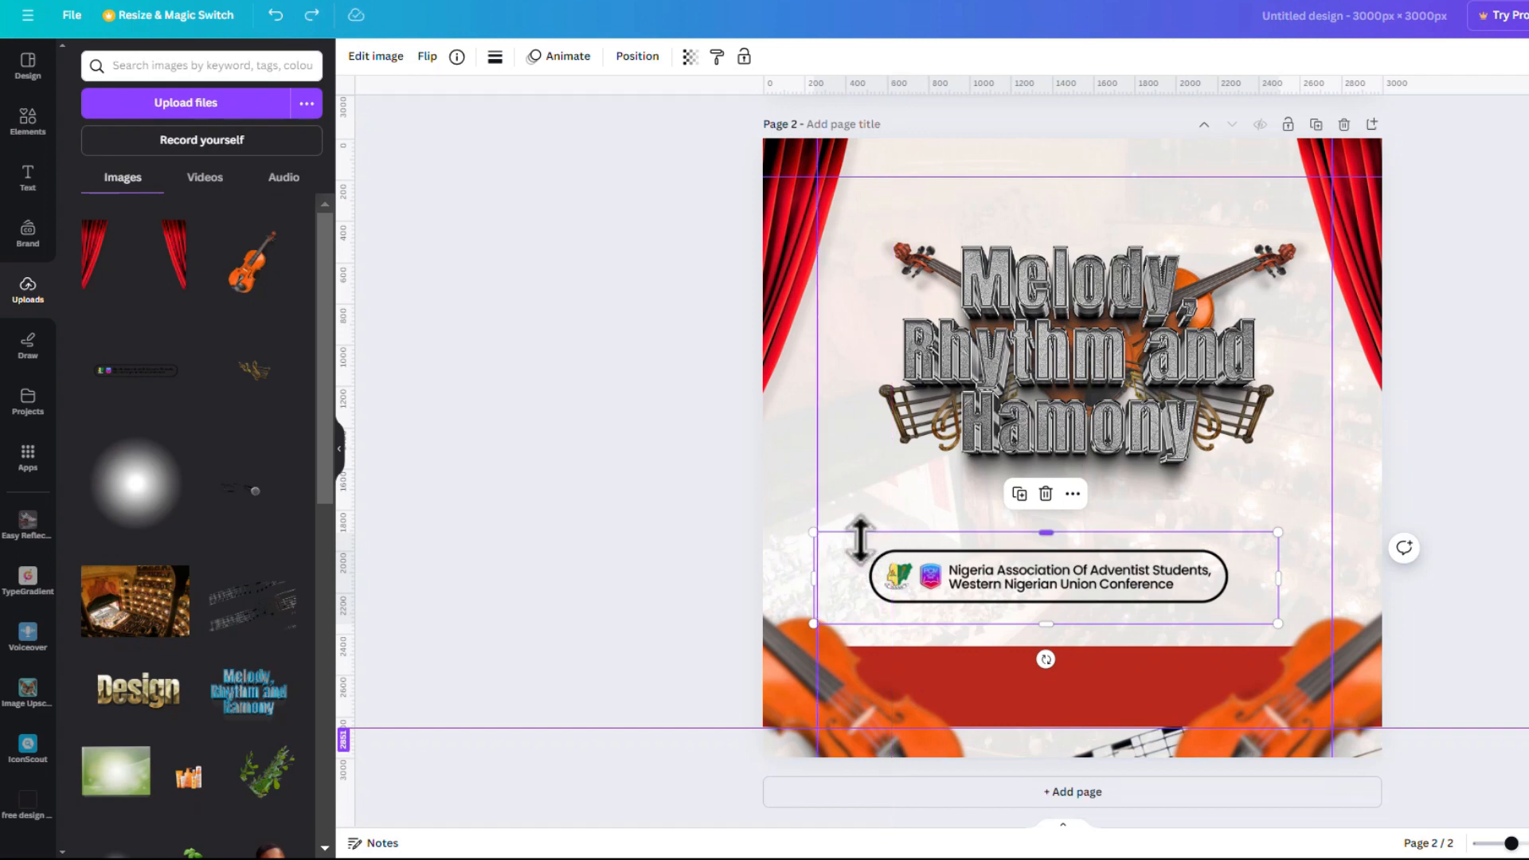
{"action": "left_click_drag", "start_coordinate": [816, 533], "coordinate": [978, 564]}
{"action": "left_click_drag", "start_coordinate": [1146, 598], "coordinate": [1078, 581]}
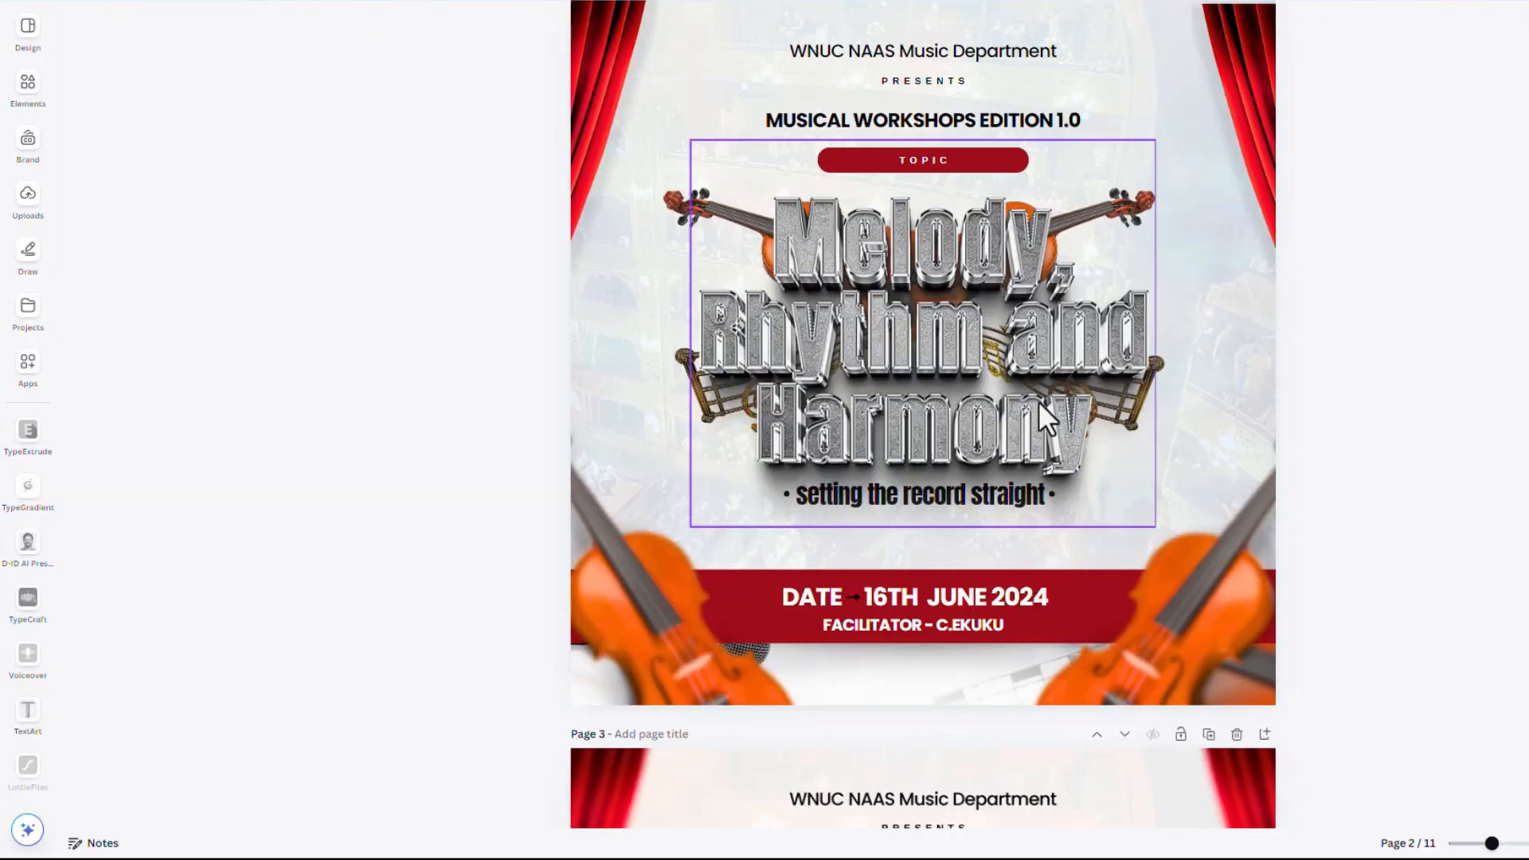
Move the logo banner to the bottom edge and raise the red band slightly
{"action": "scroll", "coordinate": [1039, 401], "scroll_direction": "up", "scroll_amount": 10}
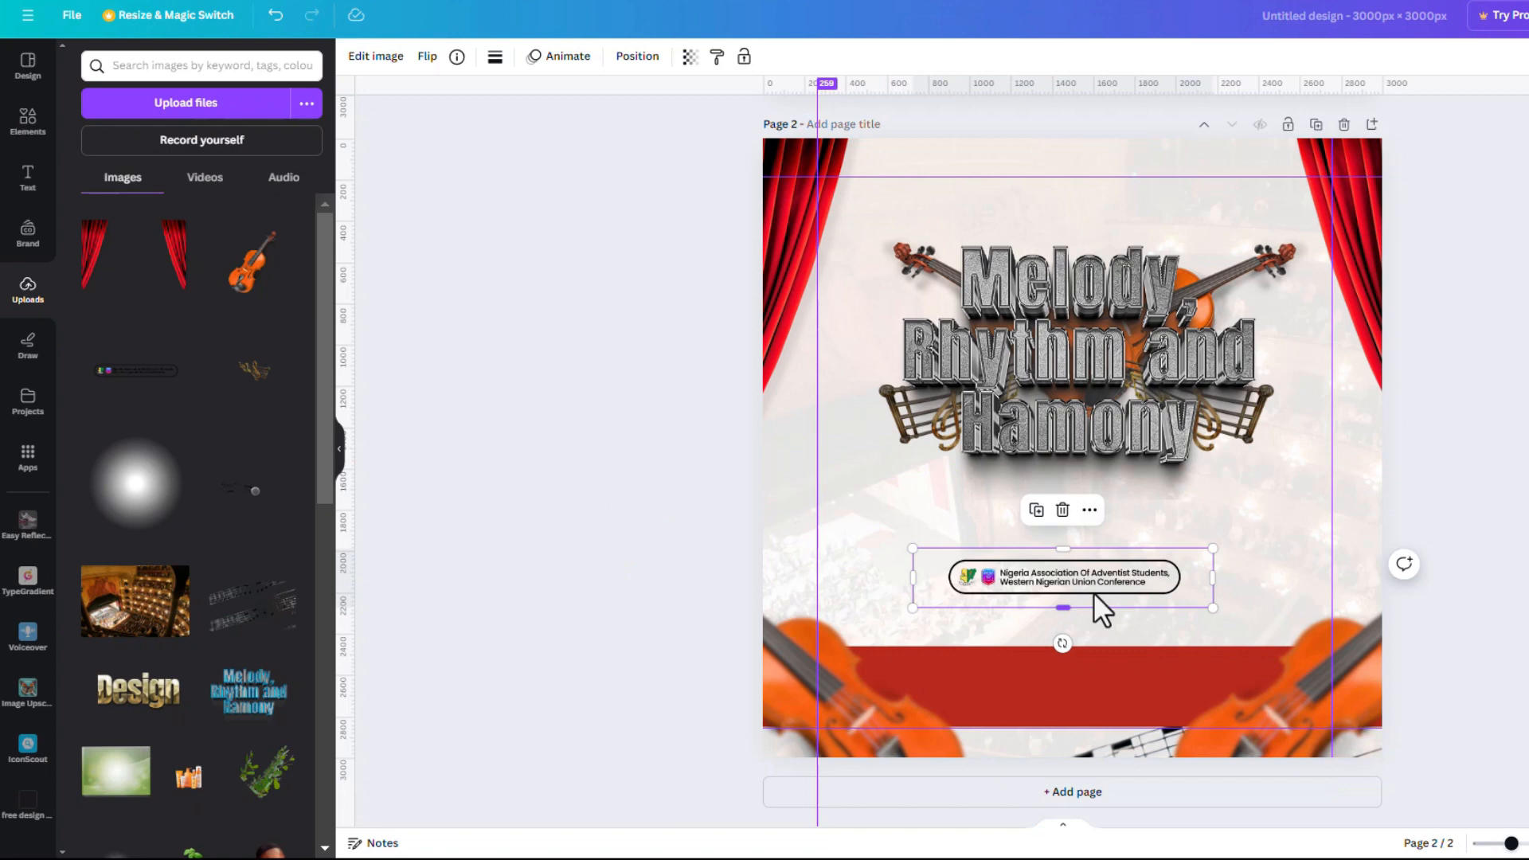
{"action": "left_click_drag", "start_coordinate": [1095, 594], "coordinate": [1093, 727]}
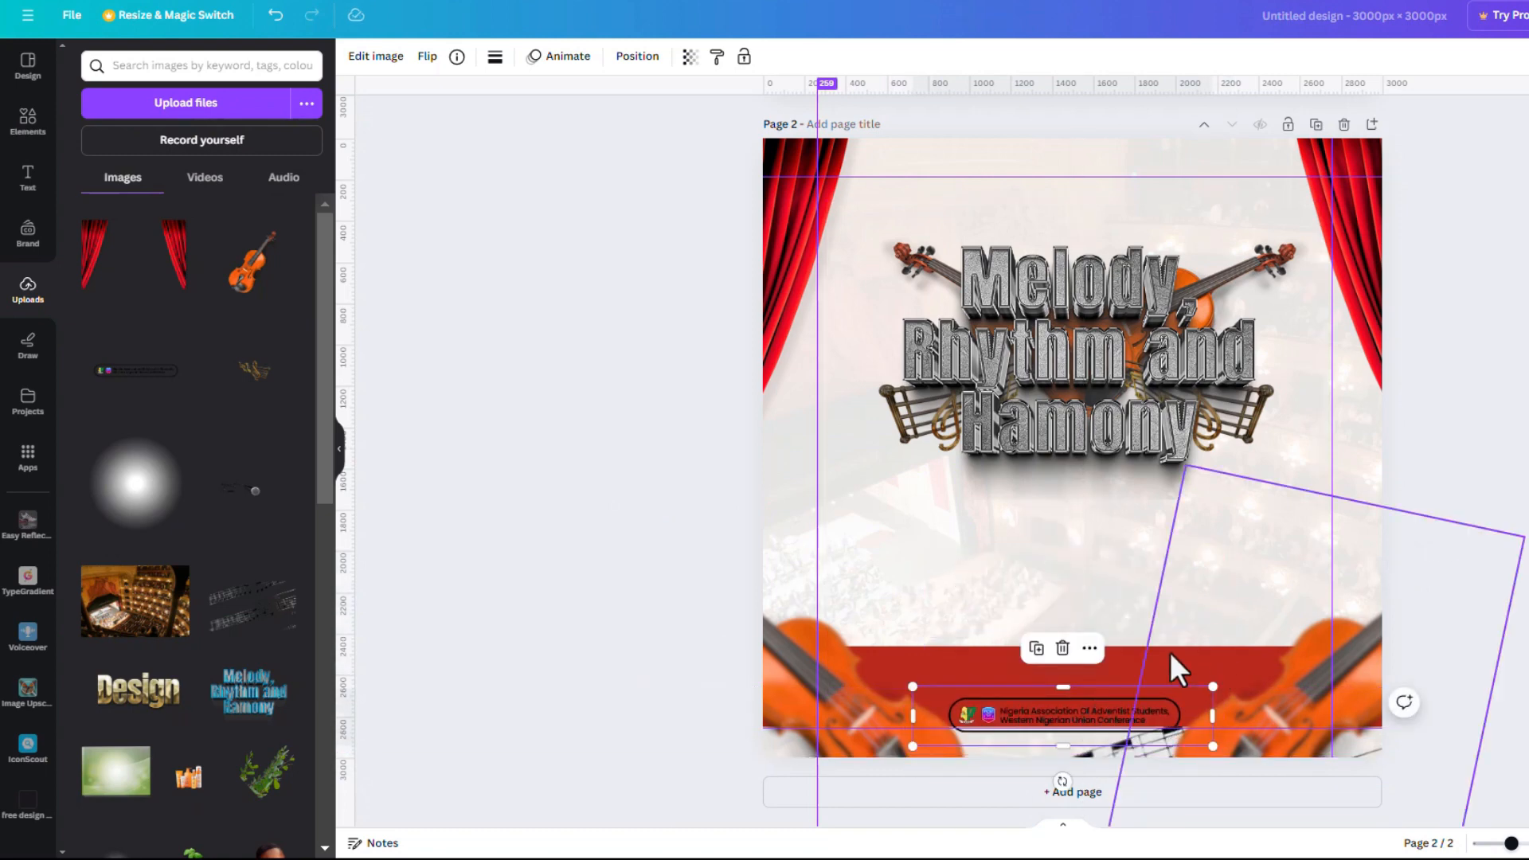
{"action": "left_click_drag", "start_coordinate": [1017, 665], "coordinate": [1013, 622]}
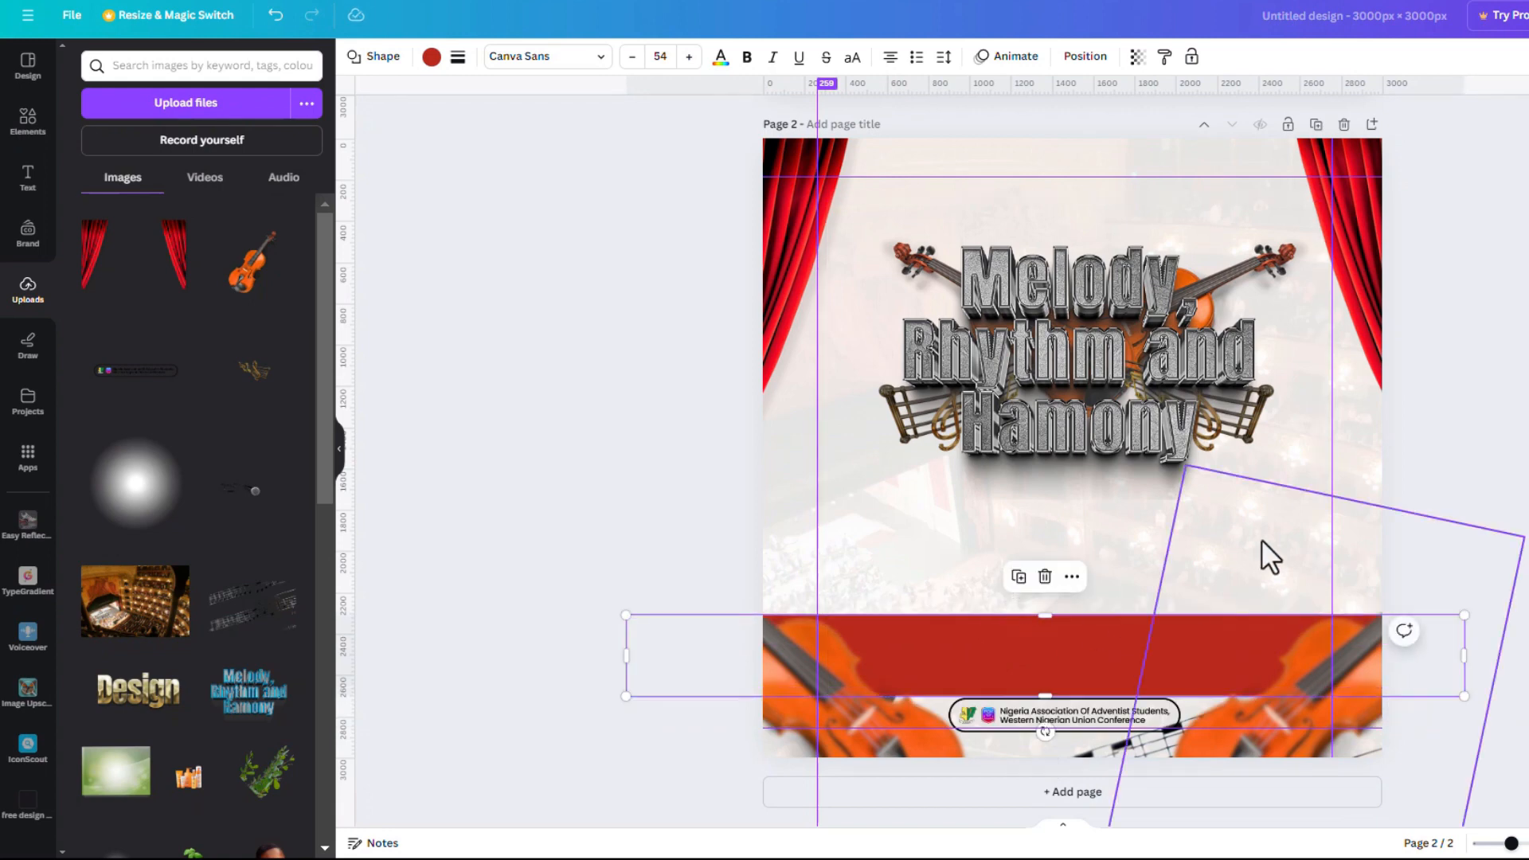
{"action": "left_click", "coordinate": [962, 381]}
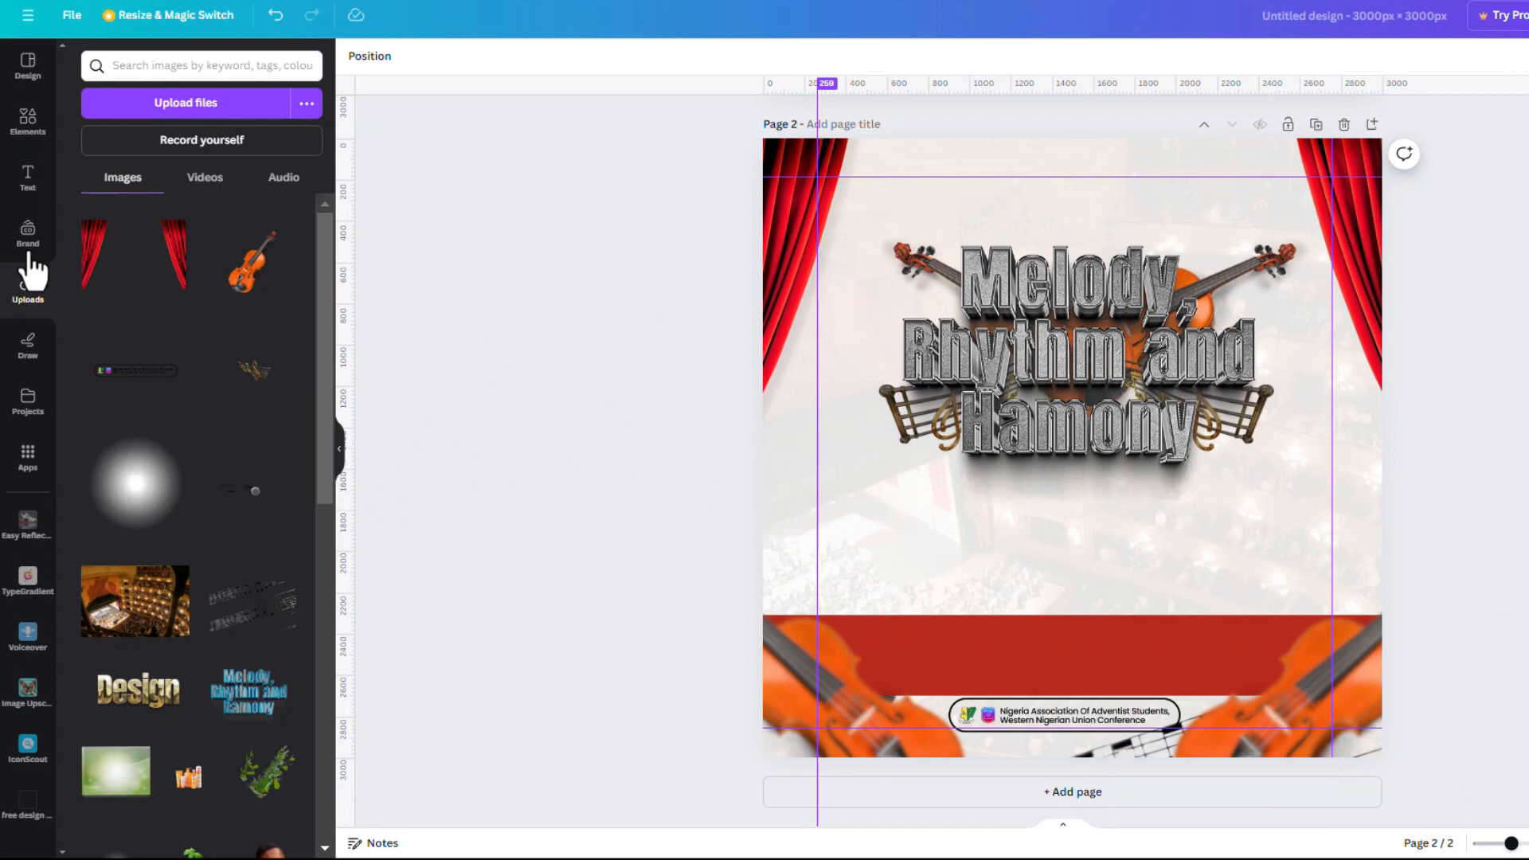
Add a new text box to page 2 from the Text panel
{"action": "left_click", "coordinate": [30, 181]}
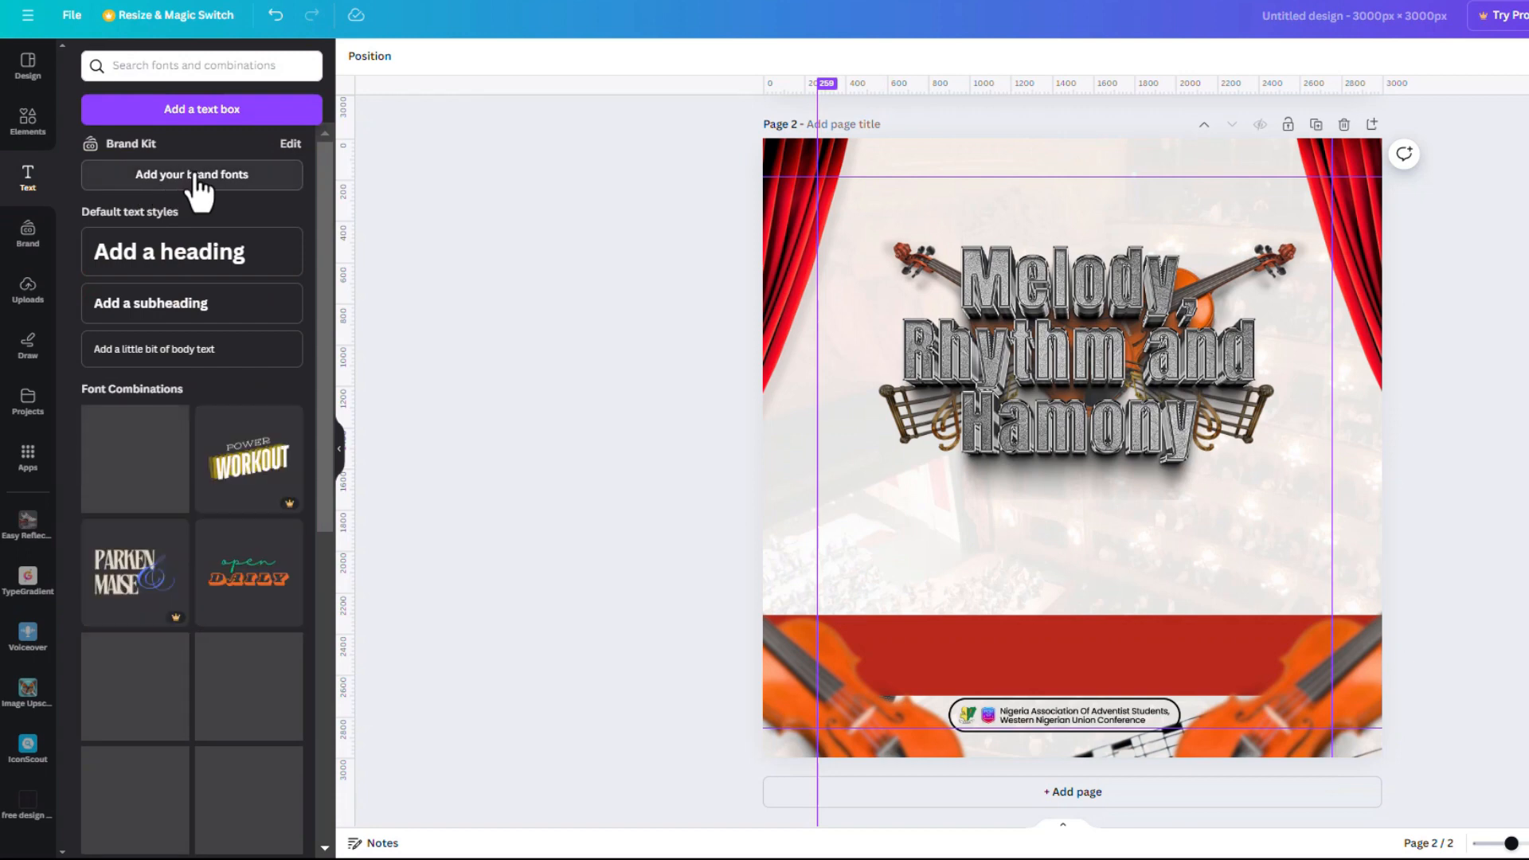
{"action": "left_click", "coordinate": [229, 115]}
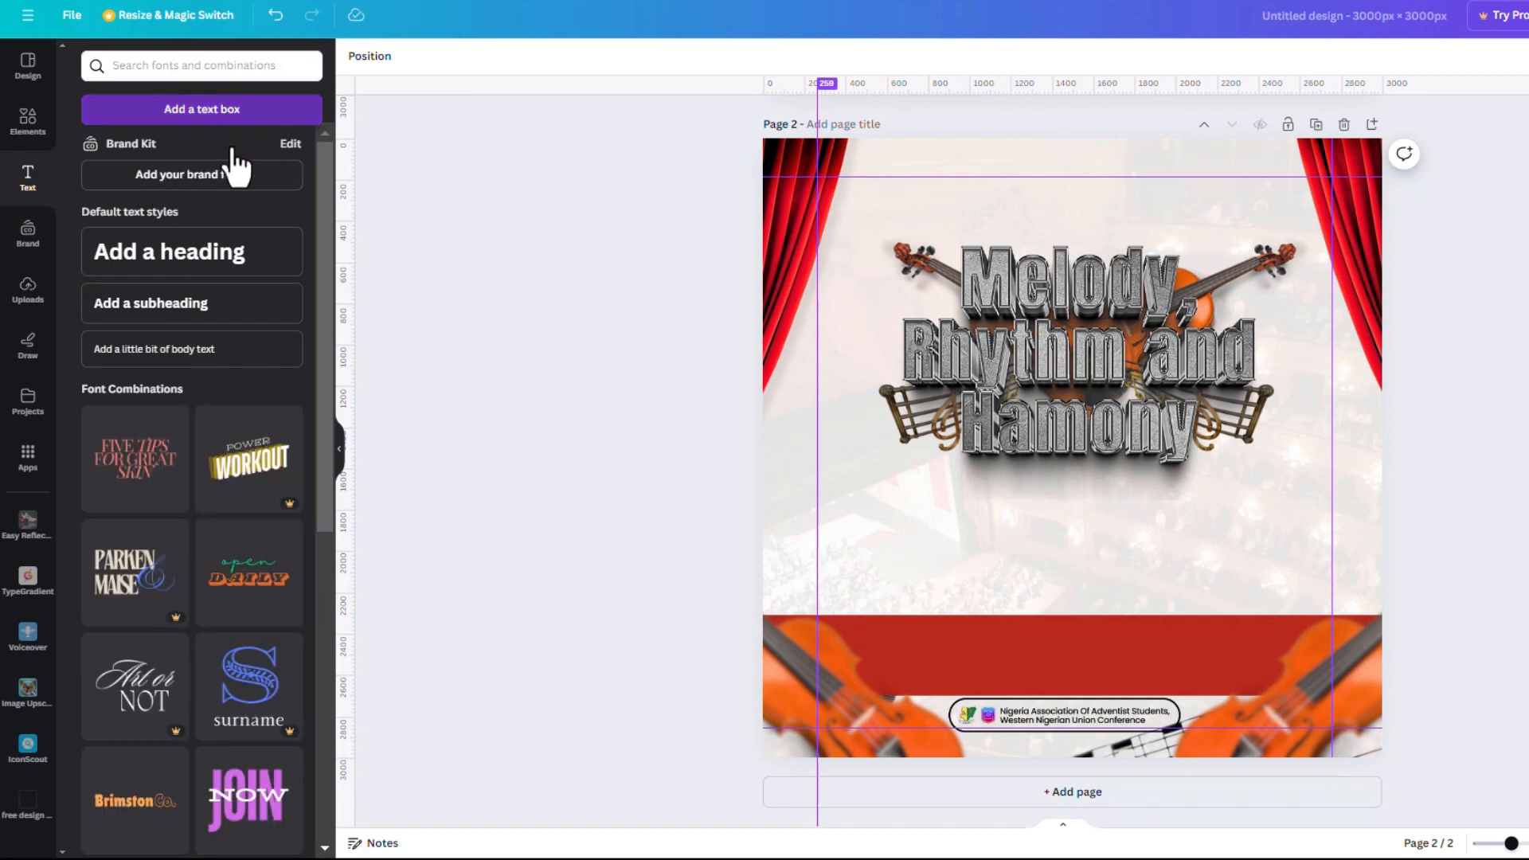
{"action": "key", "text": "alt+Tab"}
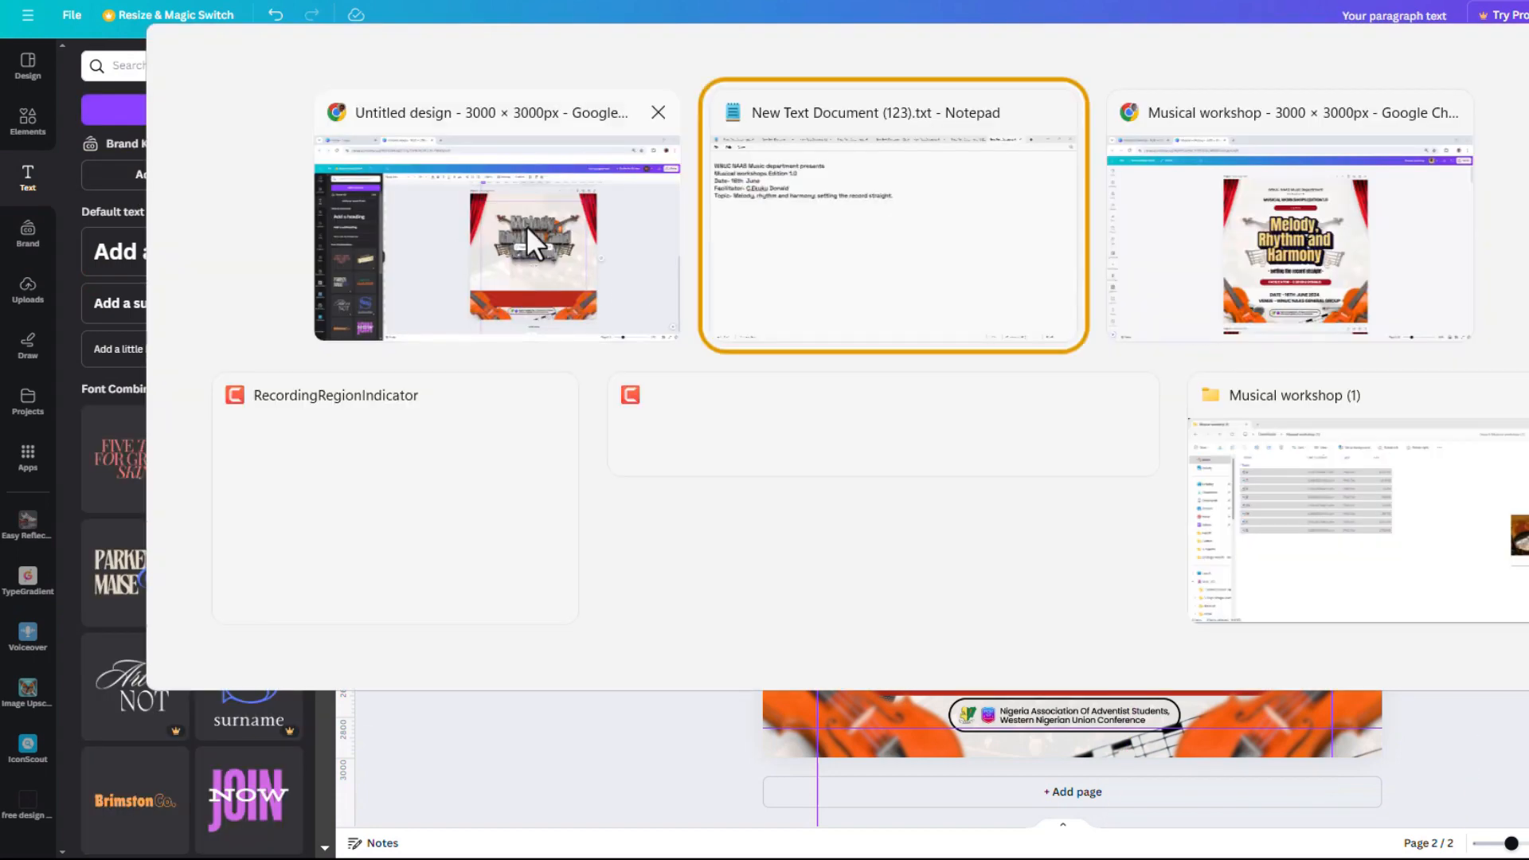
Select 'setting the record straight' on the Topic line of the Notepad workshop notes
{"action": "left_click", "coordinate": [819, 245]}
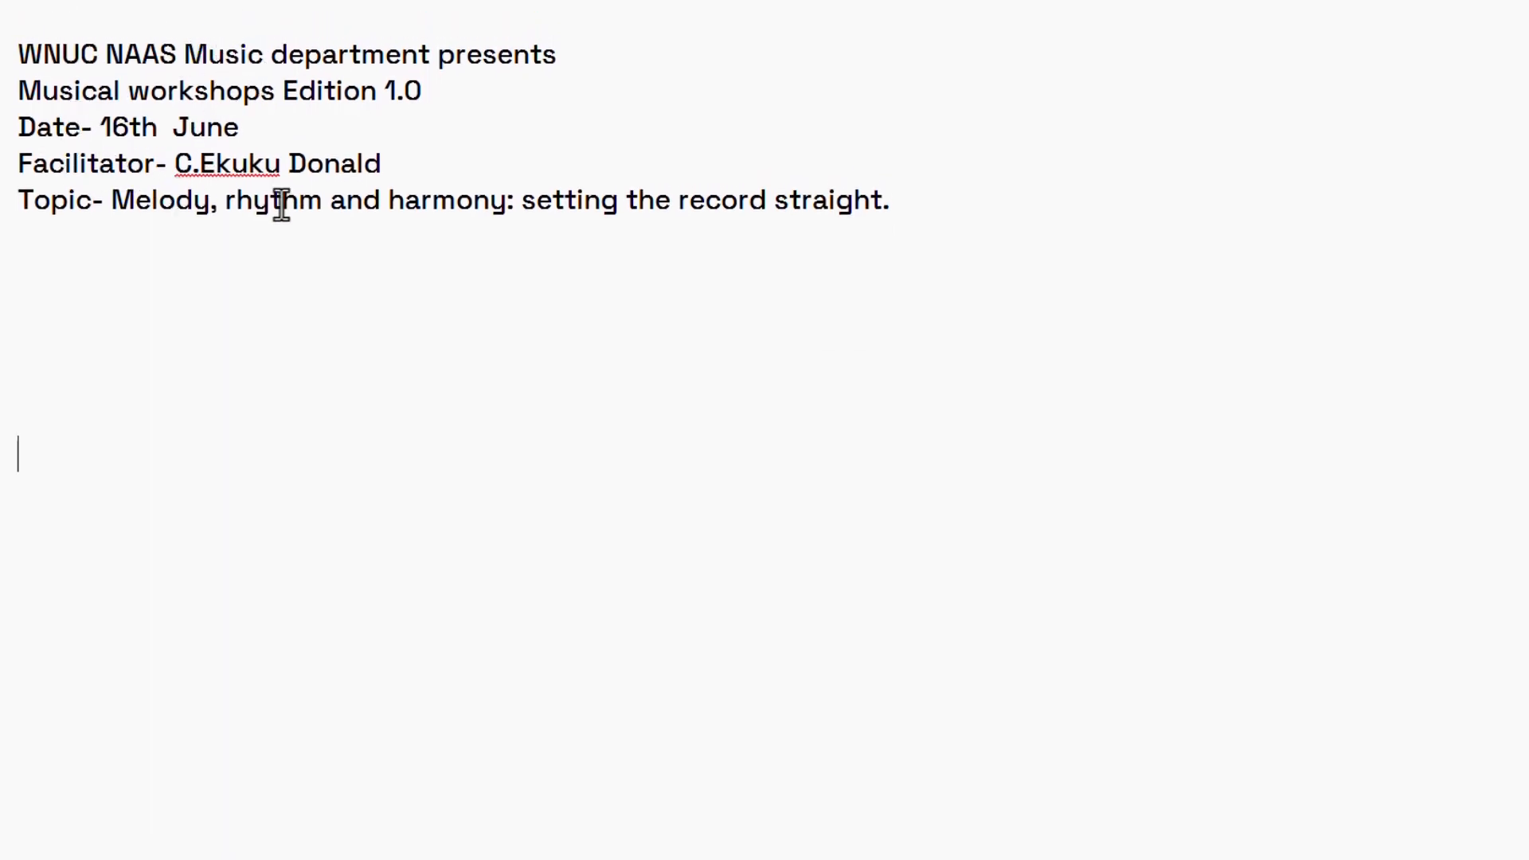
{"action": "left_click_drag", "start_coordinate": [522, 203], "coordinate": [884, 207]}
{"action": "key", "text": "ctrl+c"}
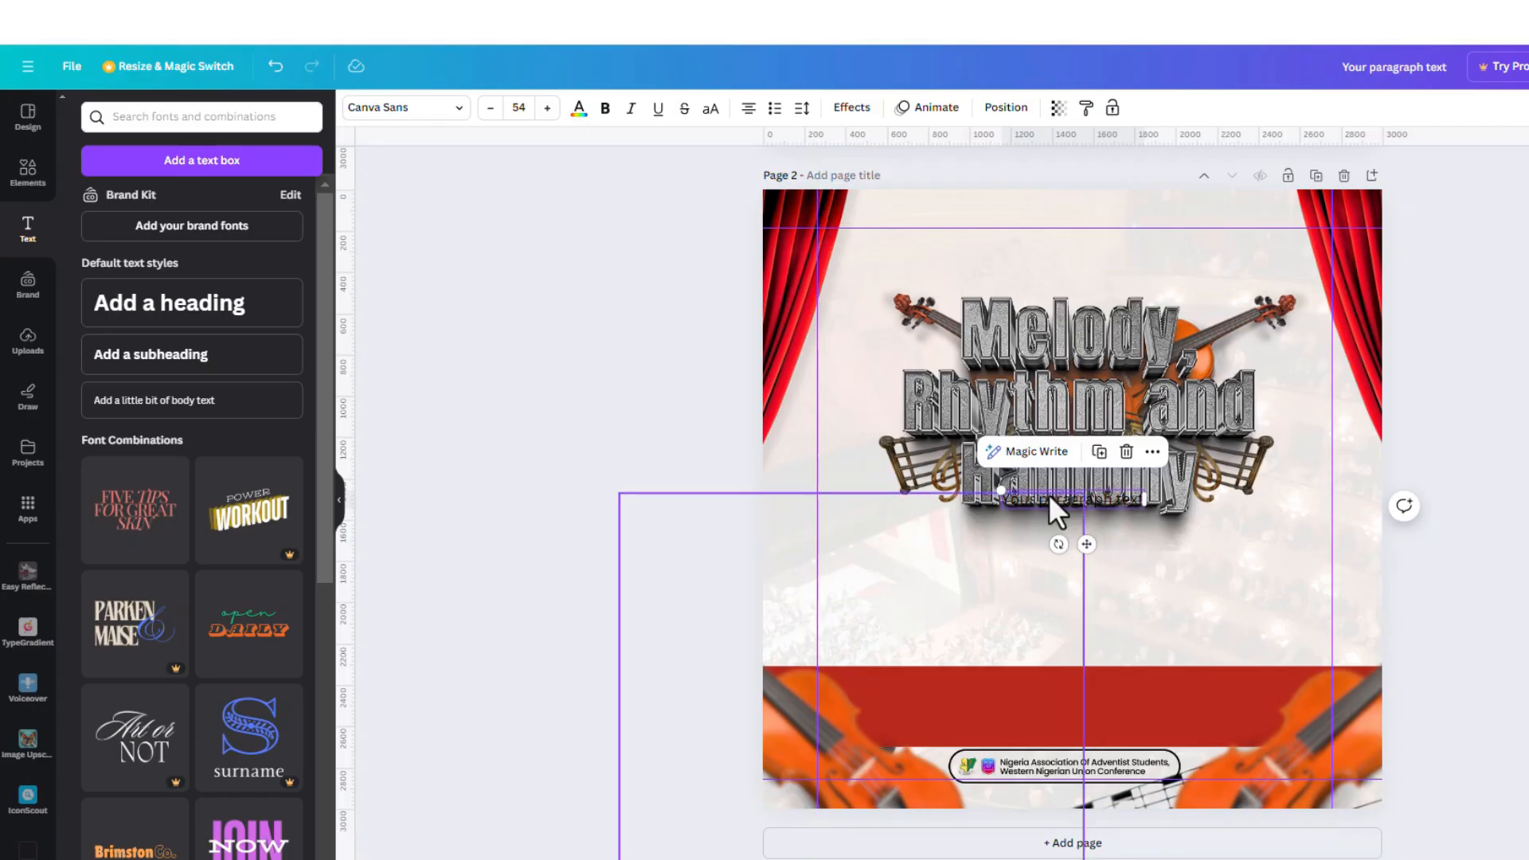
Paste 'setting the record straight' into the new text box and set it in Anton
{"action": "left_click_drag", "start_coordinate": [1091, 499], "coordinate": [1095, 541]}
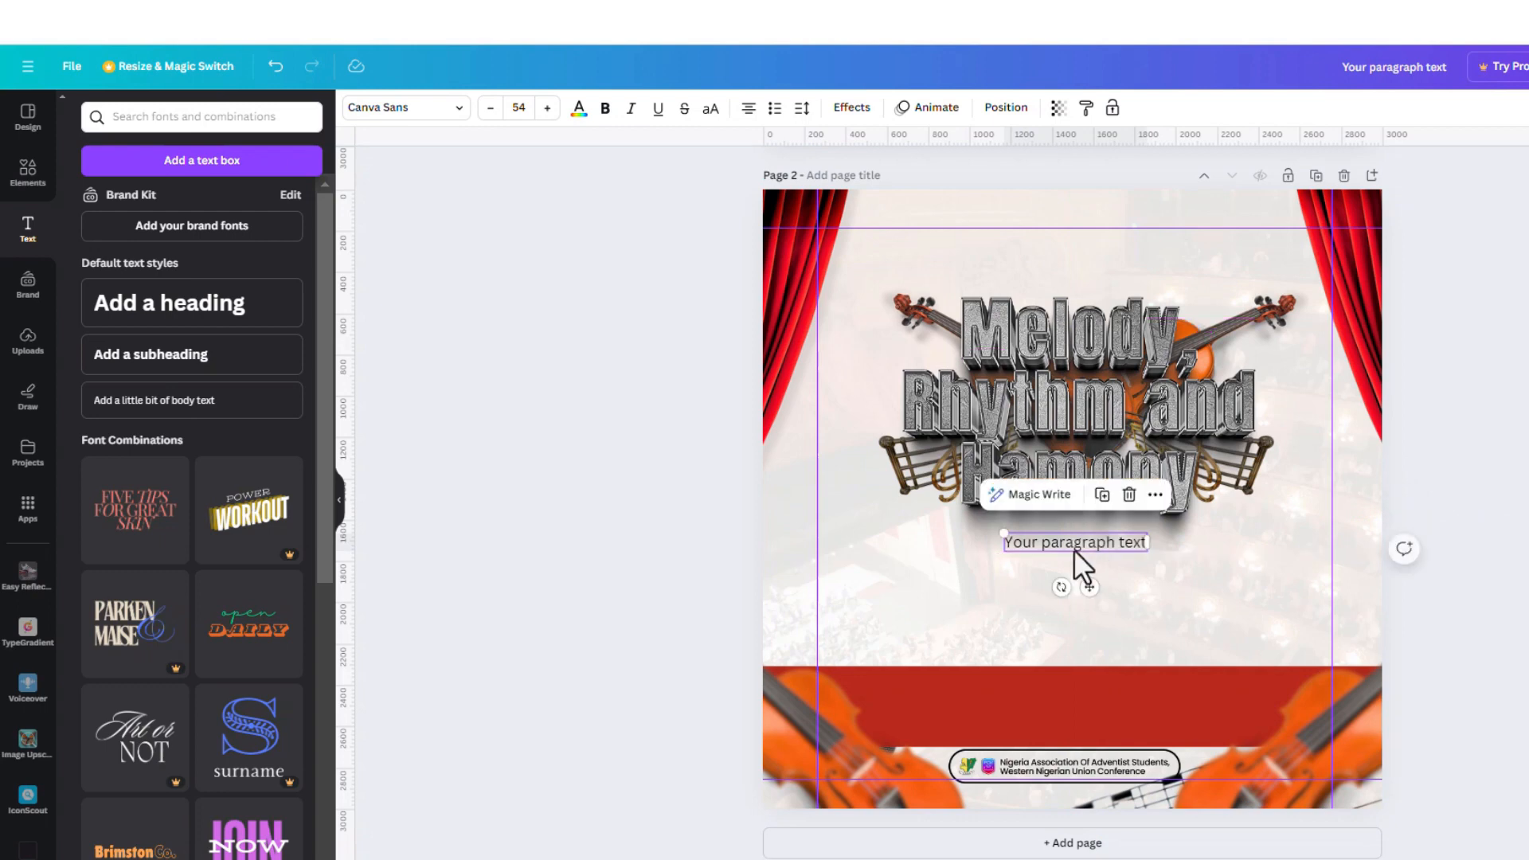
{"action": "double_click", "coordinate": [1069, 545]}
{"action": "key", "text": "ctrl+v"}
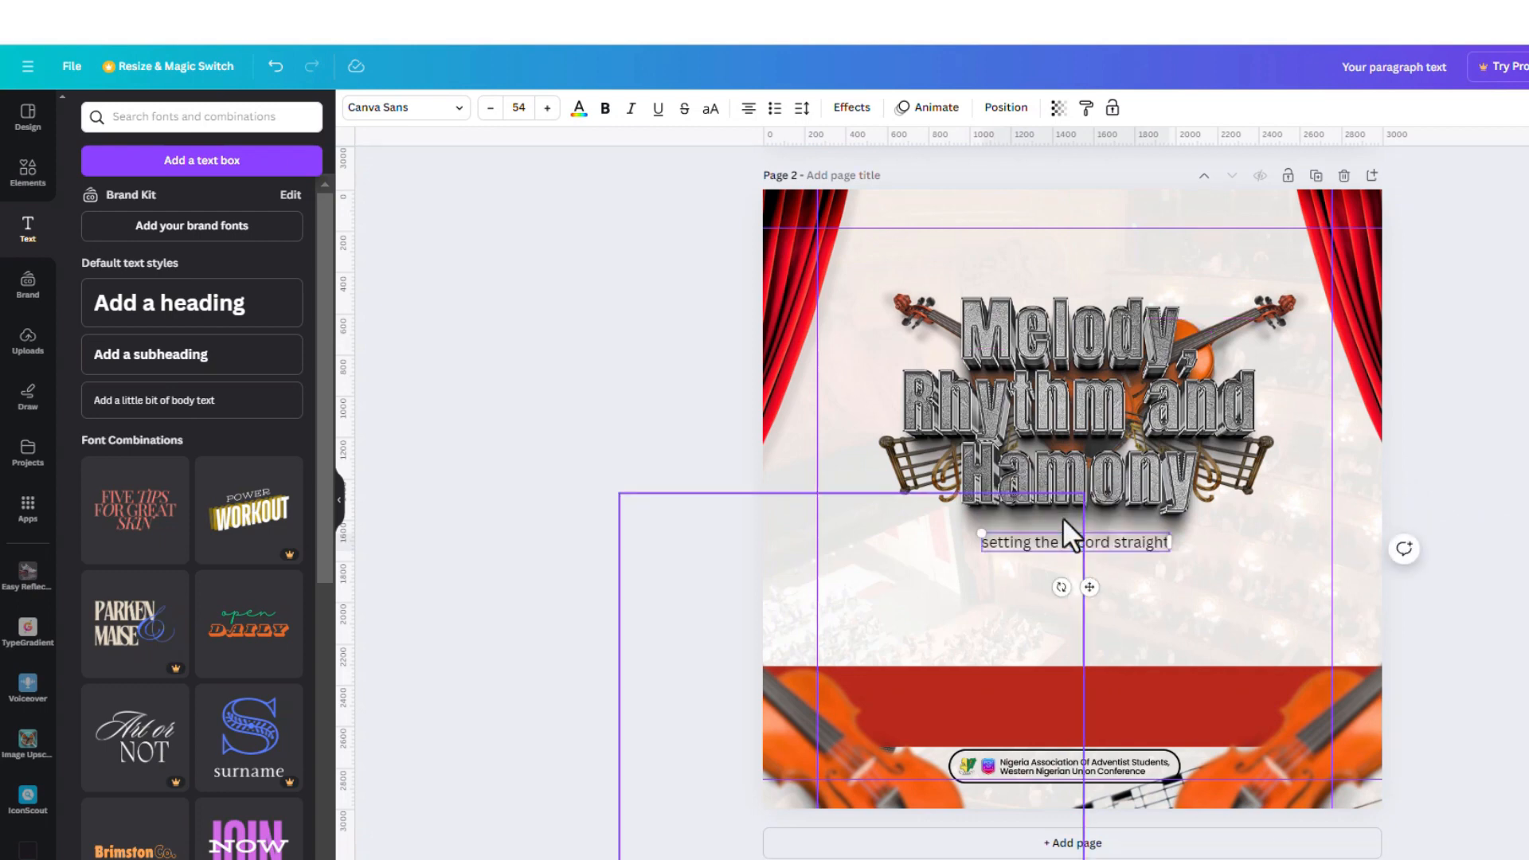
{"action": "key", "text": "ctrl+a"}
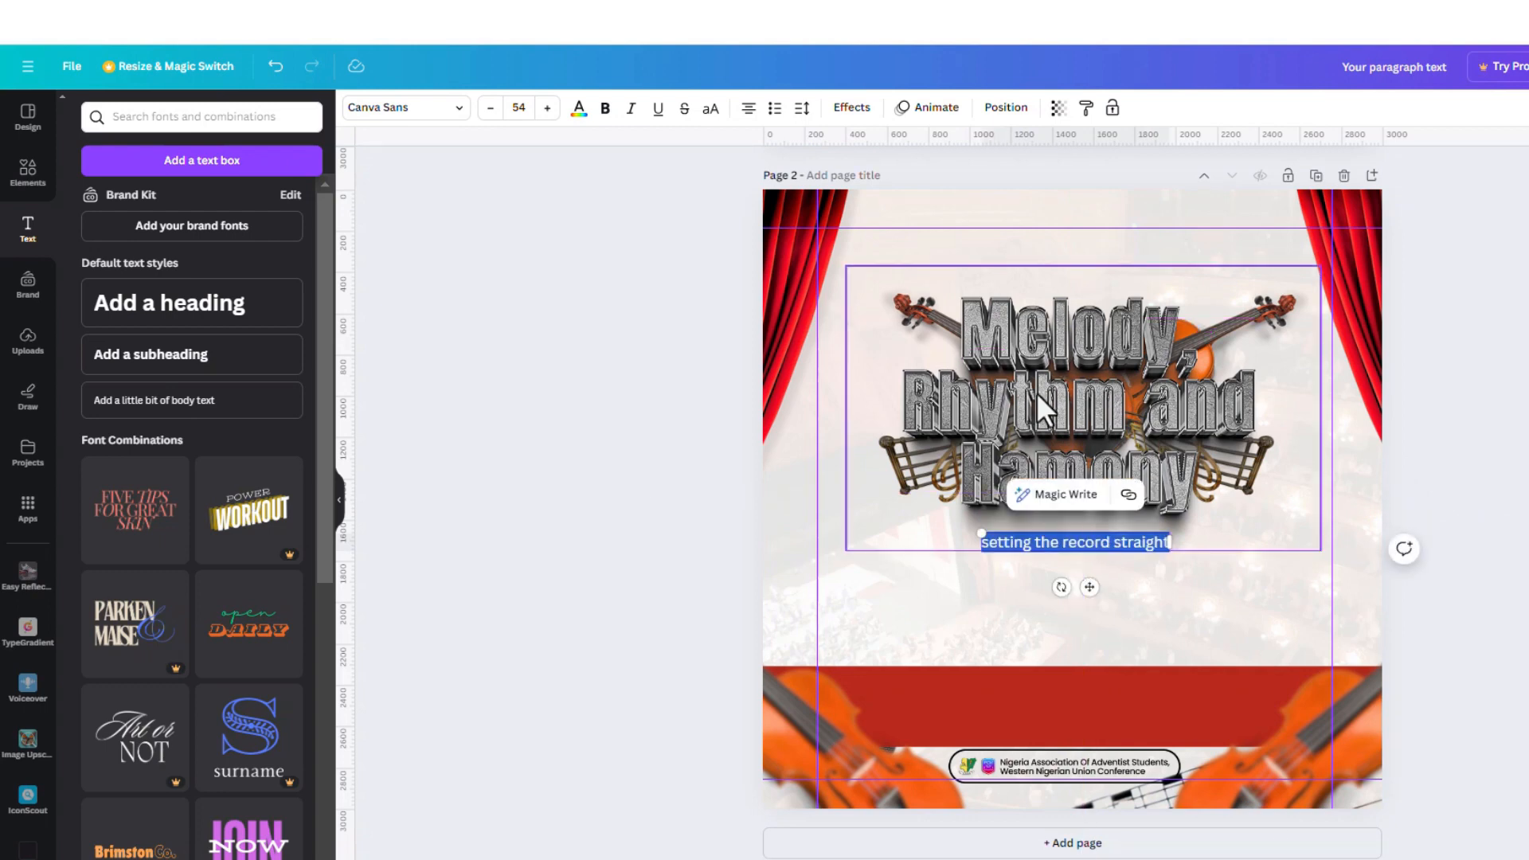
{"action": "left_click", "coordinate": [422, 112]}
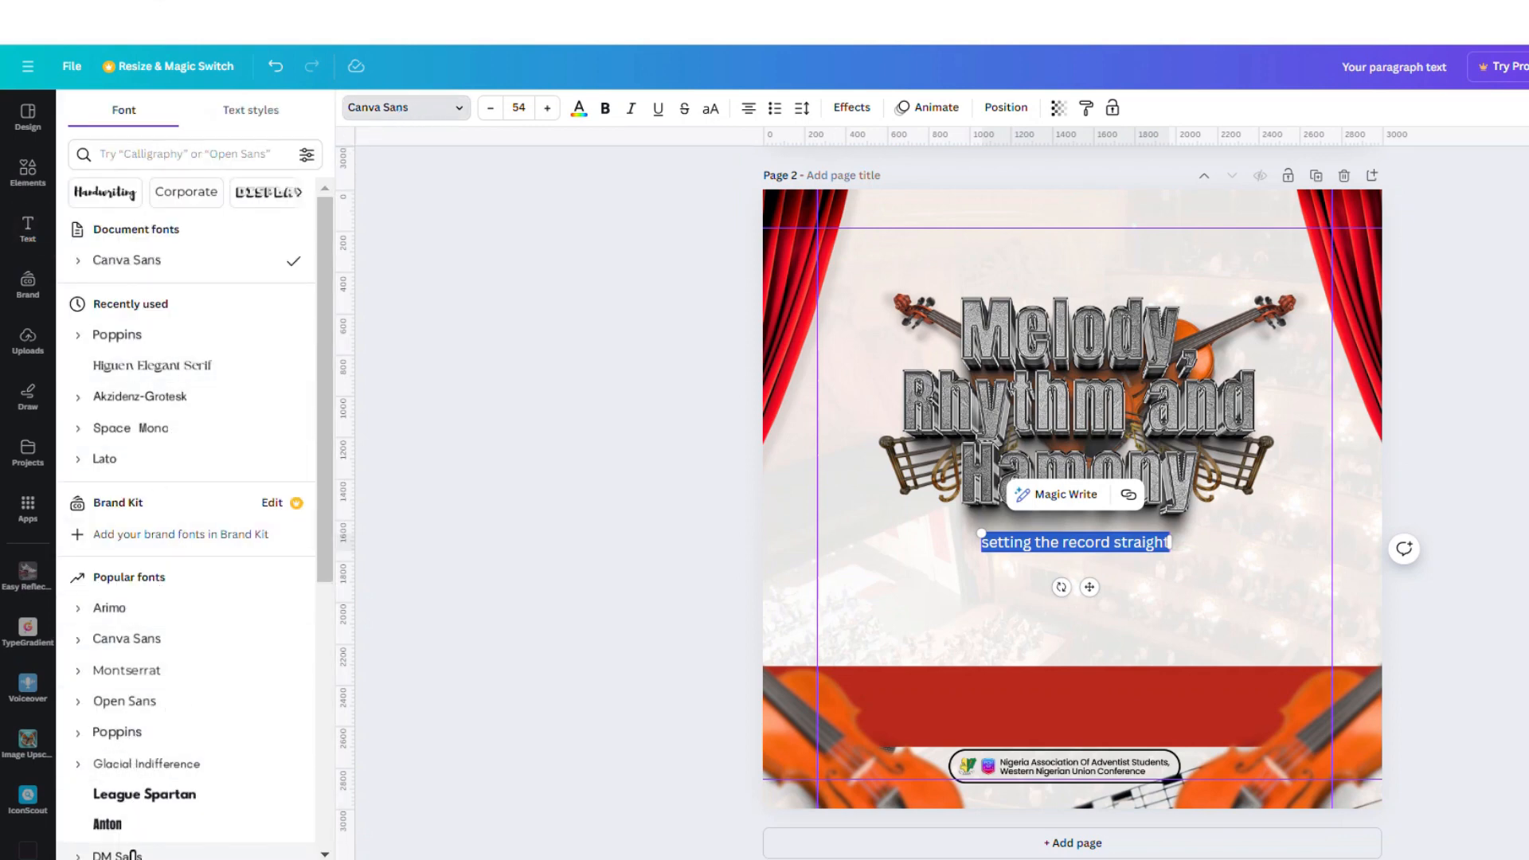
{"action": "left_click", "coordinate": [120, 825]}
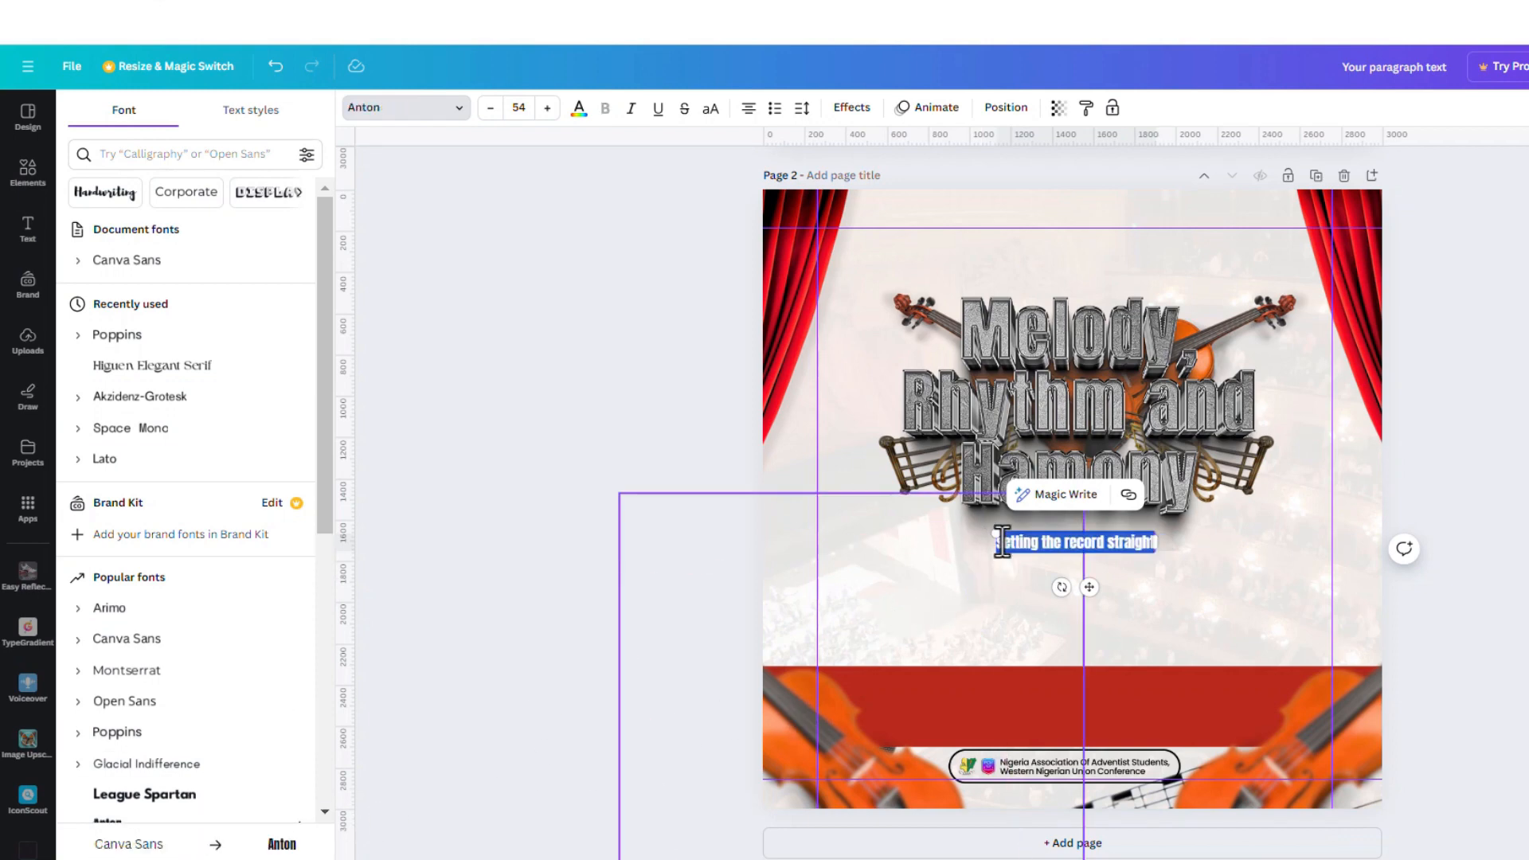
Enlarge the tagline to size 73.8 and centre it just below the 3D title
{"action": "left_click_drag", "start_coordinate": [986, 528], "coordinate": [956, 519]}
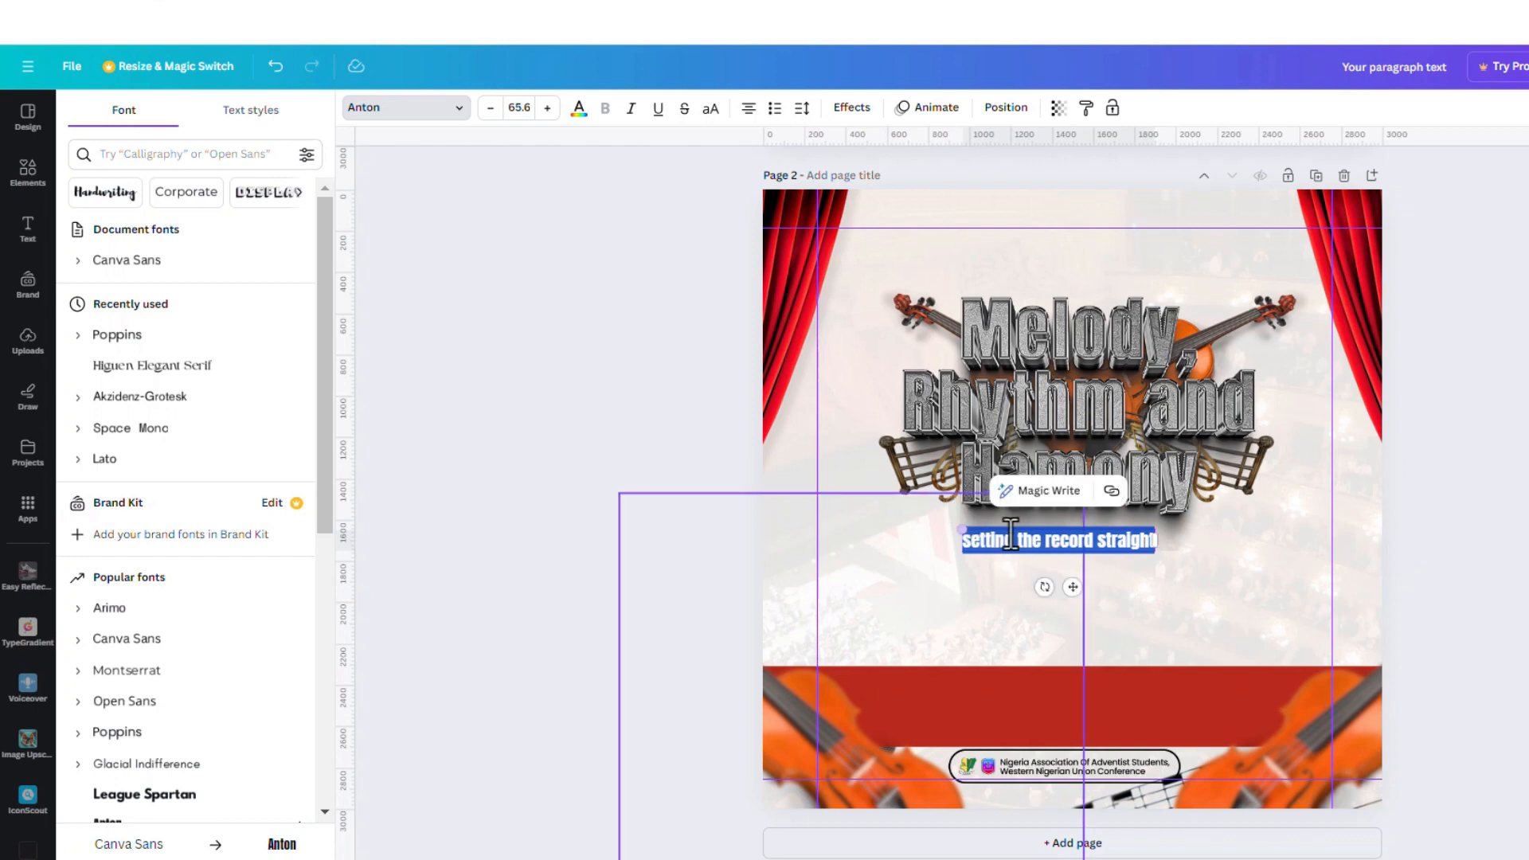
{"action": "left_click_drag", "start_coordinate": [1074, 588], "coordinate": [1098, 589]}
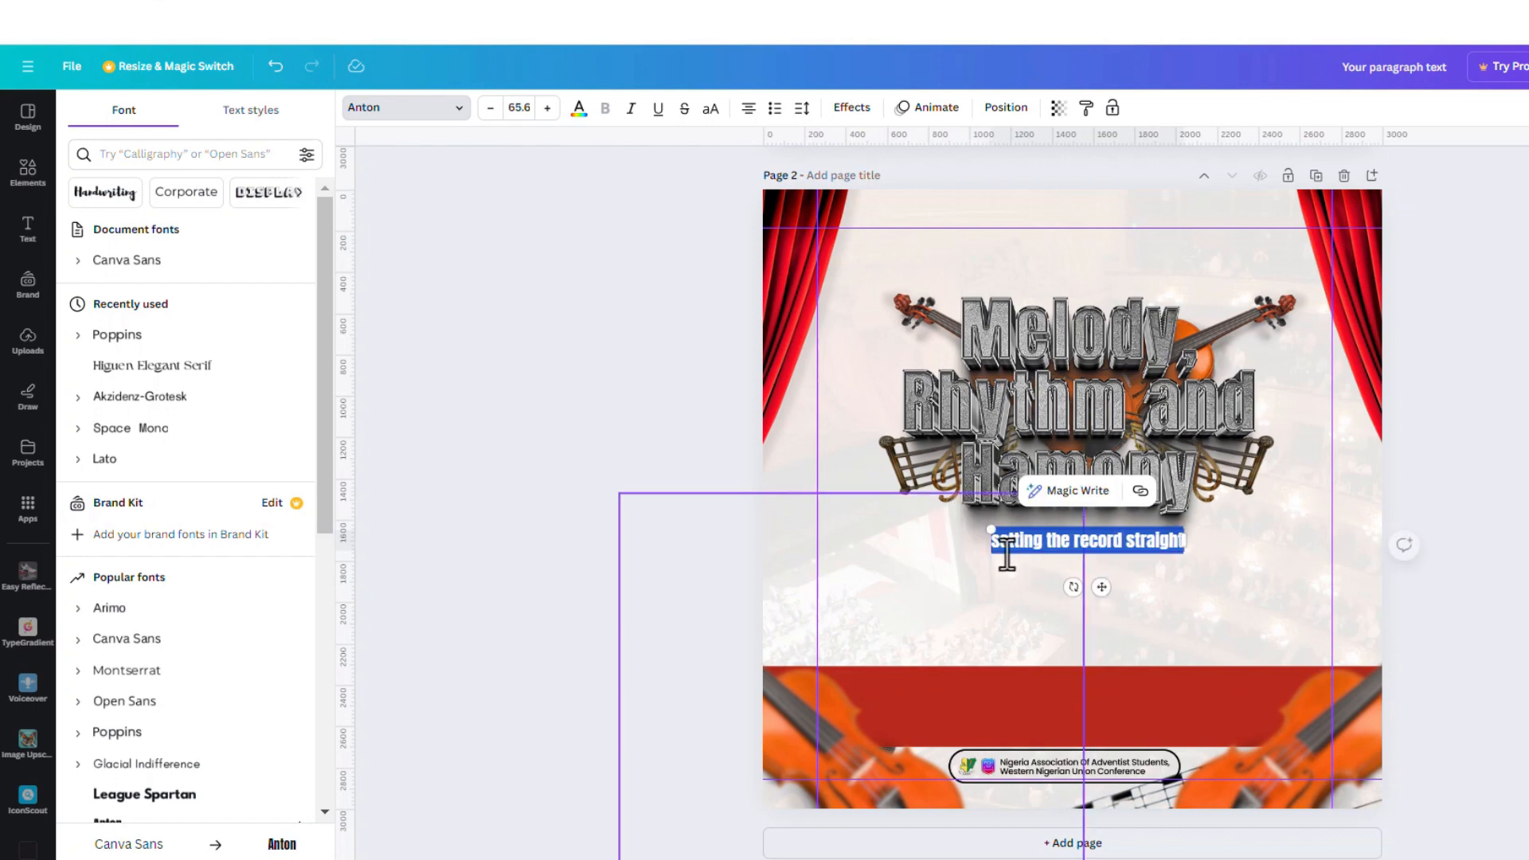
{"action": "left_click_drag", "start_coordinate": [993, 534], "coordinate": [964, 521]}
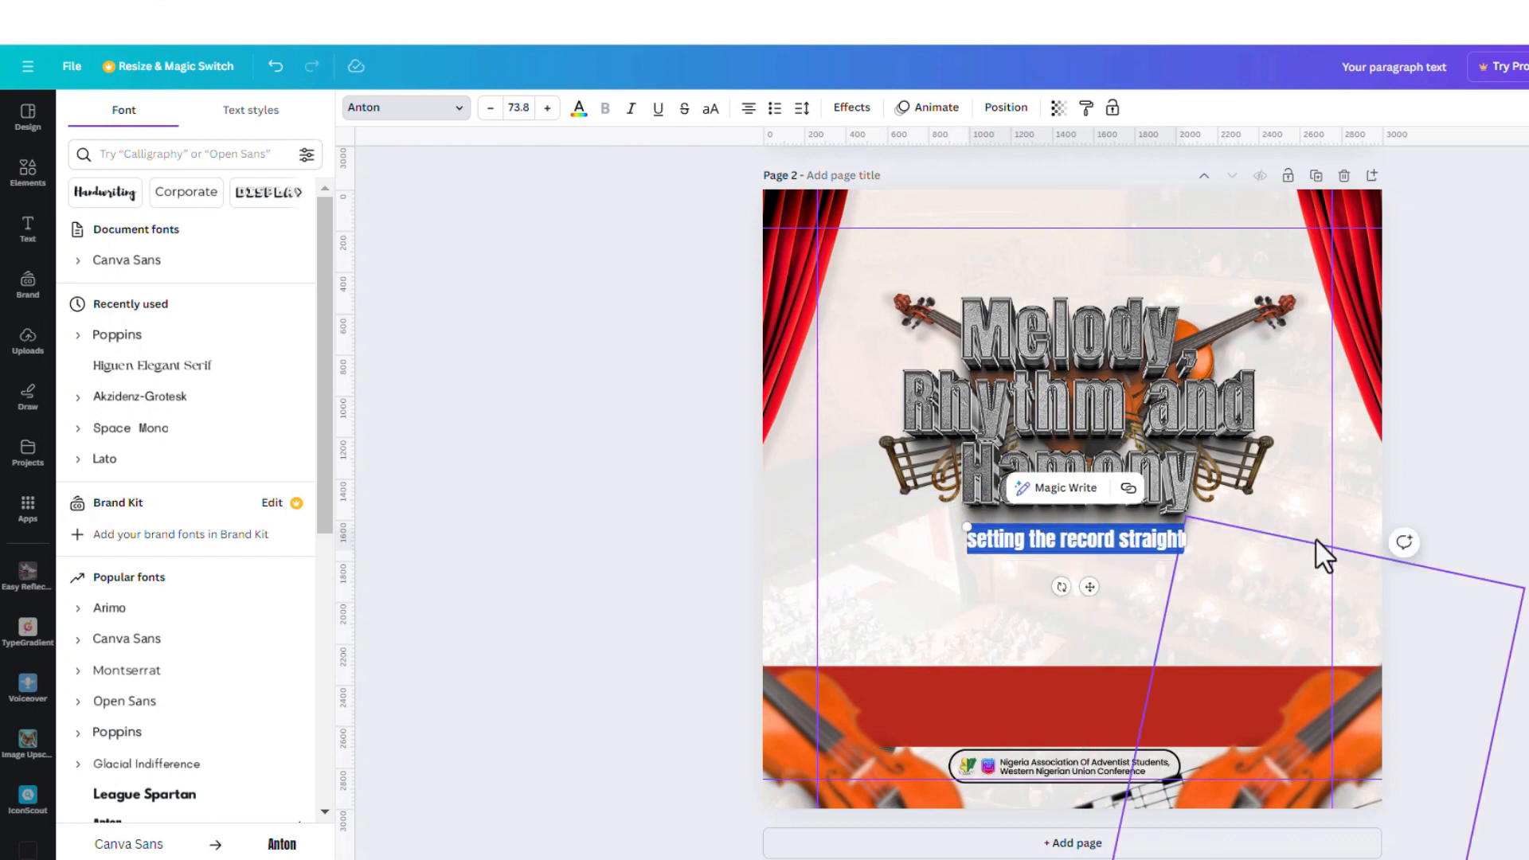
{"action": "left_click", "coordinate": [1431, 460]}
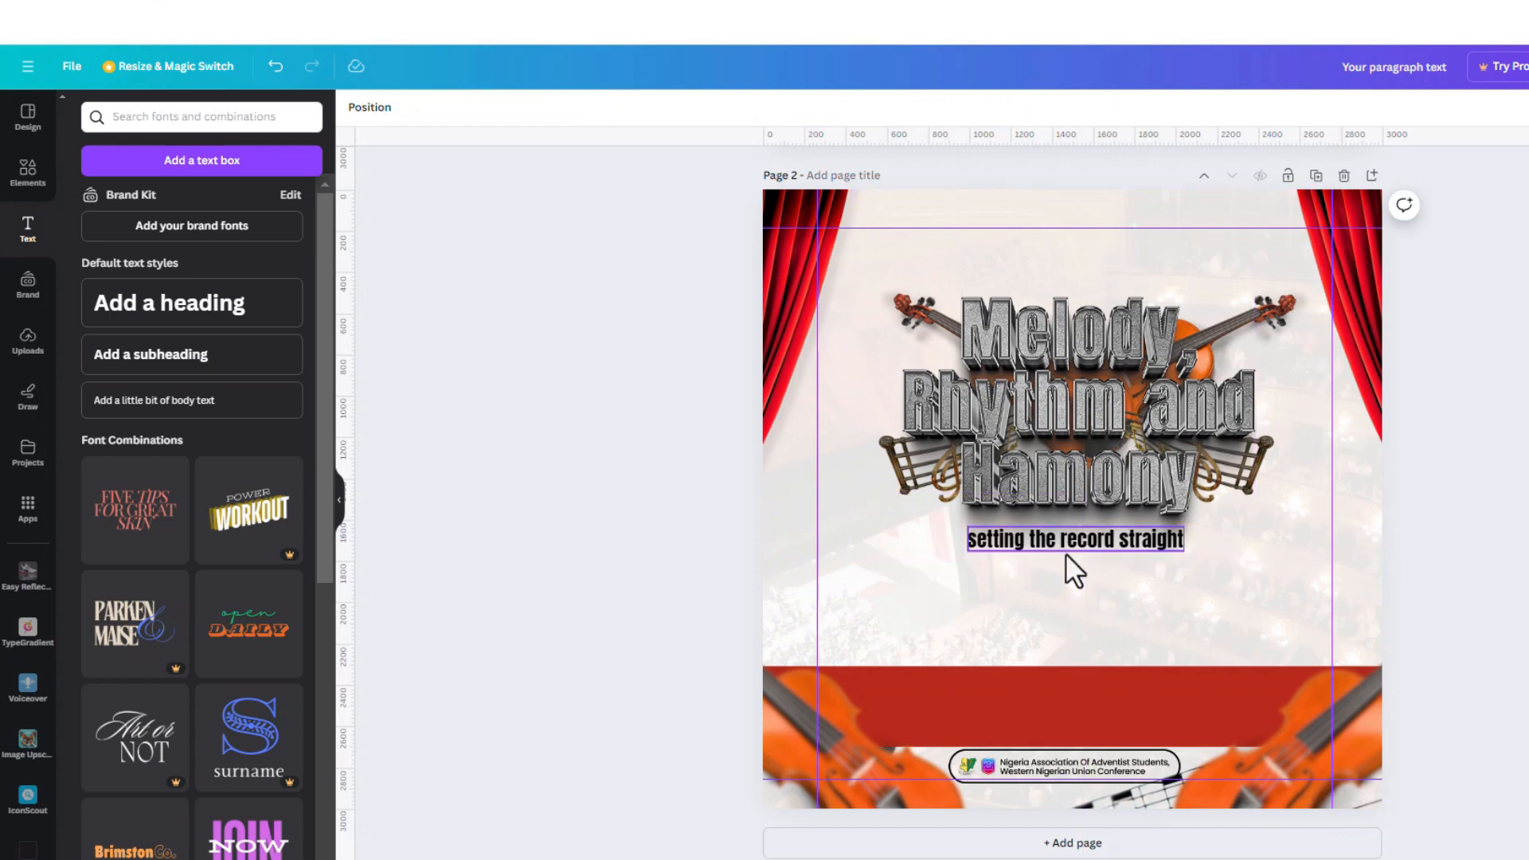
{"action": "left_click", "coordinate": [1095, 543]}
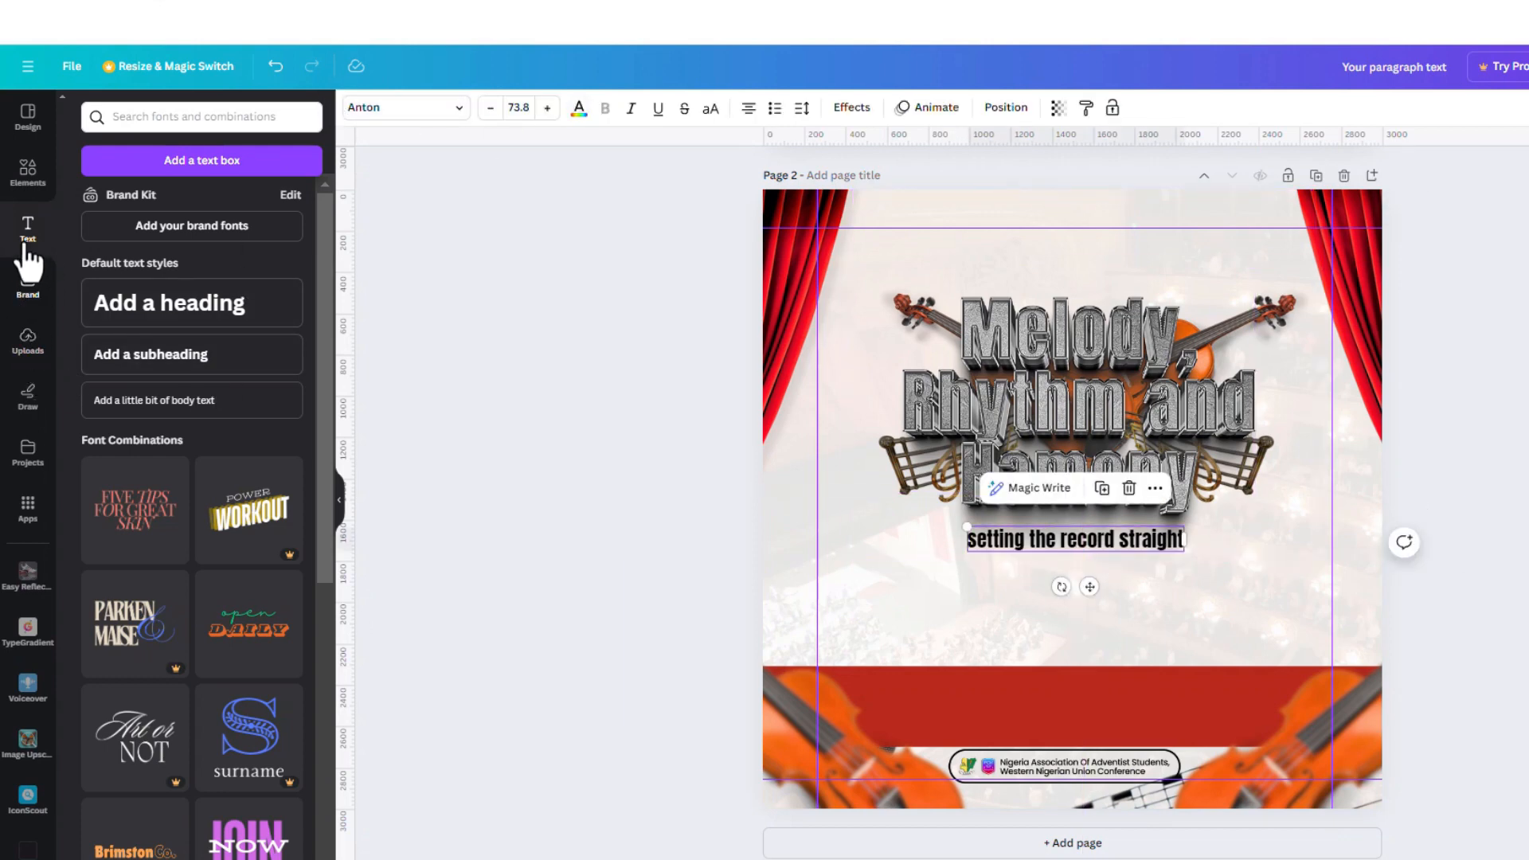
Add a circle, shrink it to a 30×30 black dot and place it beside the tagline
{"action": "left_click", "coordinate": [29, 174]}
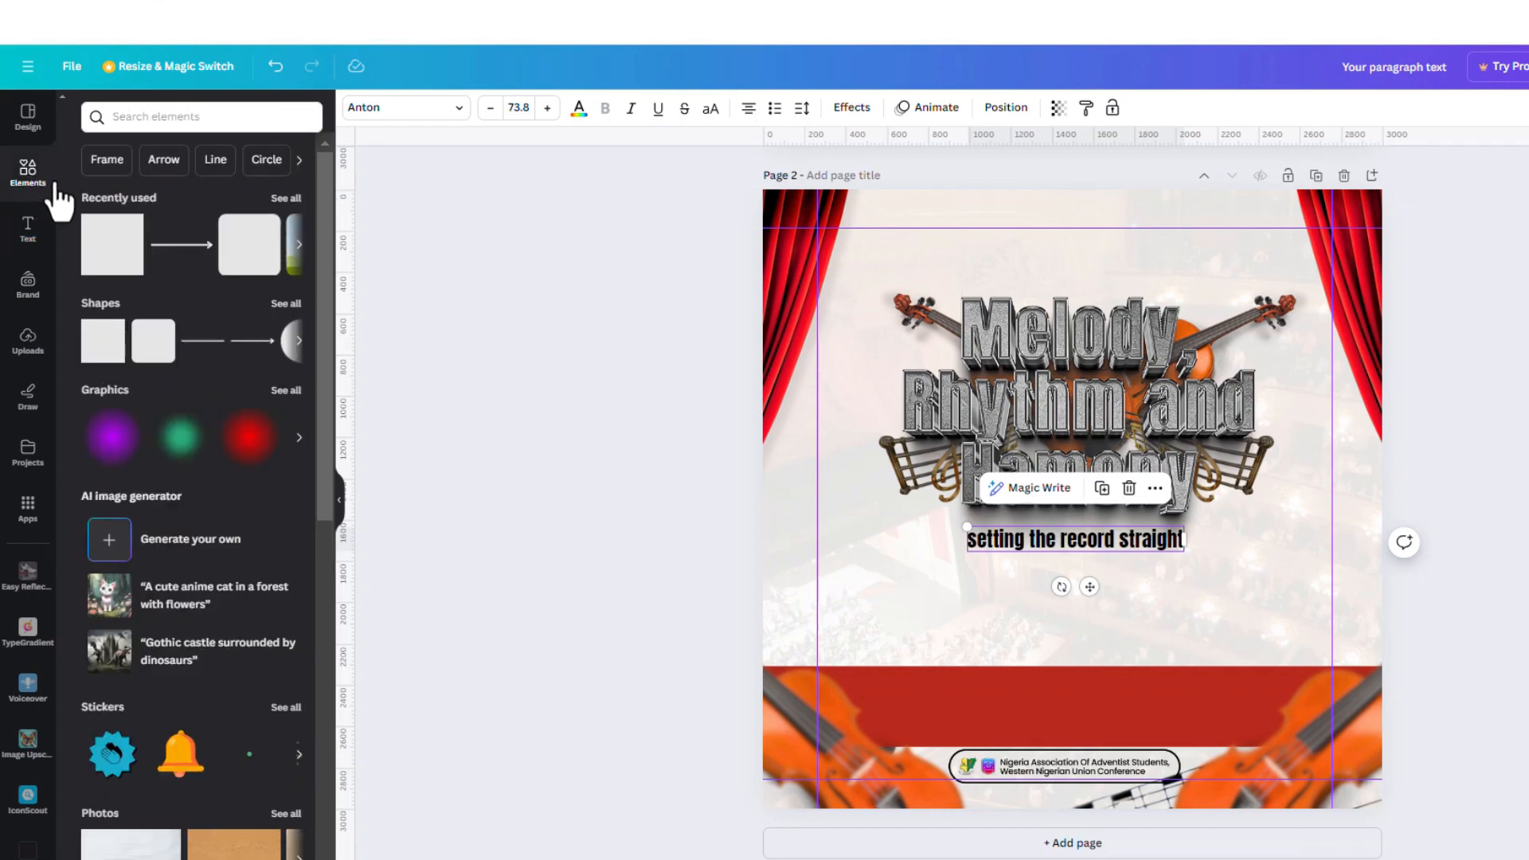
{"action": "left_click", "coordinate": [294, 343]}
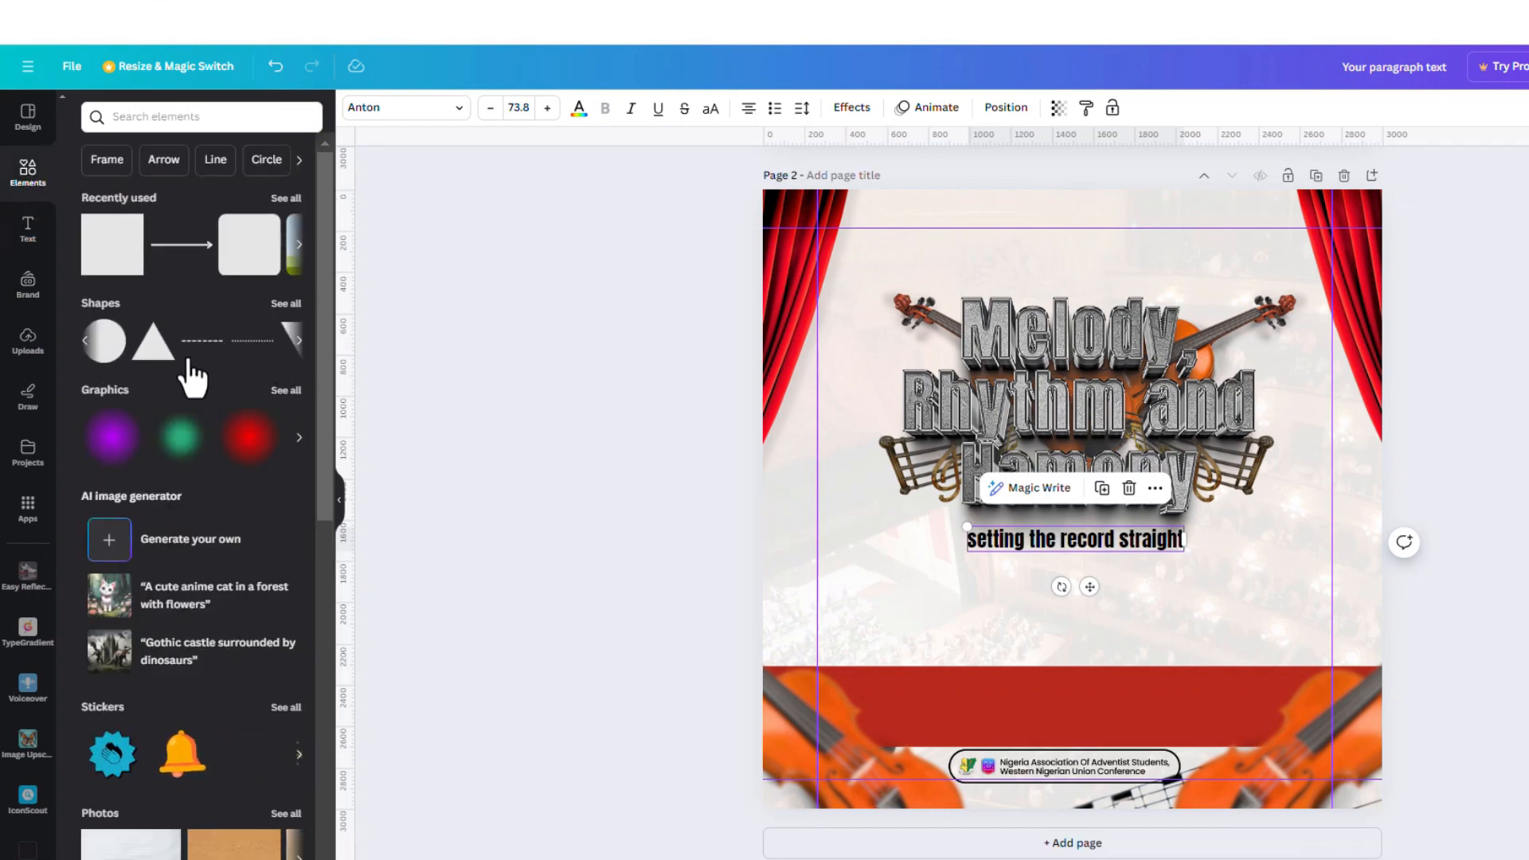
{"action": "left_click", "coordinate": [119, 362]}
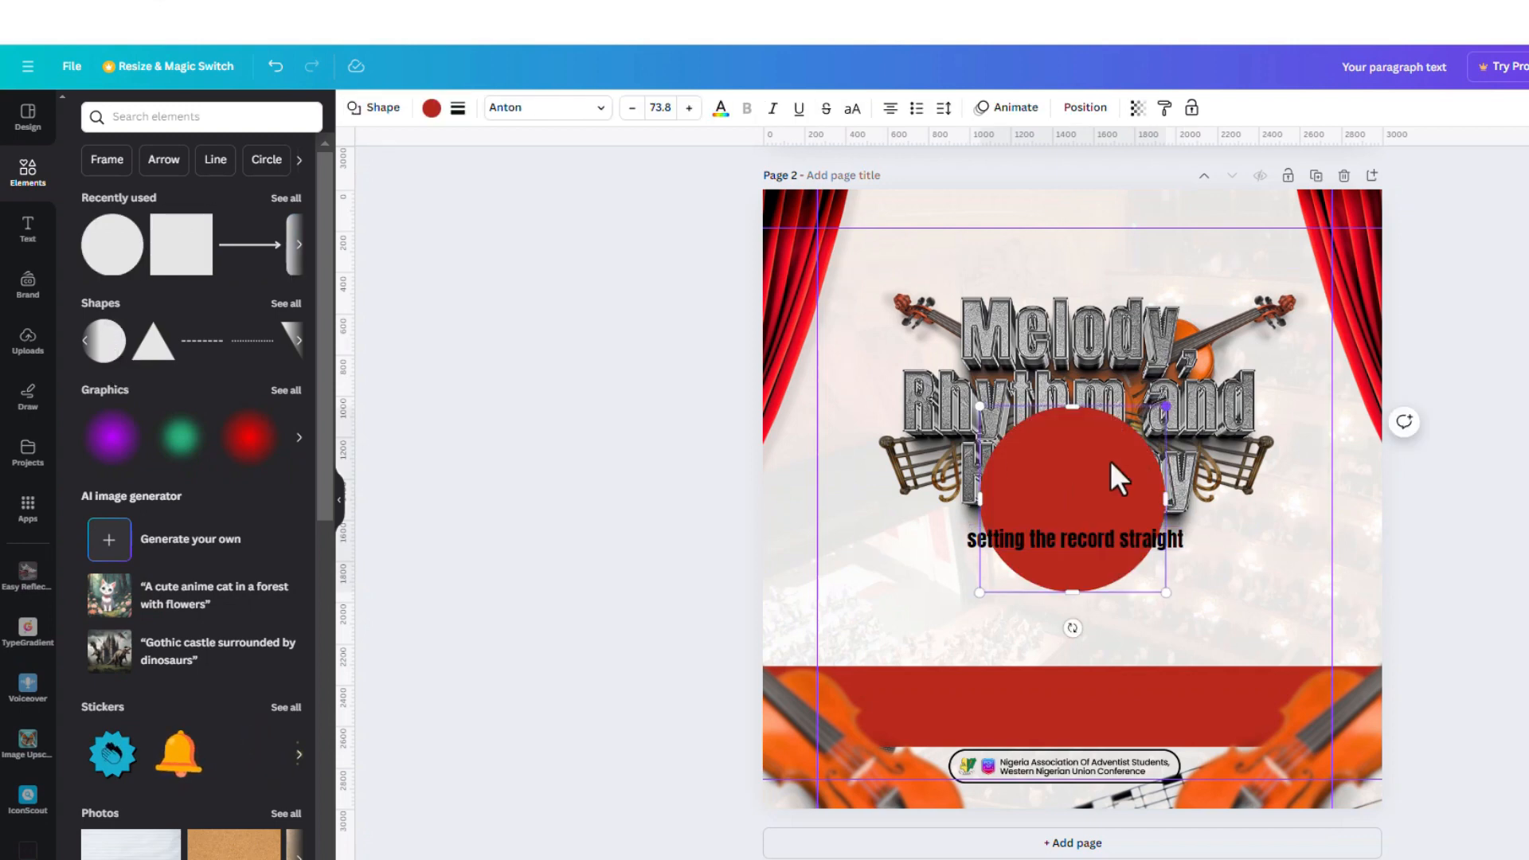
{"action": "left_click_drag", "start_coordinate": [1166, 406], "coordinate": [997, 599]}
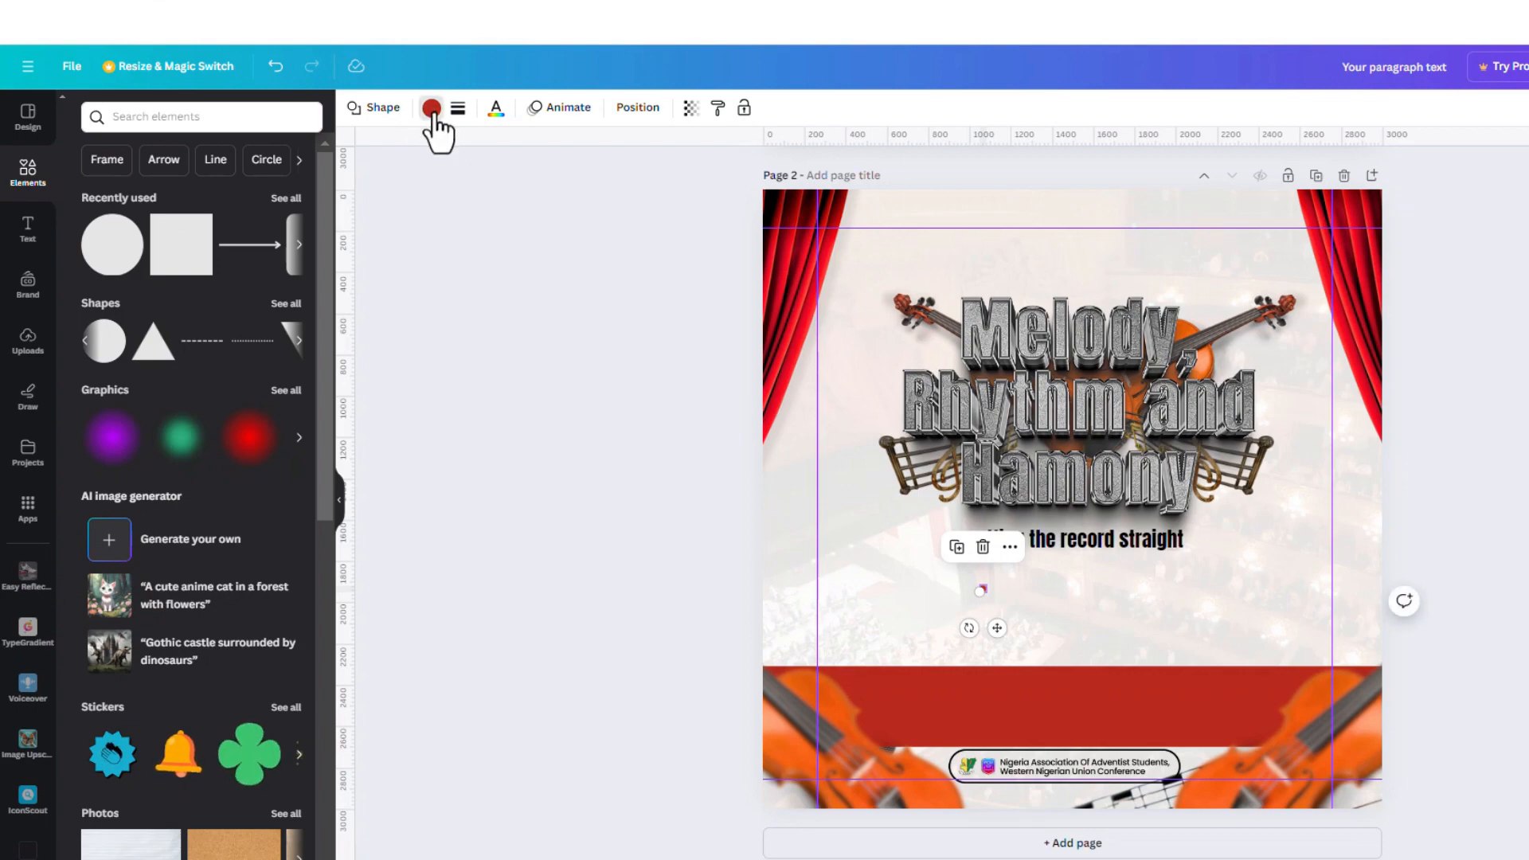
{"action": "left_click", "coordinate": [432, 109]}
{"action": "left_click", "coordinate": [167, 201]}
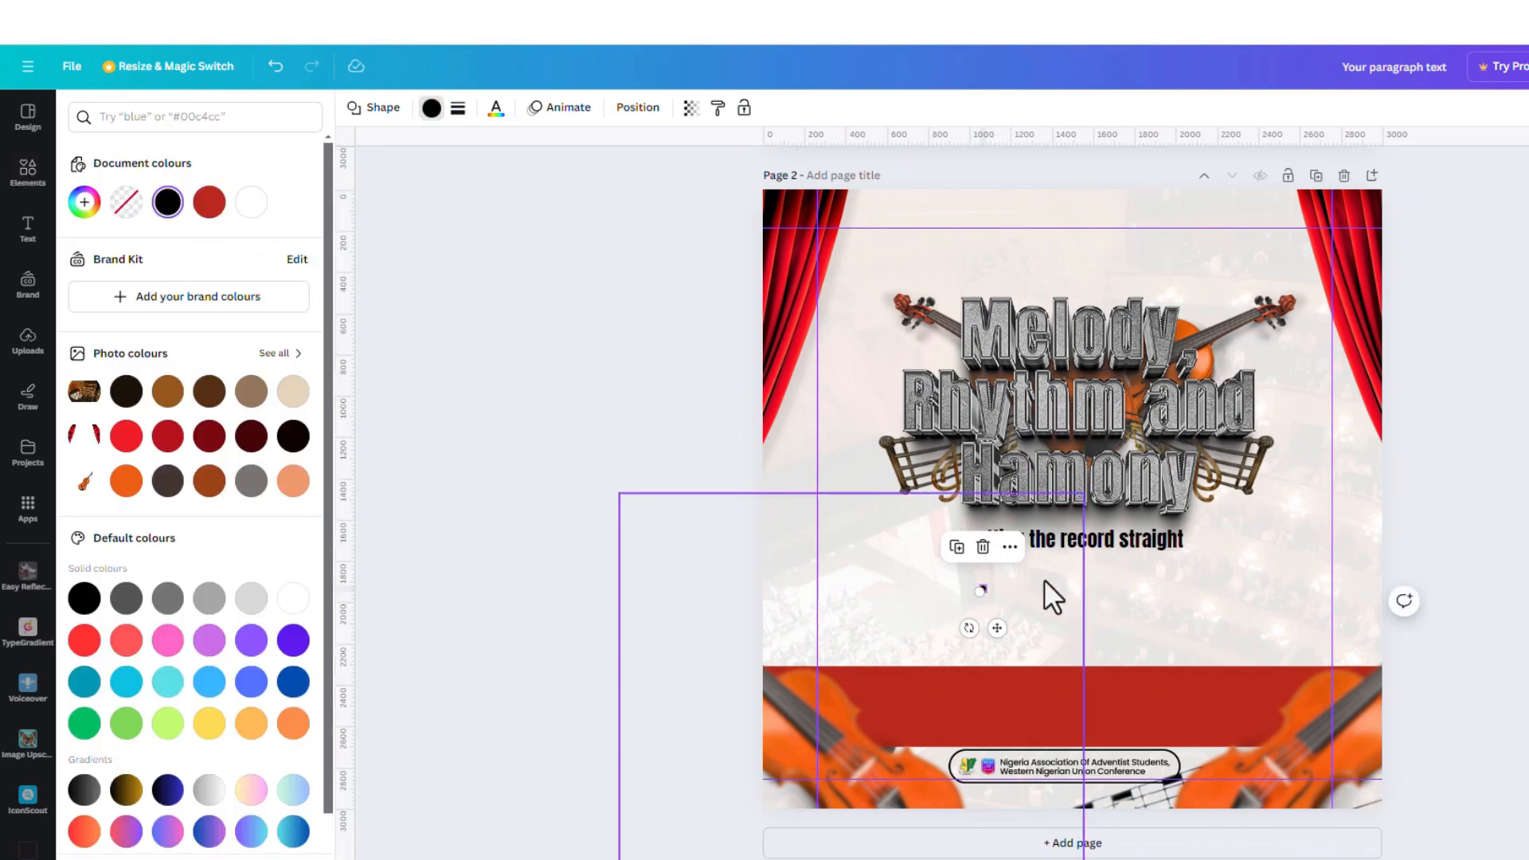
{"action": "scroll", "coordinate": [988, 623], "scroll_direction": "up", "scroll_amount": 5}
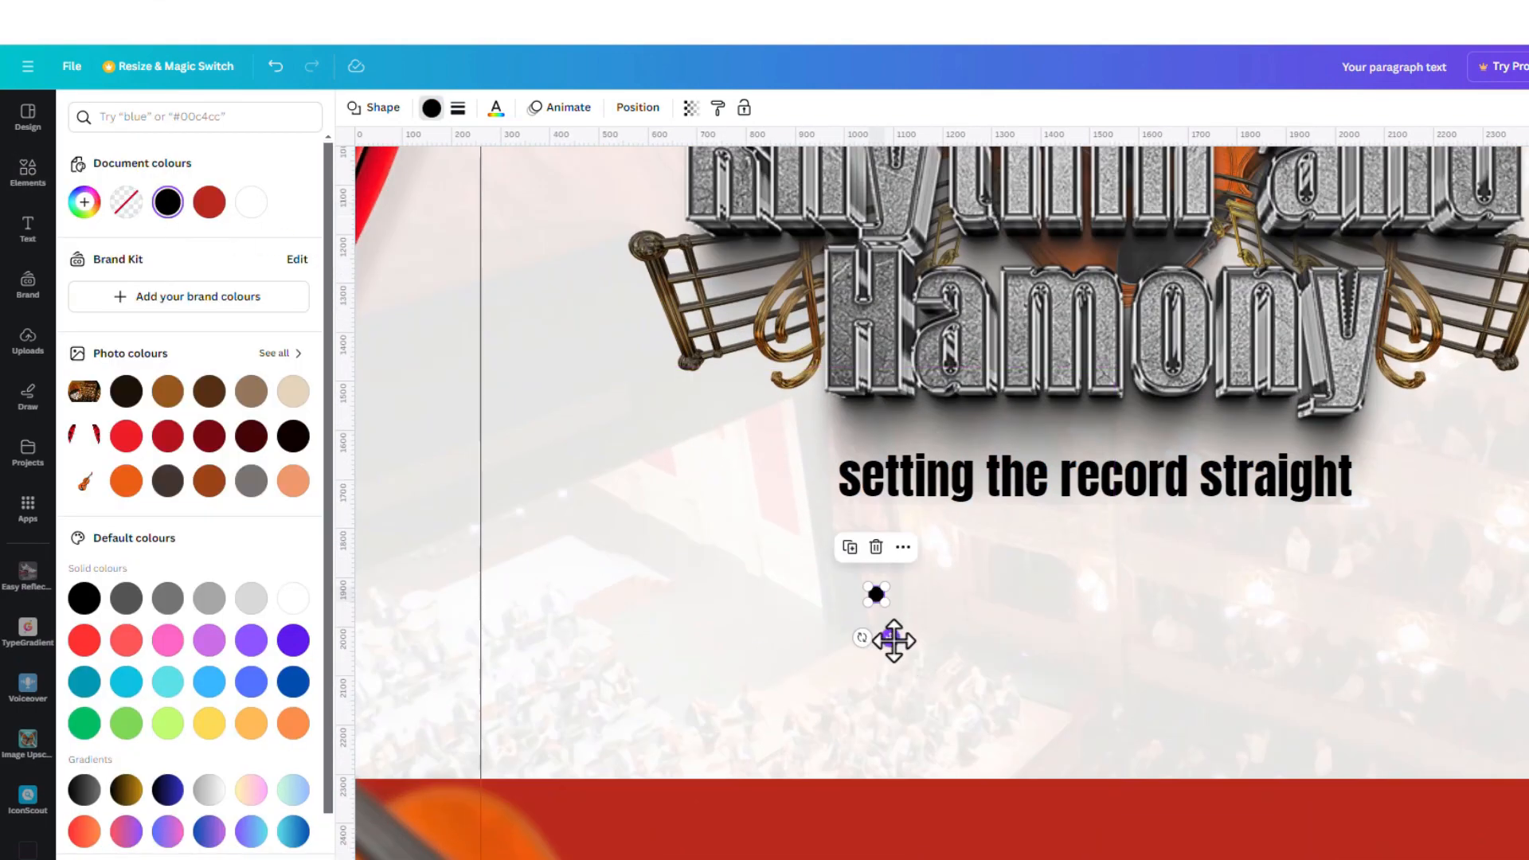
{"action": "left_click_drag", "start_coordinate": [894, 640], "coordinate": [1383, 519]}
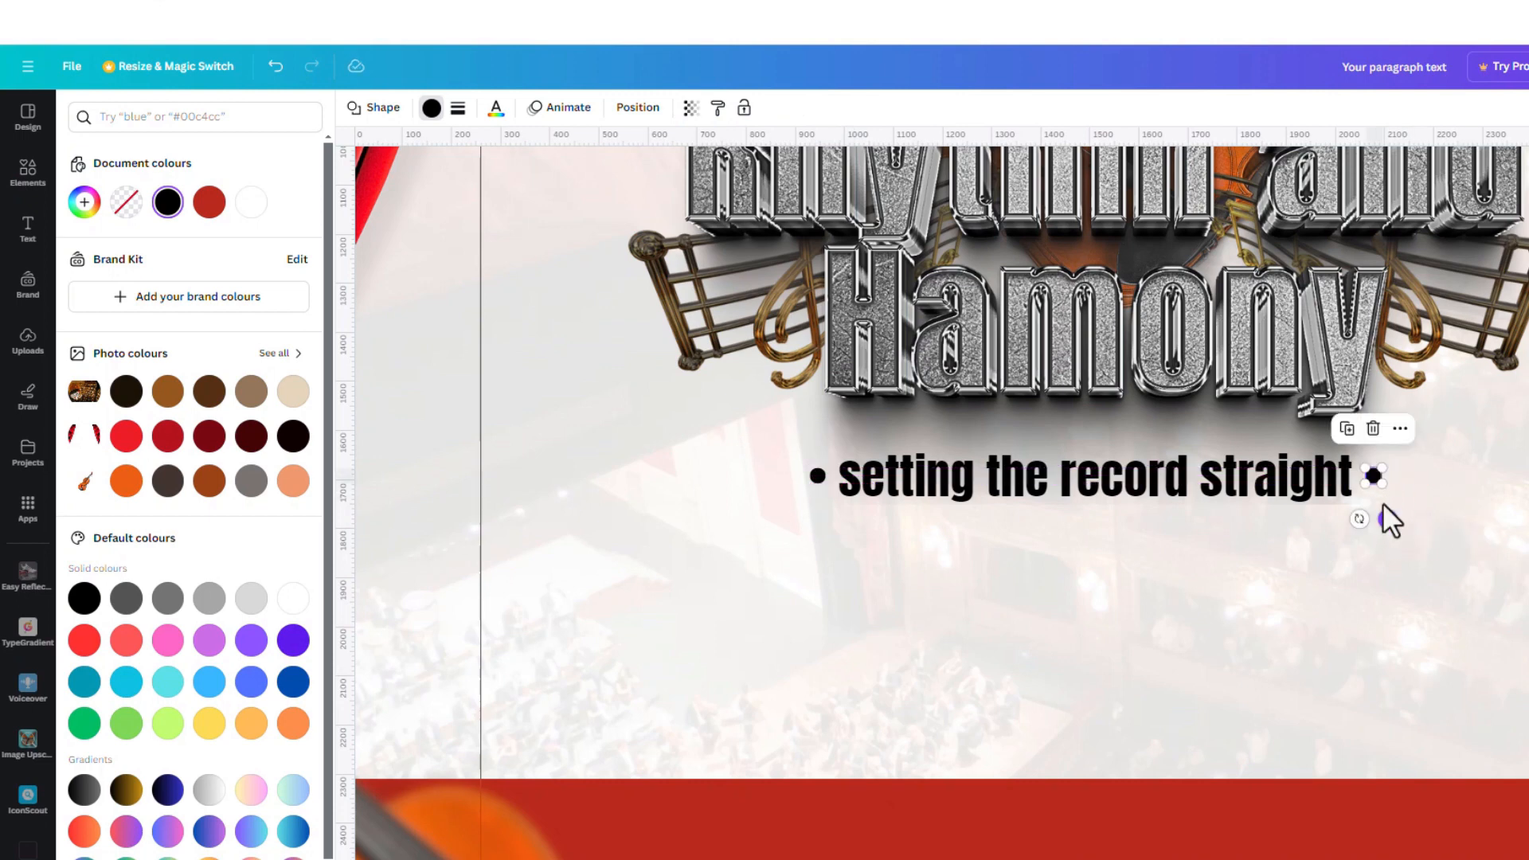
Group the tagline with its two dots, then group that with the 3D title graphic
{"action": "left_click", "coordinate": [1251, 477]}
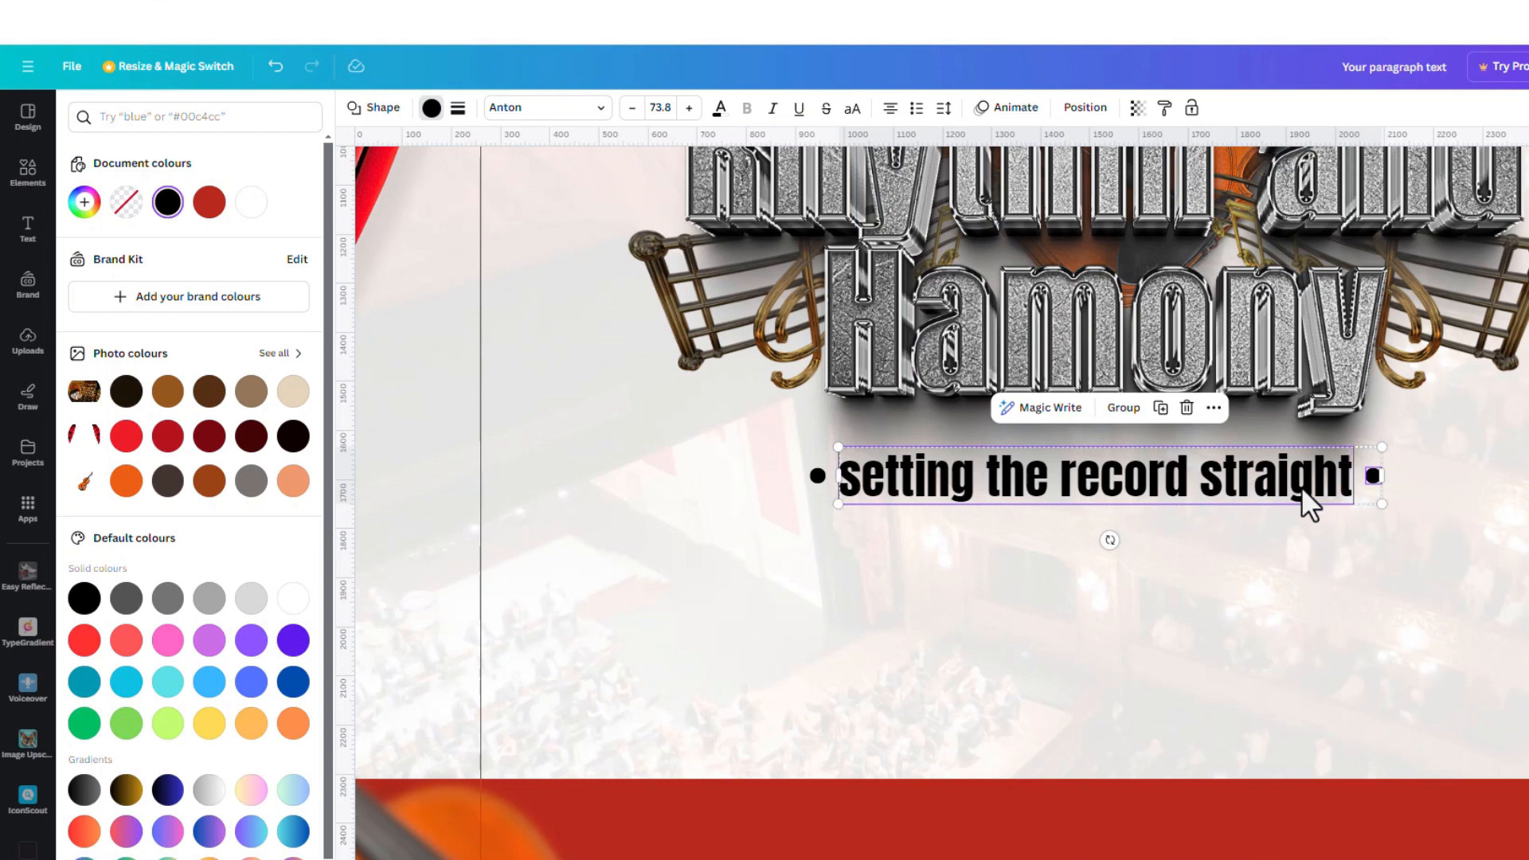
{"action": "left_click", "coordinate": [815, 476], "text": "shift"}
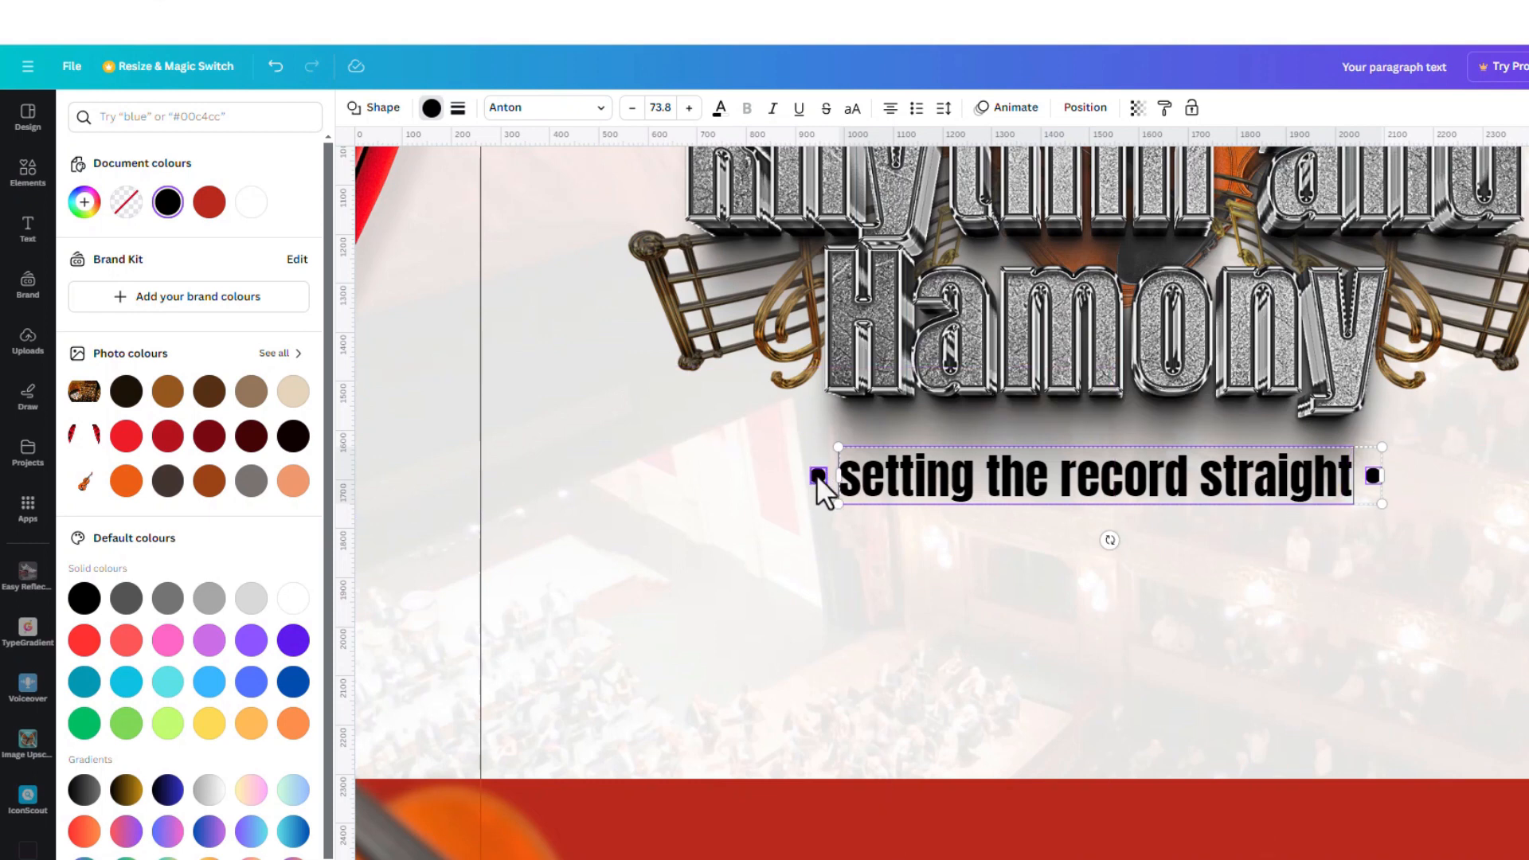
{"action": "left_click", "coordinate": [816, 475], "text": "shift"}
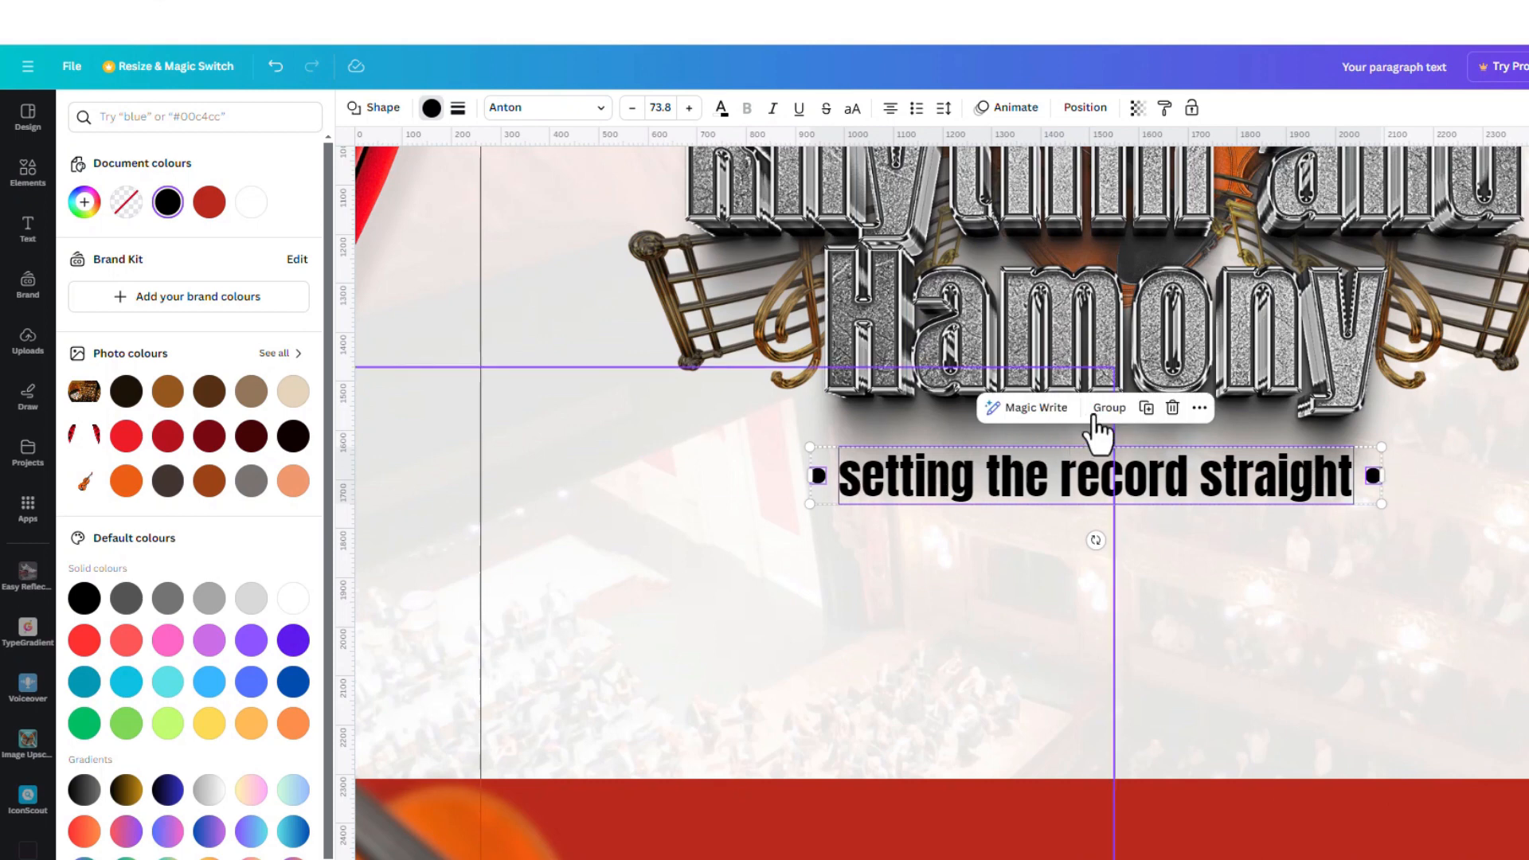
{"action": "left_click", "coordinate": [1111, 408]}
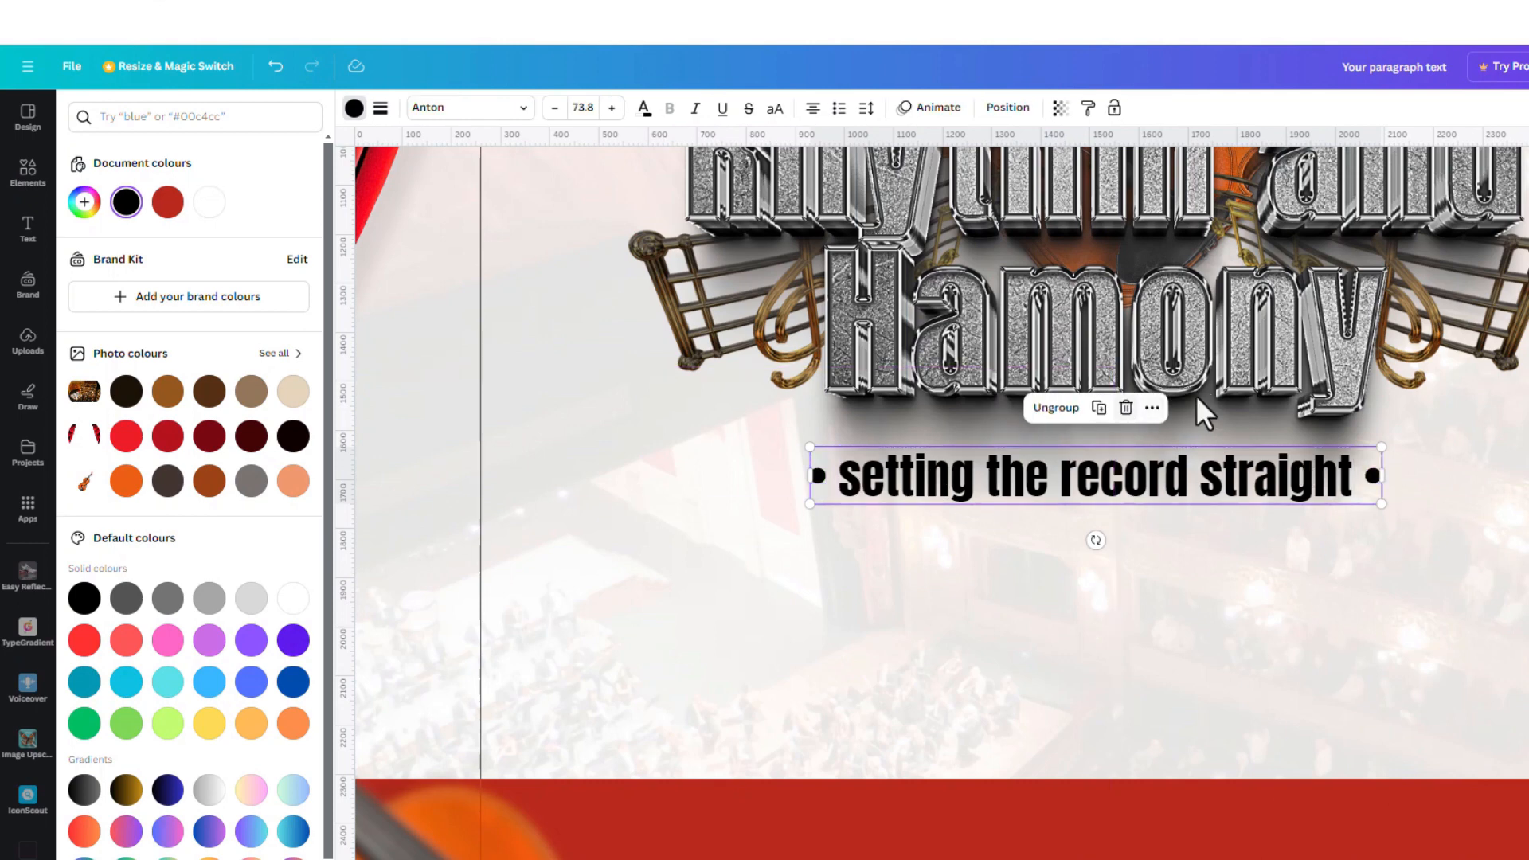
{"action": "left_click", "coordinate": [1170, 351], "text": "shift"}
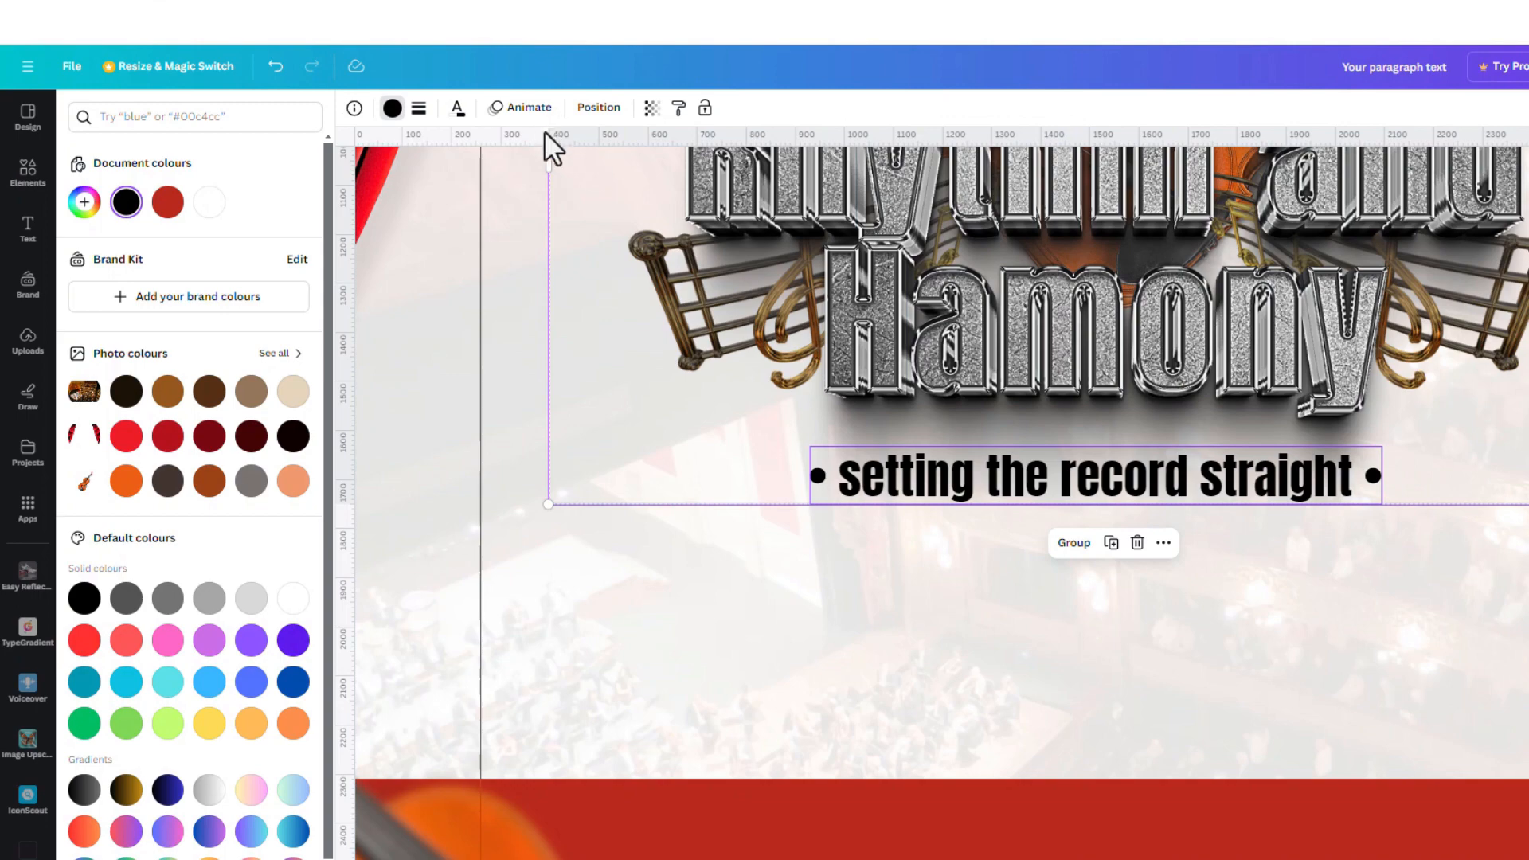
{"action": "left_click", "coordinate": [1075, 550]}
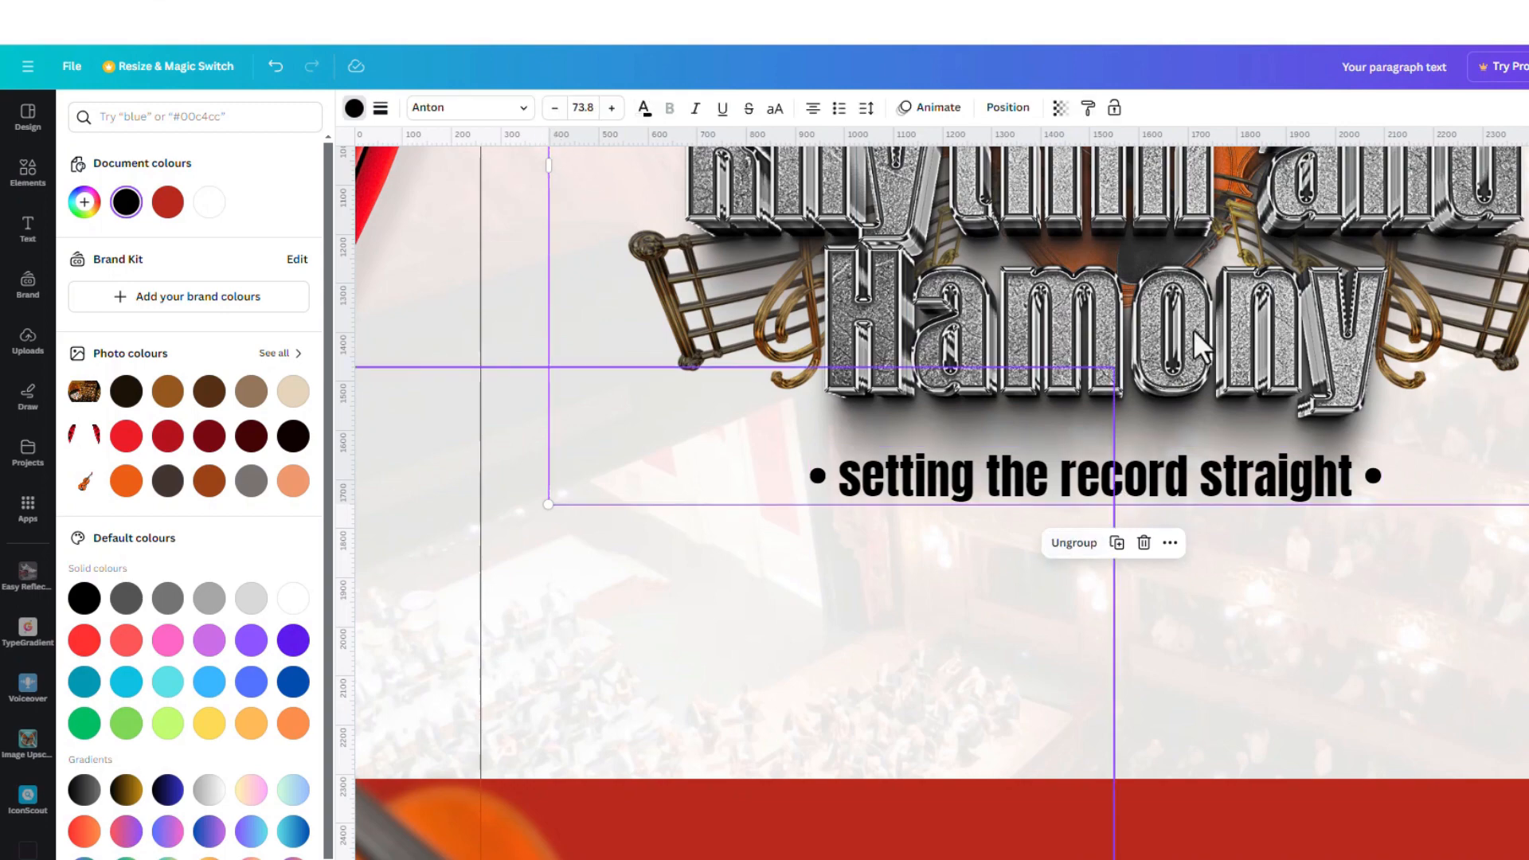
{"action": "left_click_drag", "start_coordinate": [1193, 328], "coordinate": [1163, 364]}
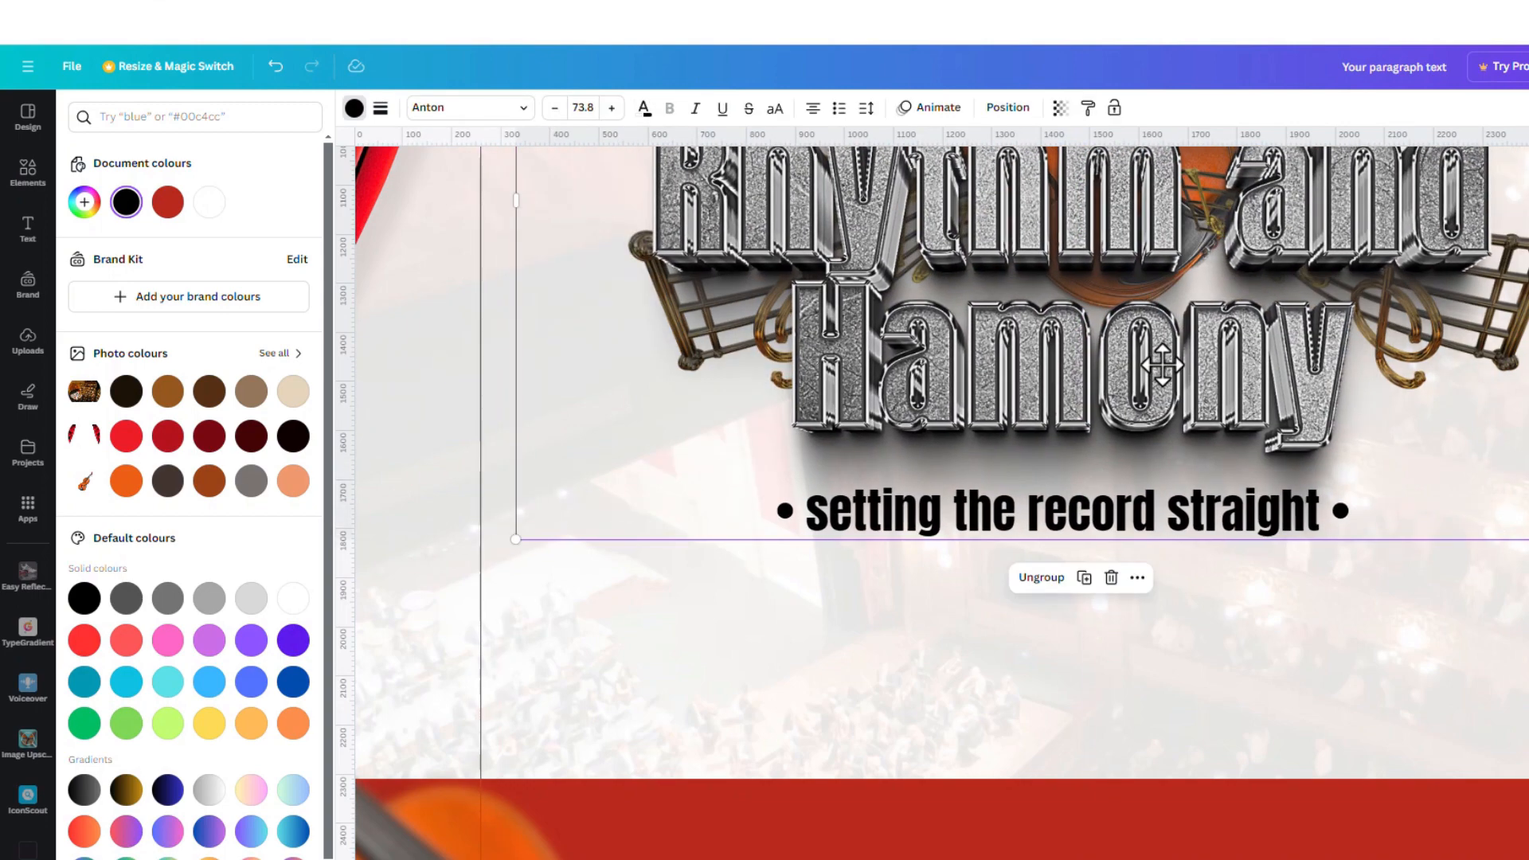
{"action": "key", "text": "ctrl+z"}
{"action": "left_click", "coordinate": [1340, 615]}
{"action": "scroll", "coordinate": [1202, 545], "scroll_direction": "down", "scroll_amount": 5}
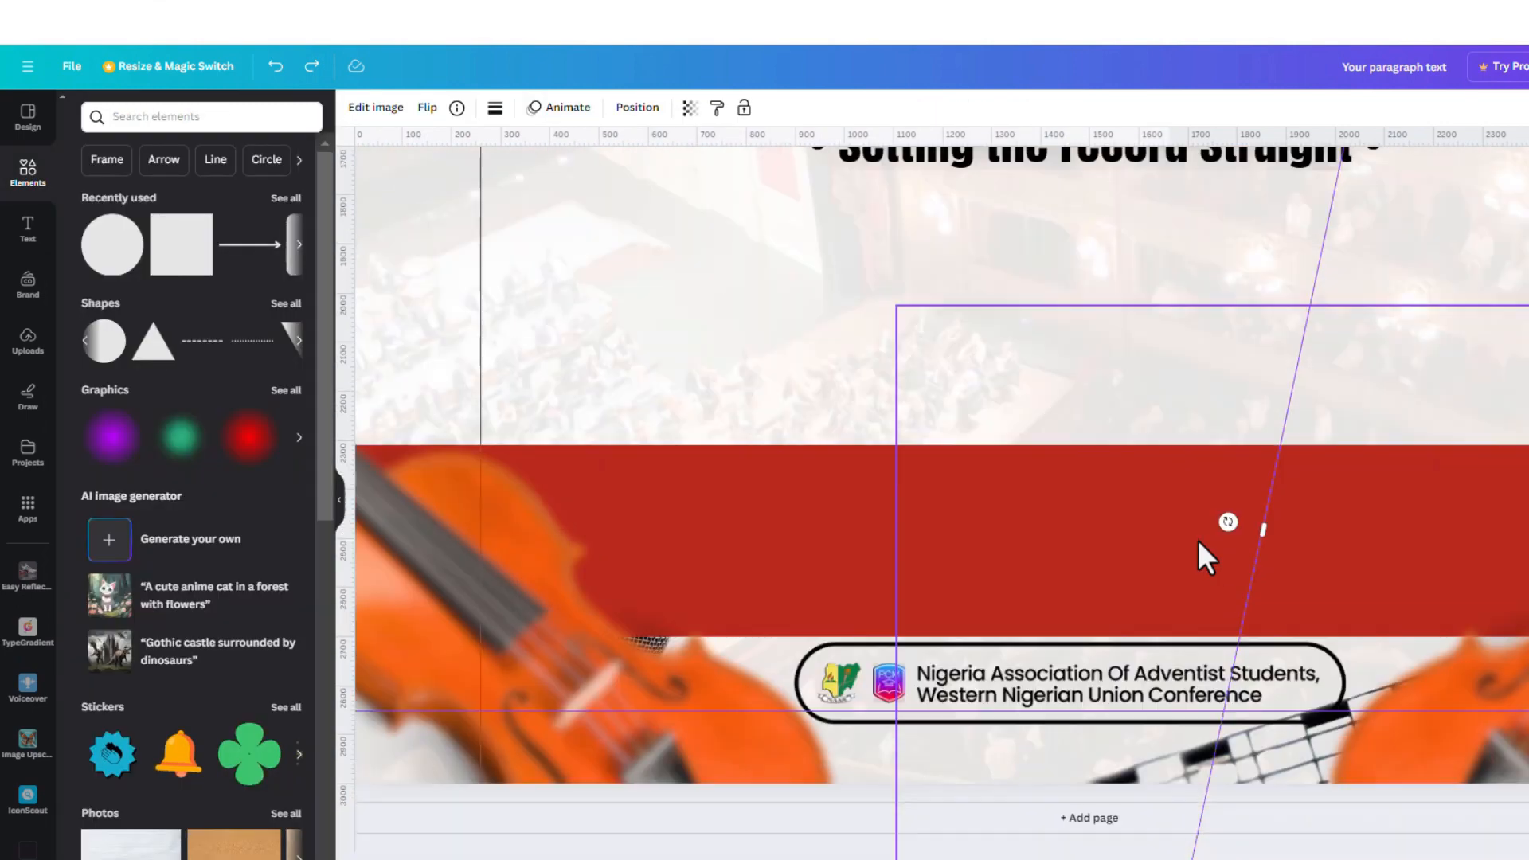
{"action": "scroll", "coordinate": [1212, 520], "scroll_direction": "down", "scroll_amount": 2}
{"action": "scroll", "coordinate": [1212, 519], "scroll_direction": "down", "scroll_amount": 3}
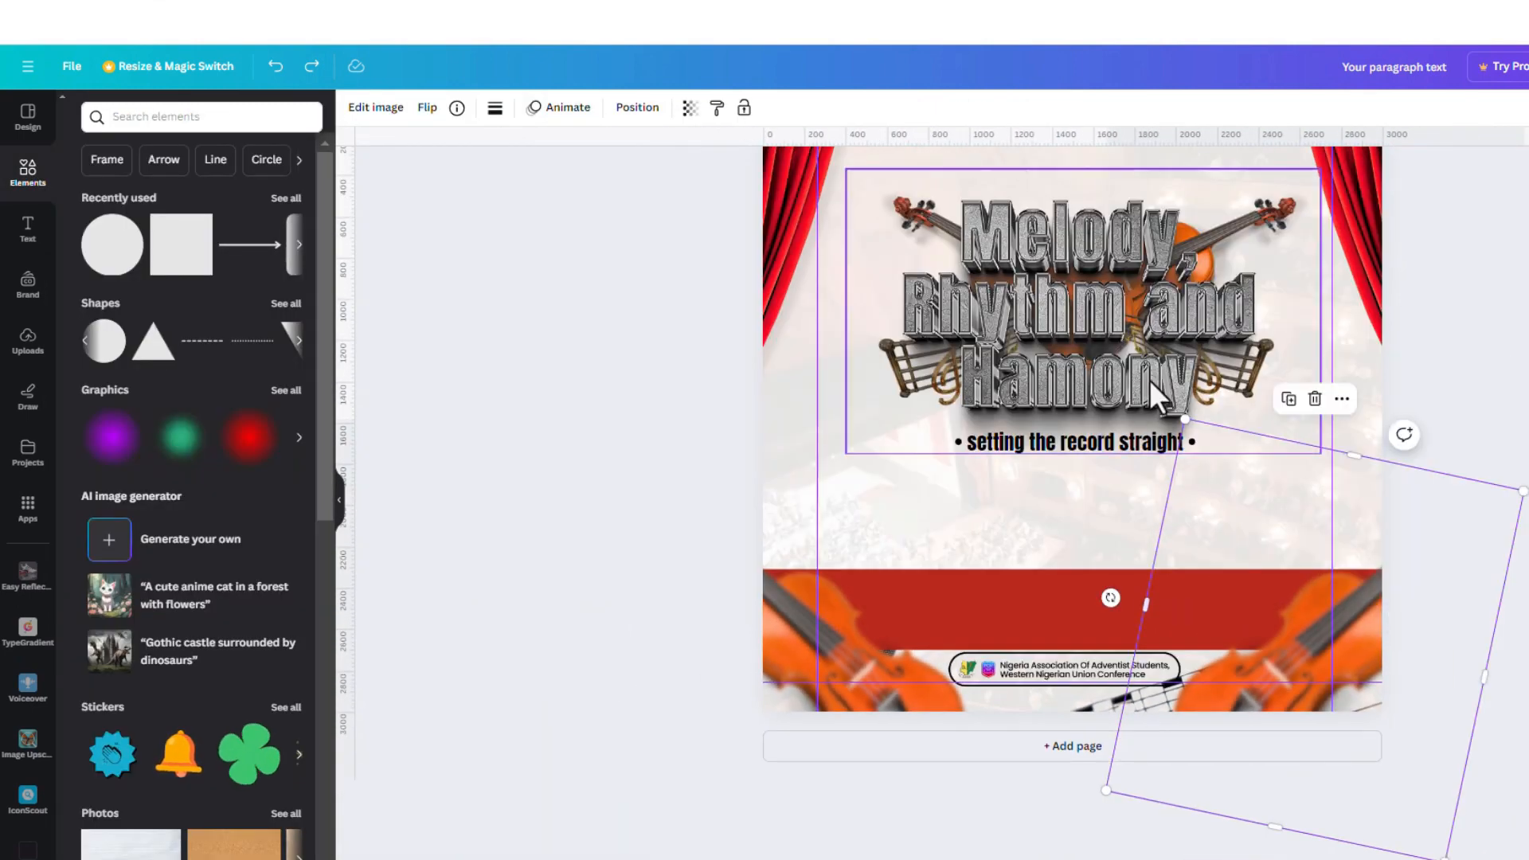
{"action": "scroll", "coordinate": [1149, 379], "scroll_direction": "up", "scroll_amount": 4}
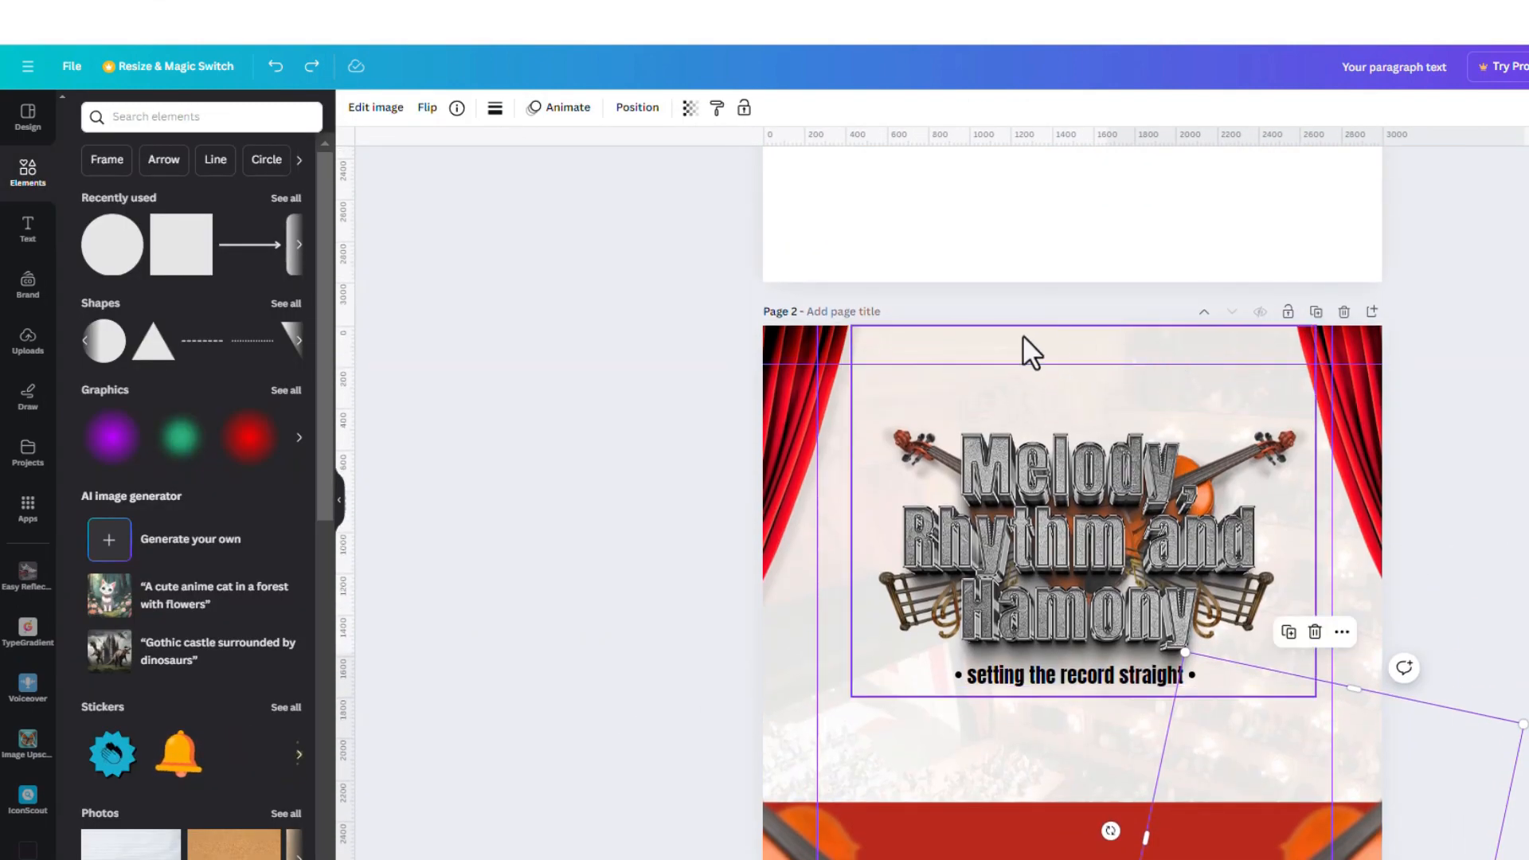
{"action": "key", "text": "alt+Tab"}
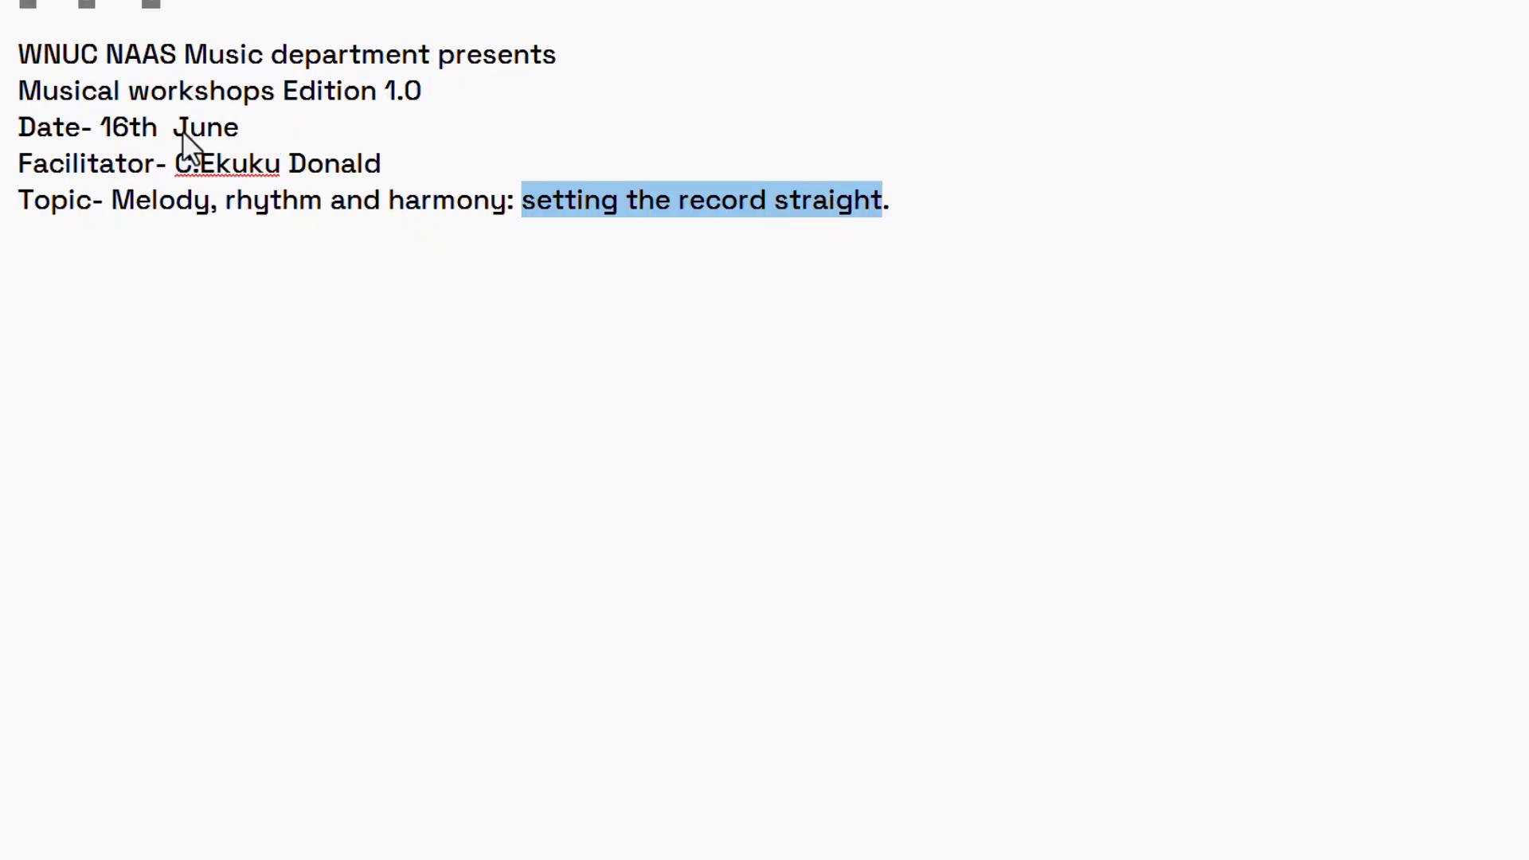
{"action": "double_click", "coordinate": [24, 129]}
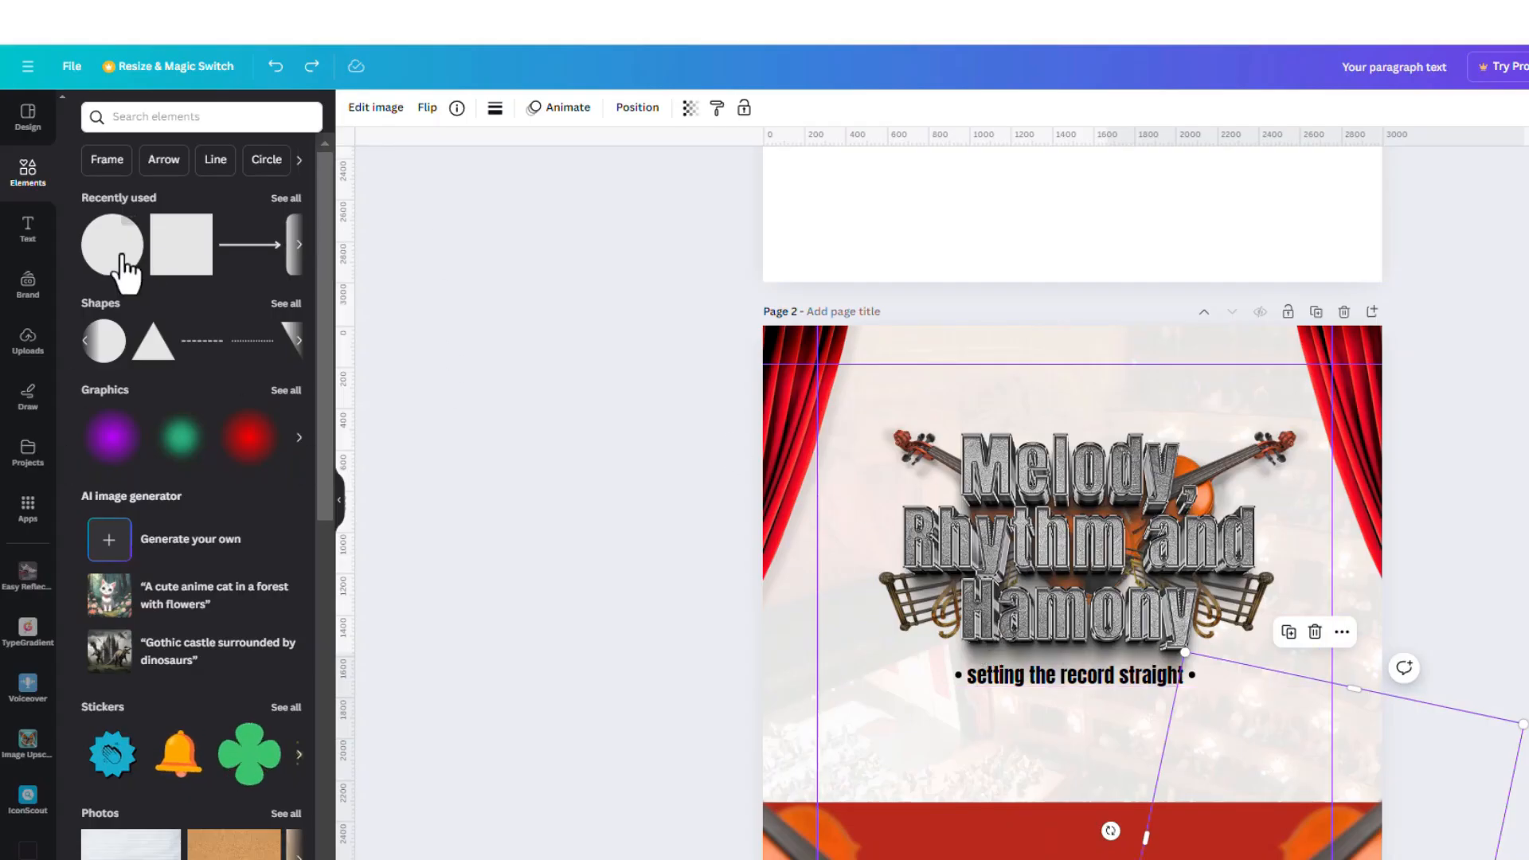
Add a text box below the tagline reading 'Date- 16th June'
{"action": "left_click", "coordinate": [29, 231]}
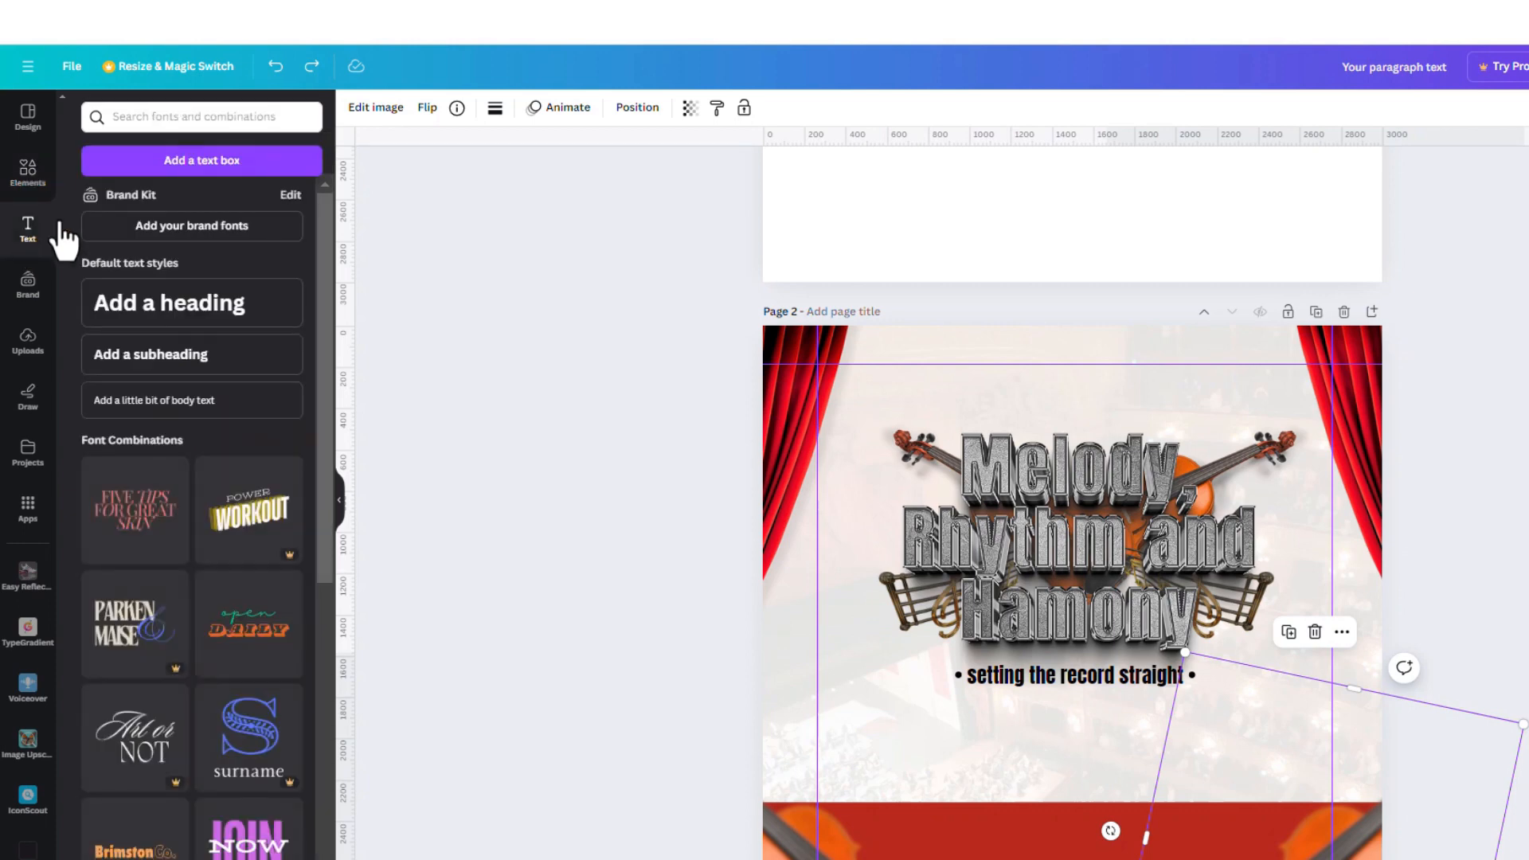
{"action": "left_click", "coordinate": [224, 187]}
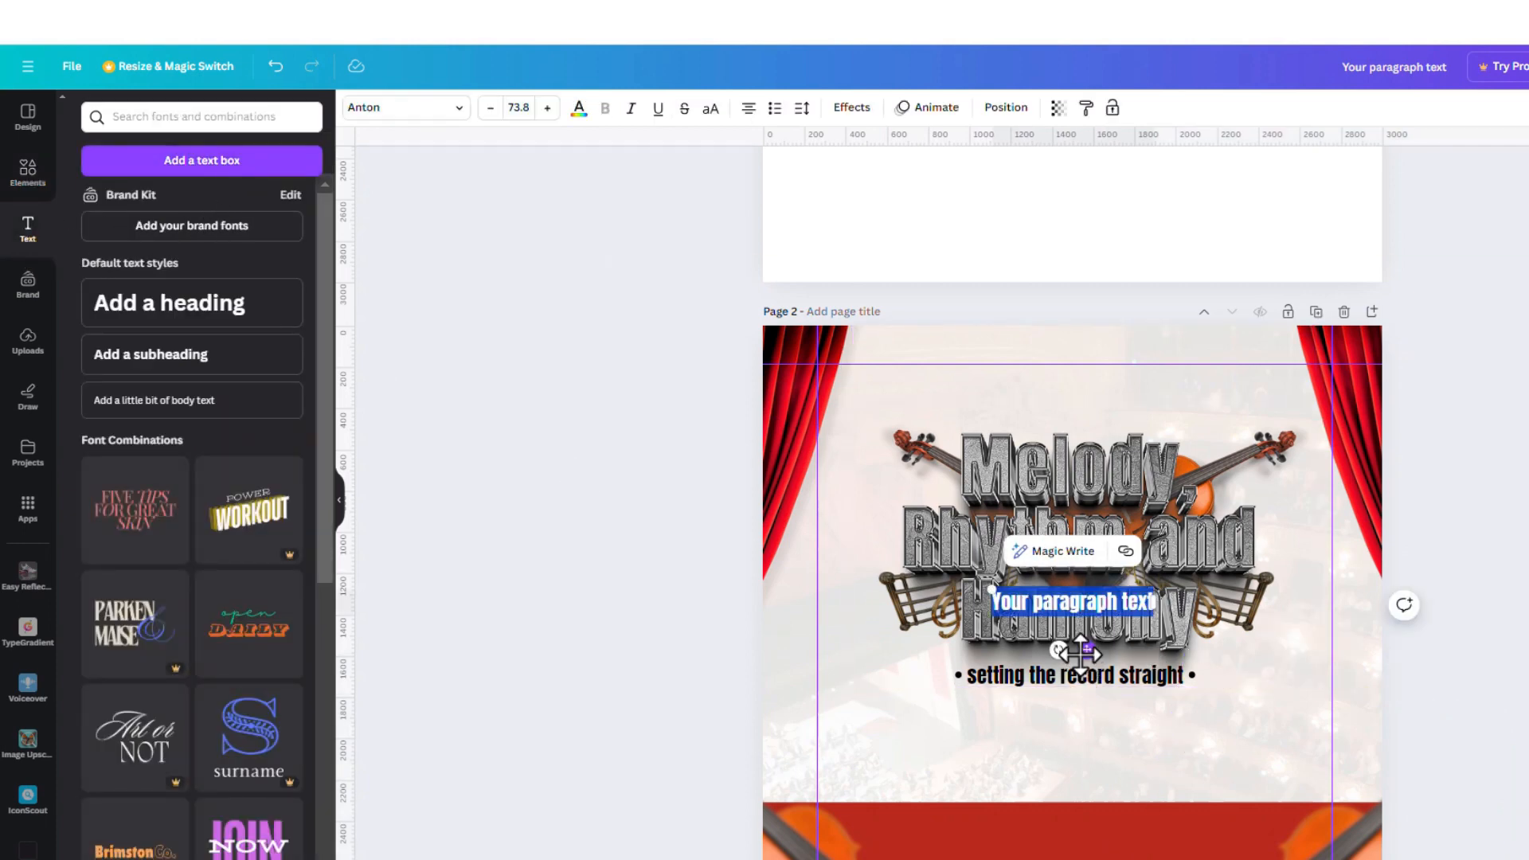
{"action": "left_click_drag", "start_coordinate": [1084, 658], "coordinate": [1077, 799]}
{"action": "double_click", "coordinate": [1070, 748]}
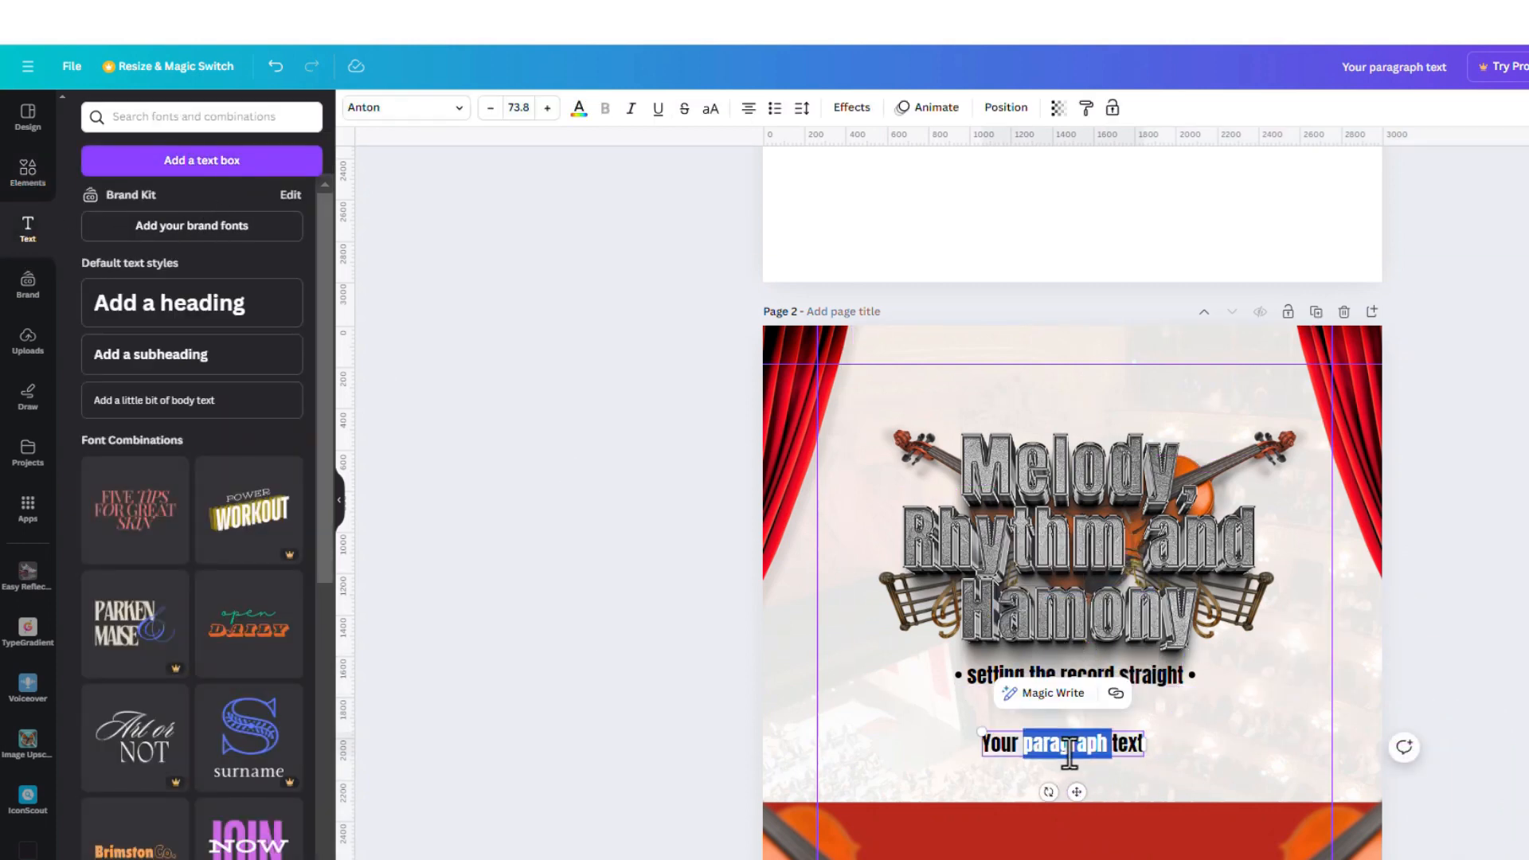
{"action": "triple_click", "coordinate": [1070, 749]}
{"action": "type", "text": "Date- 16th  June"}
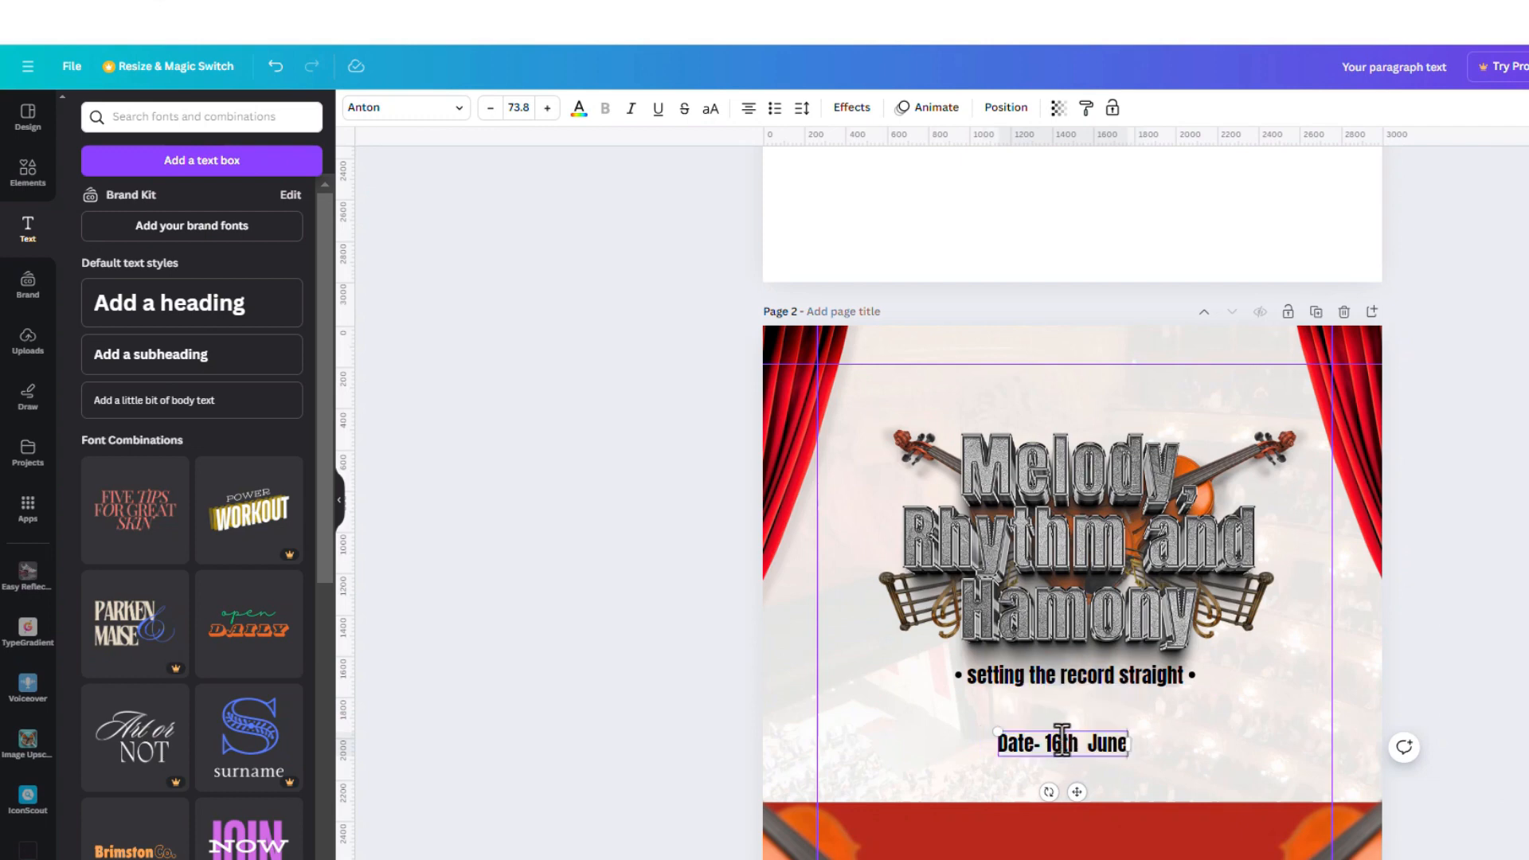
{"action": "left_click", "coordinate": [1117, 763]}
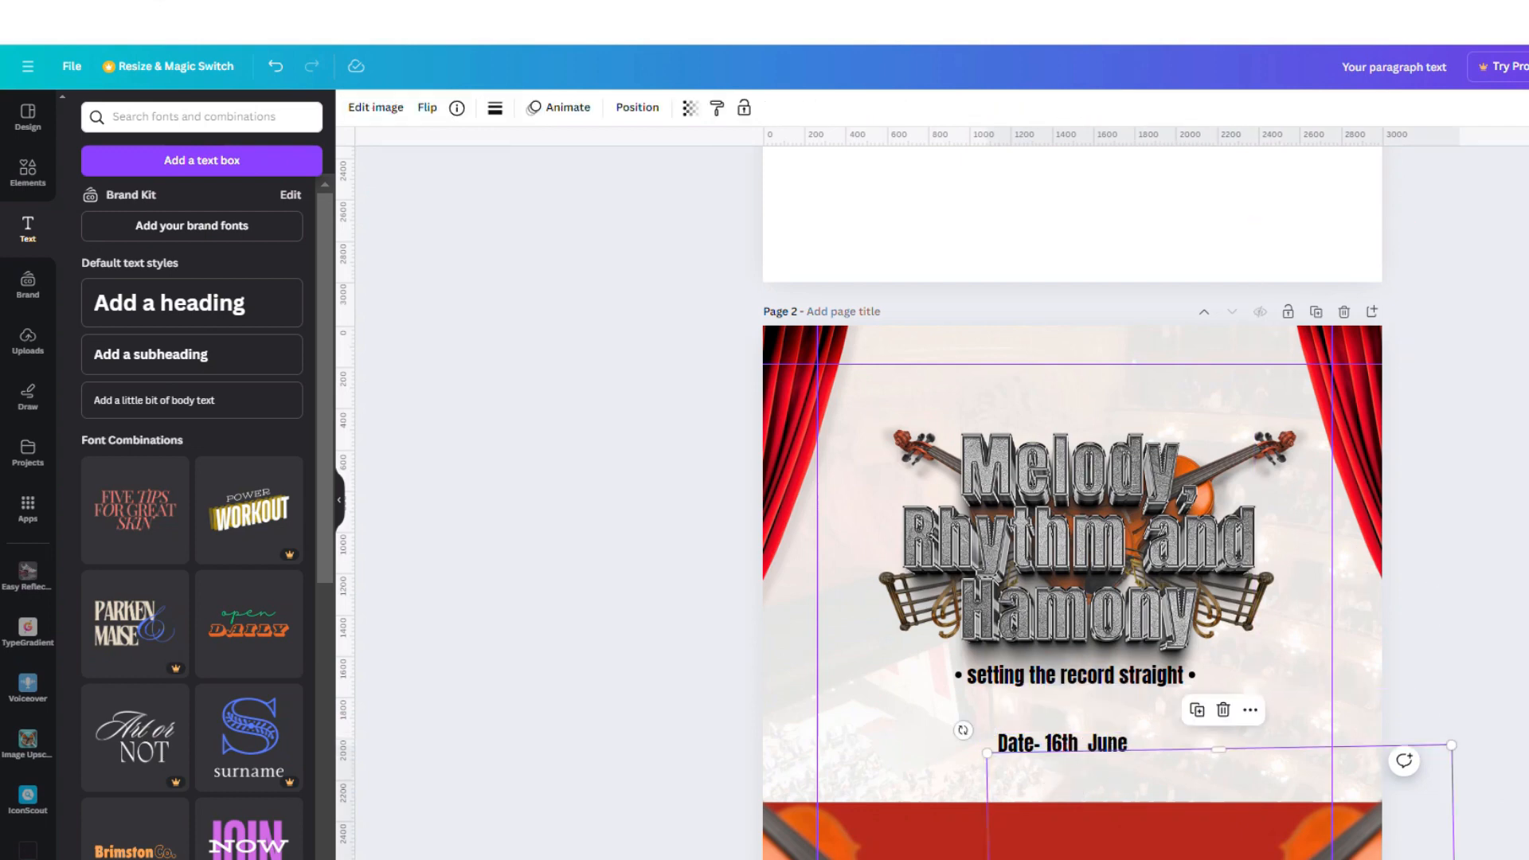
Duplicate the date line below the original and select the Facilitator line in the notes
{"action": "left_click", "coordinate": [1384, 513]}
{"action": "left_click", "coordinate": [1021, 744]}
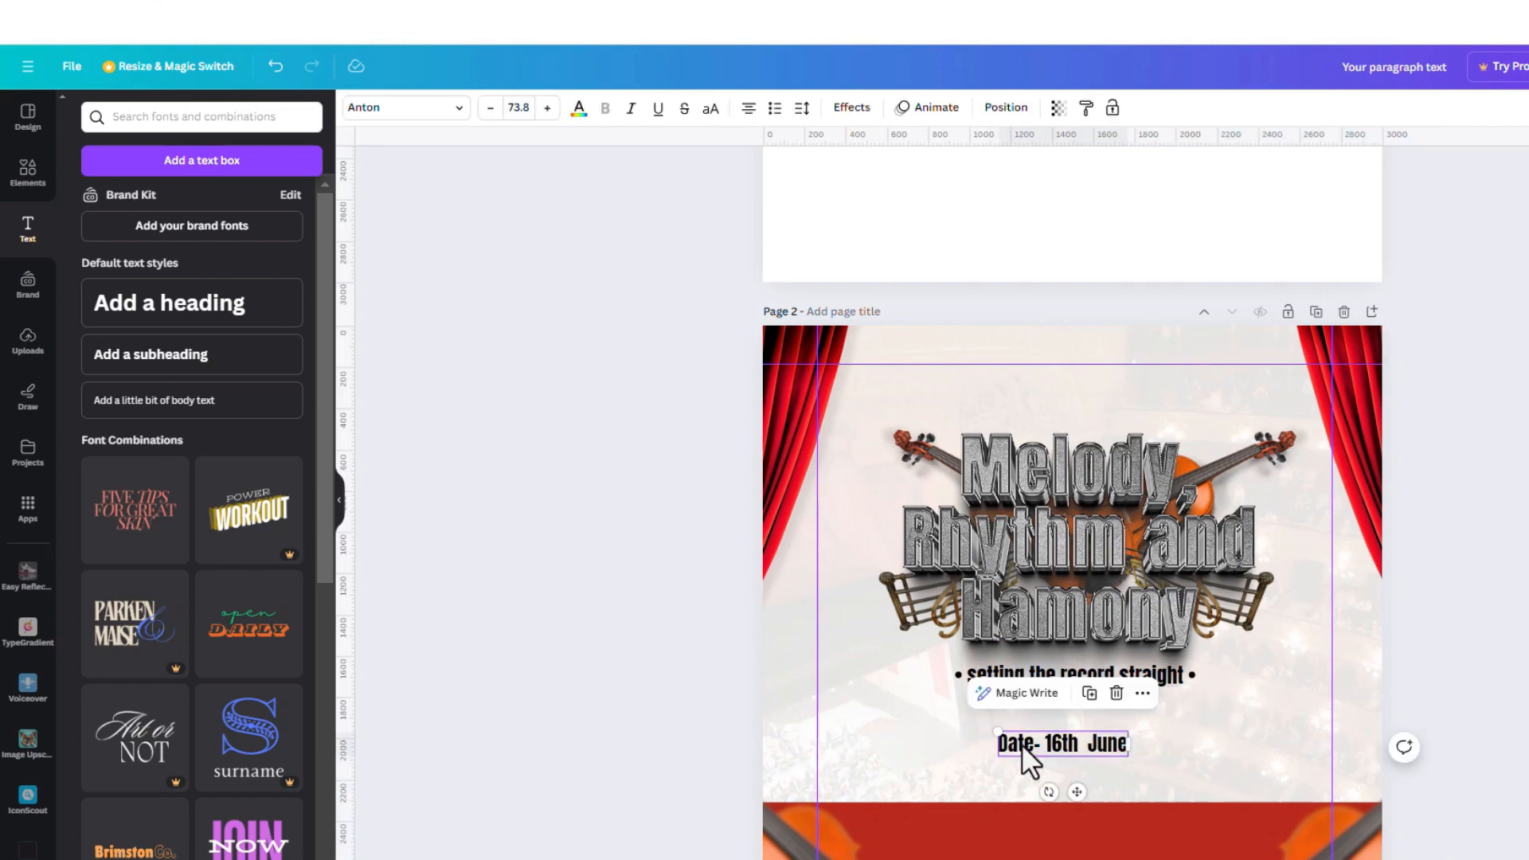
{"action": "left_click", "coordinate": [1090, 693]}
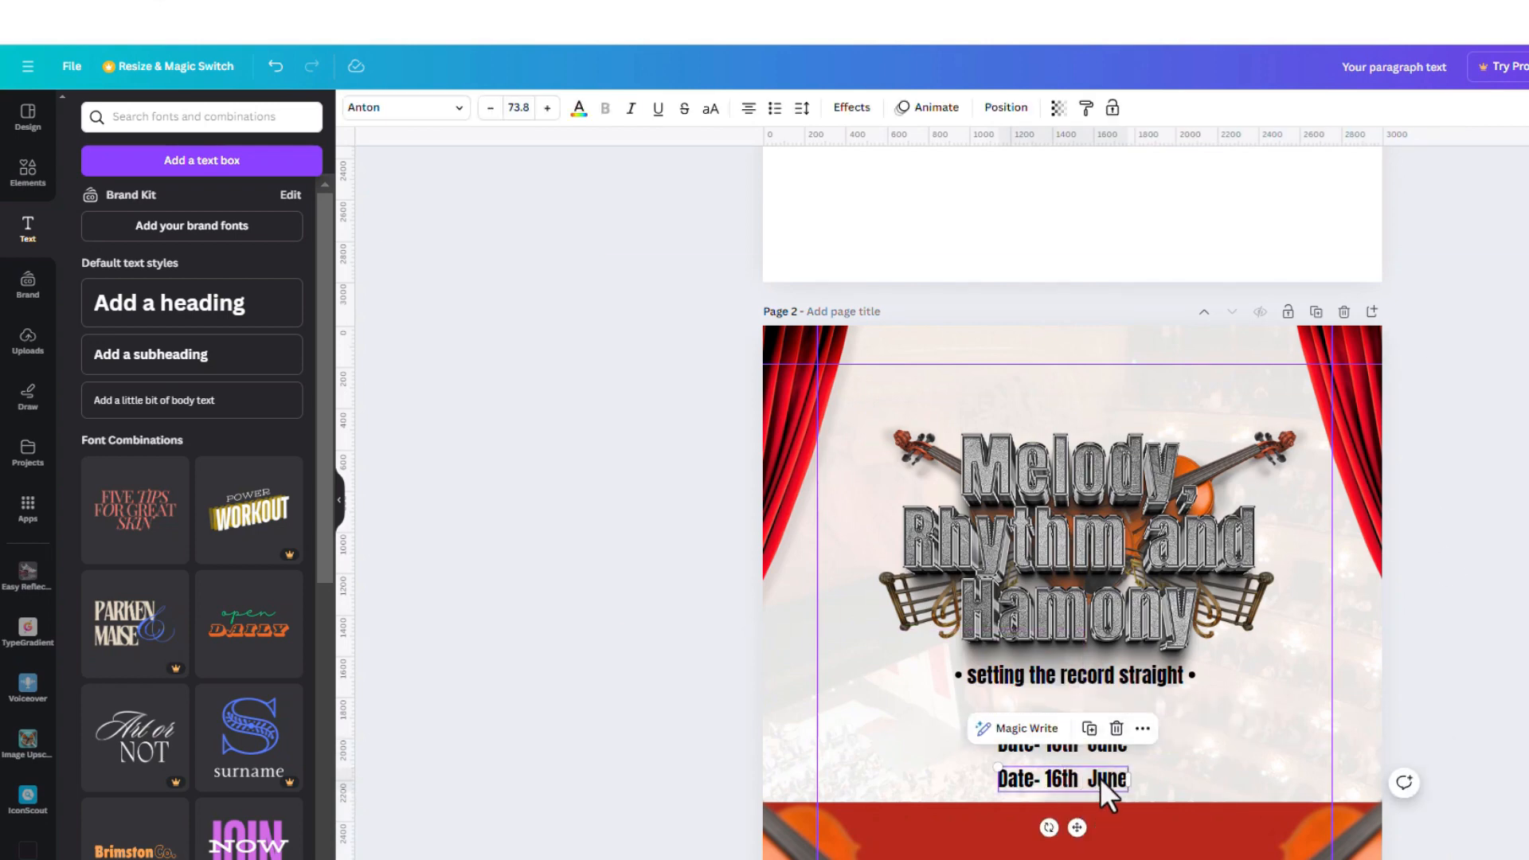
{"action": "double_click", "coordinate": [1101, 777]}
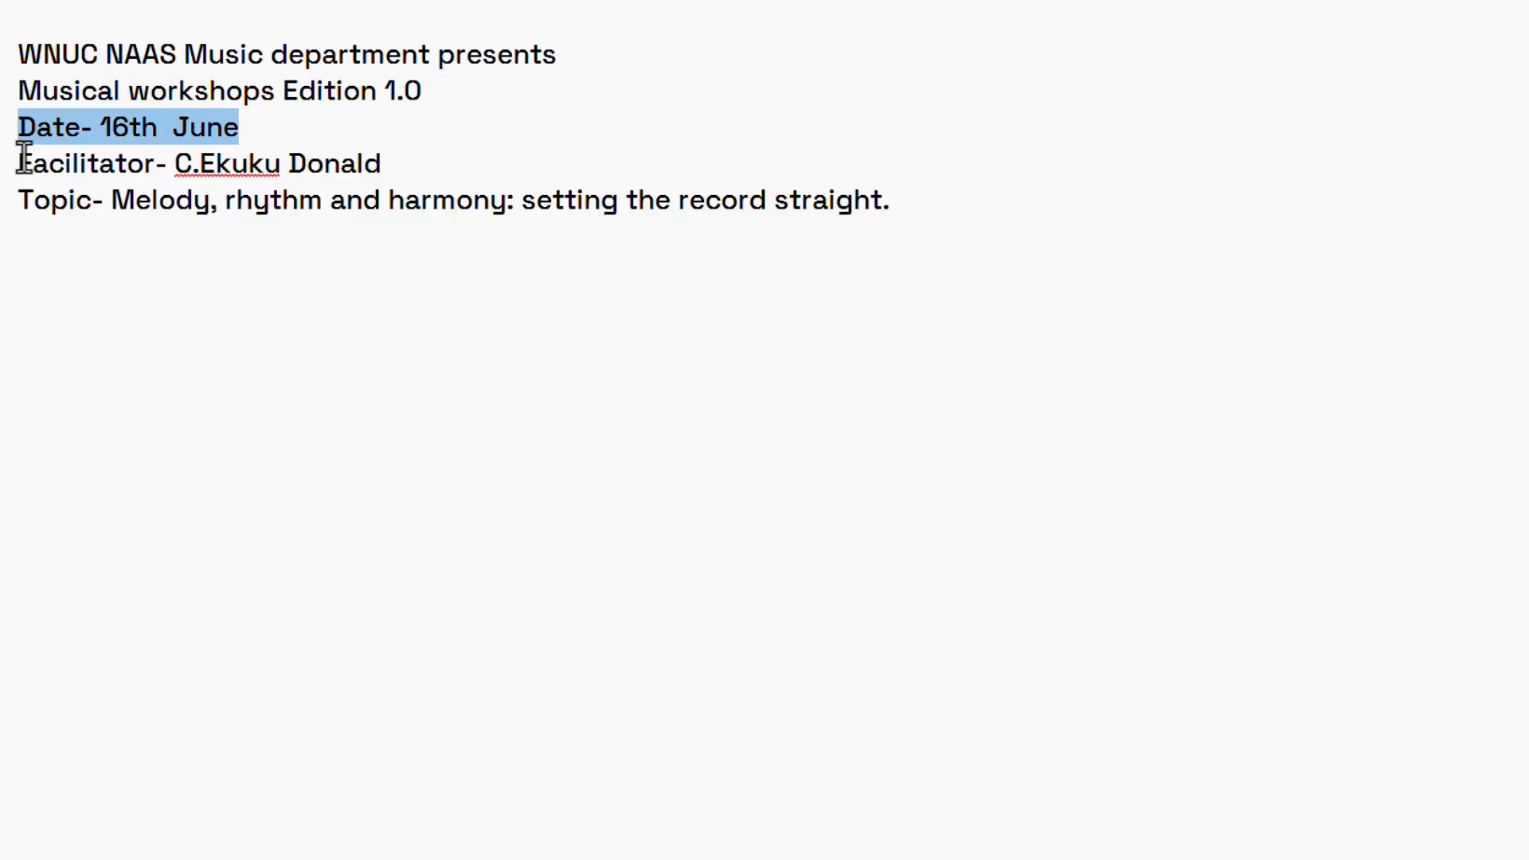
{"action": "triple_click", "coordinate": [24, 161]}
{"action": "left_click_drag", "start_coordinate": [18, 163], "coordinate": [394, 171]}
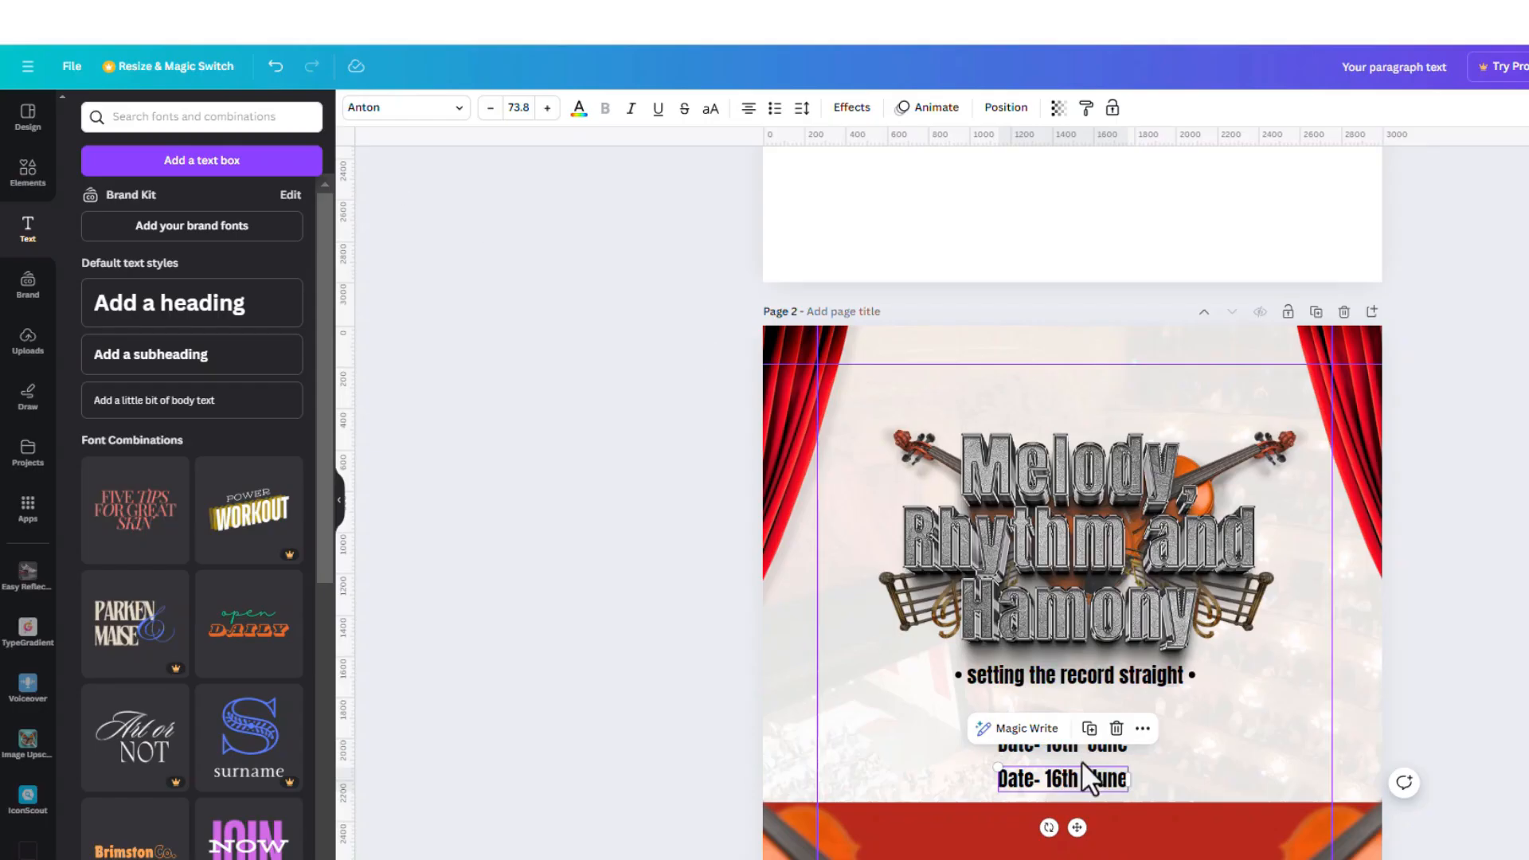
Paste the facilitator line into the lower copy and set the date line in Poppins
{"action": "double_click", "coordinate": [1063, 775]}
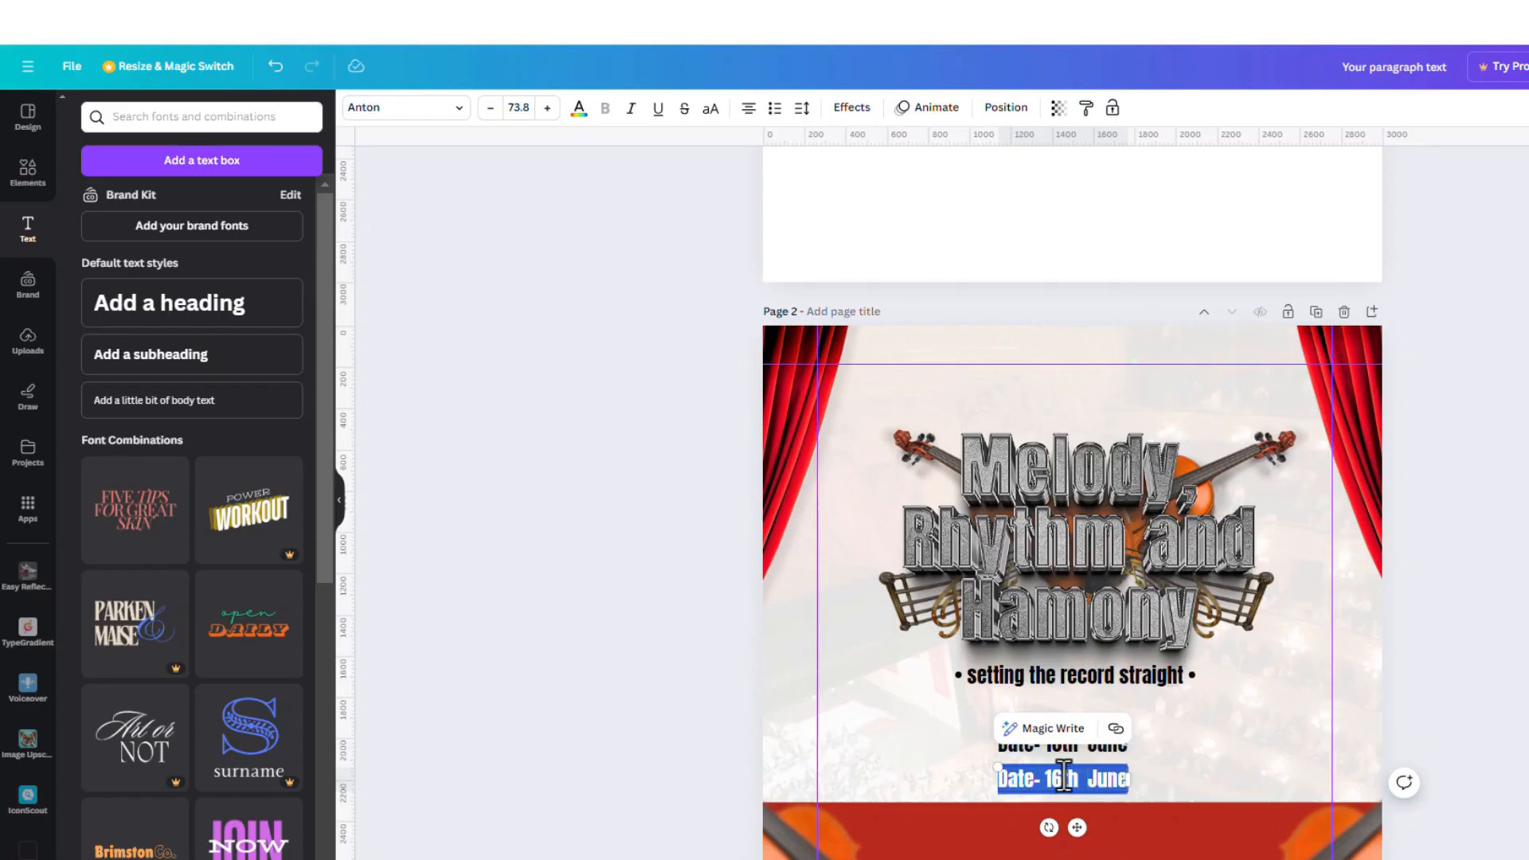
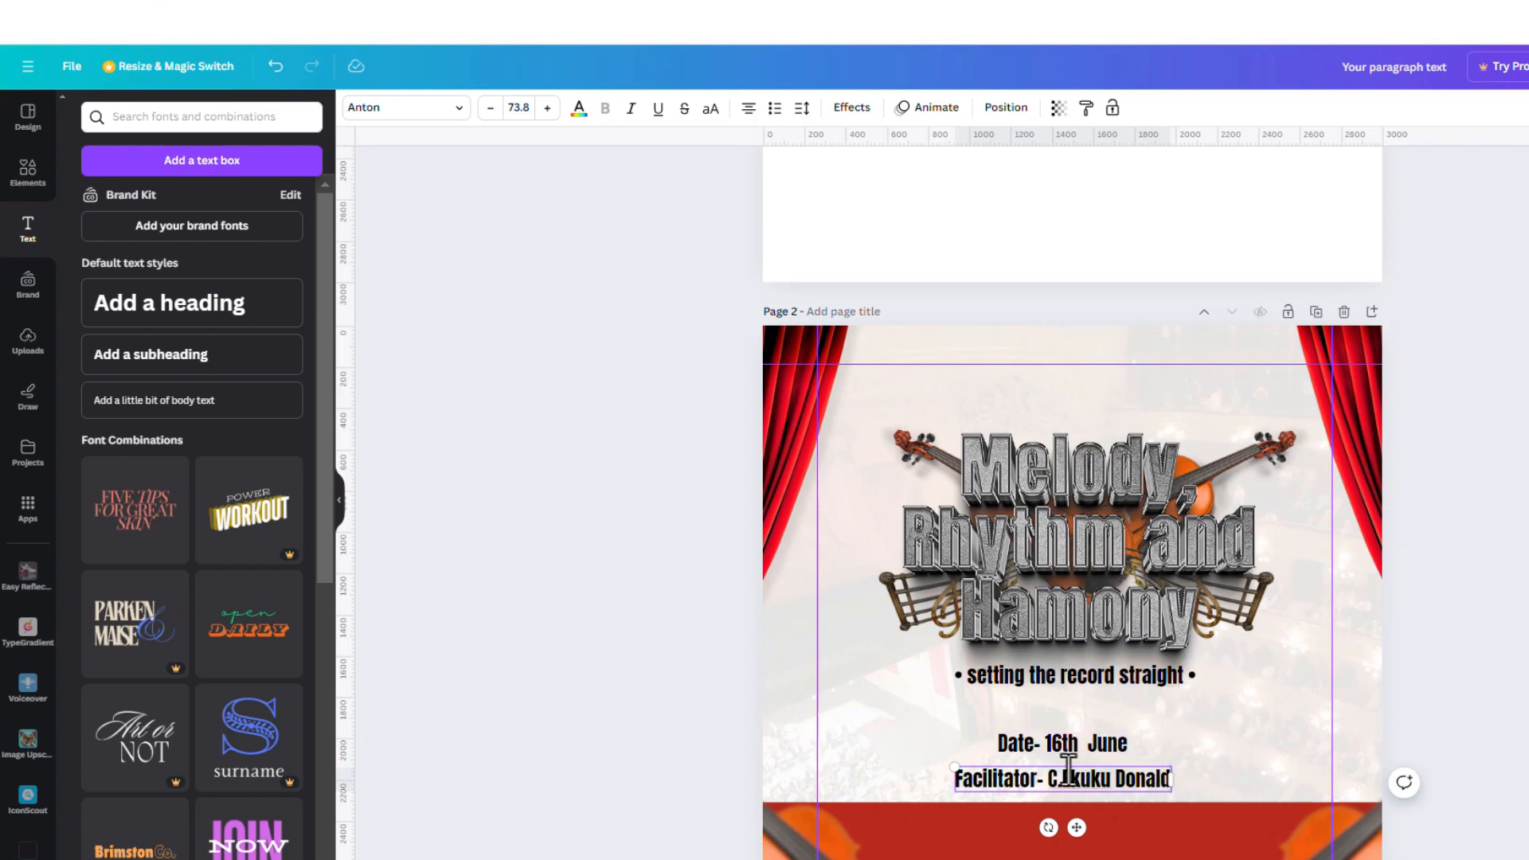
{"action": "left_click", "coordinate": [1091, 738]}
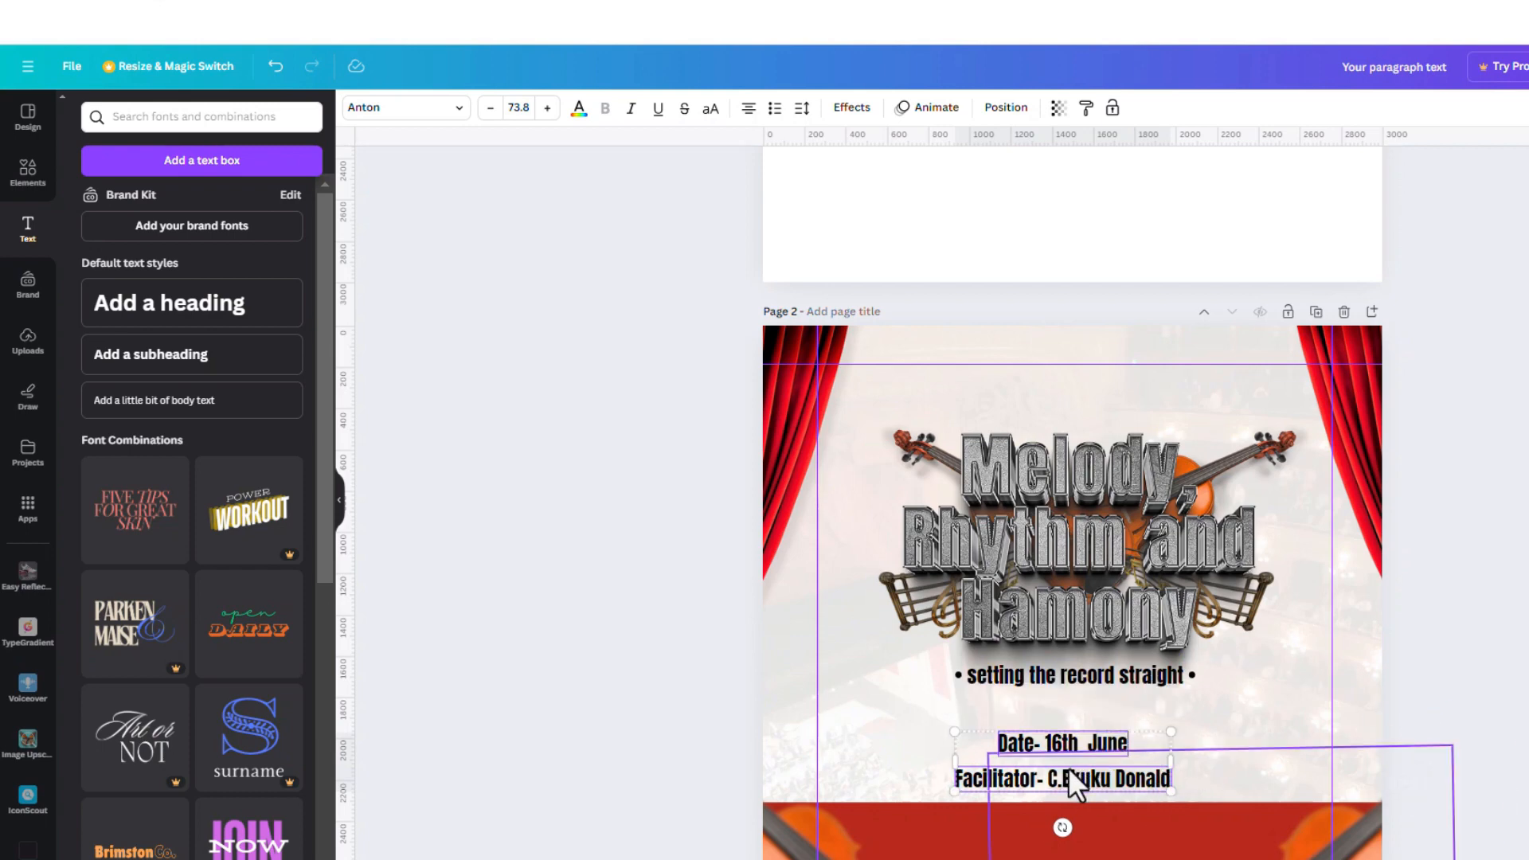
{"action": "left_click", "coordinate": [420, 121]}
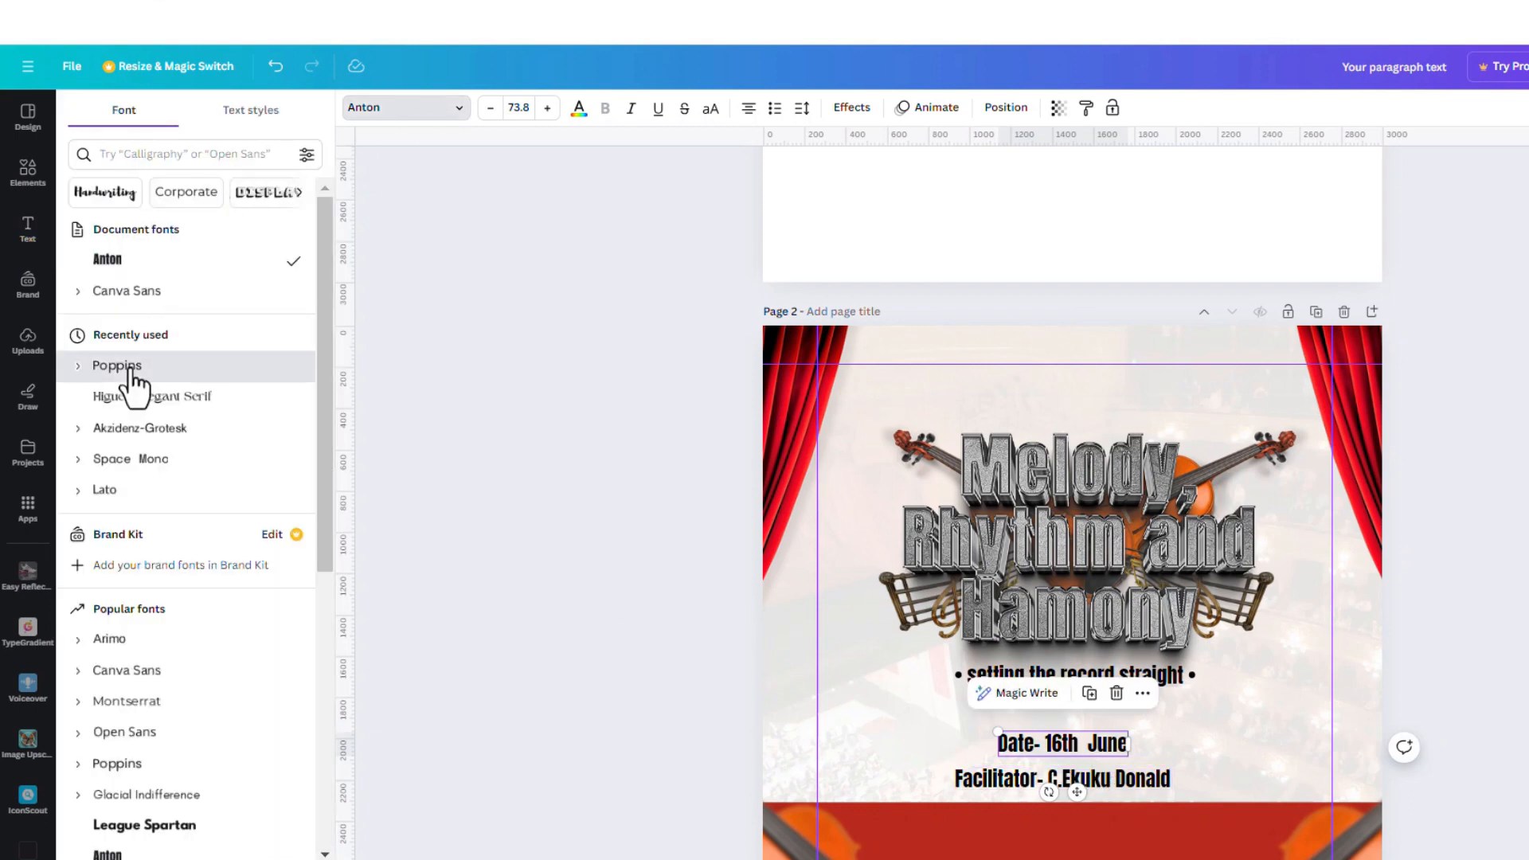
{"action": "left_click", "coordinate": [76, 371]}
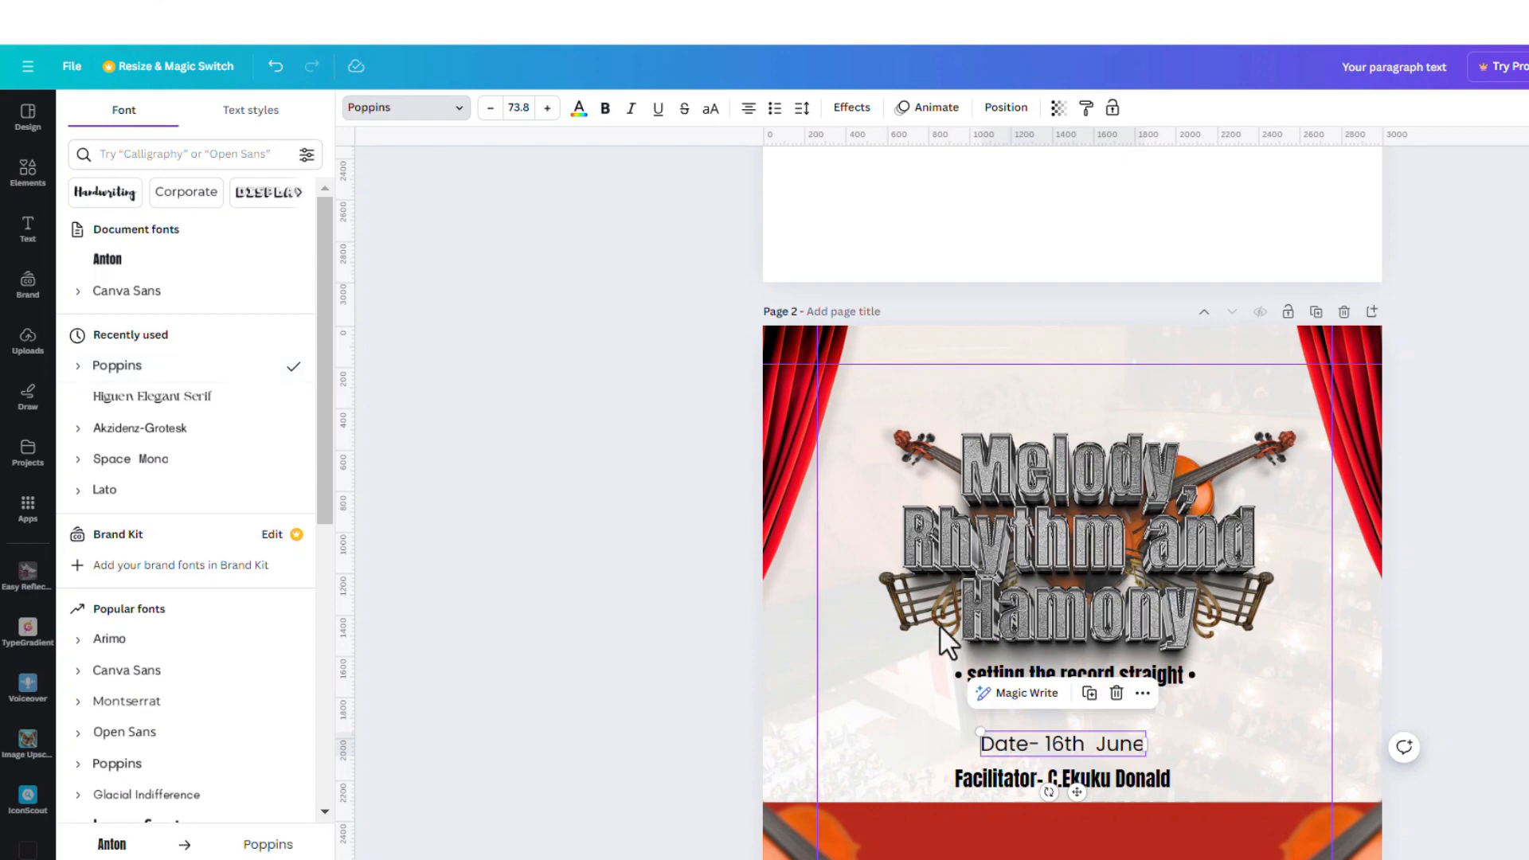
Set the facilitator line in Poppins Bold, then select the department presents line in the notes
{"action": "left_click", "coordinate": [987, 776]}
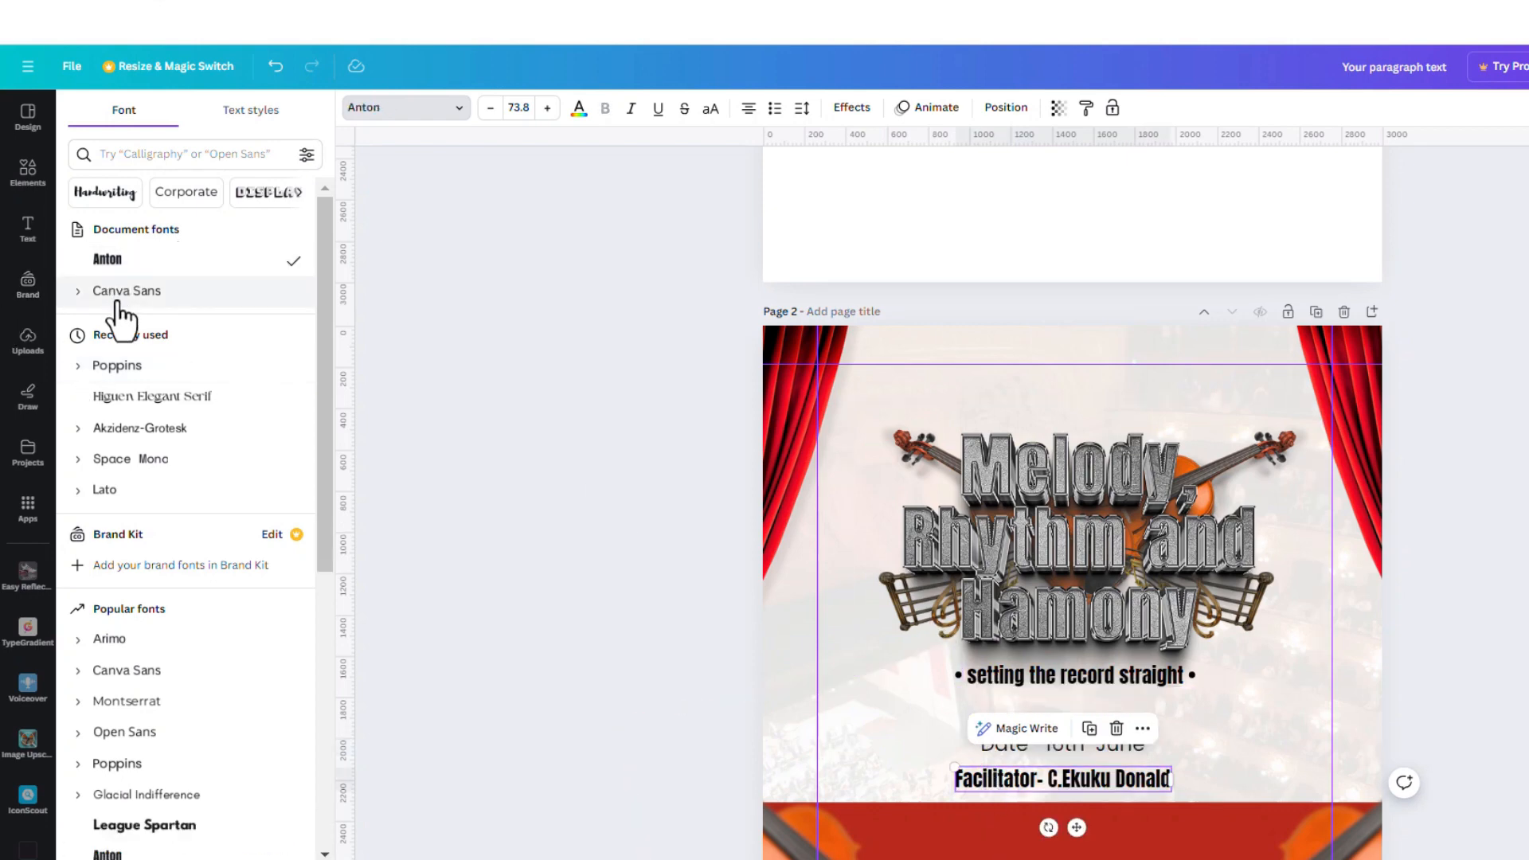
{"action": "left_click", "coordinate": [136, 368]}
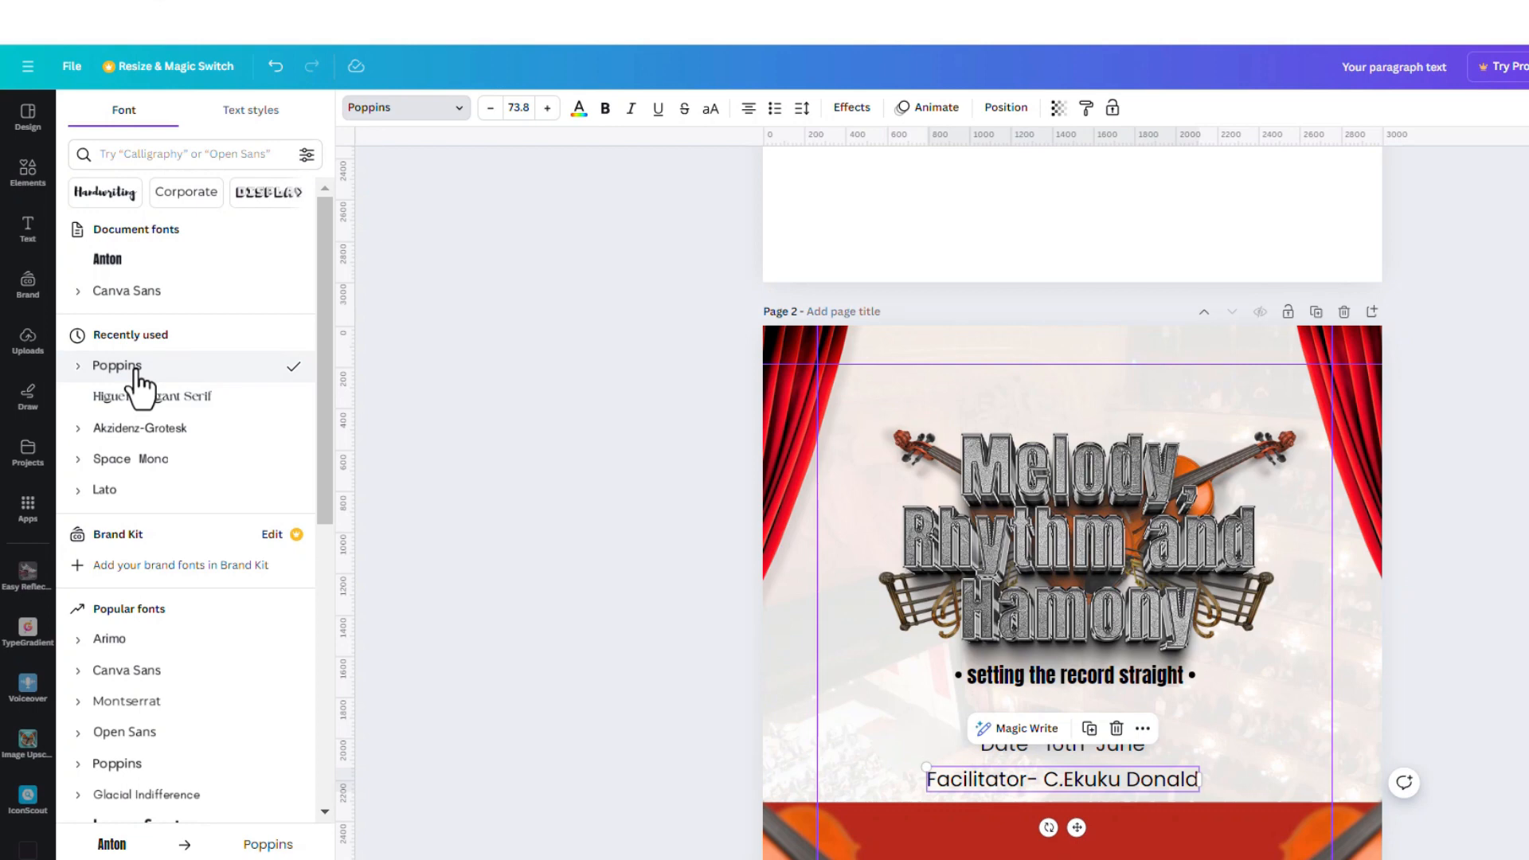
{"action": "left_click", "coordinate": [77, 368]}
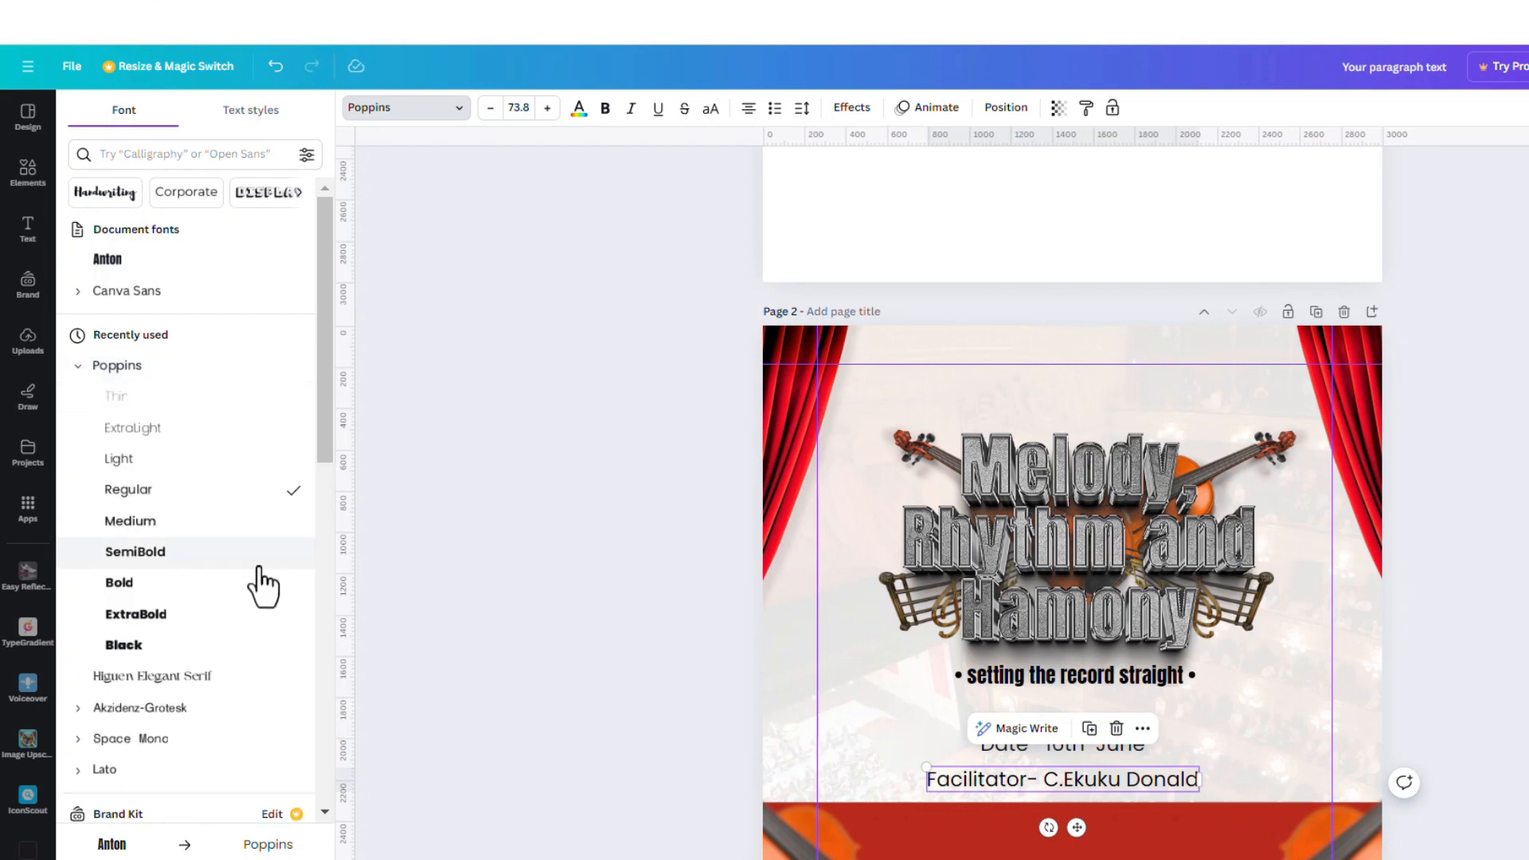
{"action": "left_click", "coordinate": [212, 567]}
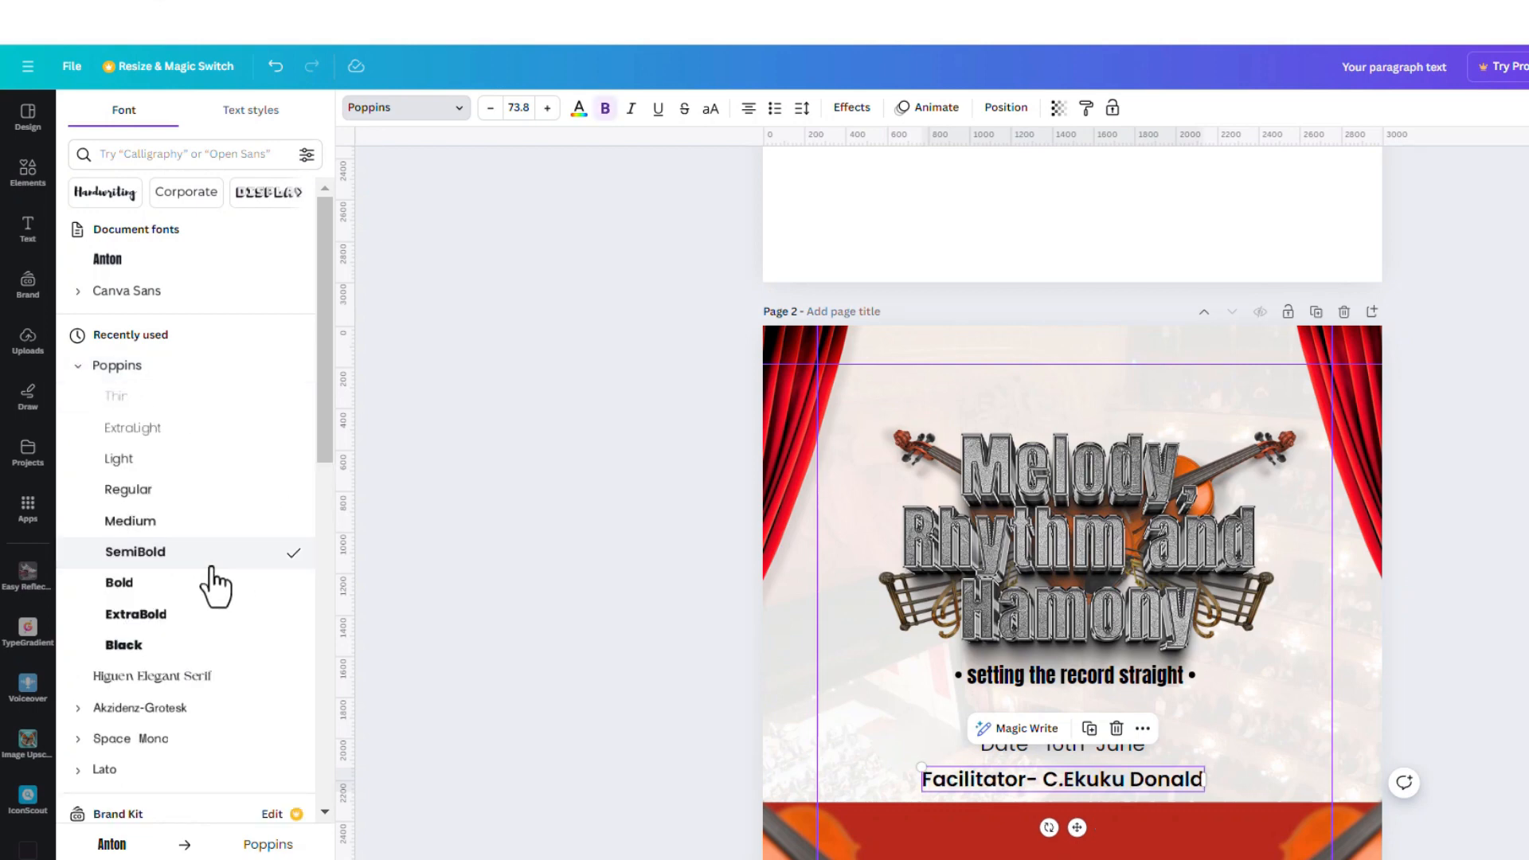
{"action": "left_click", "coordinate": [191, 583]}
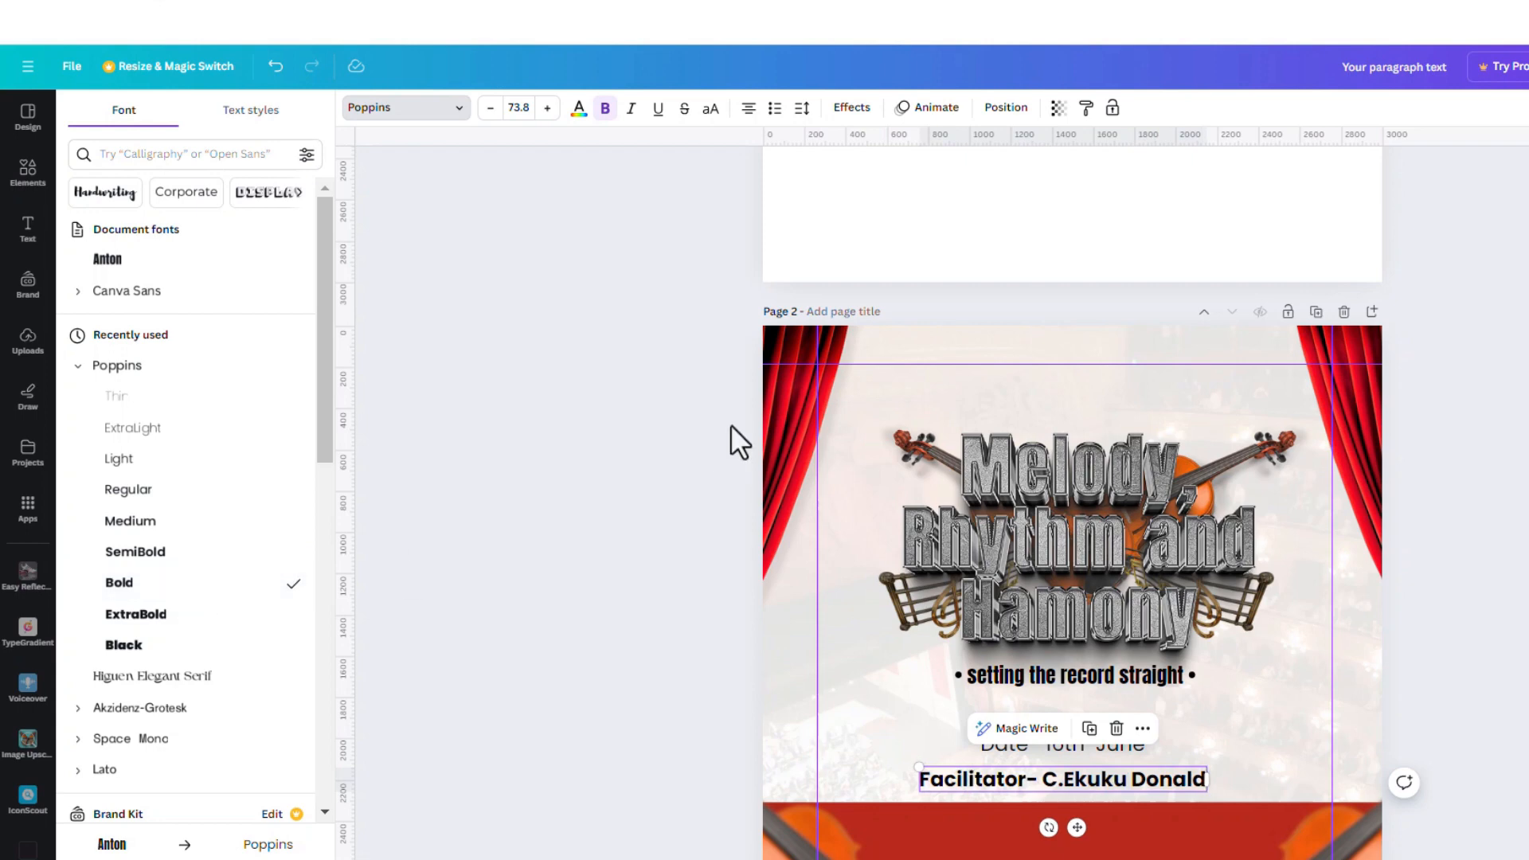
{"action": "key", "text": "Escape"}
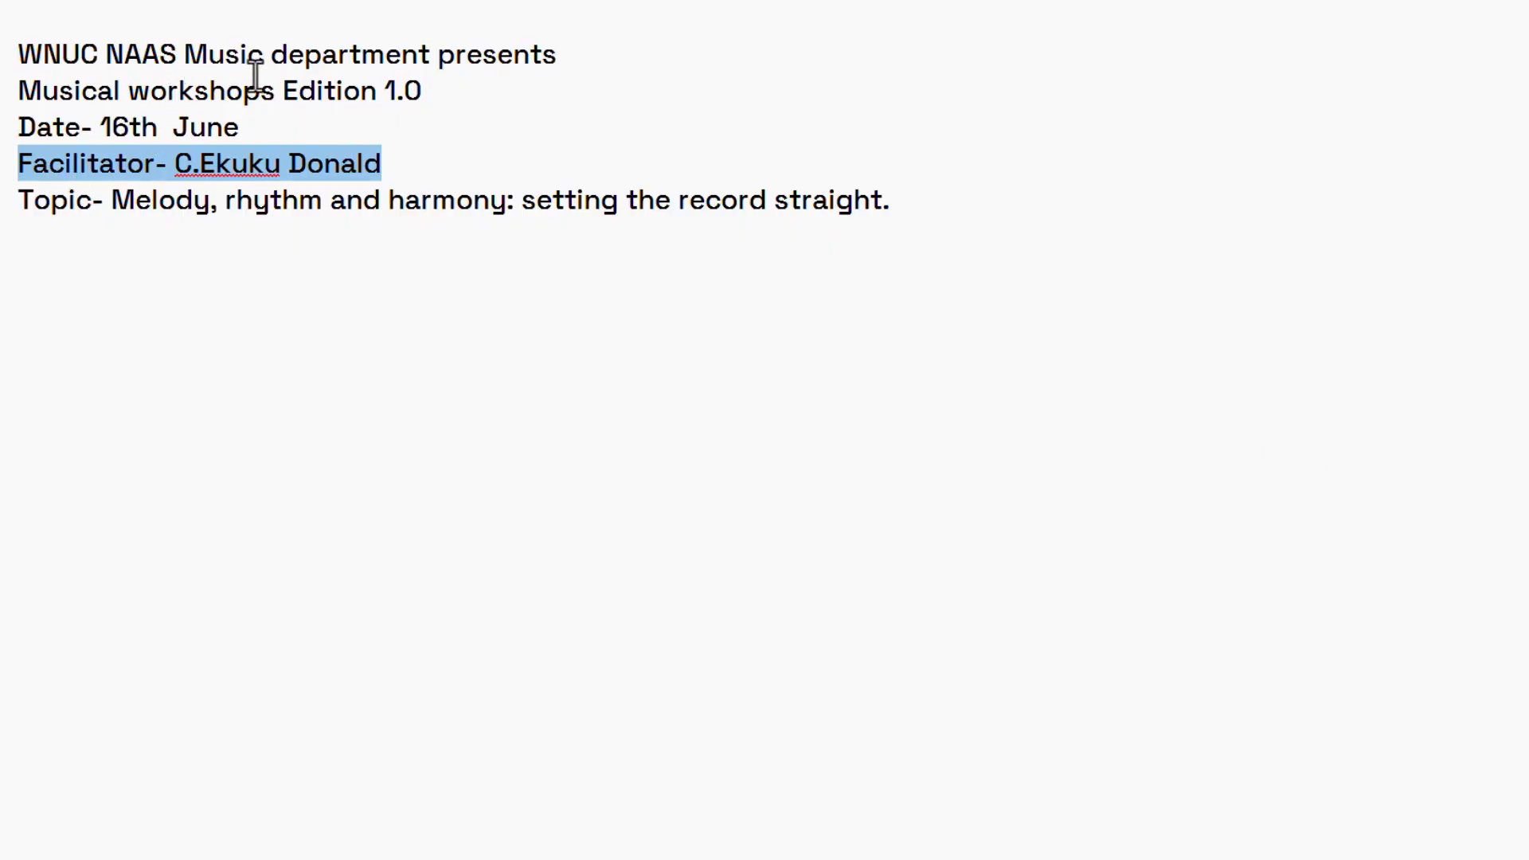
{"action": "left_click_drag", "start_coordinate": [28, 53], "coordinate": [547, 45]}
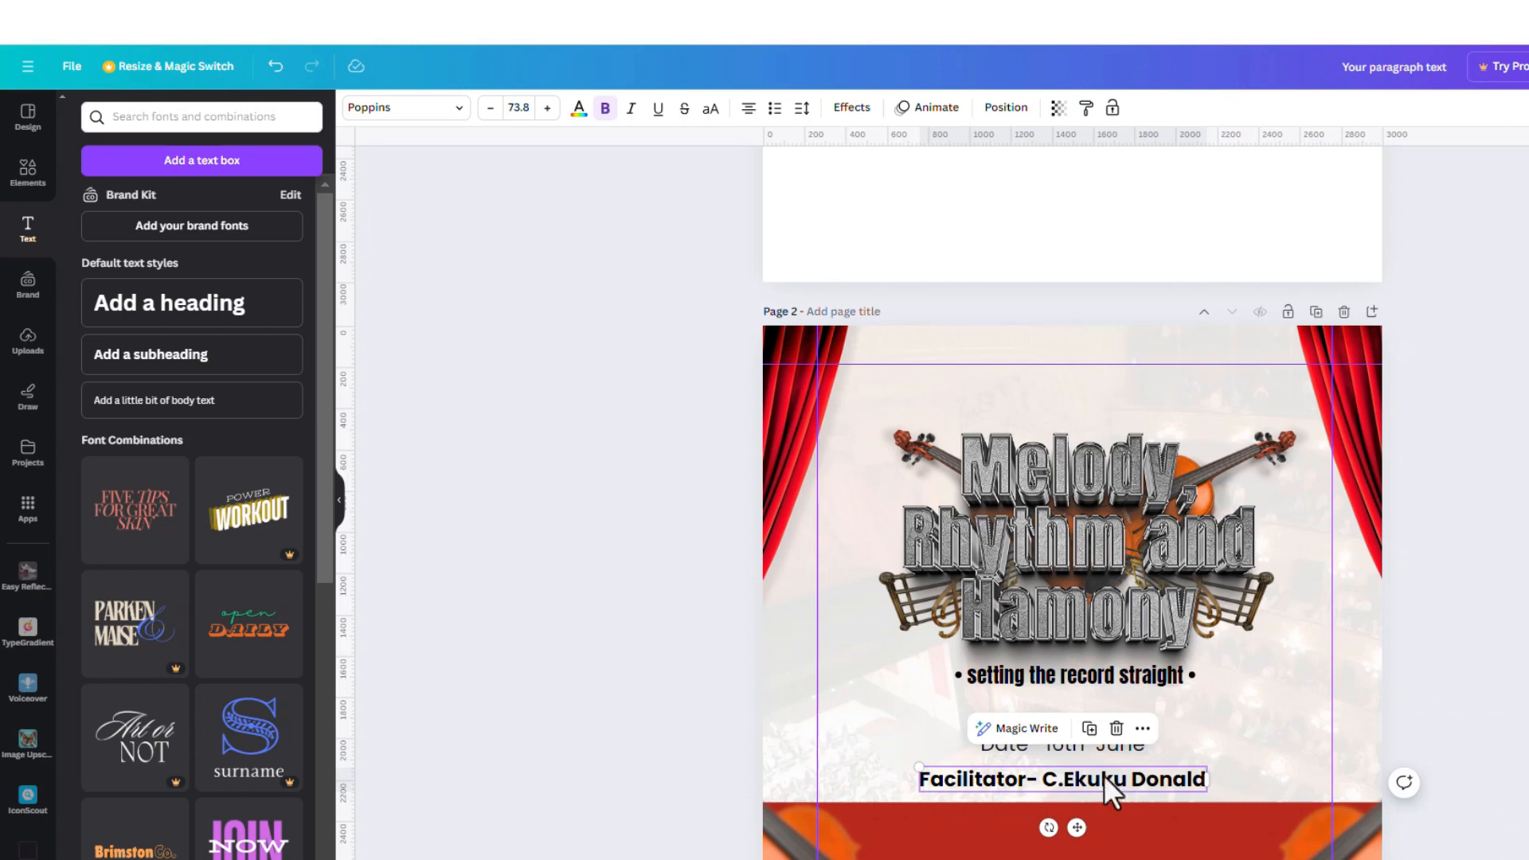
Duplicate the date line, move the copy to the top, shrink it, and paste in the department line
{"action": "left_click", "coordinate": [1122, 748]}
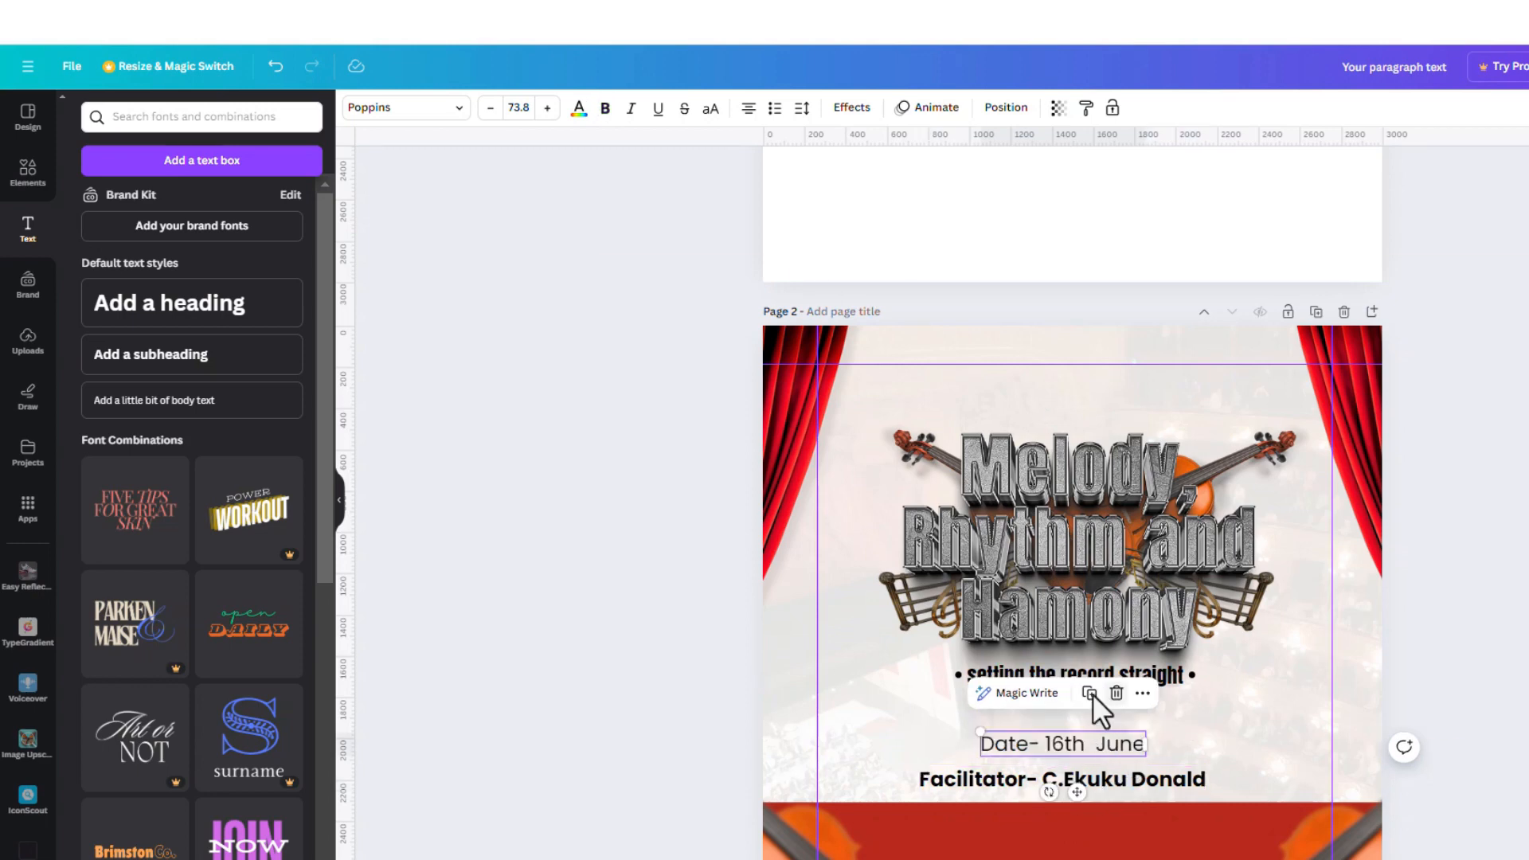
{"action": "left_click", "coordinate": [1090, 693]}
{"action": "left_click_drag", "start_coordinate": [1092, 739], "coordinate": [1081, 380]}
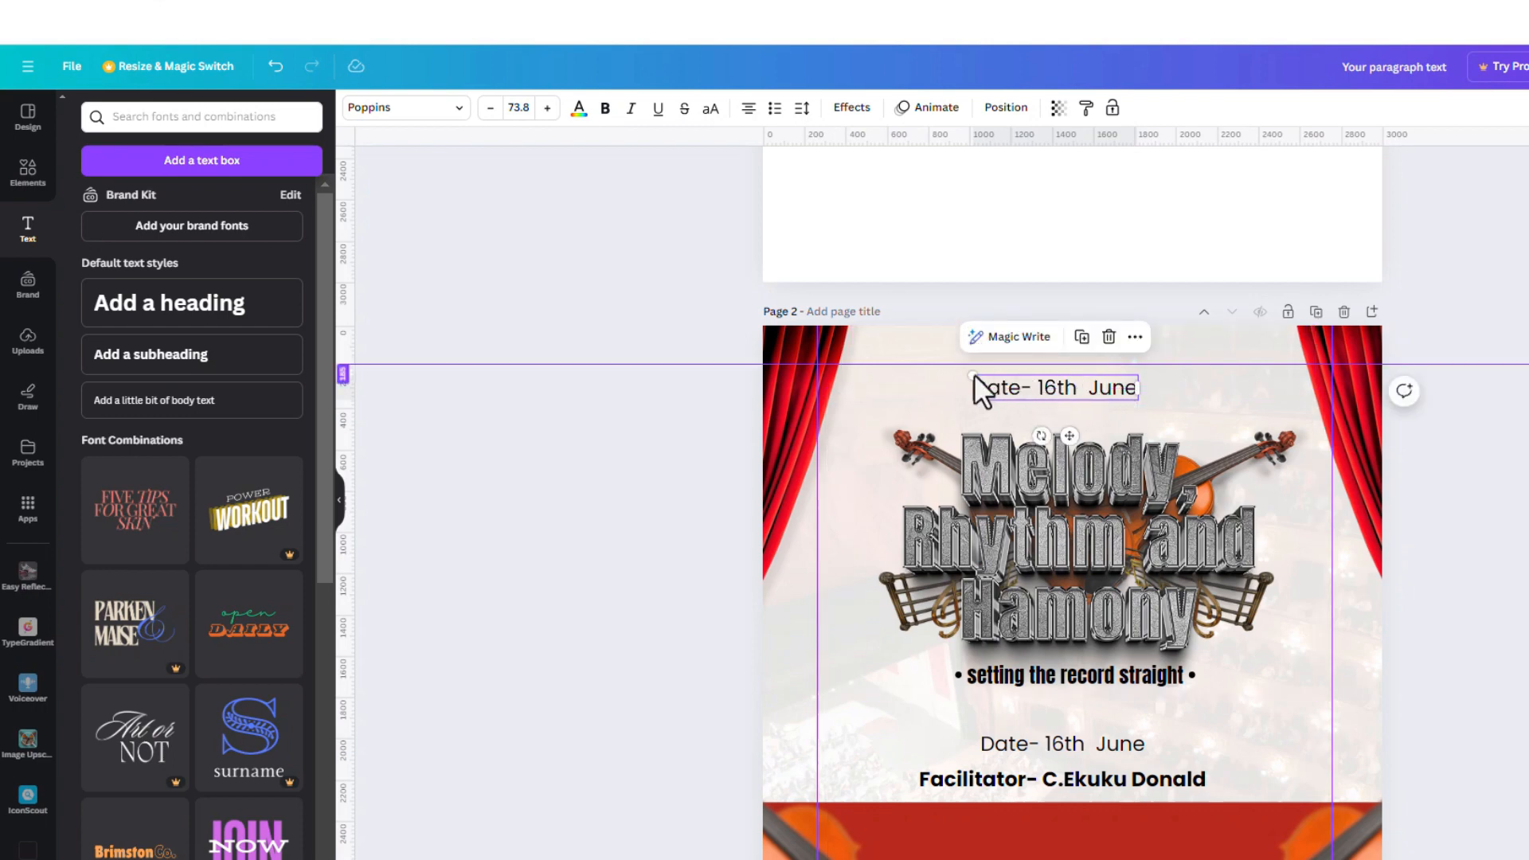
{"action": "left_click_drag", "start_coordinate": [975, 377], "coordinate": [1006, 380]}
{"action": "double_click", "coordinate": [1065, 390]}
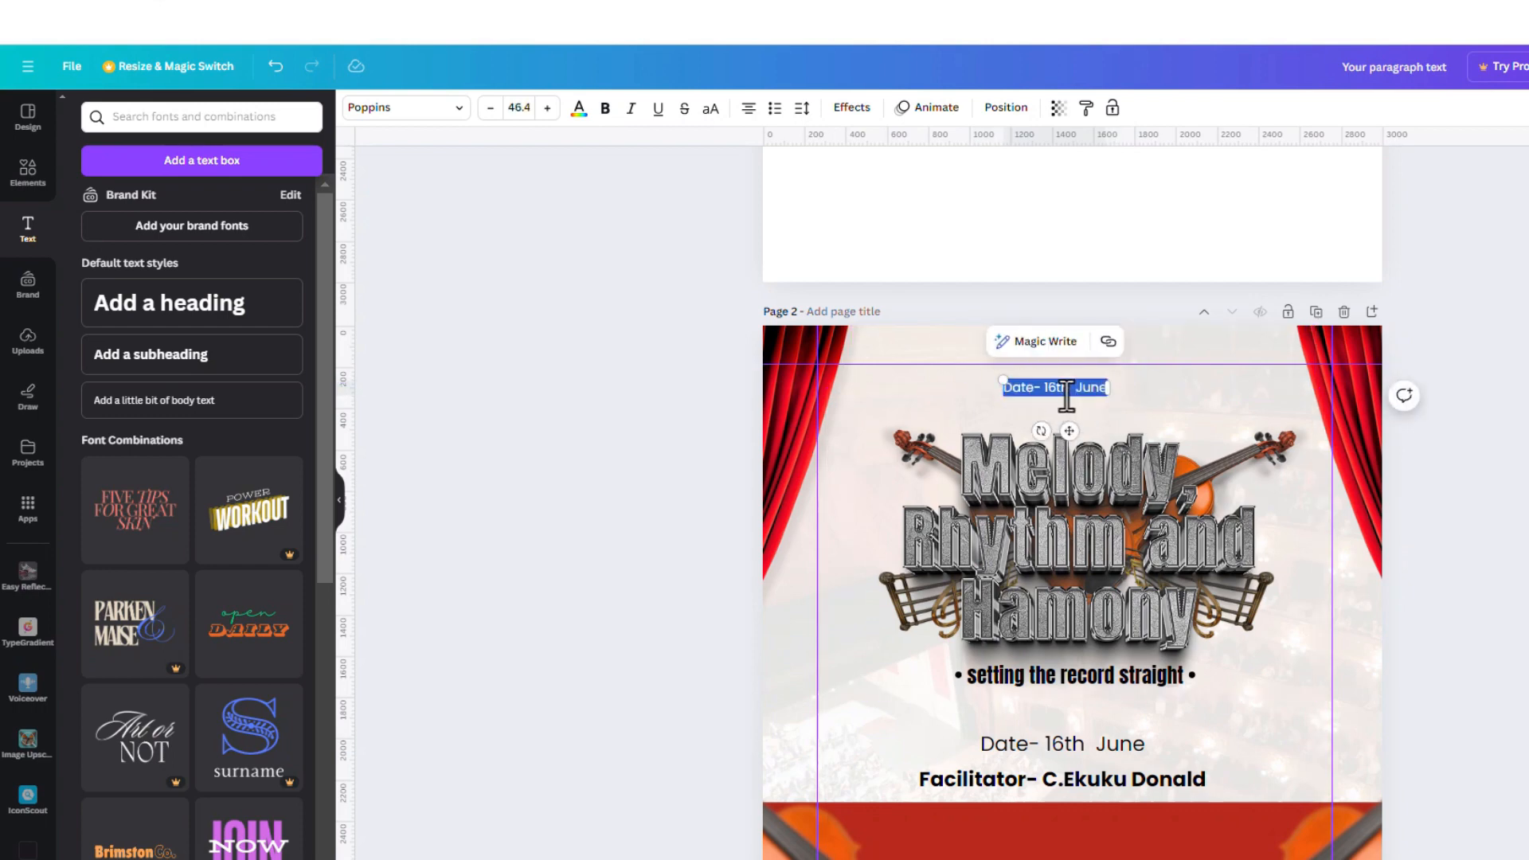
{"action": "type", "text": "WNUC NAAS Music department presents"}
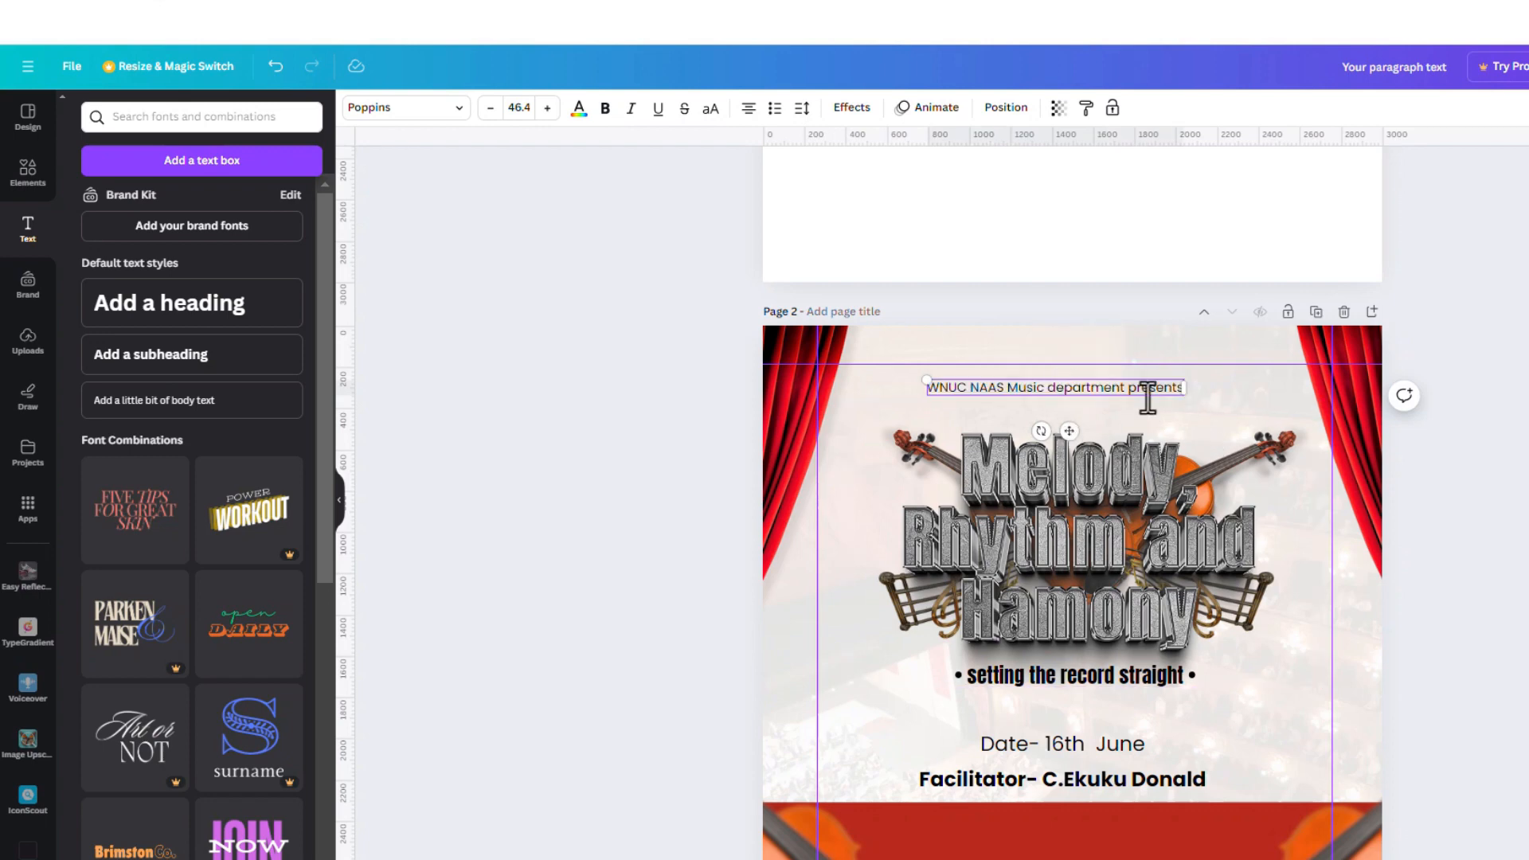
Delete 'presents' from the heading, centre it horizontally, and duplicate it
{"action": "left_click_drag", "start_coordinate": [1128, 392], "coordinate": [1184, 392]}
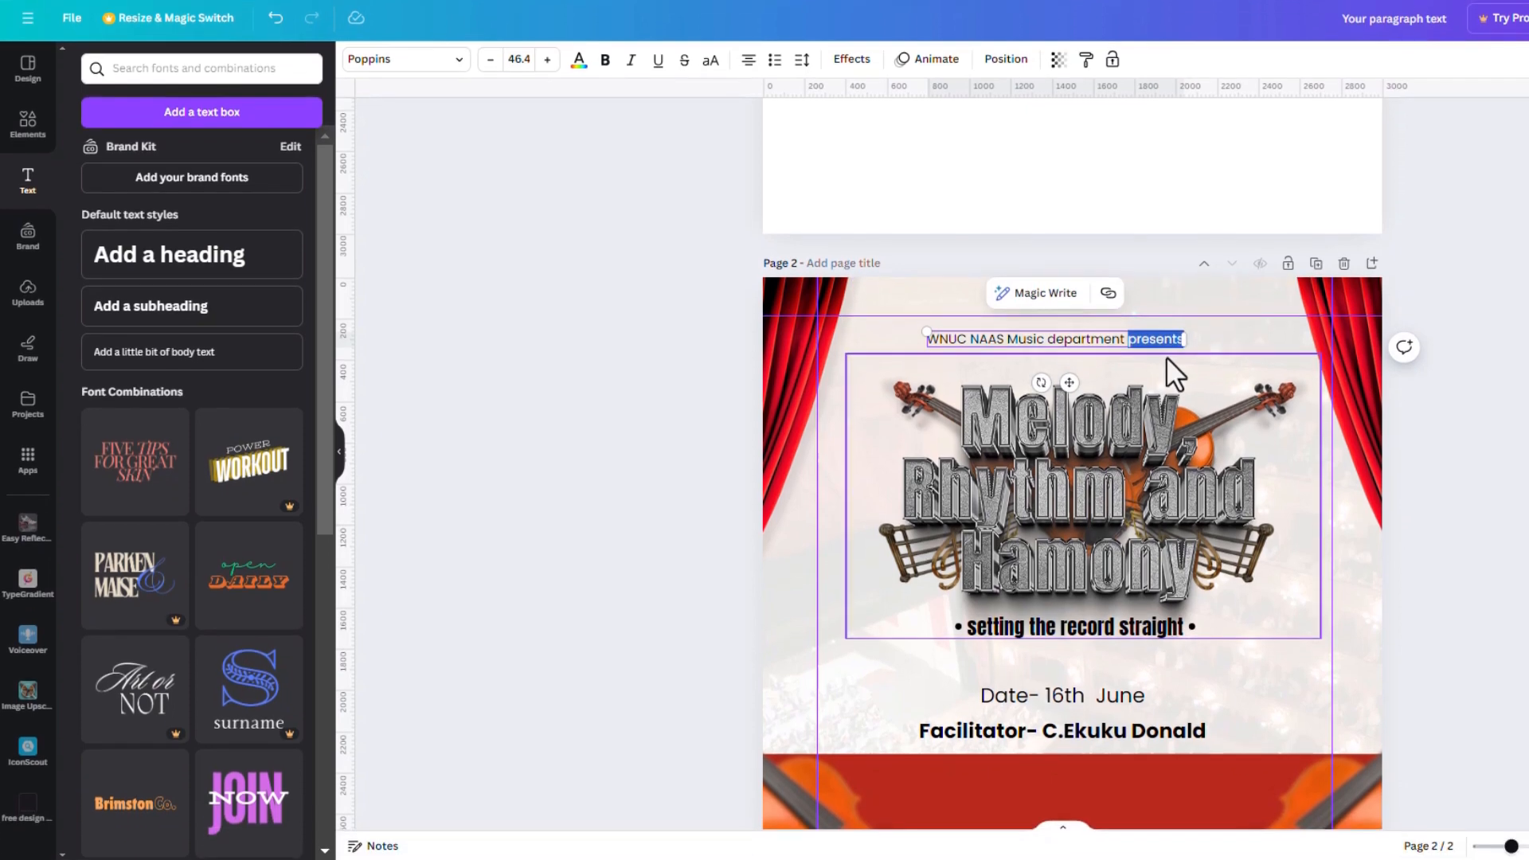
{"action": "key", "text": "BackSpace"}
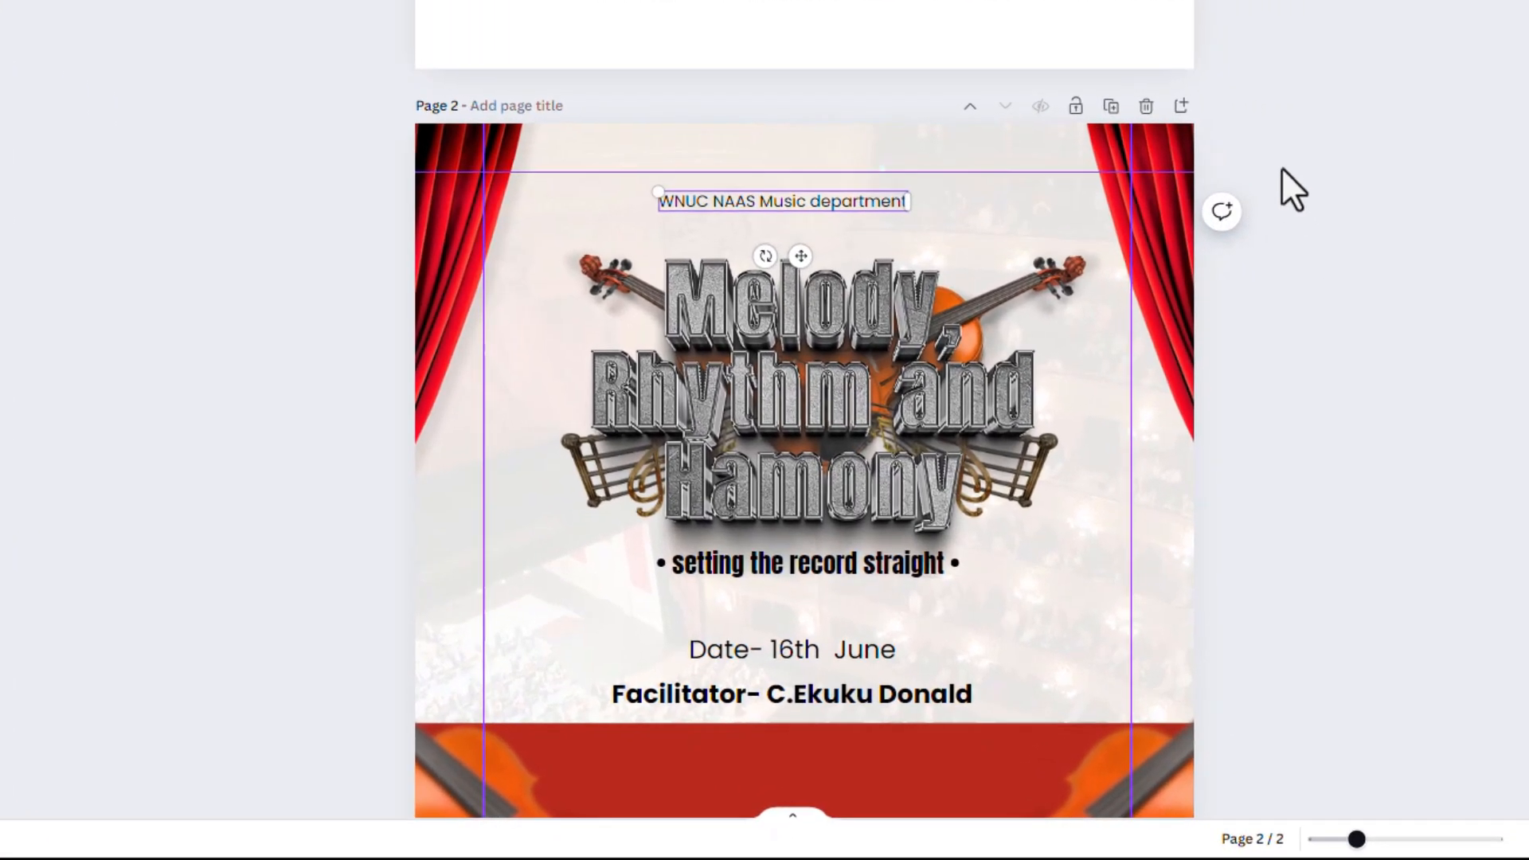
{"action": "left_click", "coordinate": [1453, 310]}
{"action": "left_click_drag", "start_coordinate": [807, 201], "coordinate": [831, 223]}
{"action": "left_click", "coordinate": [826, 143]}
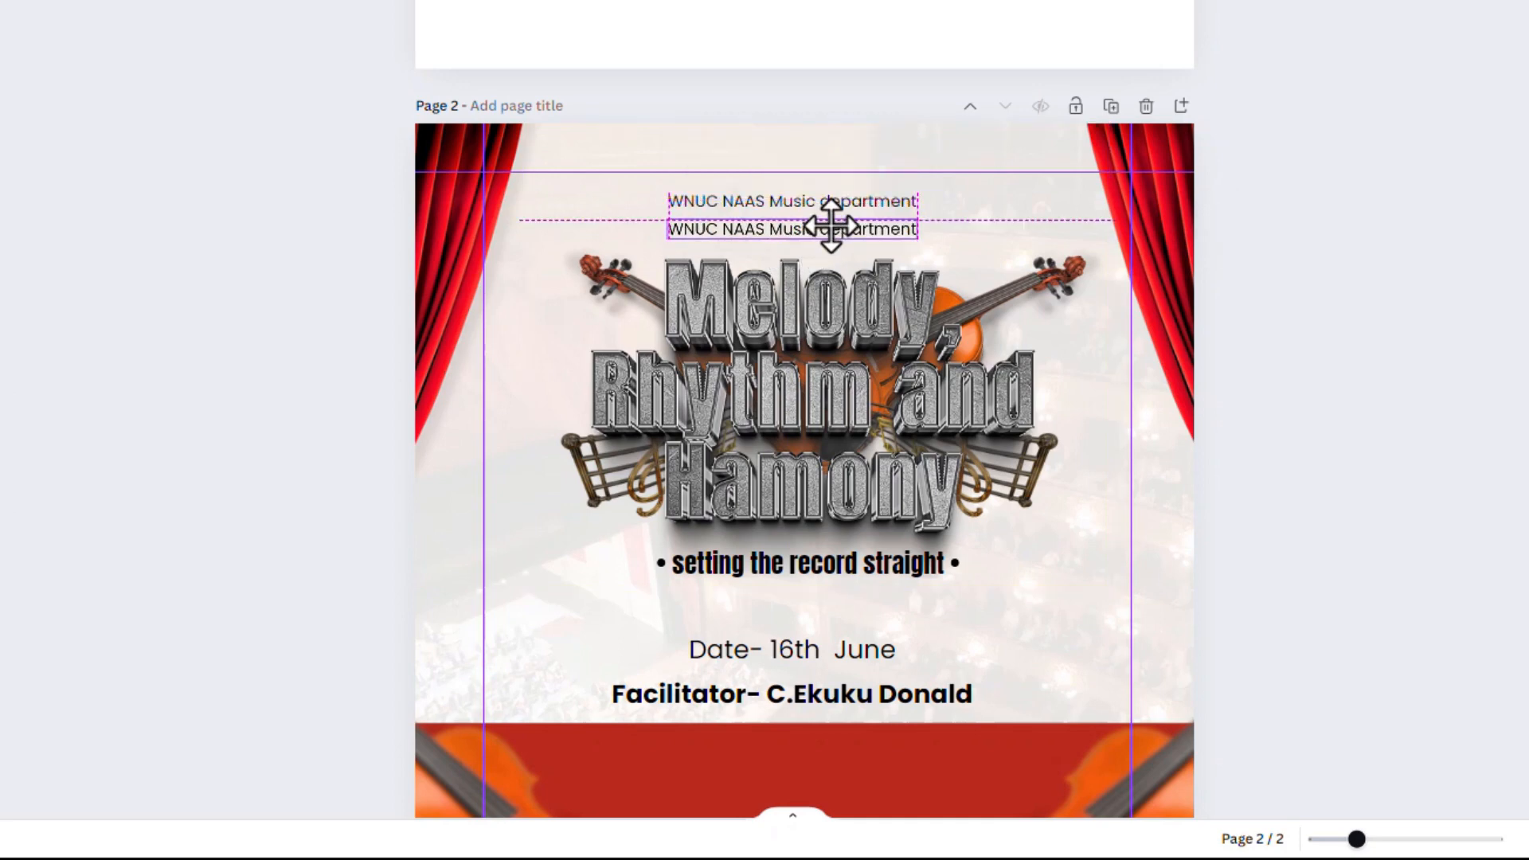
{"action": "double_click", "coordinate": [832, 230]}
Change the copy to 'presents', set letter spacing to 800, and centre it under the heading
{"action": "type", "text": "presents"}
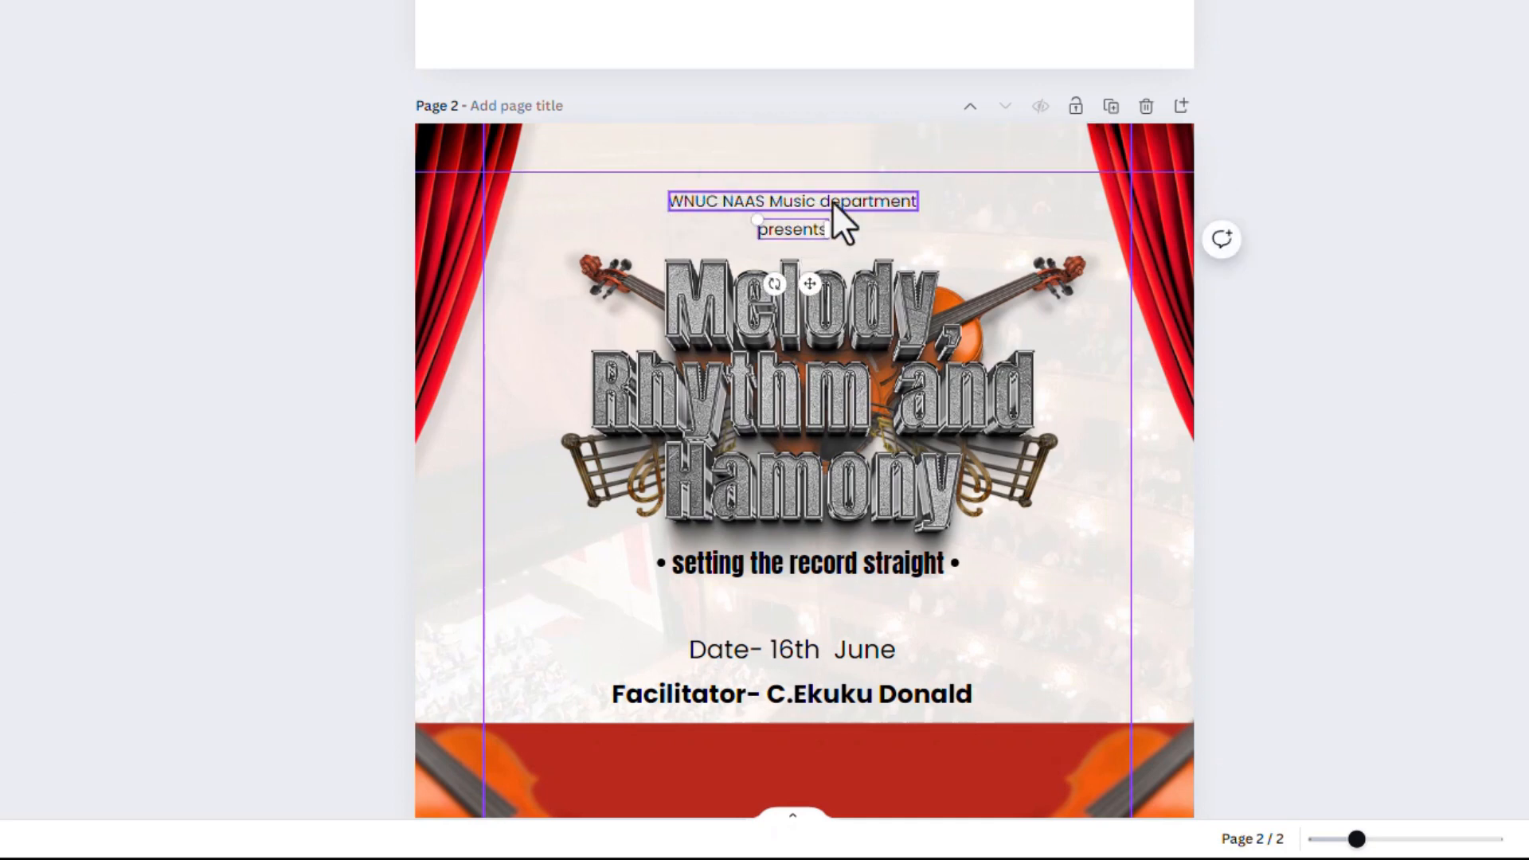
{"action": "left_click_drag", "start_coordinate": [769, 231], "coordinate": [994, 241]}
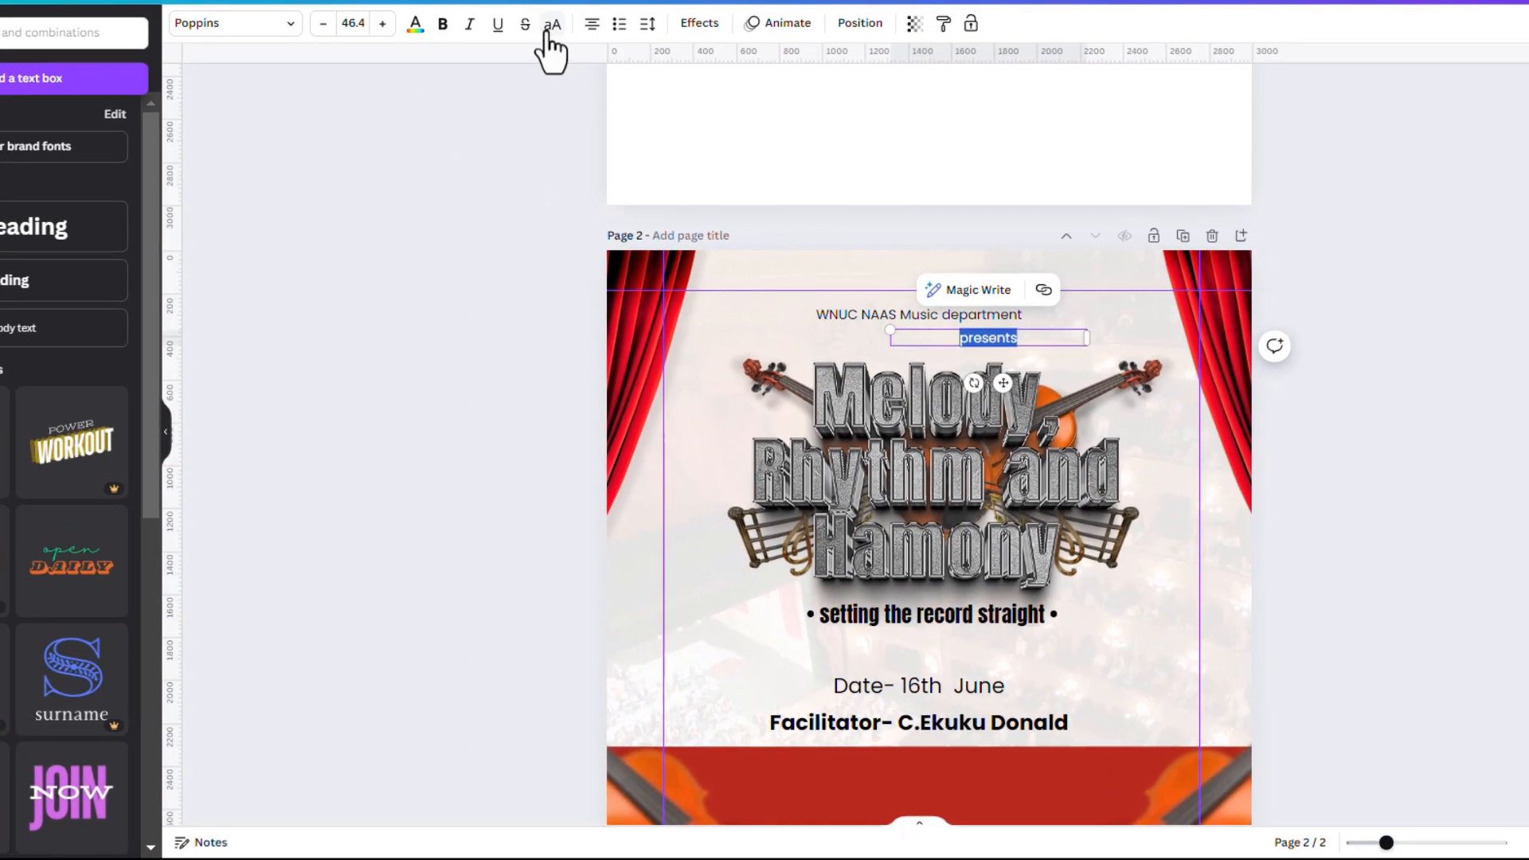
{"action": "left_click", "coordinate": [648, 25]}
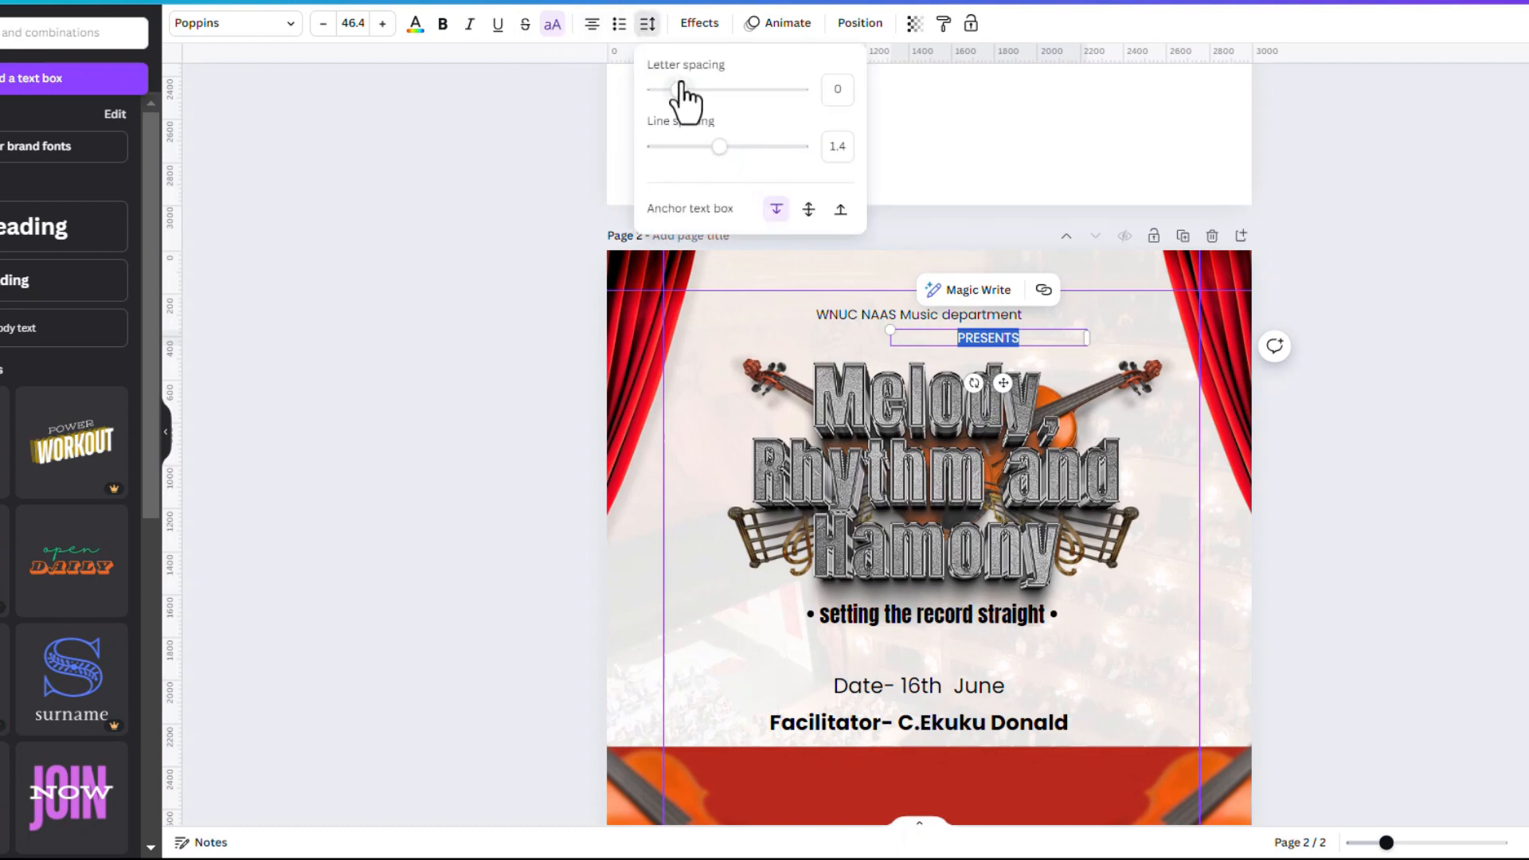
{"action": "left_click_drag", "start_coordinate": [679, 90], "coordinate": [874, 113]}
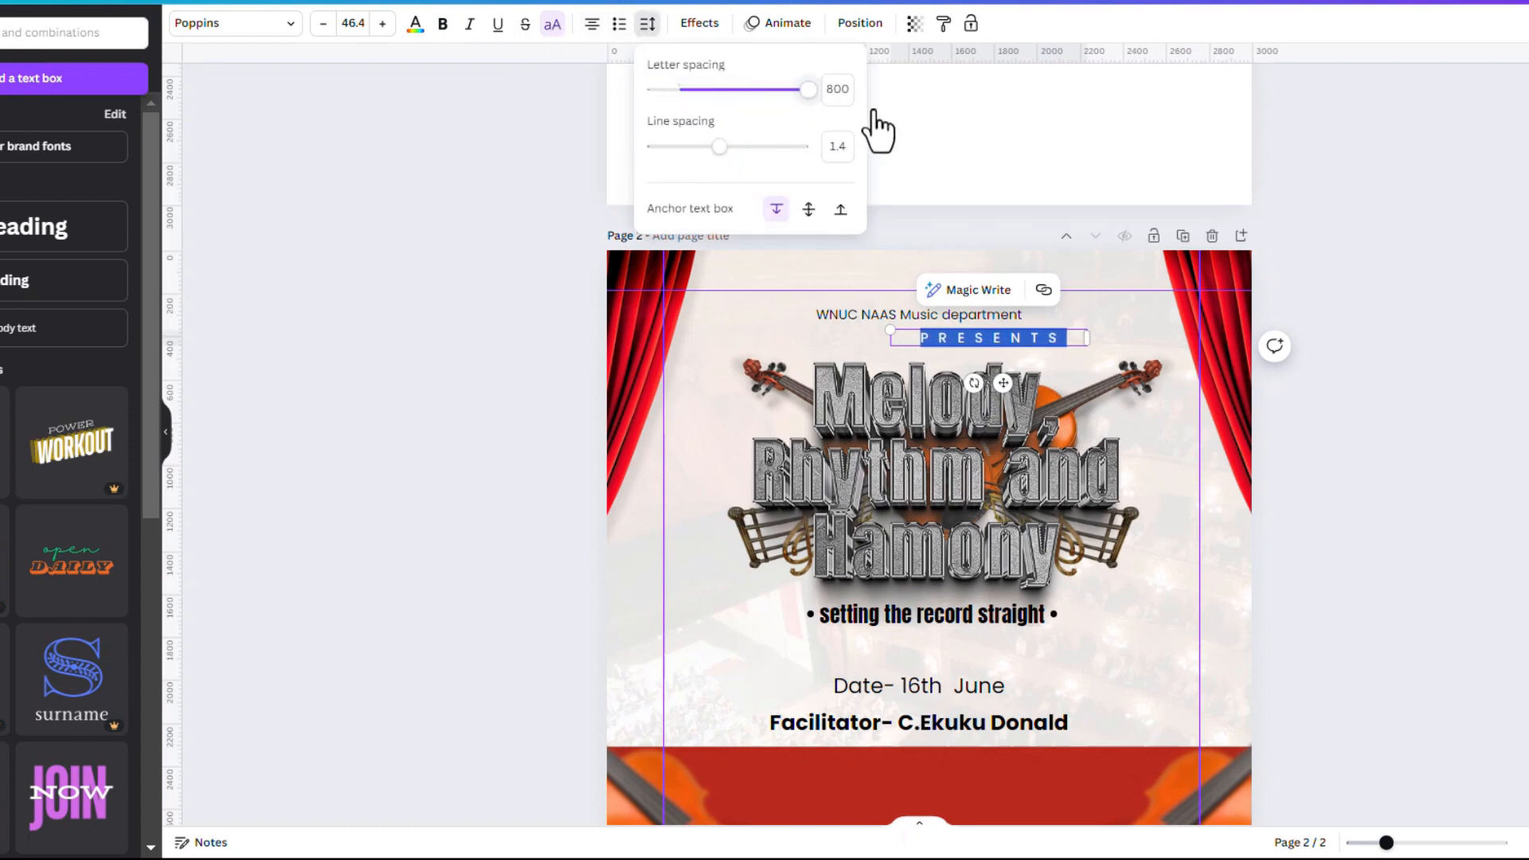
{"action": "left_click_drag", "start_coordinate": [1004, 385], "coordinate": [933, 389]}
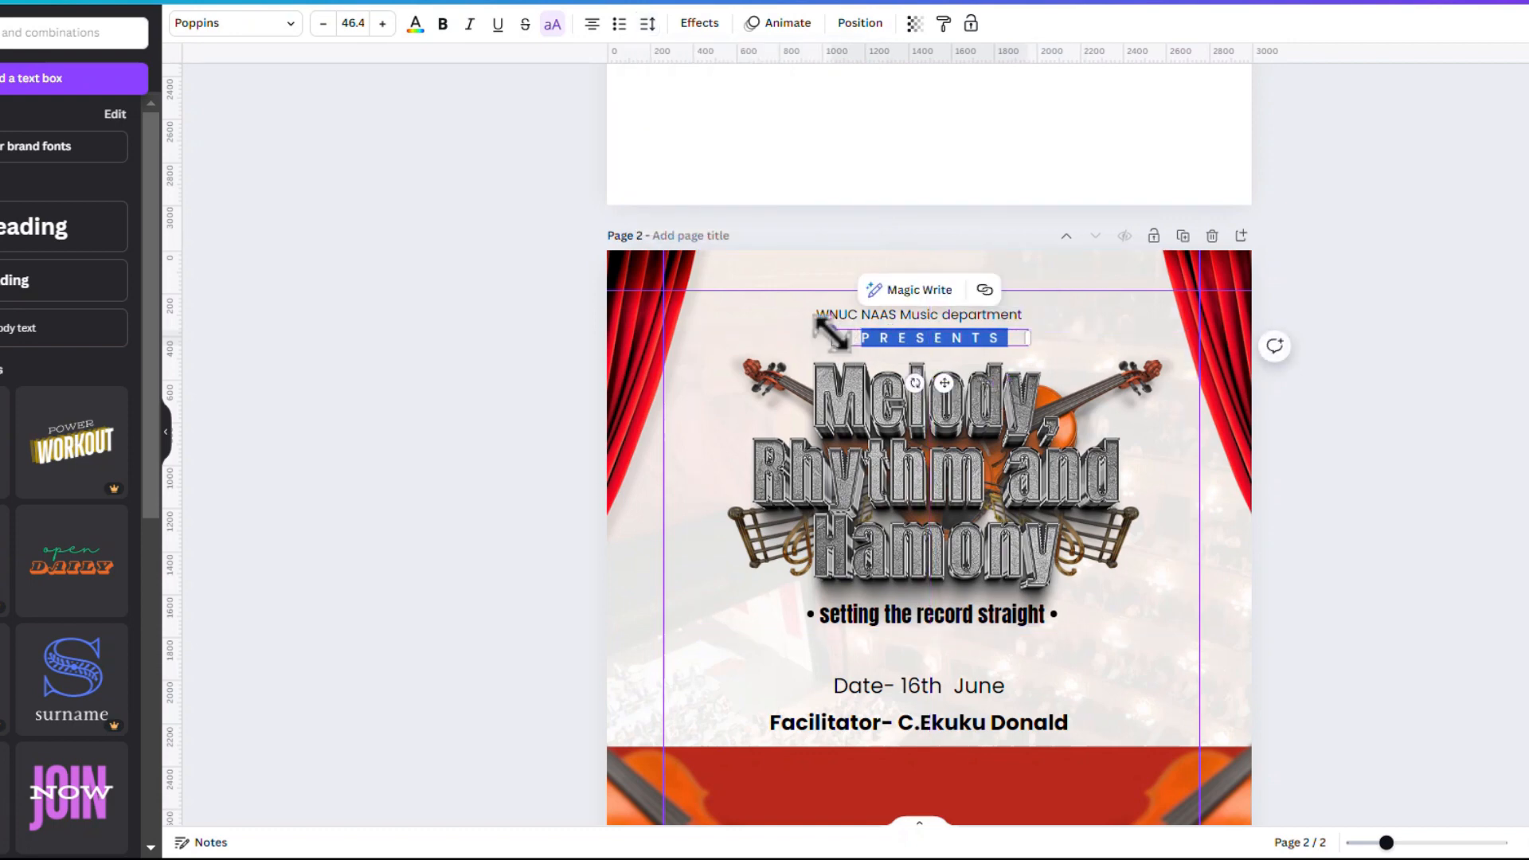
{"action": "left_click_drag", "start_coordinate": [829, 330], "coordinate": [865, 341]}
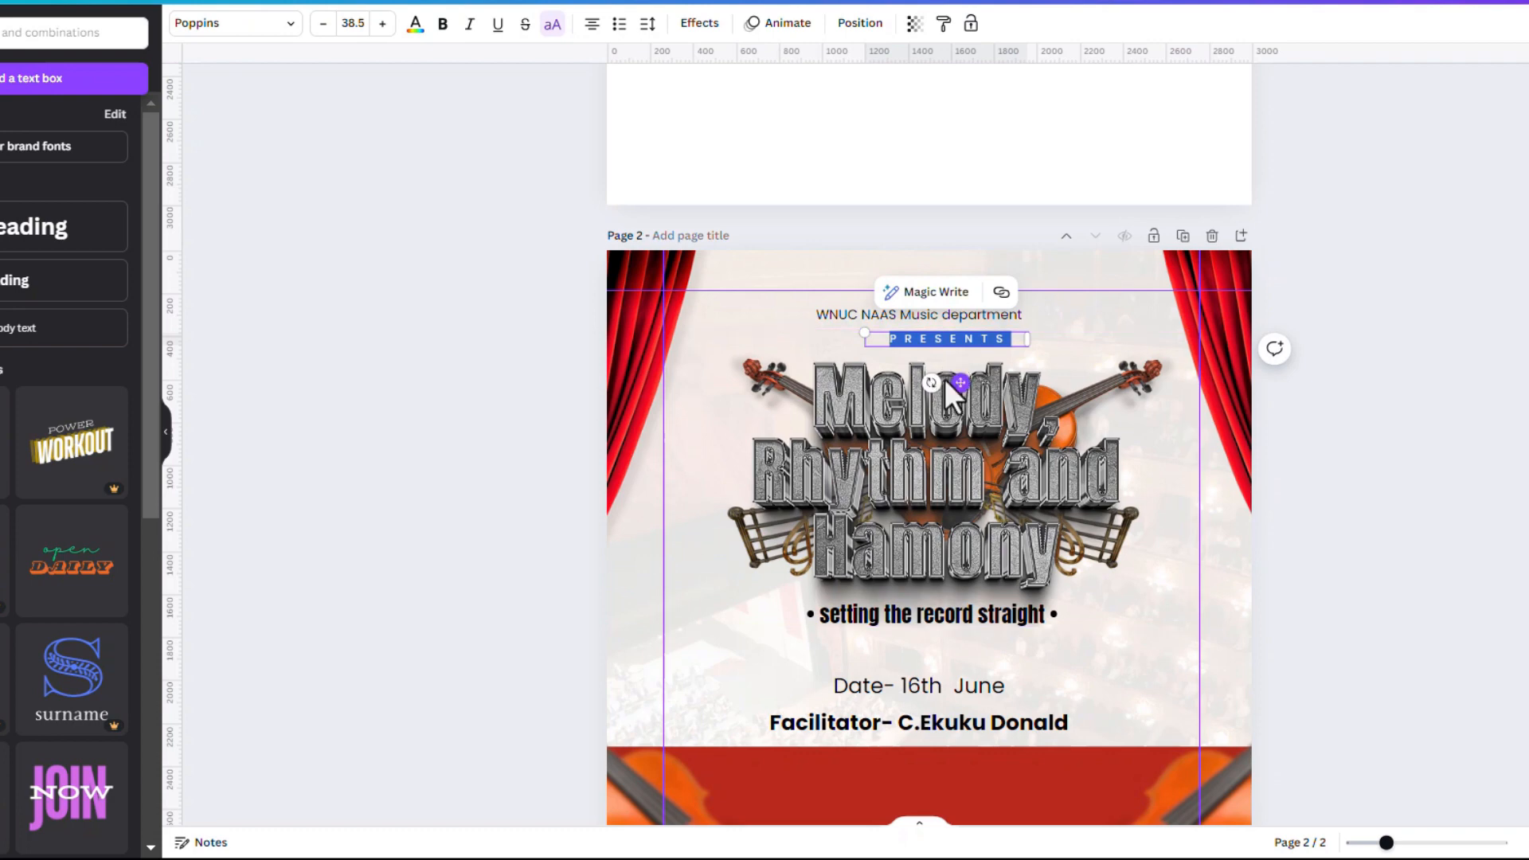
{"action": "left_click_drag", "start_coordinate": [959, 383], "coordinate": [926, 380]}
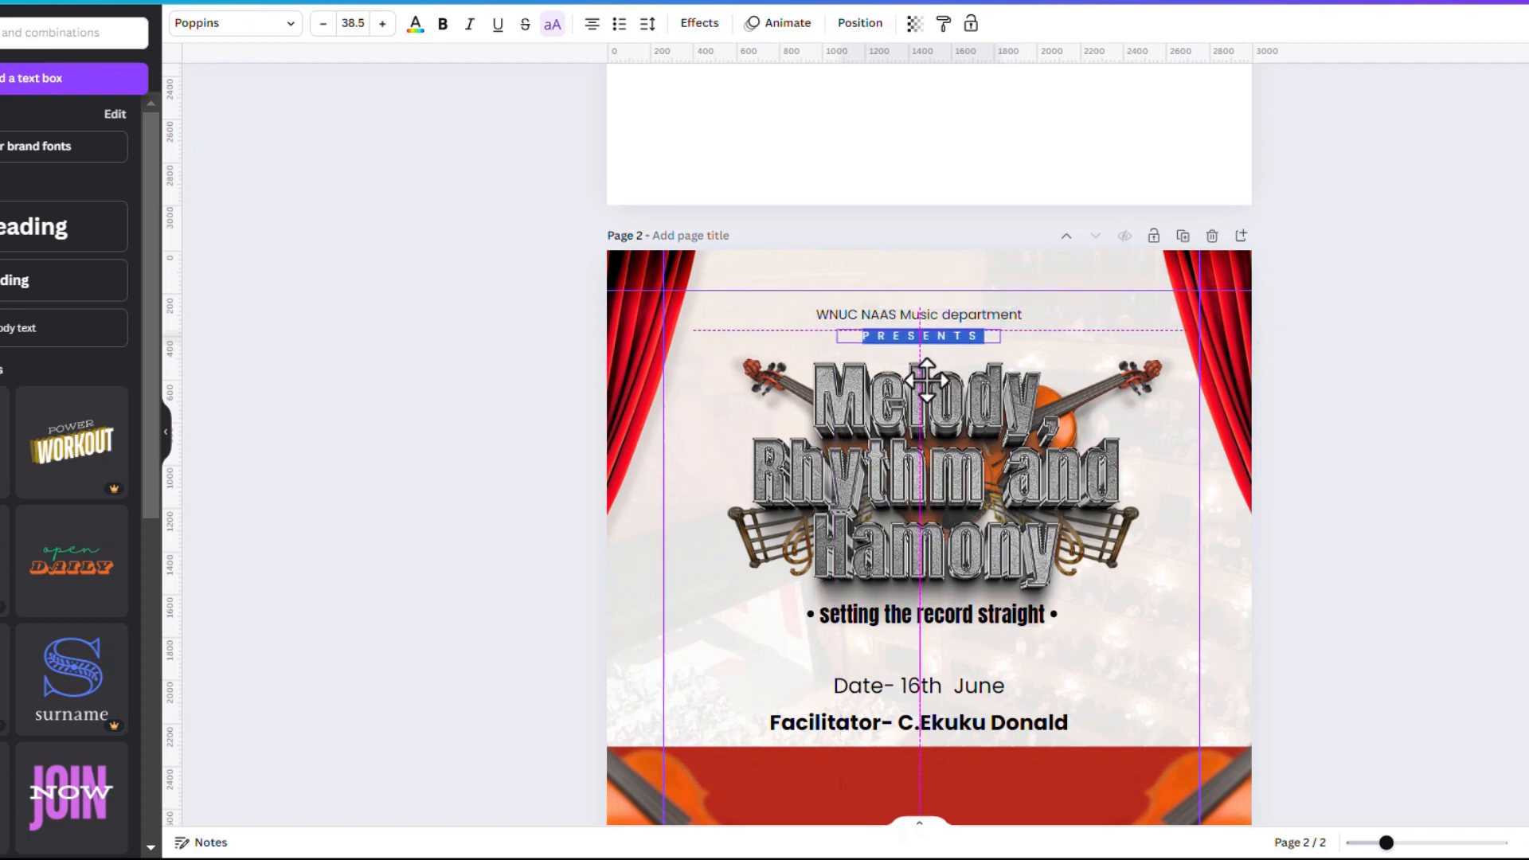
{"action": "left_click", "coordinate": [865, 318]}
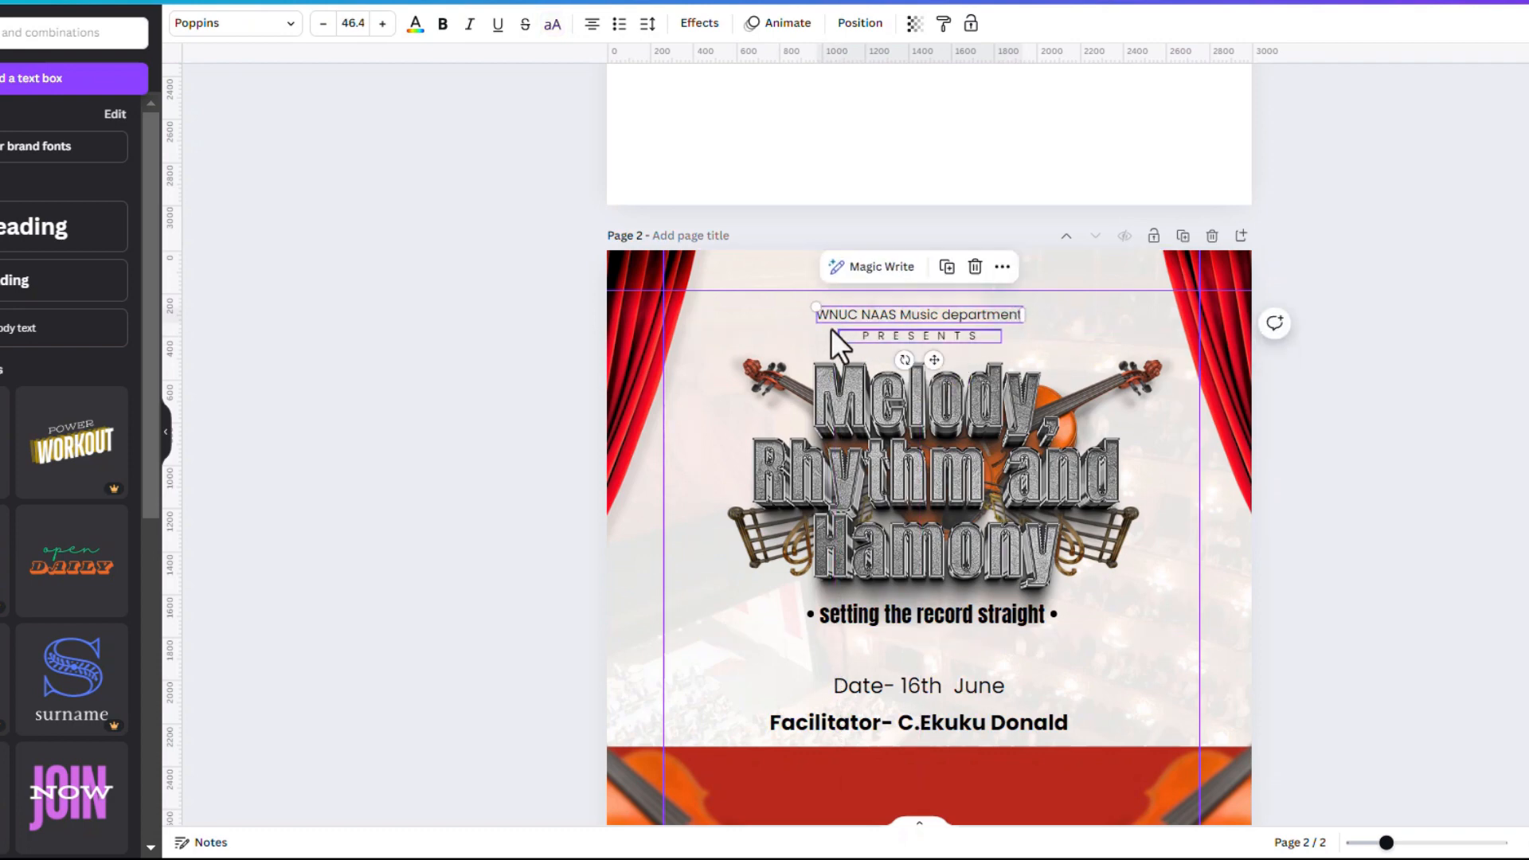
Enlarge and recentre the department heading, then set it to uppercase Poppins Medium
{"action": "left_click_drag", "start_coordinate": [814, 308], "coordinate": [791, 293]}
{"action": "left_click_drag", "start_coordinate": [926, 345], "coordinate": [938, 342]}
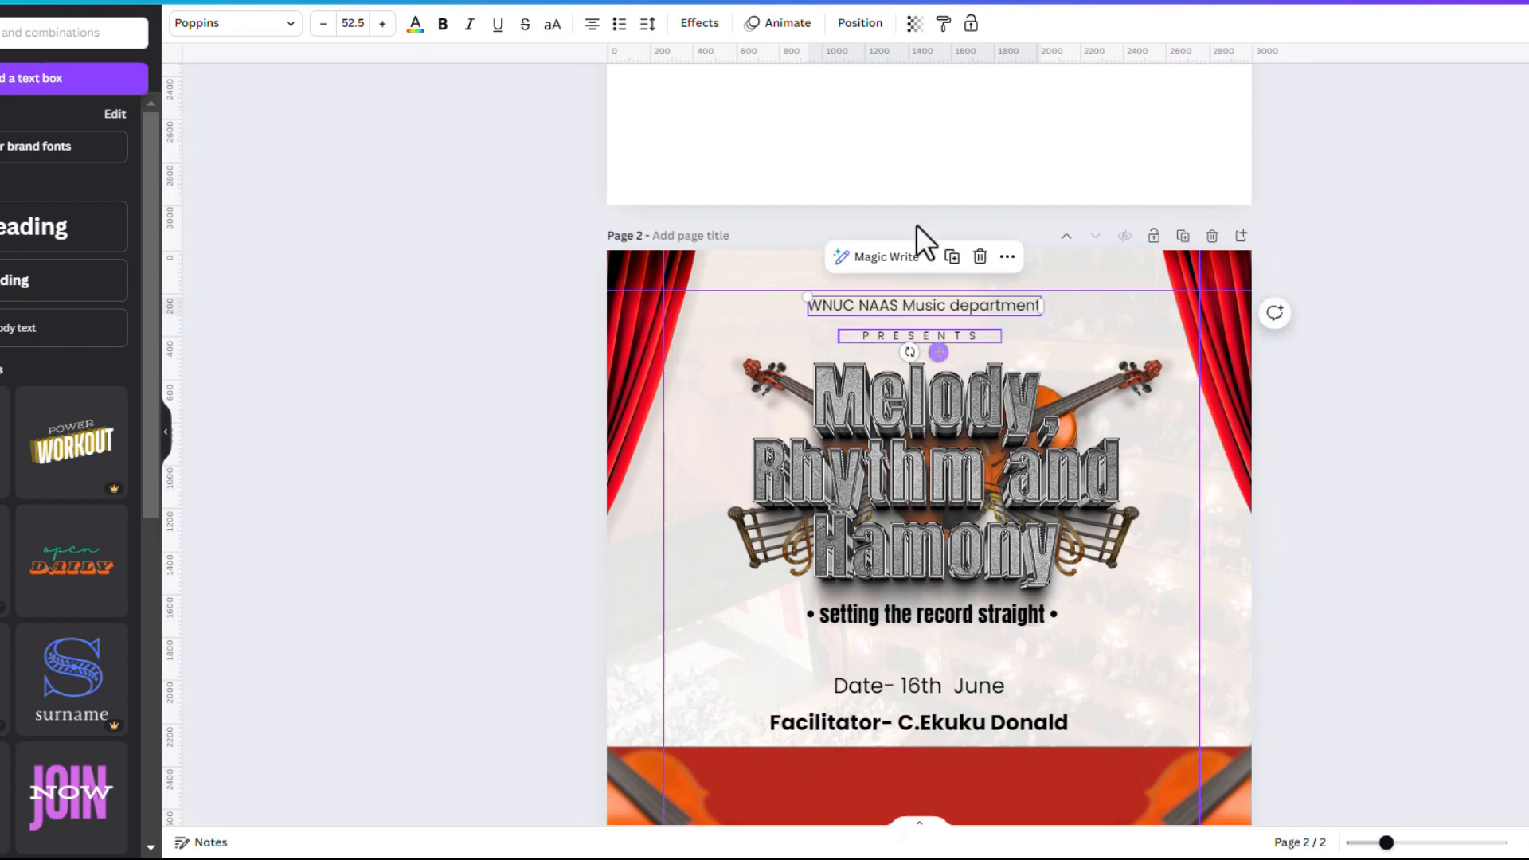
{"action": "left_click", "coordinate": [443, 23]}
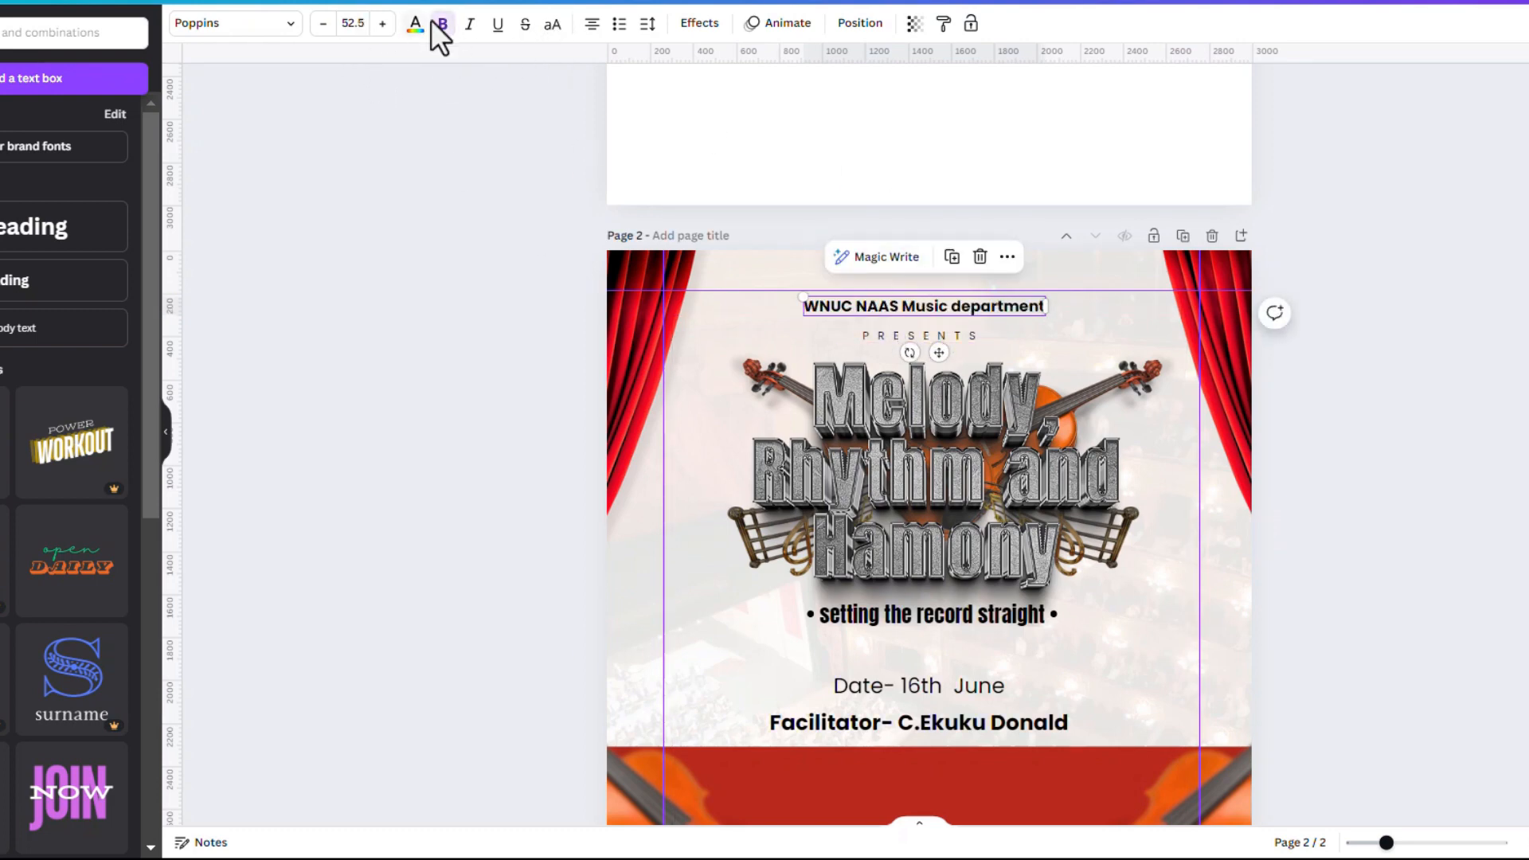
{"action": "left_click", "coordinate": [285, 24]}
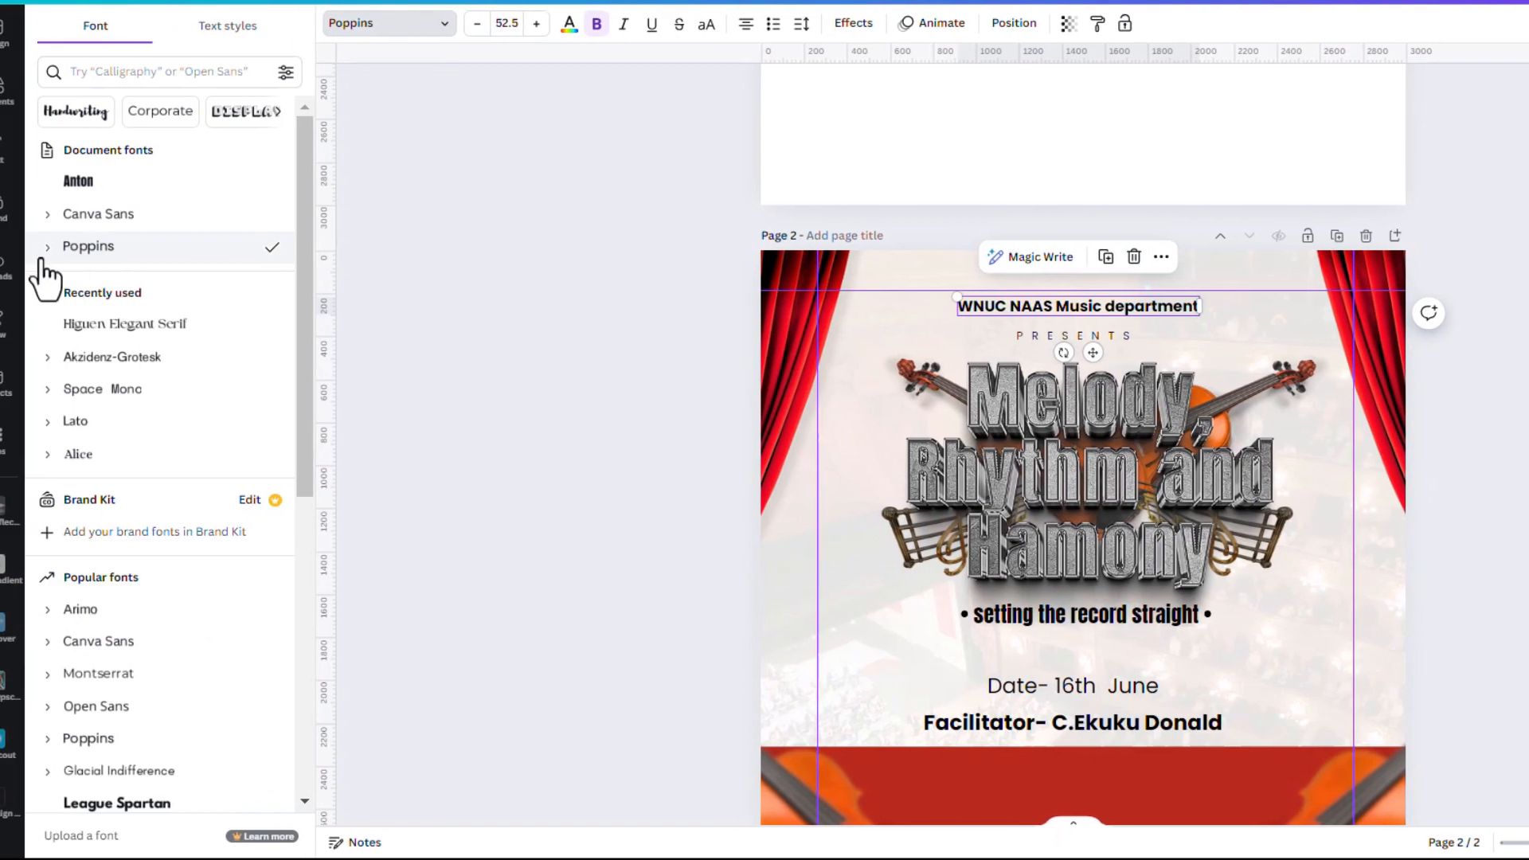
{"action": "left_click", "coordinate": [48, 247]}
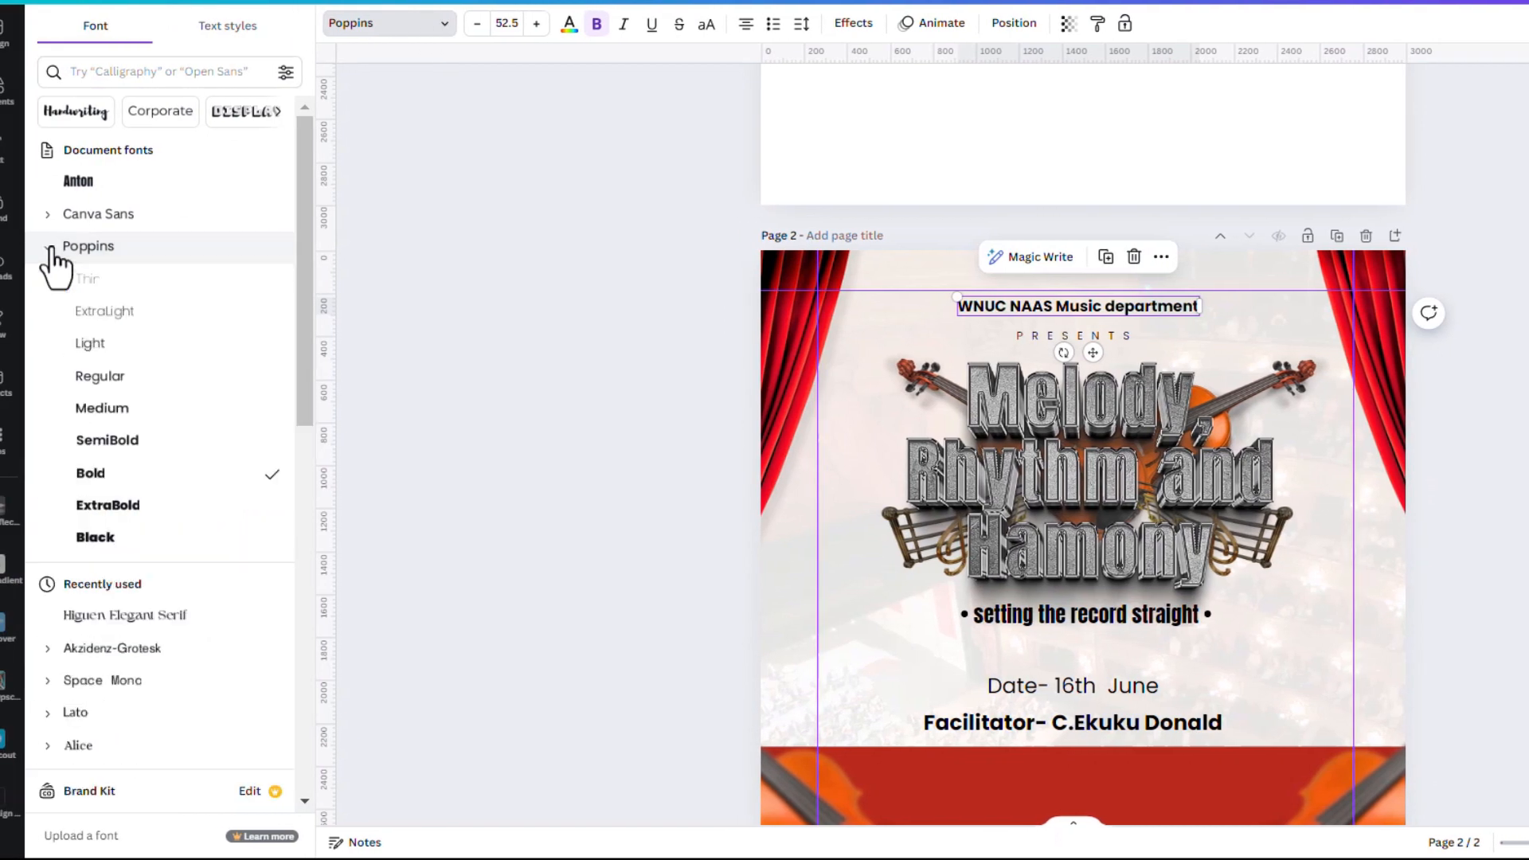
{"action": "left_click", "coordinate": [237, 413]}
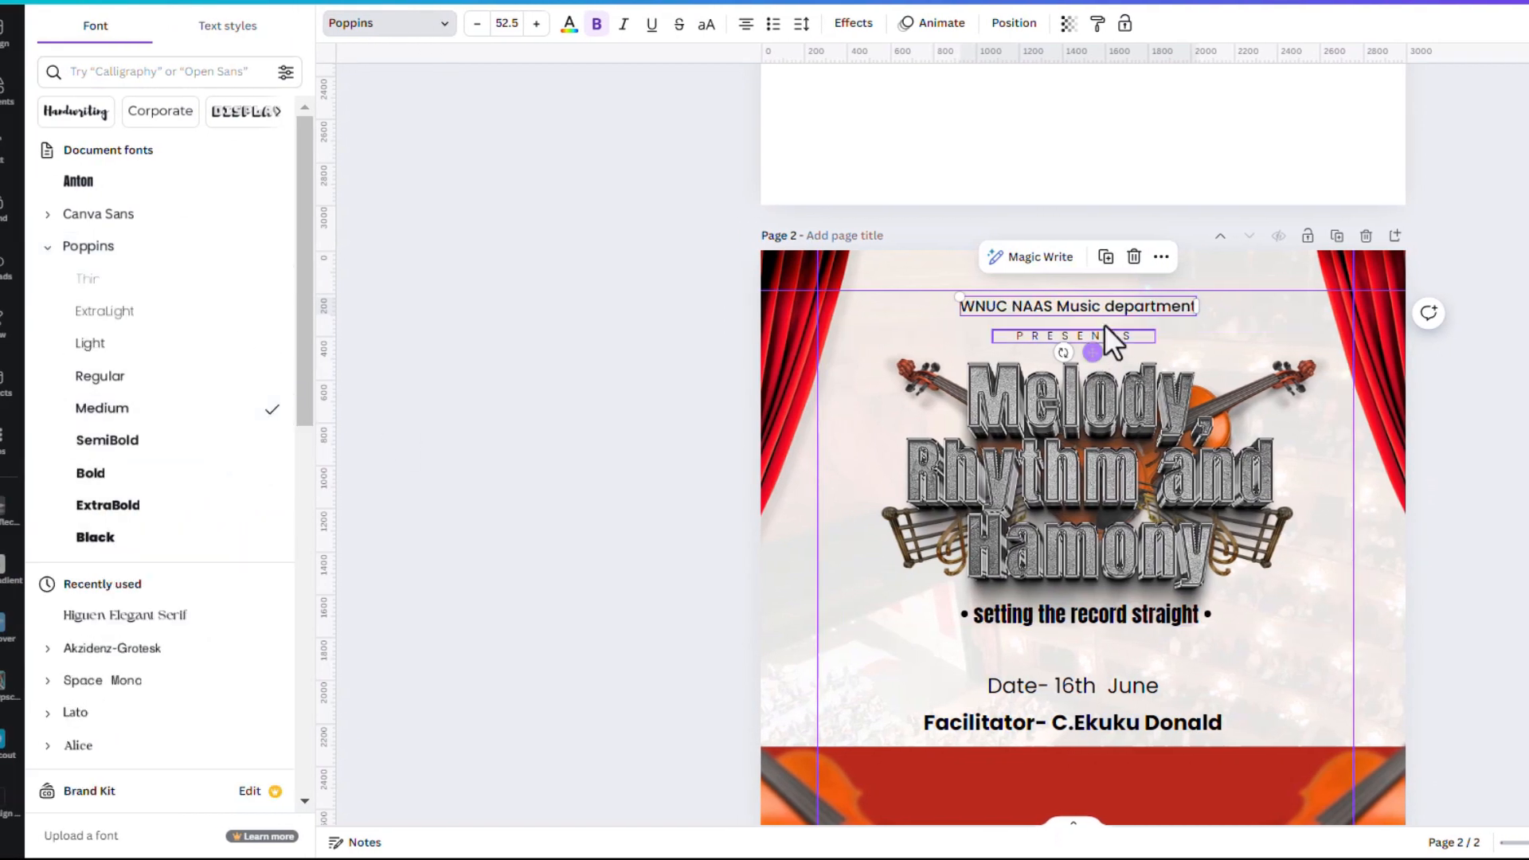
{"action": "left_click", "coordinate": [705, 30]}
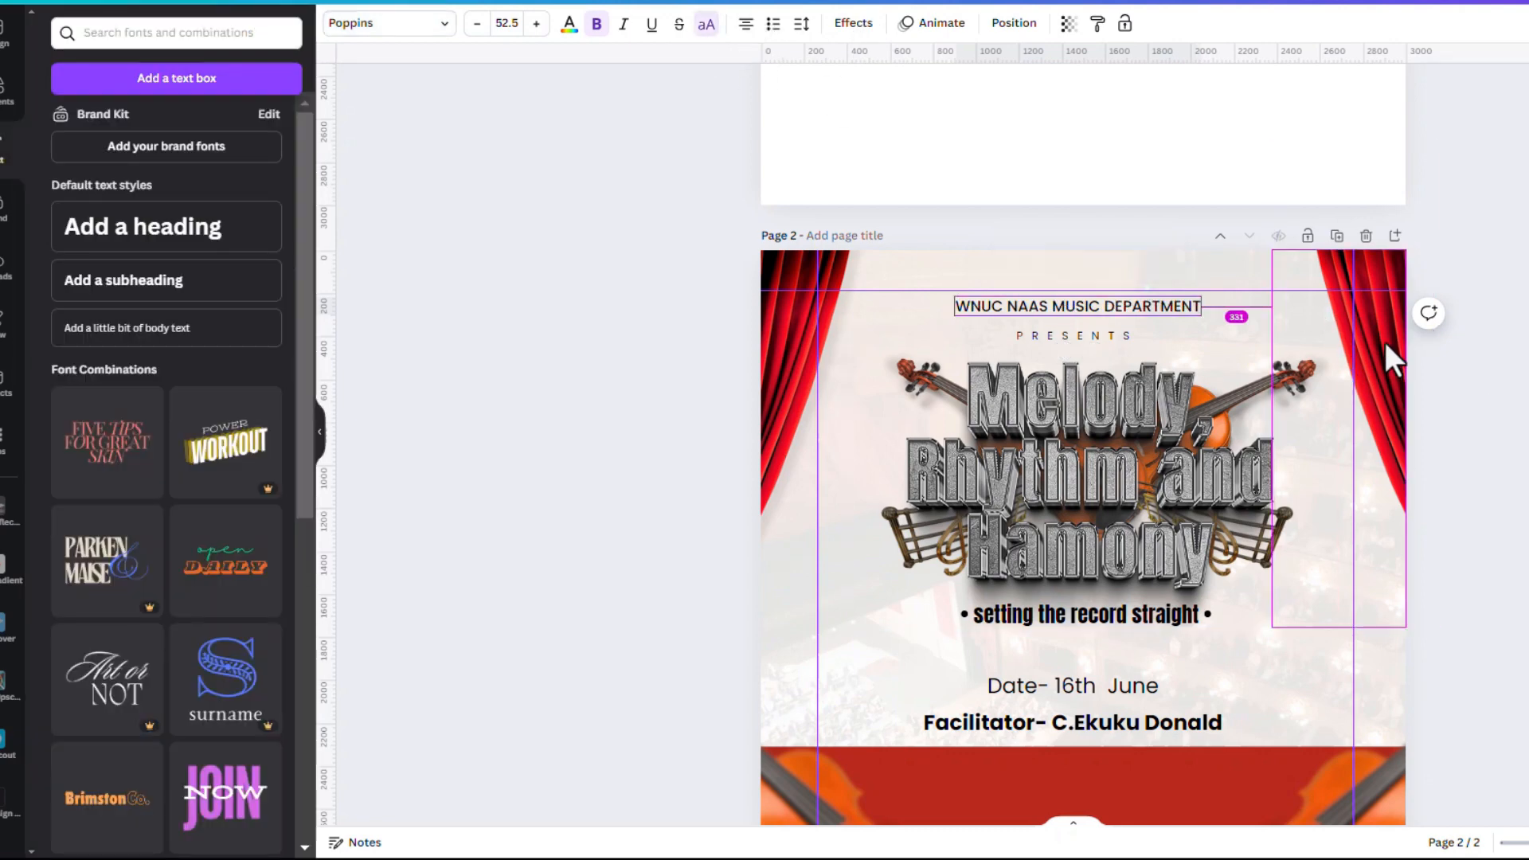
{"action": "key", "text": "alt+Tab"}
{"action": "key", "text": "alt+Tab"}
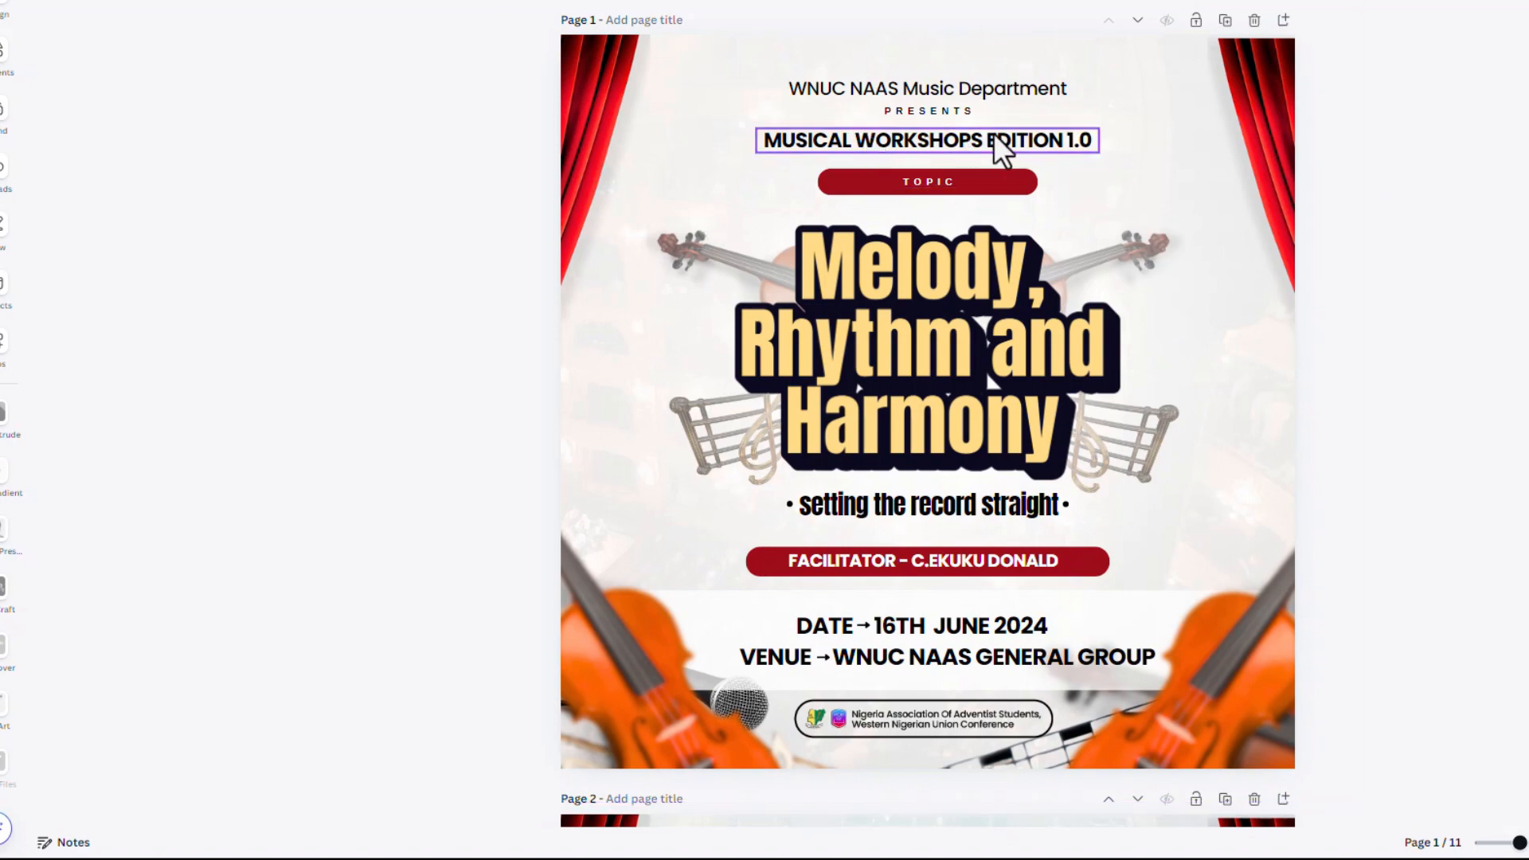
Read the event details in Notepad, then return to the Canva flyer
{"action": "key", "text": "alt+Tab"}
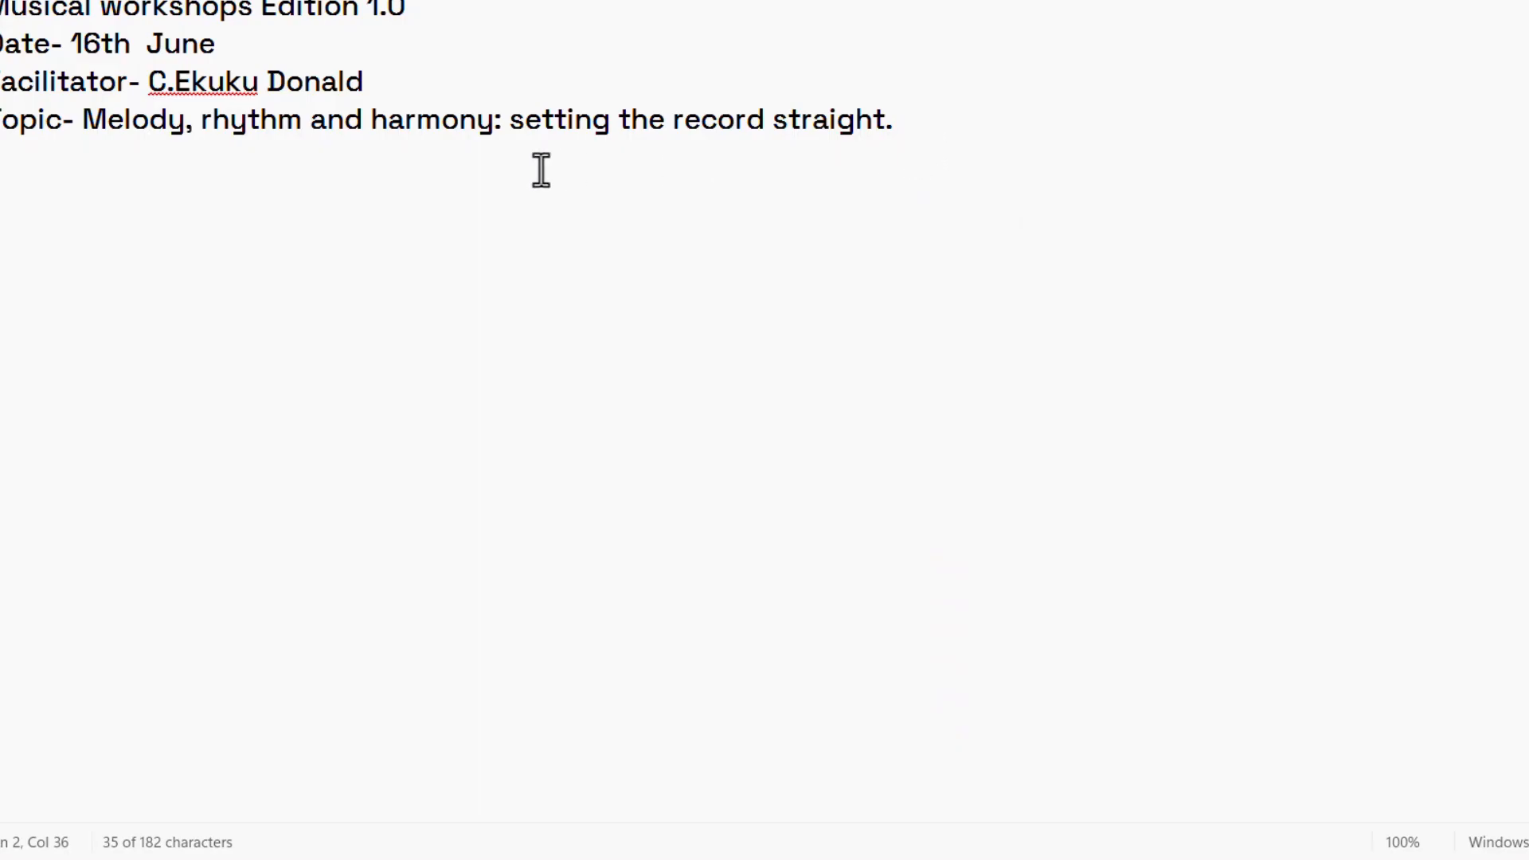
{"action": "key", "text": "alt+Tab"}
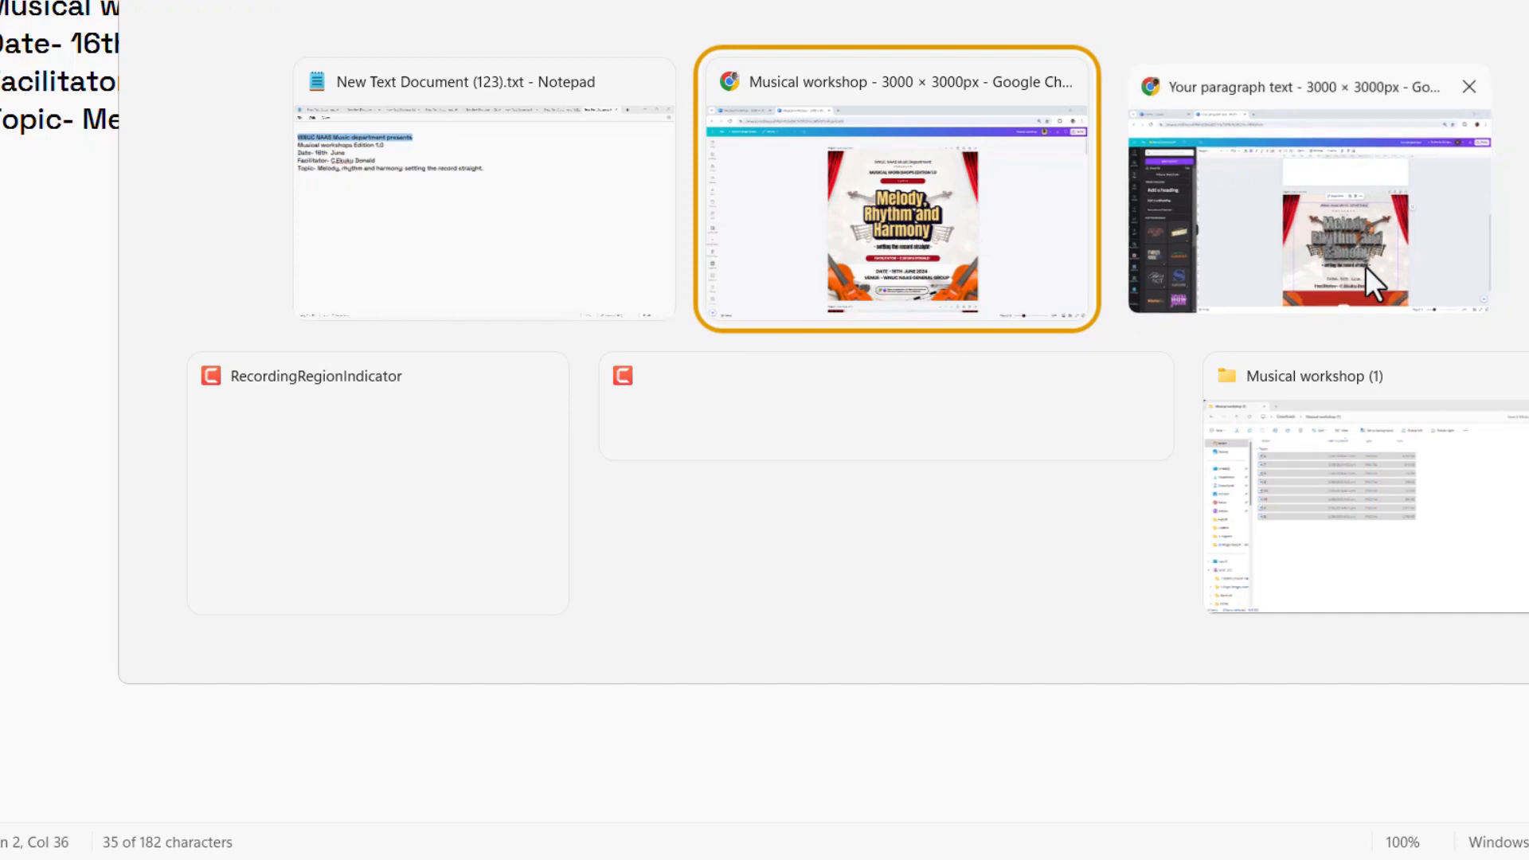
{"action": "left_click", "coordinate": [1366, 266]}
{"action": "left_click", "coordinate": [1093, 451]}
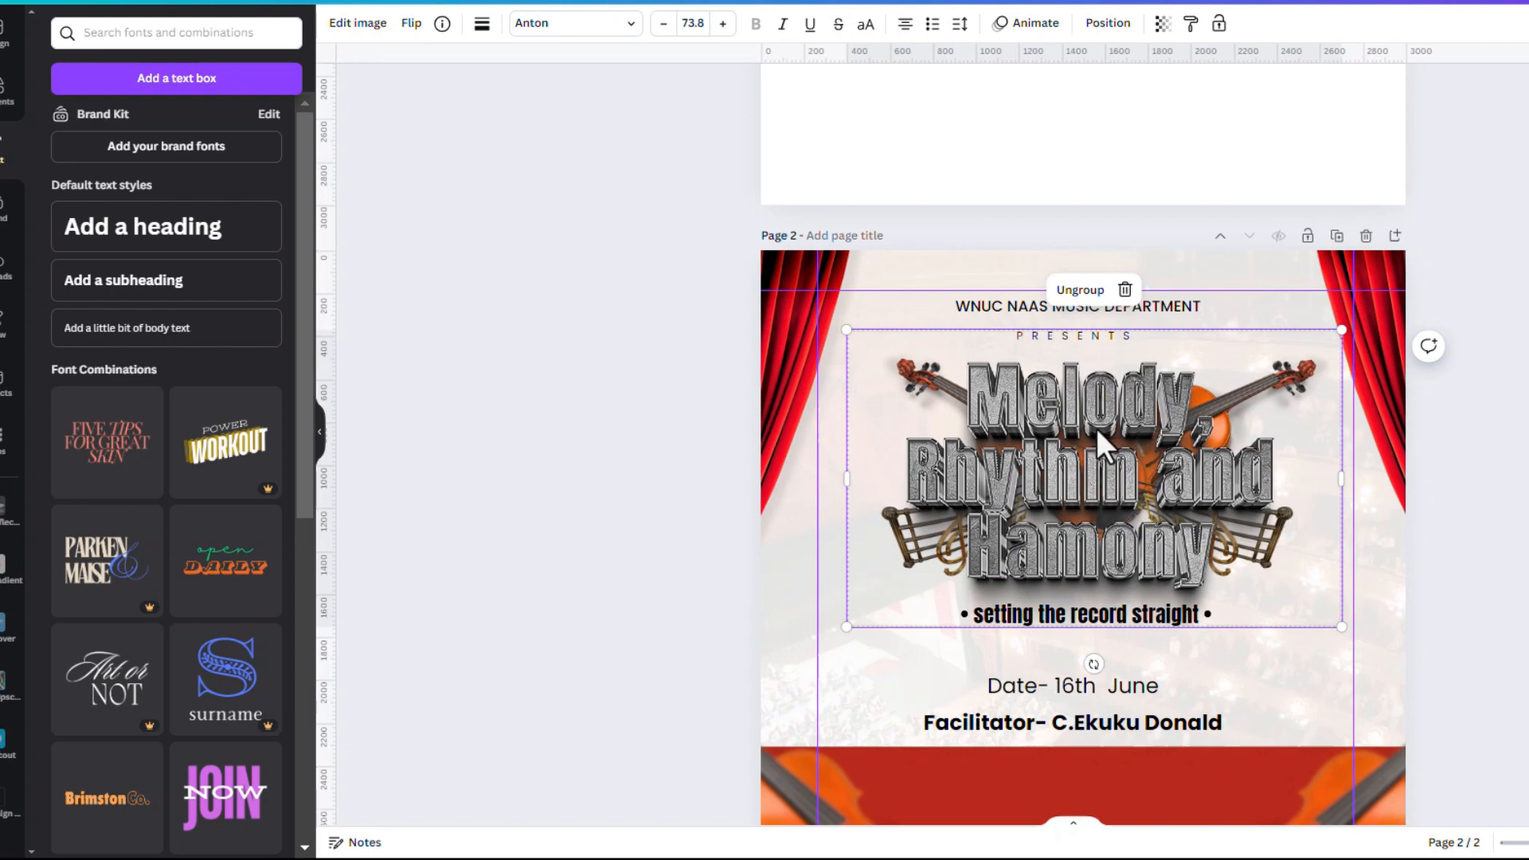
Move the Melody, Rhythm and Harmony title artwork and the violin group lower on the page
{"action": "left_click_drag", "start_coordinate": [1097, 429], "coordinate": [1095, 465]}
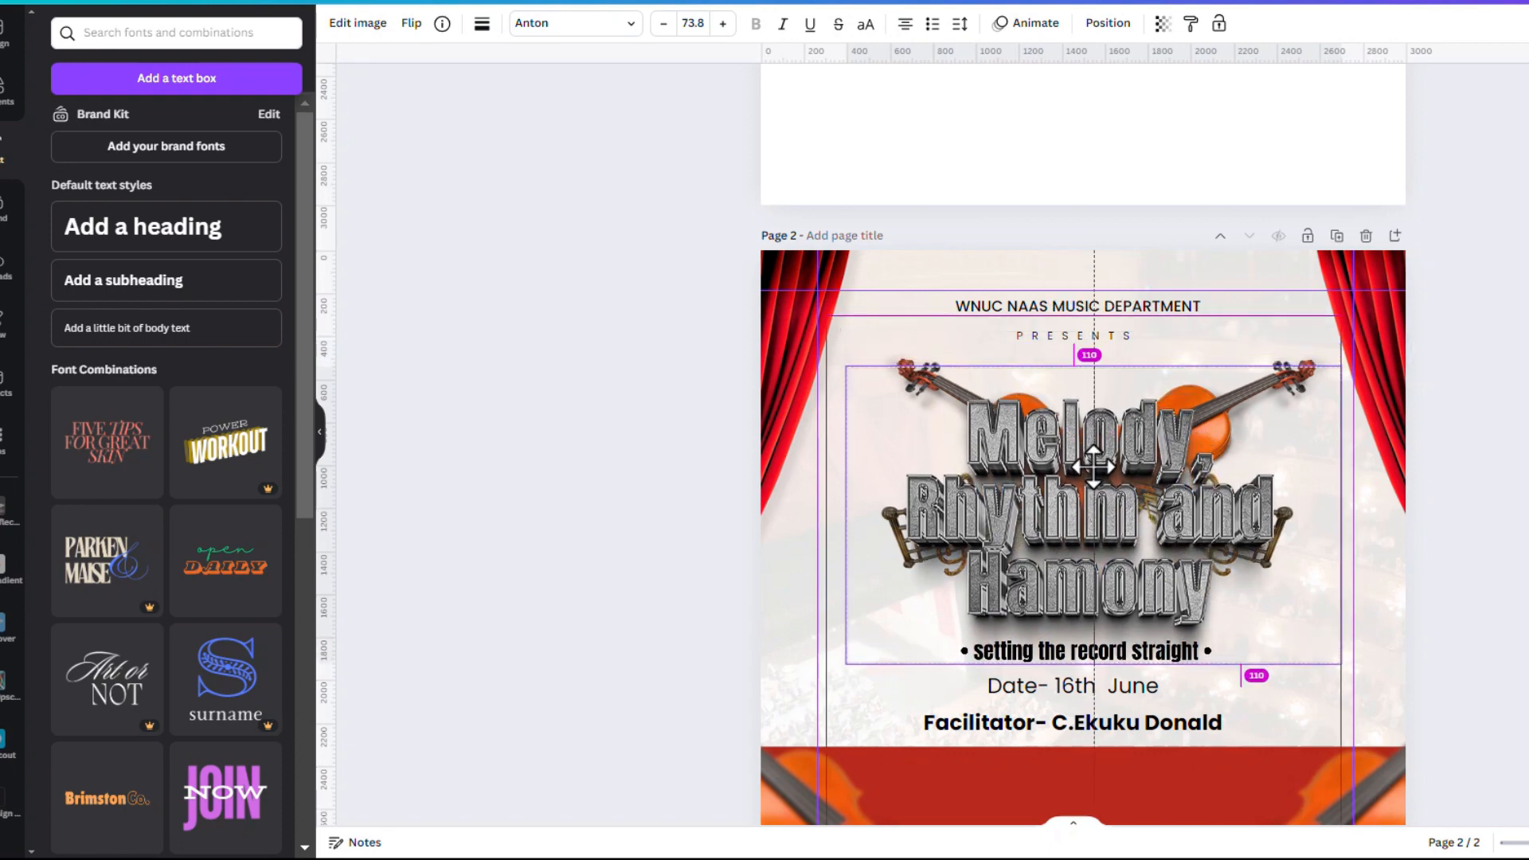
{"action": "left_click", "coordinate": [1306, 360]}
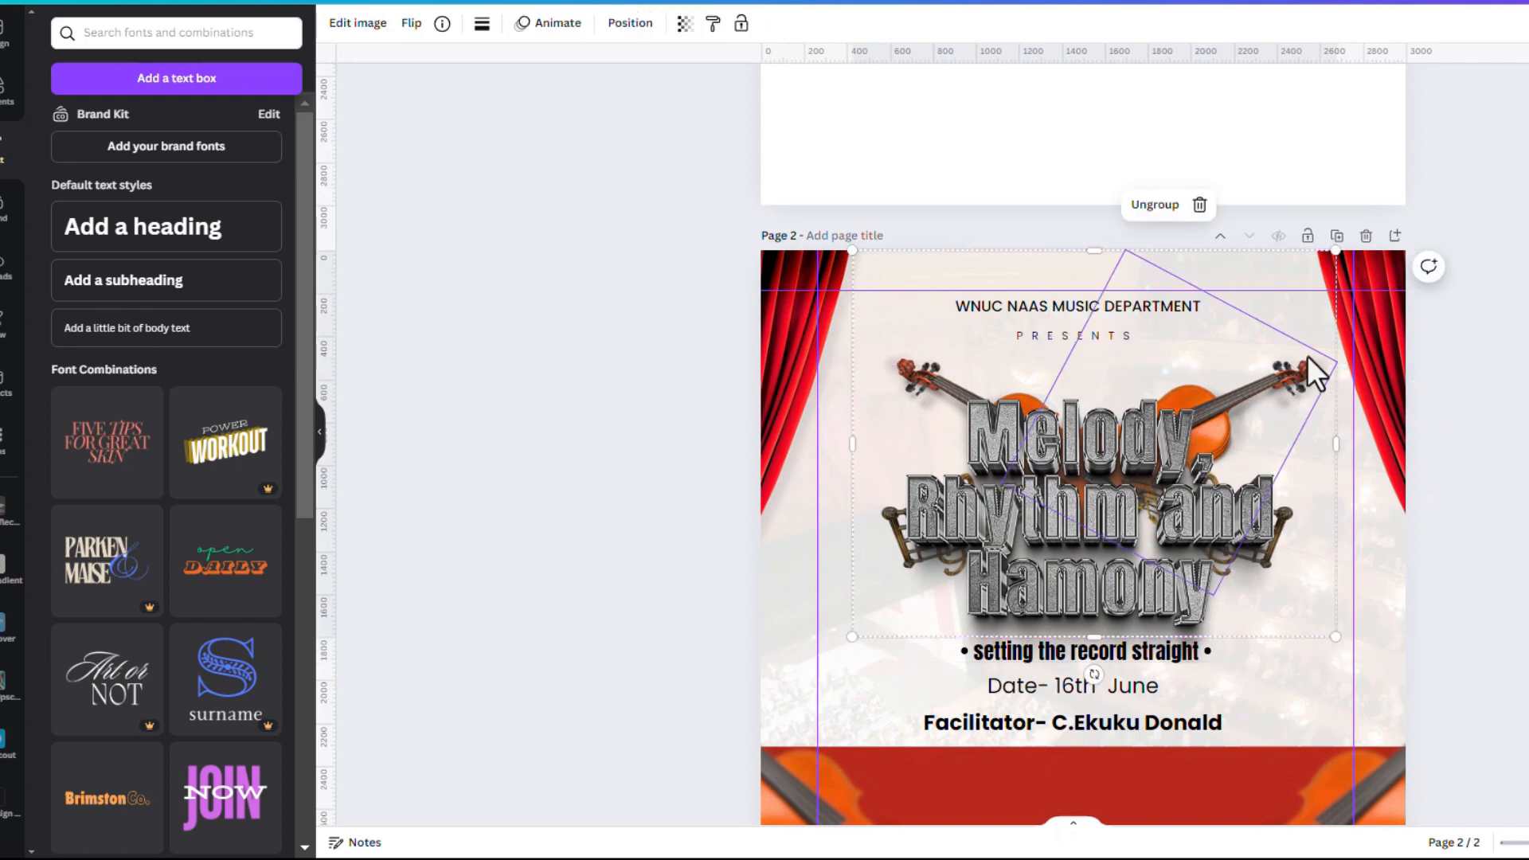
{"action": "left_click_drag", "start_coordinate": [1307, 355], "coordinate": [1304, 393]}
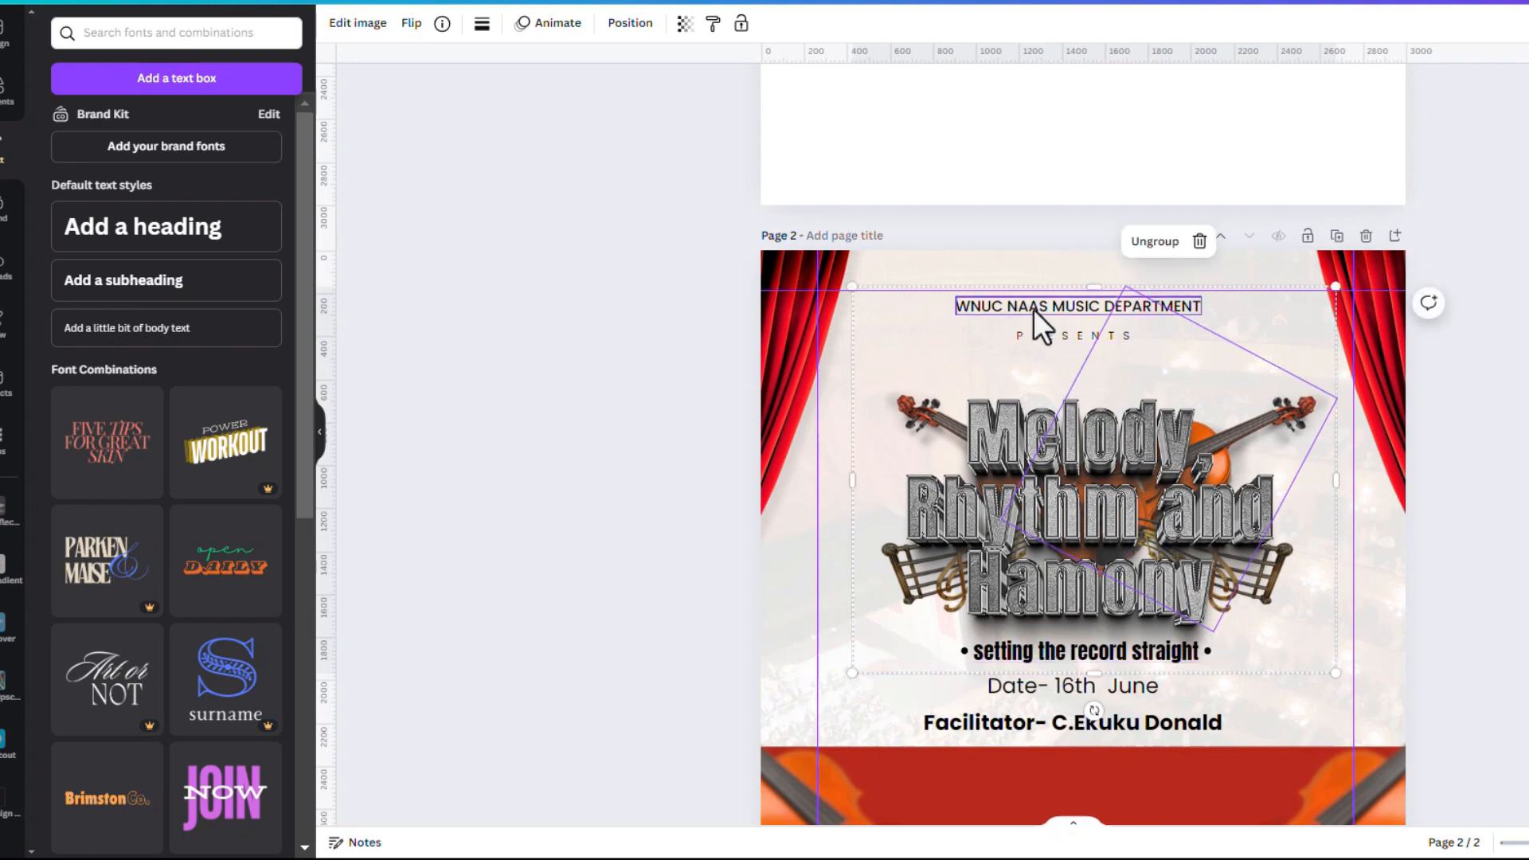
{"action": "left_click", "coordinate": [1034, 308]}
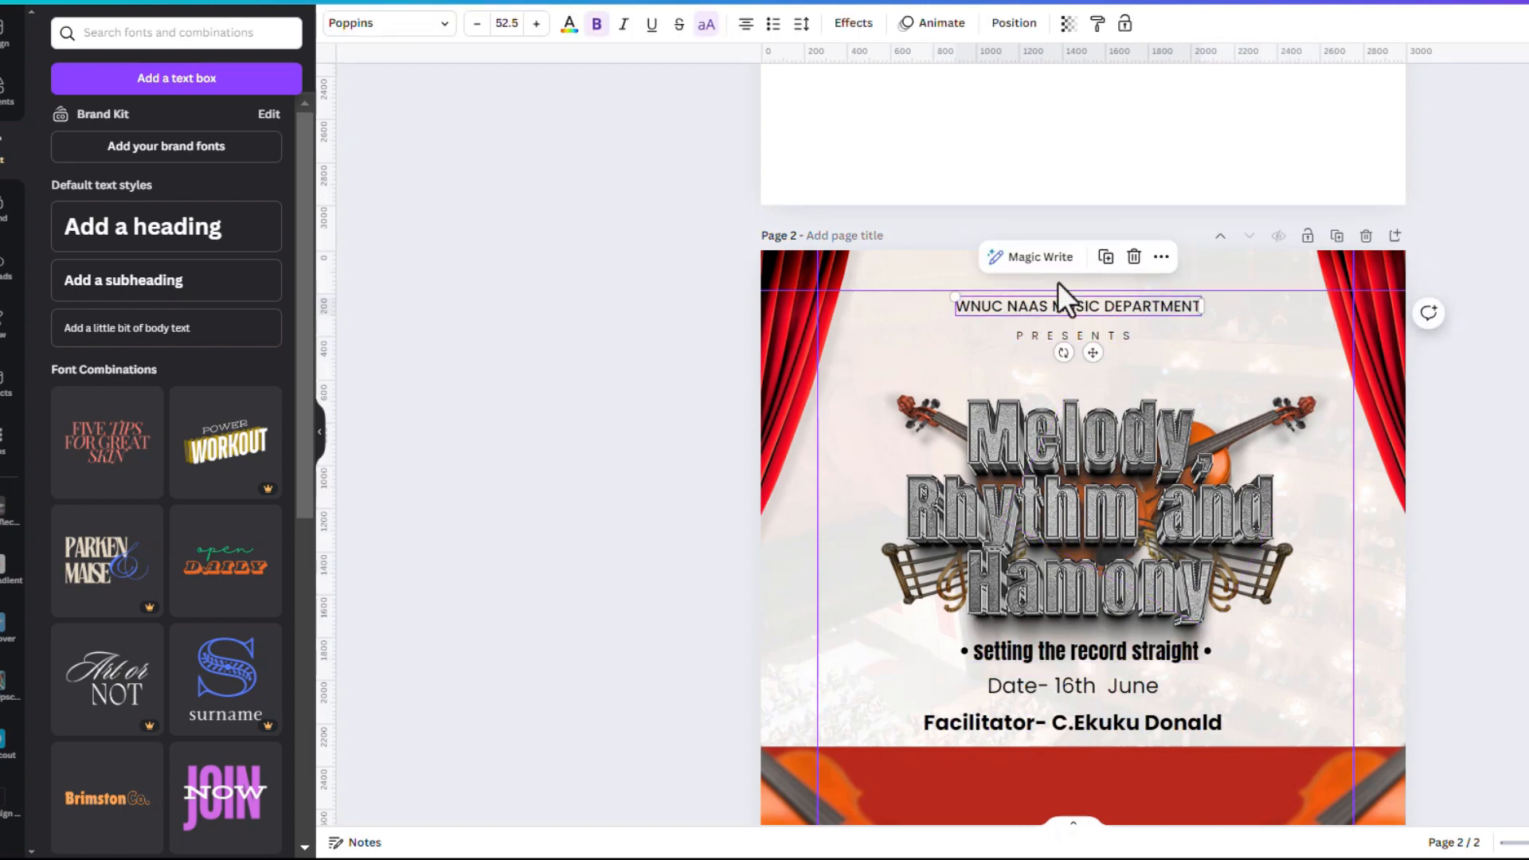
Place a copy of the department header below PRESENTS and copy the edition line from the notes
{"action": "left_click", "coordinate": [1105, 257]}
{"action": "left_click_drag", "start_coordinate": [1093, 346], "coordinate": [1088, 404]}
{"action": "key", "text": "alt+Tab"}
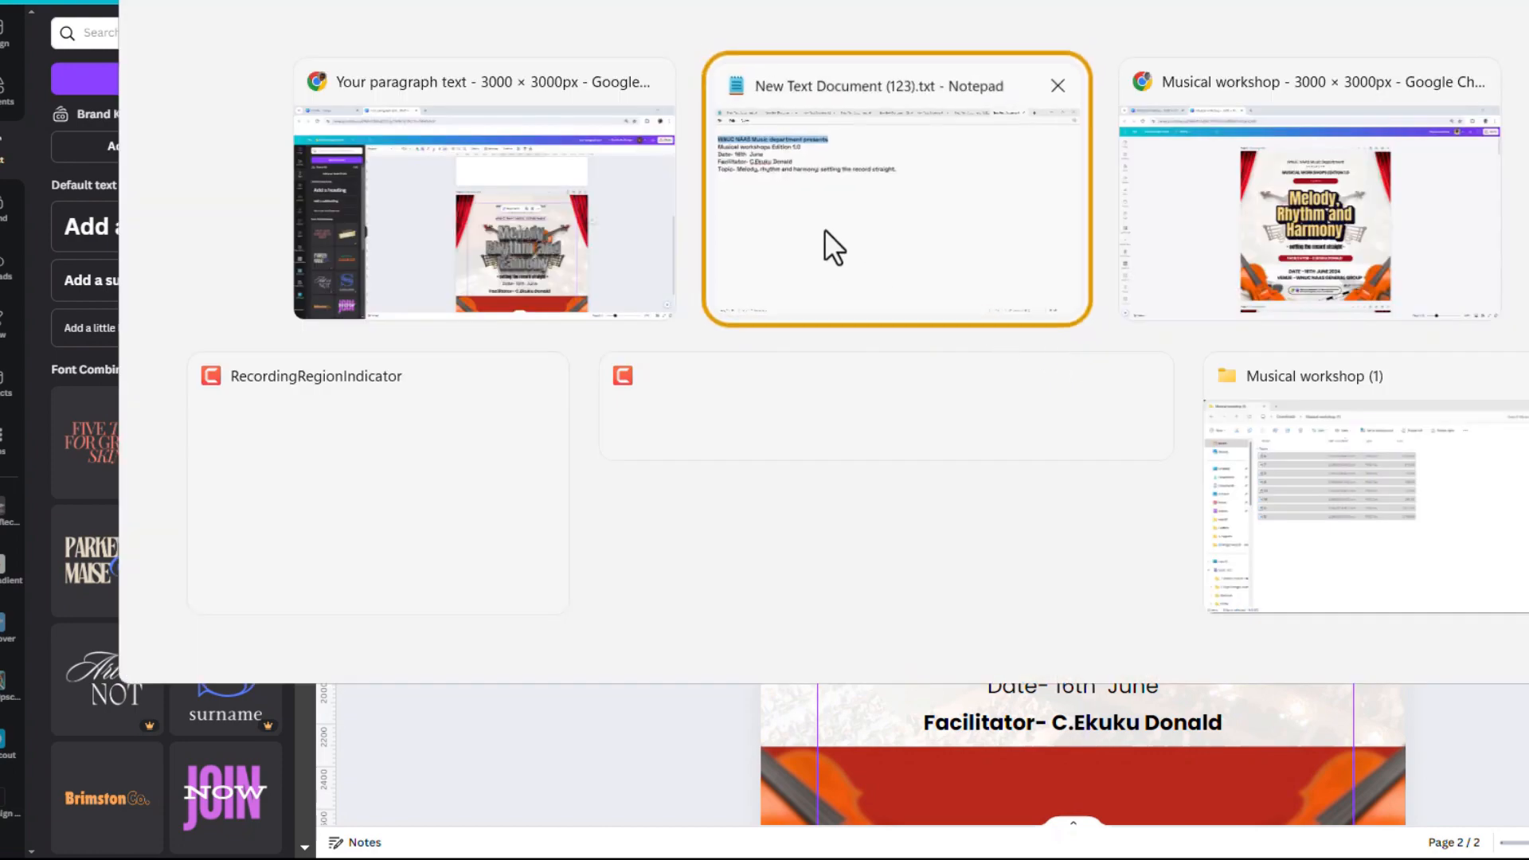
{"action": "left_click", "coordinate": [829, 246]}
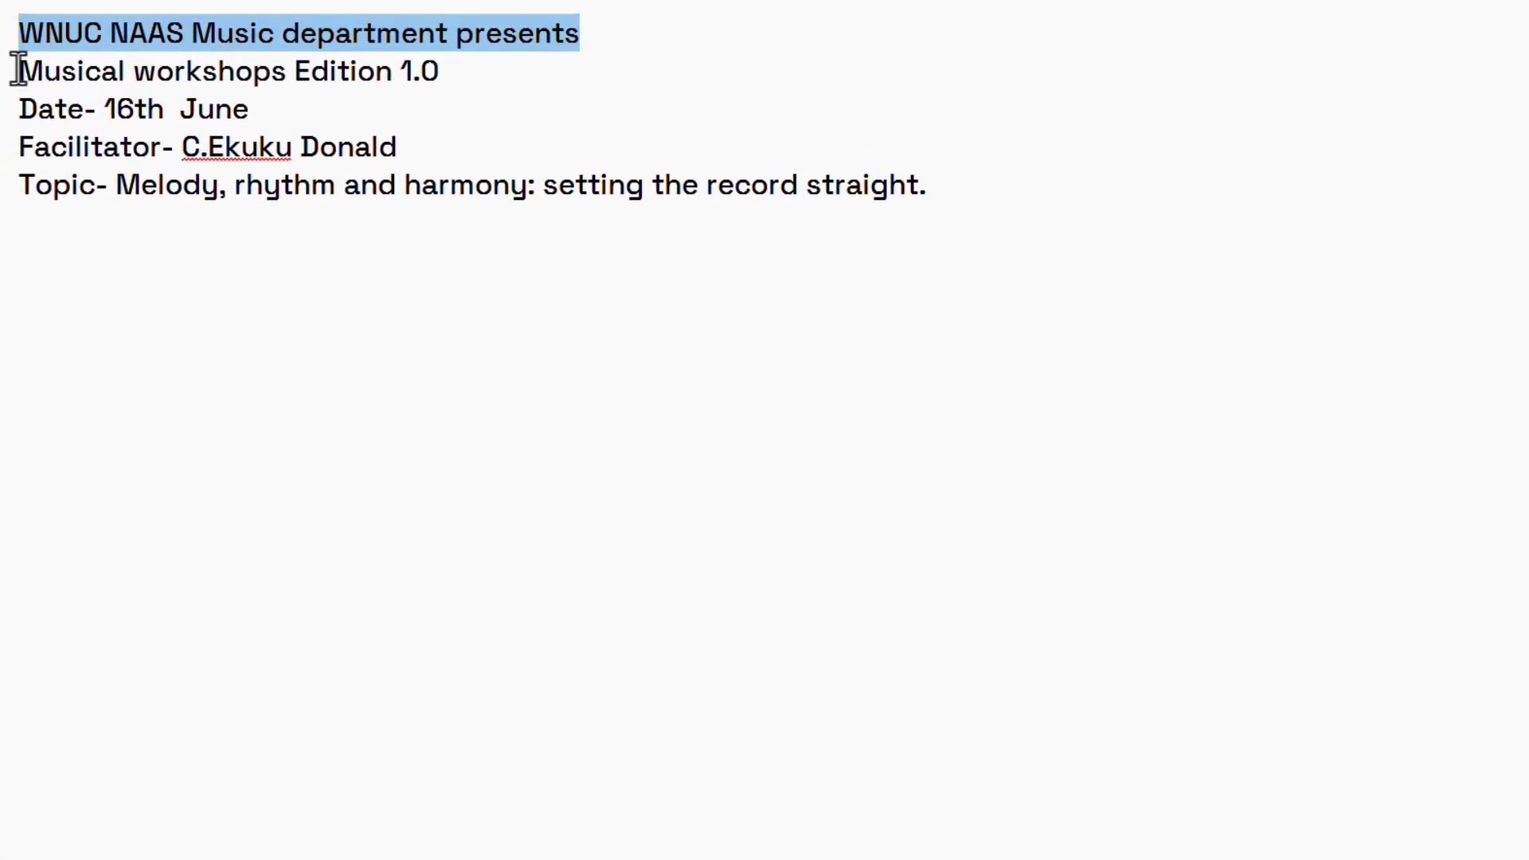
{"action": "triple_click", "coordinate": [17, 70]}
{"action": "key", "text": "ctrl+c"}
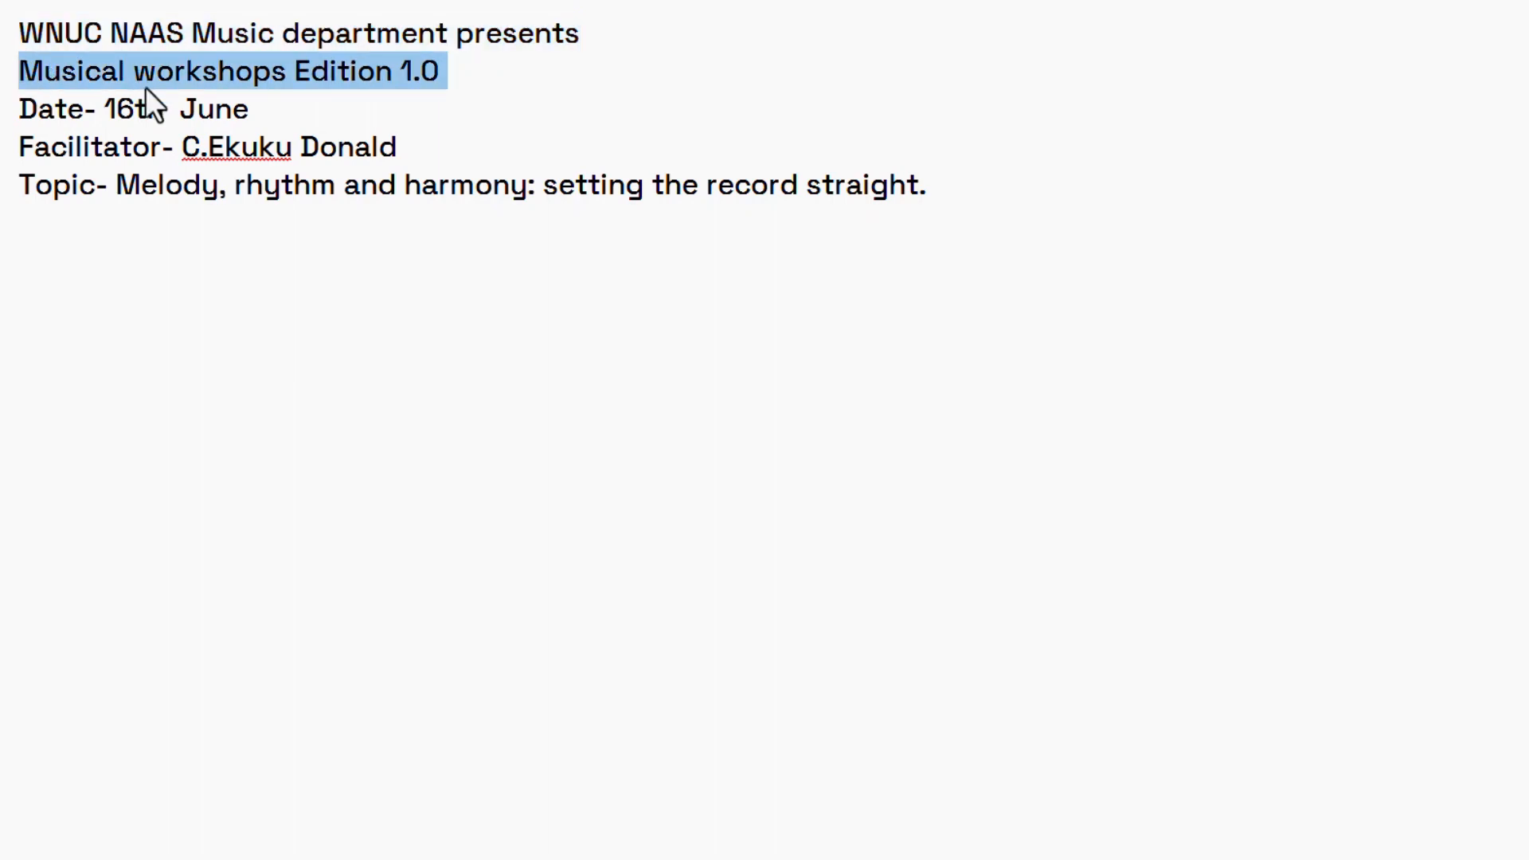
{"action": "key", "text": "alt+Tab"}
Replace the copy's text with 'MUSICAL WORKSHOPS EDITION 1.0', removing the extra empty line
{"action": "double_click", "coordinate": [1197, 430]}
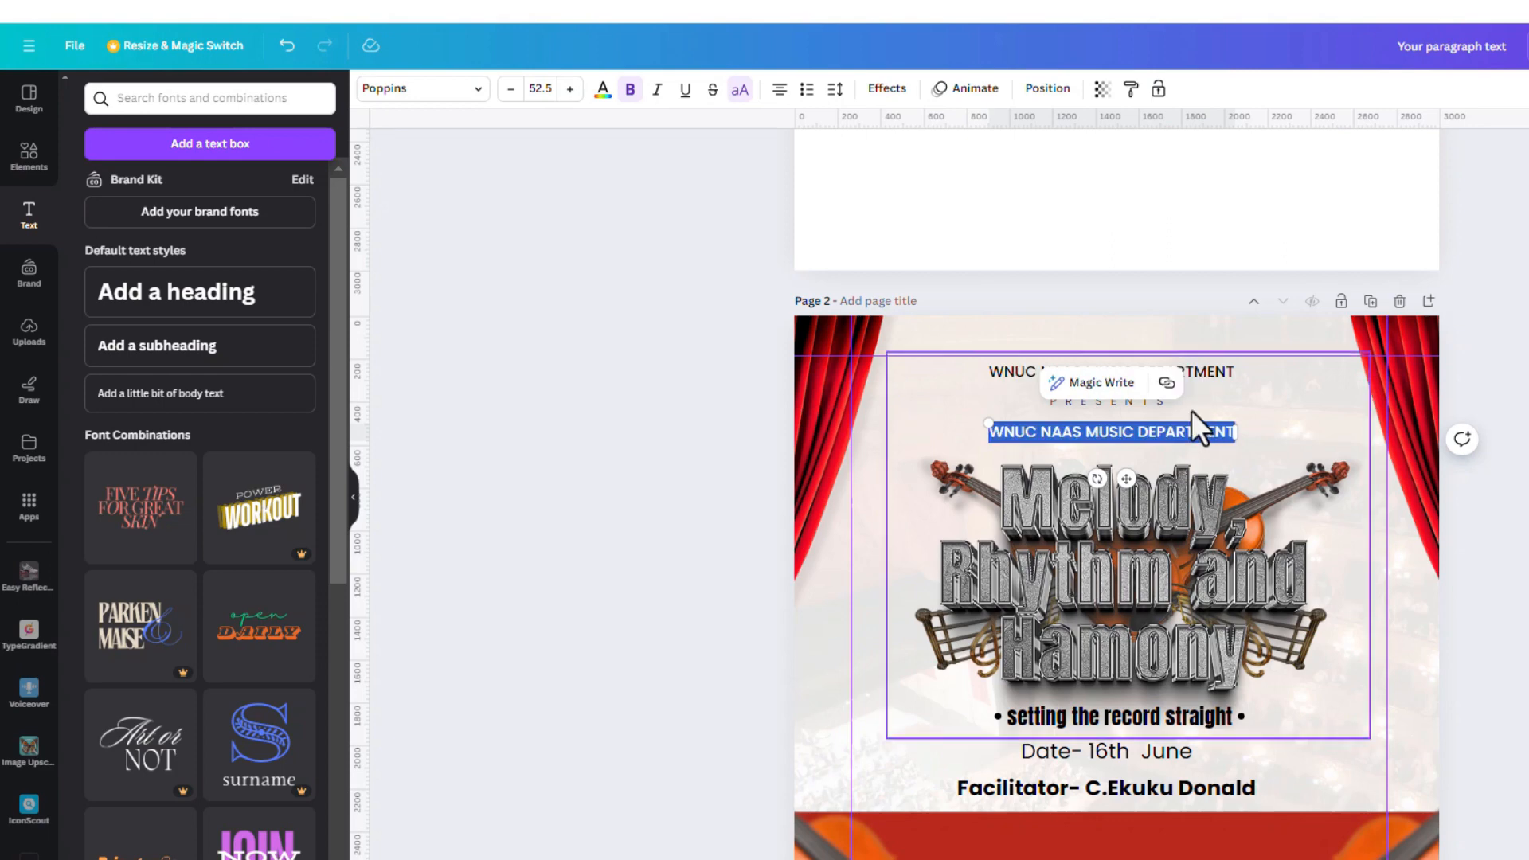
{"action": "key", "text": "ctrl+v"}
{"action": "key", "text": "BackSpace"}
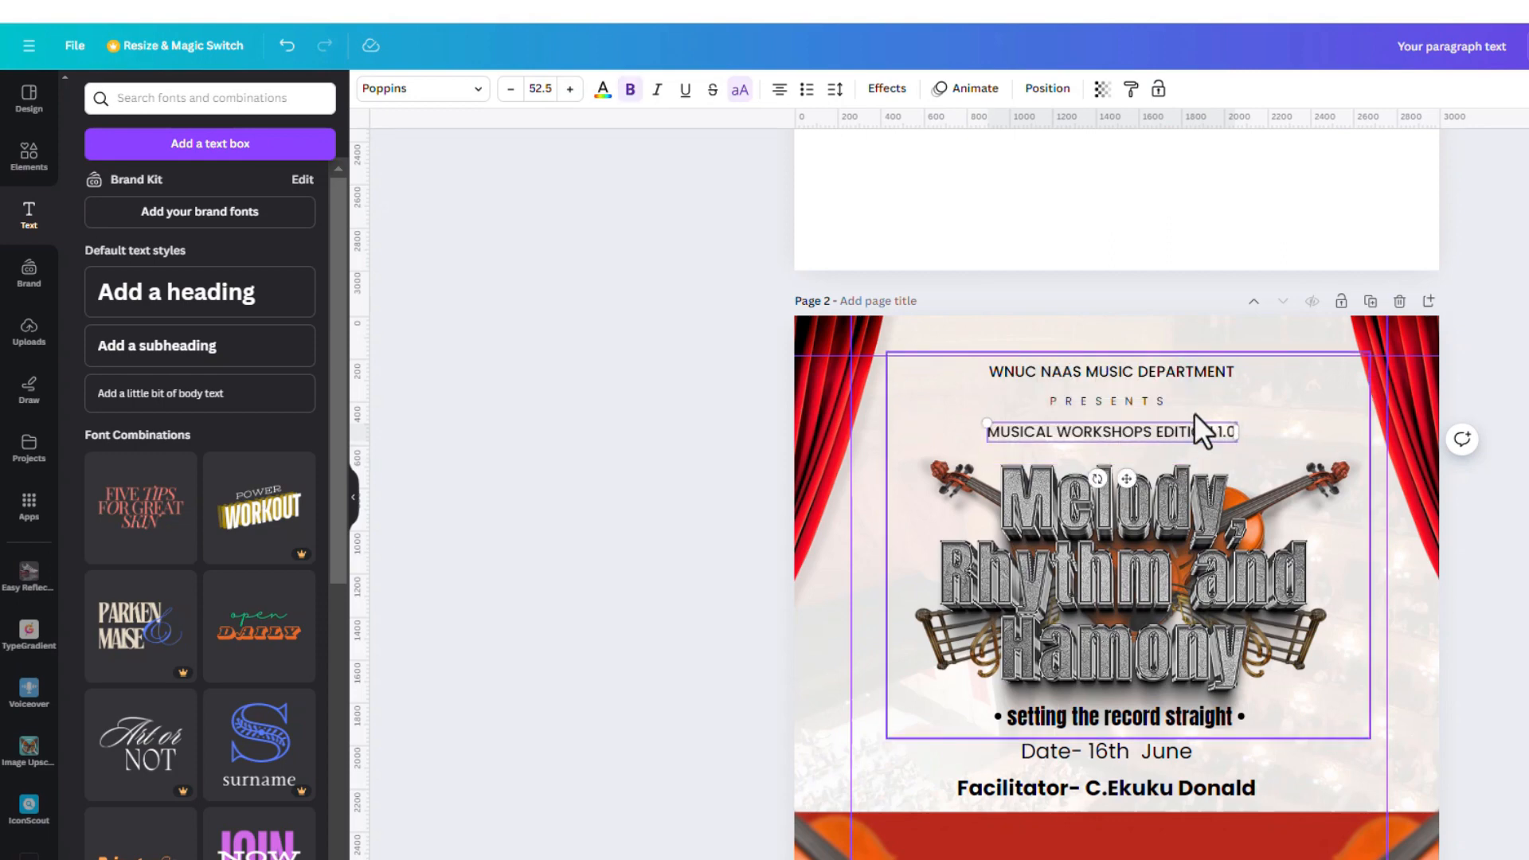
{"action": "double_click", "coordinate": [1188, 432]}
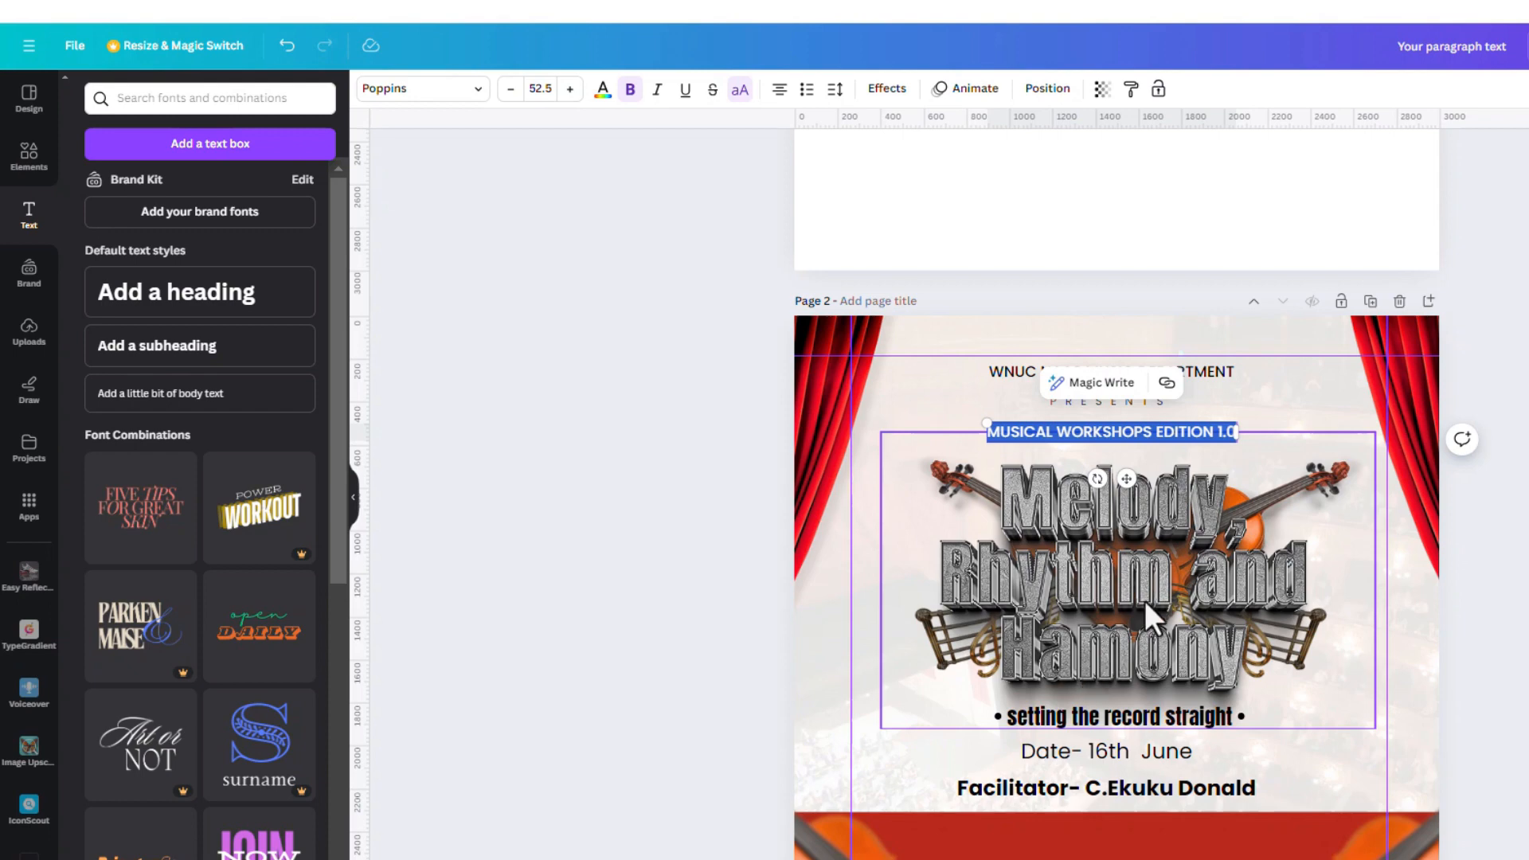
Set the edition heading to Poppins Bold and enlarge it to font size 63.4
{"action": "left_click", "coordinate": [482, 90]}
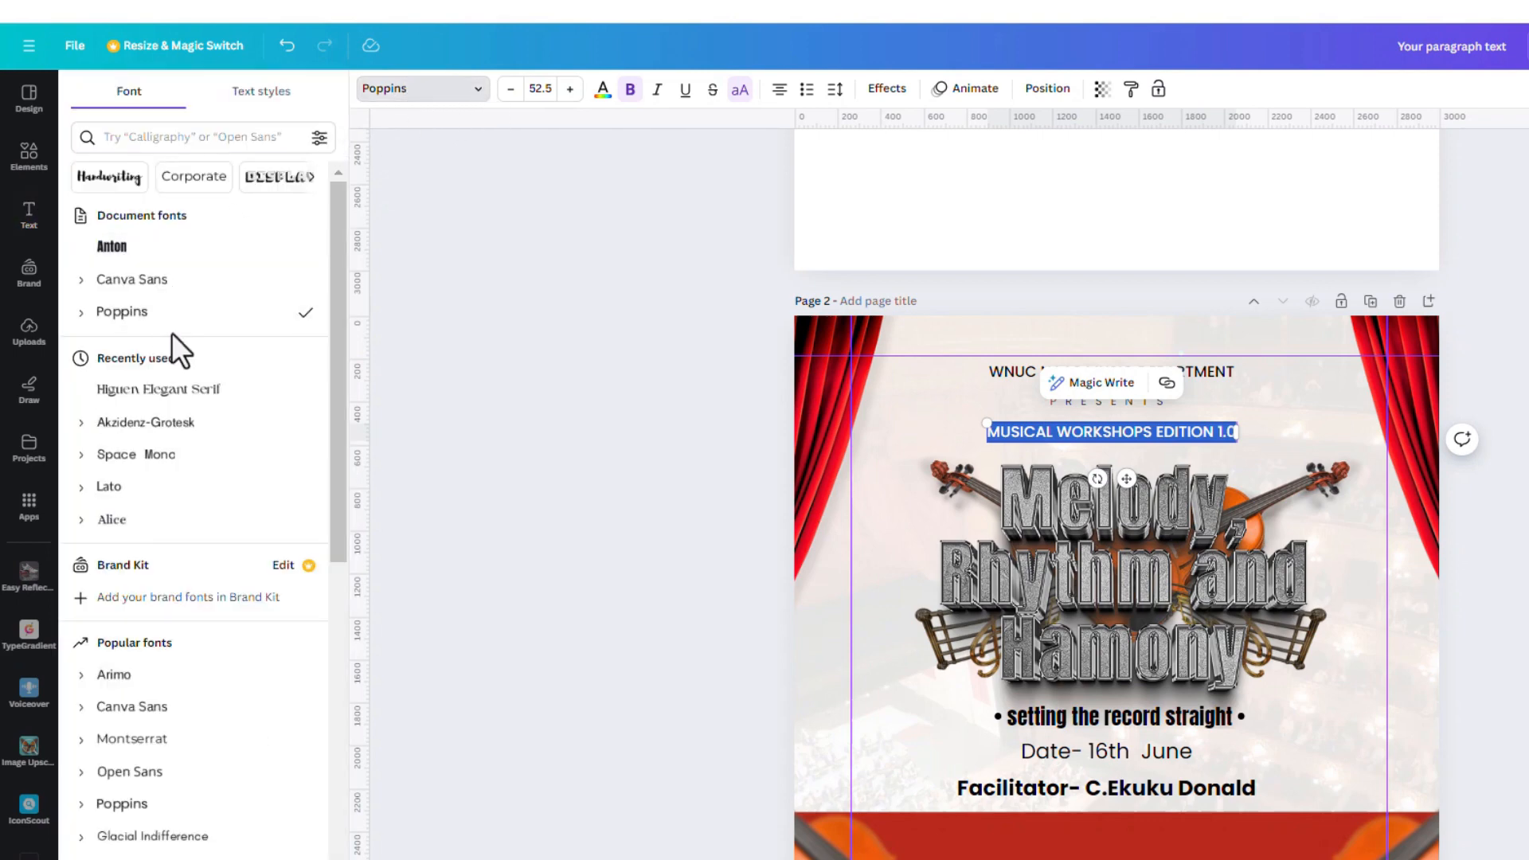
{"action": "left_click", "coordinate": [81, 315]}
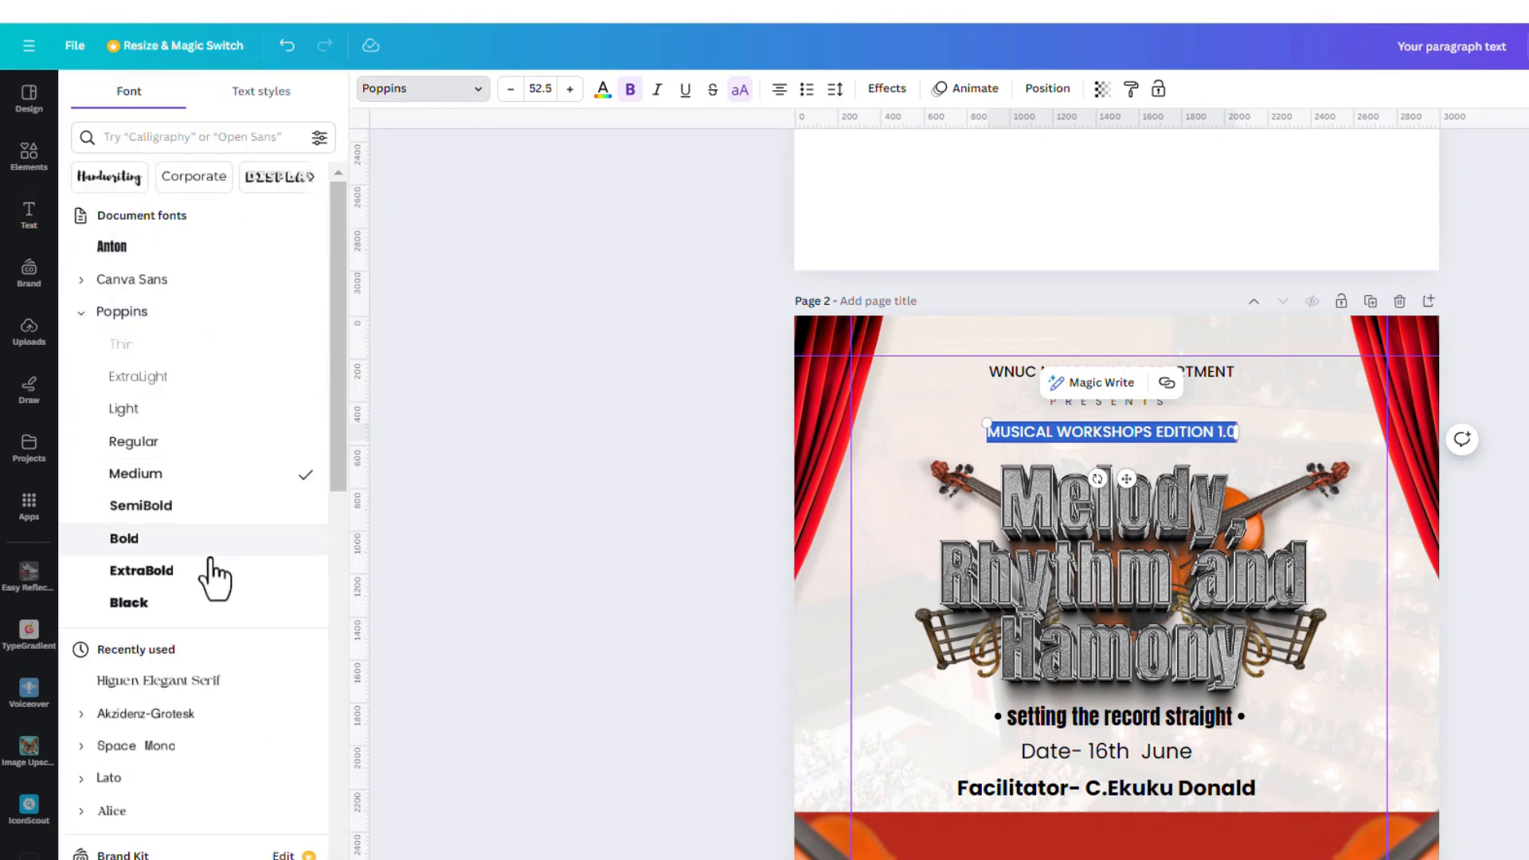
{"action": "left_click", "coordinate": [237, 544]}
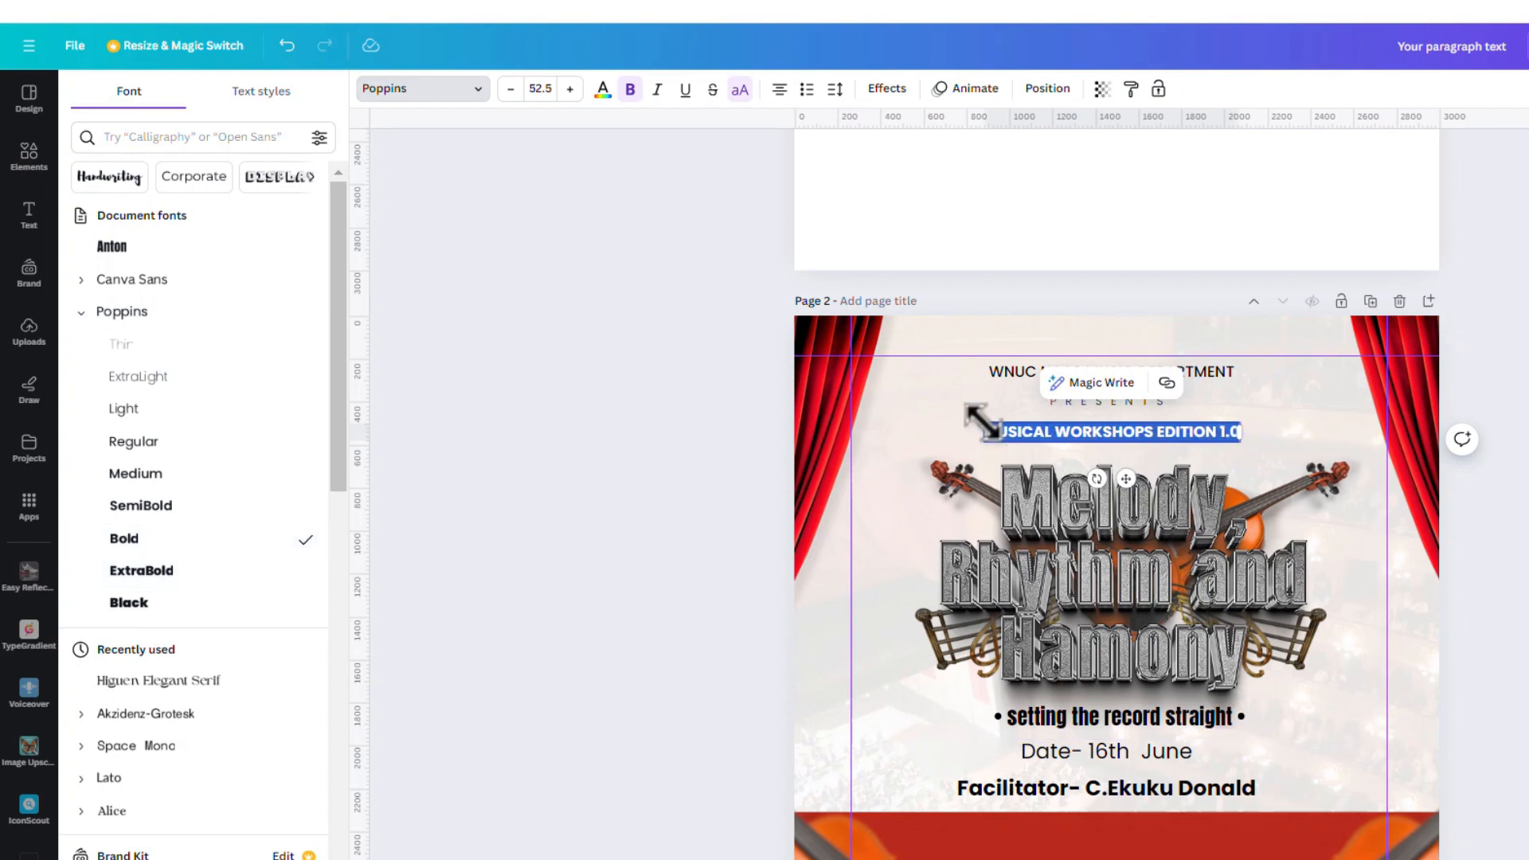
{"action": "left_click_drag", "start_coordinate": [975, 419], "coordinate": [967, 416]}
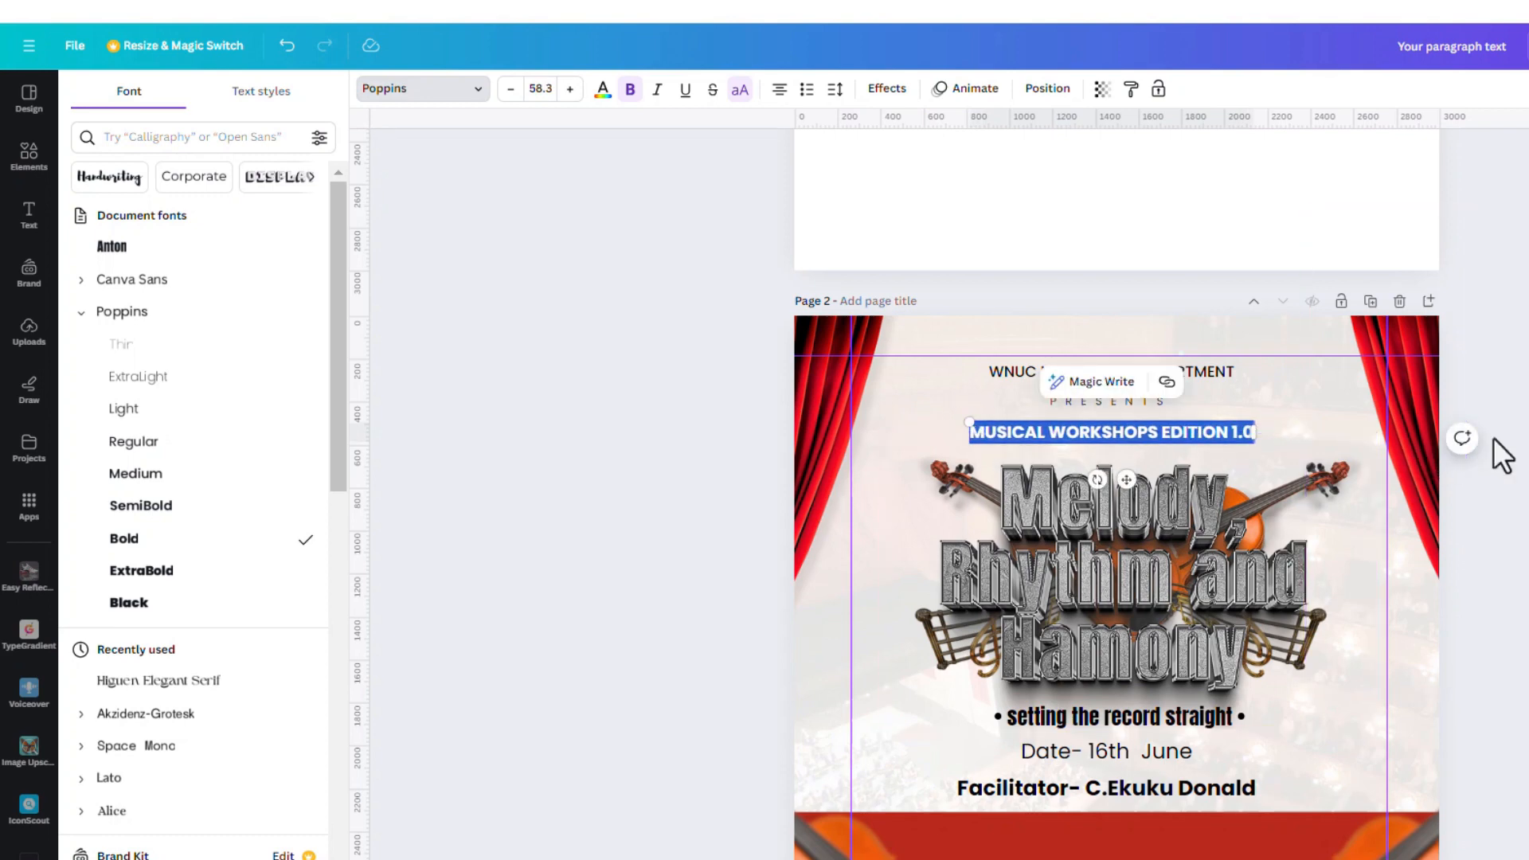
{"action": "left_click", "coordinate": [1313, 340]}
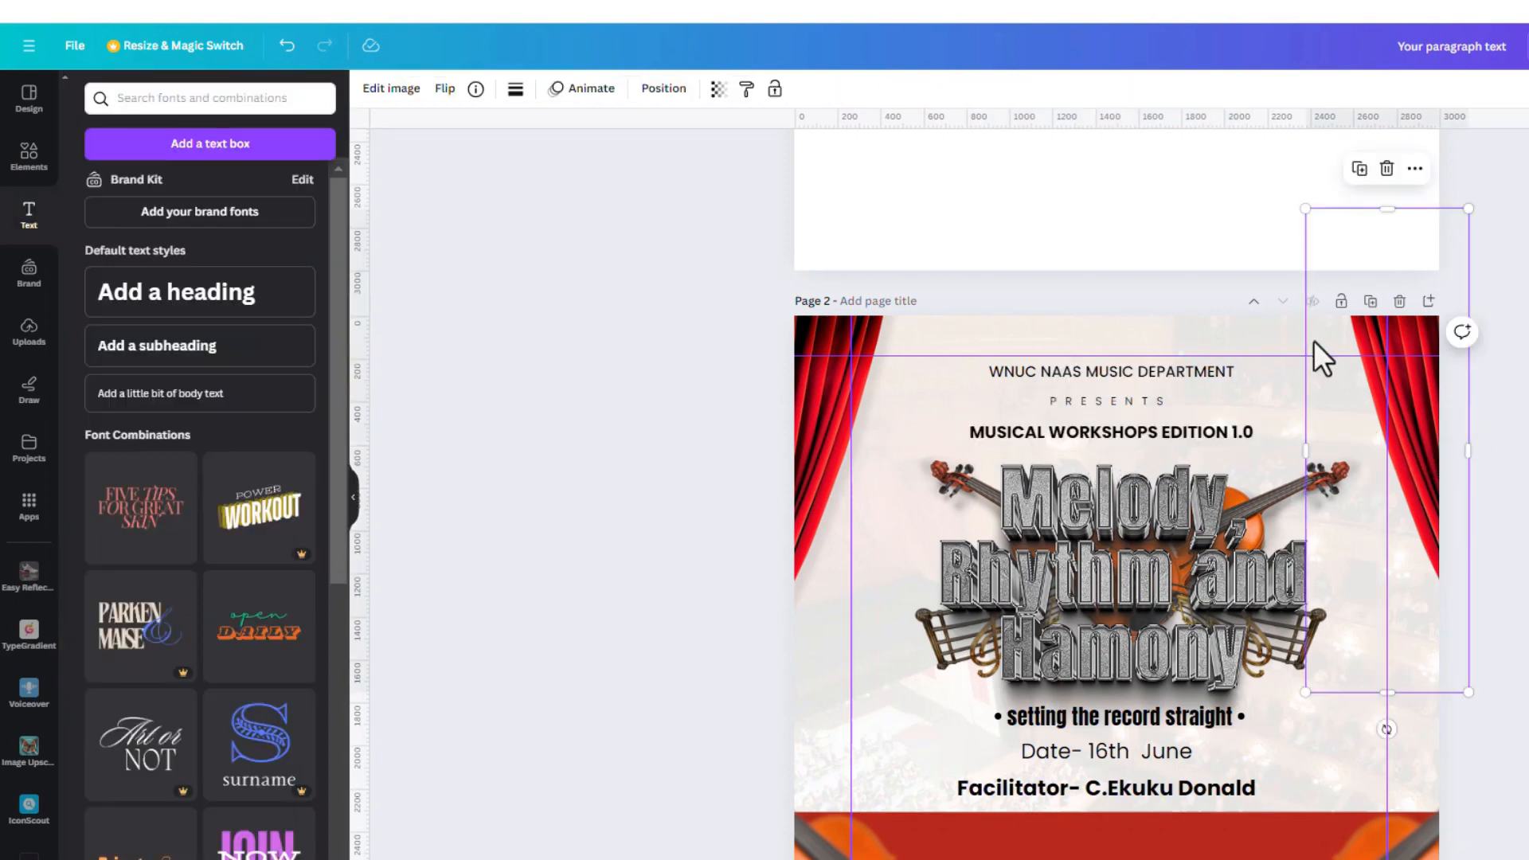
{"action": "left_click", "coordinate": [1199, 430]}
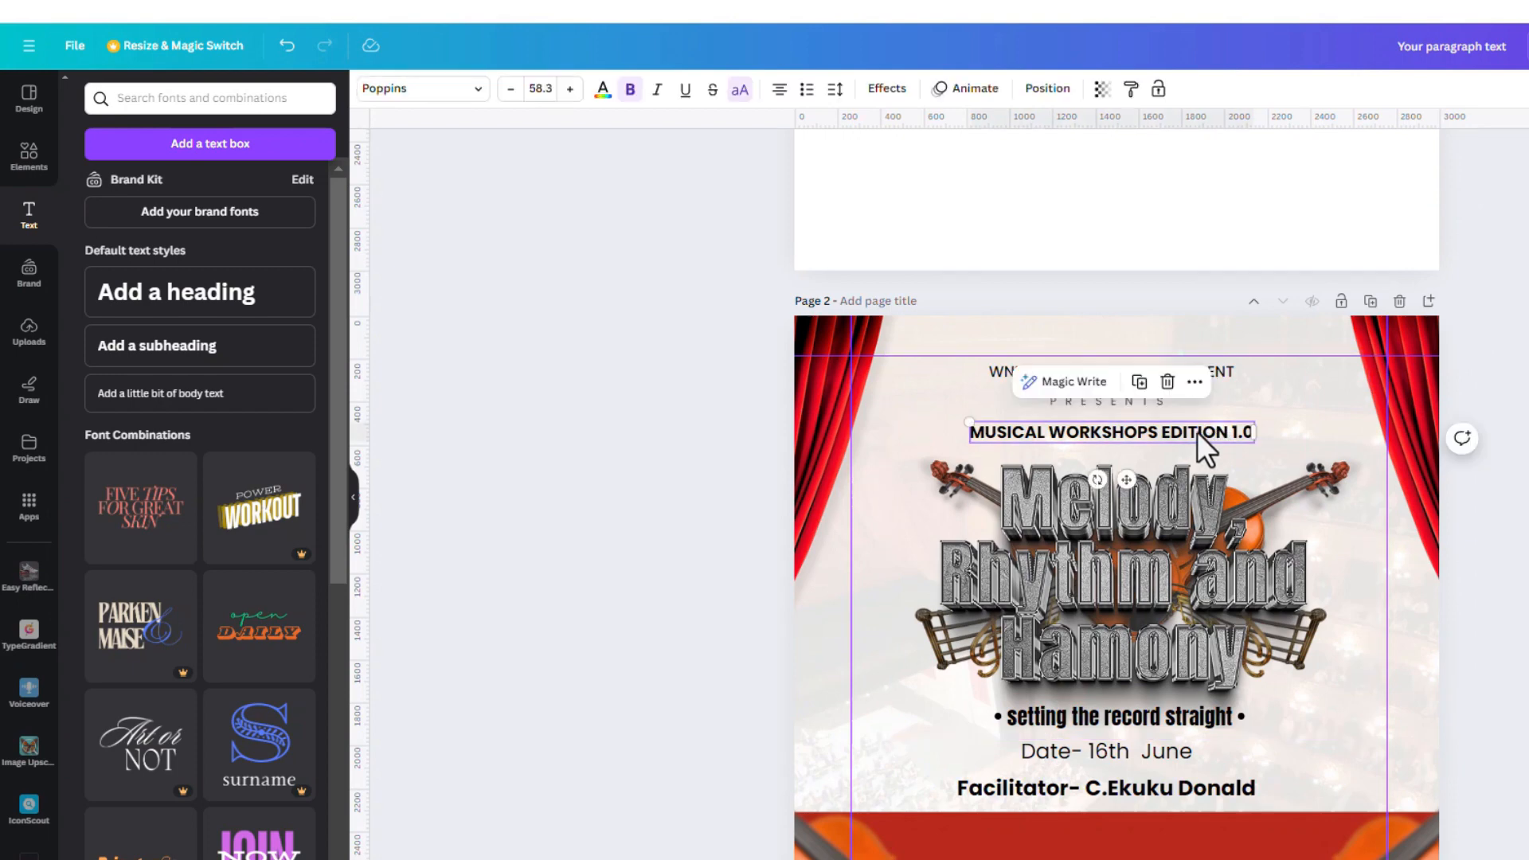
{"action": "left_click", "coordinate": [1197, 432]}
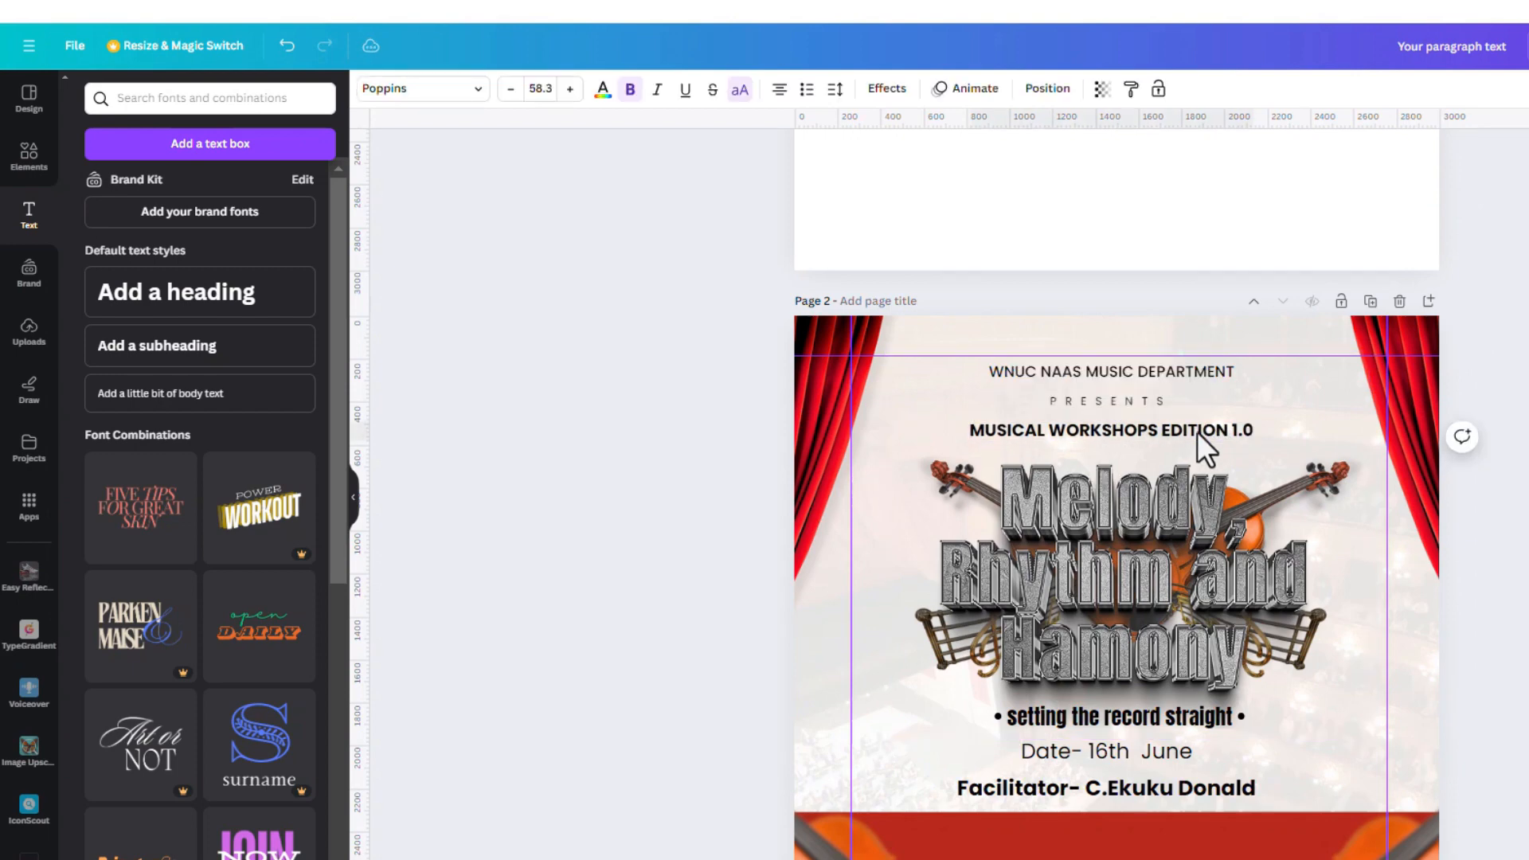
{"action": "scroll", "coordinate": [1233, 586], "scroll_direction": "down", "scroll_amount": 2}
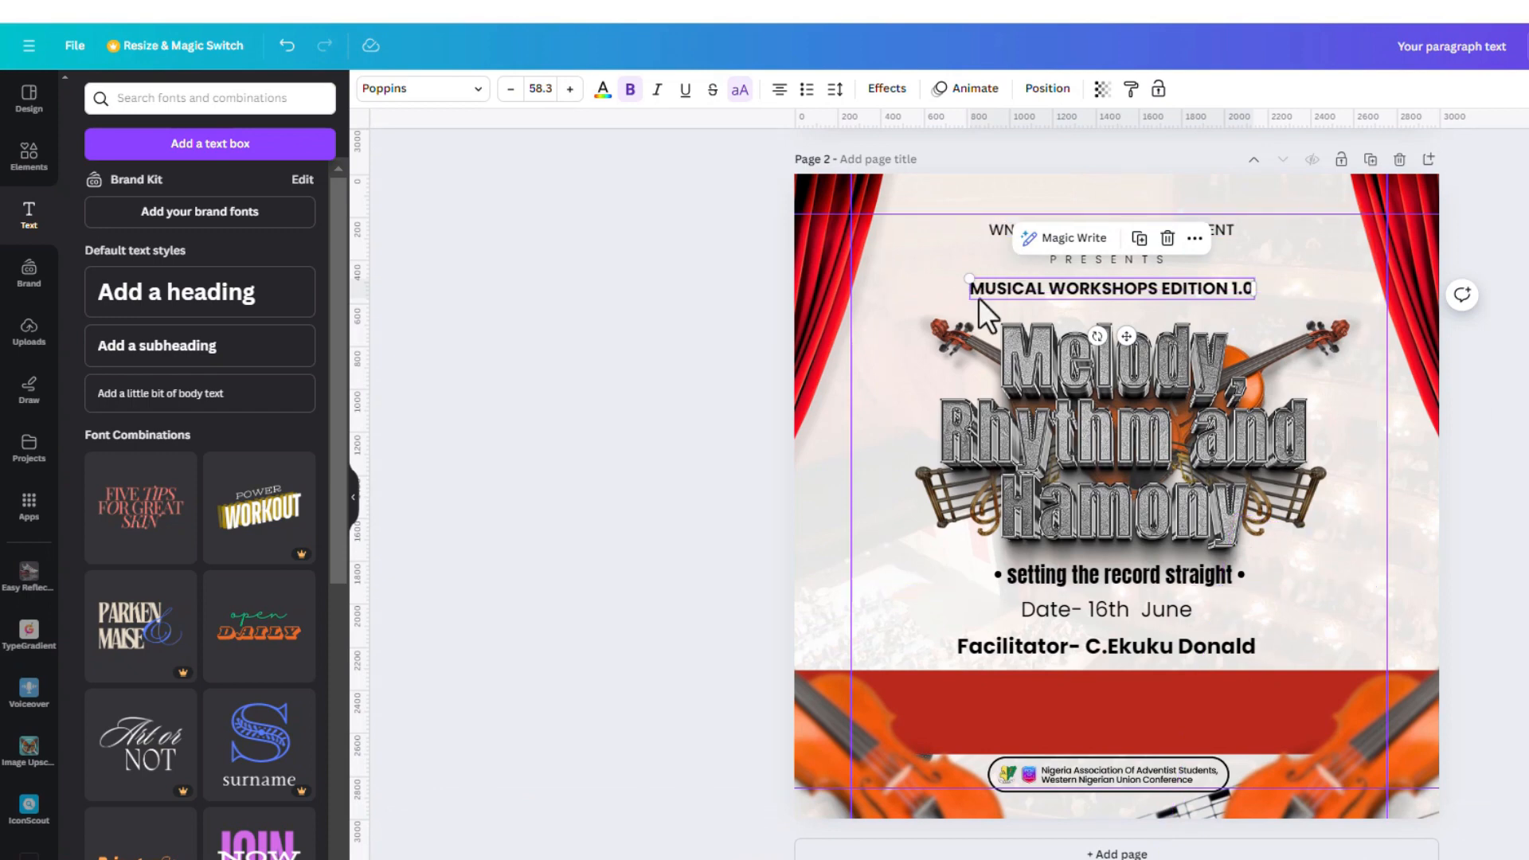
{"action": "left_click_drag", "start_coordinate": [967, 277], "coordinate": [957, 276]}
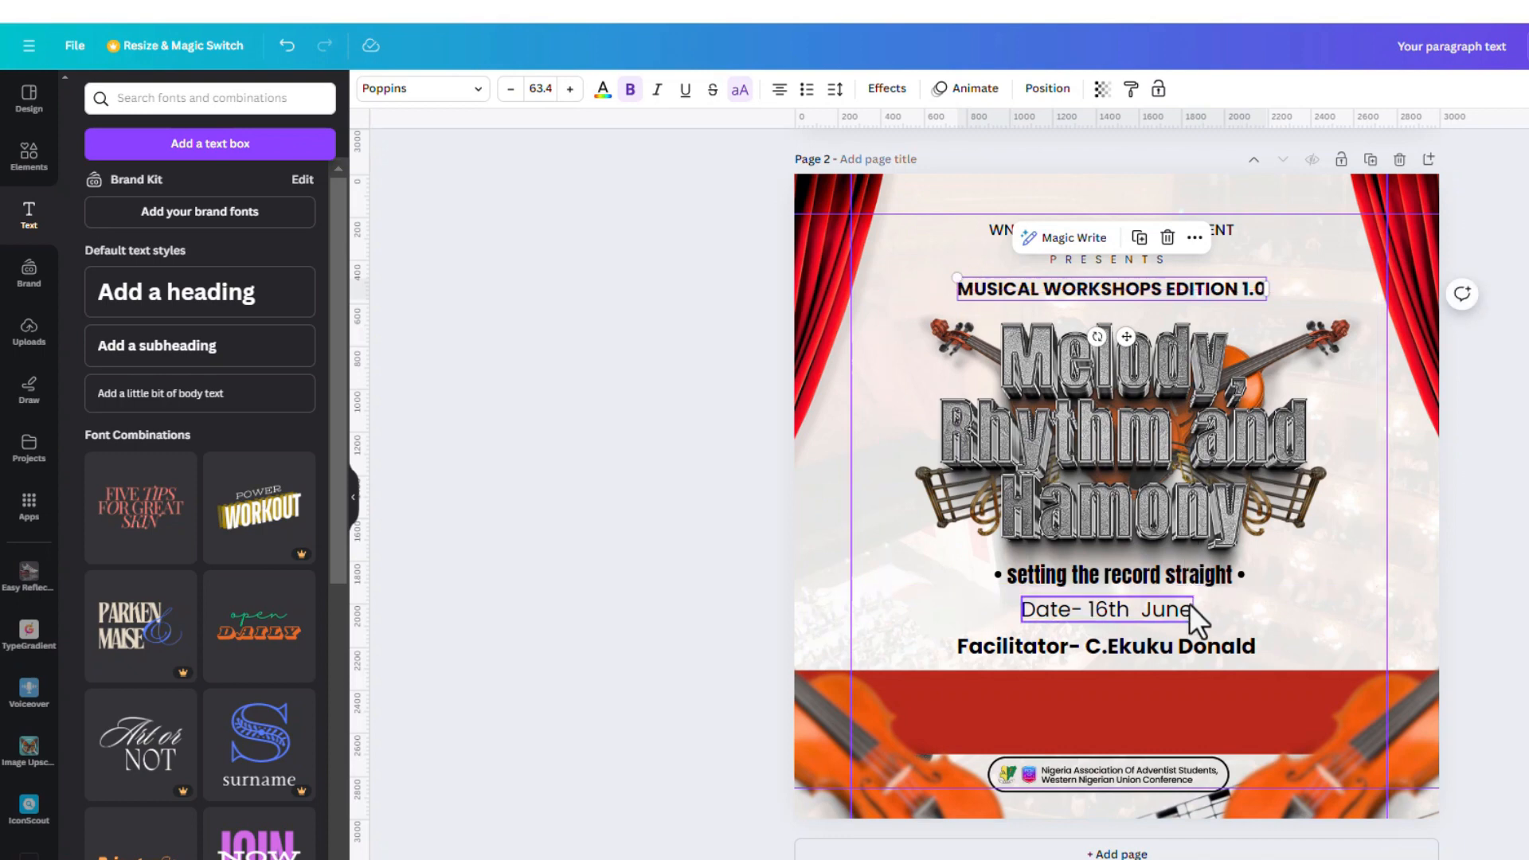
Shrink the Date line, move it with Facilitator onto the red band, and raise the band
{"action": "left_click", "coordinate": [1160, 610]}
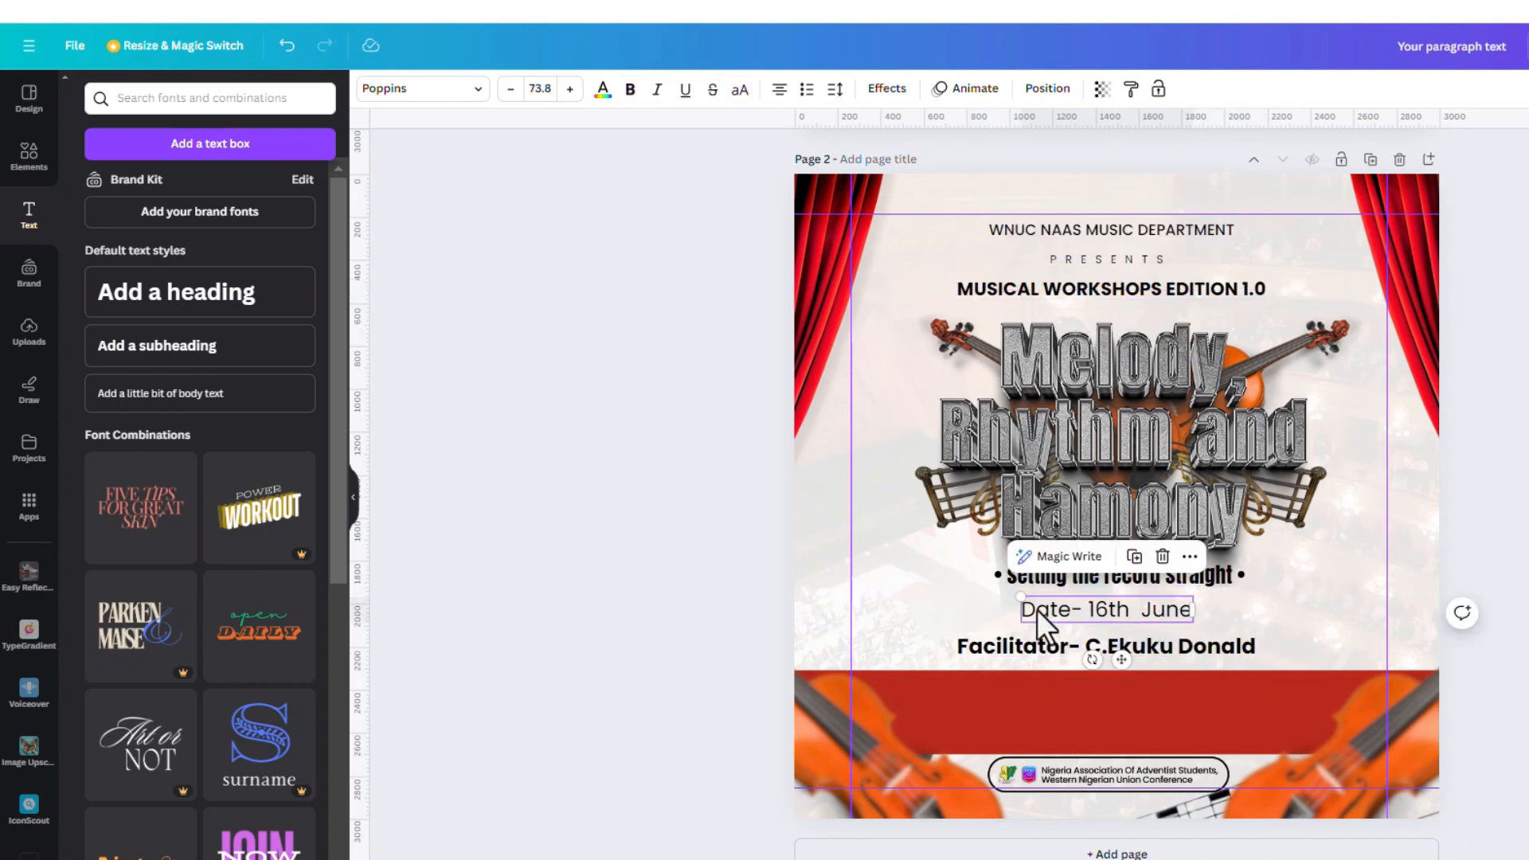
{"action": "left_click_drag", "start_coordinate": [1023, 599], "coordinate": [1029, 600]}
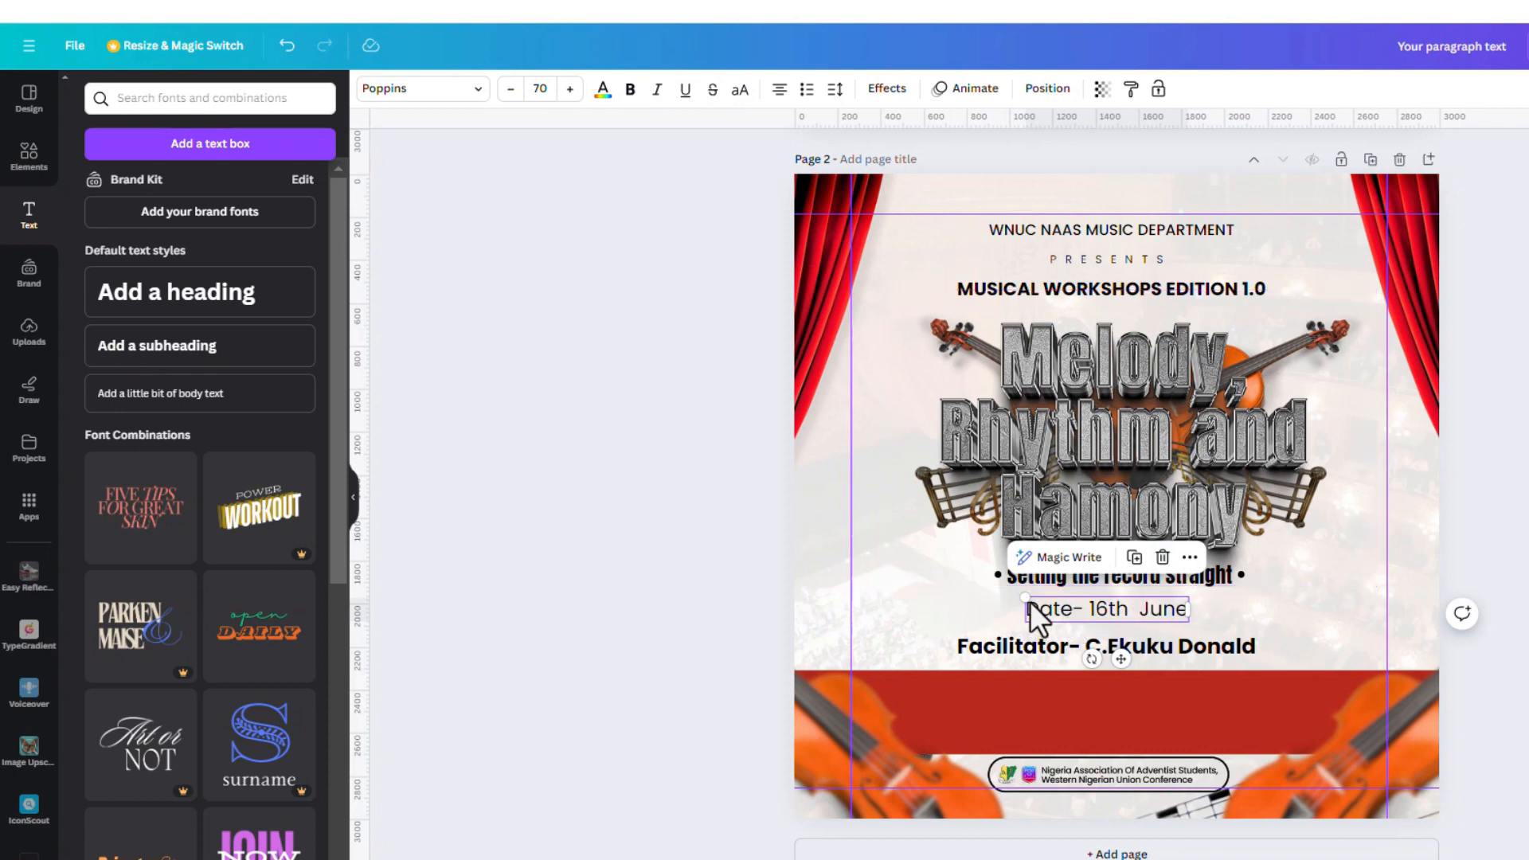
{"action": "left_click_drag", "start_coordinate": [1028, 599], "coordinate": [1033, 602]}
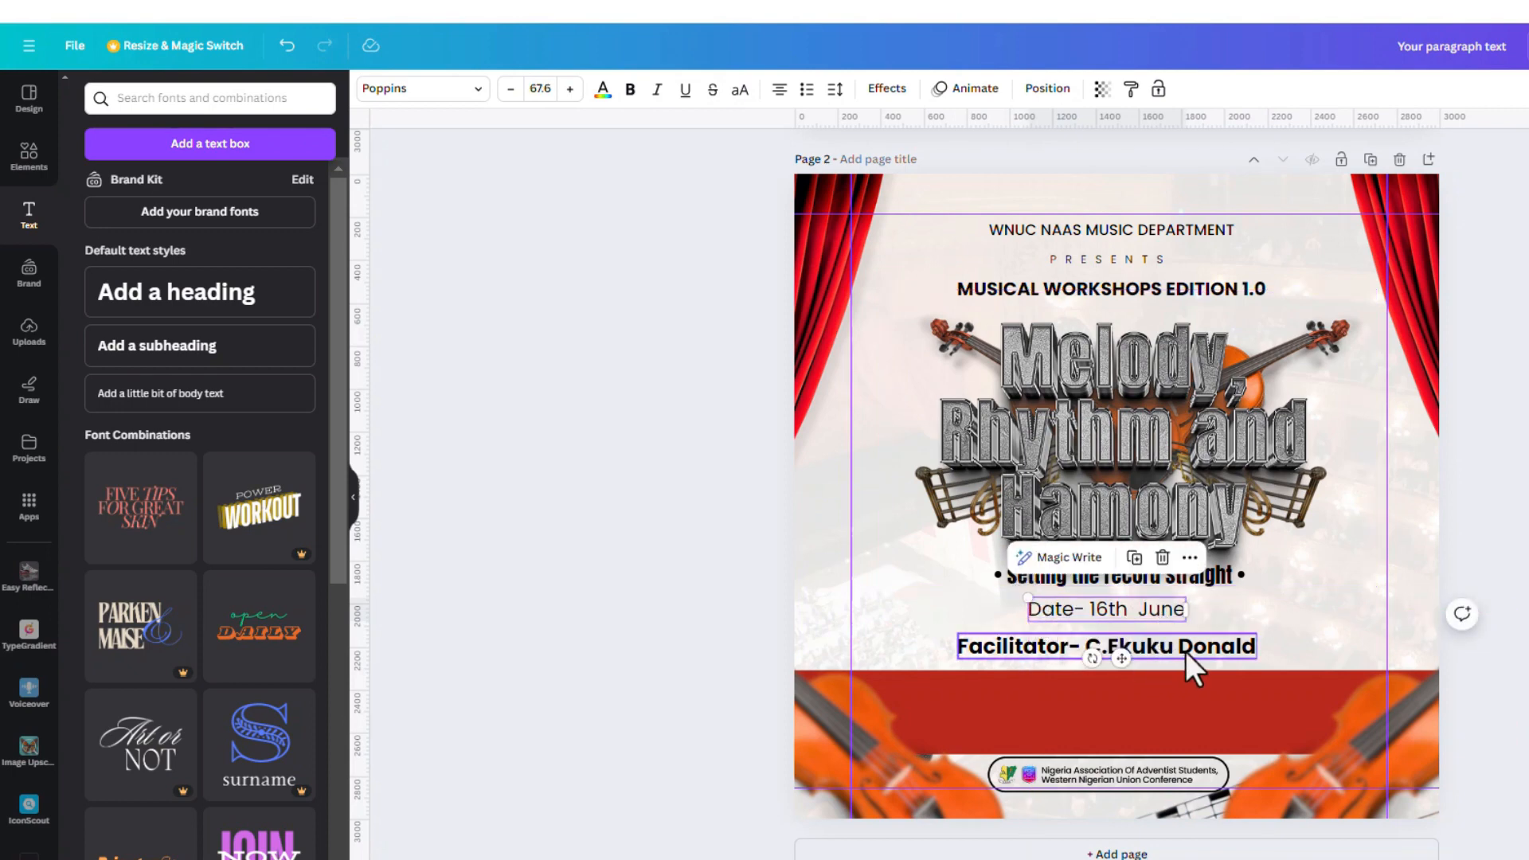
{"action": "left_click", "coordinate": [1186, 650]}
{"action": "left_click", "coordinate": [1163, 609], "text": "shift"}
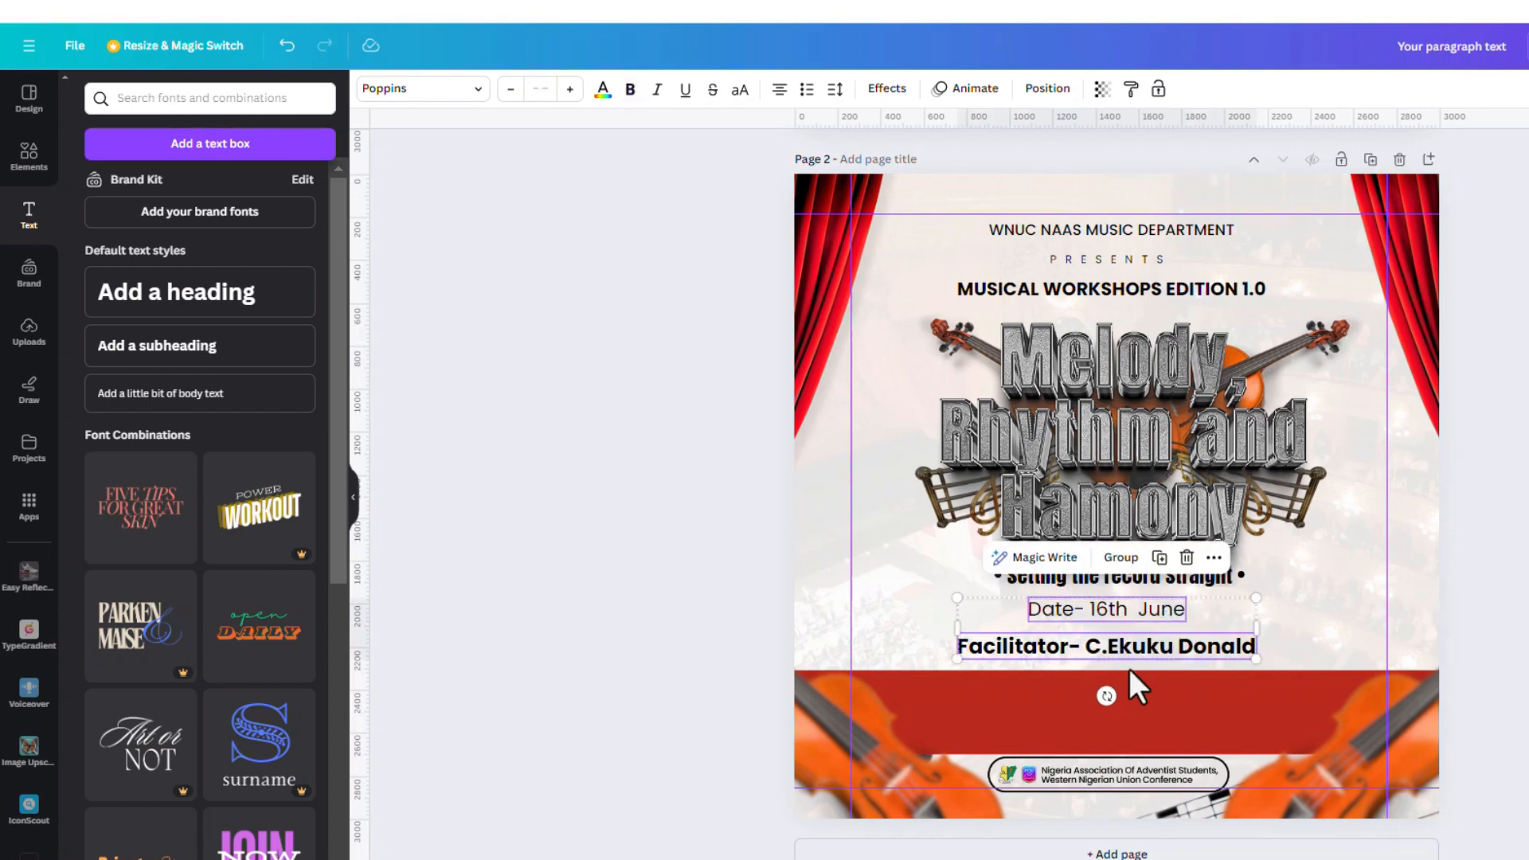
{"action": "left_click_drag", "start_coordinate": [1158, 680], "coordinate": [1153, 730]}
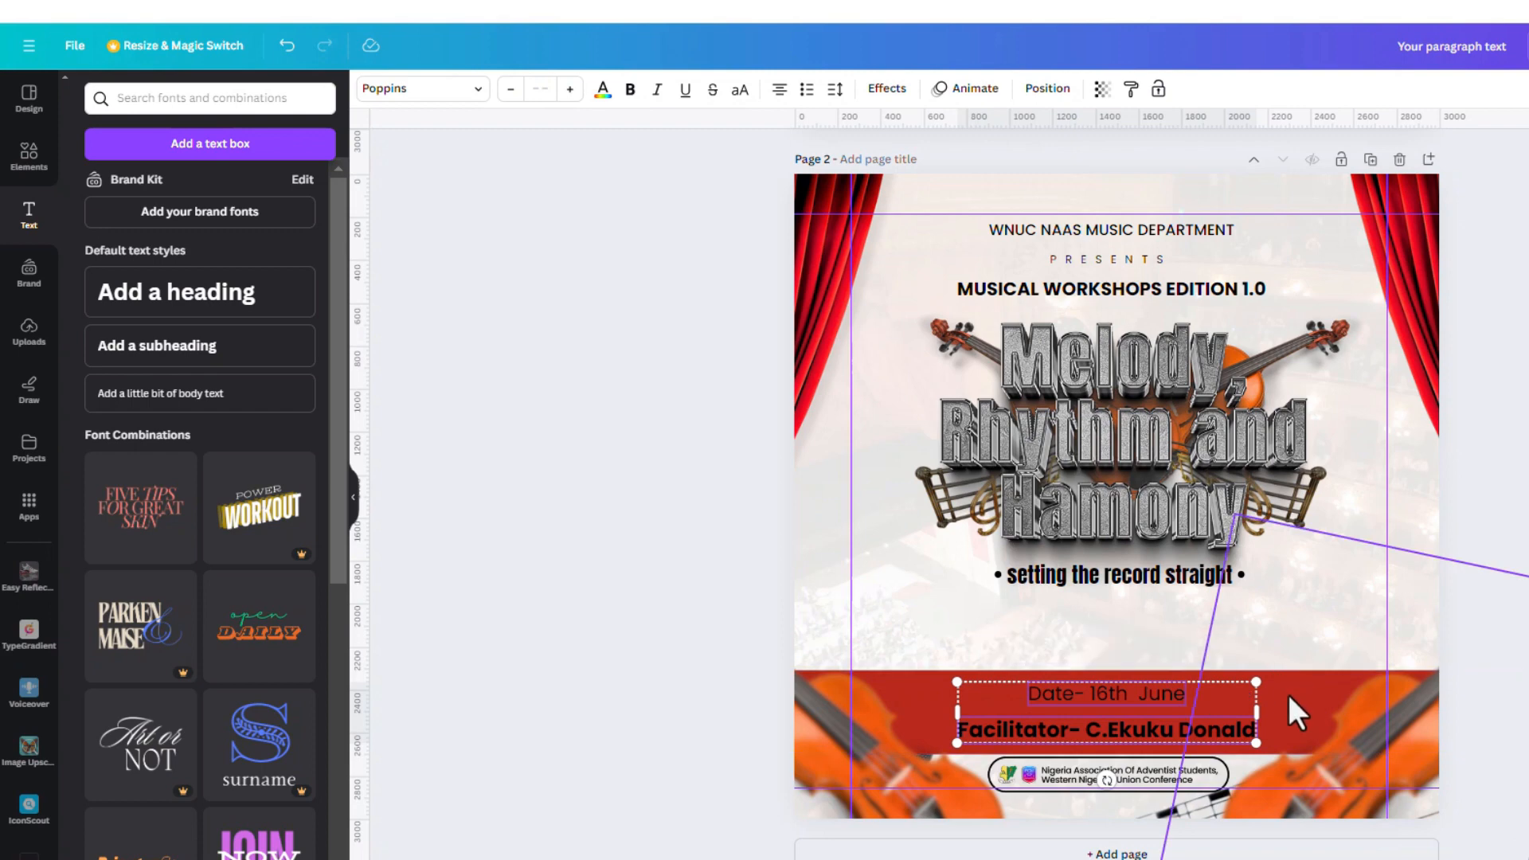
{"action": "left_click", "coordinate": [1179, 676], "text": "shift"}
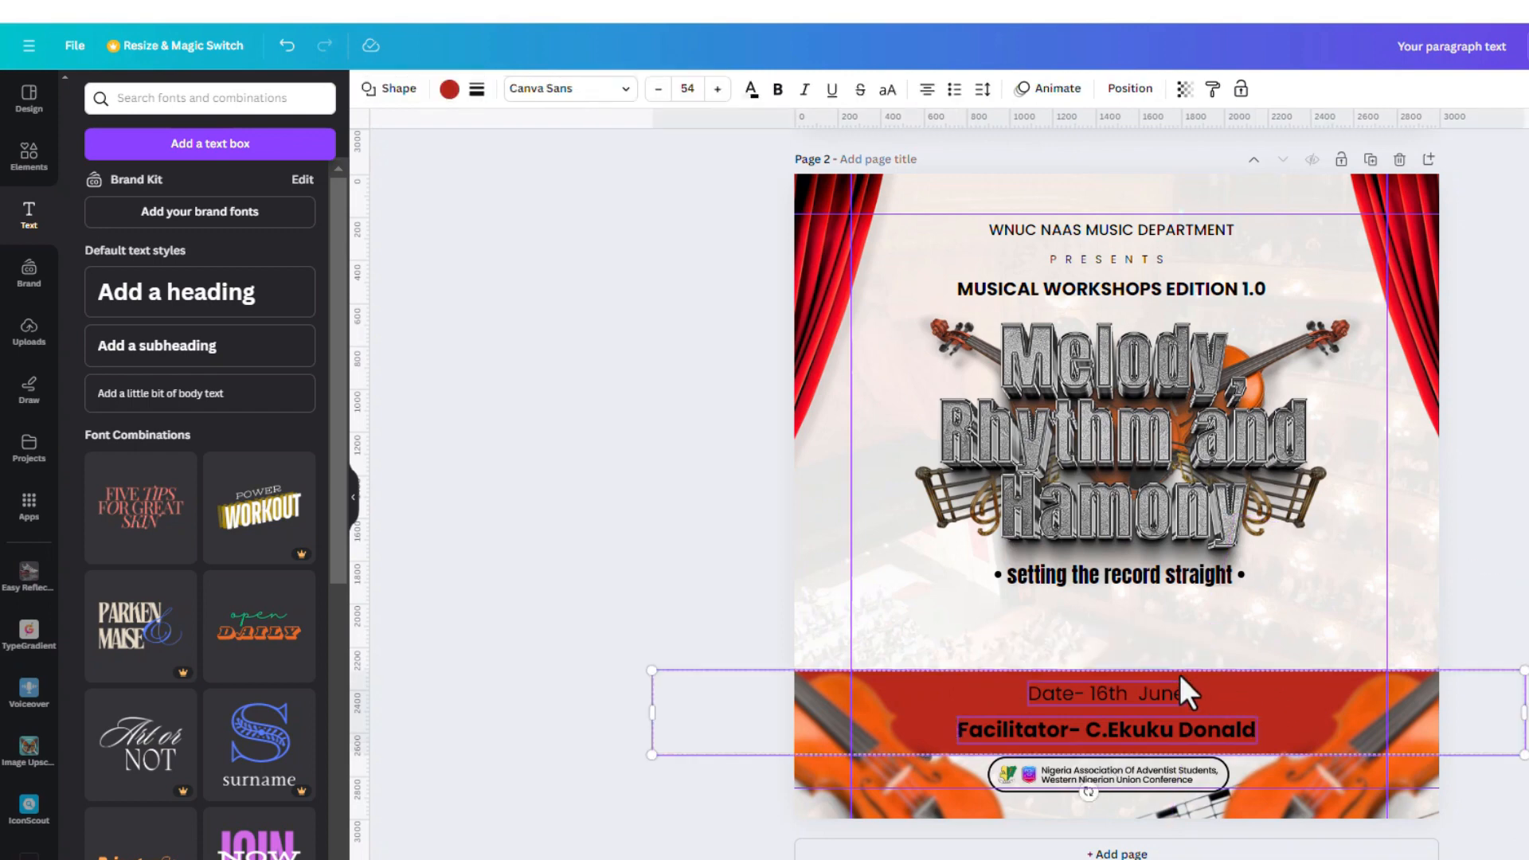
{"action": "left_click_drag", "start_coordinate": [1171, 682], "coordinate": [1169, 661]}
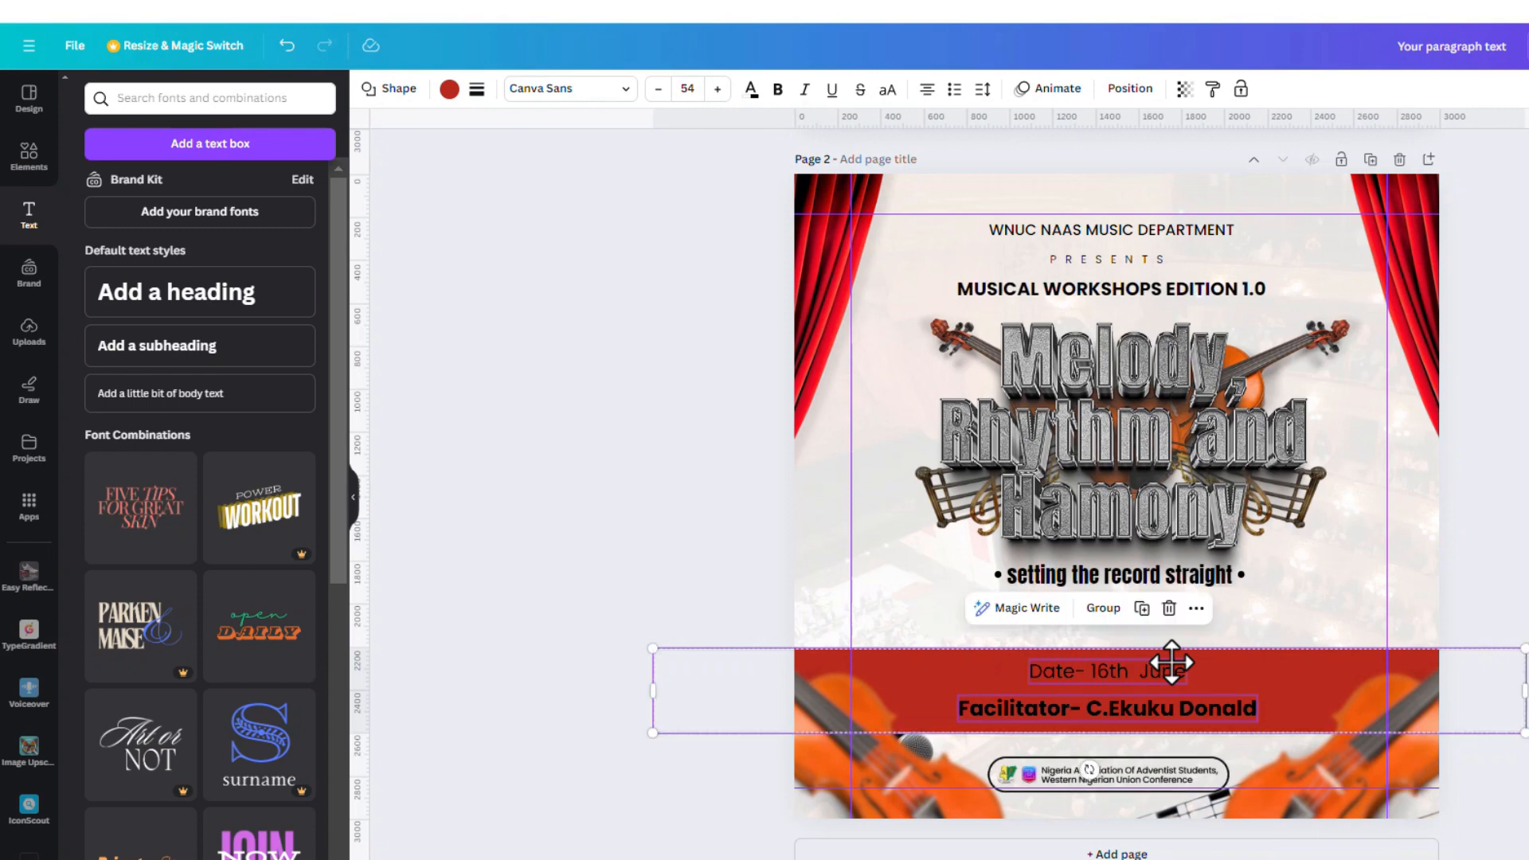
Nudge the title artwork down and turn the Date and Facilitator text white
{"action": "left_click", "coordinate": [1097, 576]}
{"action": "left_click_drag", "start_coordinate": [1171, 442], "coordinate": [1168, 451]}
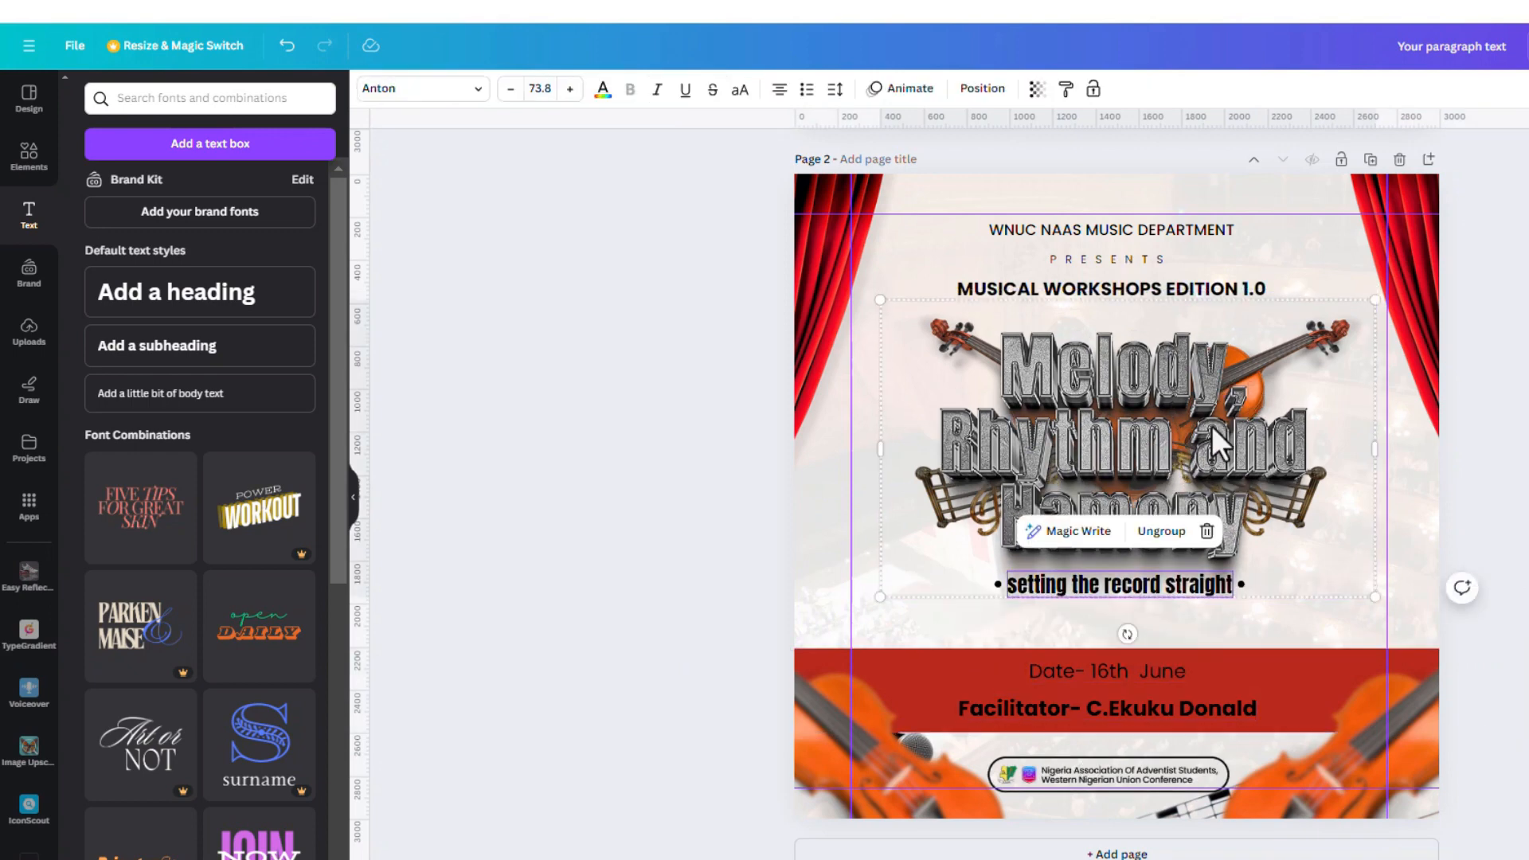
{"action": "left_click", "coordinate": [1145, 668]}
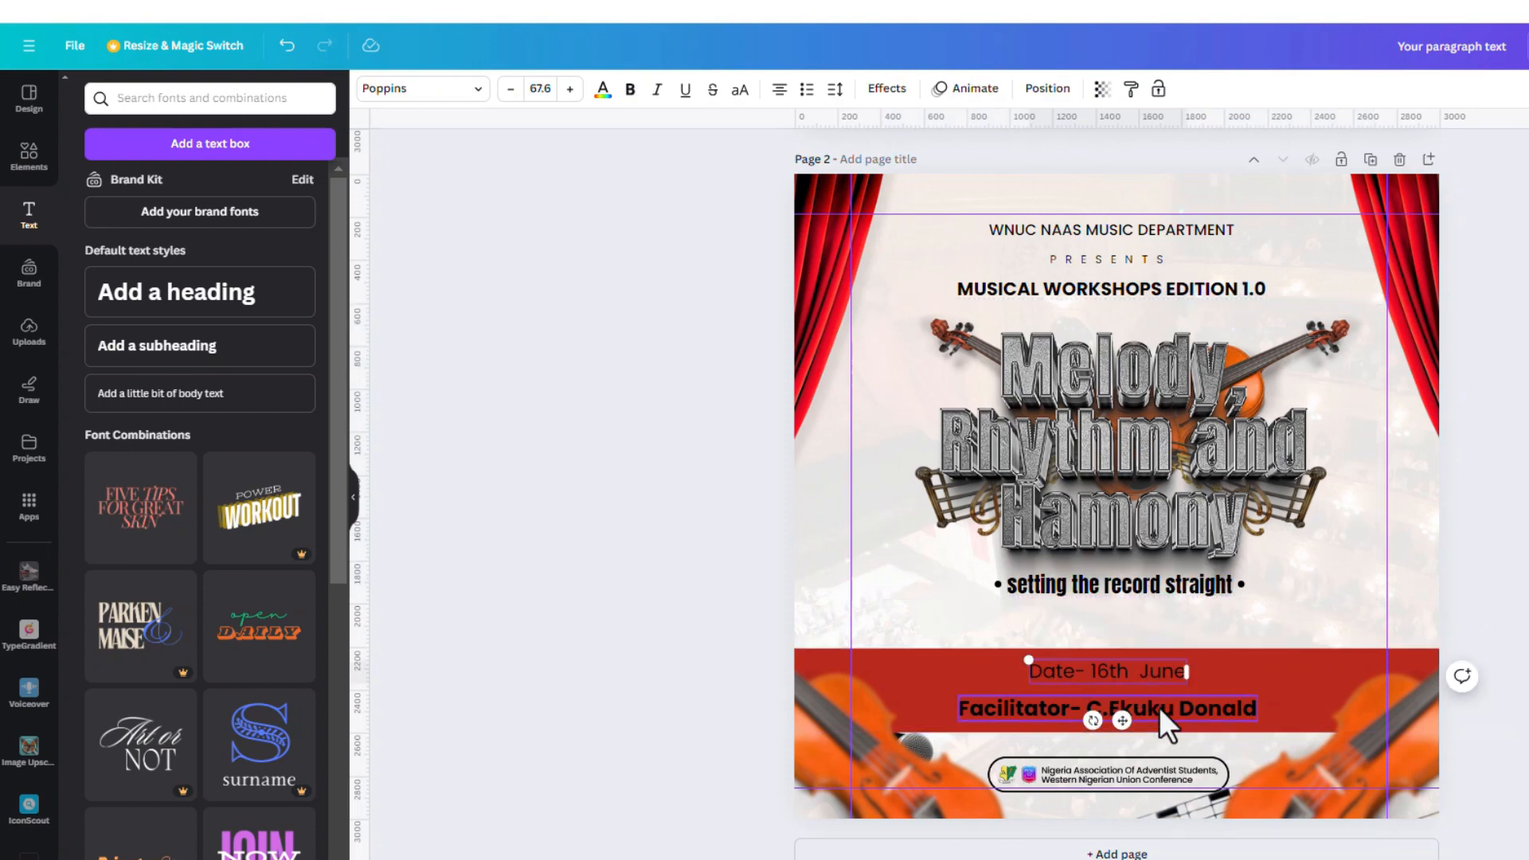
{"action": "left_click", "coordinate": [1160, 706], "text": "shift"}
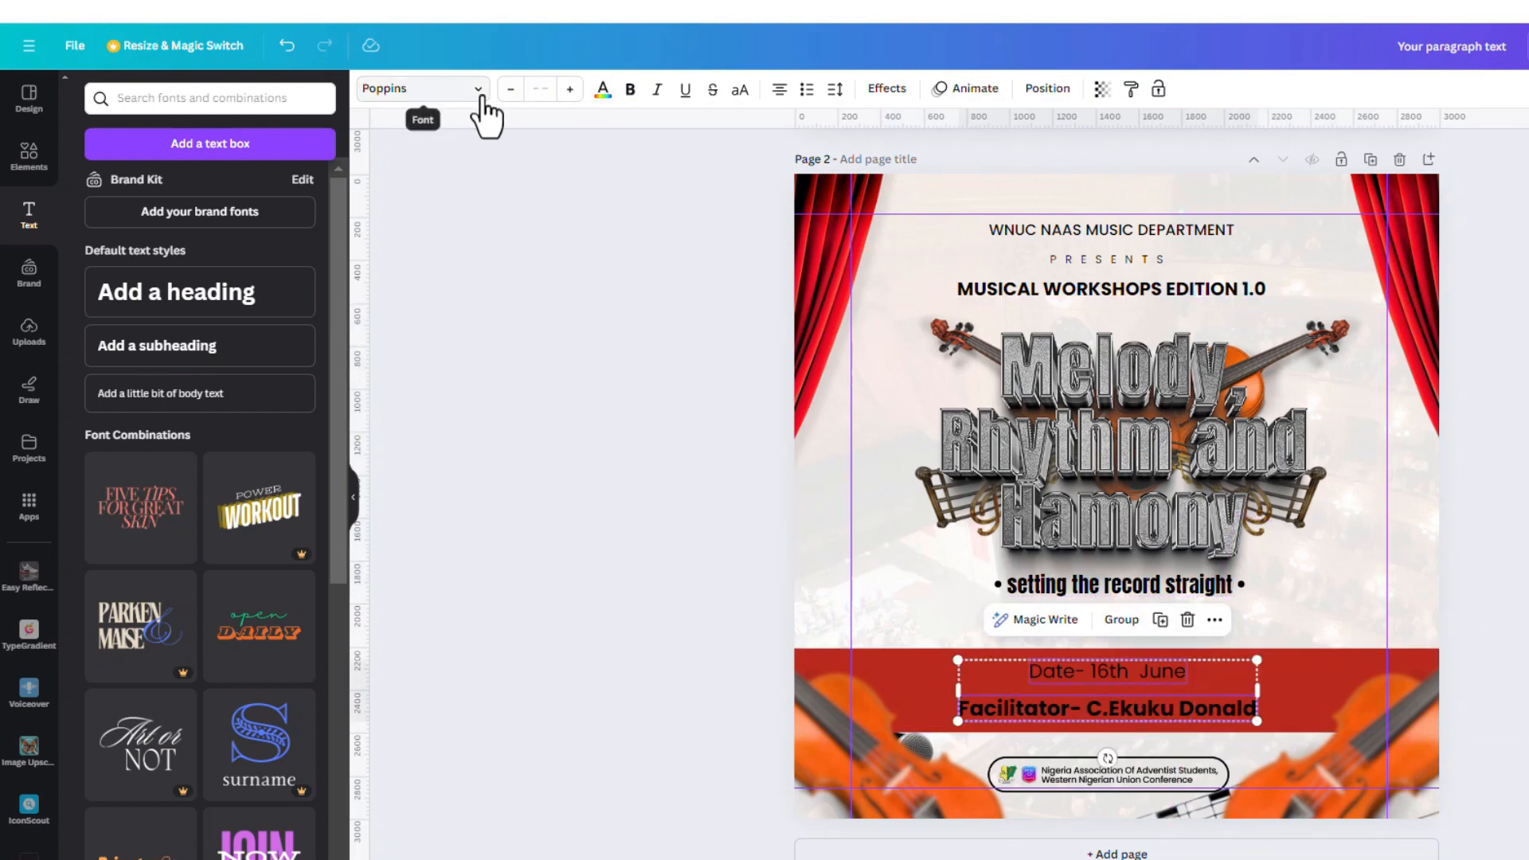
{"action": "left_click", "coordinate": [604, 90]}
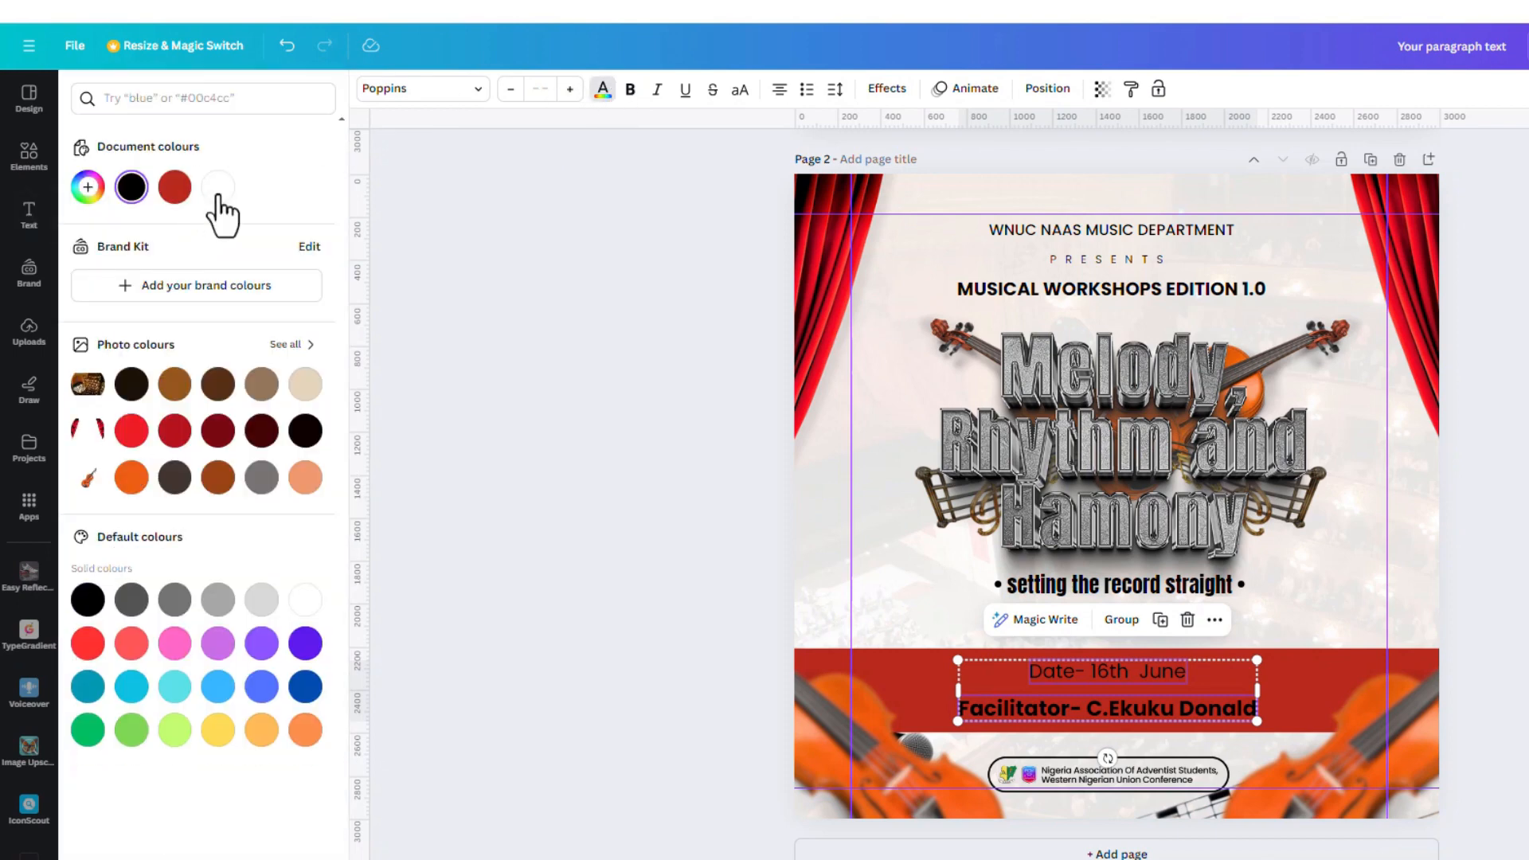
{"action": "left_click", "coordinate": [218, 187]}
{"action": "left_click", "coordinate": [1349, 658]}
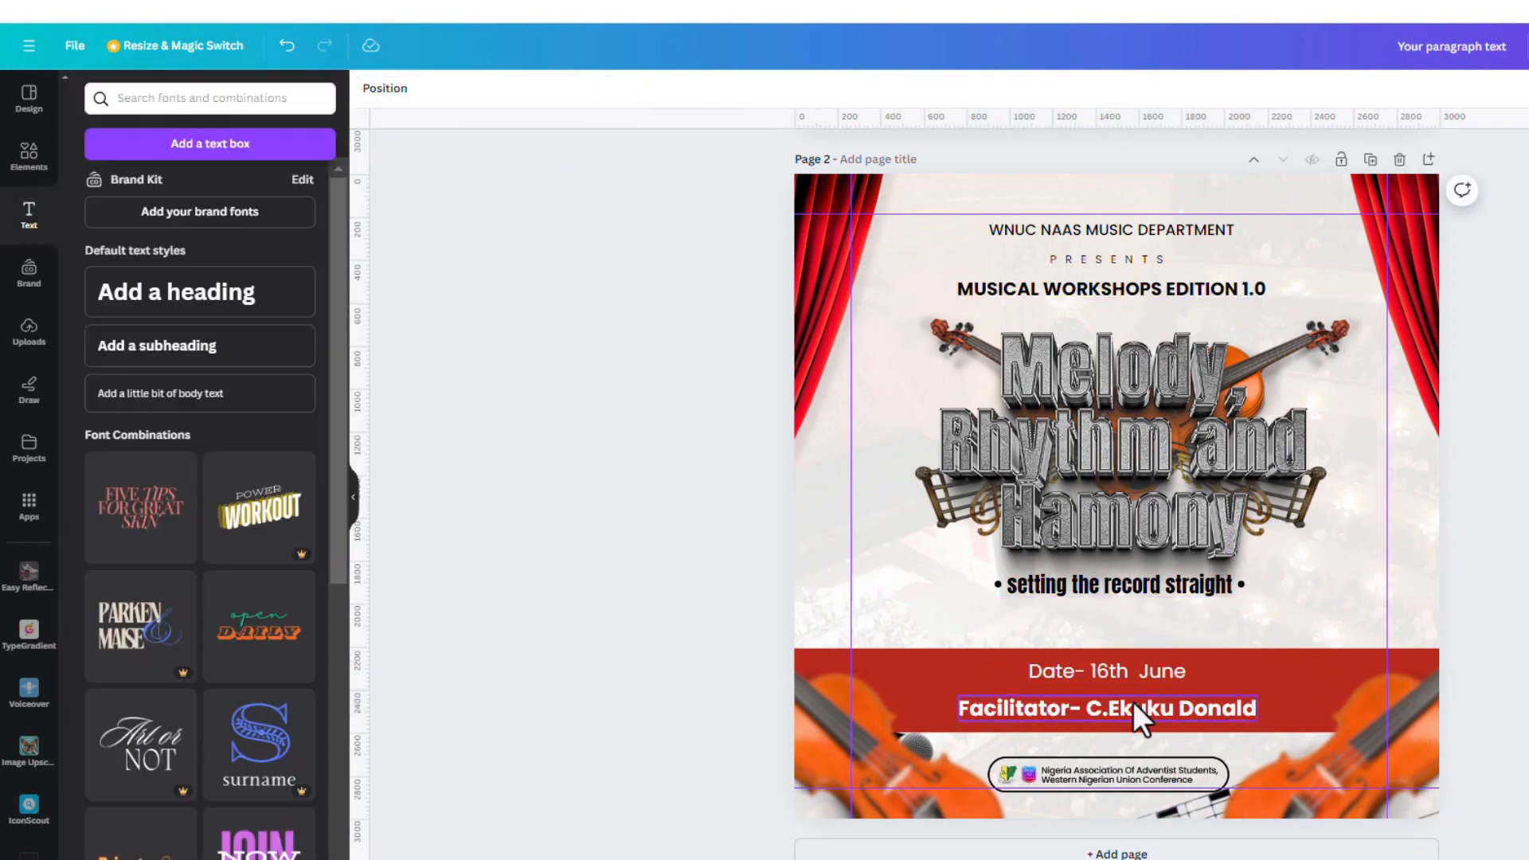
Make the date line bold uppercase, lower it slightly, and keep the Facilitator line bold
{"action": "left_click", "coordinate": [1110, 669]}
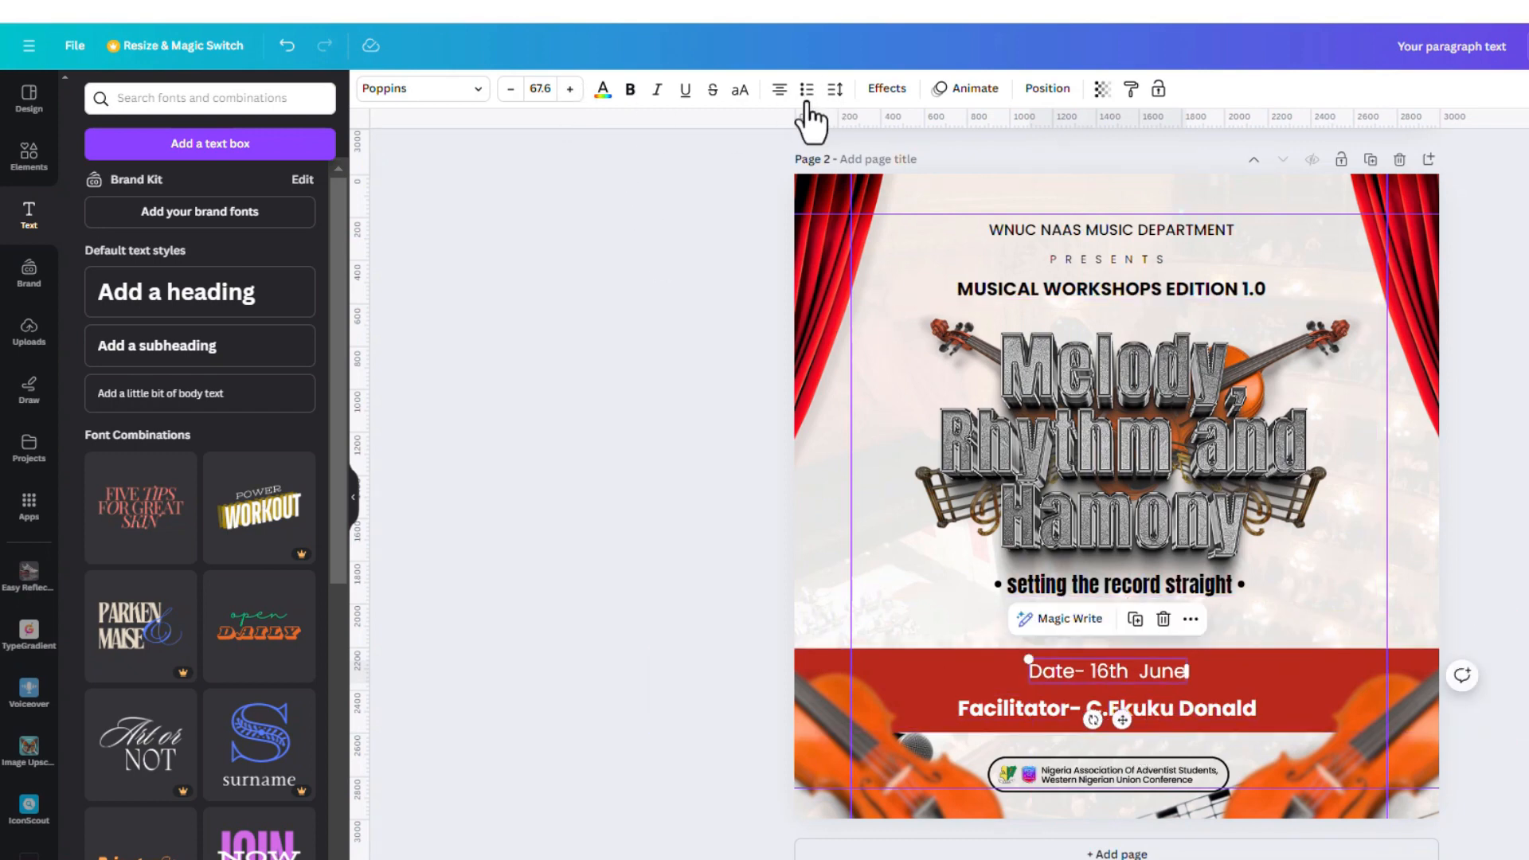
{"action": "left_click", "coordinate": [740, 89]}
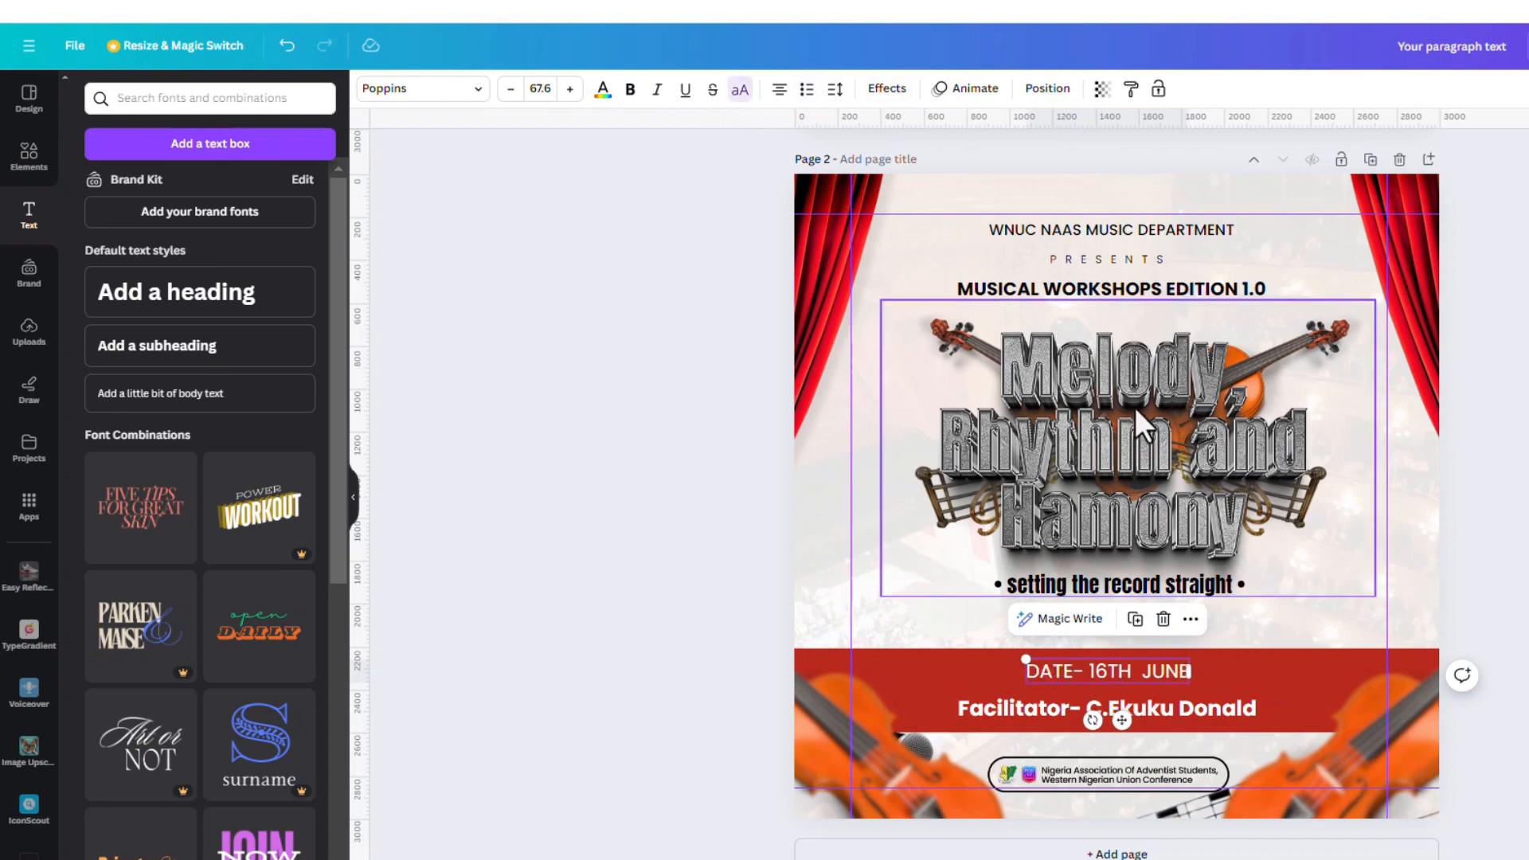
{"action": "left_click", "coordinate": [630, 90]}
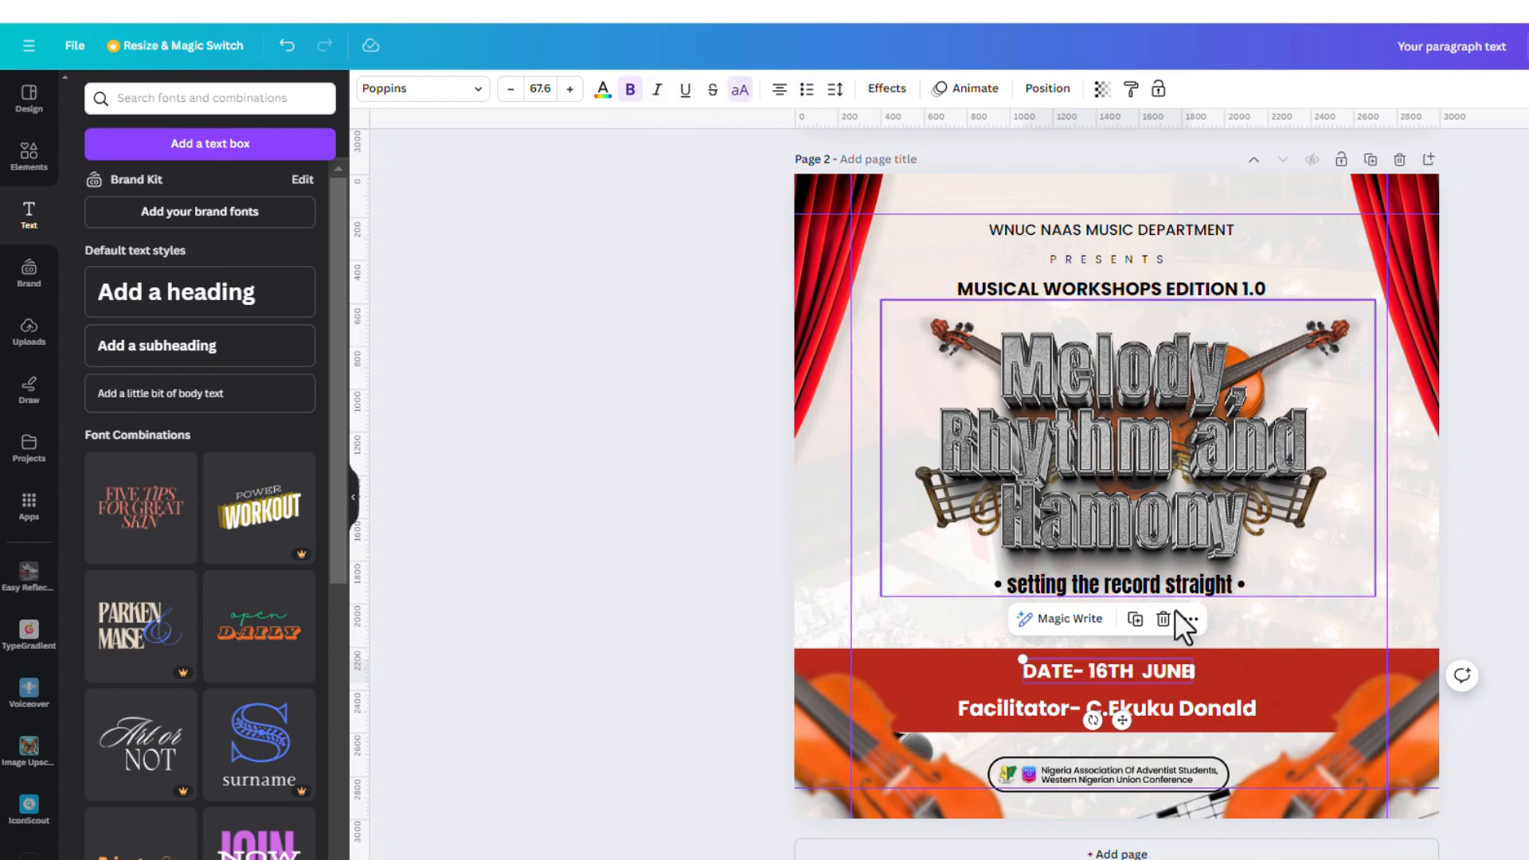
{"action": "left_click_drag", "start_coordinate": [1123, 720], "coordinate": [1123, 733]}
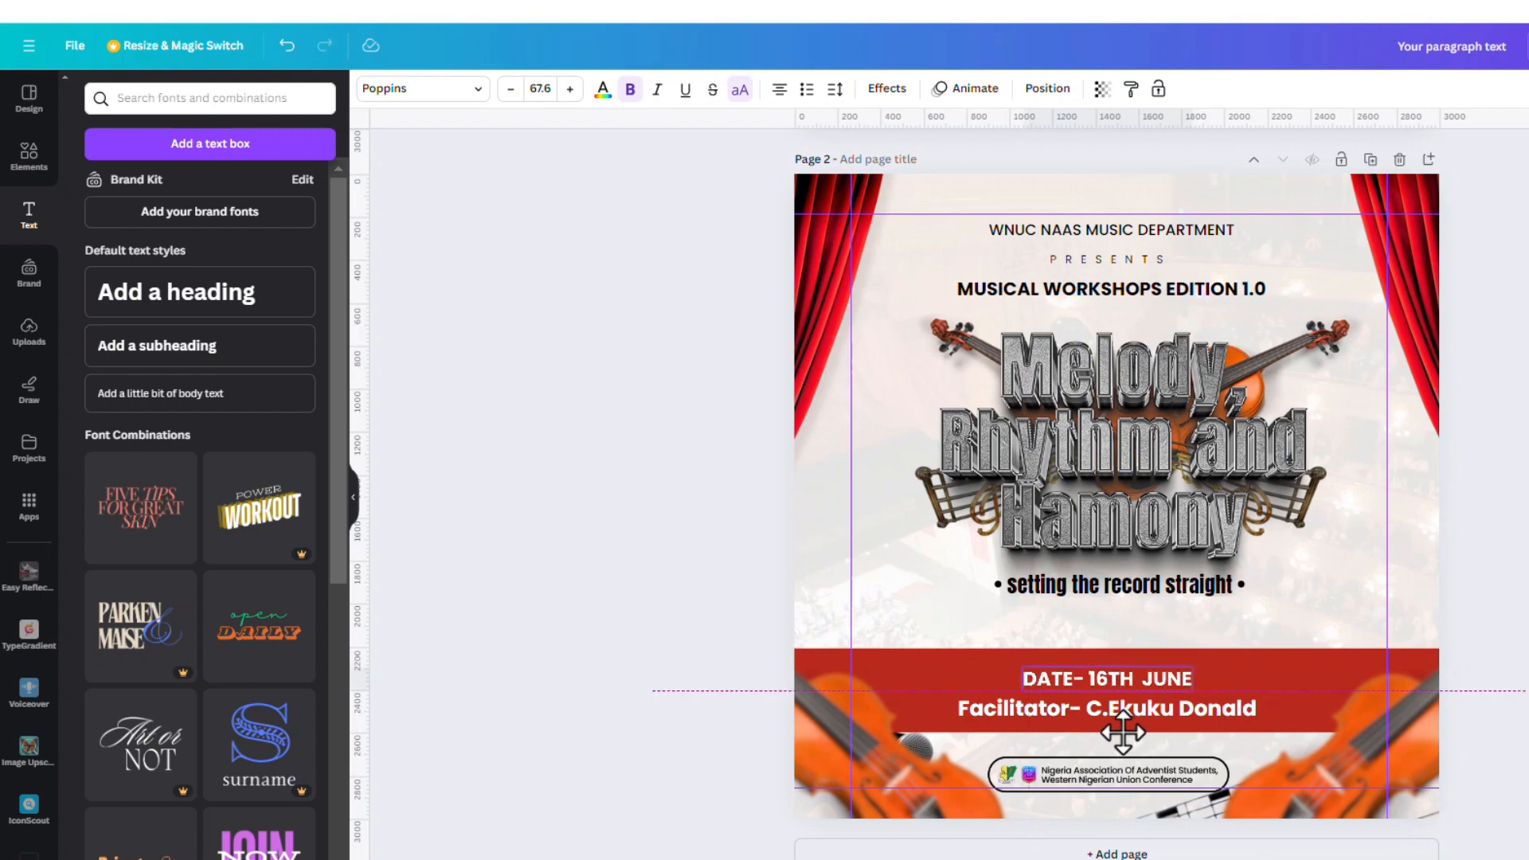
{"action": "left_click", "coordinate": [1168, 710]}
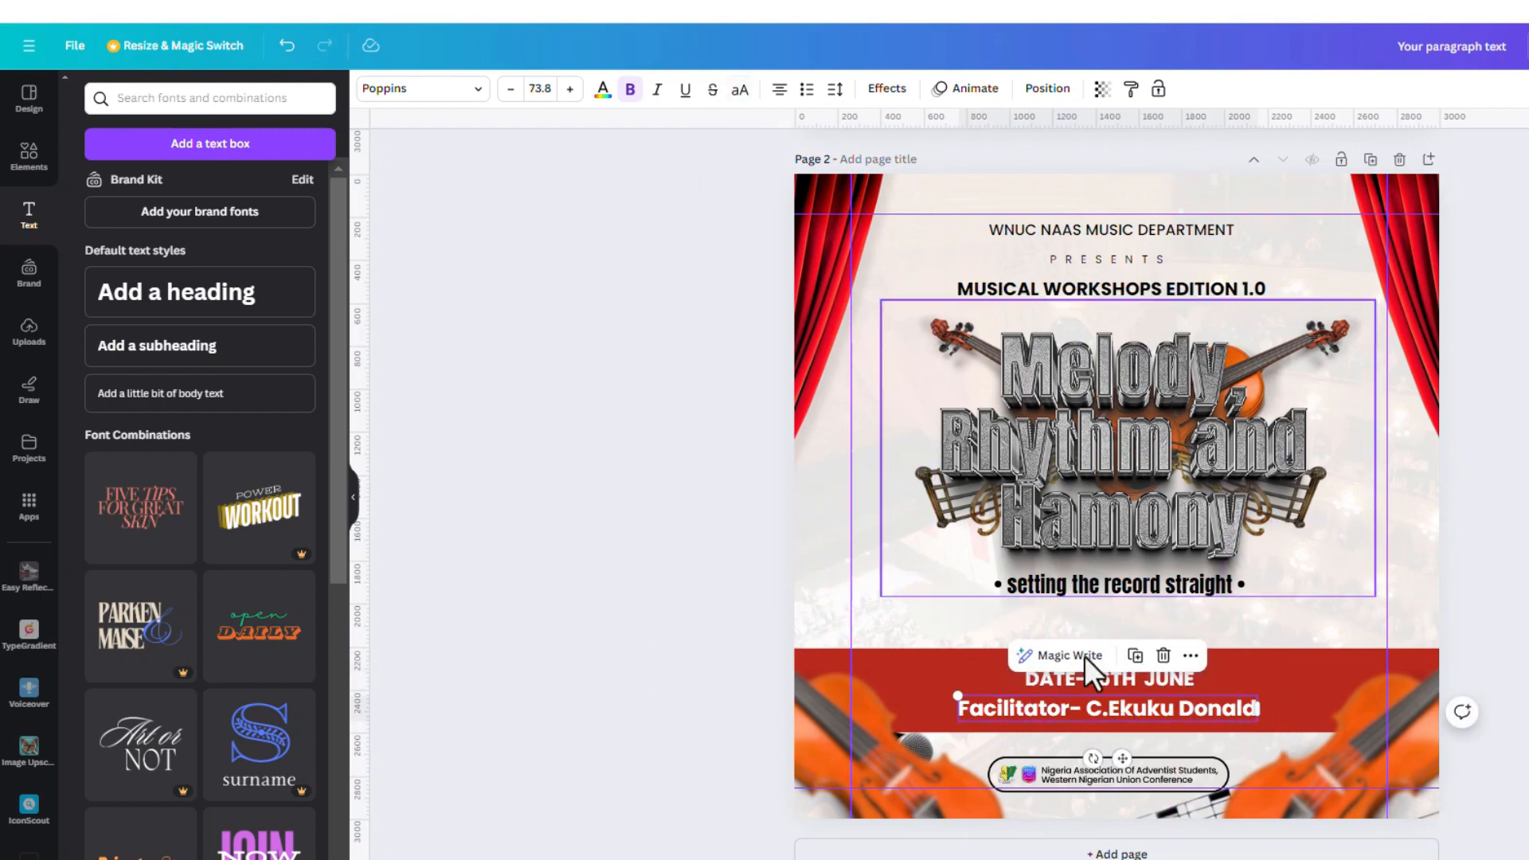
{"action": "left_click", "coordinate": [630, 91]}
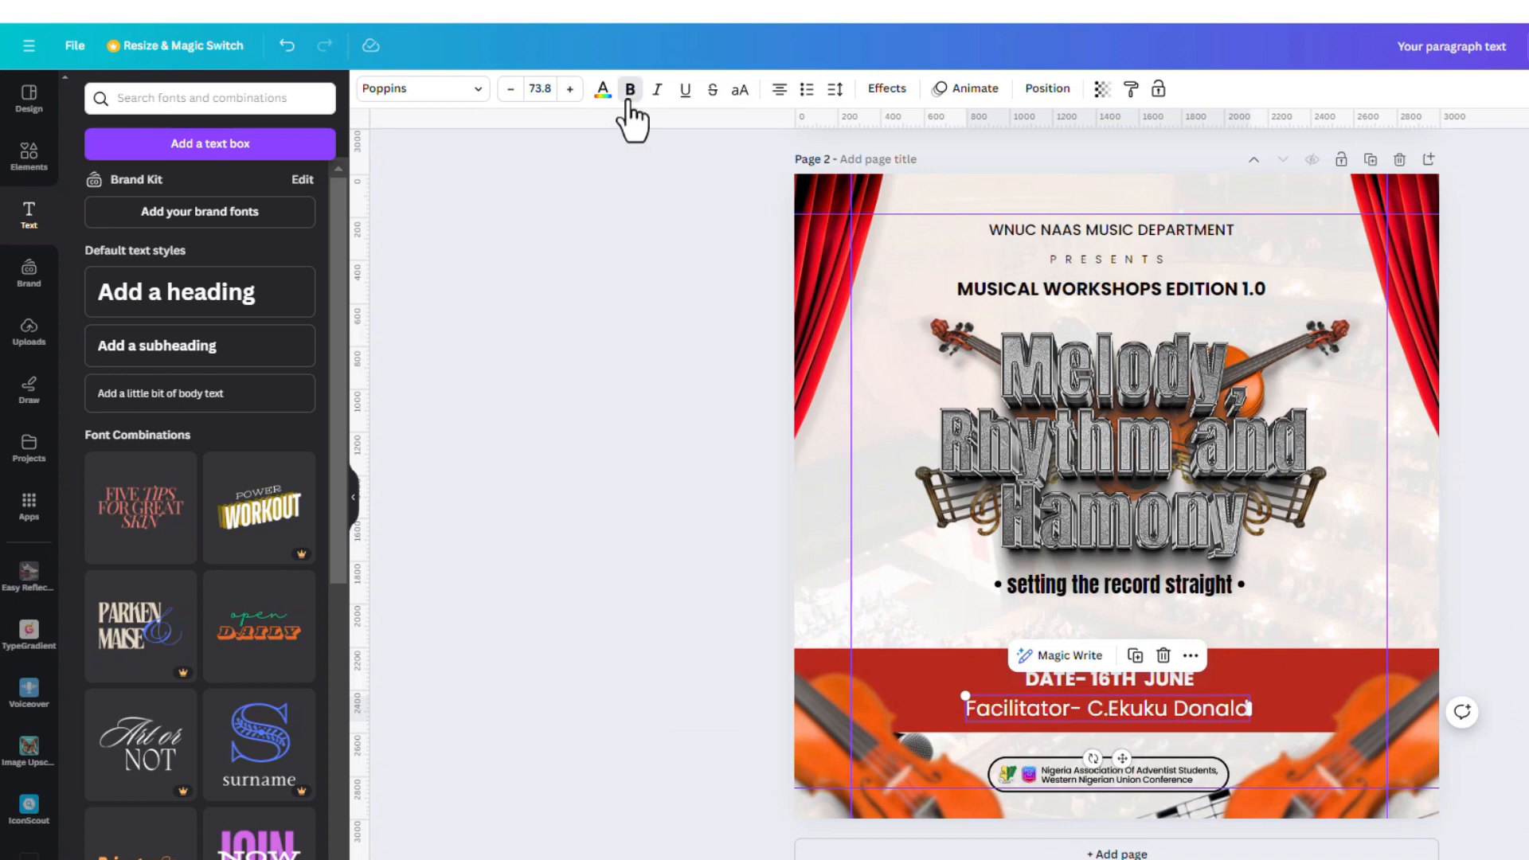
{"action": "left_click", "coordinate": [630, 90]}
{"action": "left_click", "coordinate": [1511, 490]}
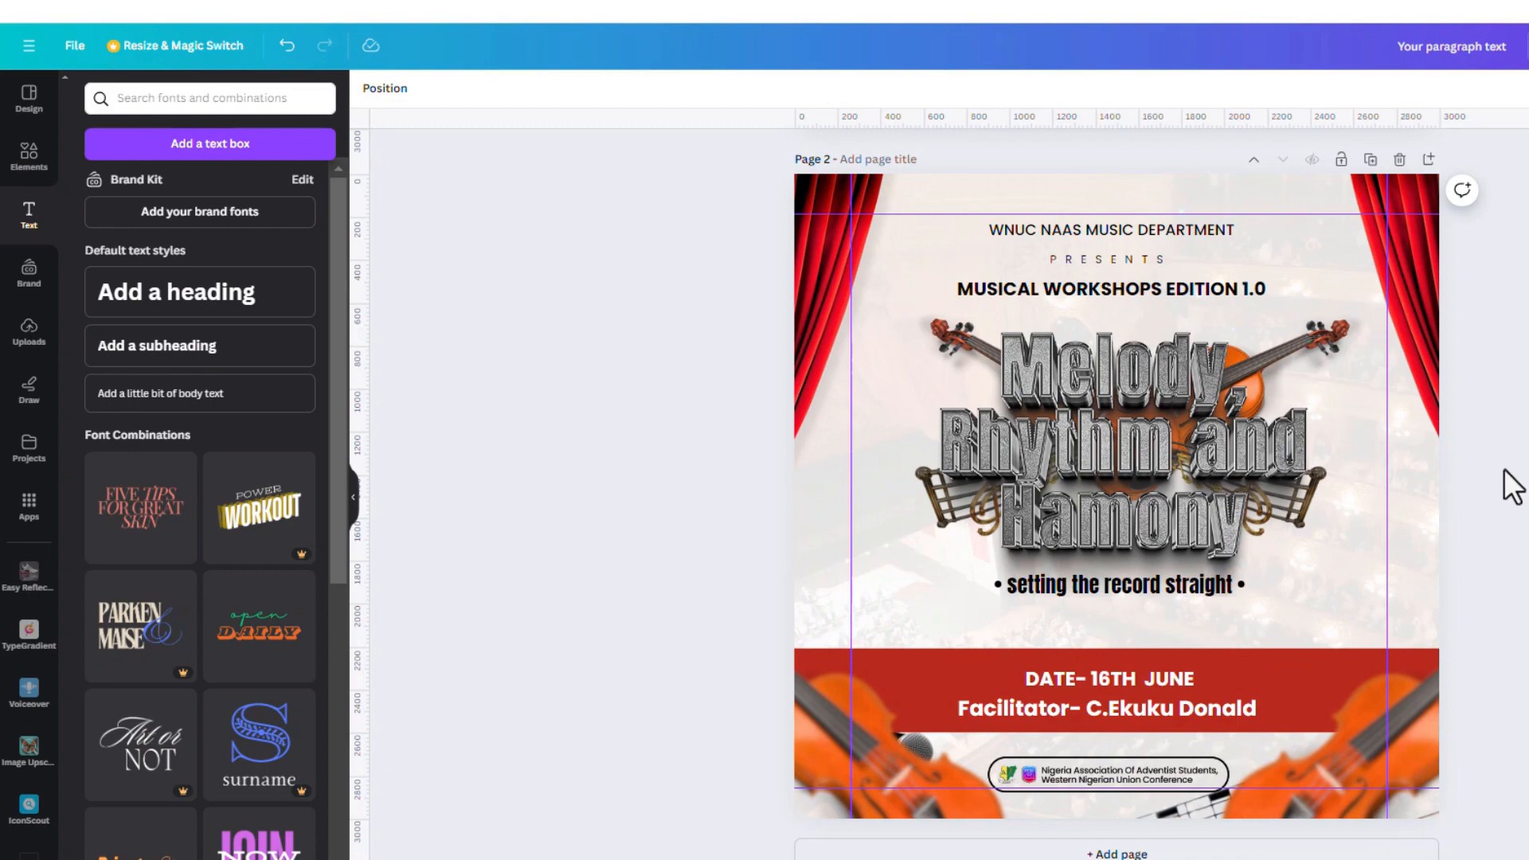
{"action": "key", "text": "alt+Tab"}
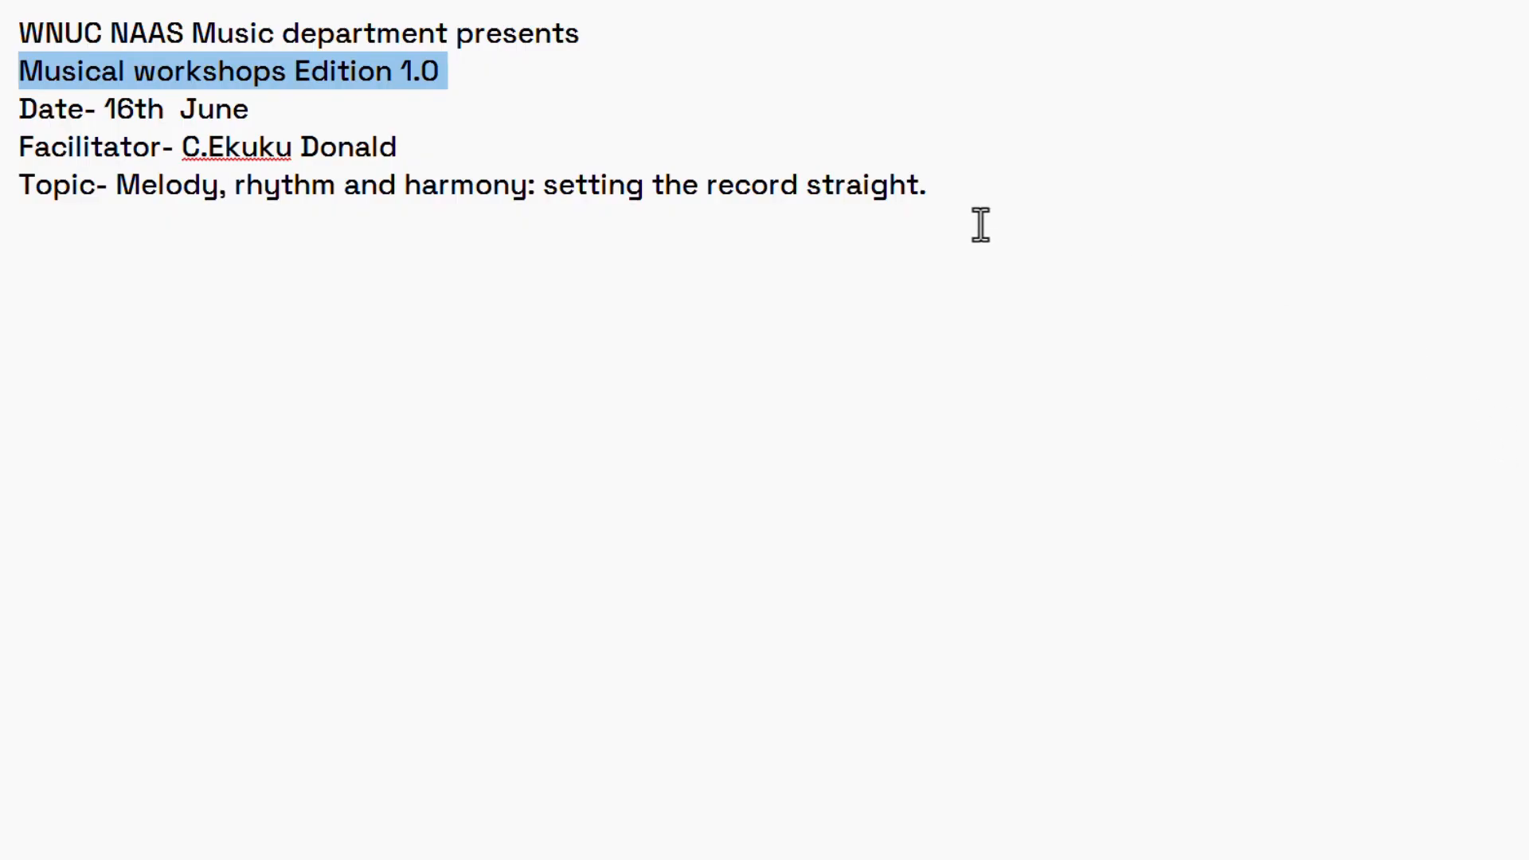
{"action": "key", "text": "alt+Tab"}
{"action": "key", "text": "alt+Tab"}
{"action": "scroll", "coordinate": [1155, 640], "scroll_direction": "down", "scroll_amount": 10}
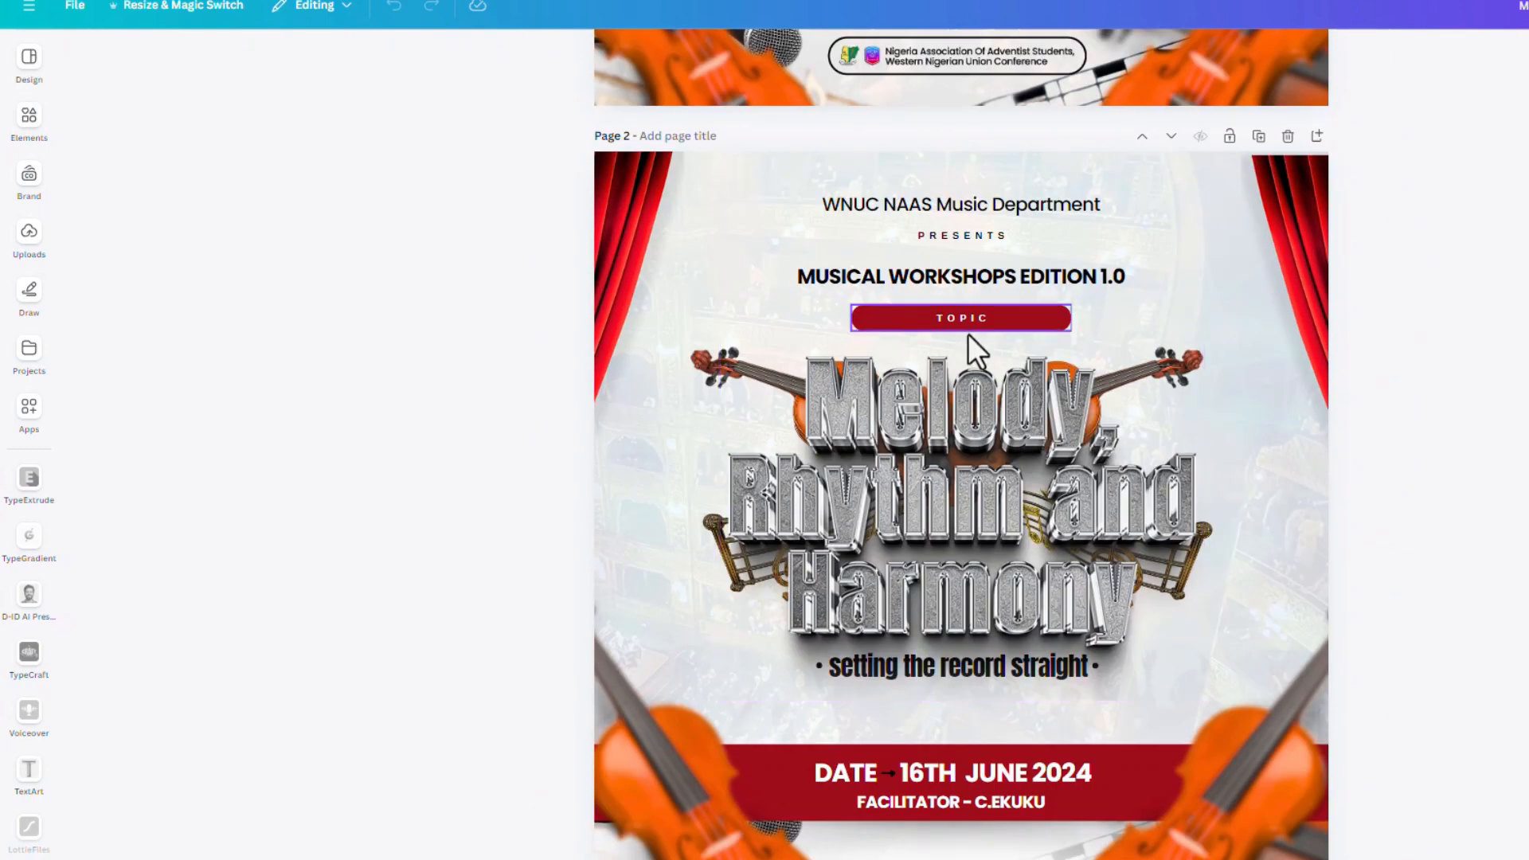
{"action": "key", "text": "alt+Tab"}
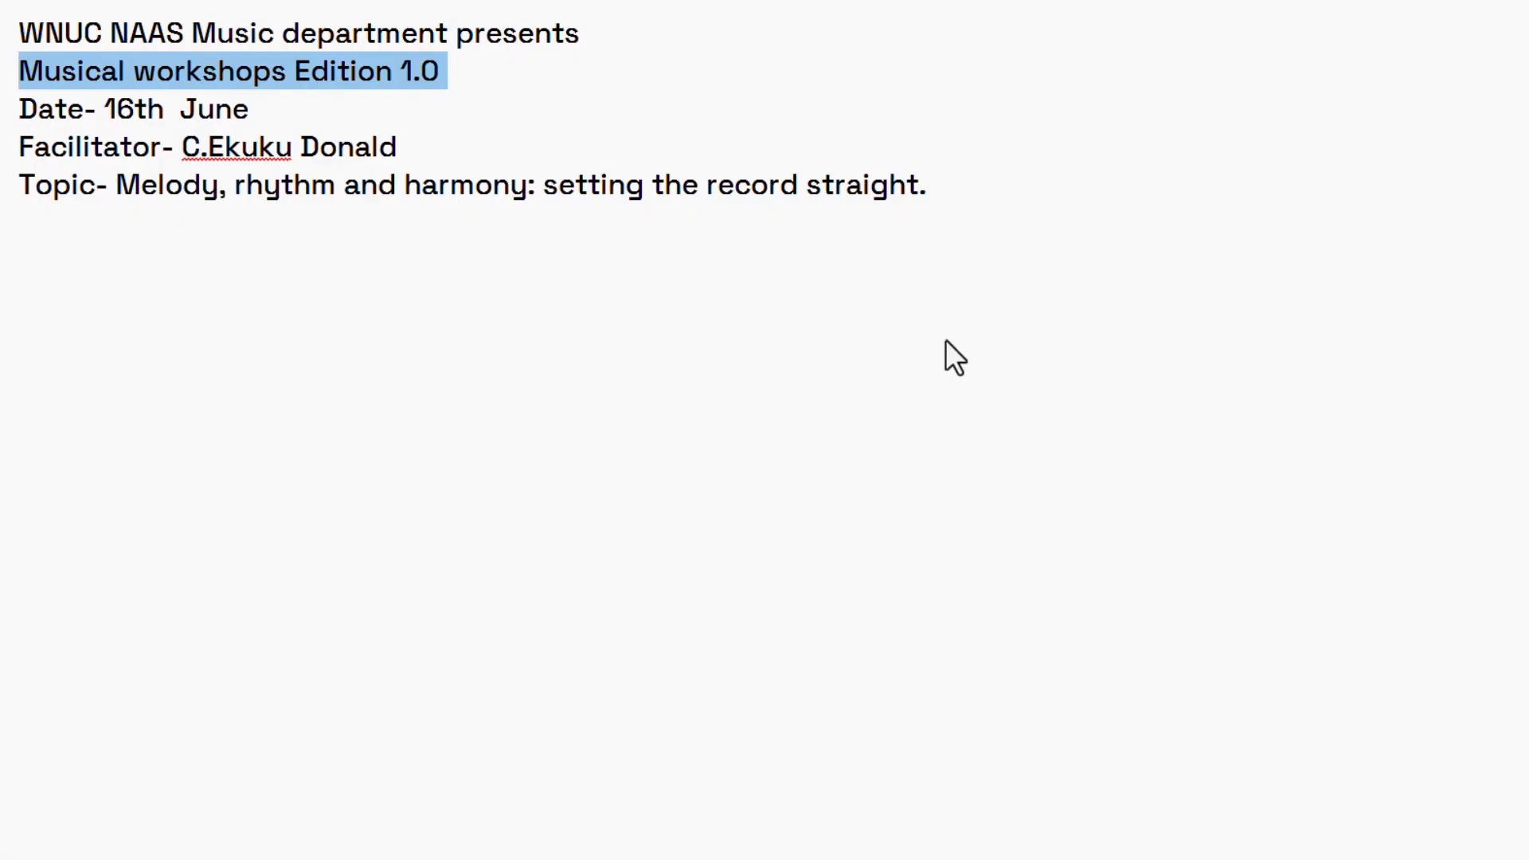
{"action": "key", "text": "alt+Tab"}
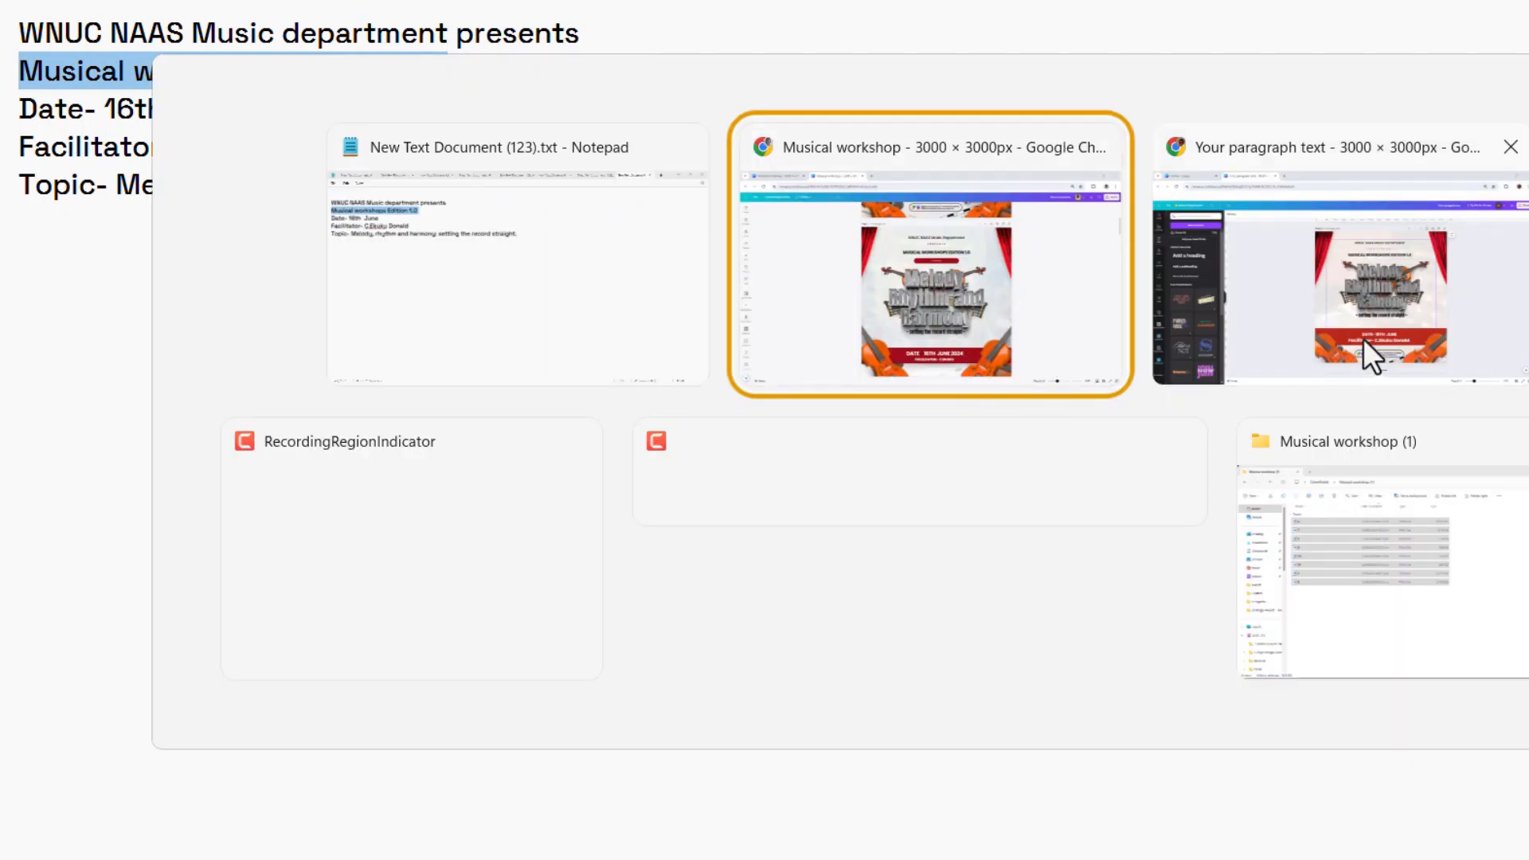
{"action": "left_click", "coordinate": [1392, 328]}
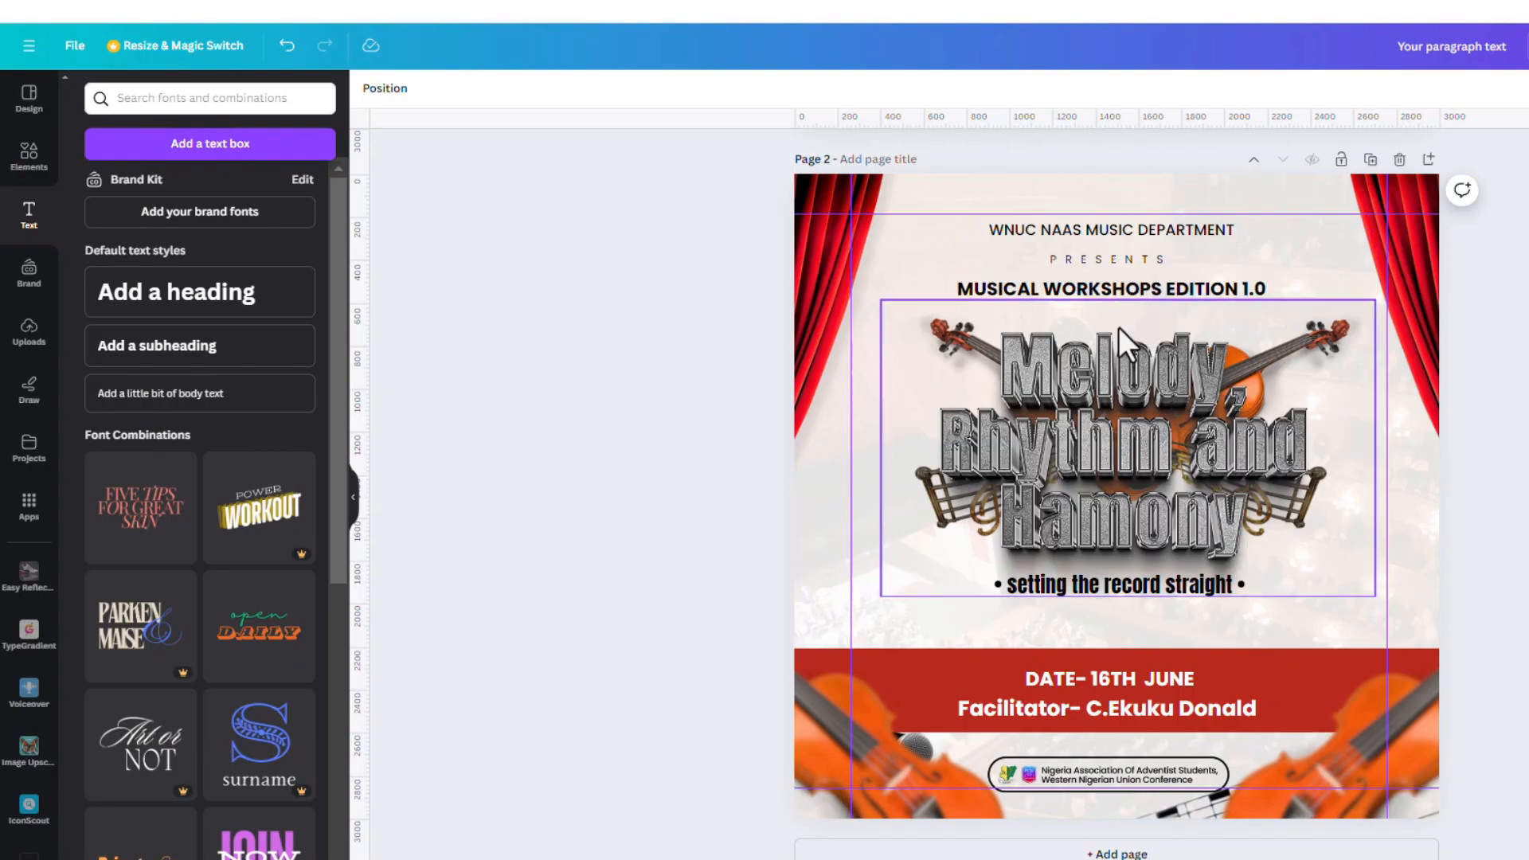
Lower the title artwork and its background group slightly on the page
{"action": "left_click", "coordinate": [1326, 338]}
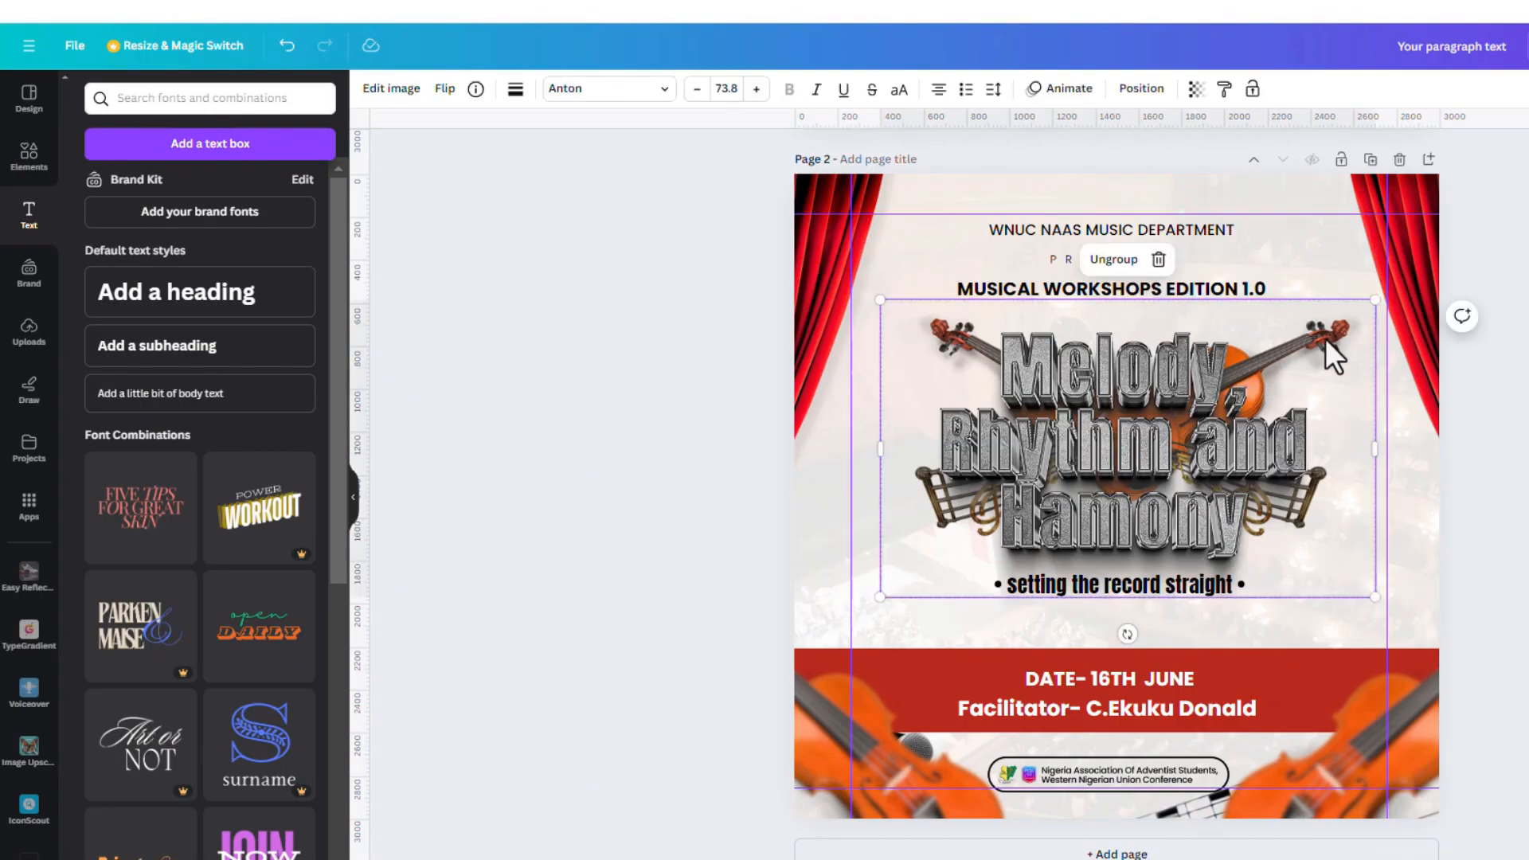
{"action": "left_click_drag", "start_coordinate": [1138, 415], "coordinate": [1128, 450]}
{"action": "left_click", "coordinate": [1348, 301]}
{"action": "left_click", "coordinate": [1340, 324]}
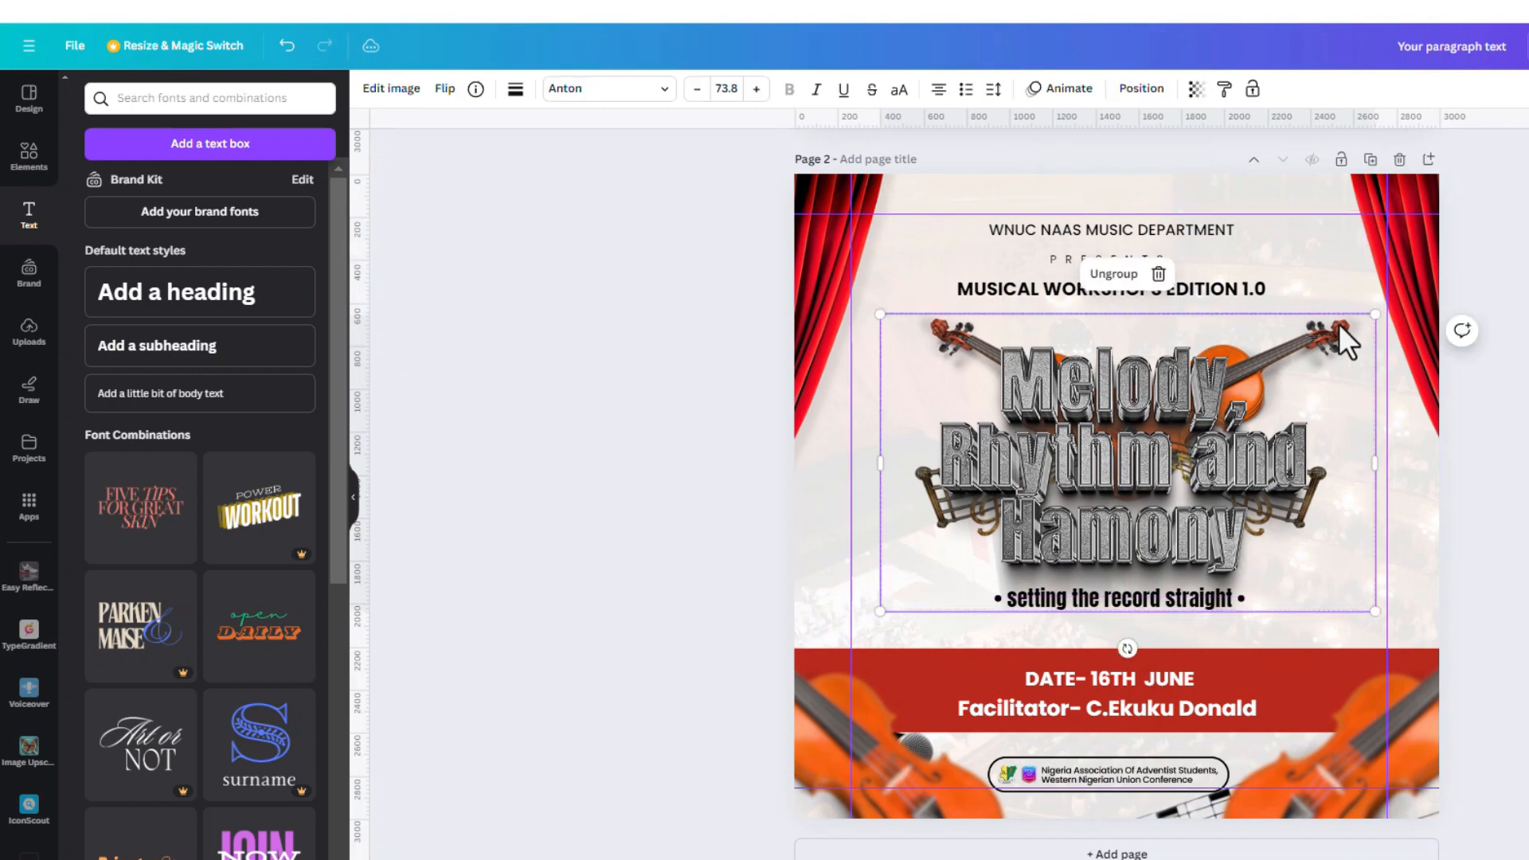
{"action": "left_click", "coordinate": [1340, 300]}
{"action": "left_click_drag", "start_coordinate": [1340, 299], "coordinate": [1341, 319]}
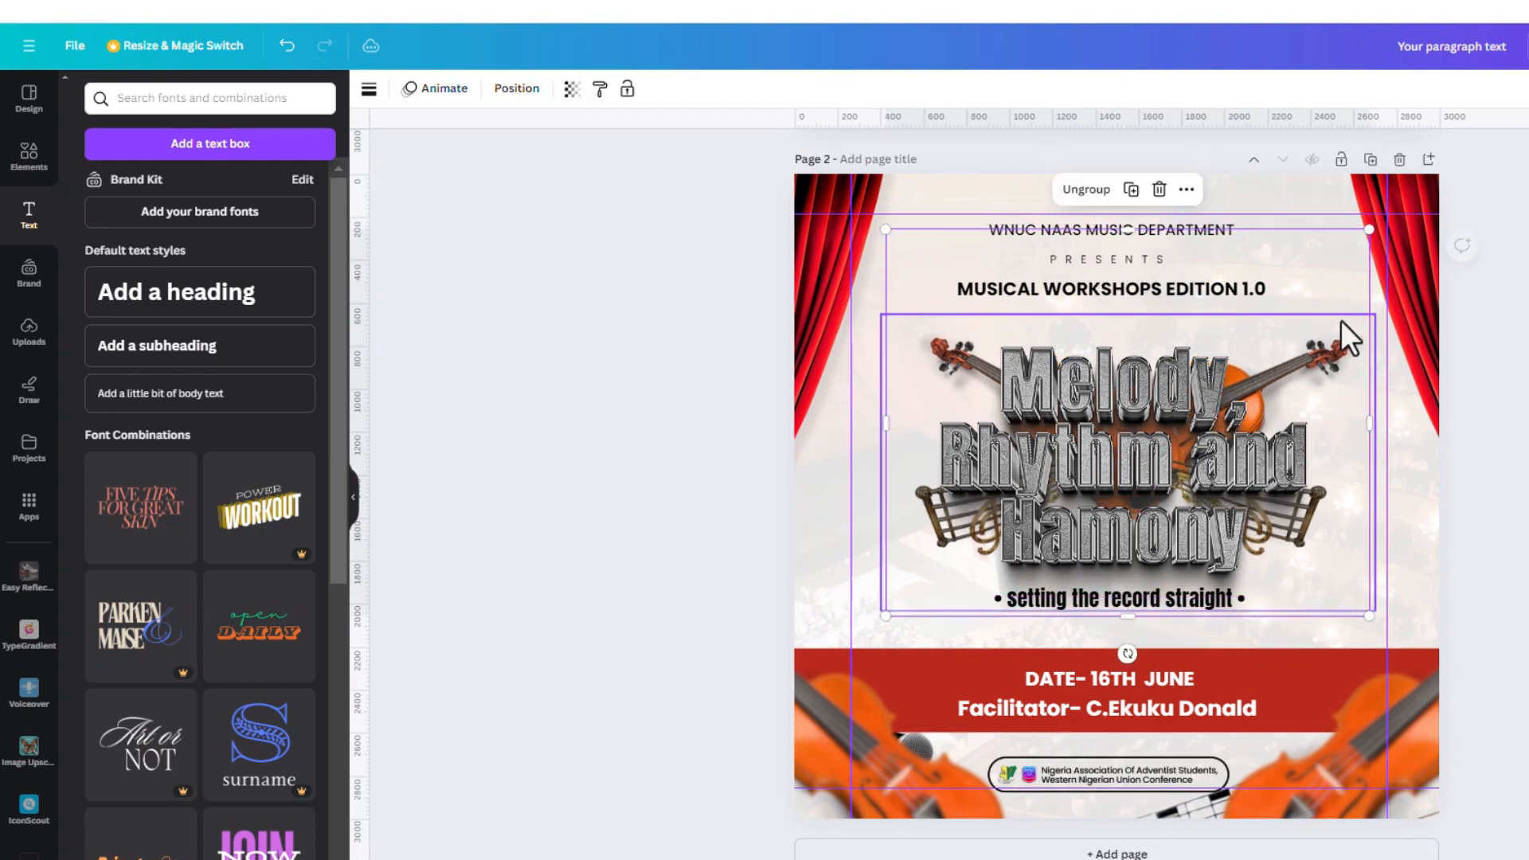
Duplicate PRESENTS and place the copy beneath the MUSICAL WORKSHOPS EDITION 1.0 heading
{"action": "left_click", "coordinate": [1130, 258]}
{"action": "left_click", "coordinate": [1131, 217]}
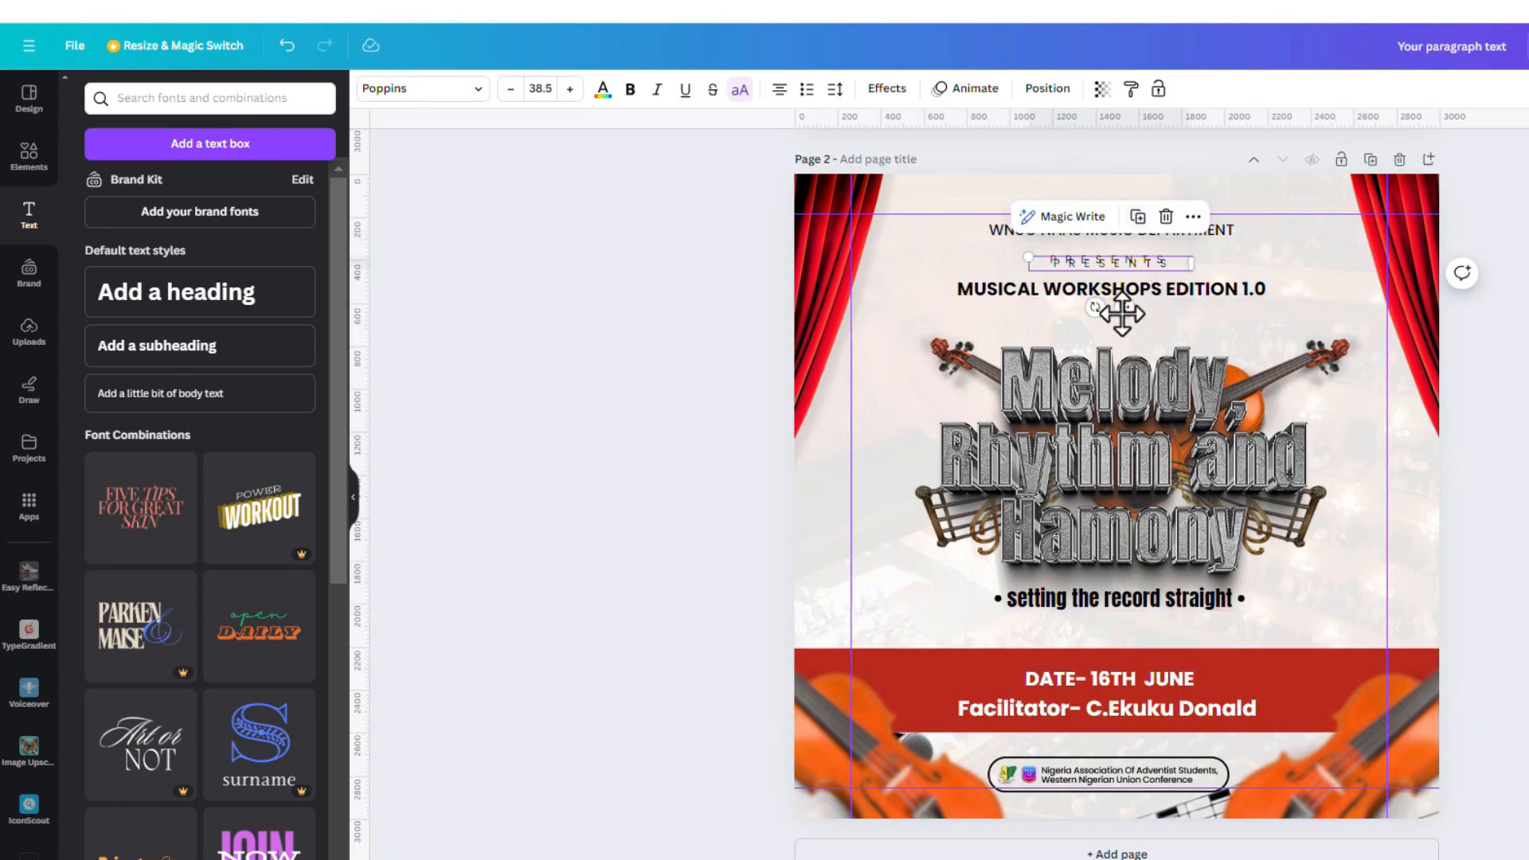
{"action": "left_click_drag", "start_coordinate": [1120, 318], "coordinate": [1120, 365]}
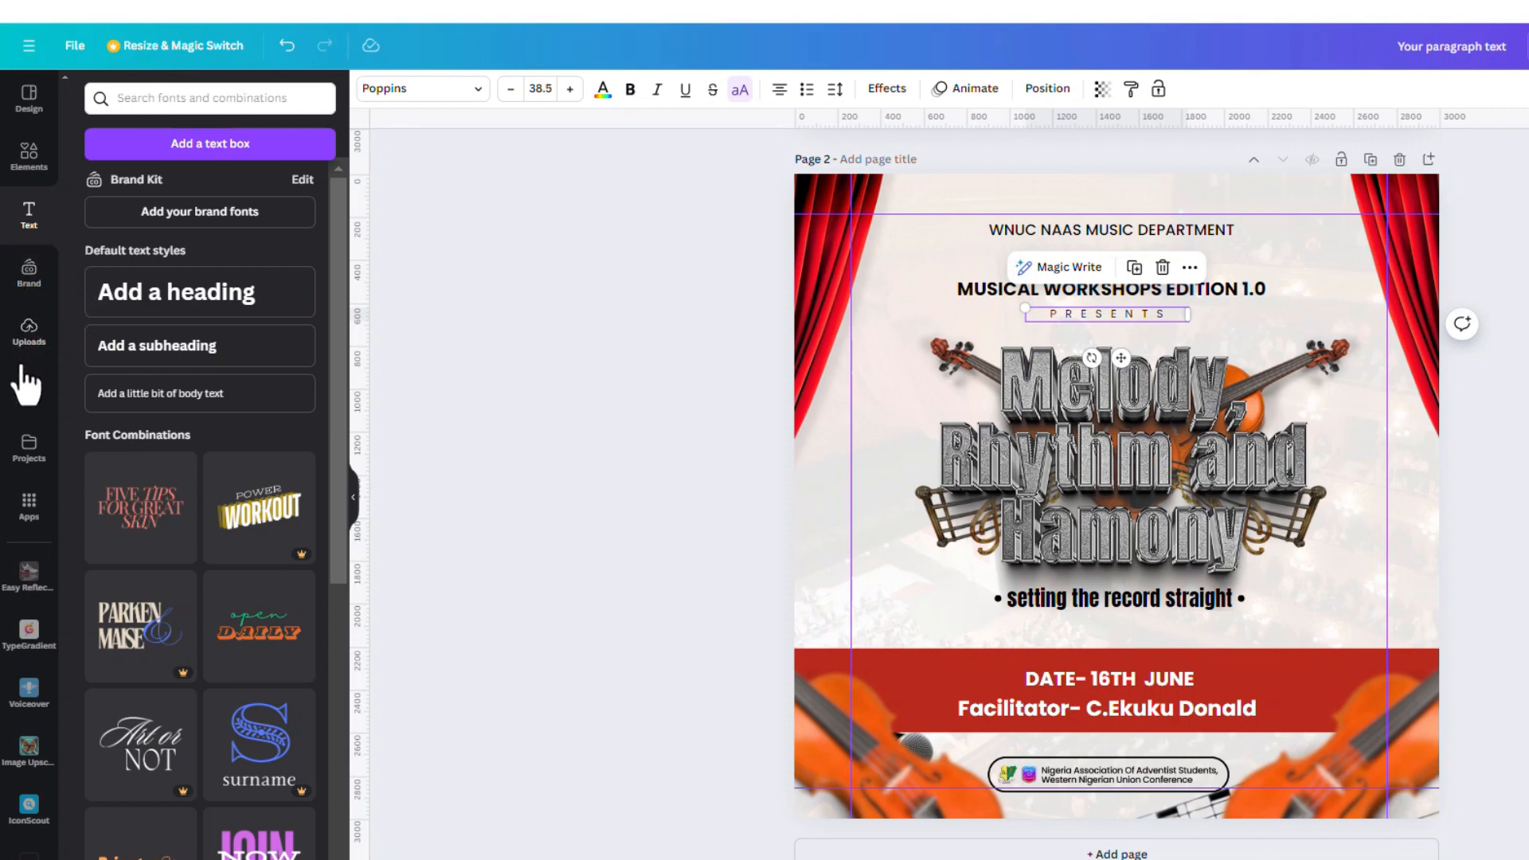
Add a red square, flatten it into a thin bar and place it over the second PRESENTS line
{"action": "left_click", "coordinate": [31, 163]}
{"action": "left_click", "coordinate": [190, 230]}
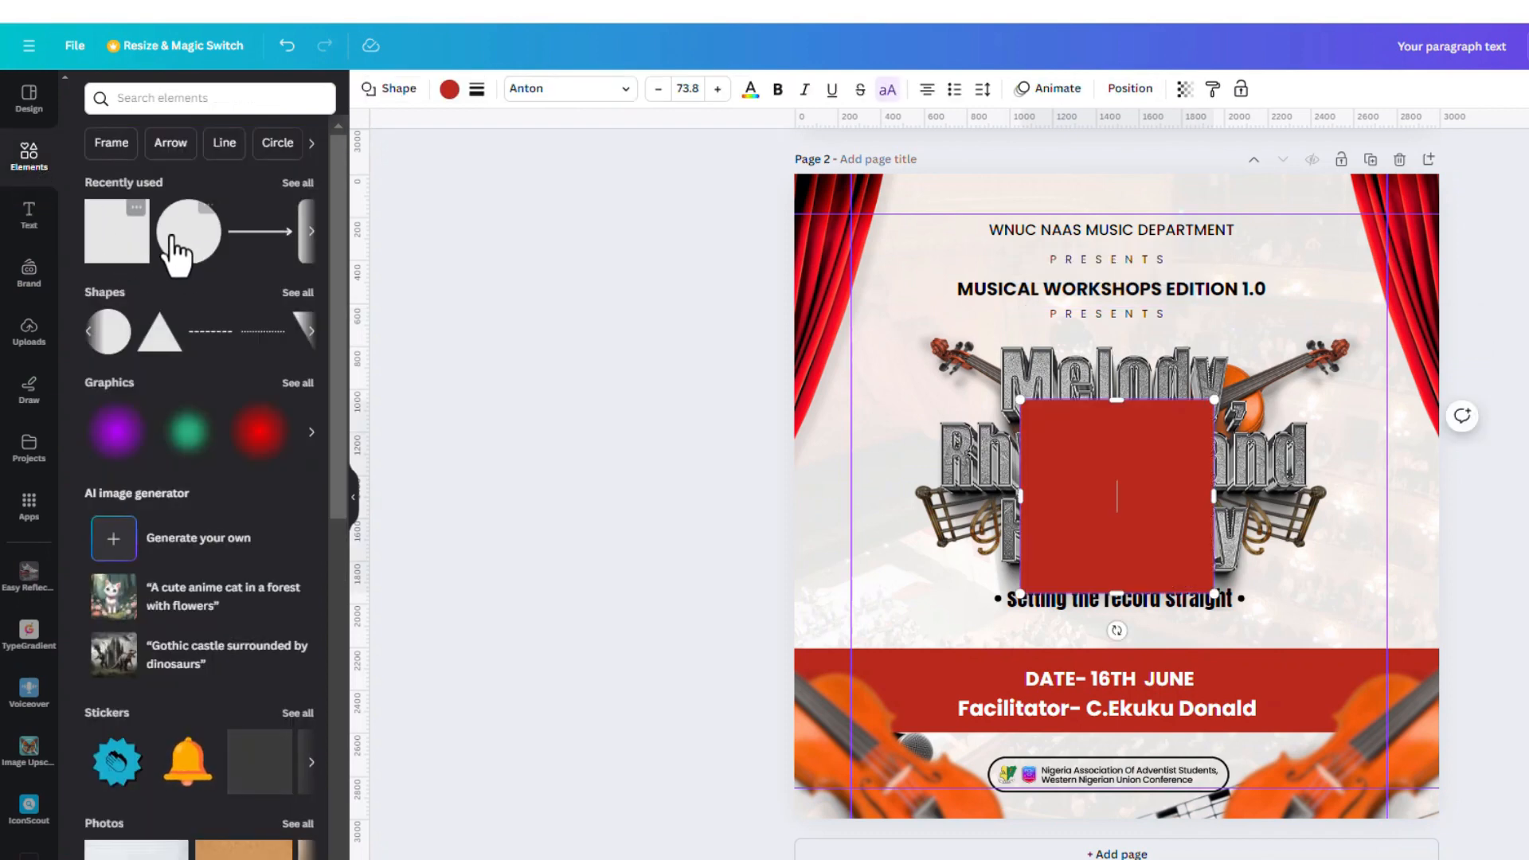
{"action": "left_click_drag", "start_coordinate": [1145, 401], "coordinate": [1148, 563]}
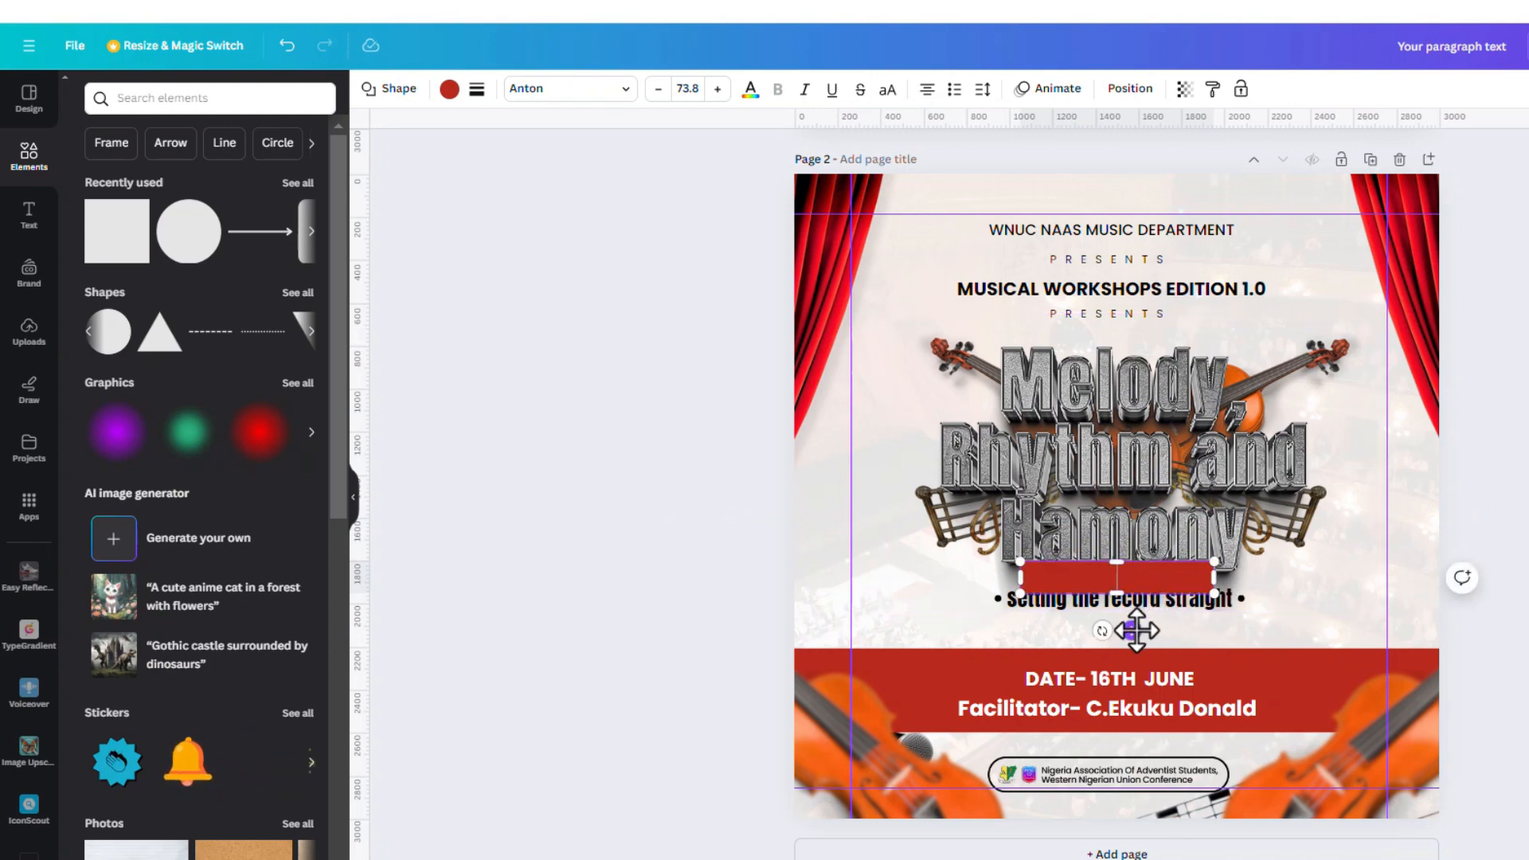
{"action": "left_click_drag", "start_coordinate": [1132, 631], "coordinate": [1129, 376]}
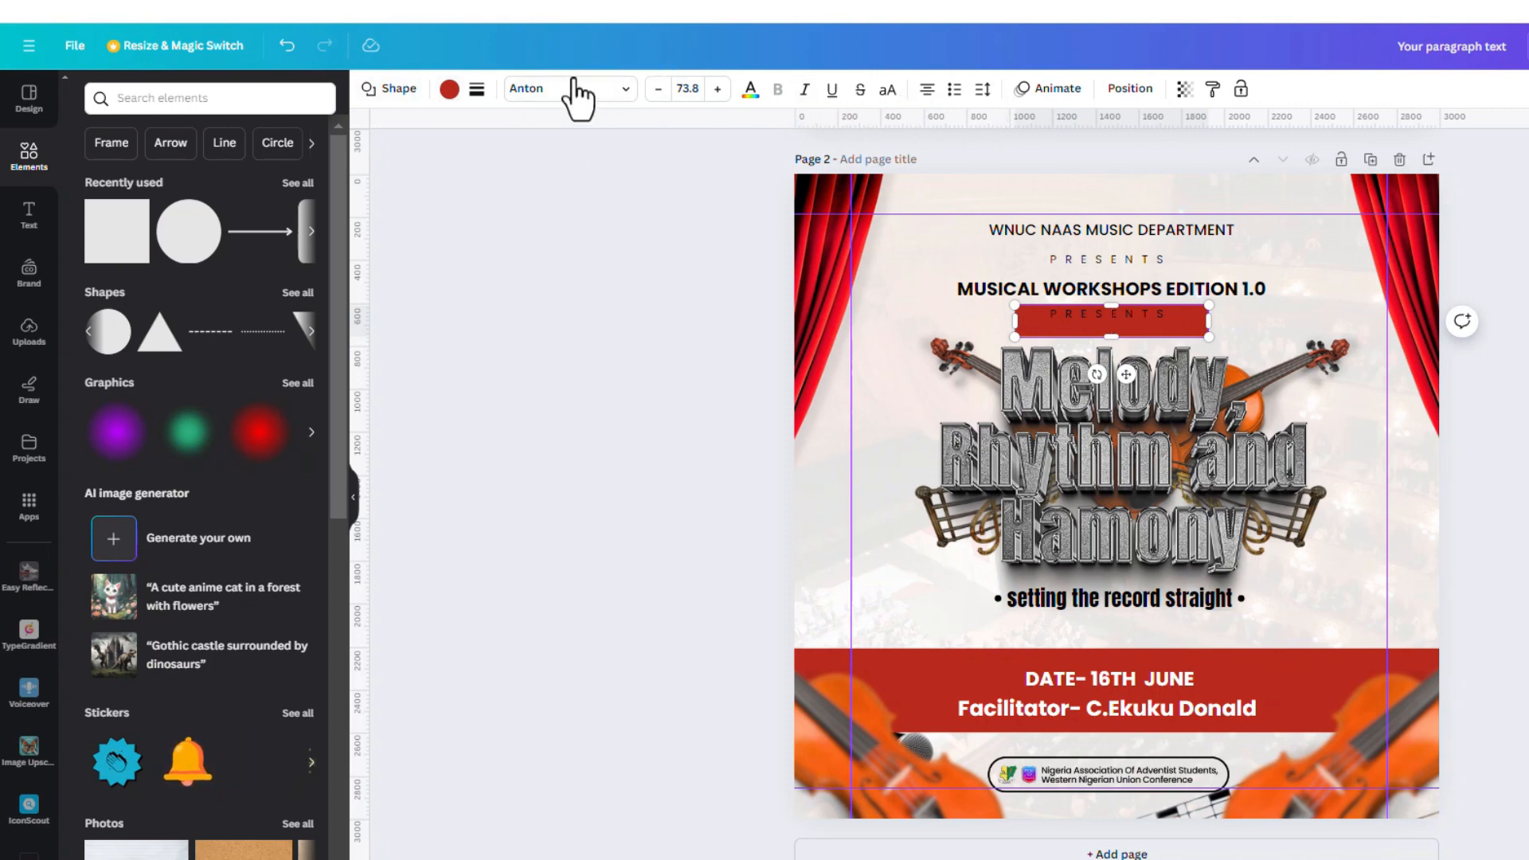
Set the bar to no border and corner rounding 100 so it becomes a pill, then select its PRESENTS text
{"action": "left_click", "coordinate": [477, 90]}
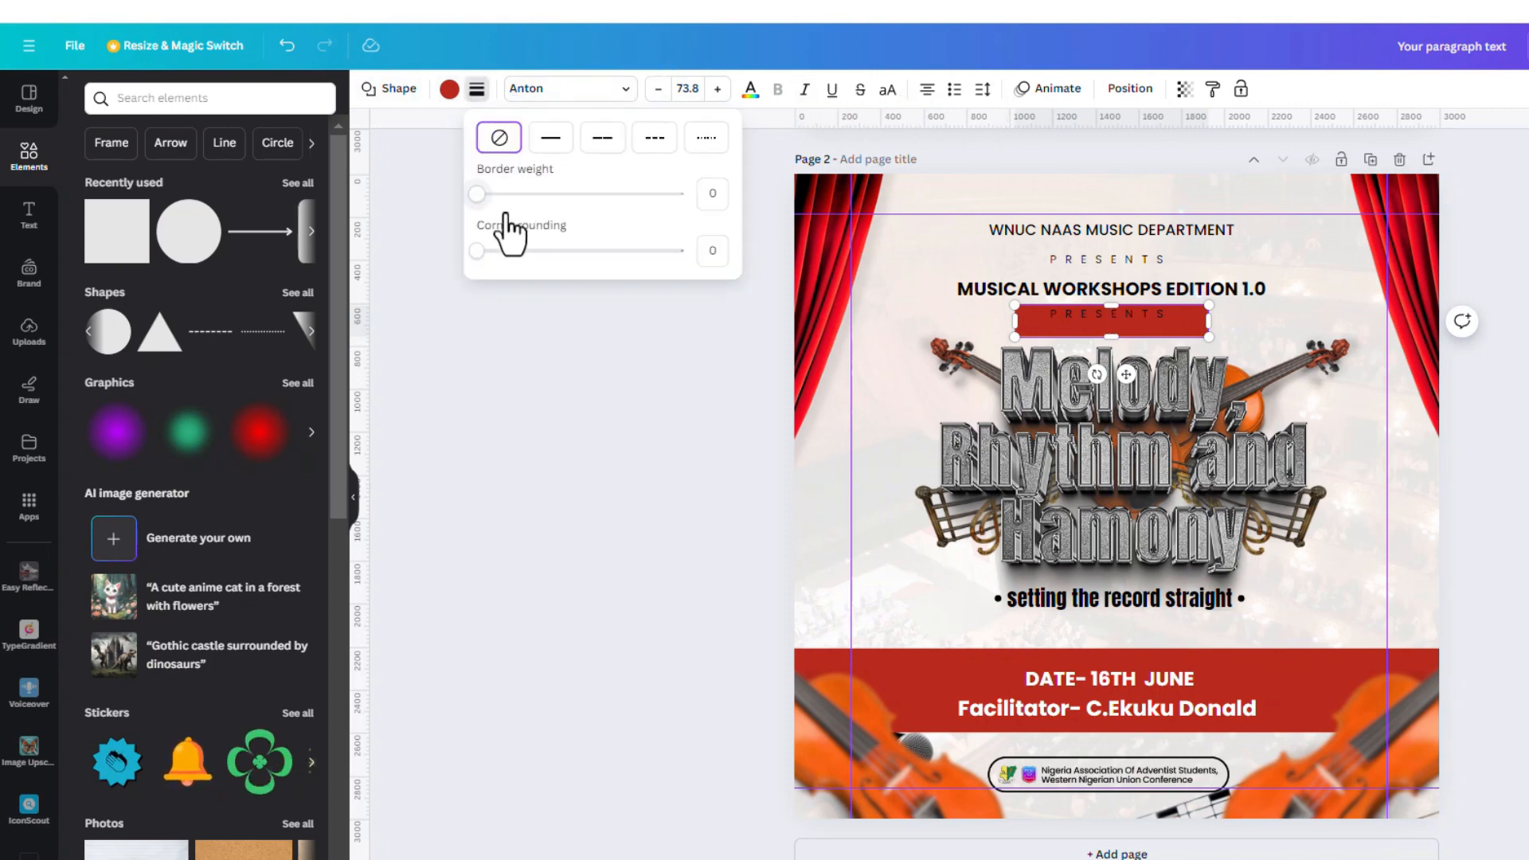
{"action": "left_click_drag", "start_coordinate": [479, 201], "coordinate": [361, 250]}
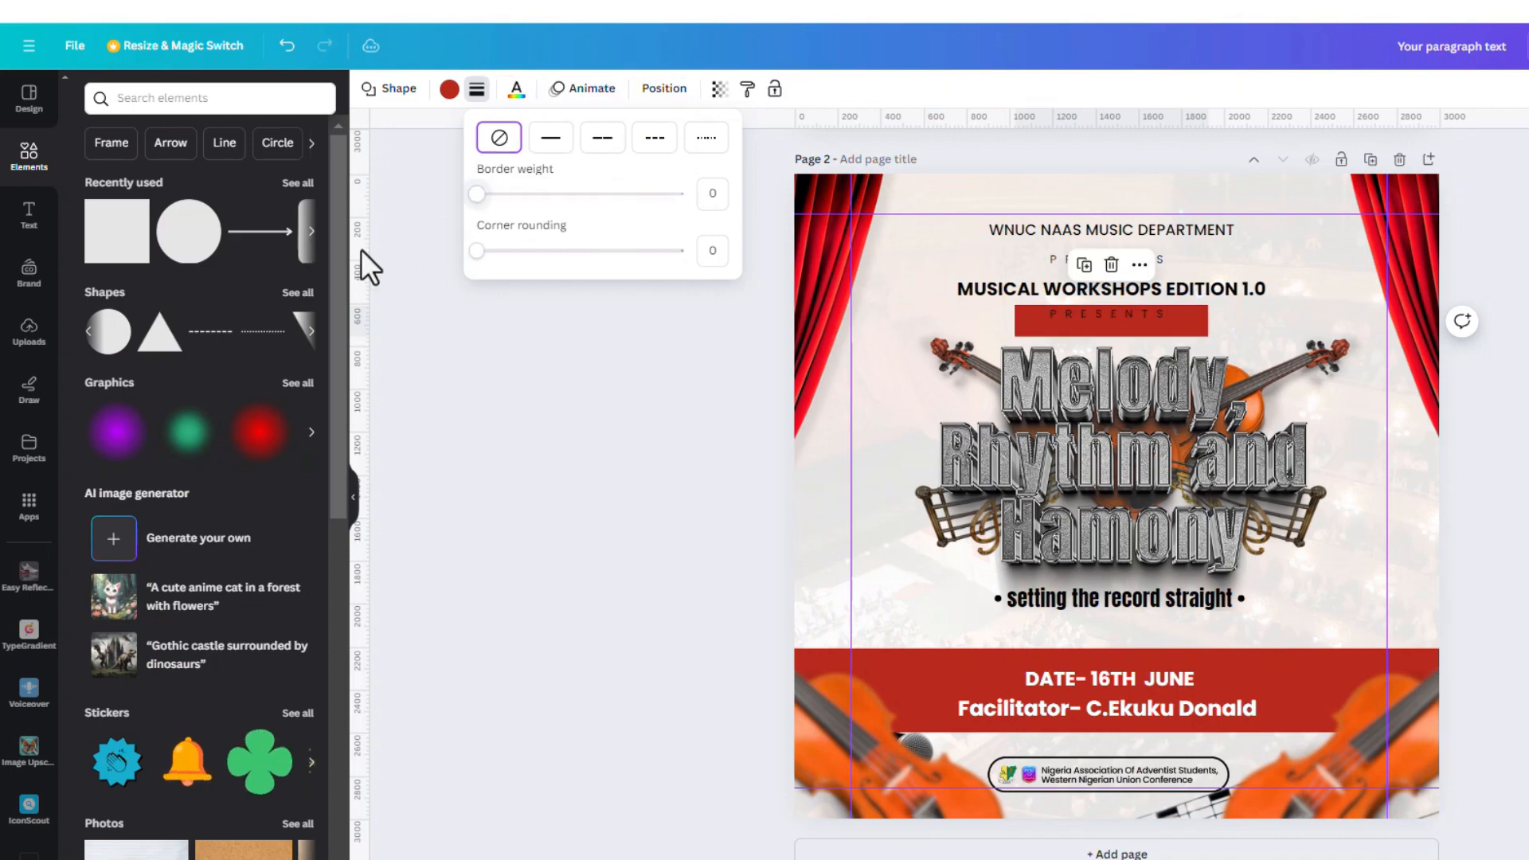
{"action": "left_click_drag", "start_coordinate": [478, 252], "coordinate": [685, 251]}
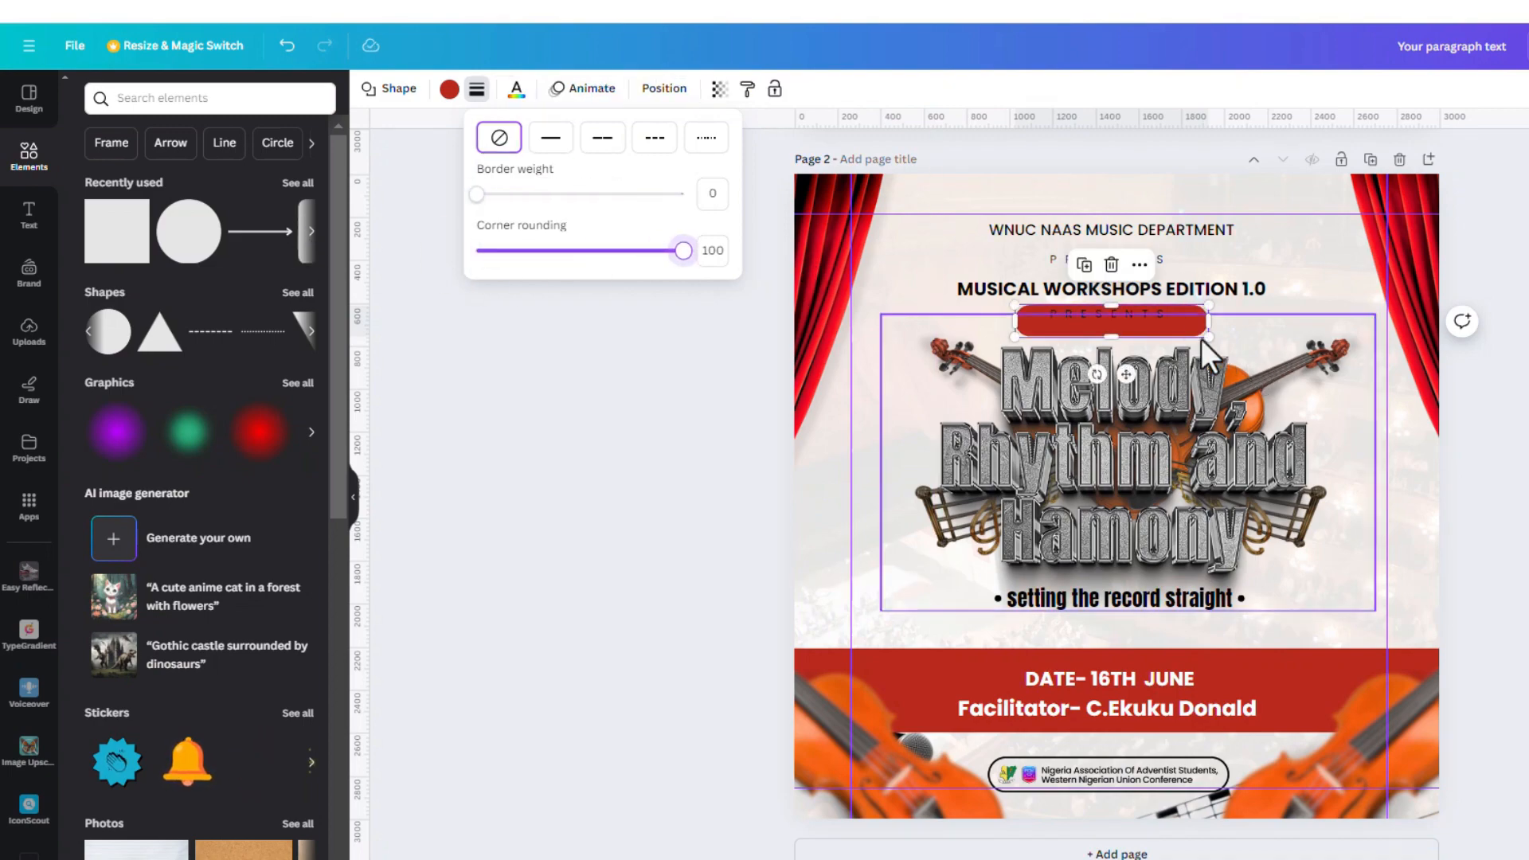
{"action": "scroll", "coordinate": [1199, 334], "scroll_direction": "up", "scroll_amount": 2}
{"action": "scroll", "coordinate": [1196, 302], "scroll_direction": "up", "scroll_amount": 2}
{"action": "left_click", "coordinate": [1152, 341]}
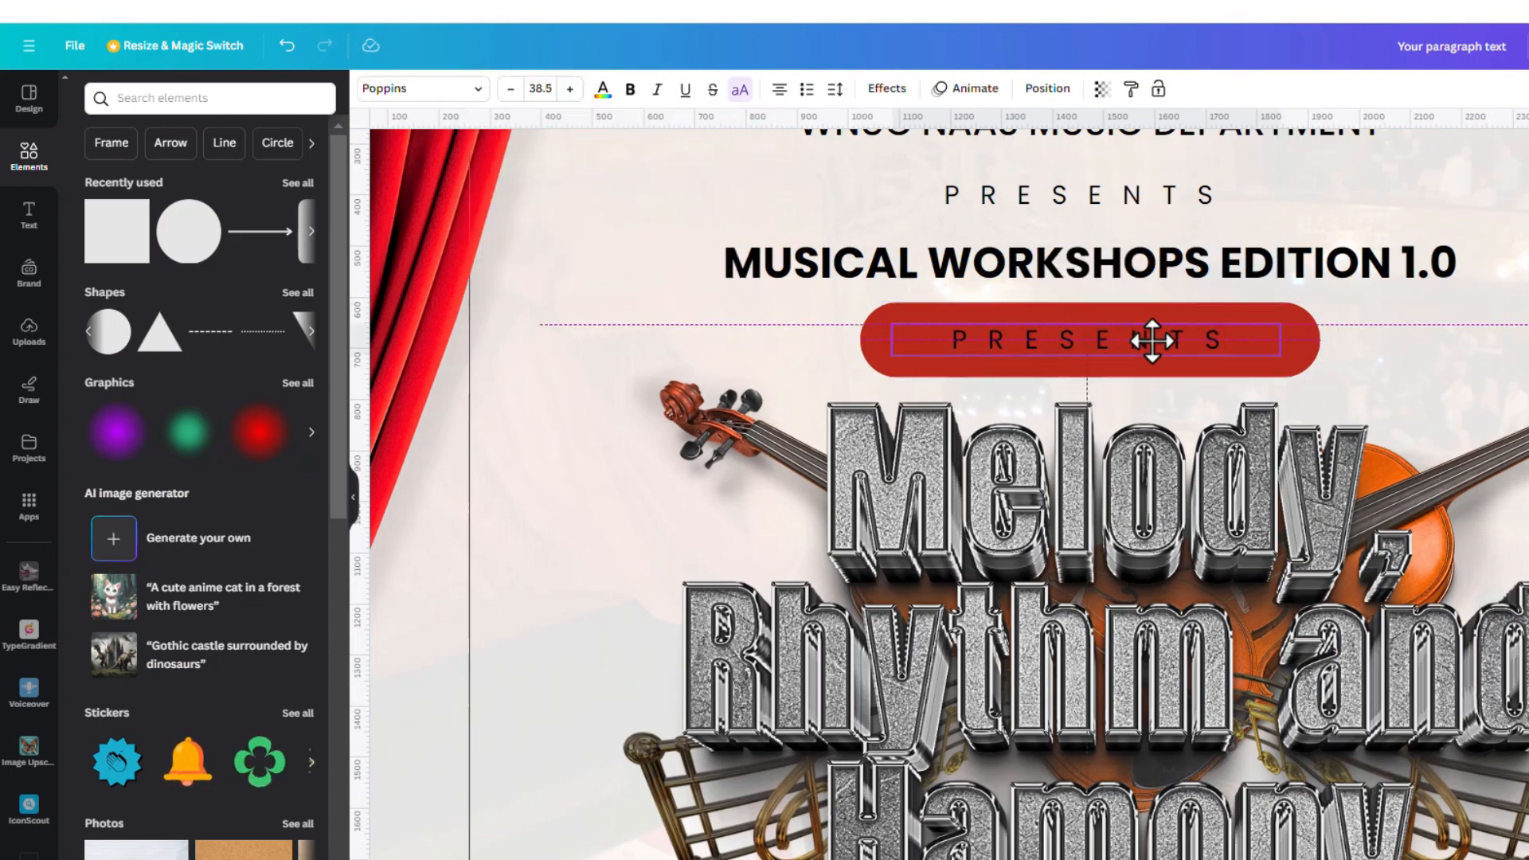
Shrink the red pill and centre it under the workshop heading
{"action": "left_click", "coordinate": [1307, 360]}
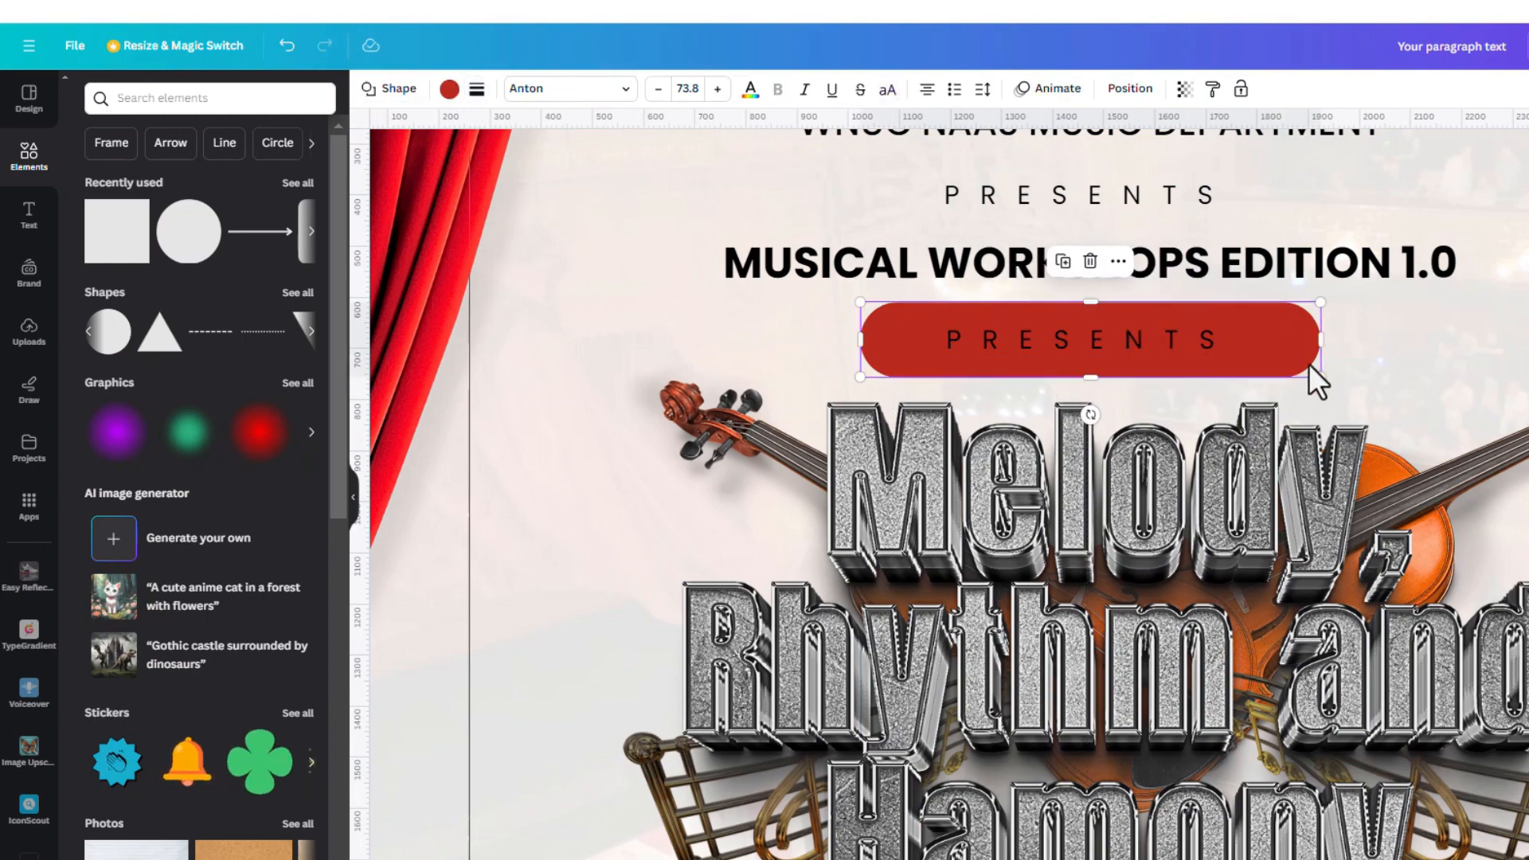
{"action": "left_click_drag", "start_coordinate": [1323, 374], "coordinate": [1286, 360]}
{"action": "key", "text": "super"}
{"action": "key", "text": "super"}
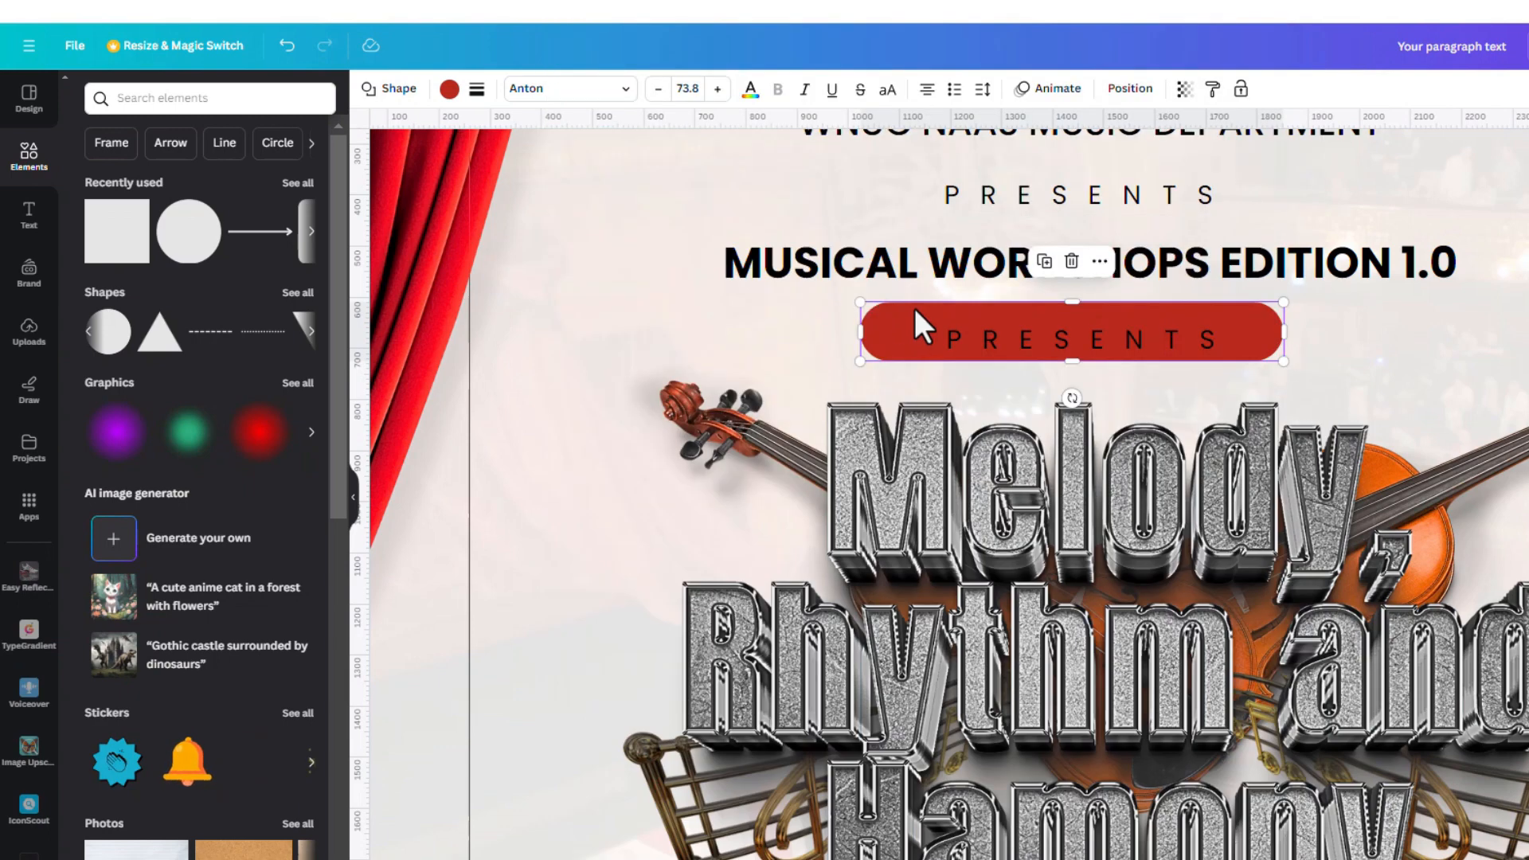
{"action": "left_click_drag", "start_coordinate": [895, 333], "coordinate": [904, 326]}
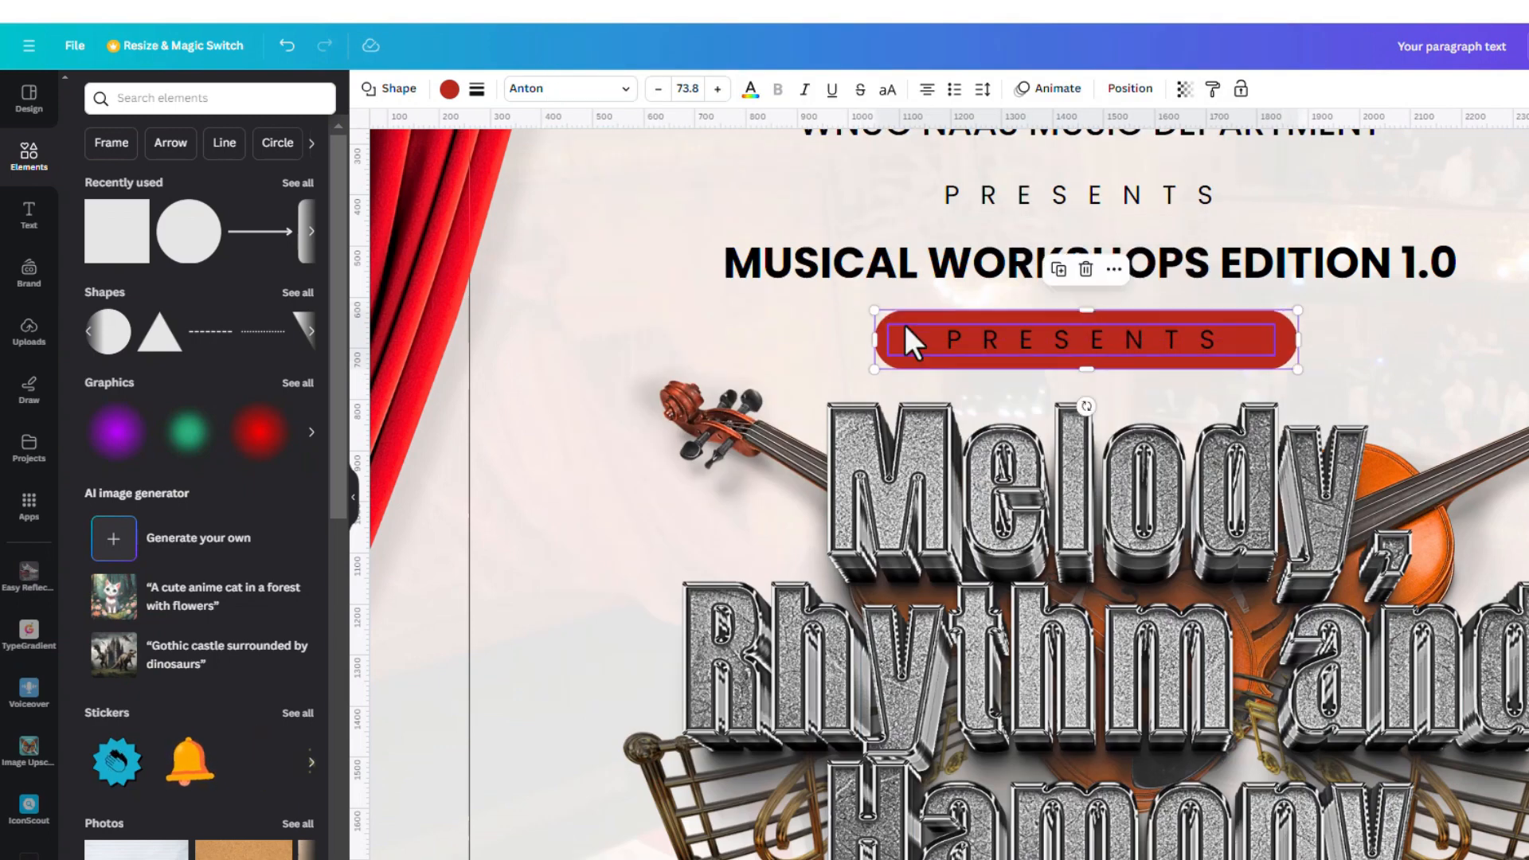
Make the PRESENTS text inside the pill white
{"action": "left_click", "coordinate": [975, 350]}
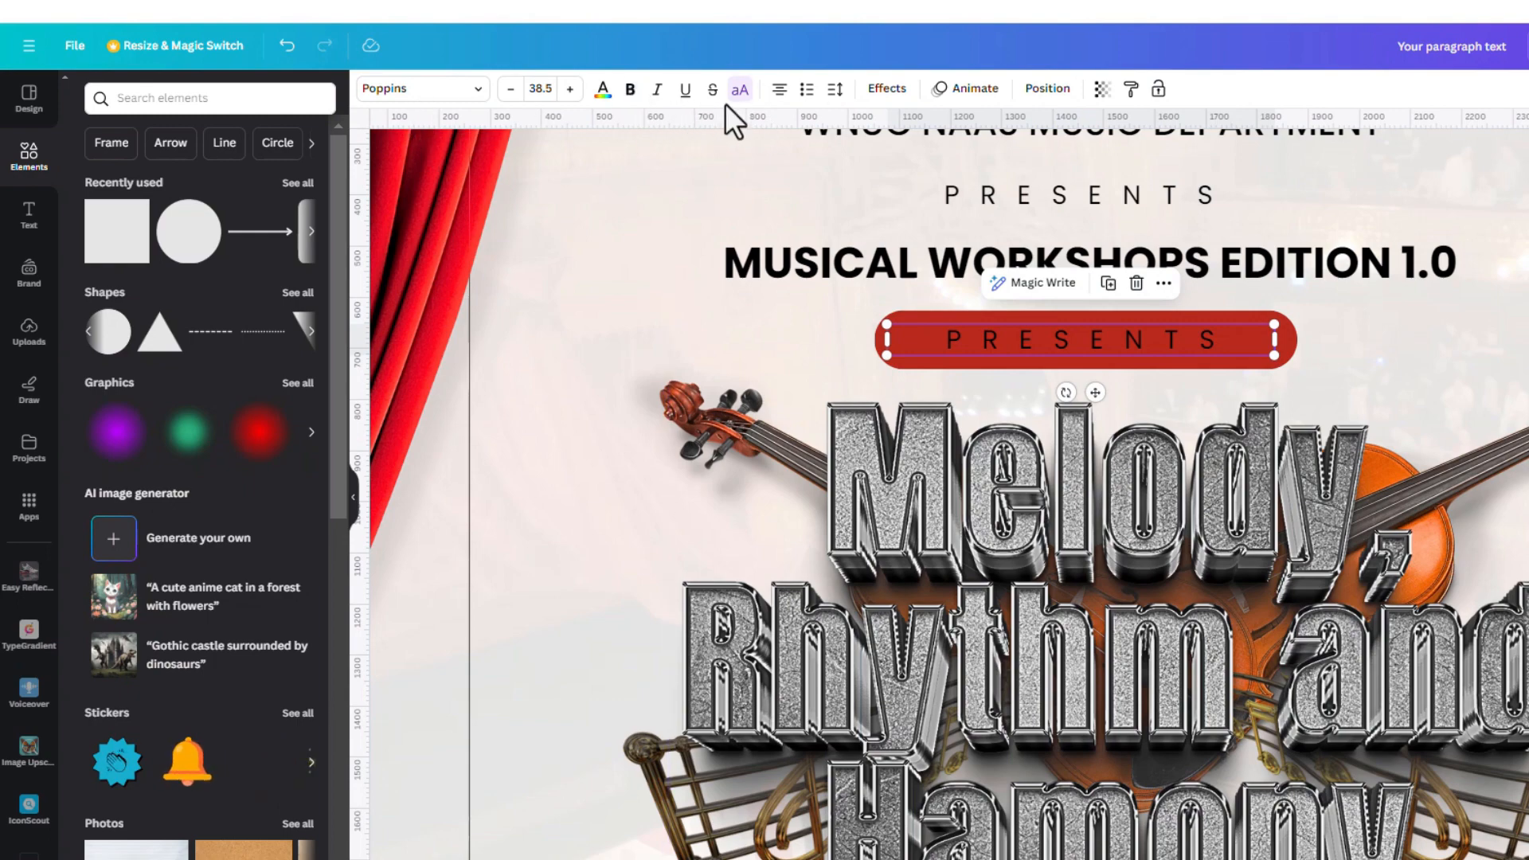
{"action": "left_click", "coordinate": [607, 94]}
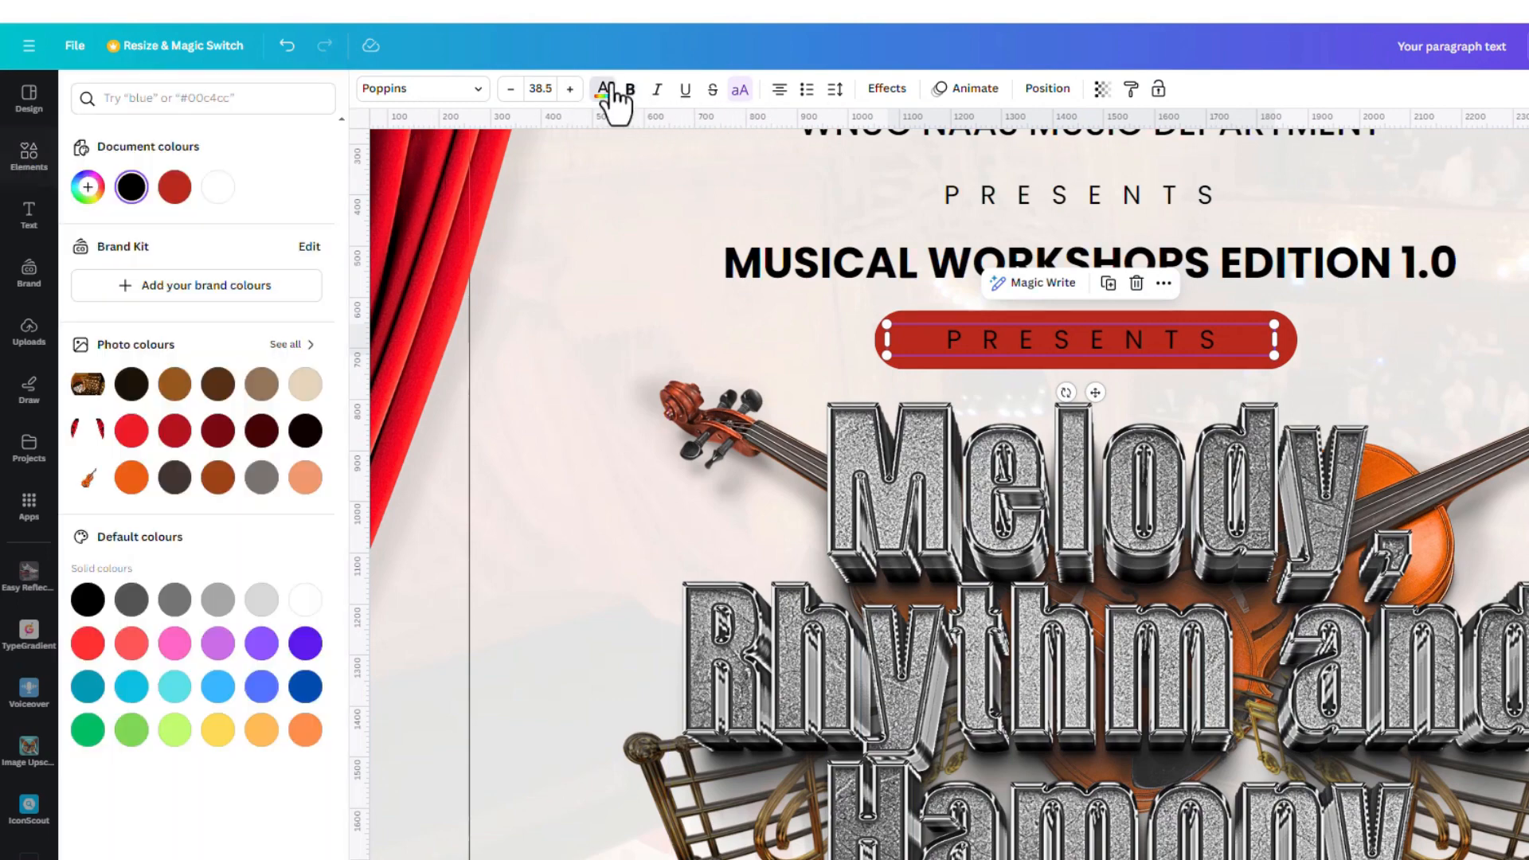
{"action": "left_click", "coordinate": [217, 188]}
{"action": "left_click", "coordinate": [1409, 289]}
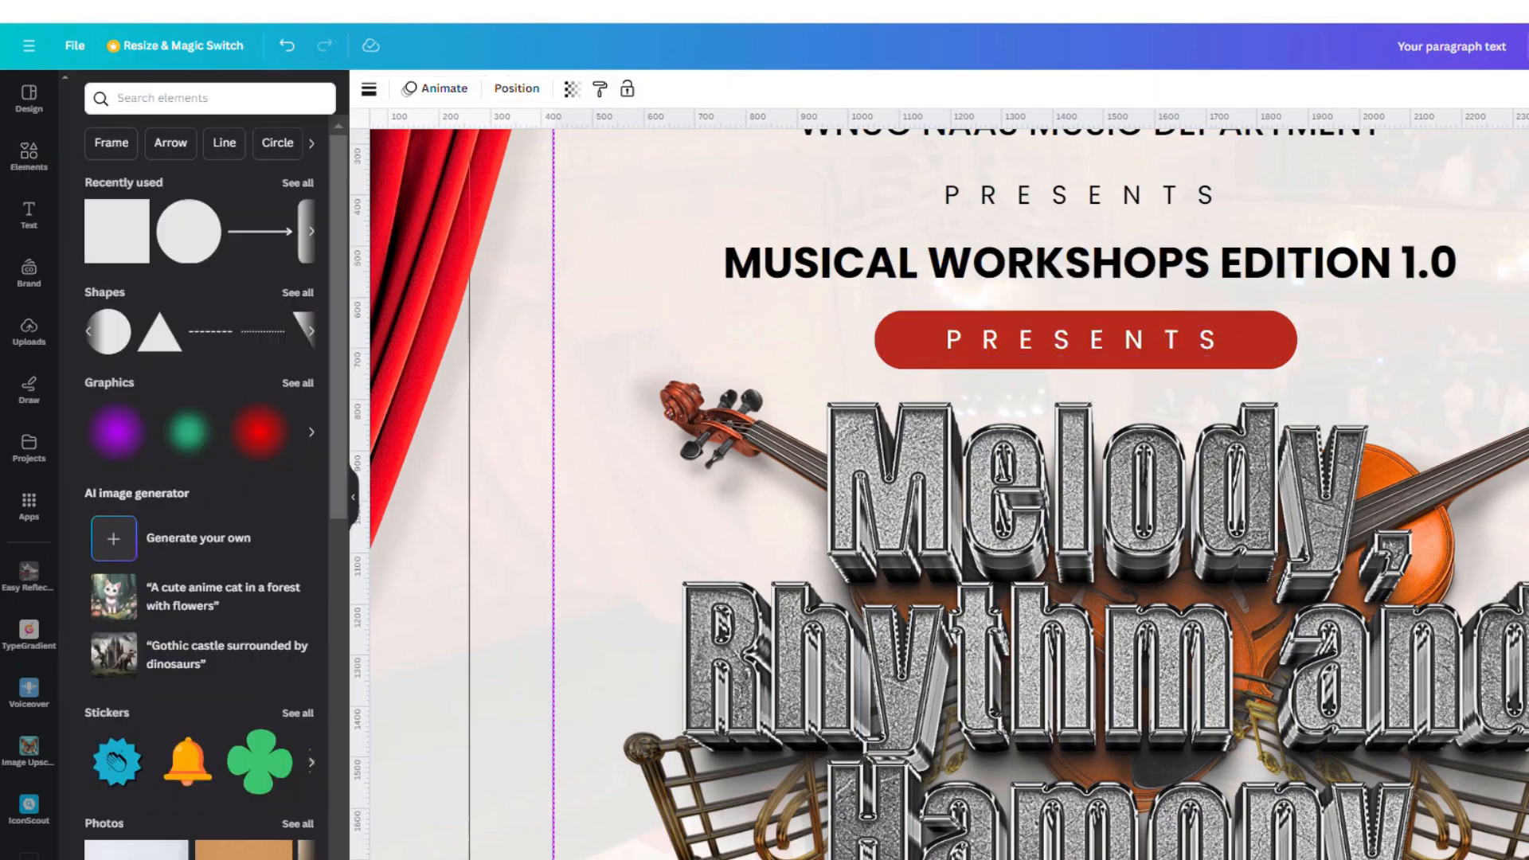
Replace PRESENTS with TOPIC and scale the text down
{"action": "left_click", "coordinate": [1123, 342]}
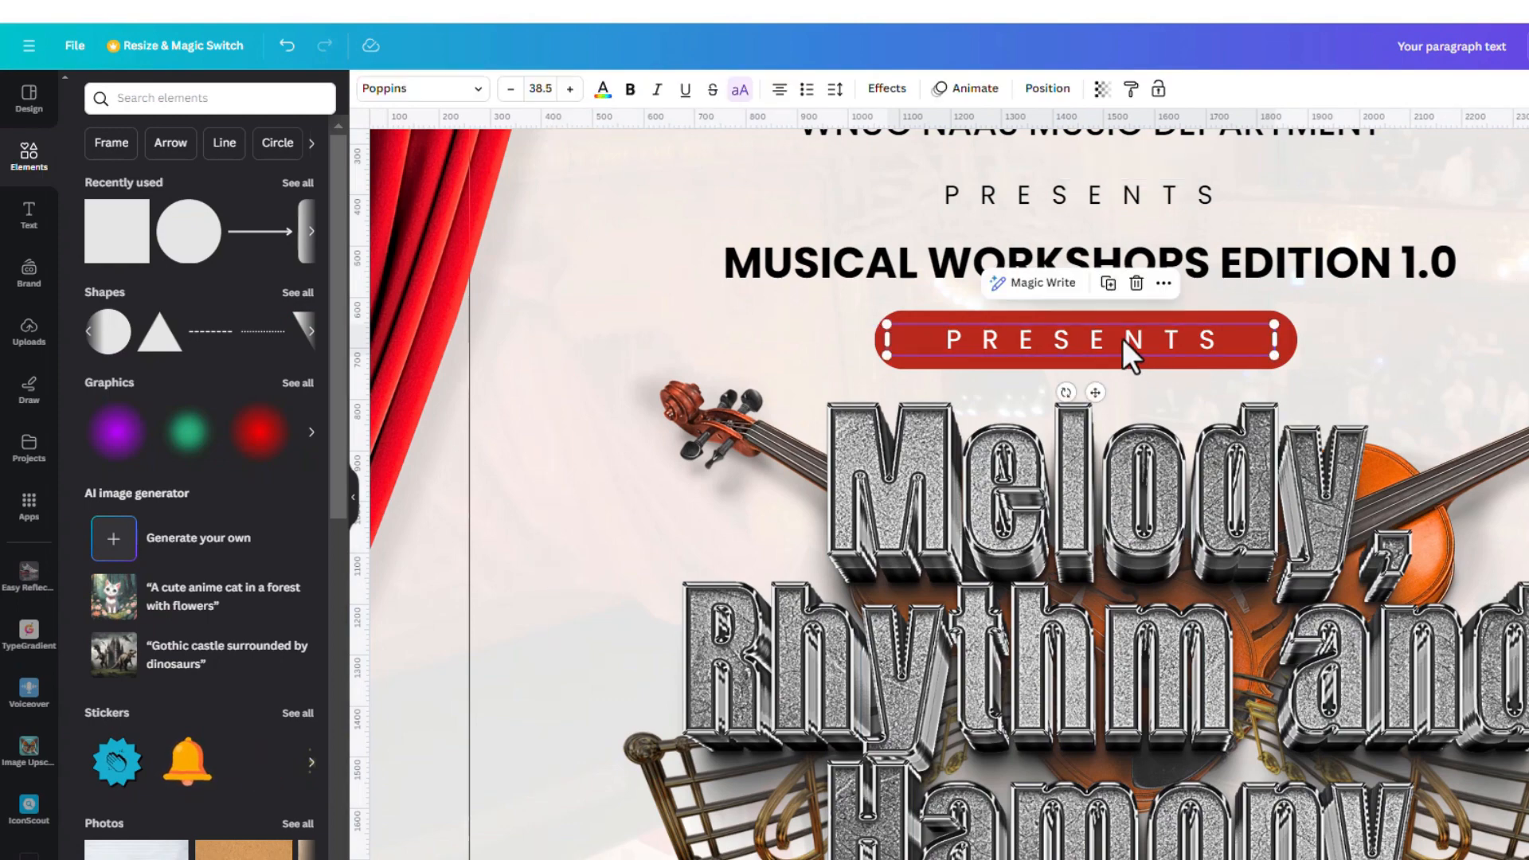
{"action": "left_click", "coordinate": [1123, 342]}
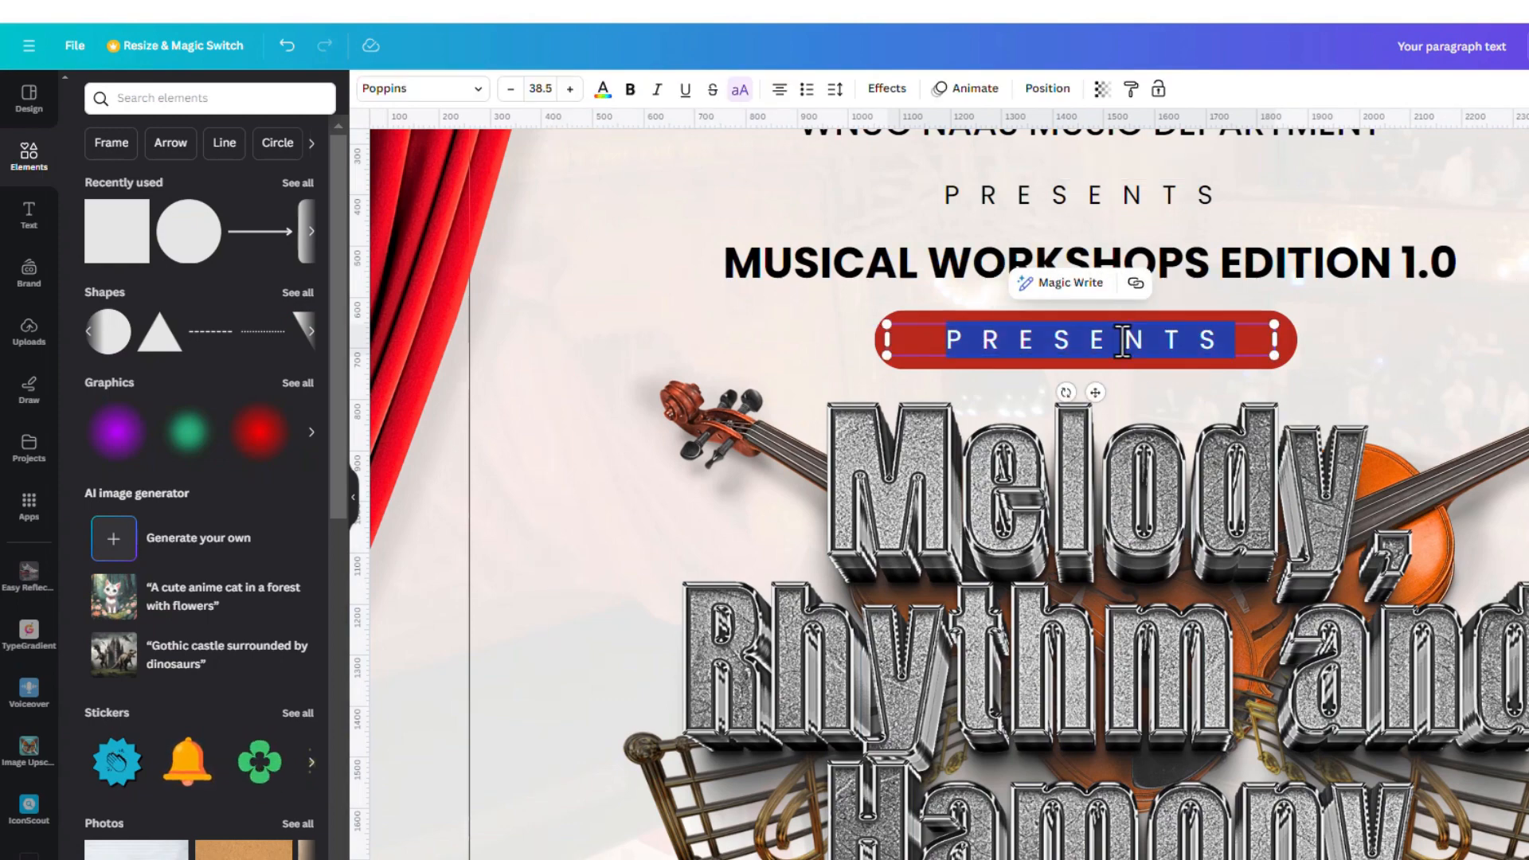
{"action": "type", "text": "TIOPIC"}
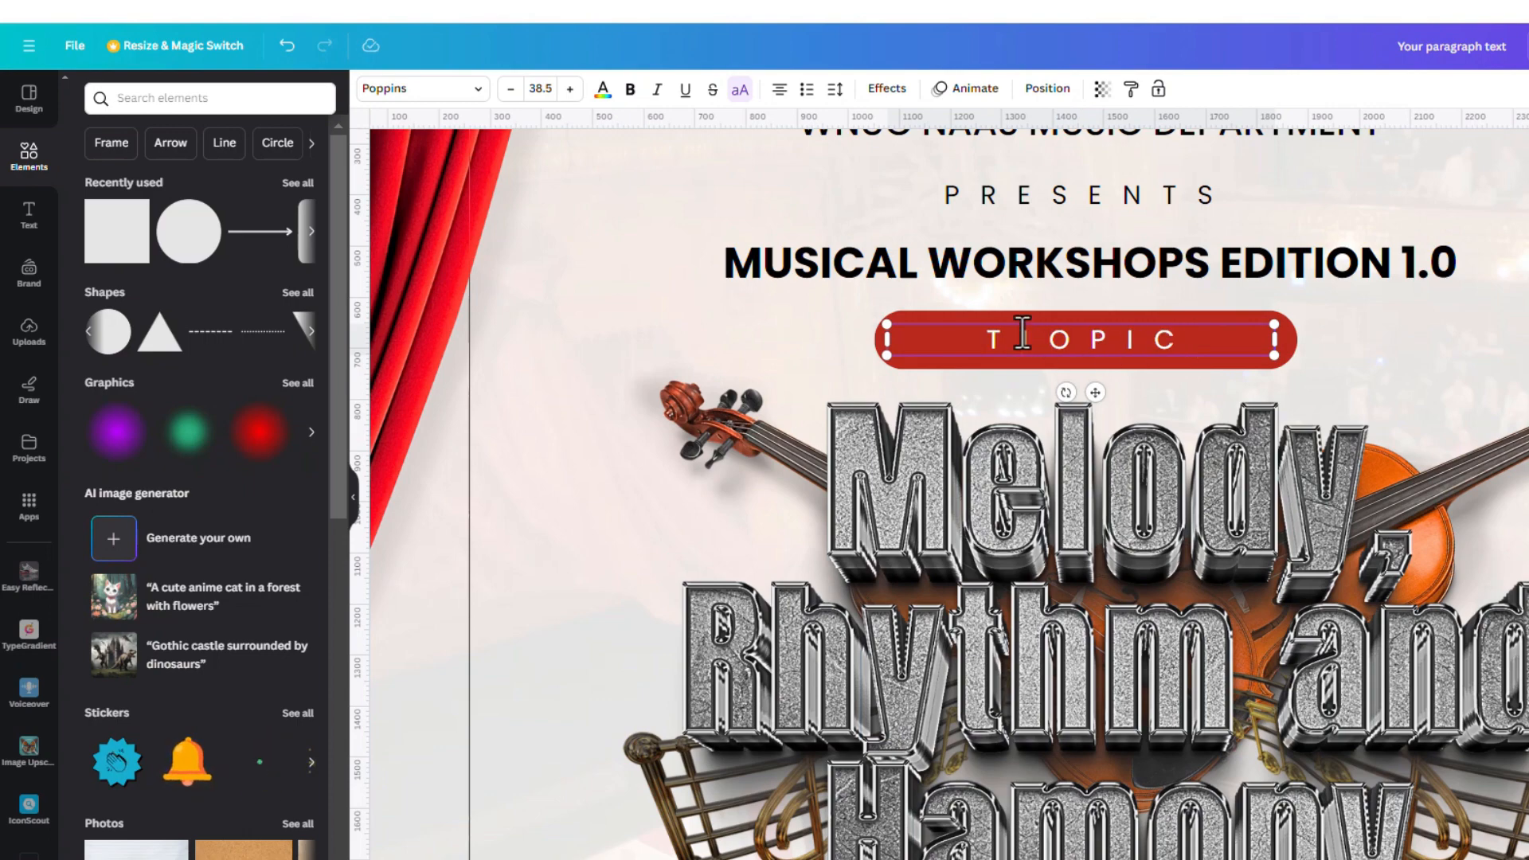
{"action": "key", "text": "BackSpace"}
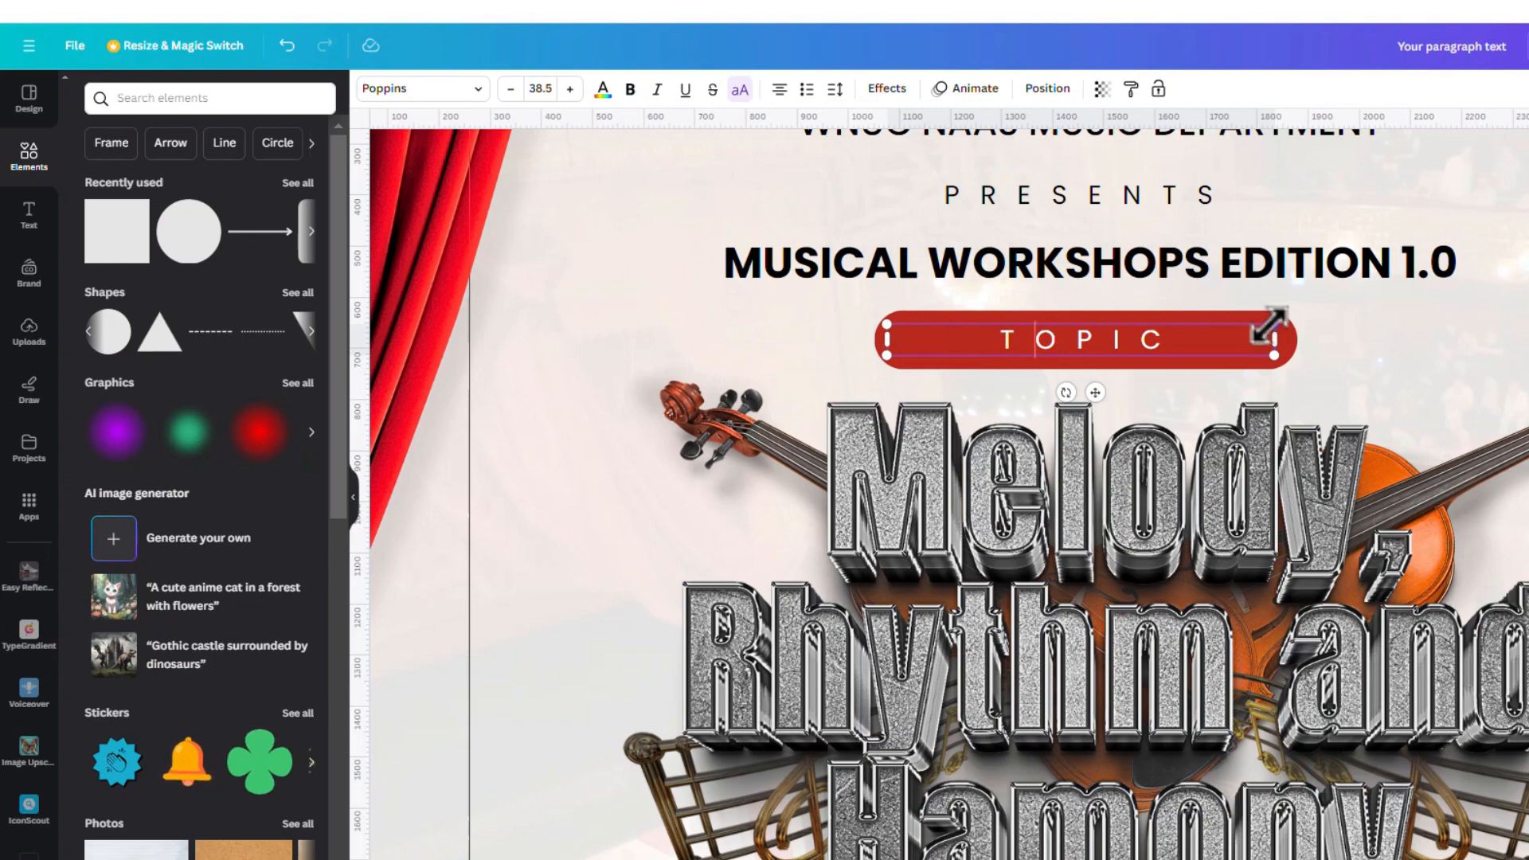
{"action": "mouse_move", "coordinate": [1272, 325]}
{"action": "left_mouse_down"}
{"action": "mouse_move", "coordinate": [1232, 322]}
{"action": "mouse_move", "coordinate": [1287, 308]}
{"action": "mouse_move", "coordinate": [1271, 335]}
{"action": "mouse_move", "coordinate": [1247, 318]}
{"action": "left_mouse_up"}
Scroll down the page and select the Melody, Rhythm and Harmony title group
{"action": "left_click", "coordinate": [1292, 350]}
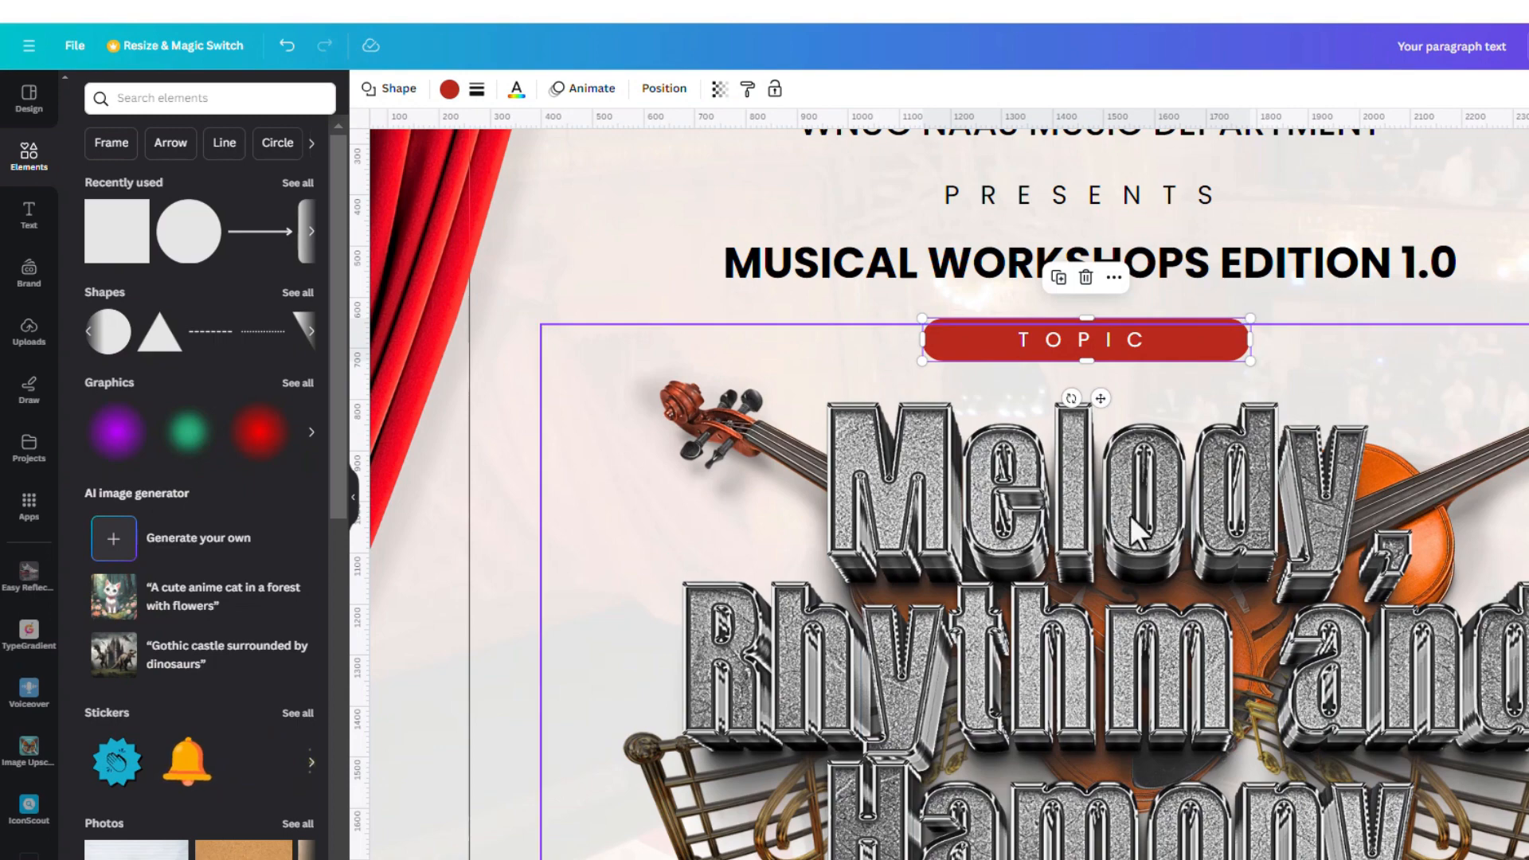
{"action": "scroll", "coordinate": [1135, 533], "scroll_direction": "down", "scroll_amount": 3}
{"action": "scroll", "coordinate": [1132, 516], "scroll_direction": "down", "scroll_amount": 1}
{"action": "left_click", "coordinate": [1520, 478]}
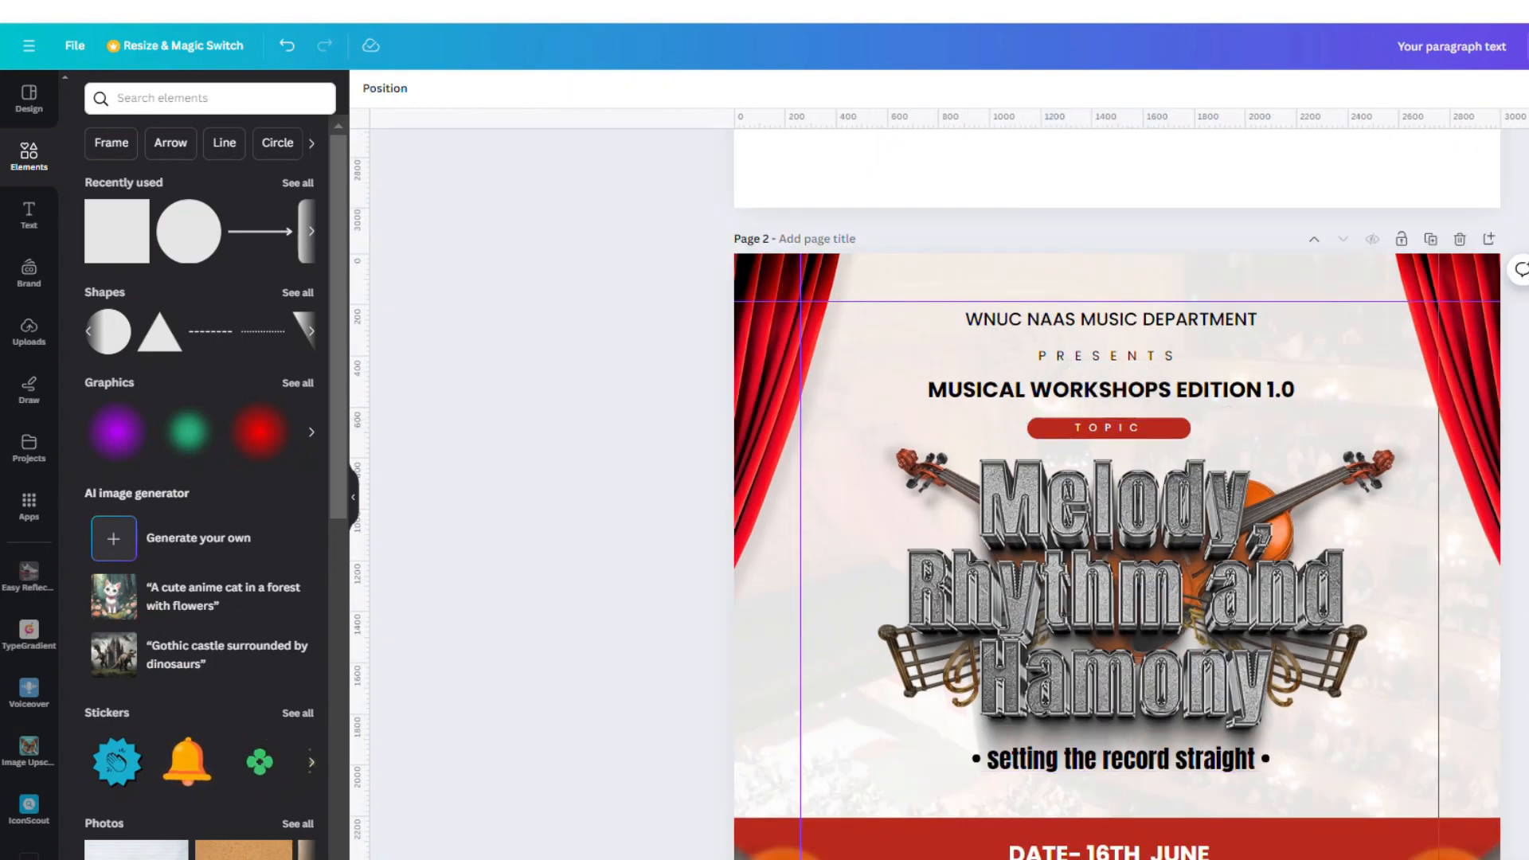
{"action": "scroll", "coordinate": [1173, 514], "scroll_direction": "down", "scroll_amount": 3}
{"action": "left_click", "coordinate": [1156, 398]}
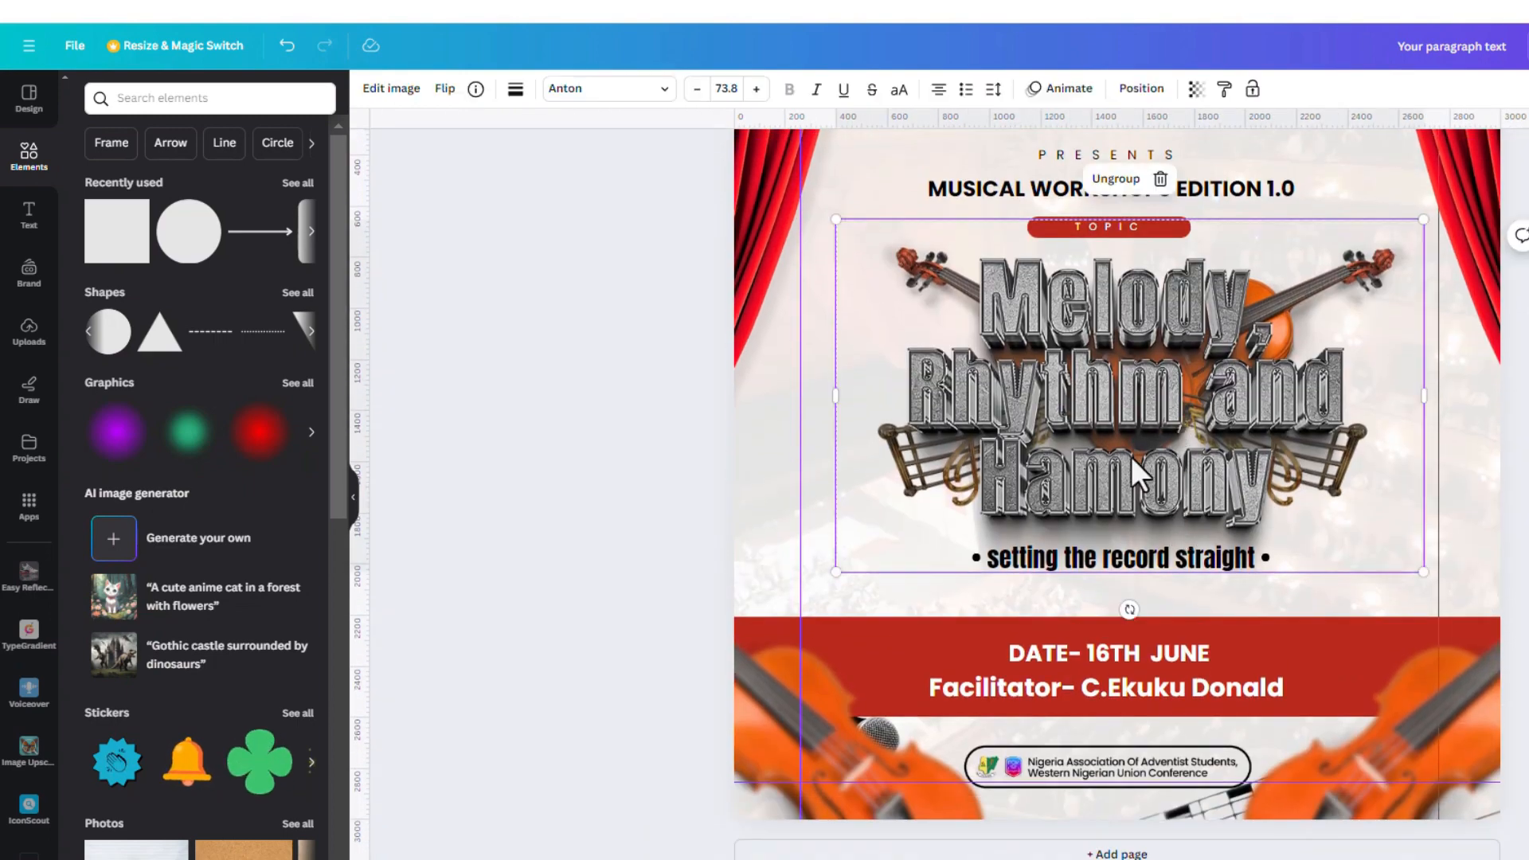
{"action": "scroll", "coordinate": [1131, 457], "scroll_direction": "down", "scroll_amount": 2}
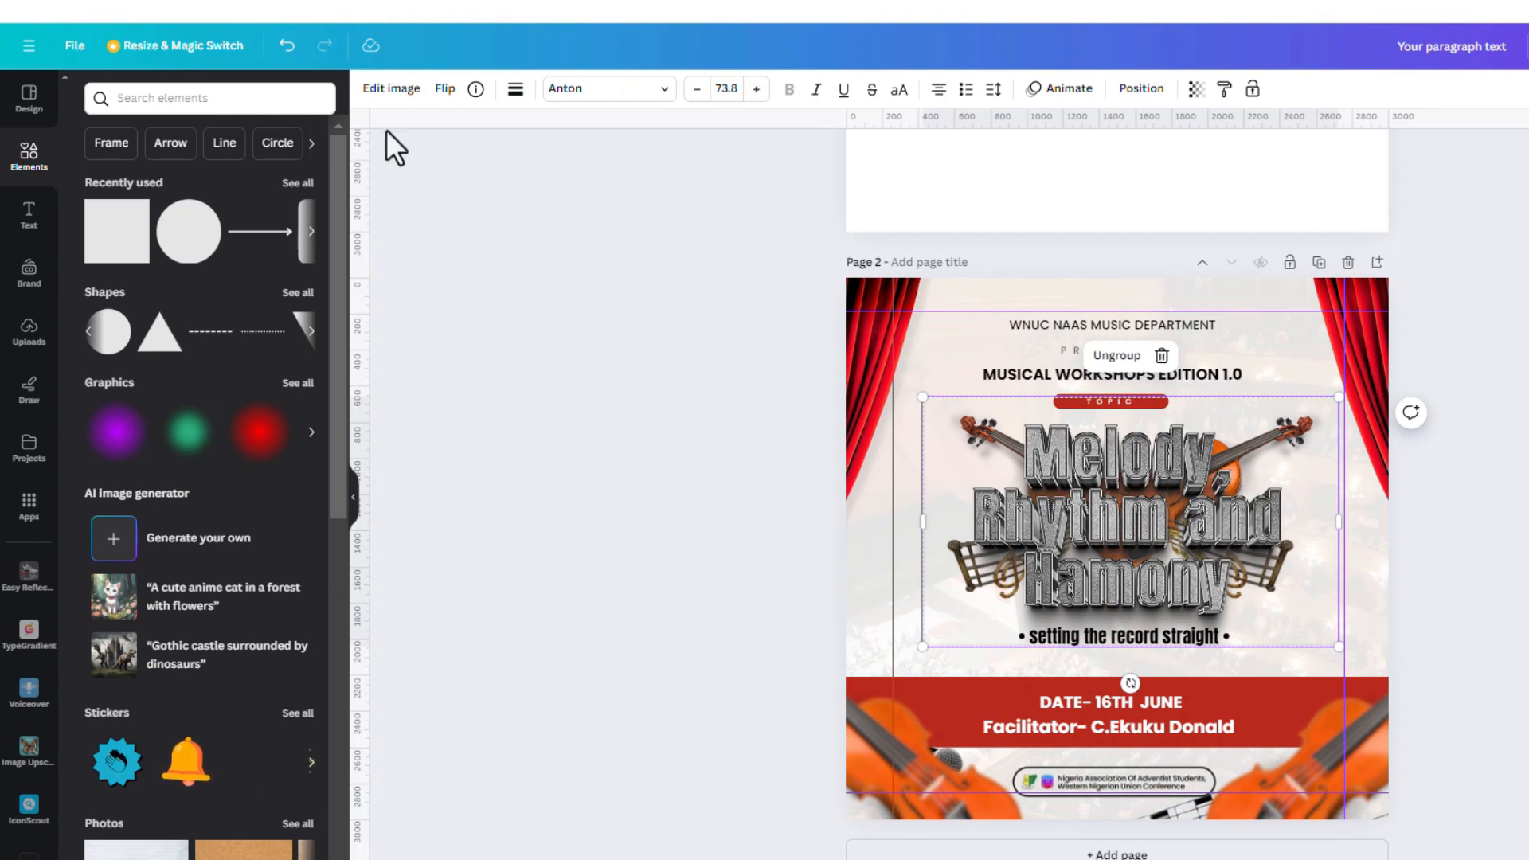
Centre the enclosing title group horizontally on the page
{"action": "left_click", "coordinate": [1141, 89]}
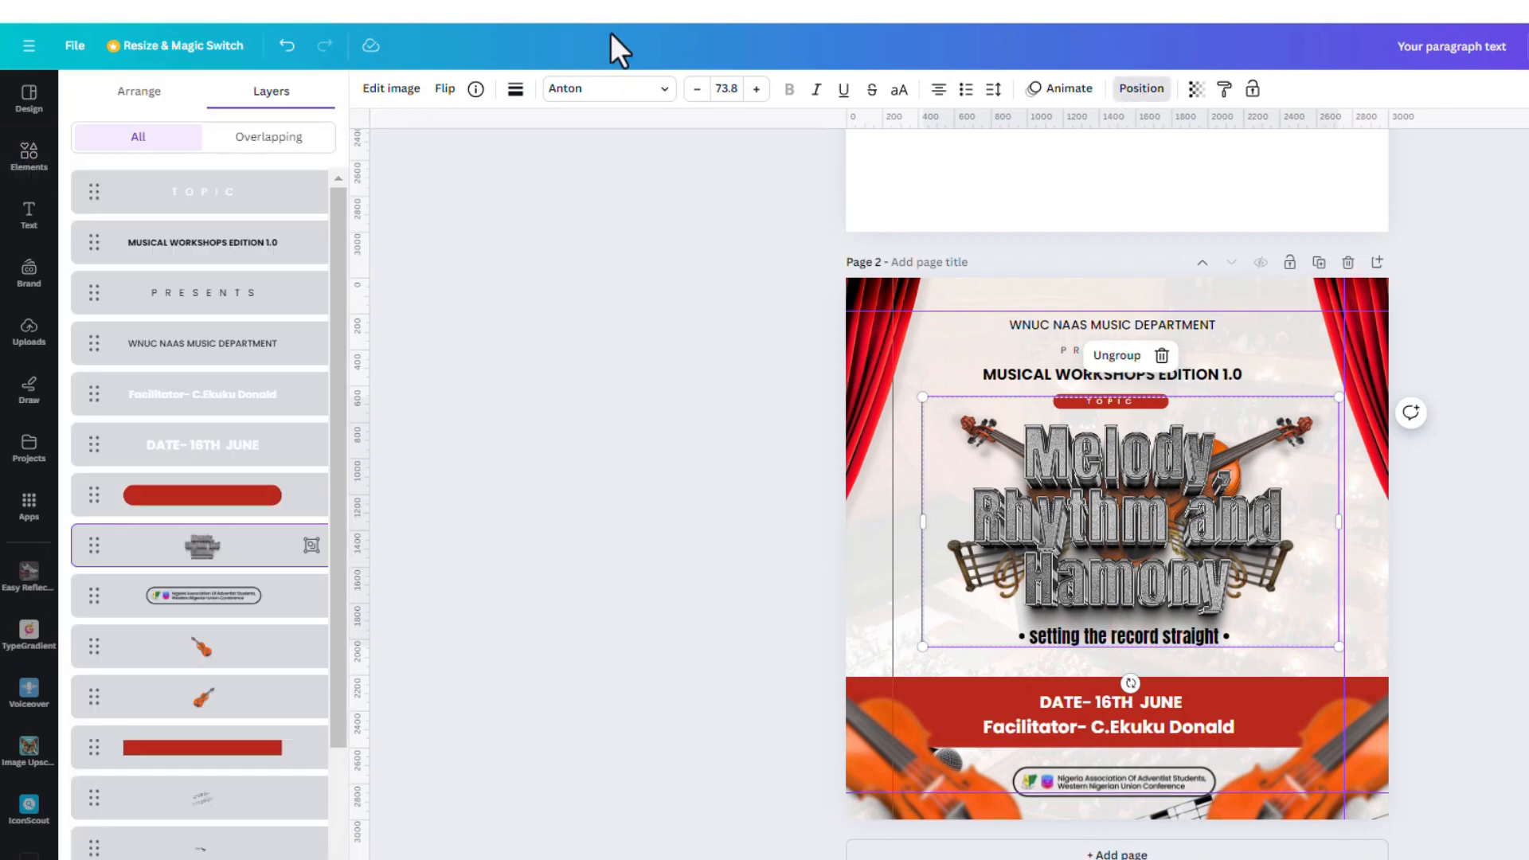
{"action": "left_click", "coordinate": [130, 94]}
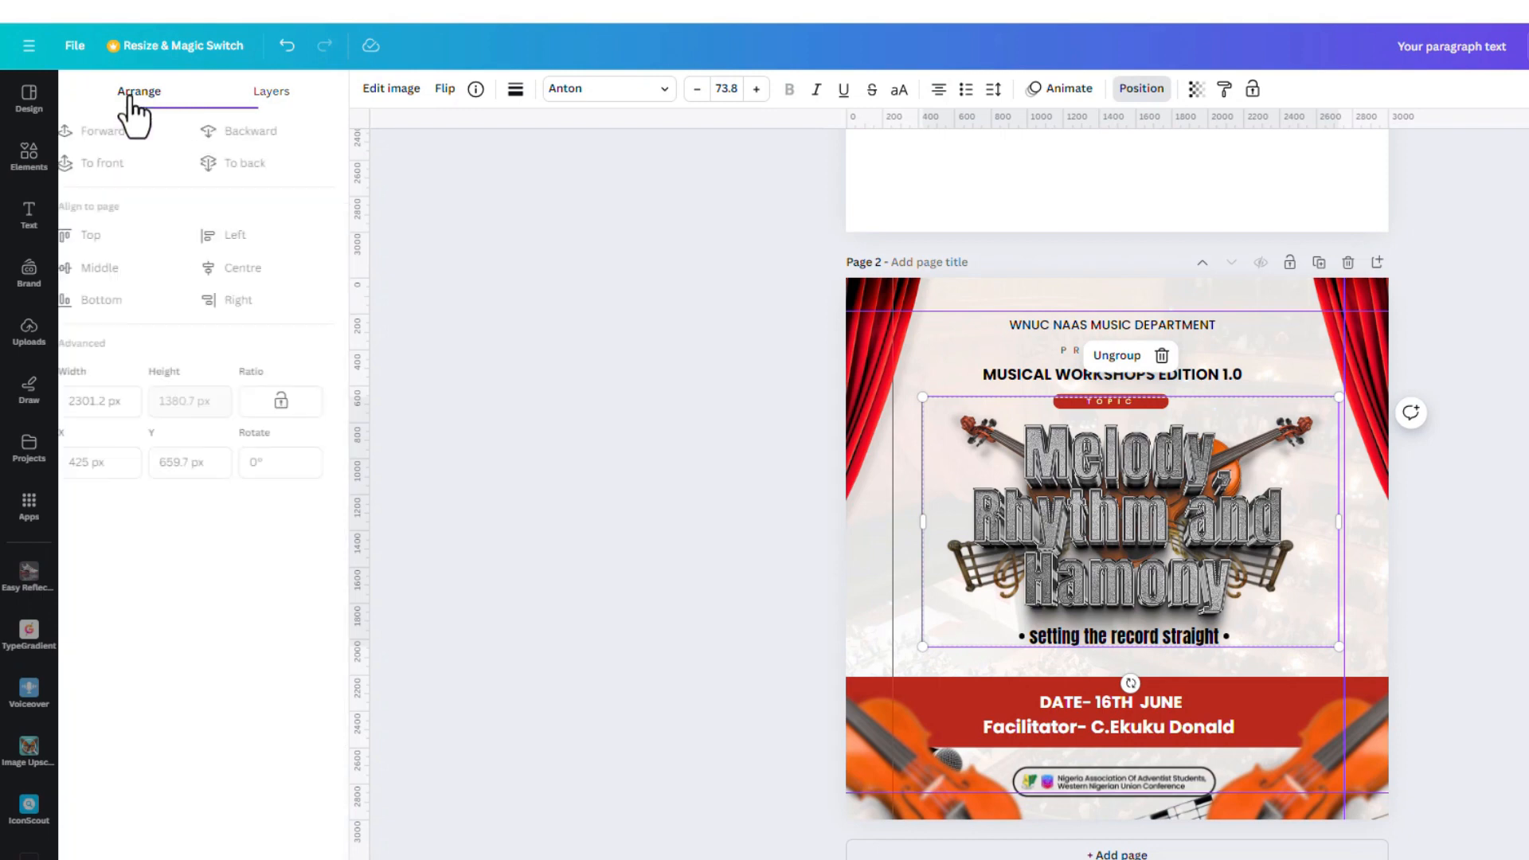
{"action": "left_click", "coordinate": [246, 273]}
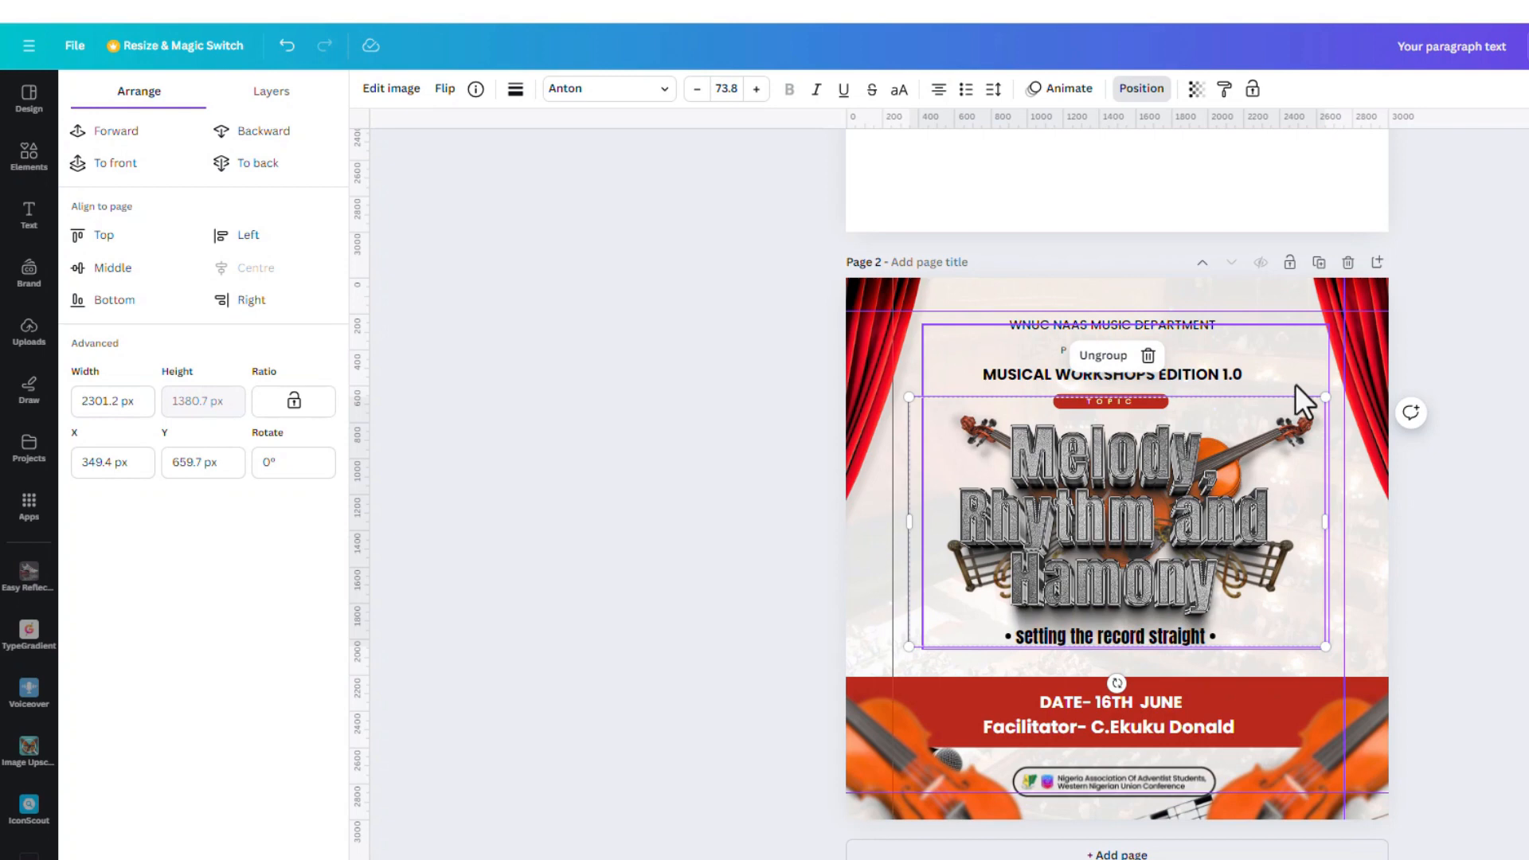
{"action": "key", "text": "ctrl+z"}
{"action": "left_click", "coordinate": [255, 274]}
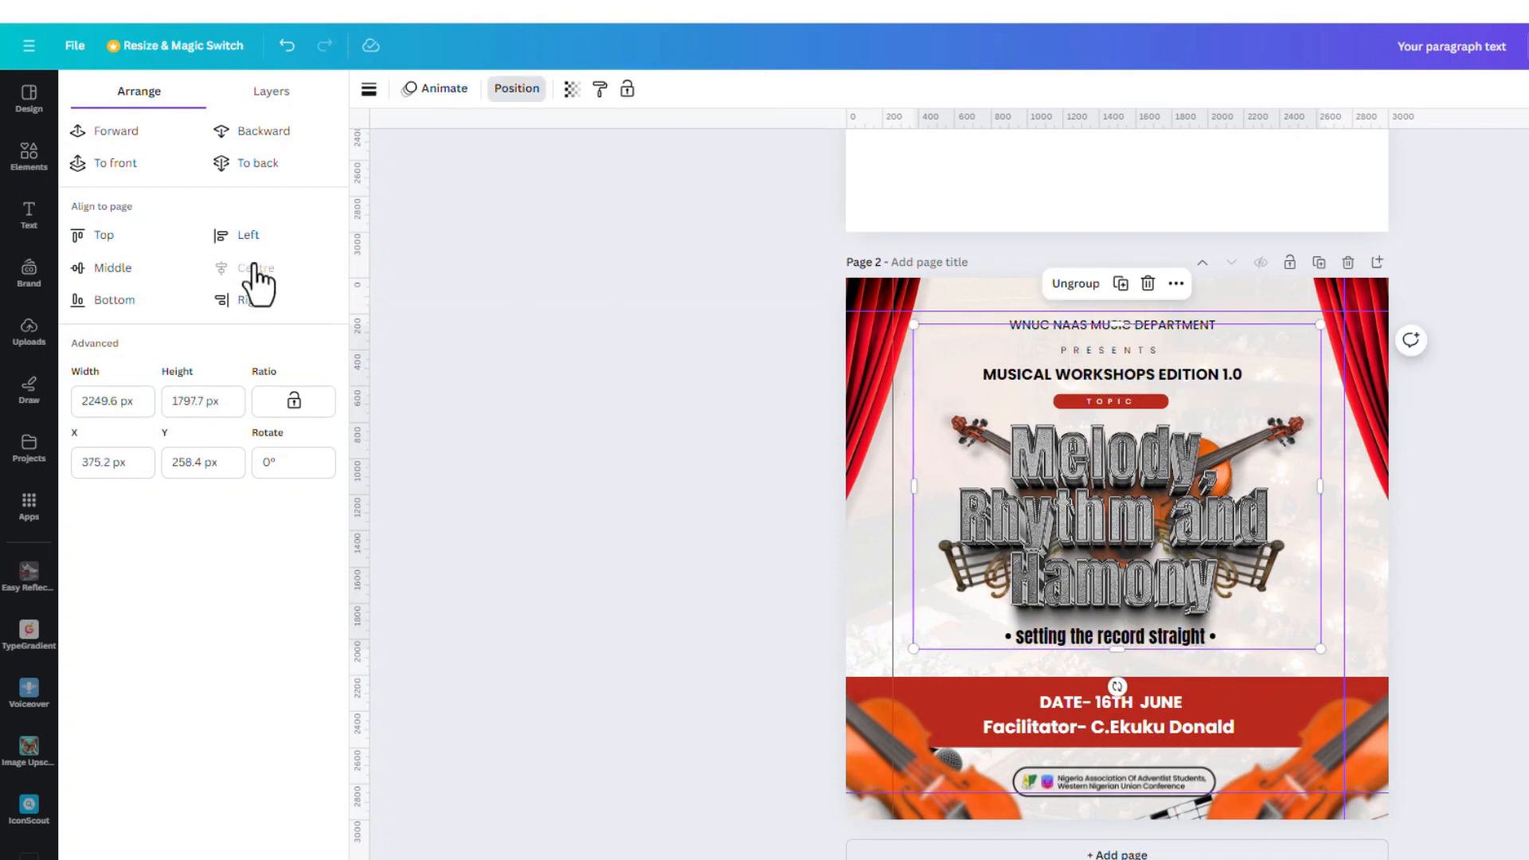
Centre the Facilitator line, the DATE- 16TH JUNE line and the logo badge on the page
{"action": "left_click", "coordinate": [1118, 731]}
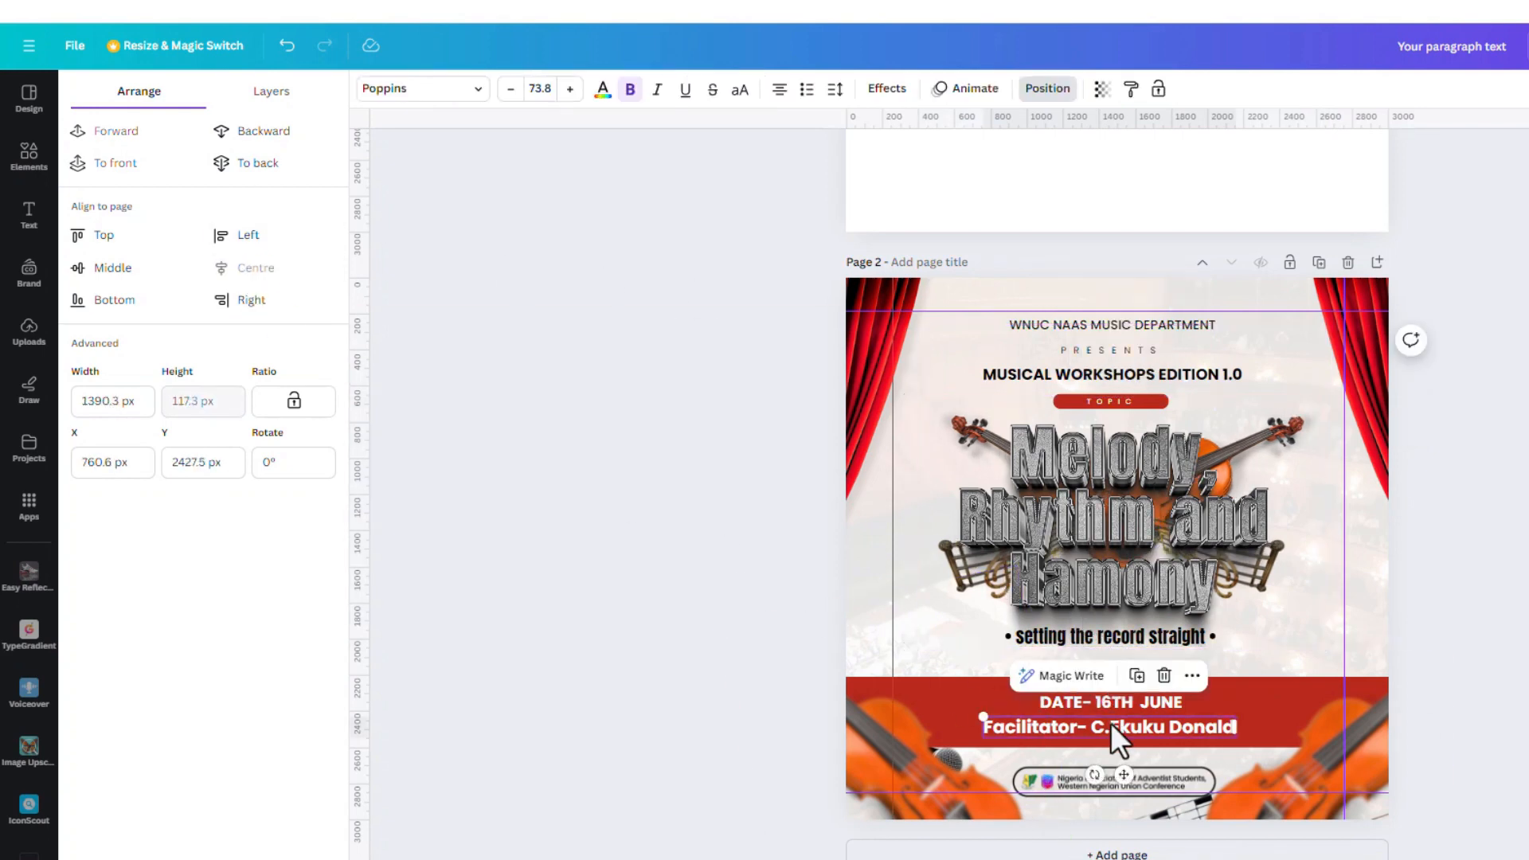
{"action": "left_click", "coordinate": [222, 269]}
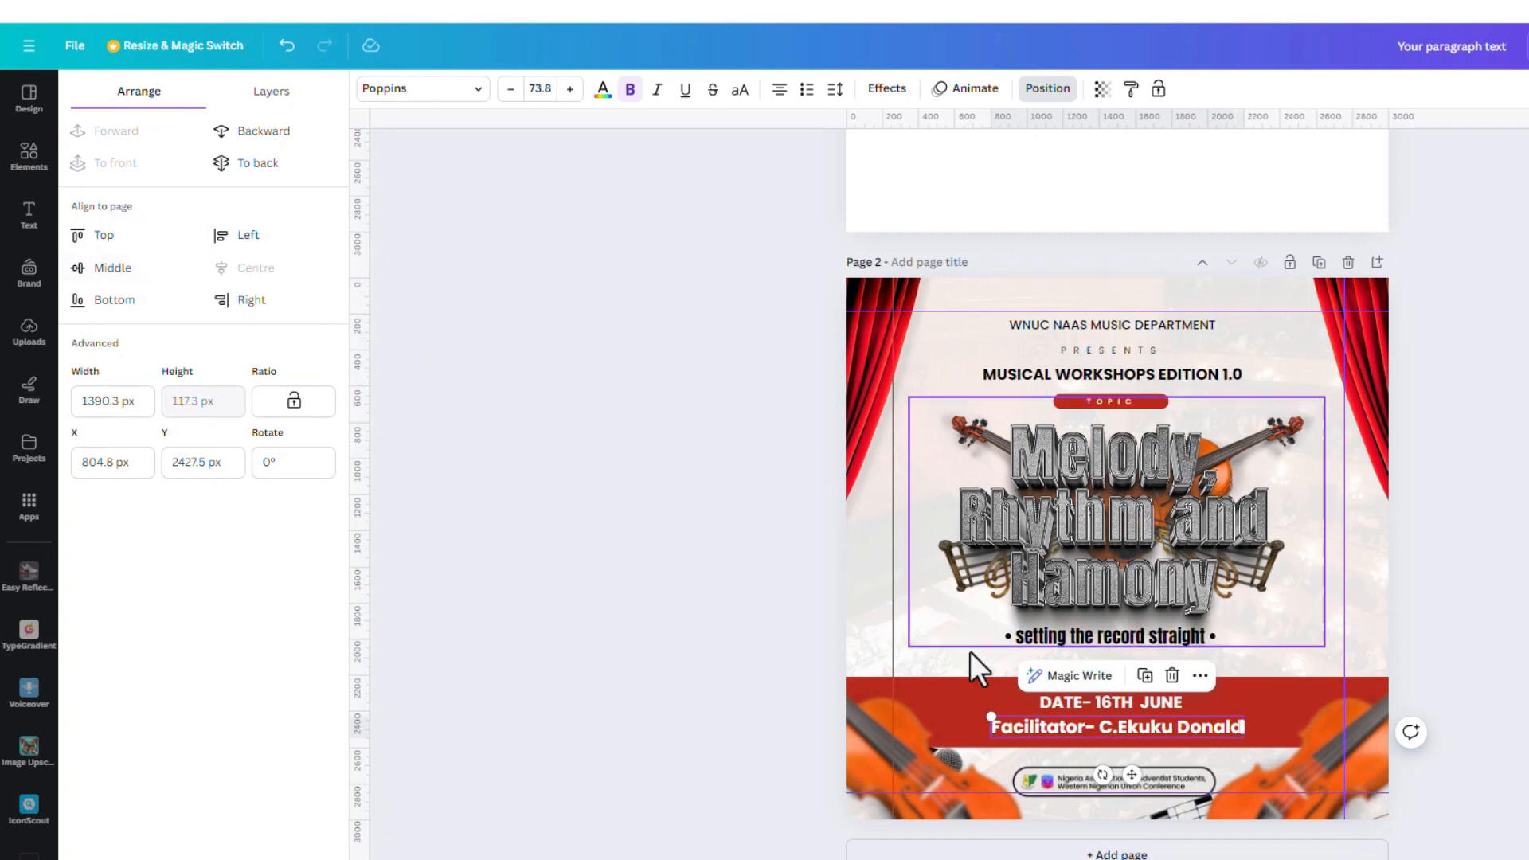
{"action": "left_click", "coordinate": [1112, 707]}
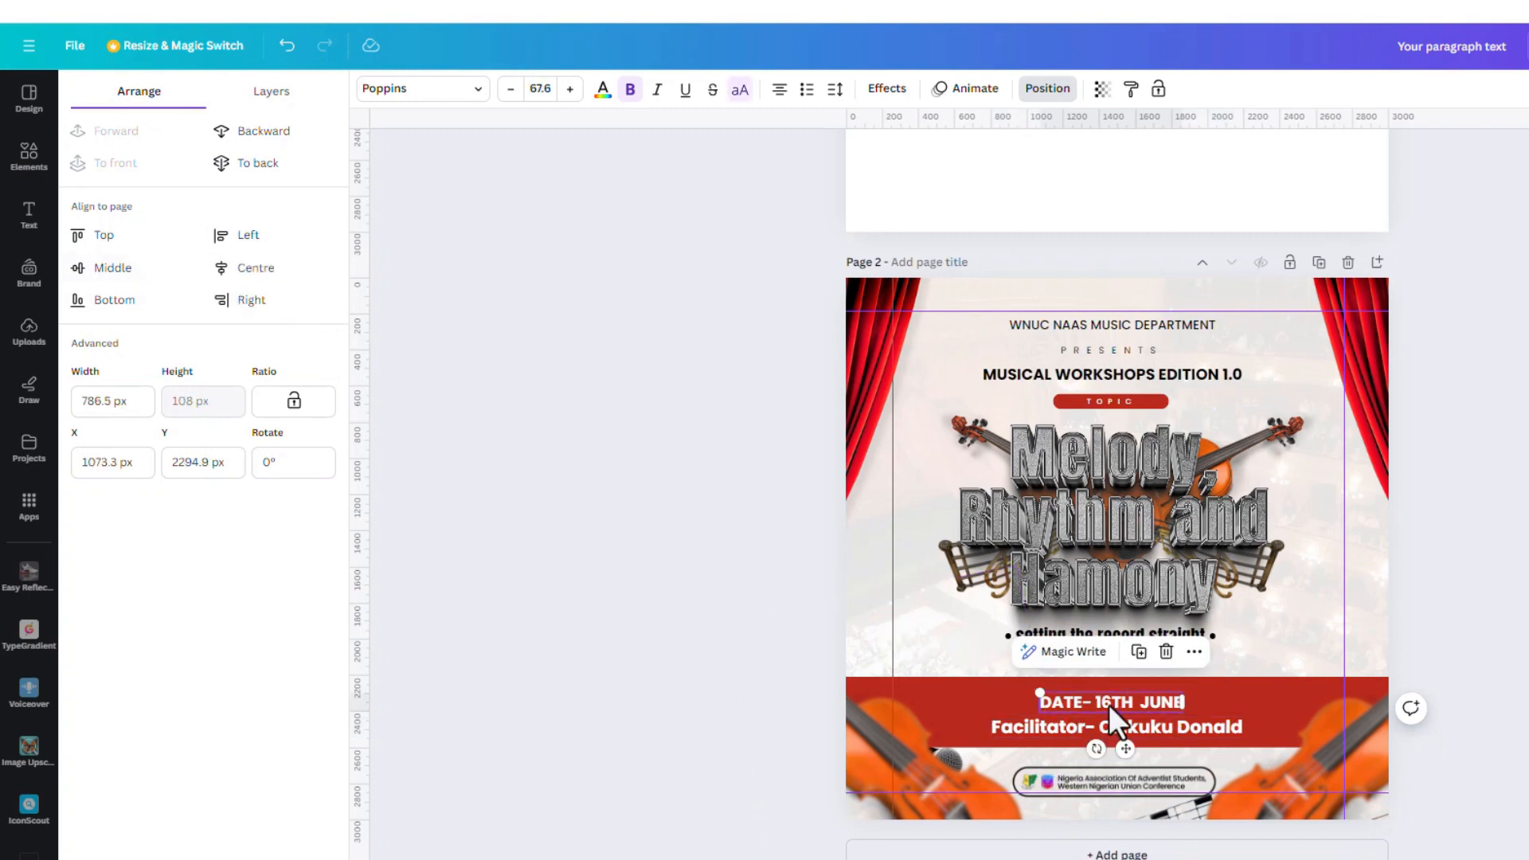
{"action": "left_click", "coordinate": [262, 277]}
{"action": "left_click", "coordinate": [1068, 783]}
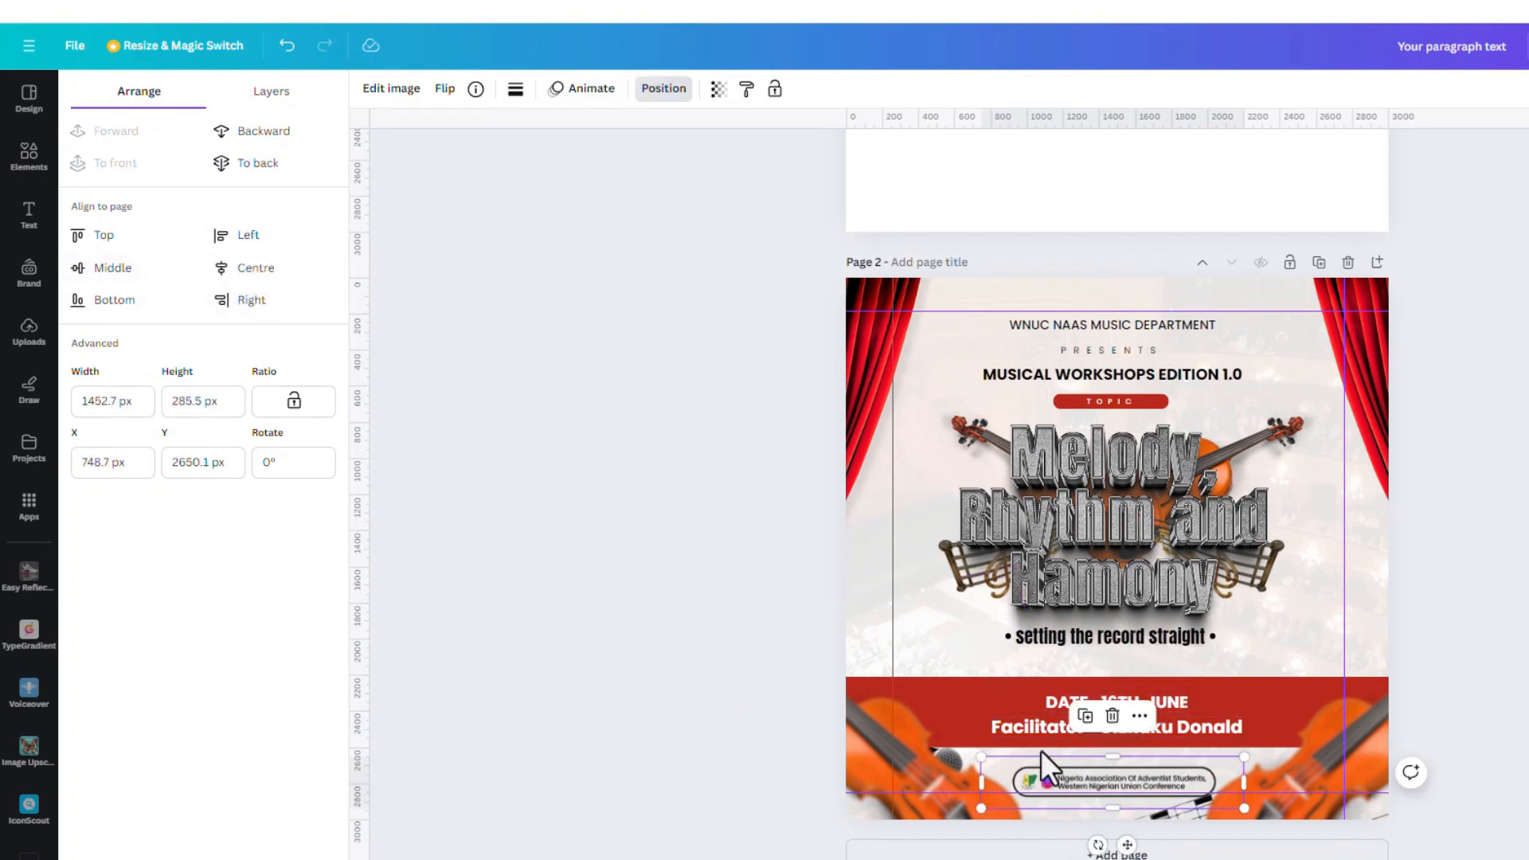
{"action": "left_click", "coordinate": [269, 273]}
Centre the MUSICAL WORKSHOPS EDITION 1.0 heading, PRESENTS, the department heading and TOPIC on the page
{"action": "left_click", "coordinate": [1002, 374]}
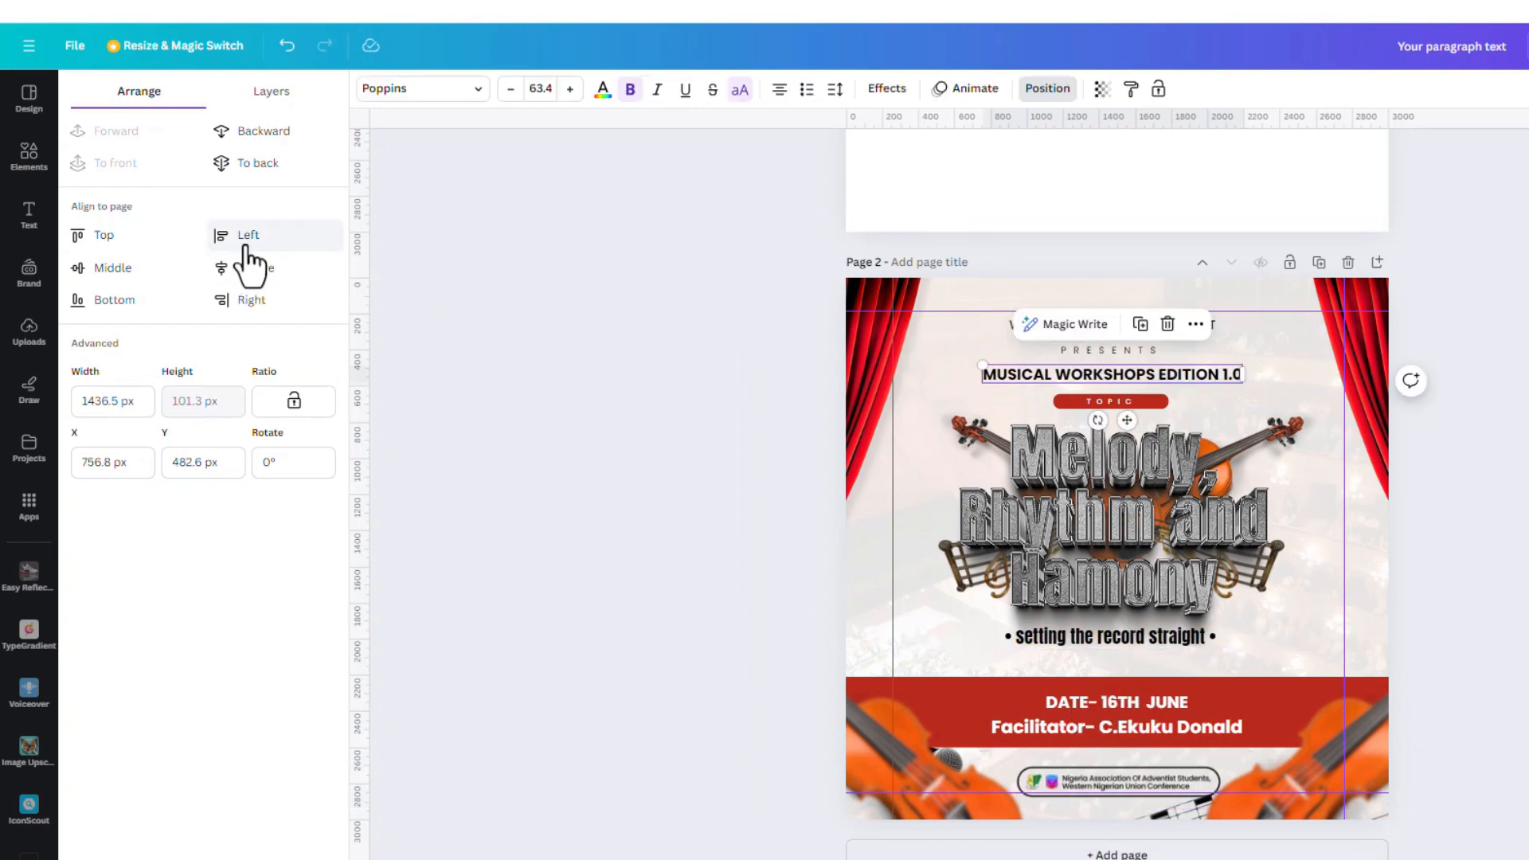
{"action": "left_click", "coordinate": [254, 301]}
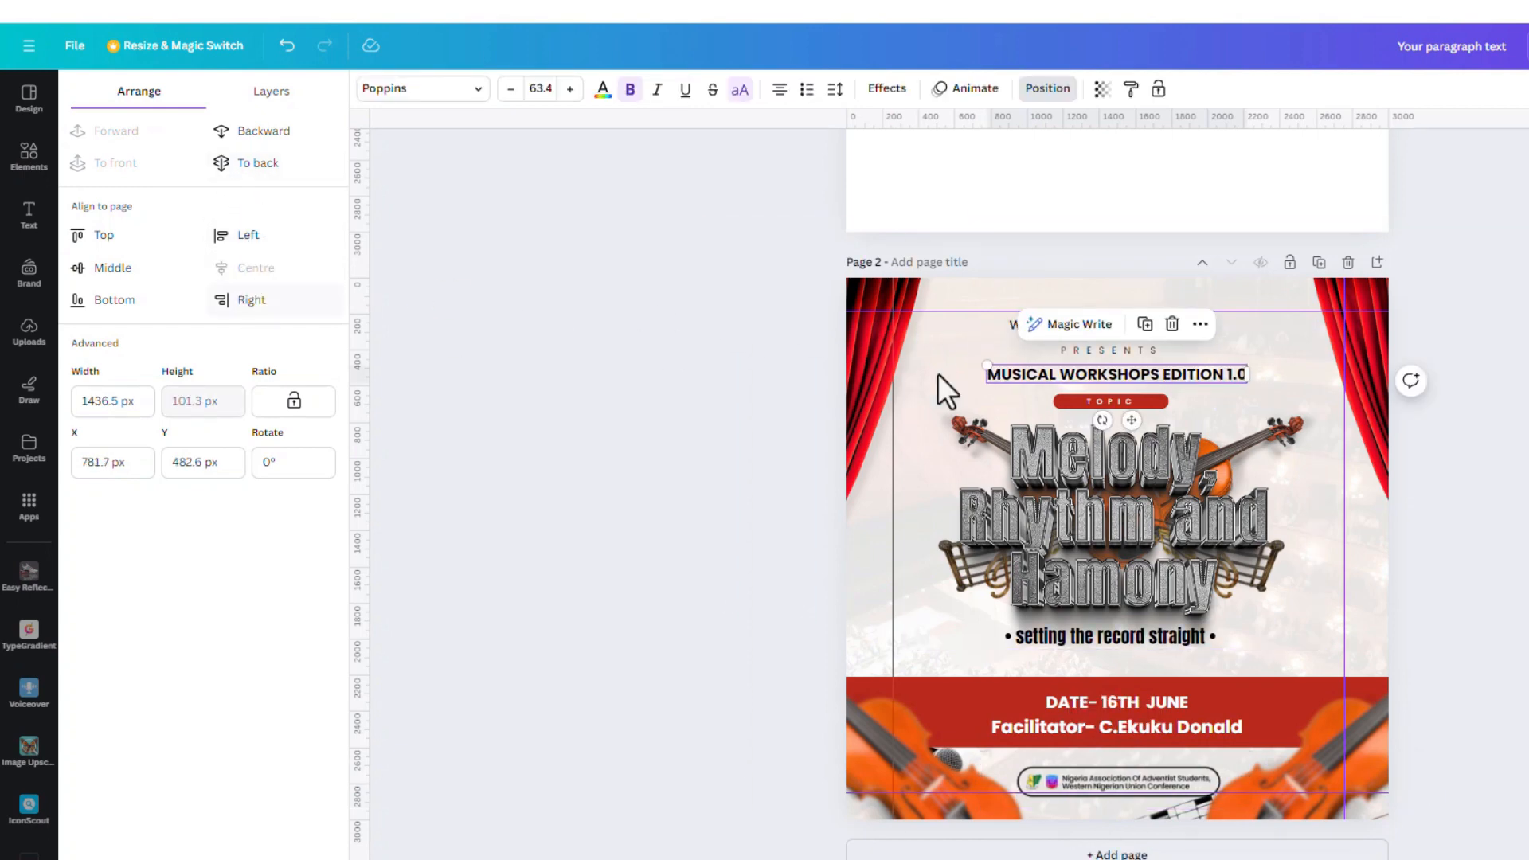
{"action": "left_click", "coordinate": [1102, 352]}
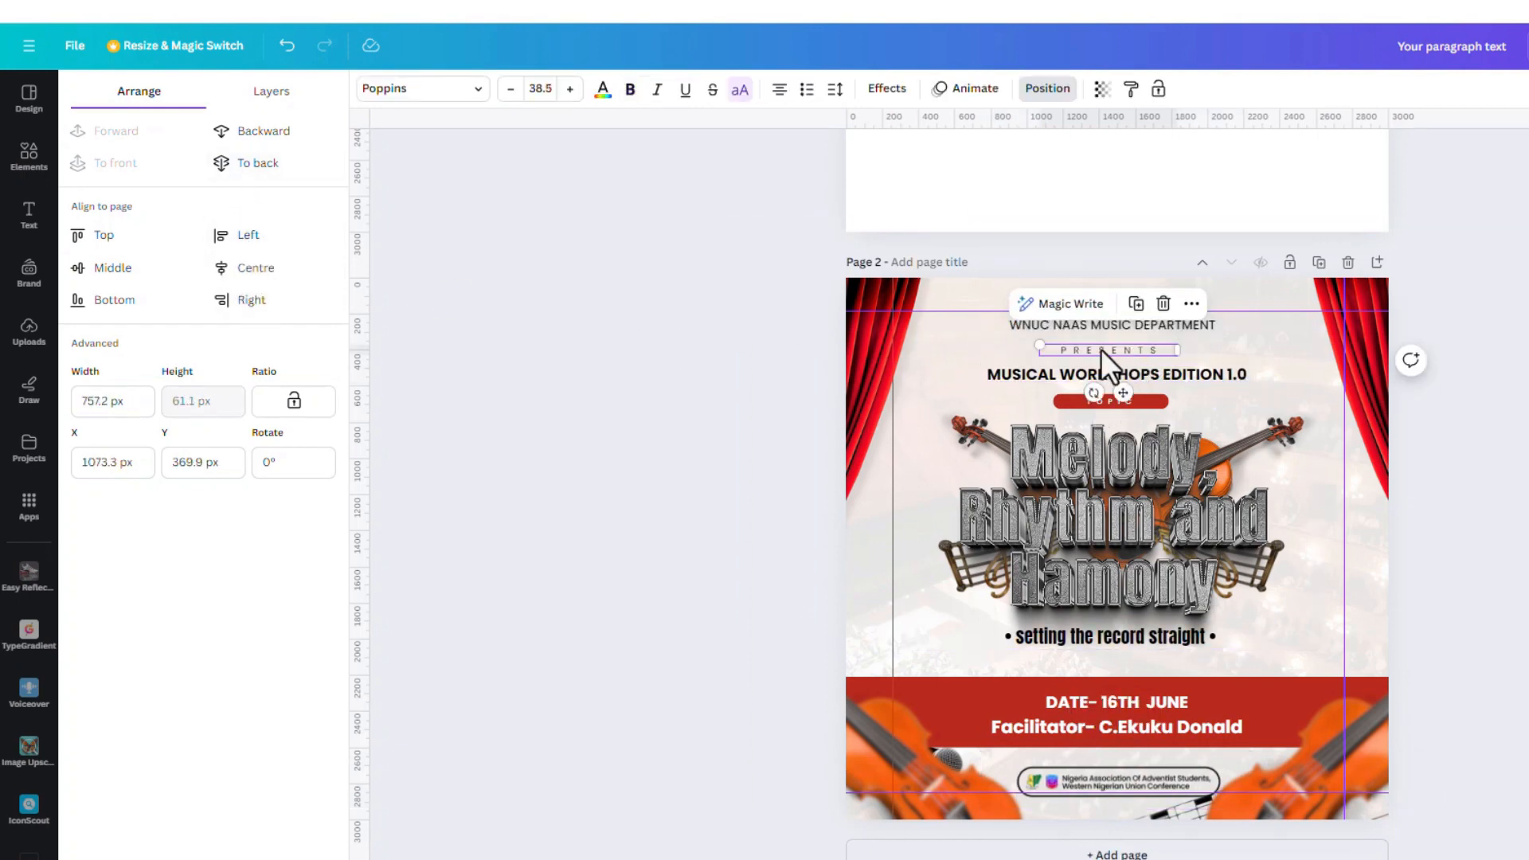
{"action": "left_click", "coordinate": [253, 279]}
{"action": "left_click", "coordinate": [1023, 328]}
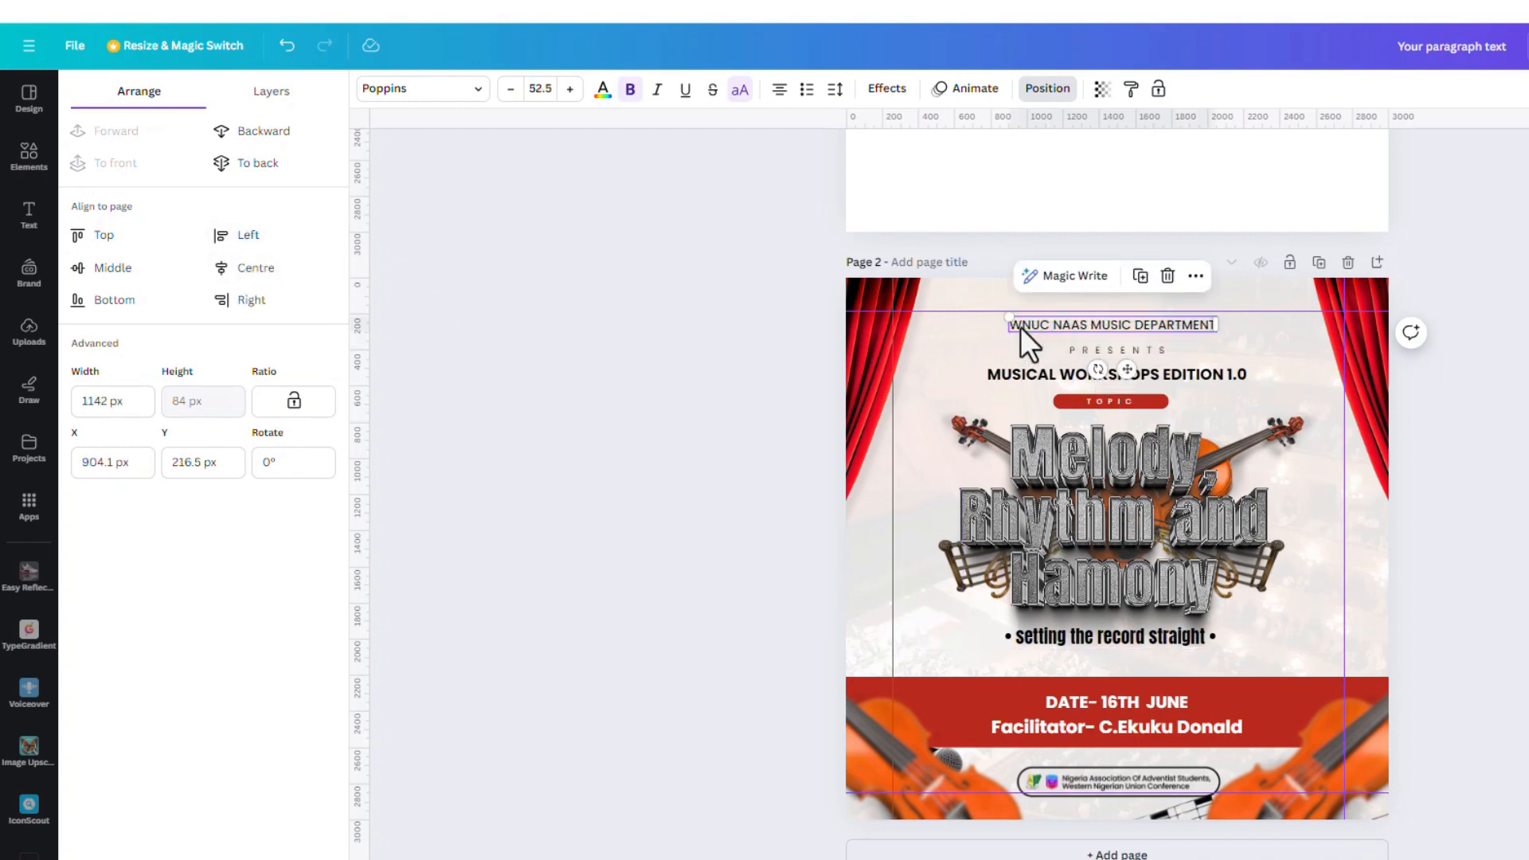
{"action": "left_click", "coordinate": [267, 271]}
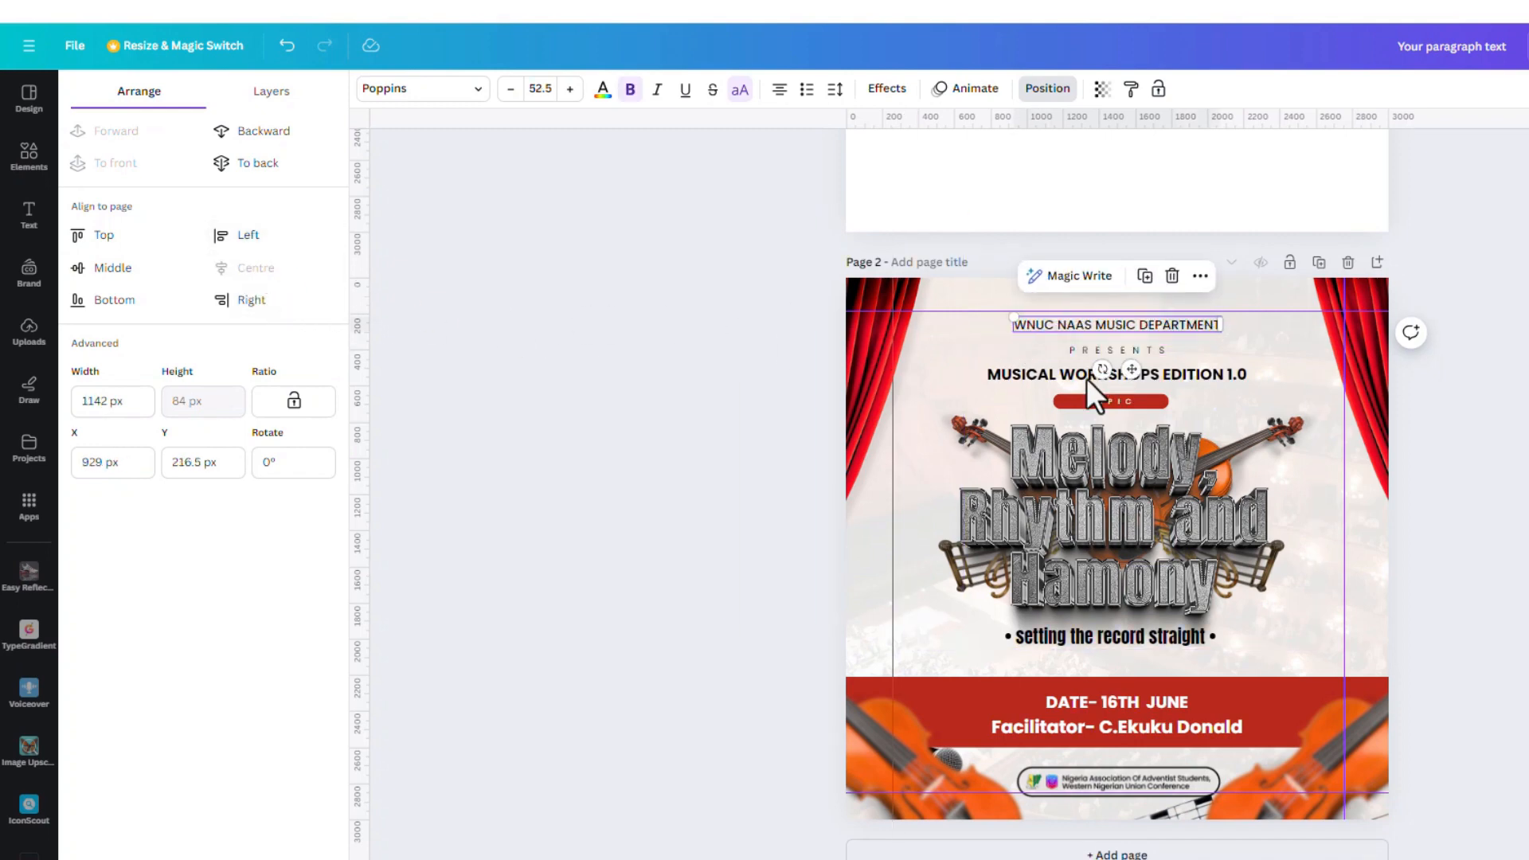
{"action": "left_click", "coordinate": [1126, 405]}
{"action": "left_click", "coordinate": [283, 275]}
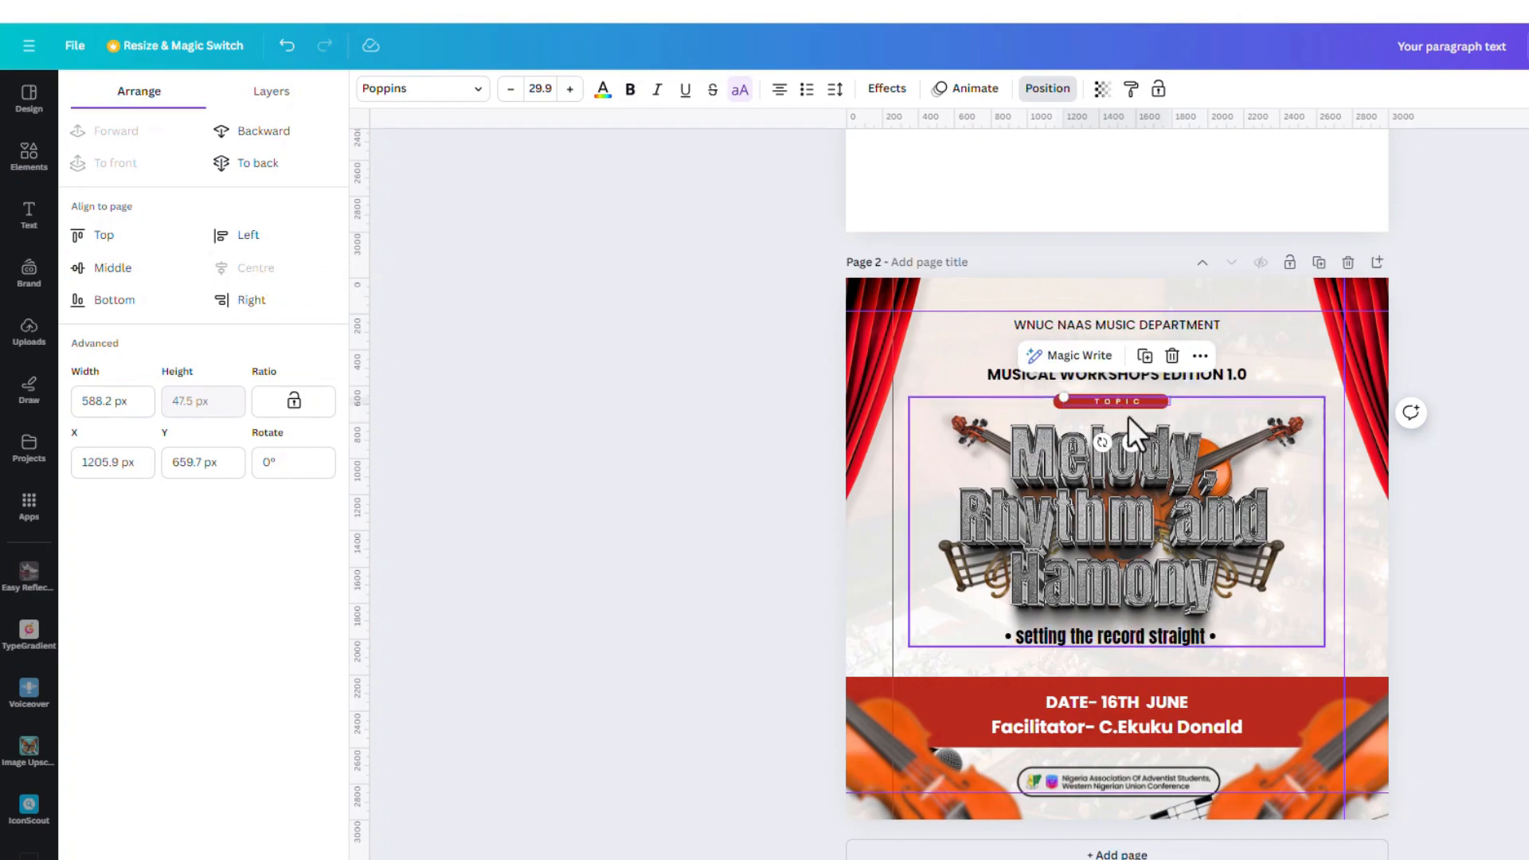
Narrow the TOPIC text box to fit the pill and centre it on the page
{"action": "scroll", "coordinate": [1137, 406], "scroll_direction": "up", "scroll_amount": 3, "text": "ctrl"}
{"action": "scroll", "coordinate": [1139, 398], "scroll_direction": "up", "scroll_amount": 2, "text": "ctrl"}
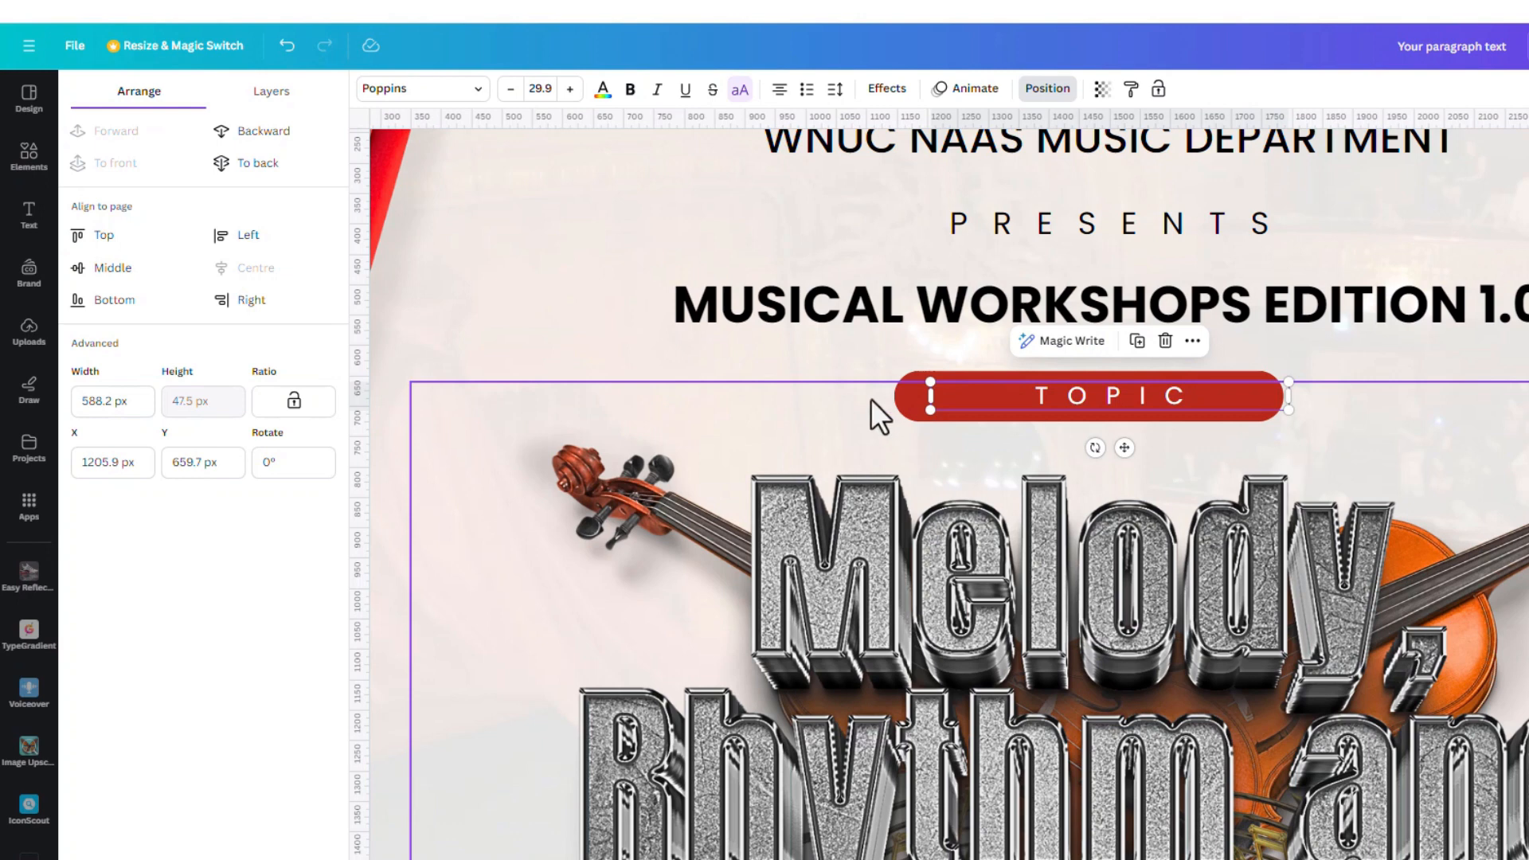
{"action": "left_click_drag", "start_coordinate": [929, 395], "coordinate": [1116, 403]}
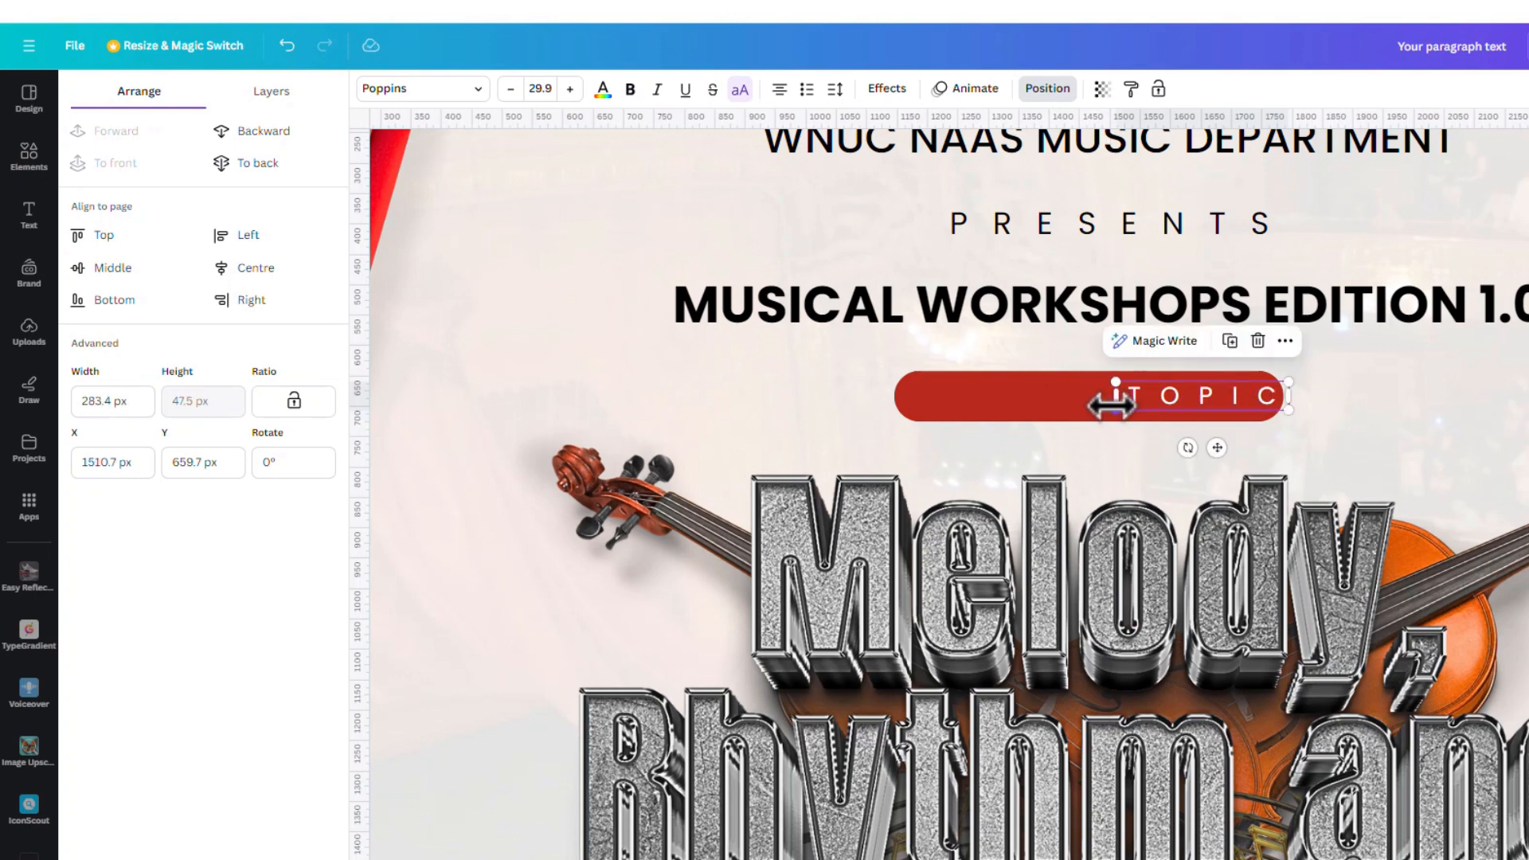
{"action": "left_click", "coordinate": [234, 271]}
Centre the red pill horizontally on the page and deselect everything
{"action": "left_click", "coordinate": [919, 395]}
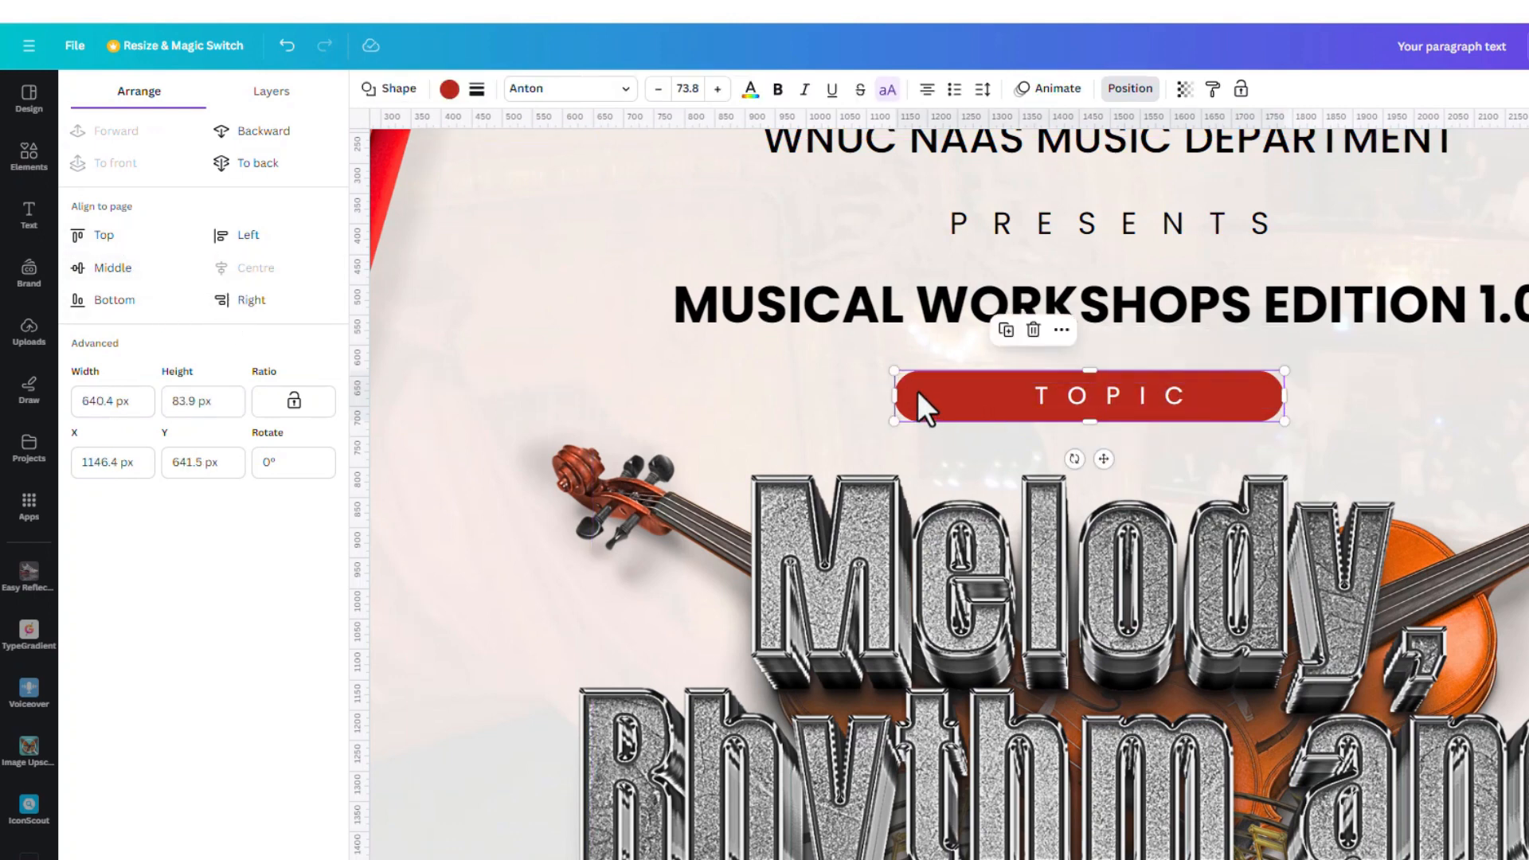
{"action": "left_click", "coordinate": [266, 273]}
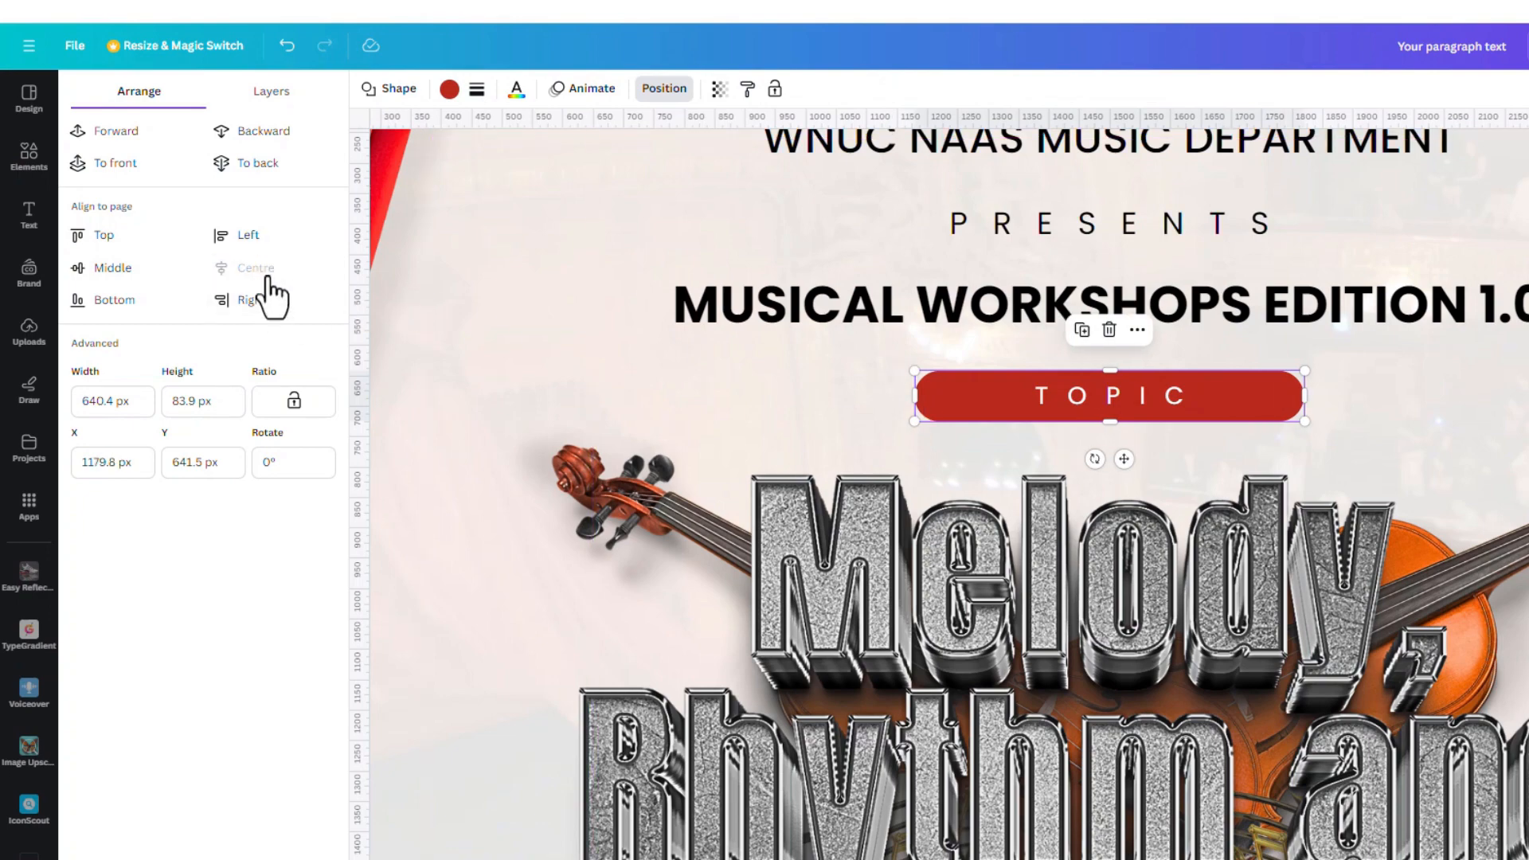
{"action": "left_click", "coordinate": [484, 278]}
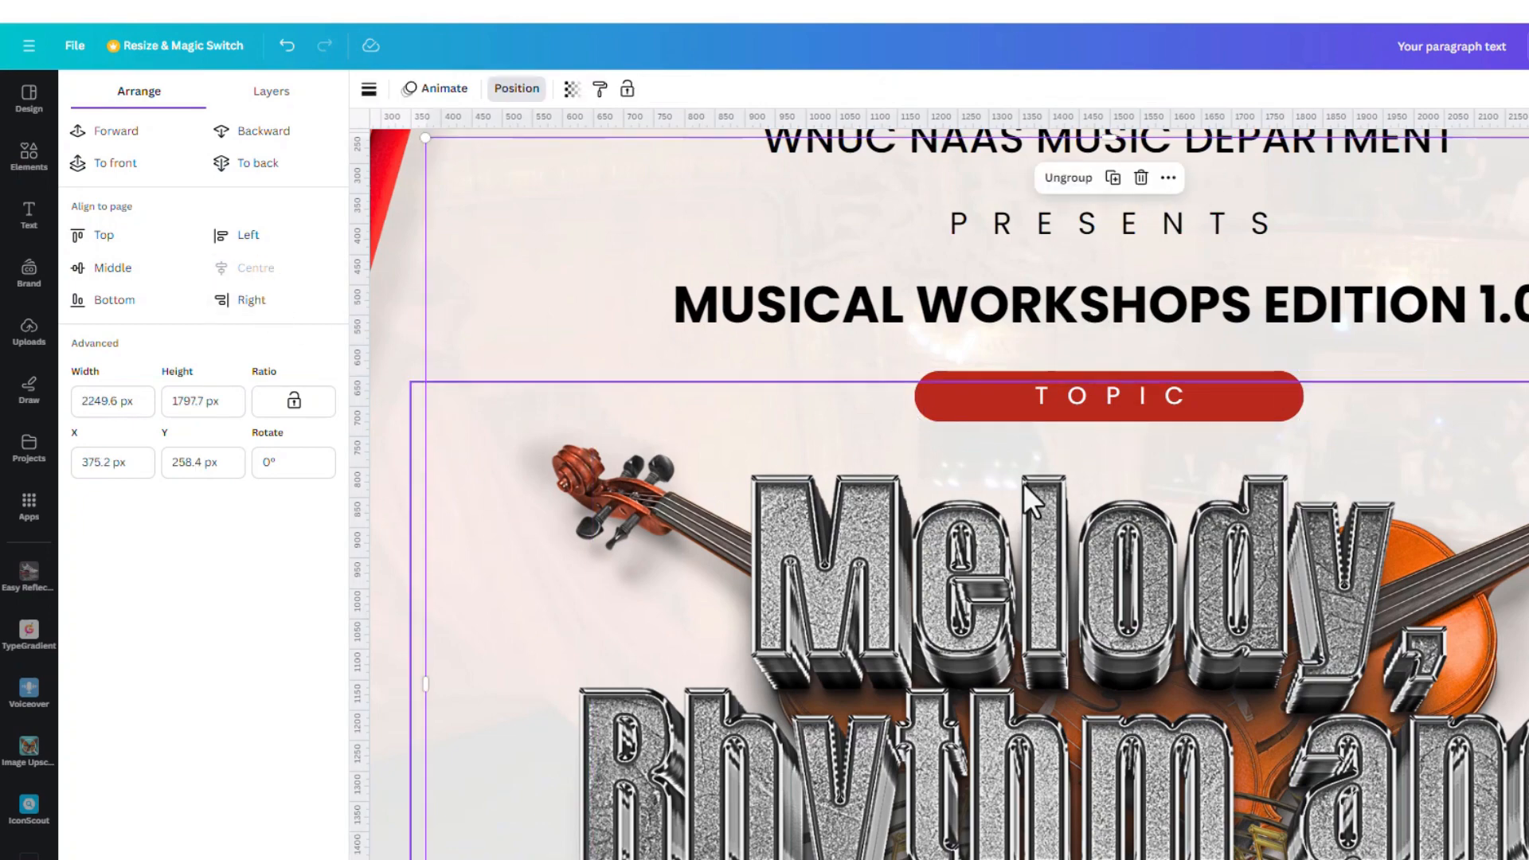
{"action": "scroll", "coordinate": [1021, 479], "scroll_direction": "down", "scroll_amount": 5}
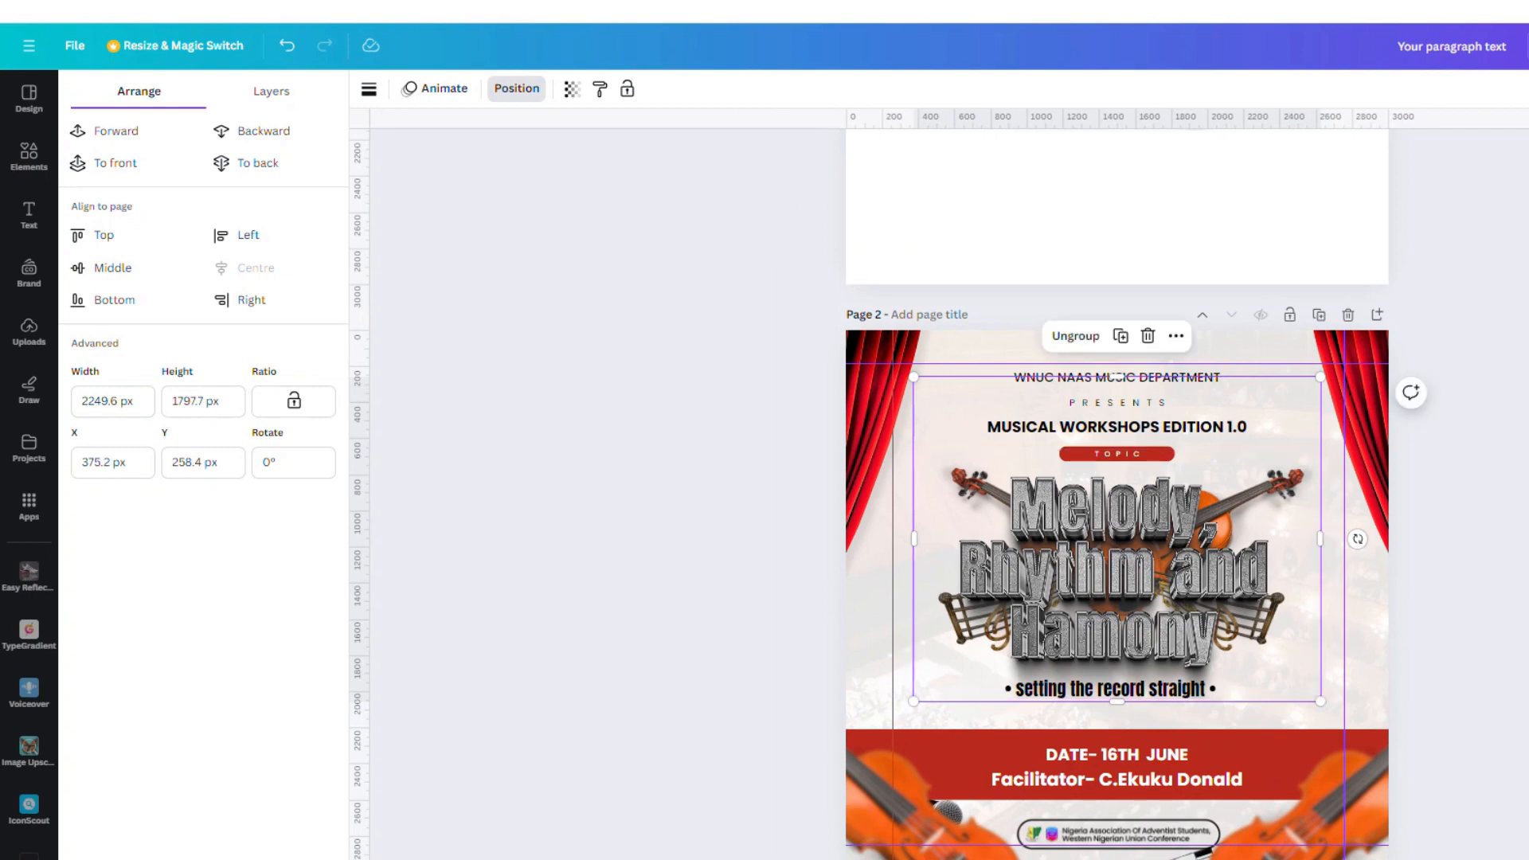
{"action": "left_click", "coordinate": [1413, 513]}
{"action": "left_click", "coordinate": [1460, 510]}
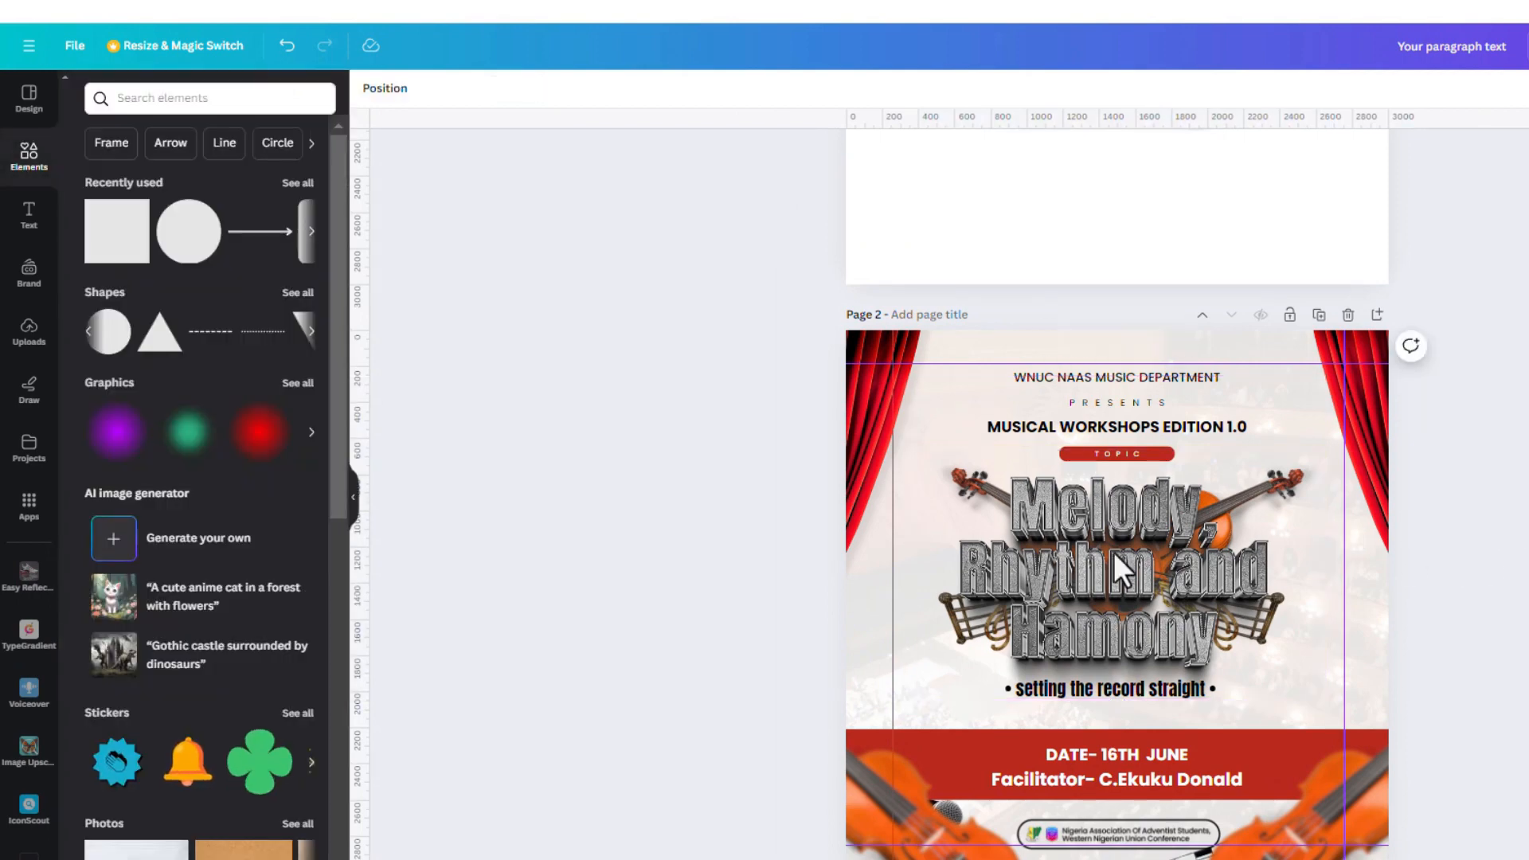
Download the flyer as a PNG, saved as 'Your paragraph text (7)'
{"action": "scroll", "coordinate": [1020, 551], "scroll_direction": "down", "scroll_amount": 1}
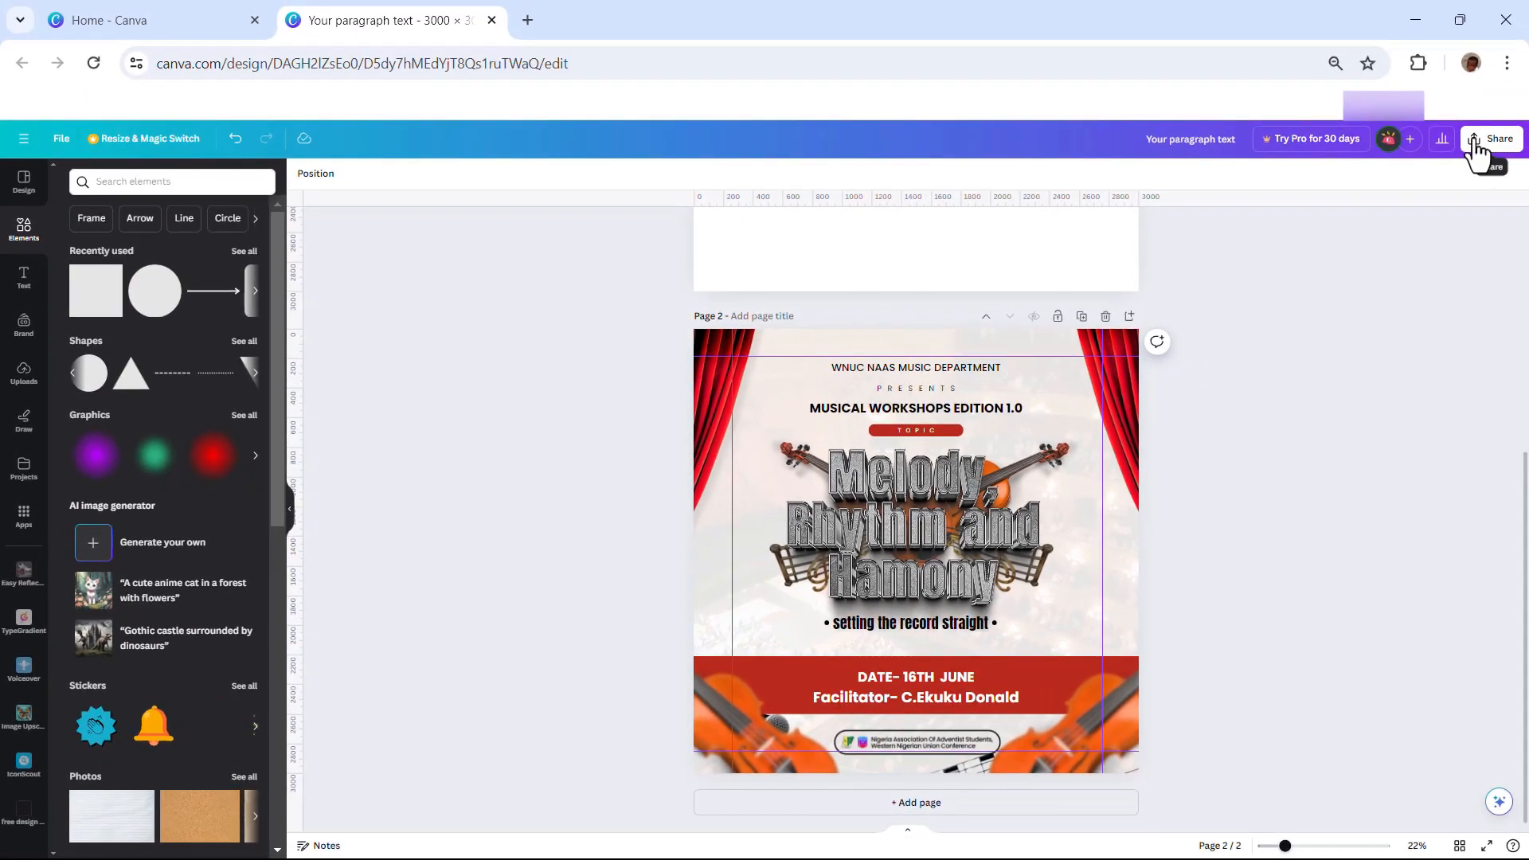
{"action": "left_click", "coordinate": [1476, 147]}
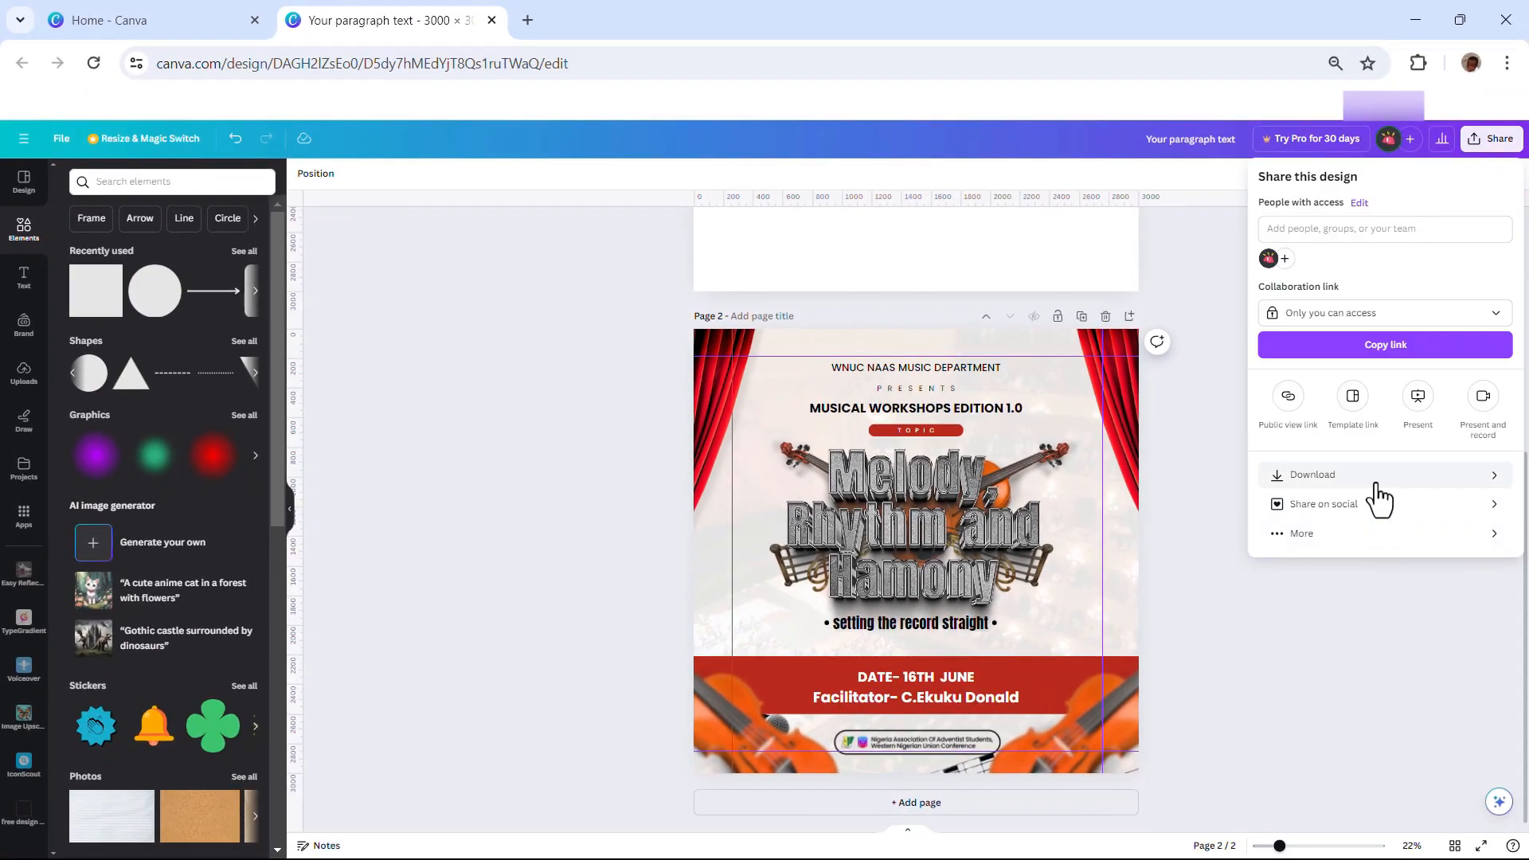
{"action": "left_click", "coordinate": [1377, 480]}
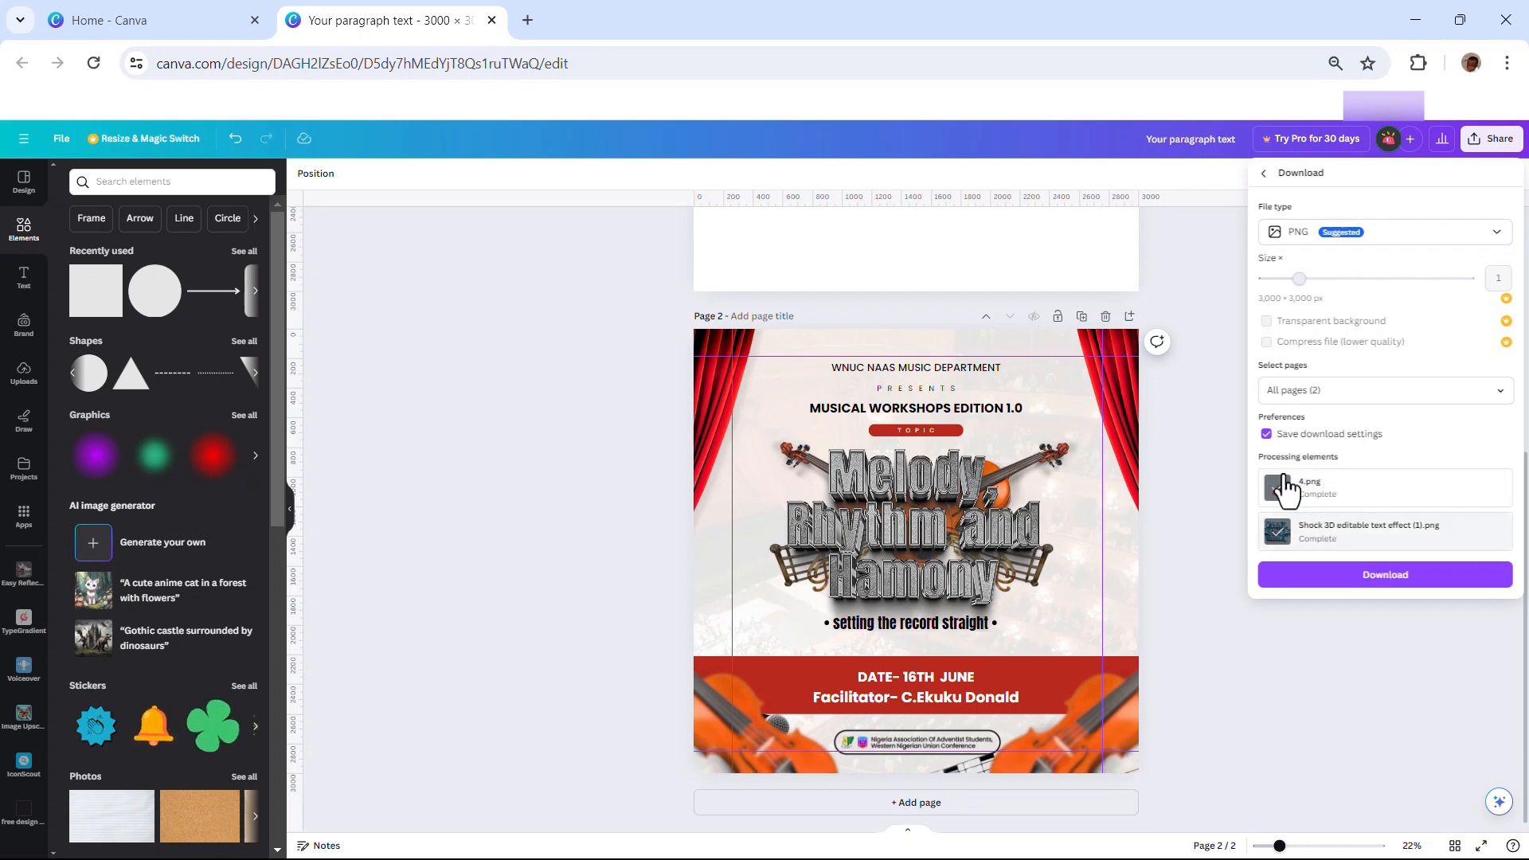
{"action": "left_click", "coordinate": [1445, 392]}
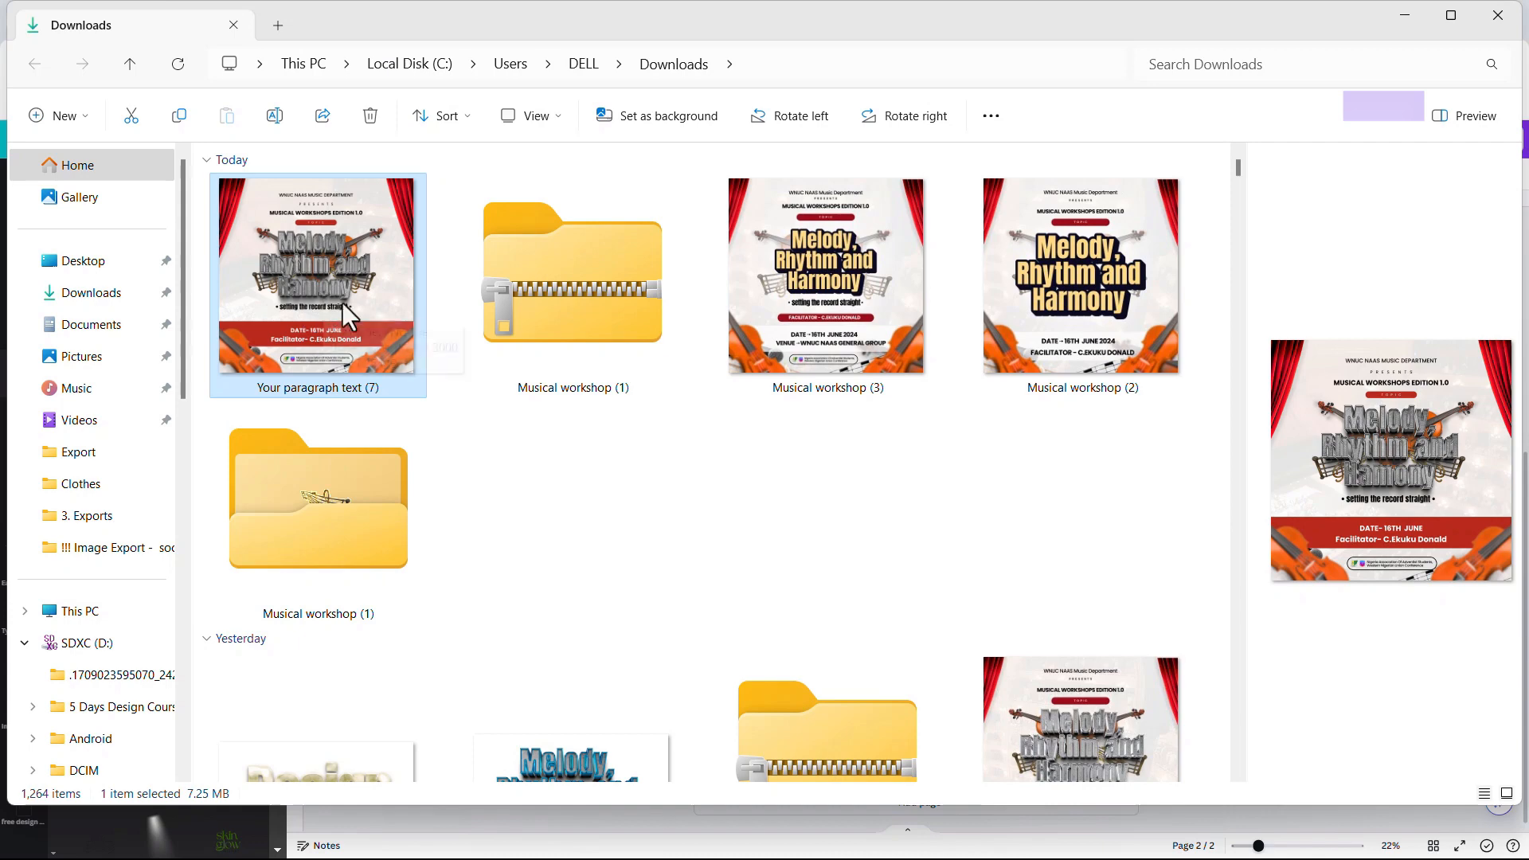
Drag the 'Your paragraph text (7)' PNG from Downloads toward Canva in the browser
{"action": "left_click_drag", "start_coordinate": [275, 308], "coordinate": [176, 503]}
{"action": "key", "text": "alt+Tab"}
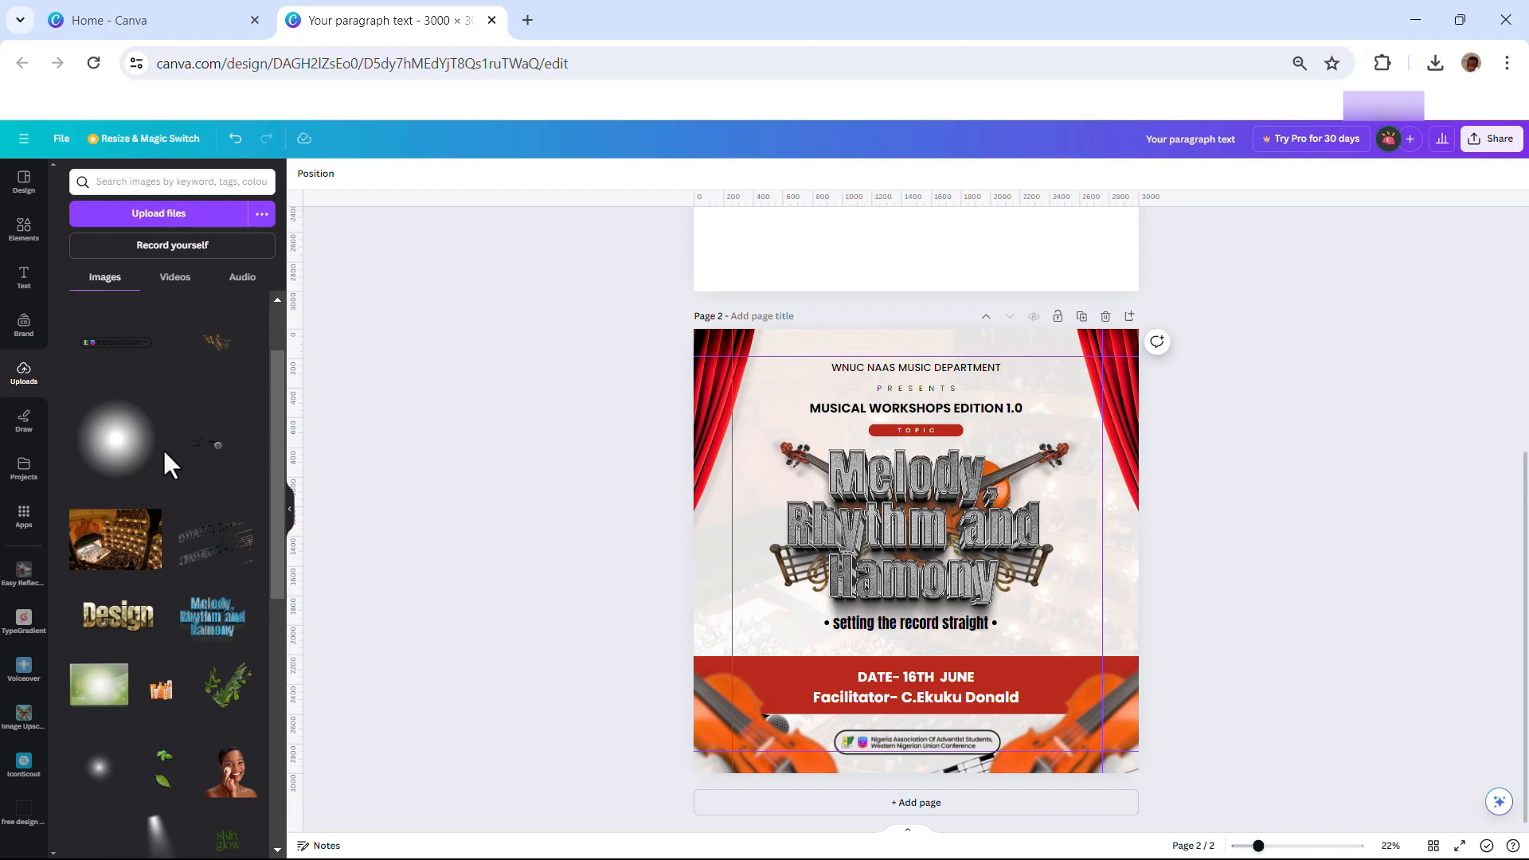
Add a blank page 3 and place the uploaded flyer PNG on it, enlarged to fill the page
{"action": "scroll", "coordinate": [981, 704], "scroll_direction": "down", "scroll_amount": 1}
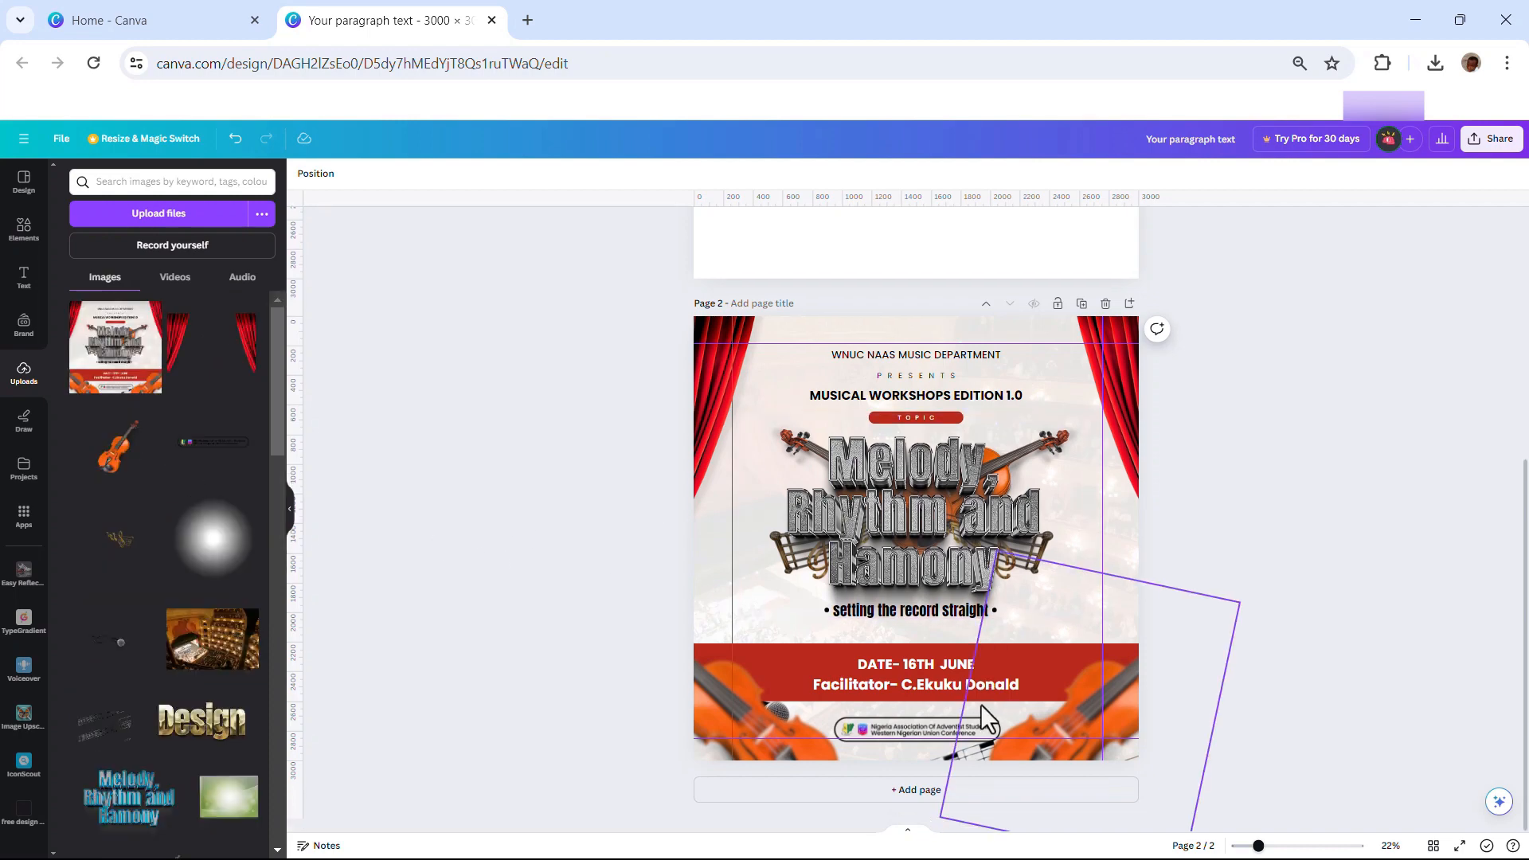
{"action": "left_click", "coordinate": [911, 805]}
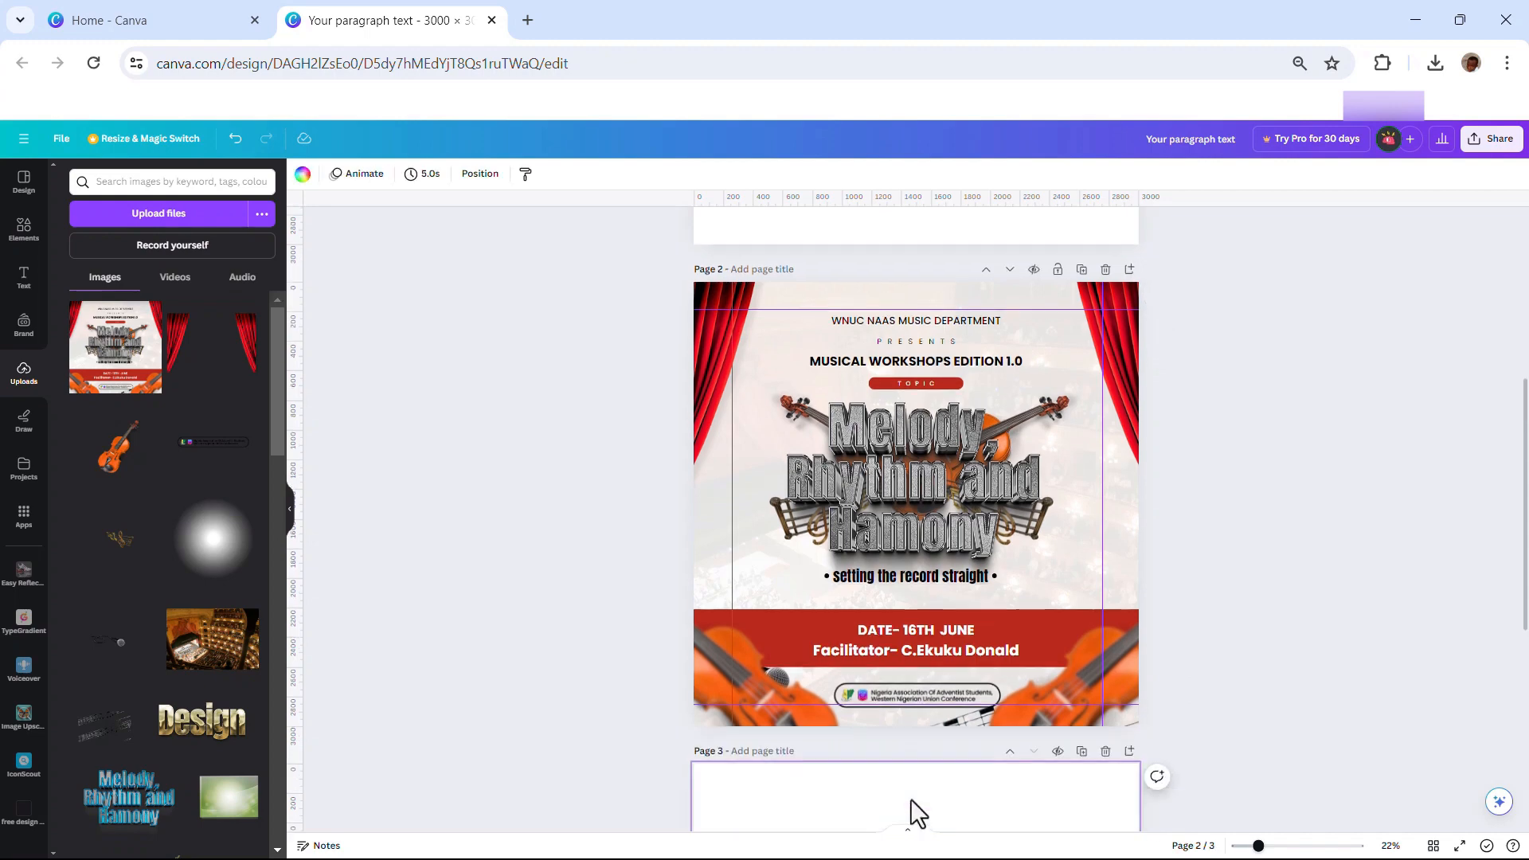
{"action": "left_click", "coordinate": [116, 346]}
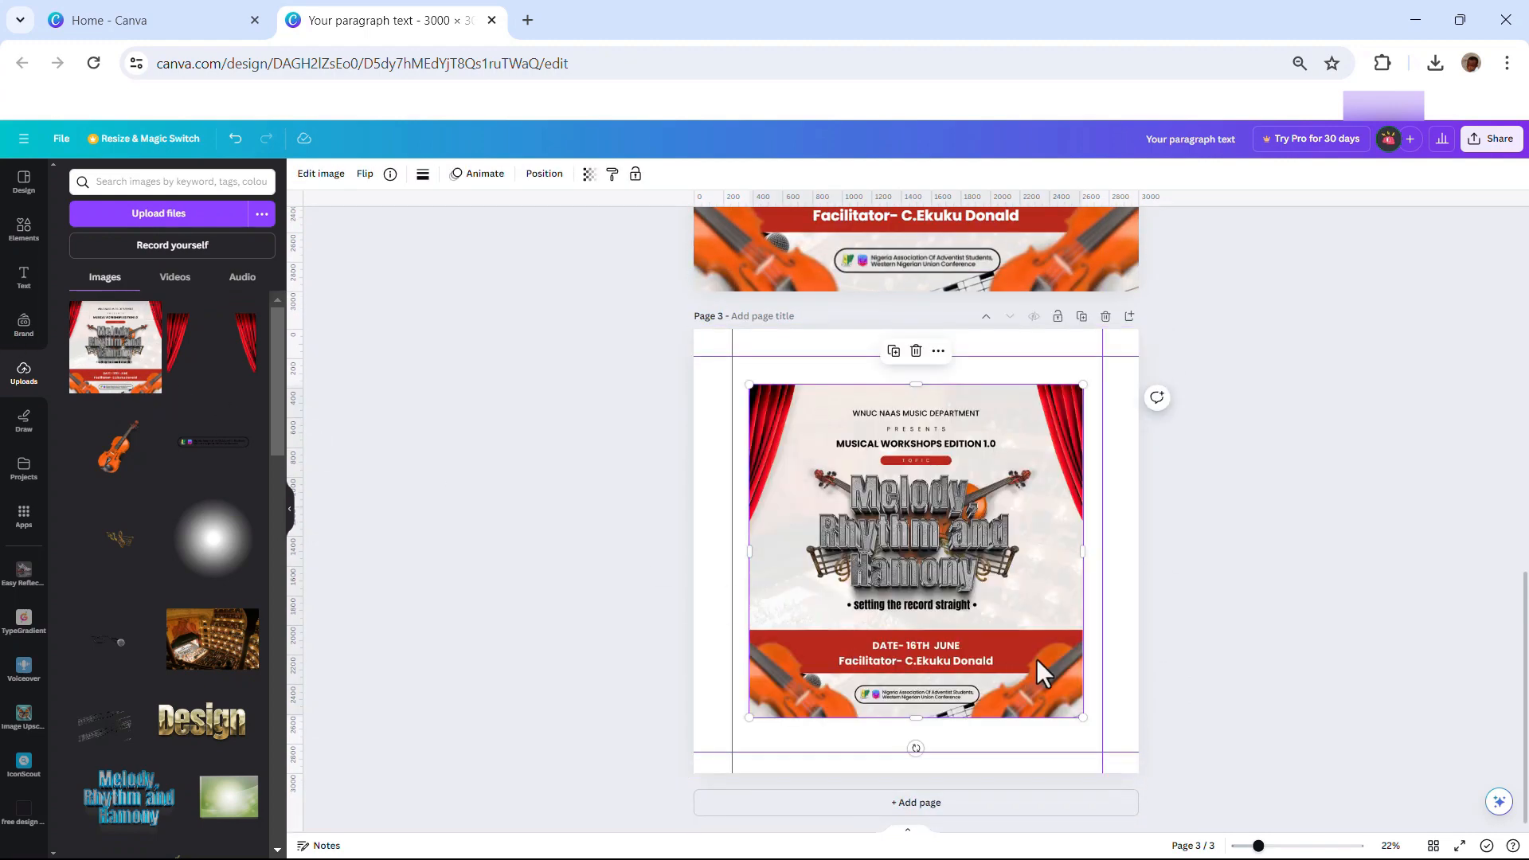
{"action": "left_click_drag", "start_coordinate": [1085, 721], "coordinate": [1139, 772]}
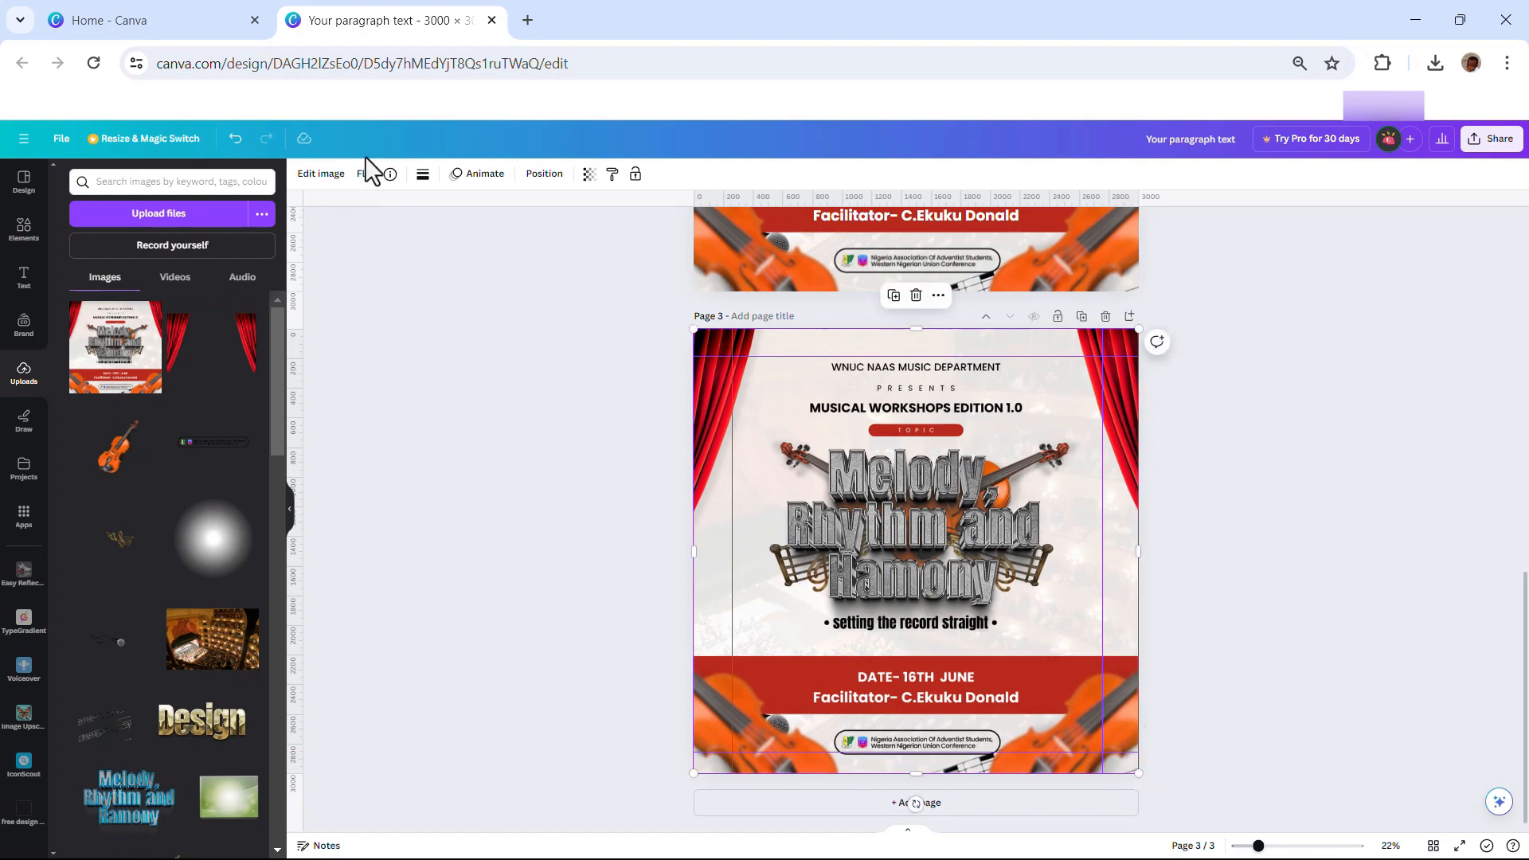
Raise the flyer image's vibrance to 64 and sharpness to 21
{"action": "left_click", "coordinate": [321, 176]}
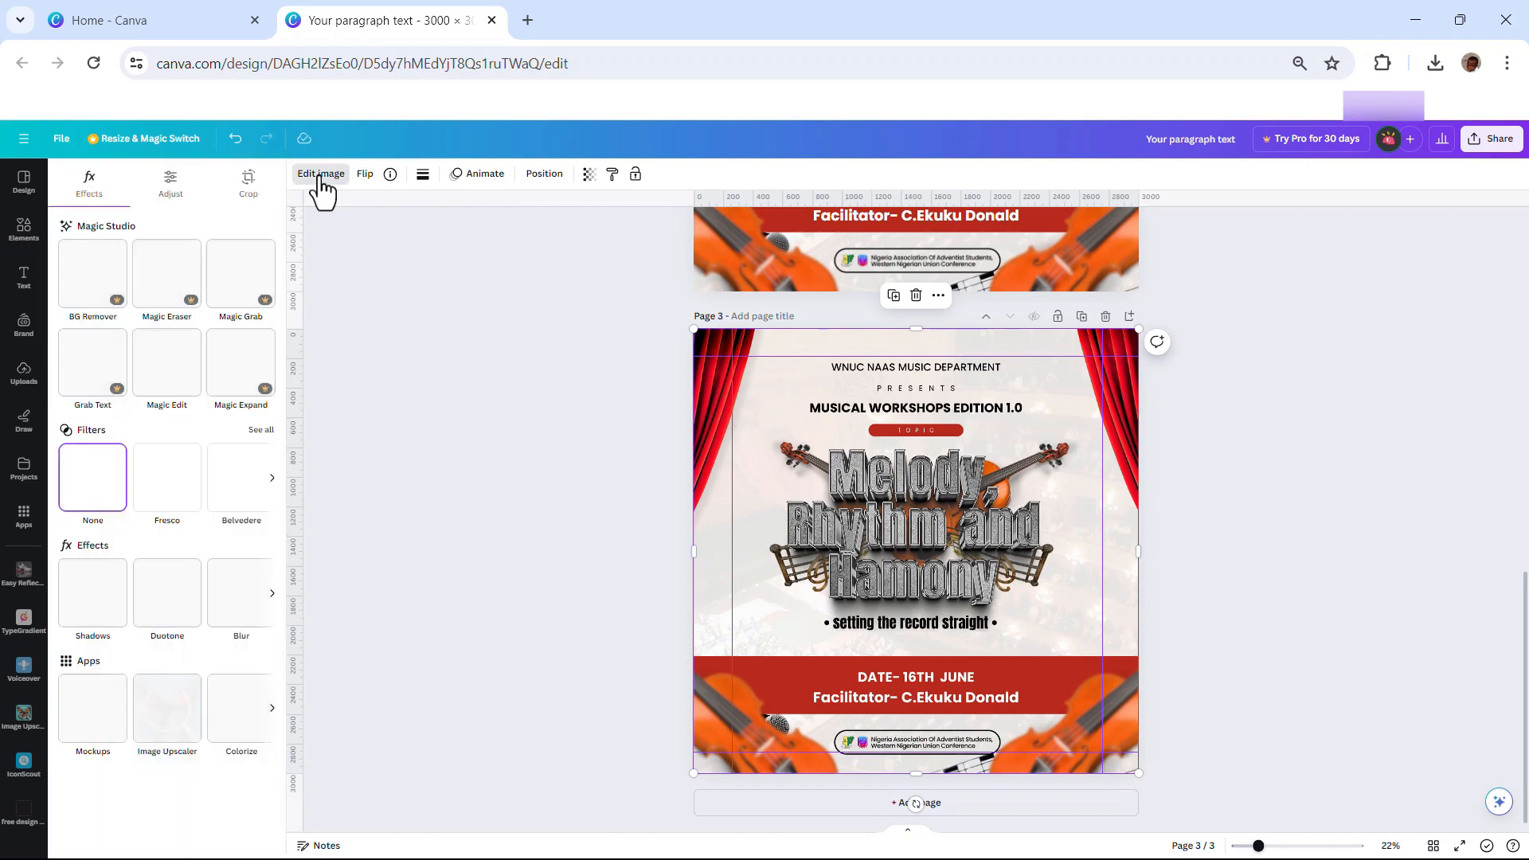
{"action": "left_click", "coordinate": [169, 188]}
{"action": "scroll", "coordinate": [194, 618], "scroll_direction": "down", "scroll_amount": 3}
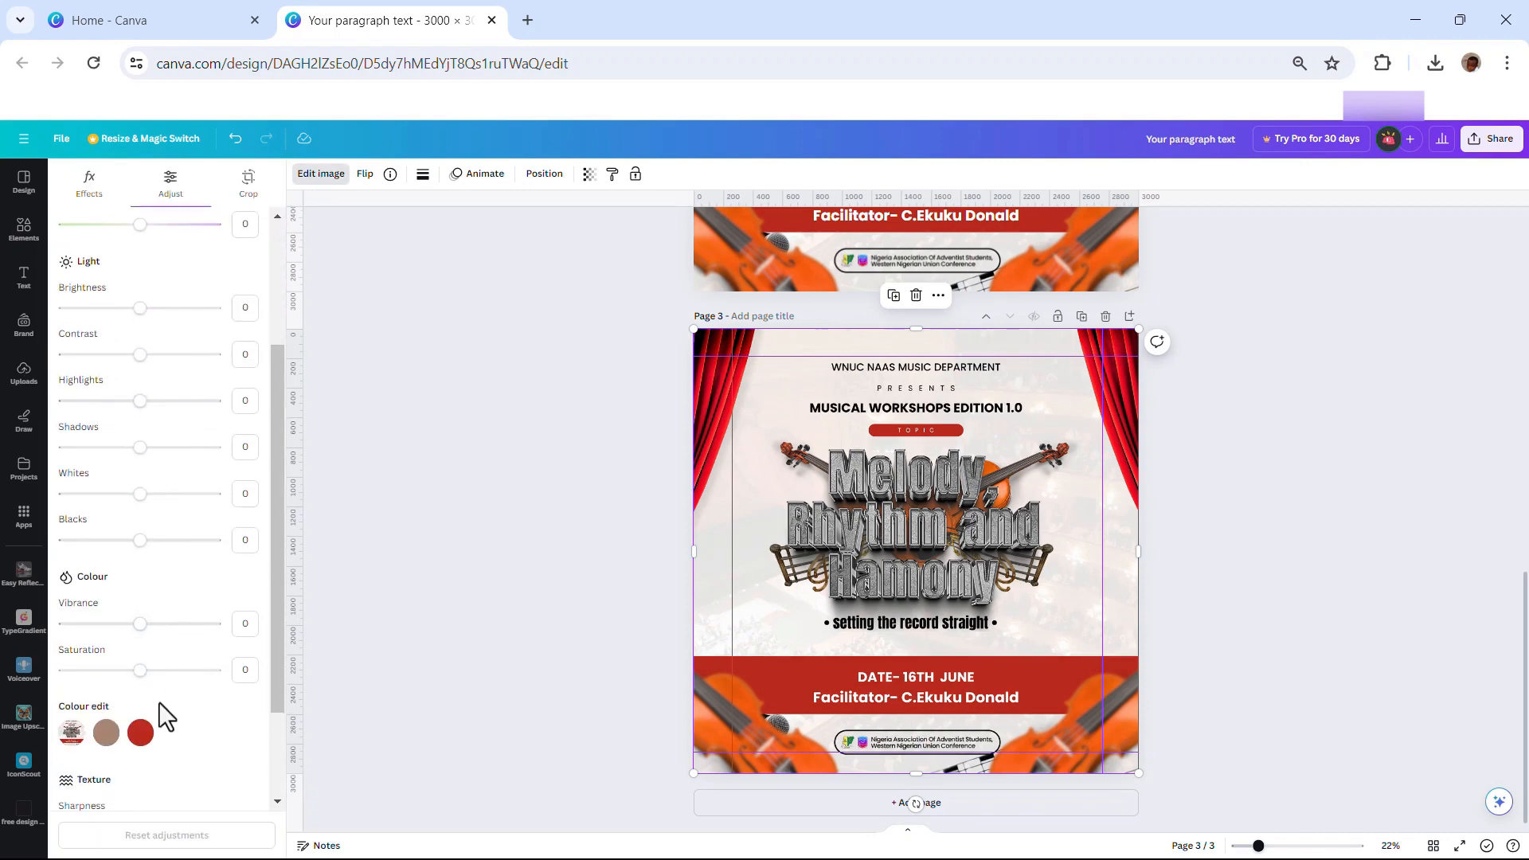
{"action": "left_click_drag", "start_coordinate": [157, 626], "coordinate": [192, 626]}
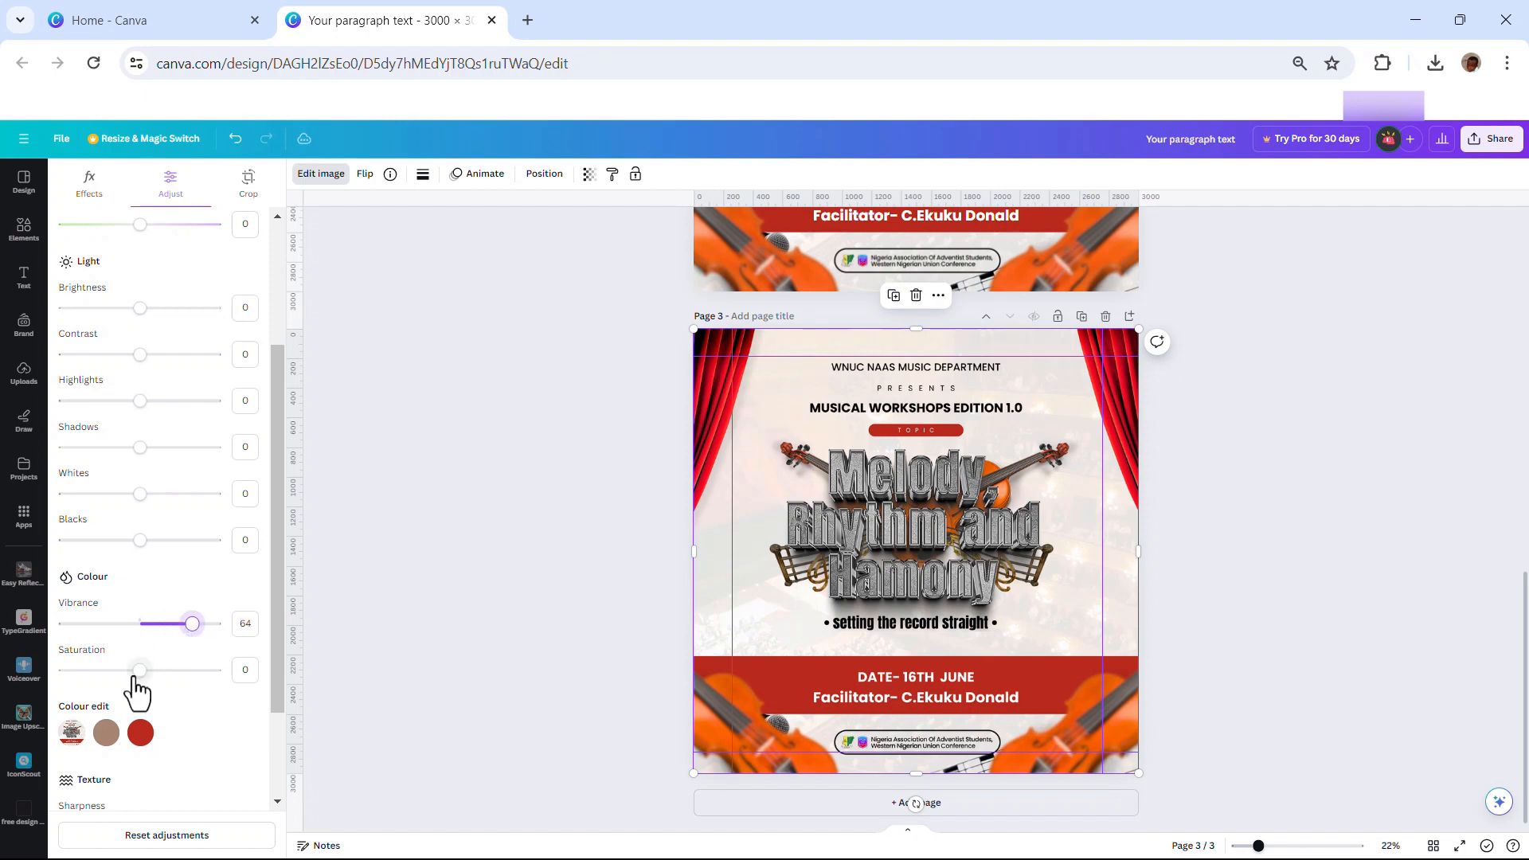
{"action": "scroll", "coordinate": [148, 757], "scroll_direction": "down", "scroll_amount": 2}
{"action": "mouse_move", "coordinate": [142, 694]}
{"action": "left_mouse_down"}
{"action": "mouse_move", "coordinate": [170, 694]}
{"action": "mouse_move", "coordinate": [152, 694]}
{"action": "left_mouse_up"}
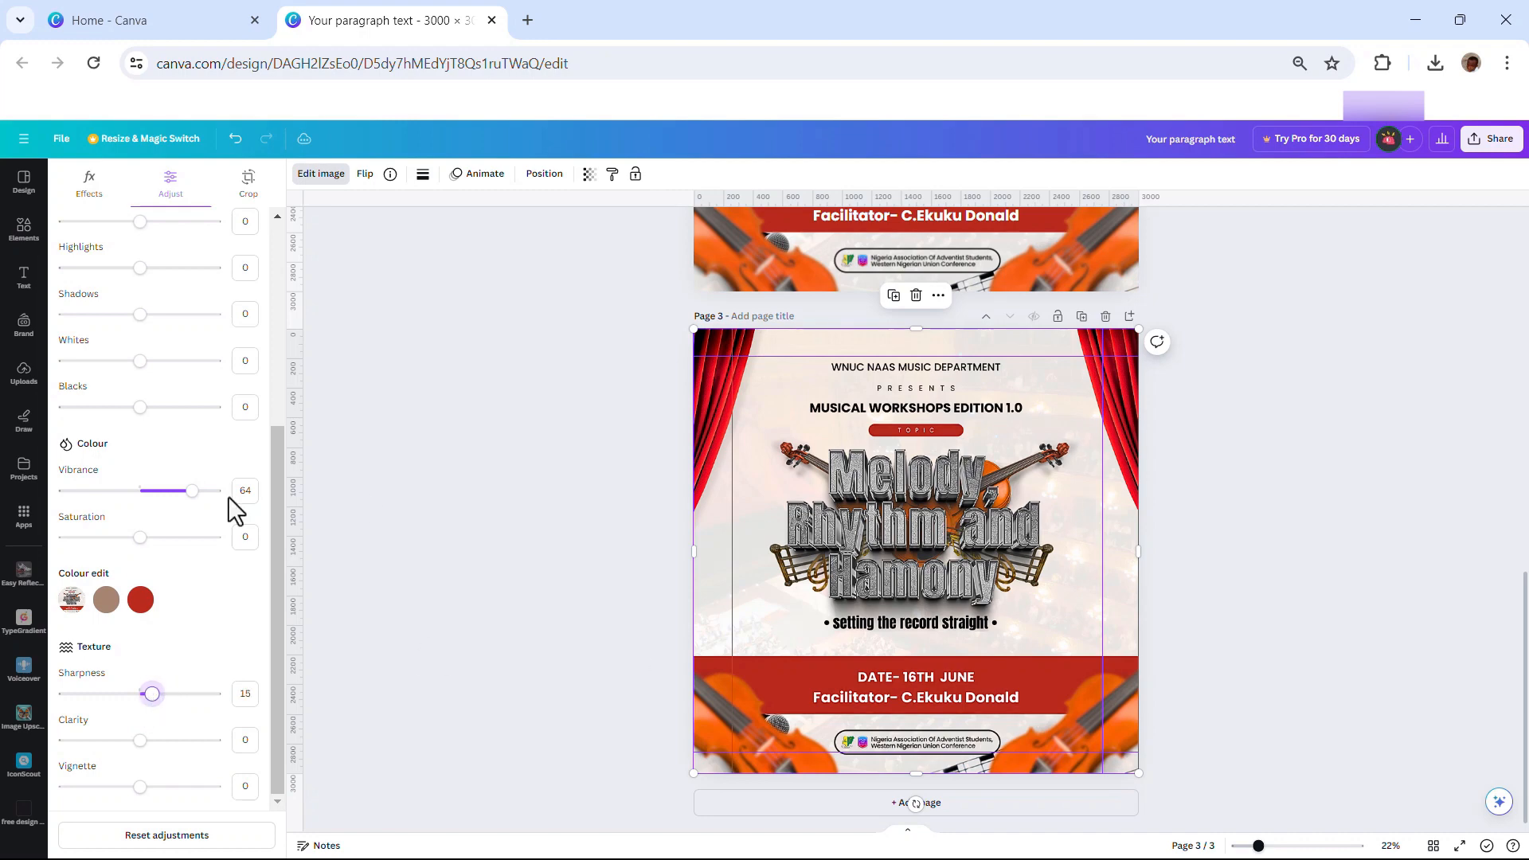
Adjust another image slider and raise contrast to 25, then close the adjustments
{"action": "scroll", "coordinate": [188, 430], "scroll_direction": "up", "scroll_amount": 2}
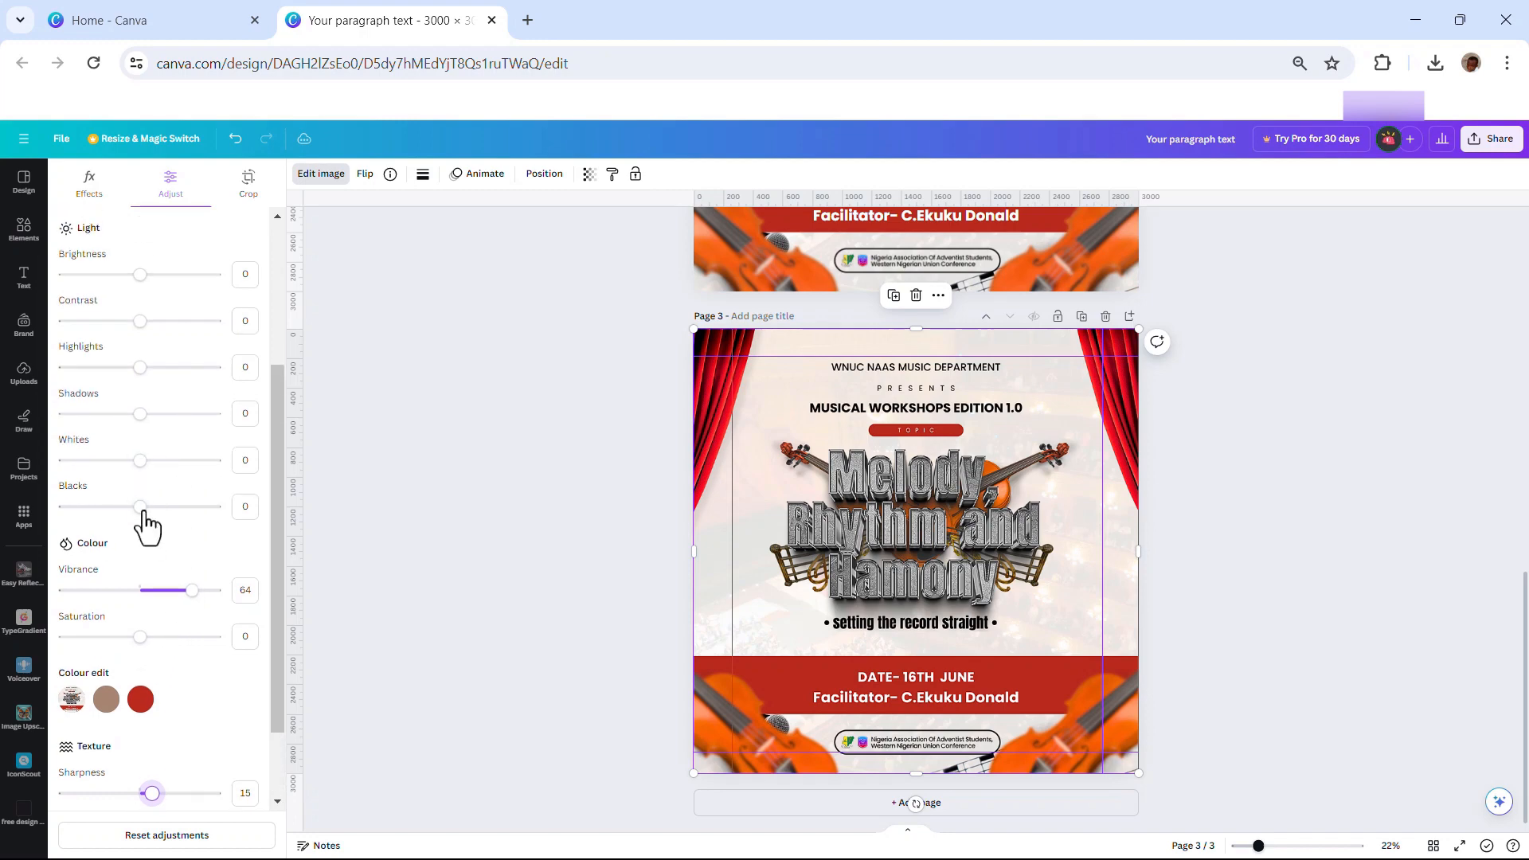
{"action": "left_click_drag", "start_coordinate": [141, 510], "coordinate": [151, 465]}
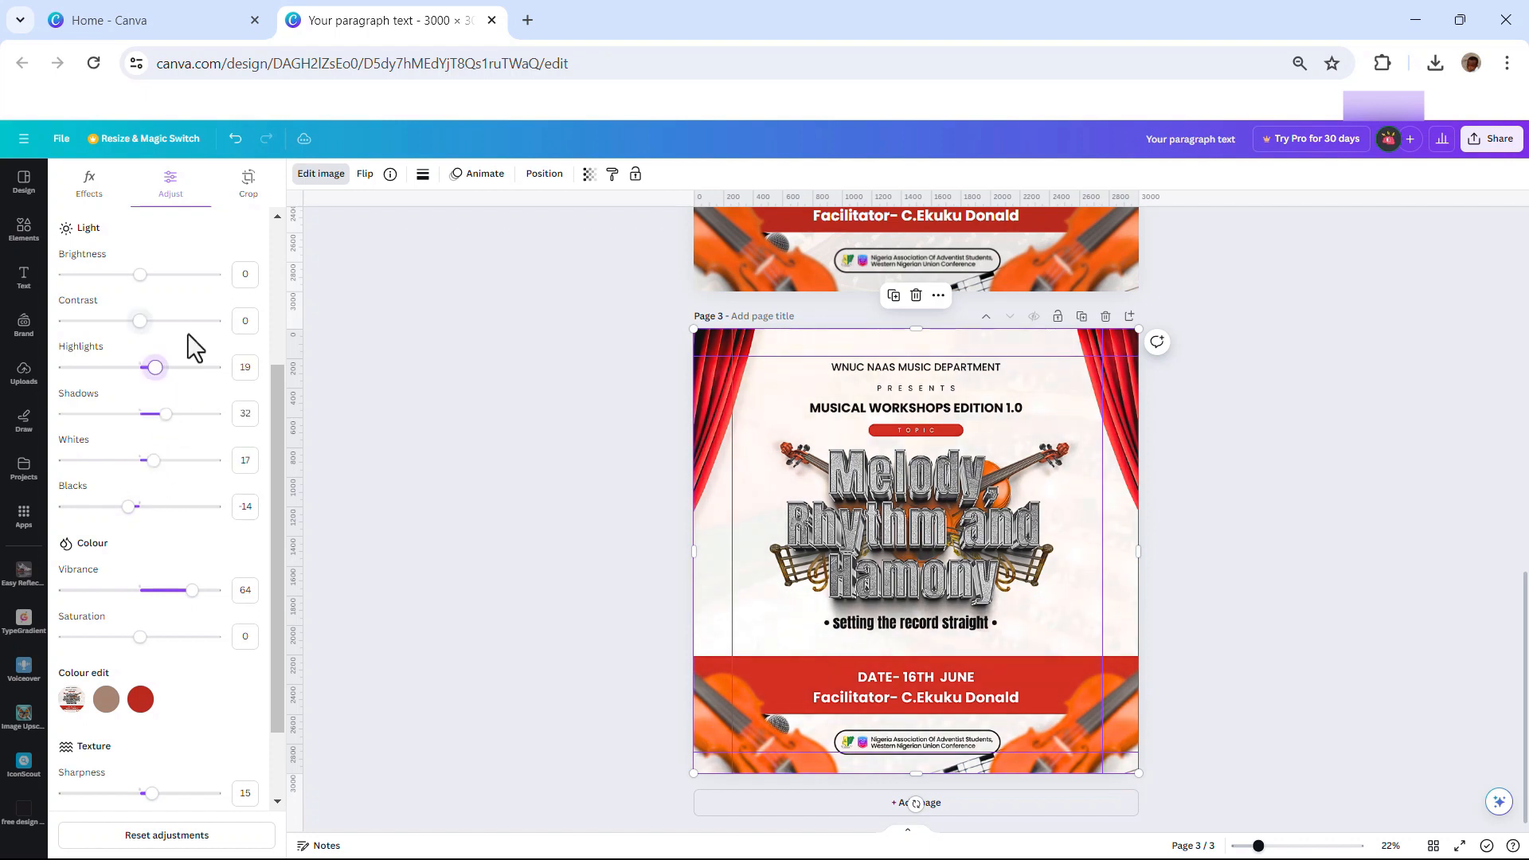
{"action": "scroll", "coordinate": [188, 334], "scroll_direction": "up", "scroll_amount": 1}
{"action": "left_click_drag", "start_coordinate": [138, 424], "coordinate": [160, 421]}
{"action": "scroll", "coordinate": [157, 666], "scroll_direction": "down", "scroll_amount": 3}
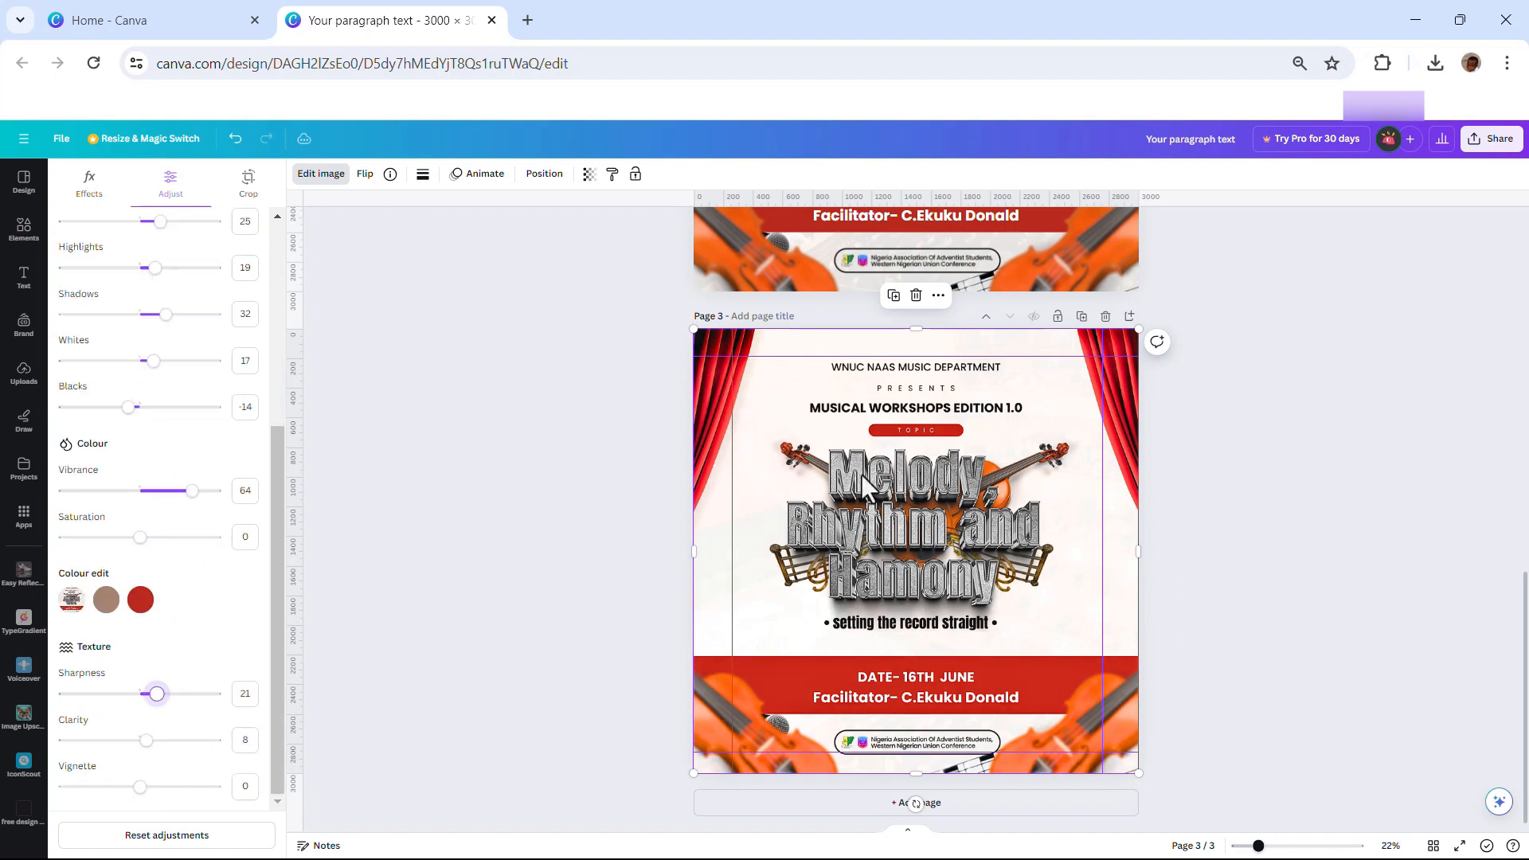
{"action": "left_click", "coordinate": [1252, 364]}
{"action": "left_click", "coordinate": [1203, 527]}
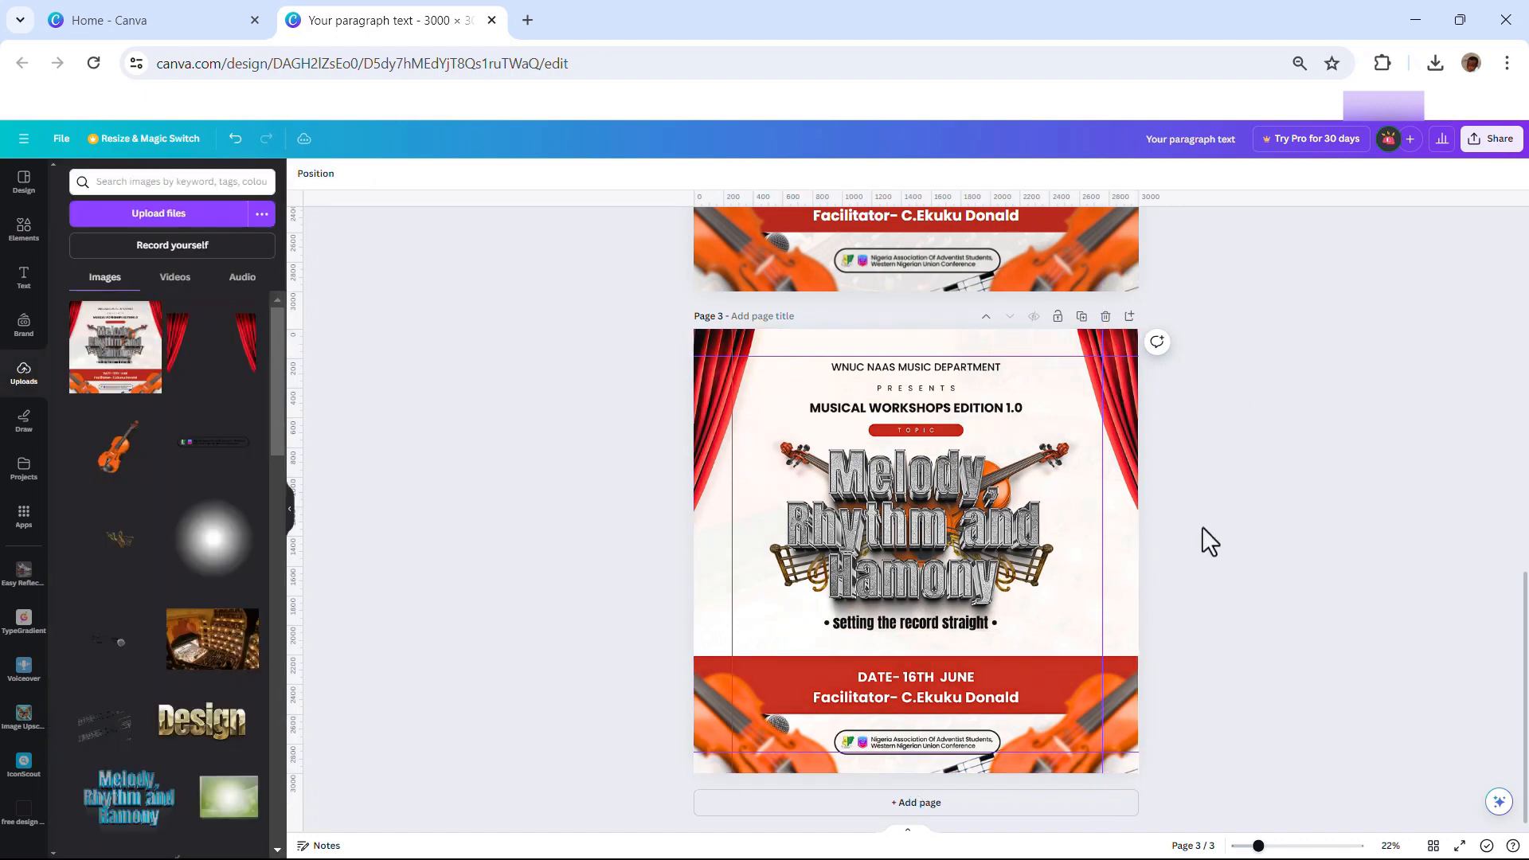